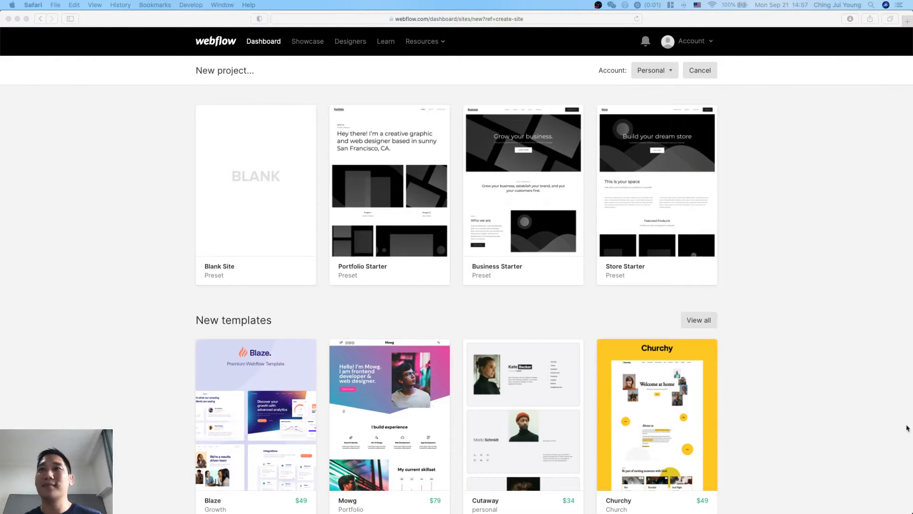
Switch to Notion and place its window on the right half of the screen beside the Webflow new project page.
click(862, 349)
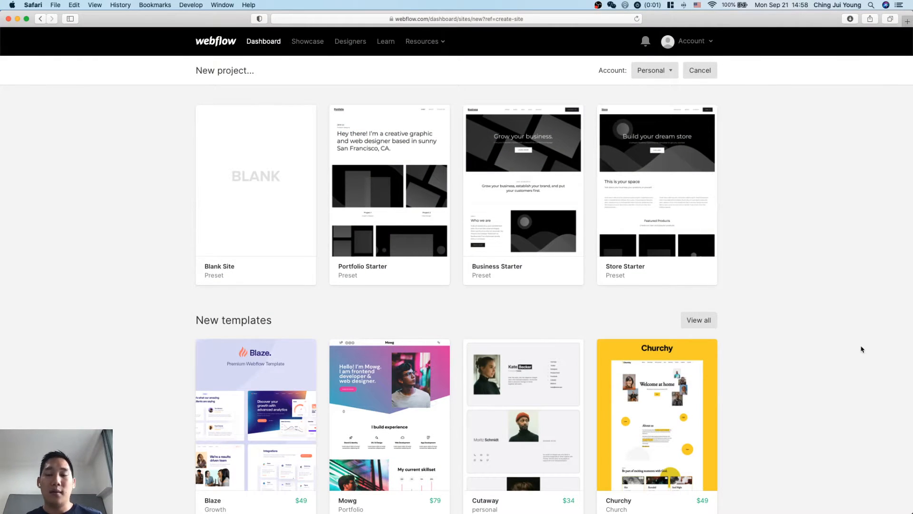
key(ctrl+Up)
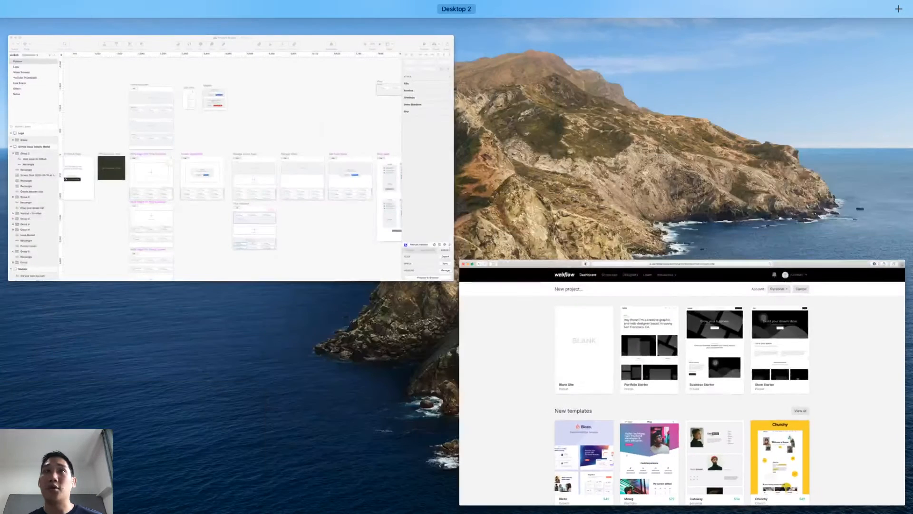
key(ctrl+Up)
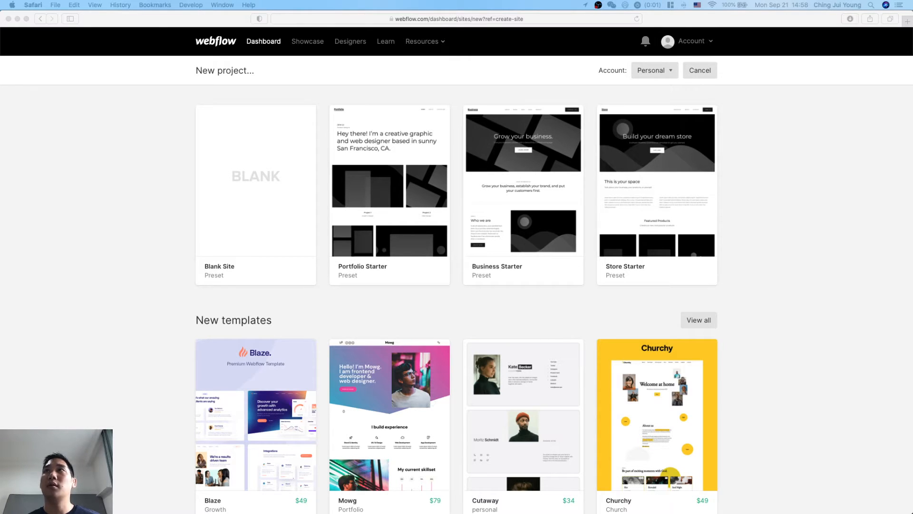
key(super+Tab)
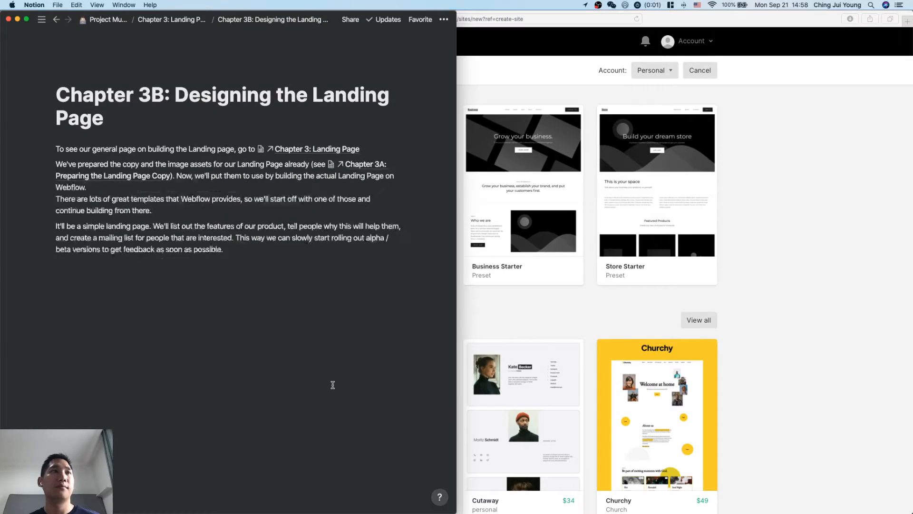
key(ctrl+alt+Right)
click(611, 342)
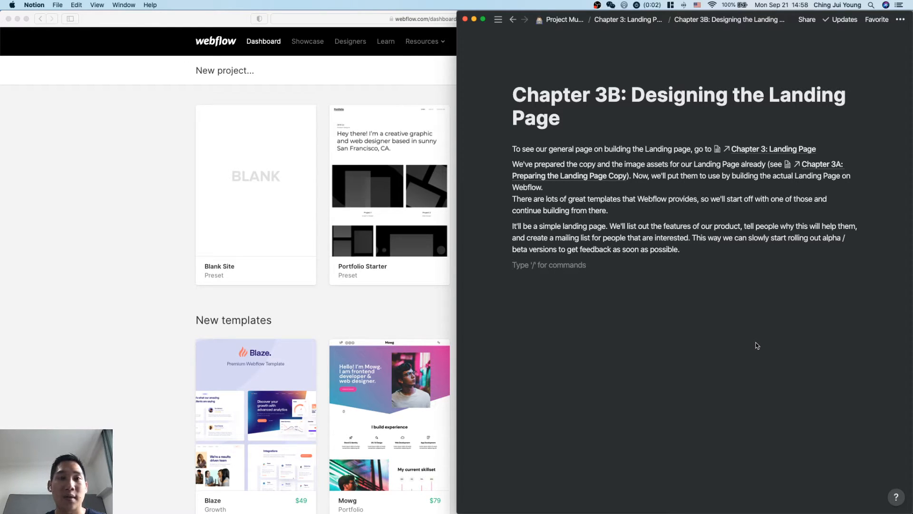
Open the "Chapter 3A: Preparing the Landing Page Copy" page under Chapter 3 of Project Mulan.
click(534, 187)
mouse_move(462, 186)
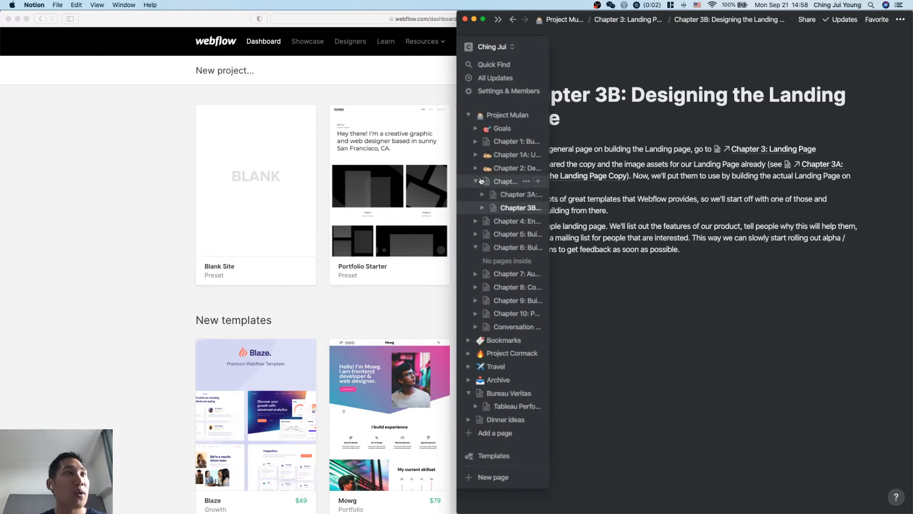
click(503, 194)
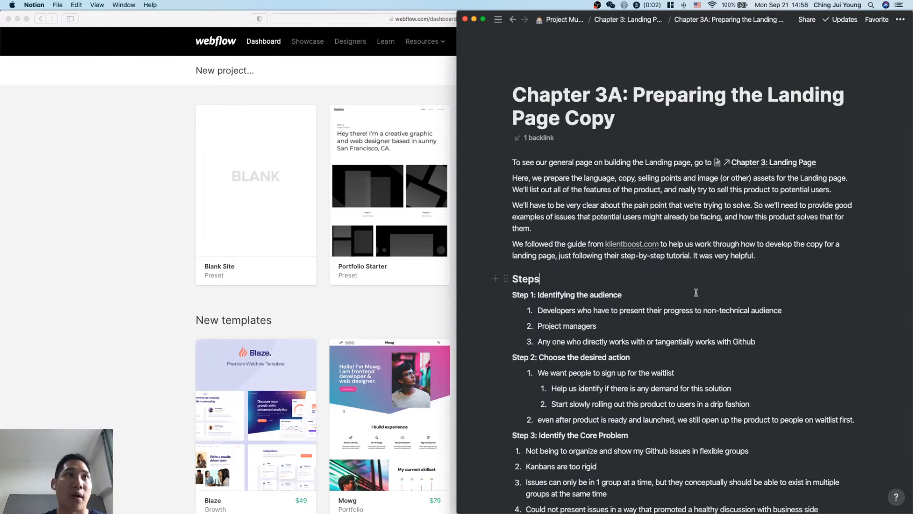
Read Steps 1 to 3 of the landing page copy: the audience, the desired action and the core problem.
scroll(713, 367, down, 2)
scroll(715, 370, down, 2)
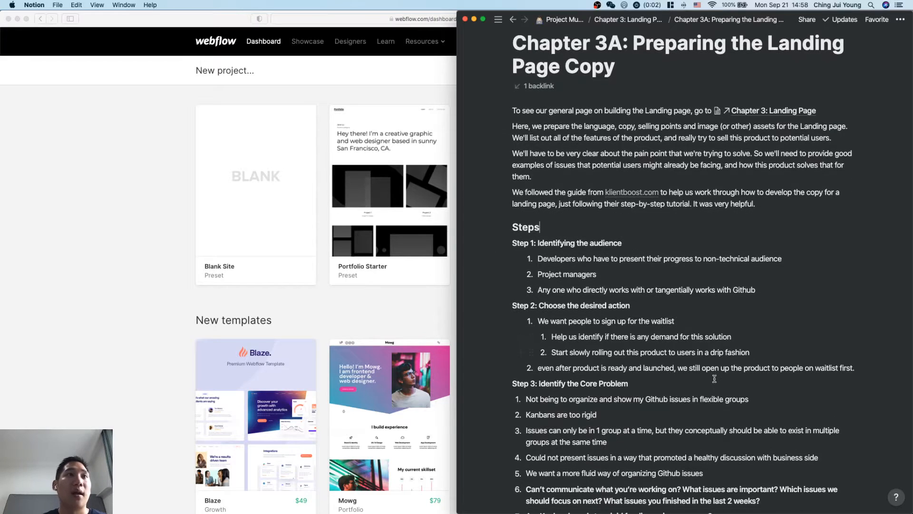
click(627, 242)
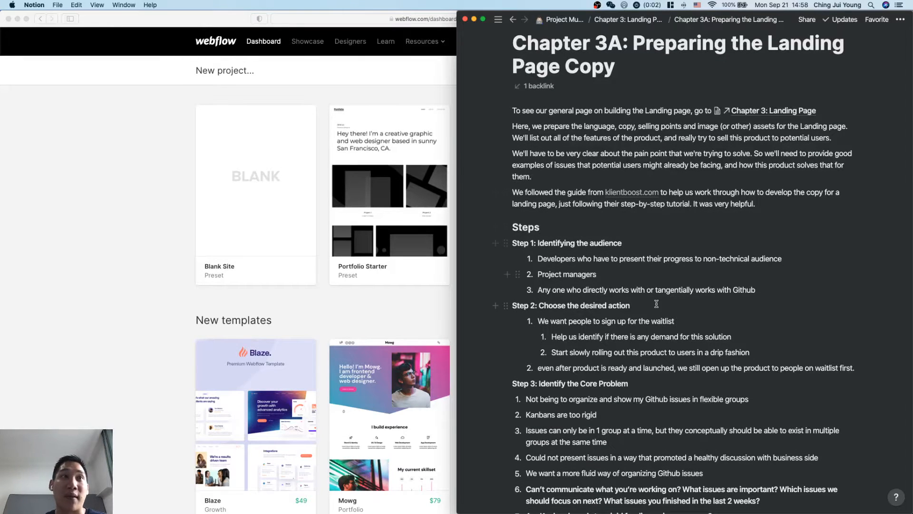
scroll(656, 303, down, 2)
scroll(656, 303, down, 2)
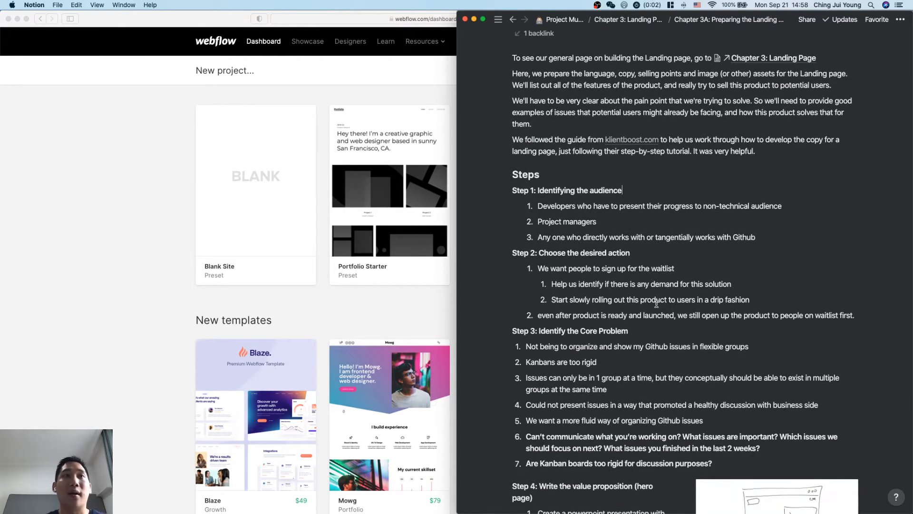
click(631, 253)
scroll(656, 302, down, 3)
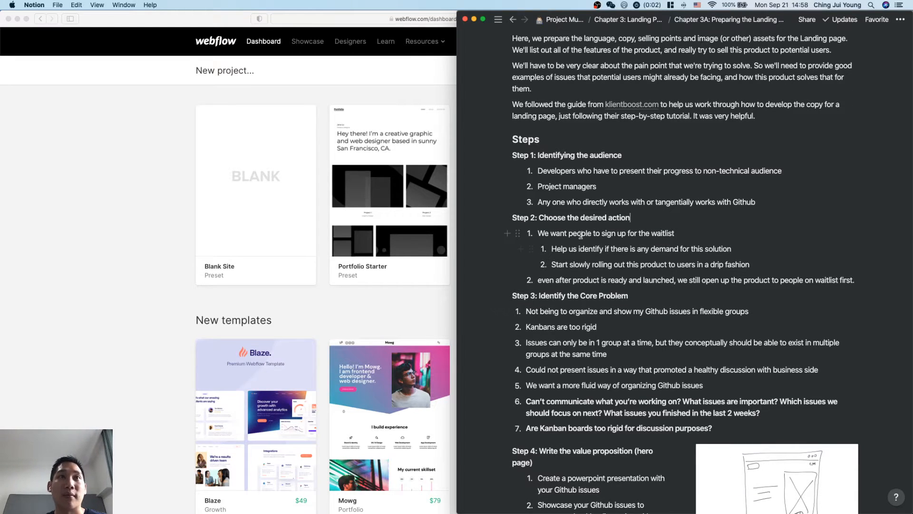
click(674, 235)
scroll(689, 294, down, 2)
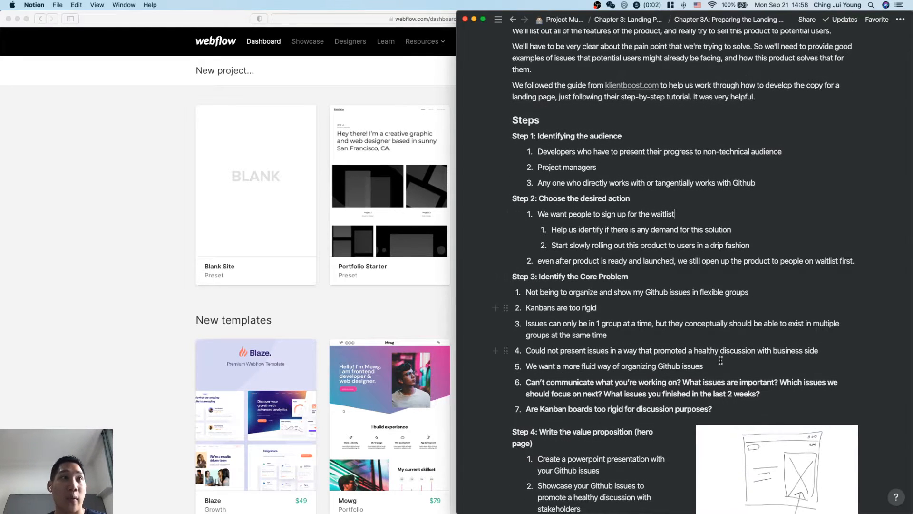
click(679, 268)
click(676, 269)
scroll(676, 269, down, 2)
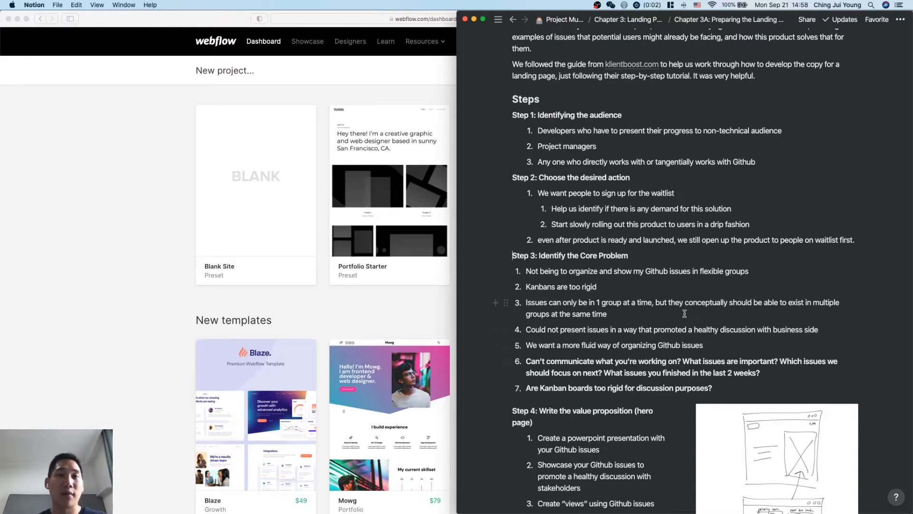
scroll(701, 314, down, 2)
scroll(700, 314, down, 3)
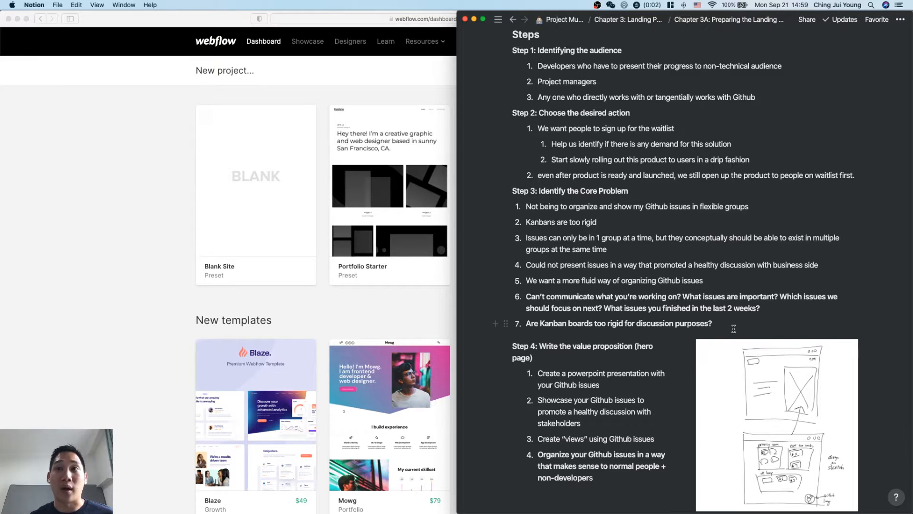
scroll(733, 328, down, 2)
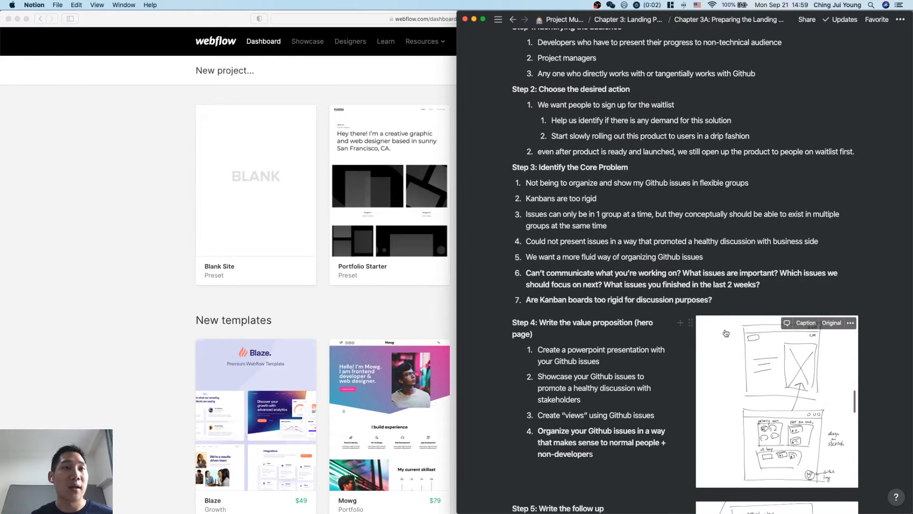
click(723, 296)
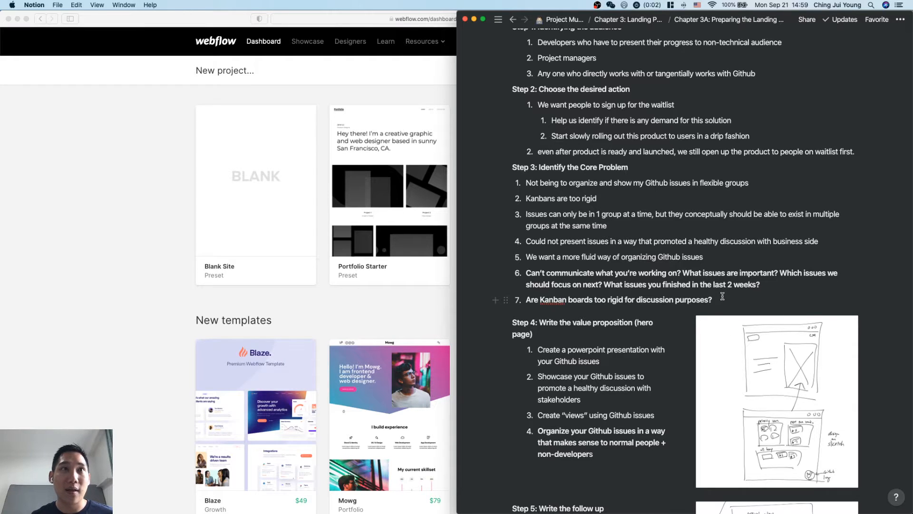
Review Step 4, the hero page's value proposition, together with its wireframe sketch.
scroll(723, 296, down, 6)
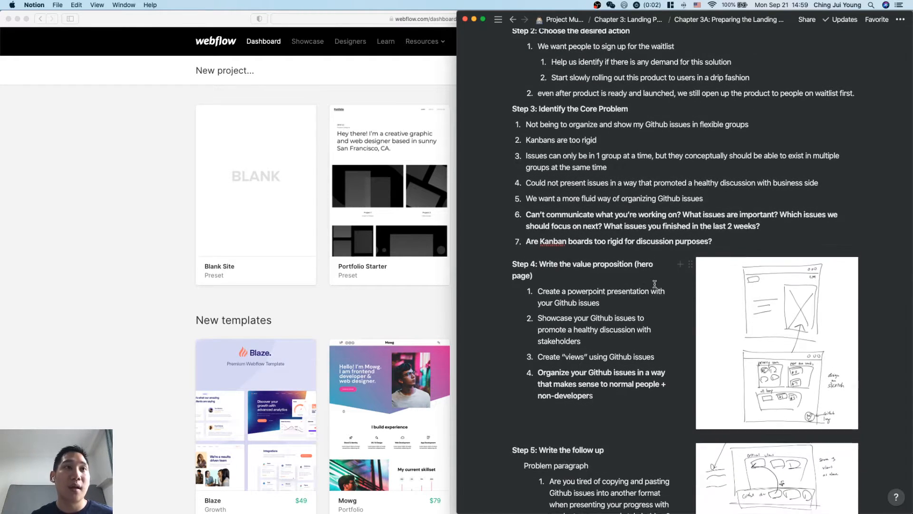
scroll(670, 333, down, 2)
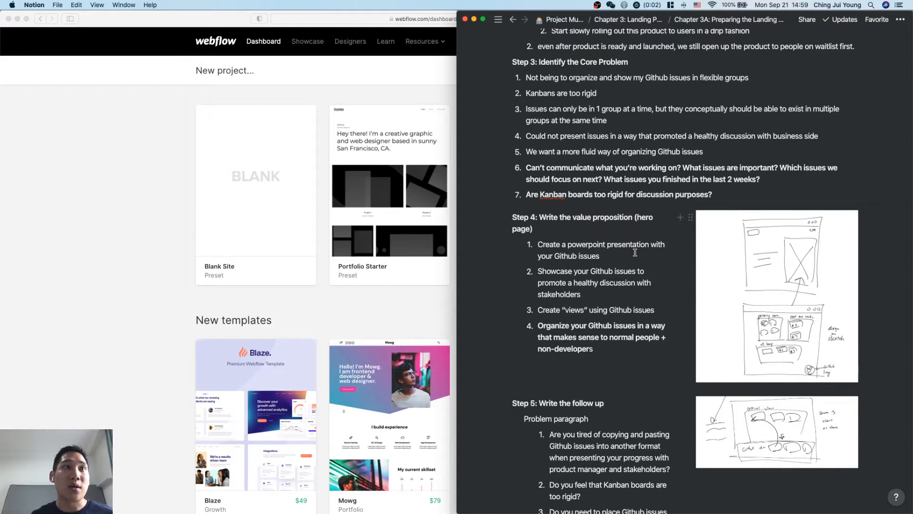
scroll(641, 275, down, 1)
scroll(641, 275, down, 1)
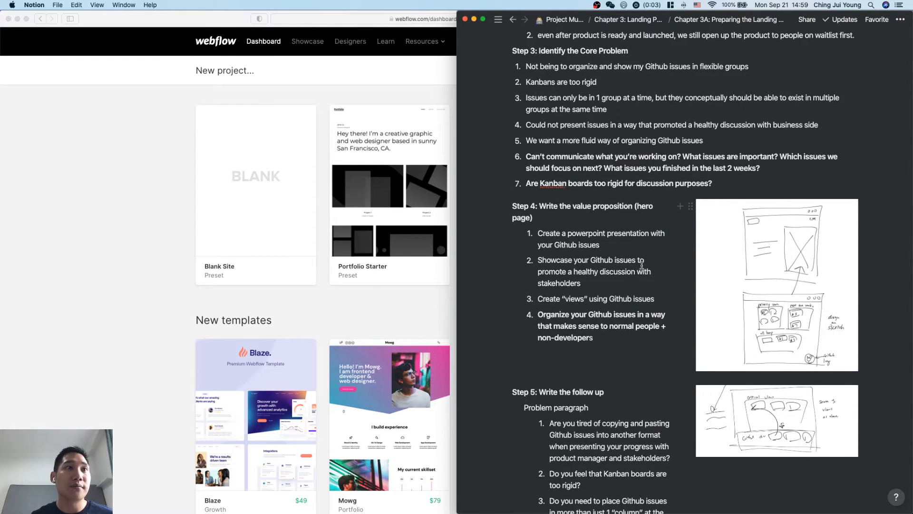
click(604, 338)
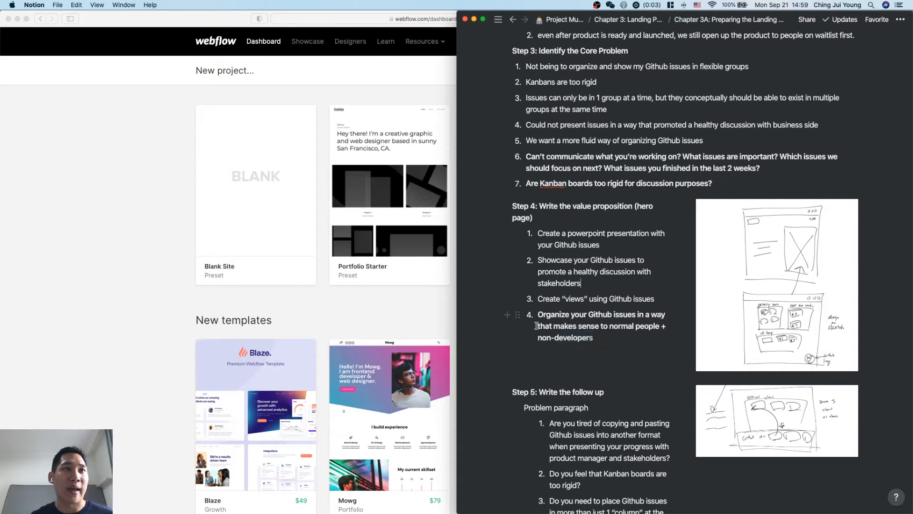
key(Escape)
click(651, 349)
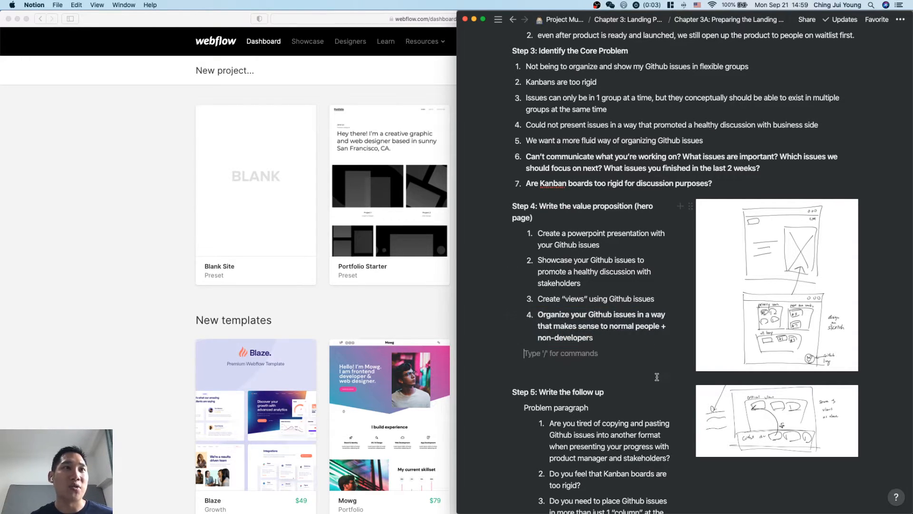
key(BackSpace)
scroll(649, 384, down, 2)
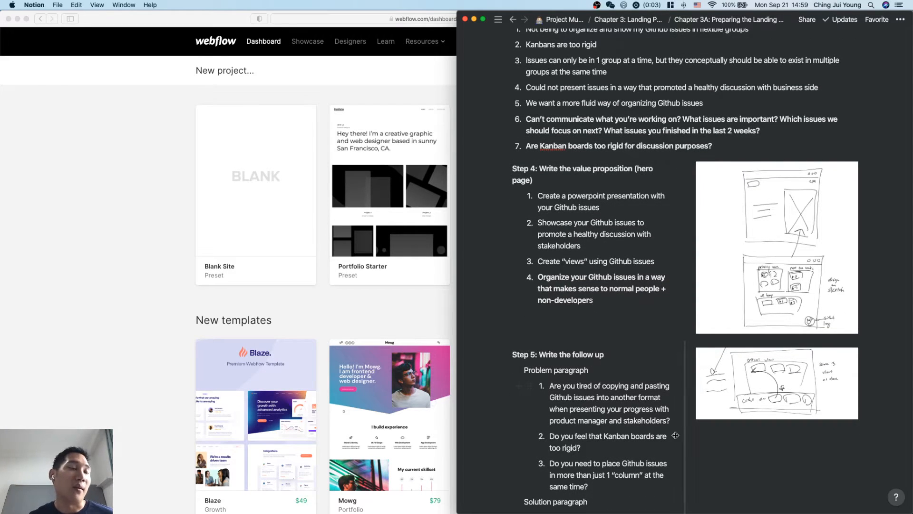
Examine Steps 5 to 8 of the copy notes, covering the follow up, the how, the social proof and the final CTA.
scroll(676, 435, down, 6)
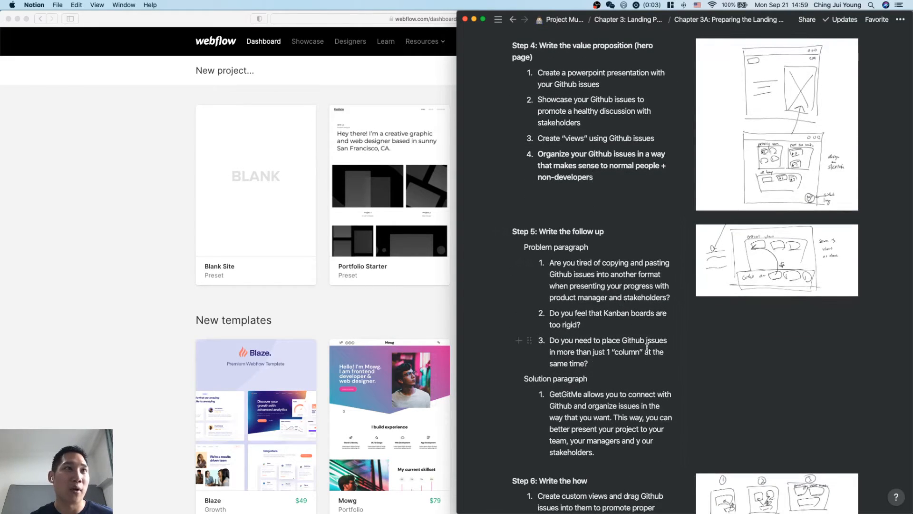
scroll(594, 267, down, 1)
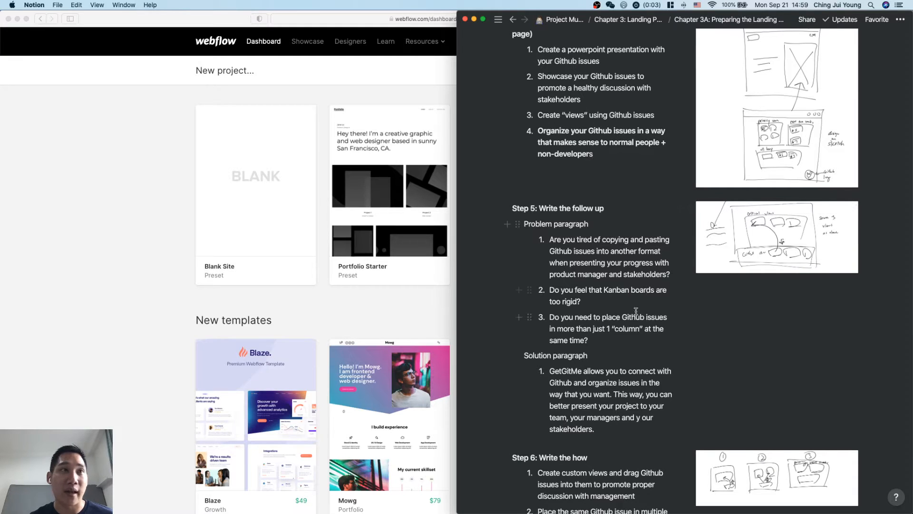
scroll(599, 269, down, 1)
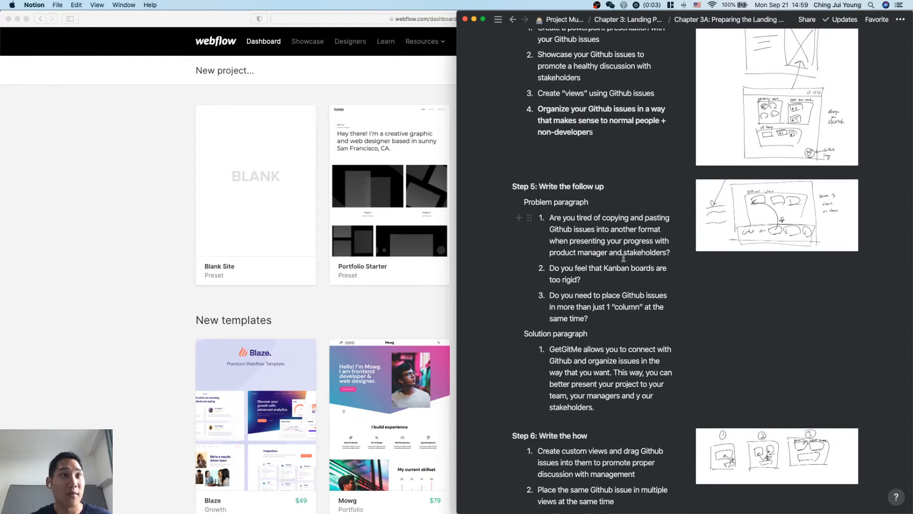
scroll(623, 259, down, 4)
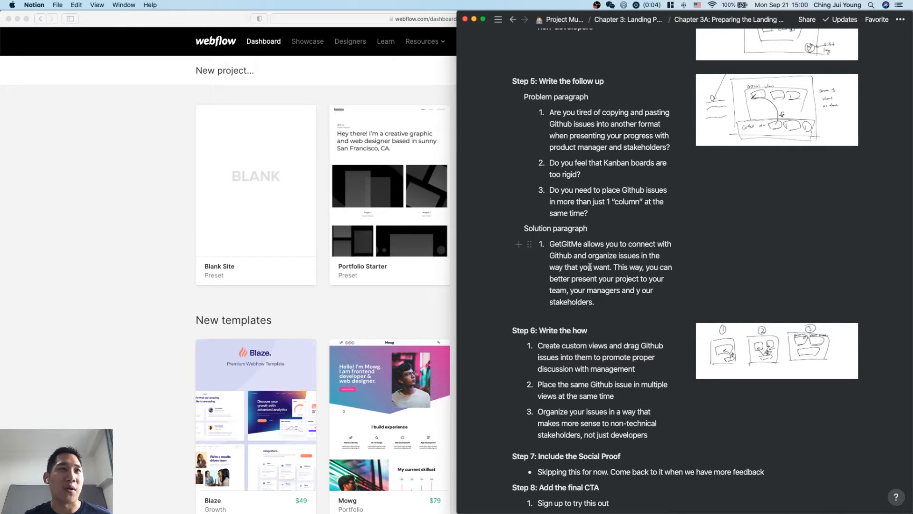
scroll(590, 267, down, 1)
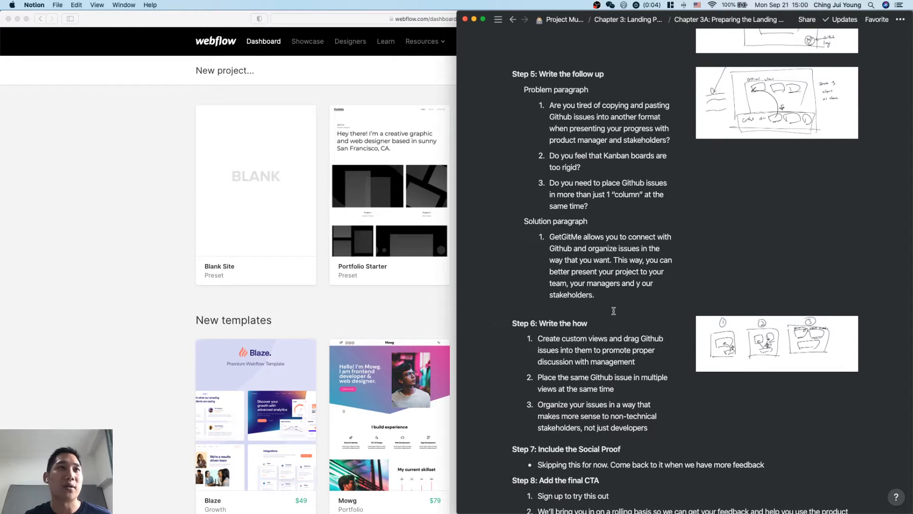
scroll(611, 307, down, 2)
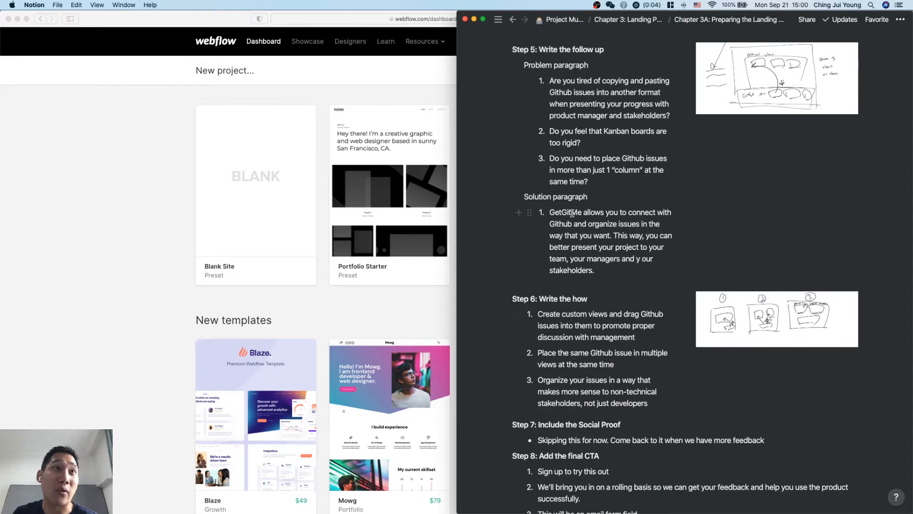
scroll(632, 306, down, 5)
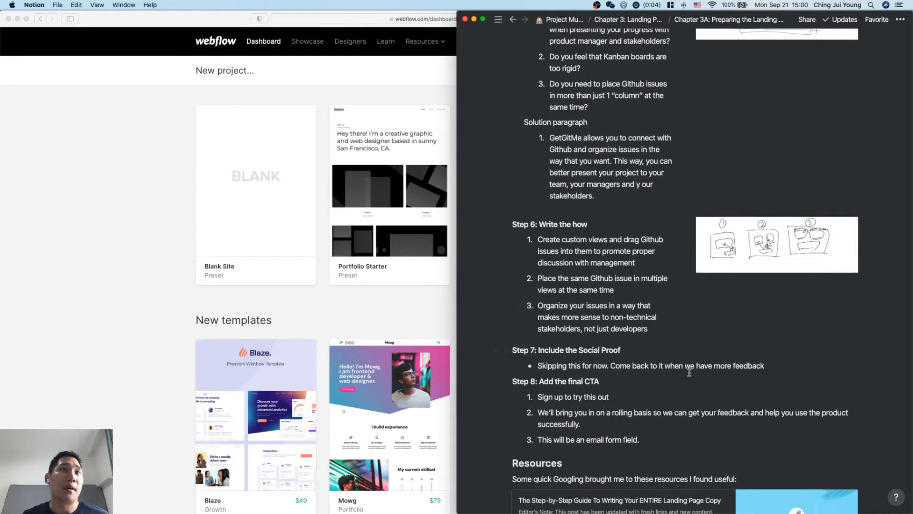
scroll(656, 304, down, 2)
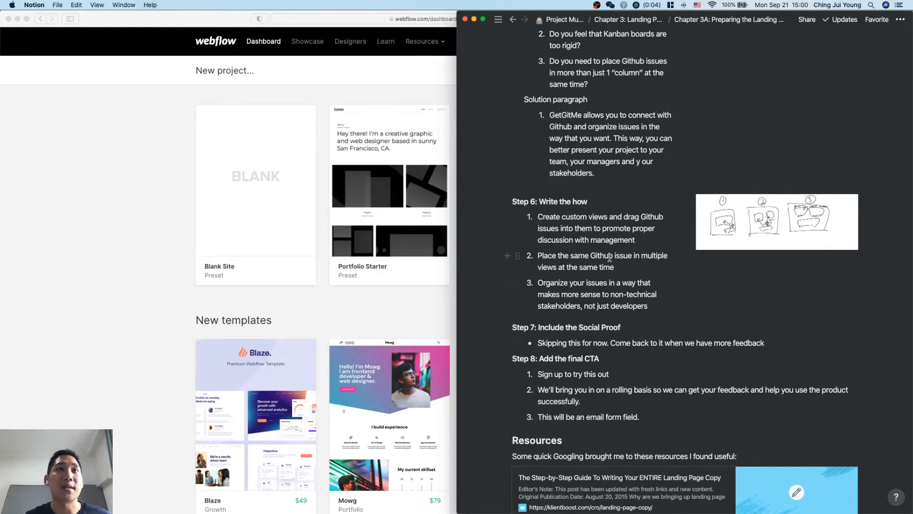
scroll(626, 290, up, 1)
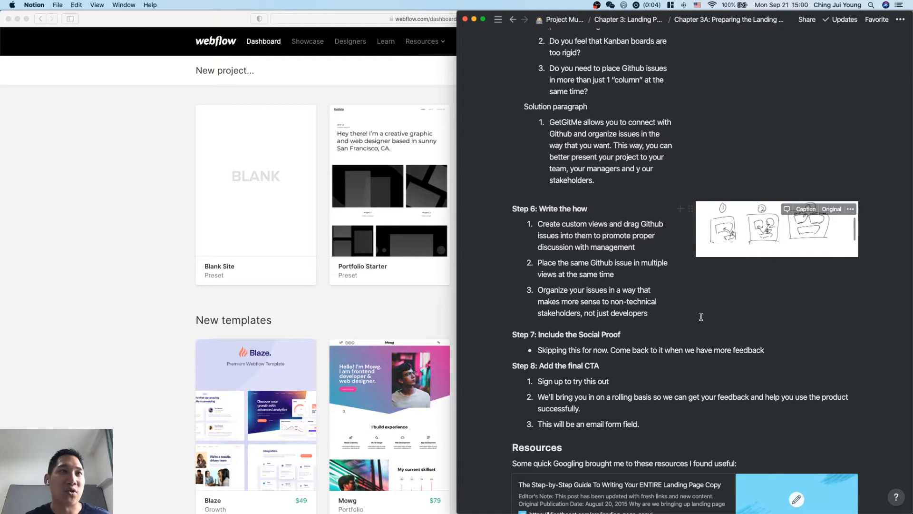
scroll(701, 316, down, 2)
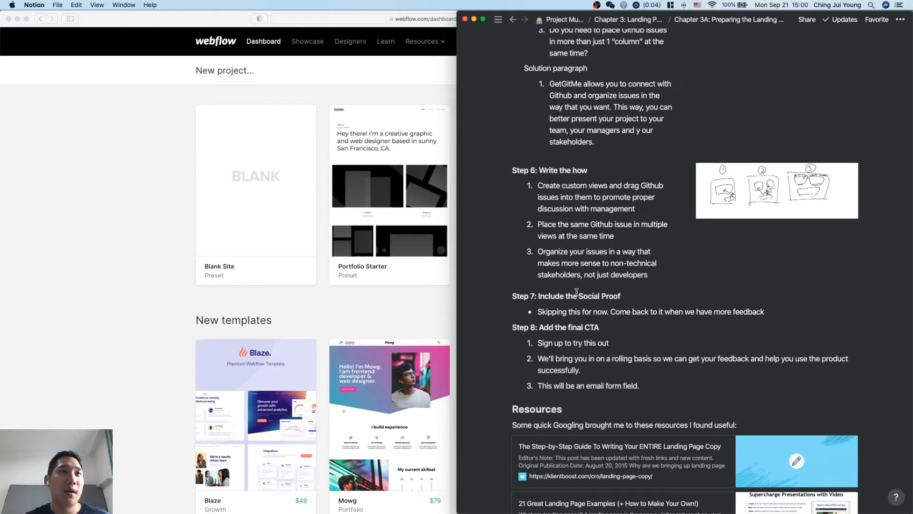
click(631, 300)
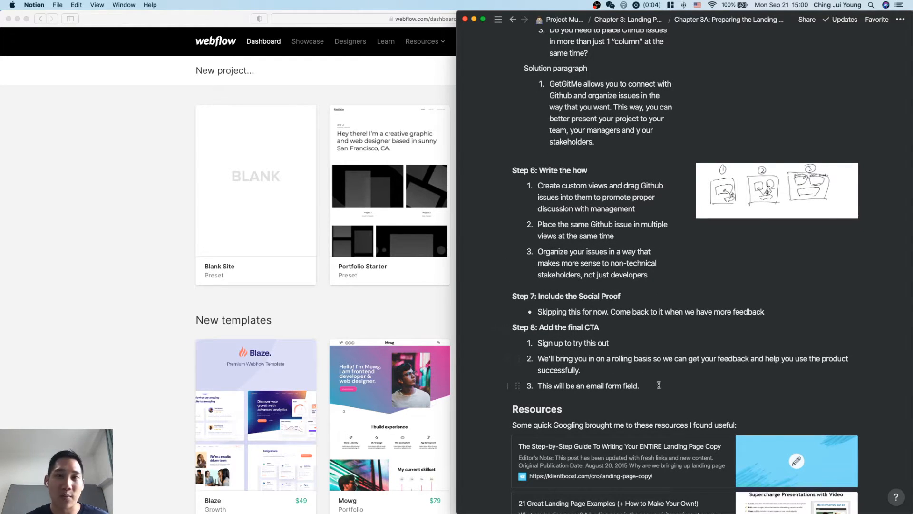
scroll(639, 339, down, 1)
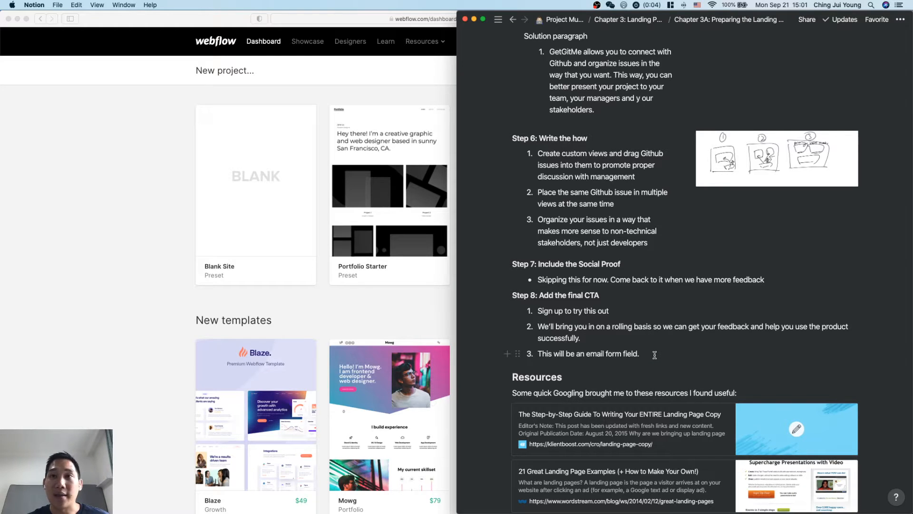
scroll(644, 336, up, 10)
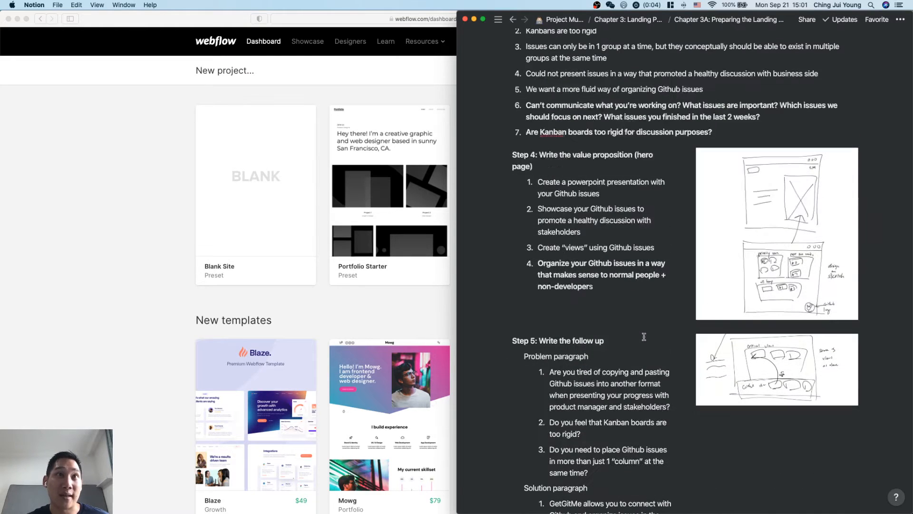
Finish reviewing the follow up, how and final CTA copy, and open the "Chapter 3B: Designing the Landing Page" page under Chapter 3.
scroll(664, 327, down, 7)
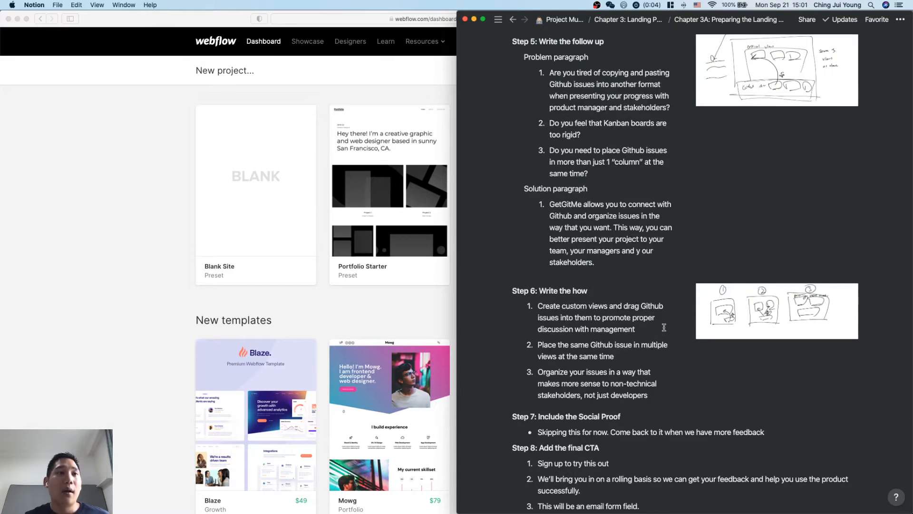
scroll(664, 327, down, 3)
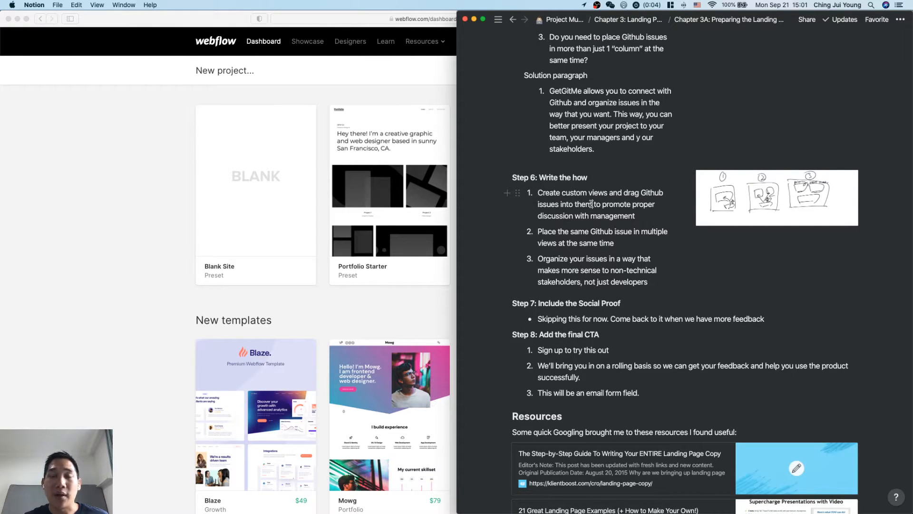
mouse_move(464, 171)
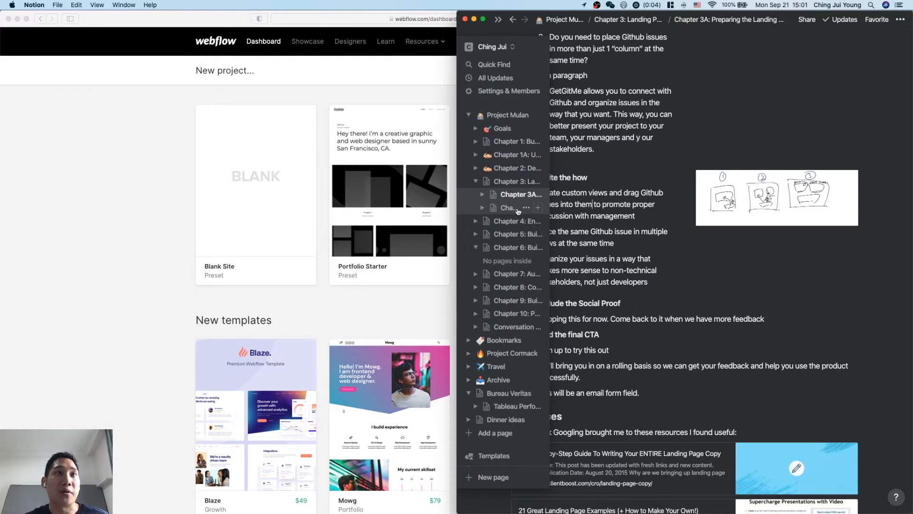
scroll(502, 225, up, 5)
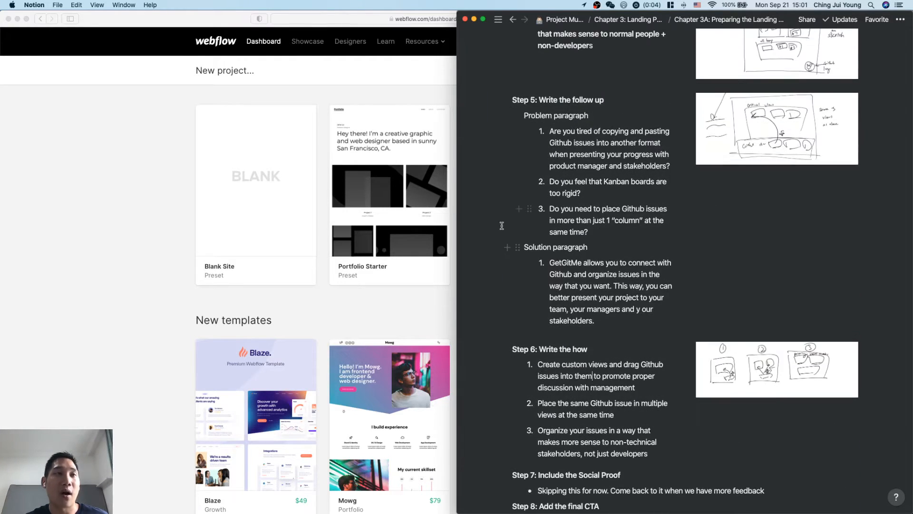
mouse_move(460, 195)
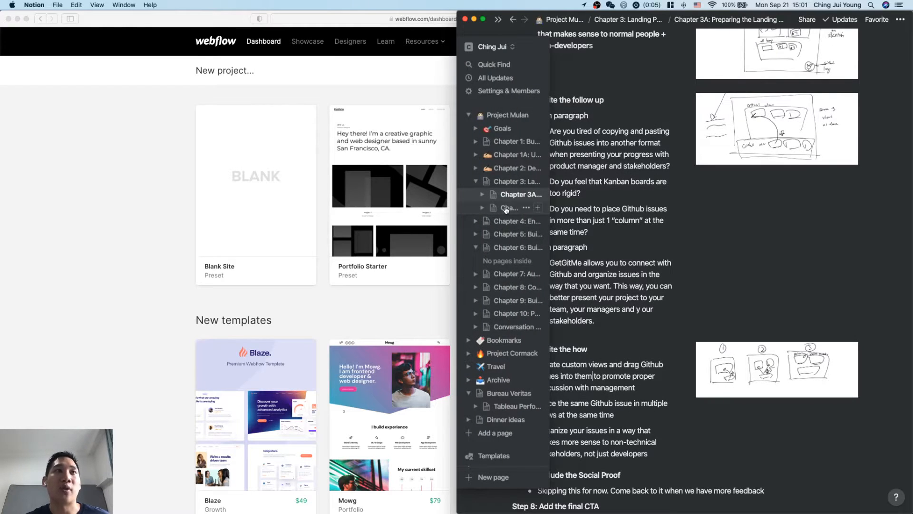
click(506, 210)
click(603, 279)
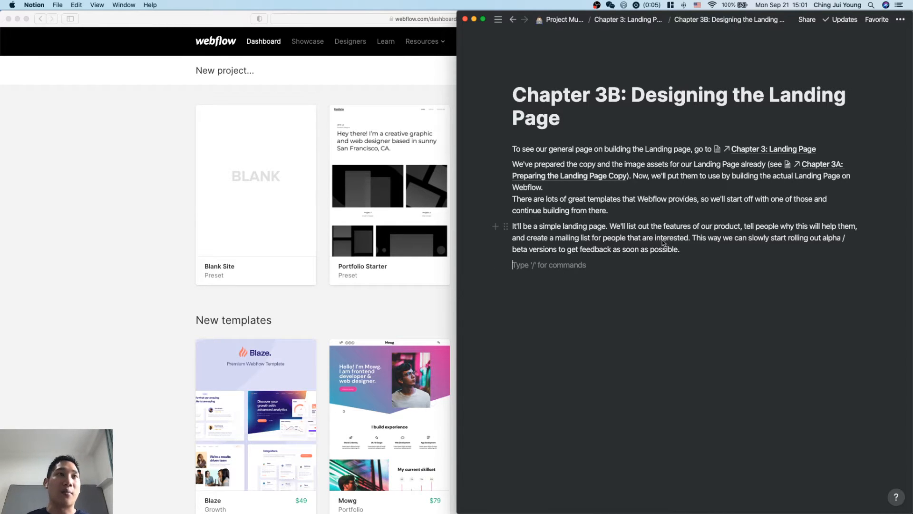
Read the reasons and the two-part plan on the "Chapter 3: Landing Page" page, and return to Chapter 3B.
mouse_move(464, 166)
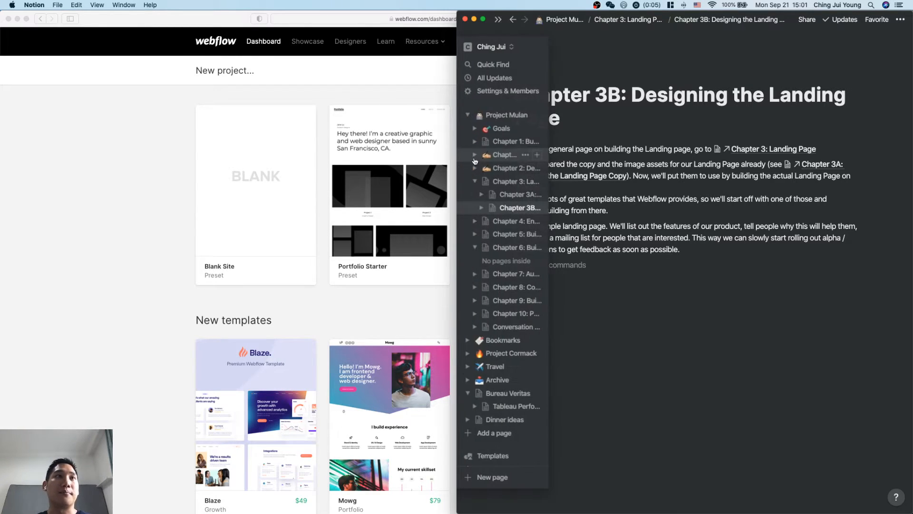
click(505, 185)
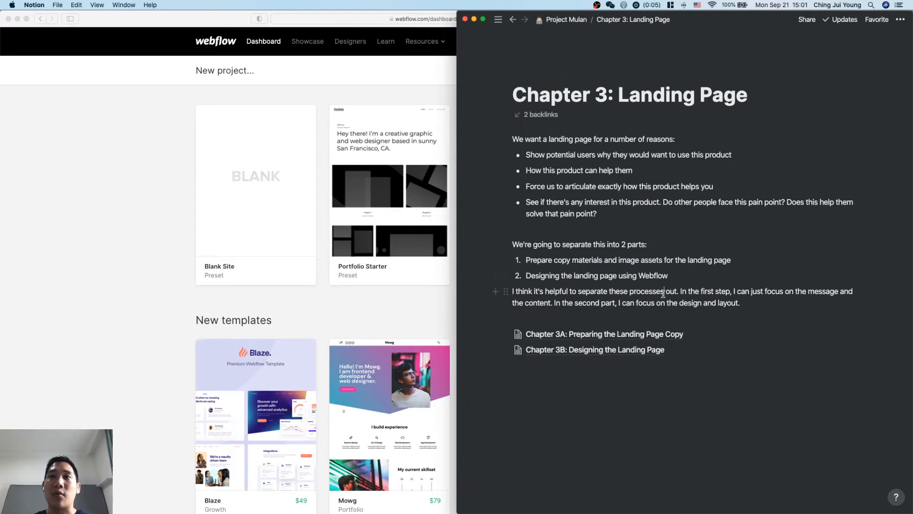
click(653, 215)
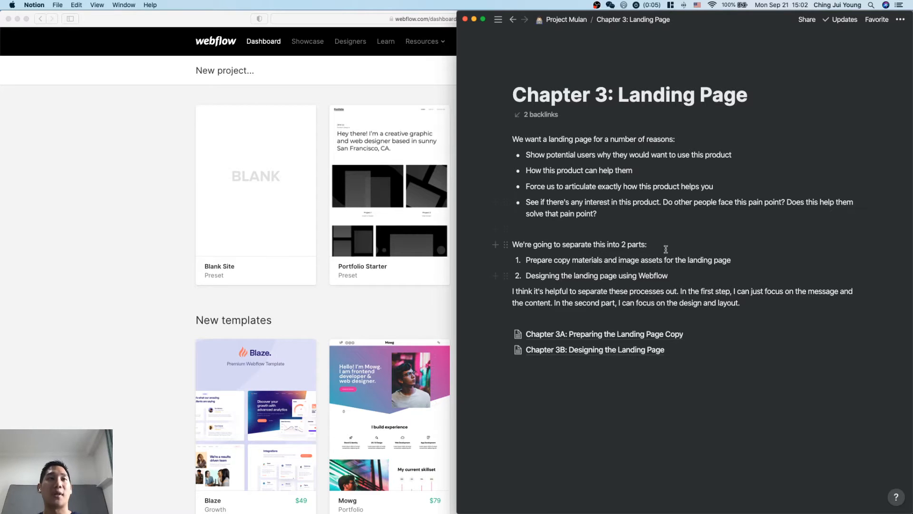
click(667, 266)
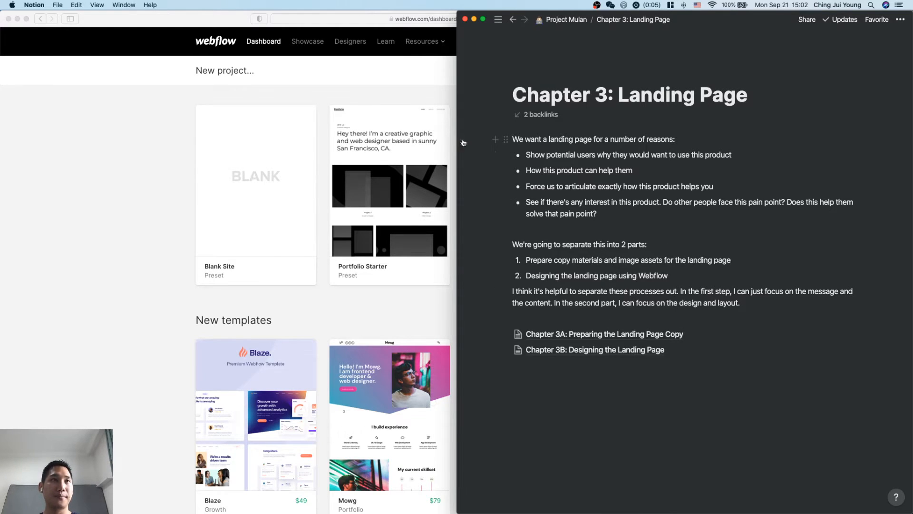
mouse_move(464, 140)
click(519, 208)
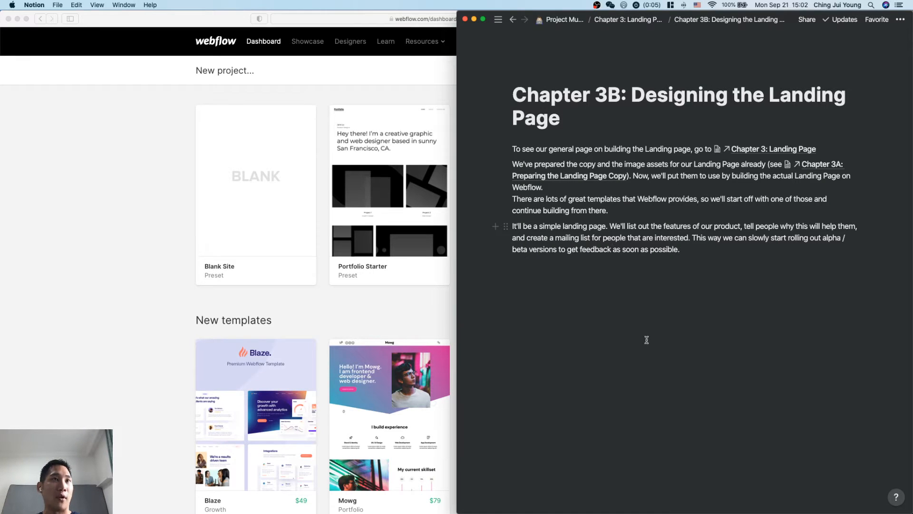
Switch to the Webflow new project page in Safari and open the full list of free templates.
click(186, 318)
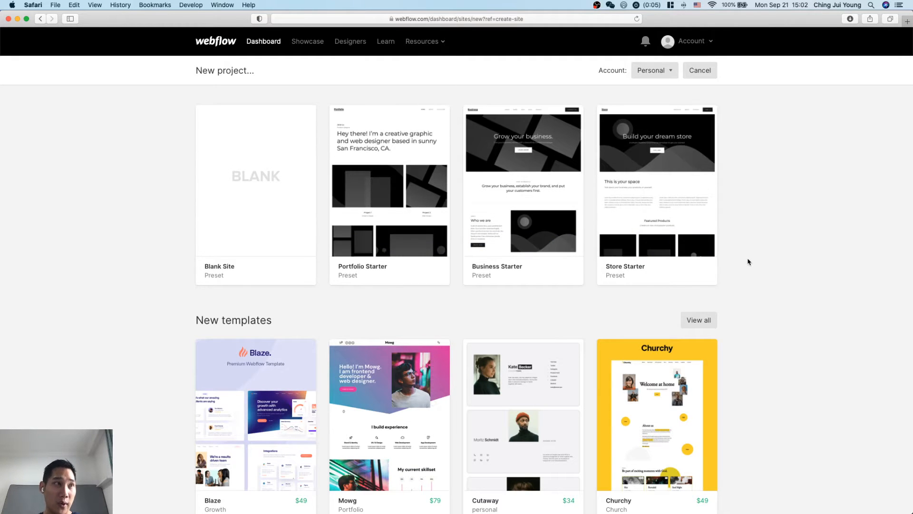
scroll(749, 262, down, 1)
scroll(775, 316, down, 2)
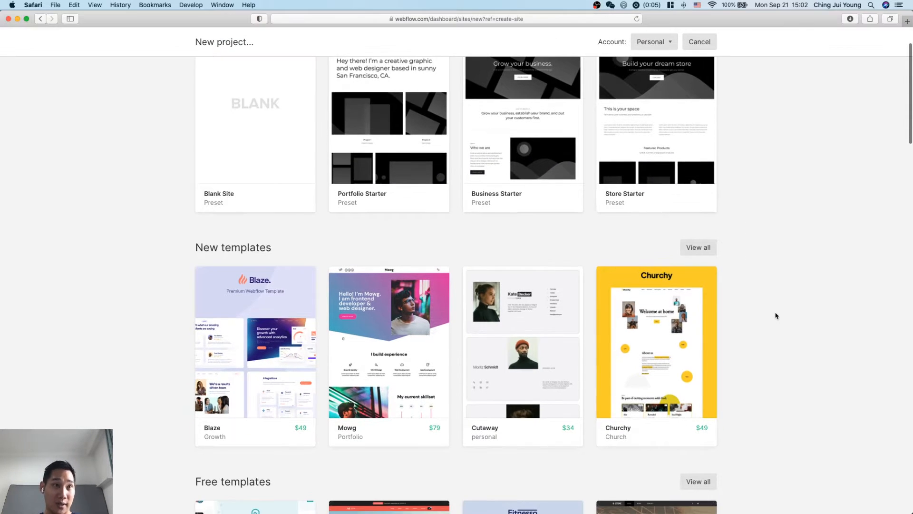
scroll(776, 316, up, 3)
scroll(775, 316, down, 5)
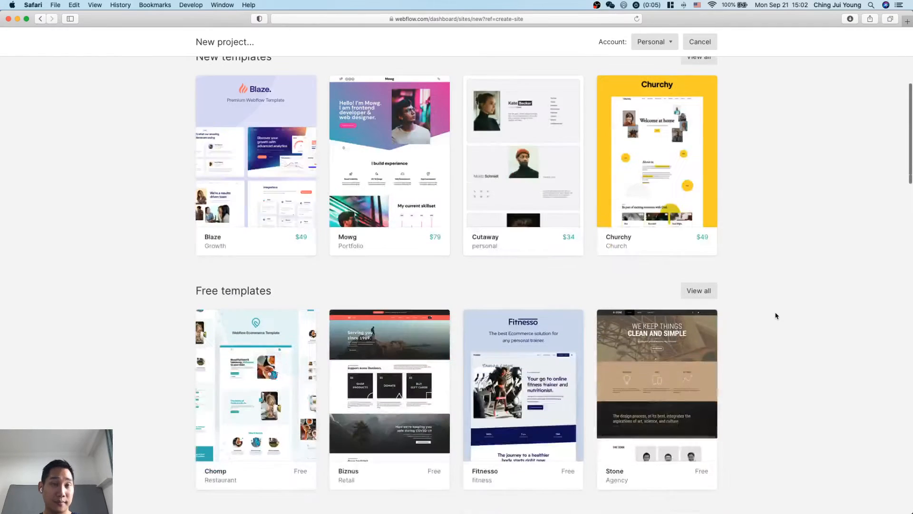
scroll(776, 316, down, 1)
scroll(776, 316, up, 2)
scroll(776, 316, down, 3)
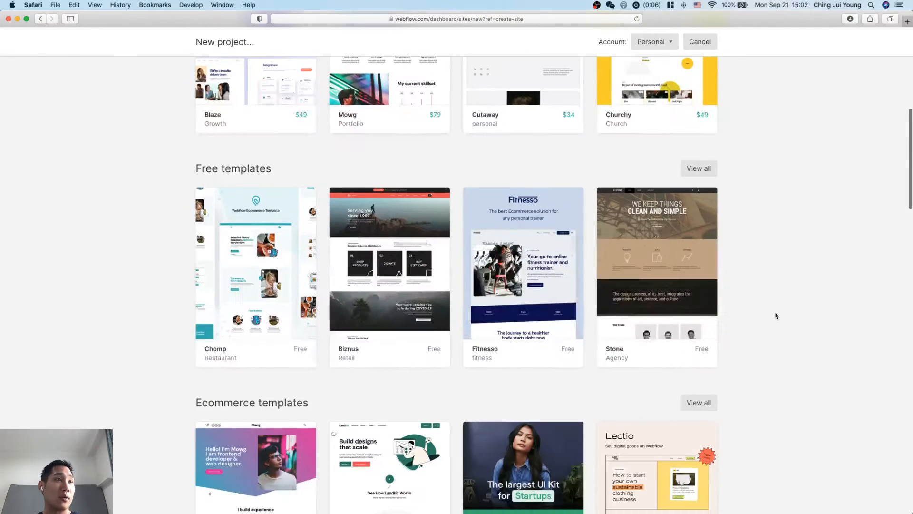
click(700, 164)
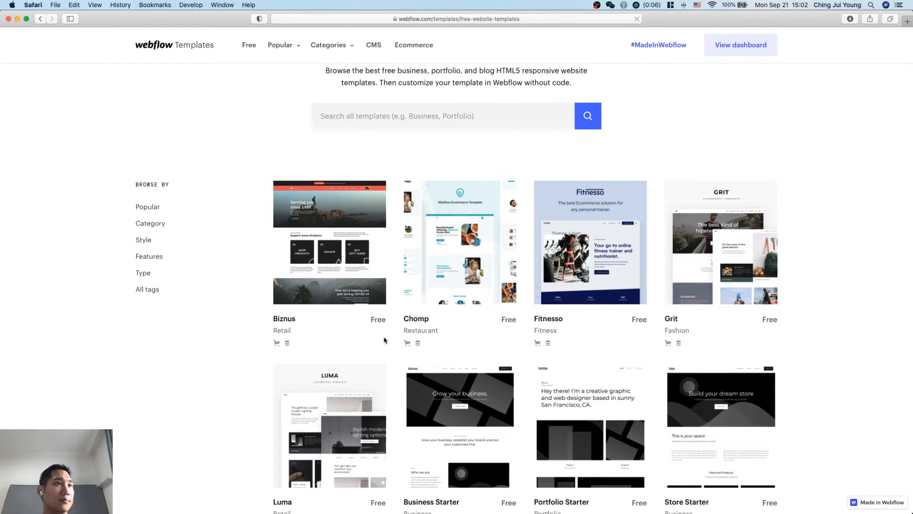
Browse the free templates from Biznus down to the blog designs for one that suits a product landing page.
scroll(385, 340, down, 1)
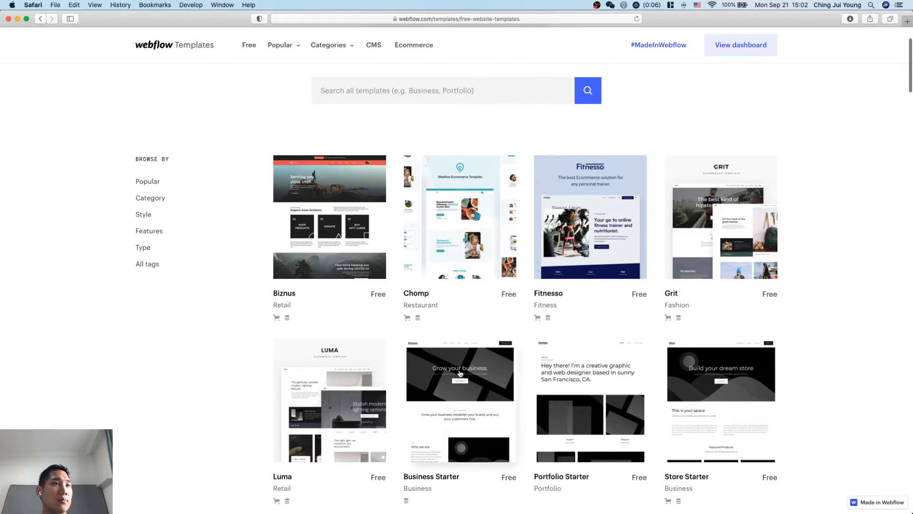
scroll(455, 333, down, 3)
scroll(480, 431, down, 6)
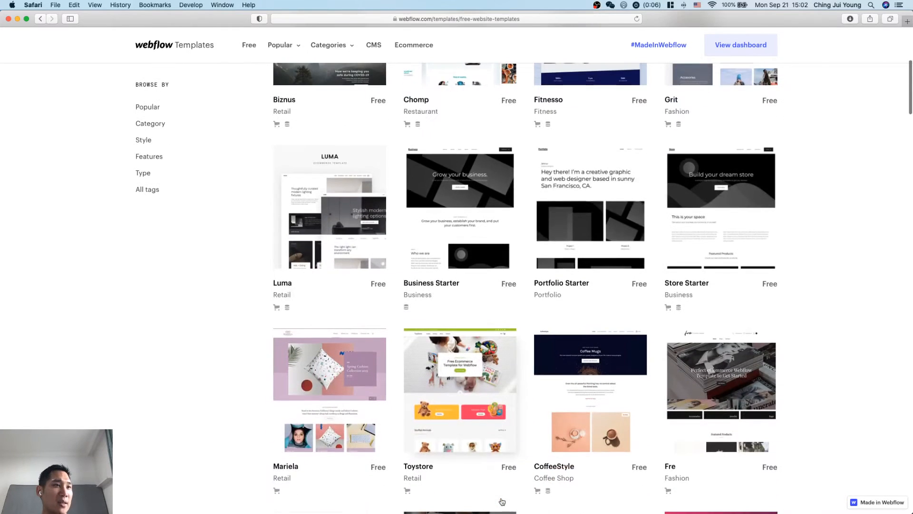
scroll(466, 483, down, 9)
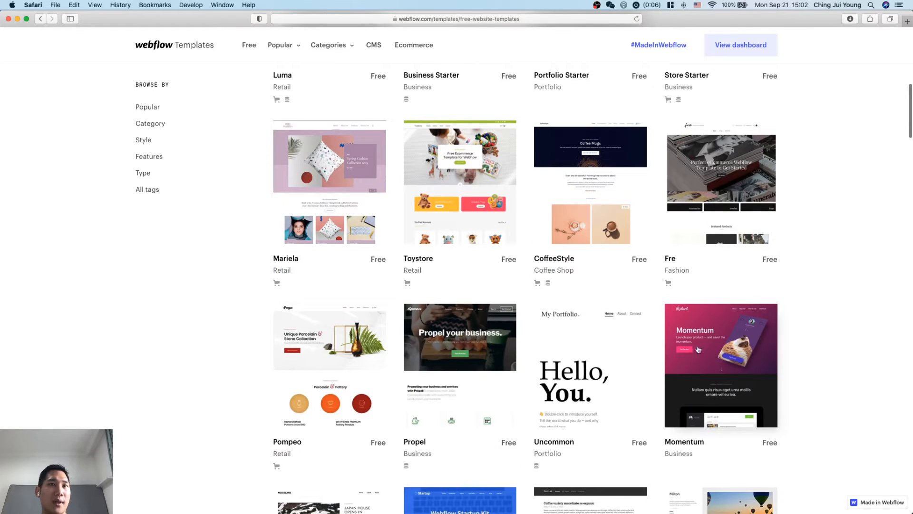
scroll(747, 383, down, 2)
scroll(746, 309, down, 2)
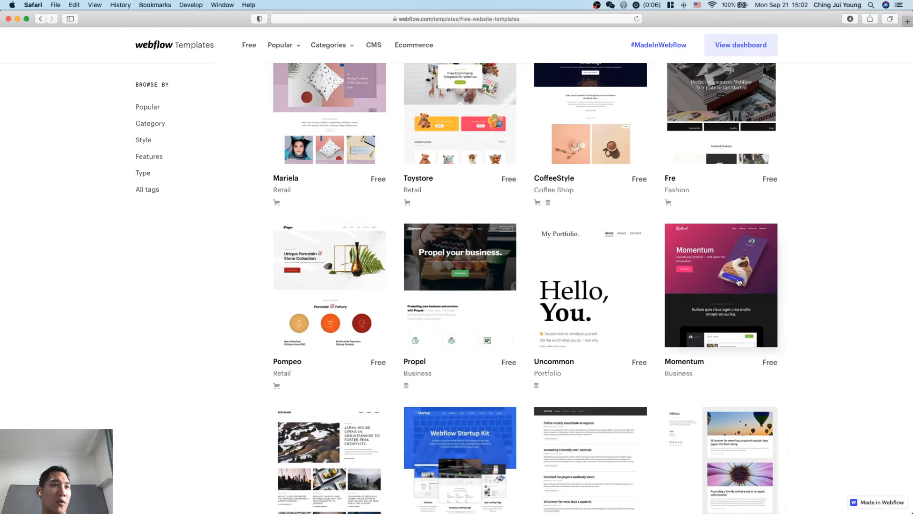
scroll(599, 293, down, 2)
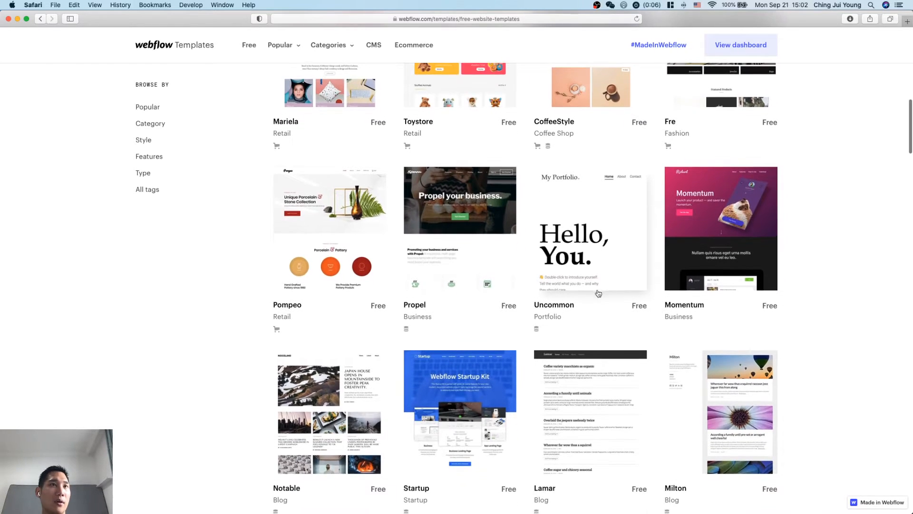
scroll(611, 250, down, 4)
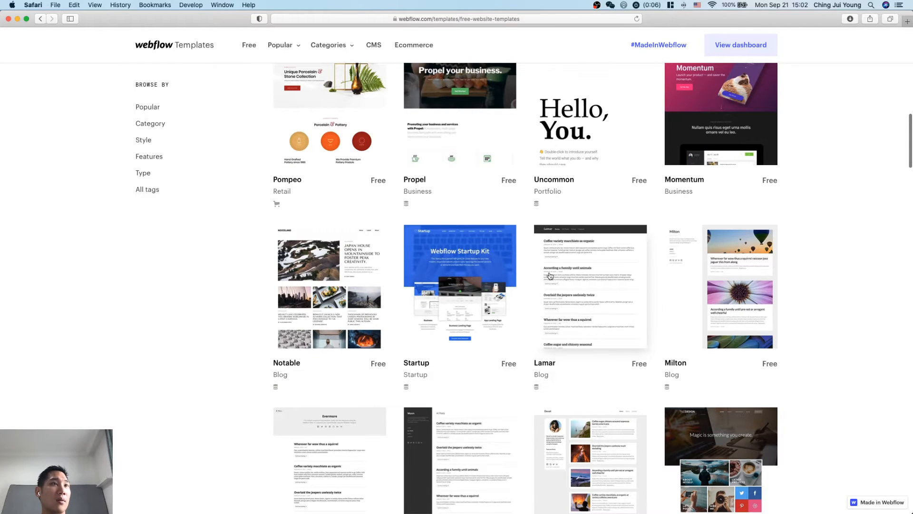
Compare the Propel, Startup and Momentum templates, check the CMS and ecommerce markers, and look through the designs down to Velocity and Metric.
scroll(549, 275, up, 3)
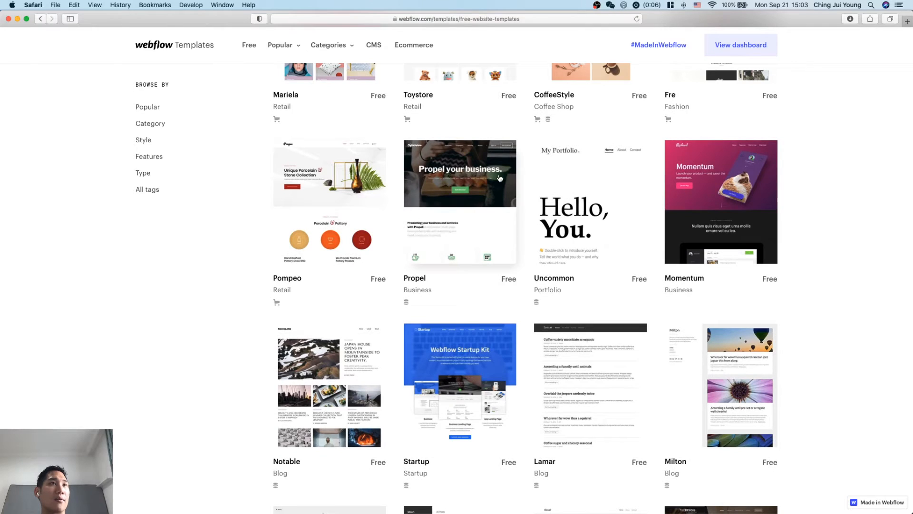
scroll(525, 241, up, 1)
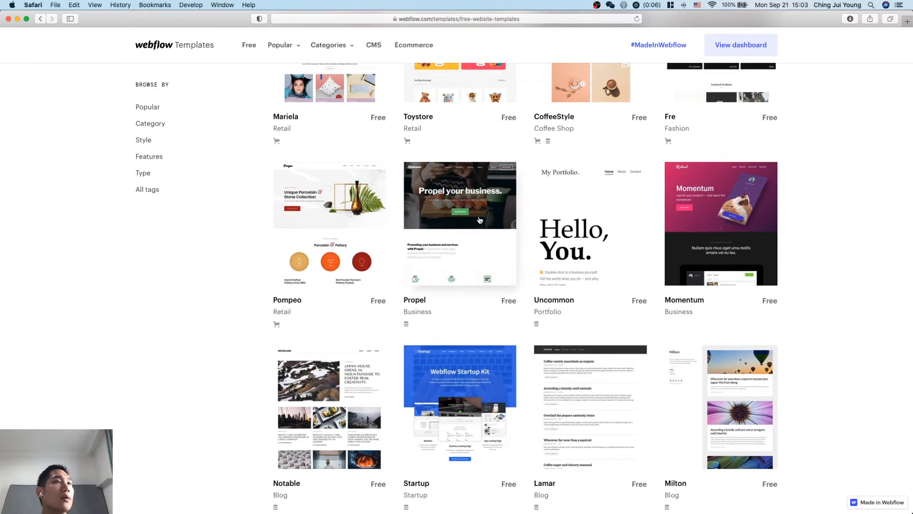
scroll(479, 219, up, 1)
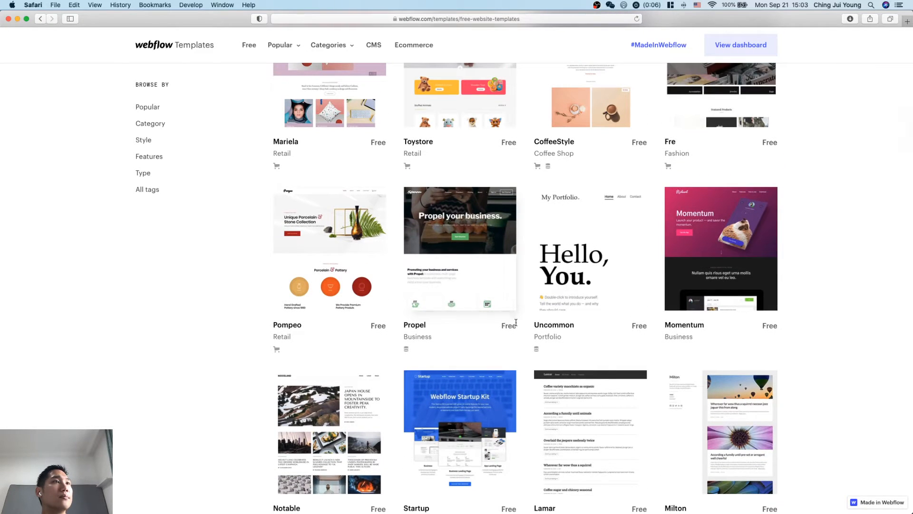
scroll(362, 269, up, 1)
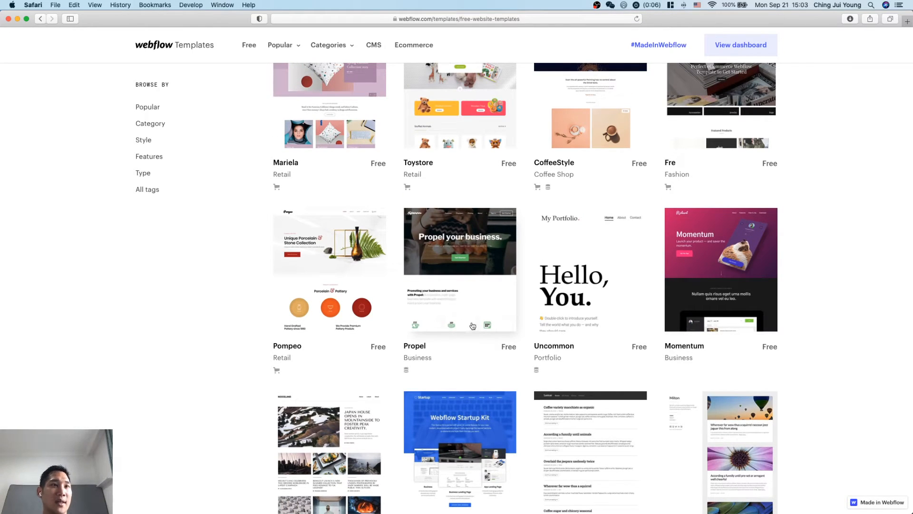
scroll(725, 312, down, 4)
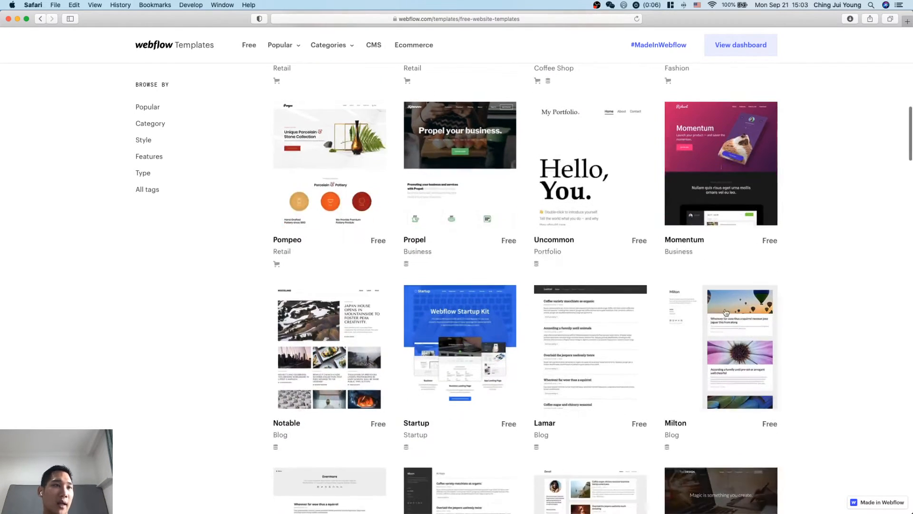
mouse_move(537, 266)
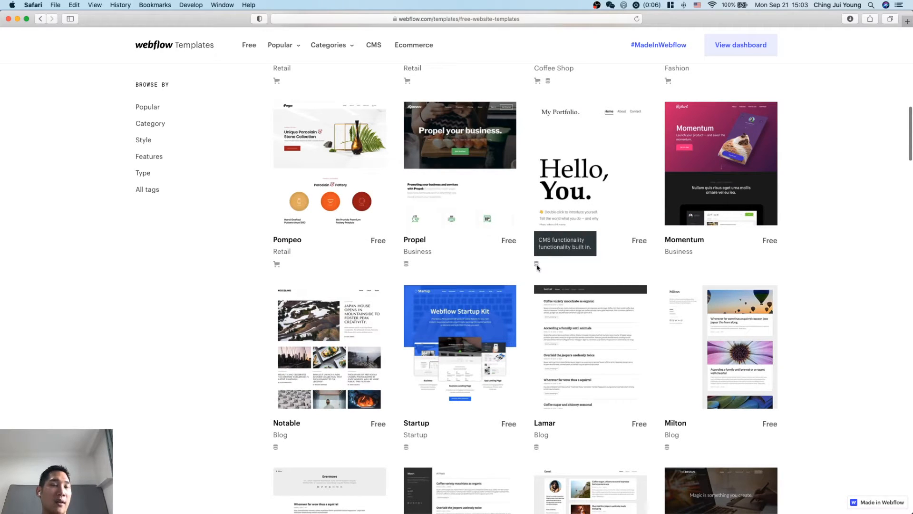
scroll(537, 266, up, 1)
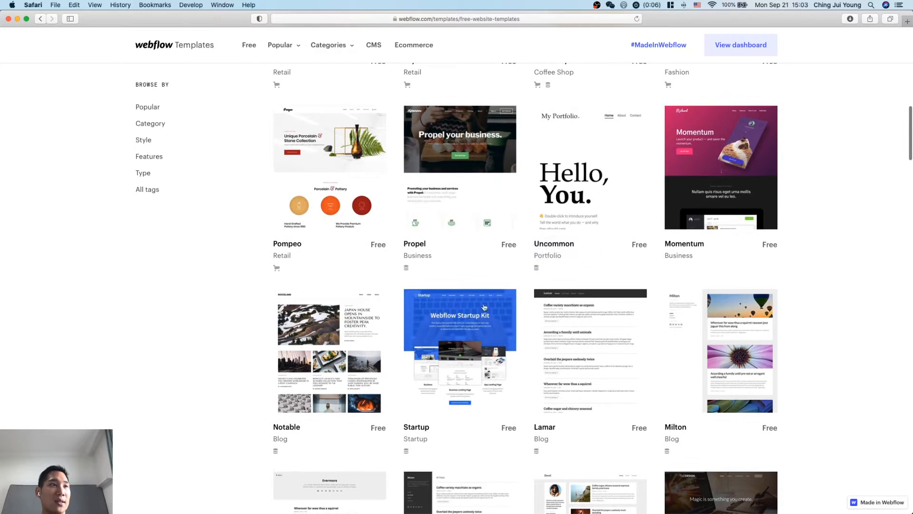
mouse_move(276, 270)
scroll(276, 270, down, 10)
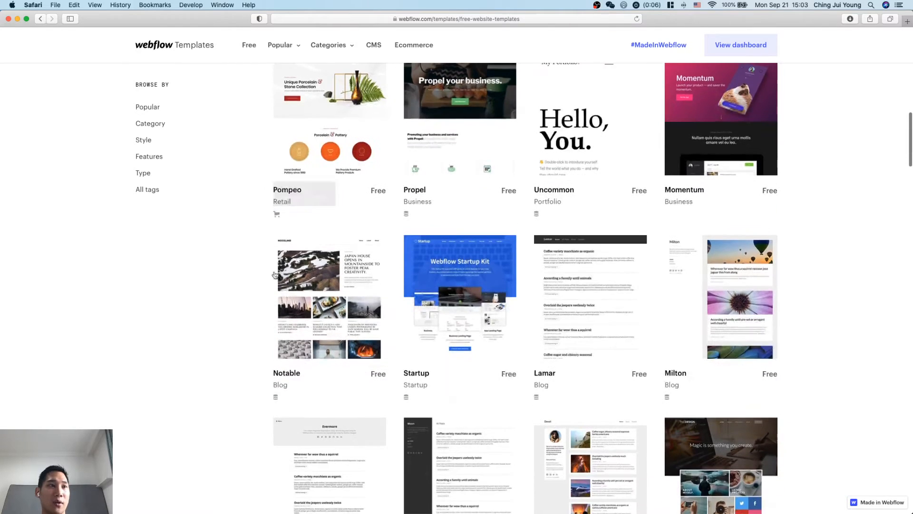
scroll(534, 301, down, 2)
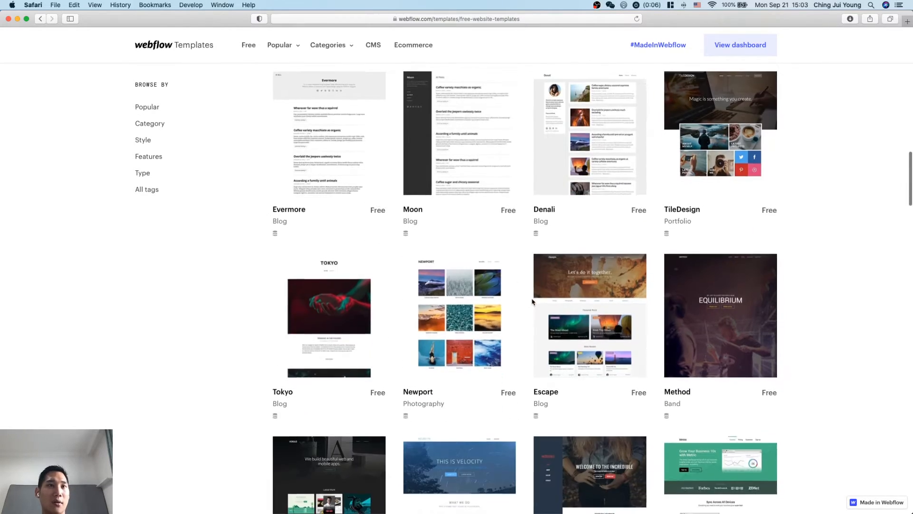
scroll(565, 375, down, 6)
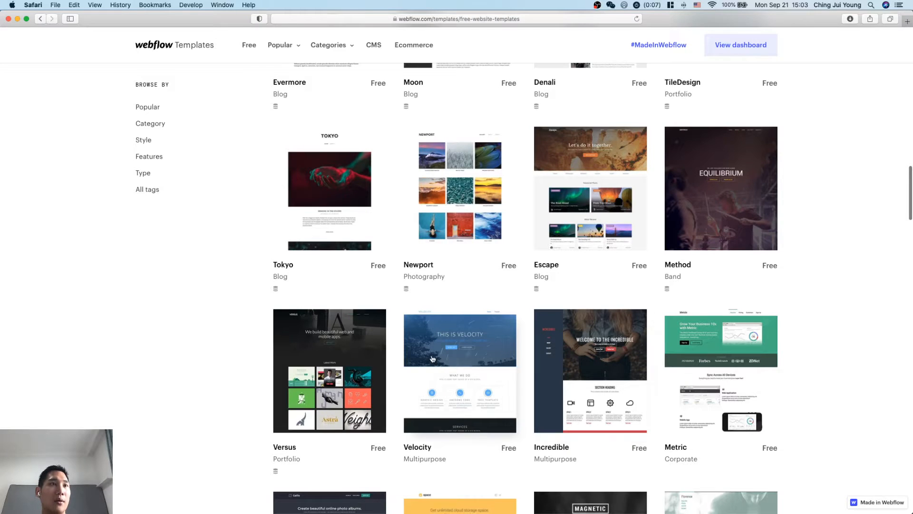
Choose the free Momentum business template for the new project.
scroll(594, 395, up, 20)
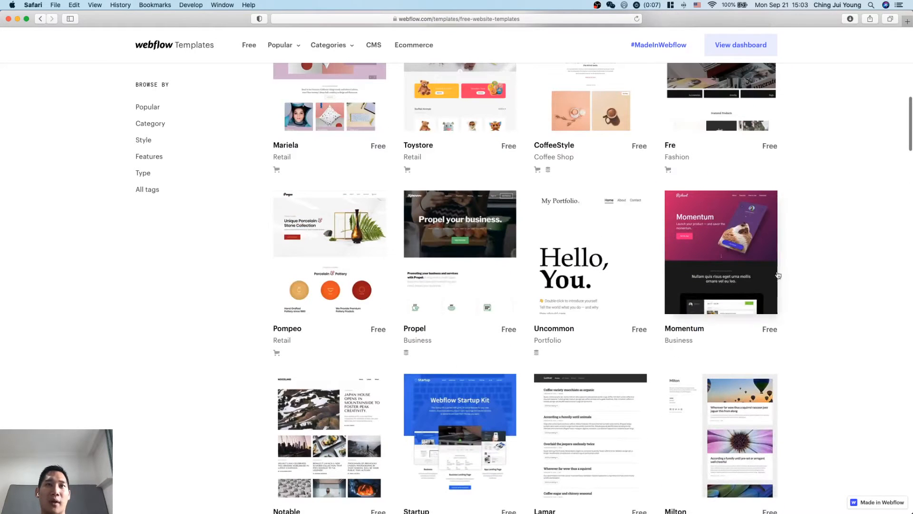
click(742, 248)
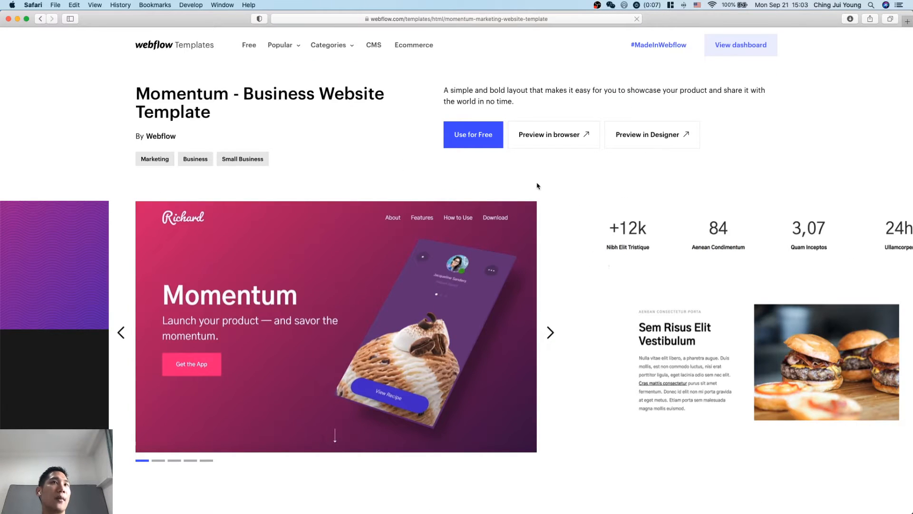
click(465, 135)
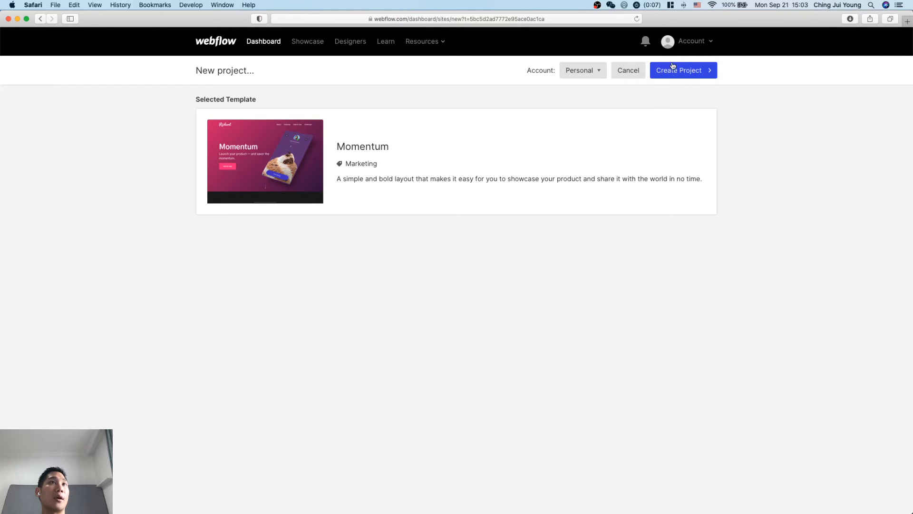
Create the project from the Momentum template with the name GetGitMe.
click(697, 70)
text(GetGitMe)
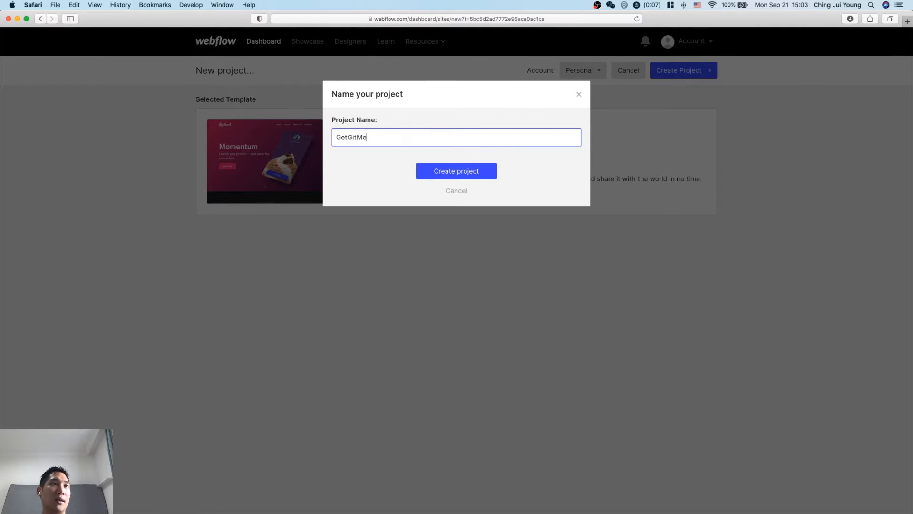
click(442, 175)
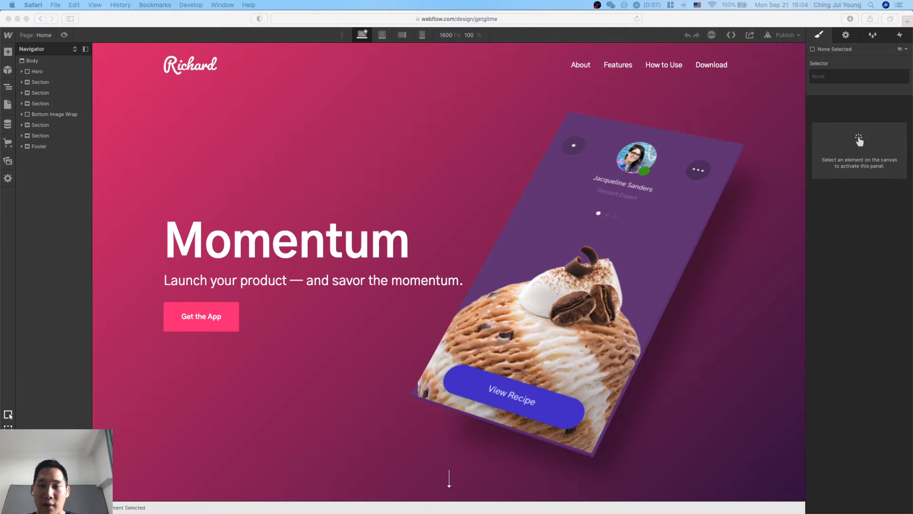
Look through the template's page sections from the hero down to the feature, statistics and image blocks.
click(663, 341)
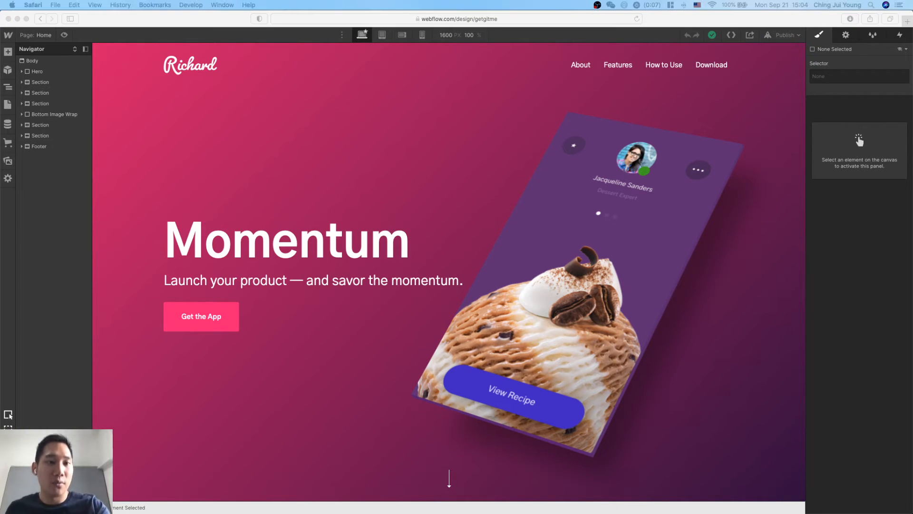
click(637, 218)
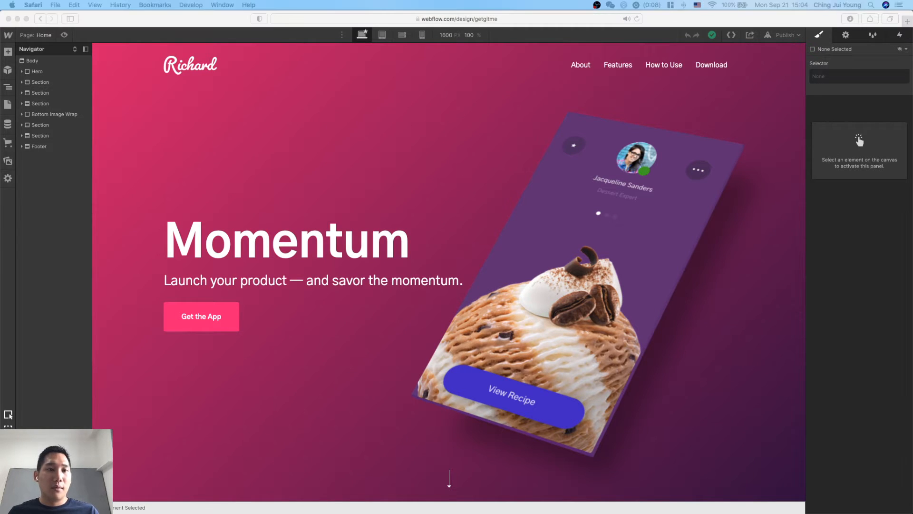
click(684, 335)
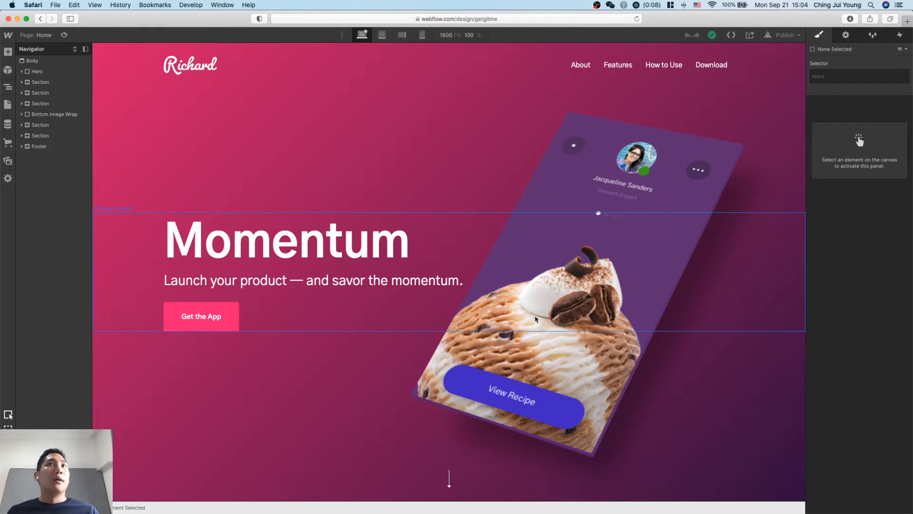
scroll(598, 336, down, 1)
scroll(598, 335, down, 10)
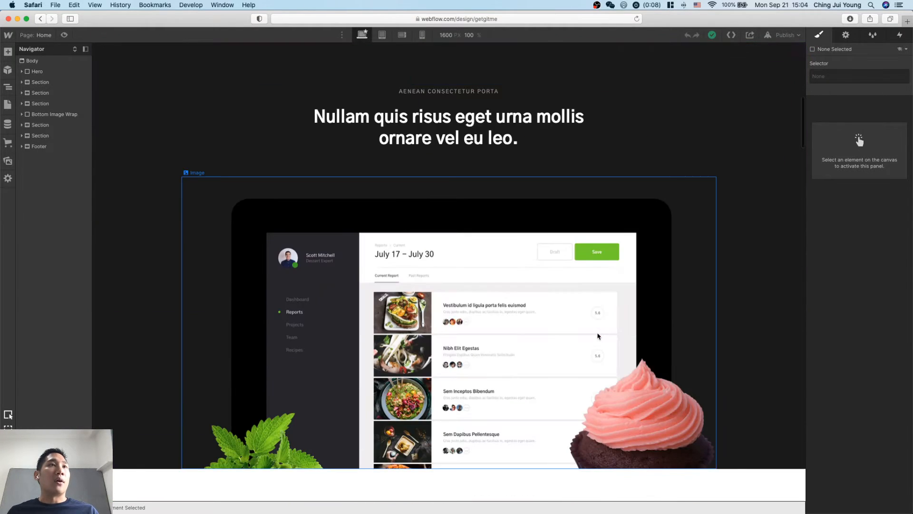
scroll(598, 336, up, 7)
scroll(615, 379, down, 1)
scroll(616, 379, down, 20)
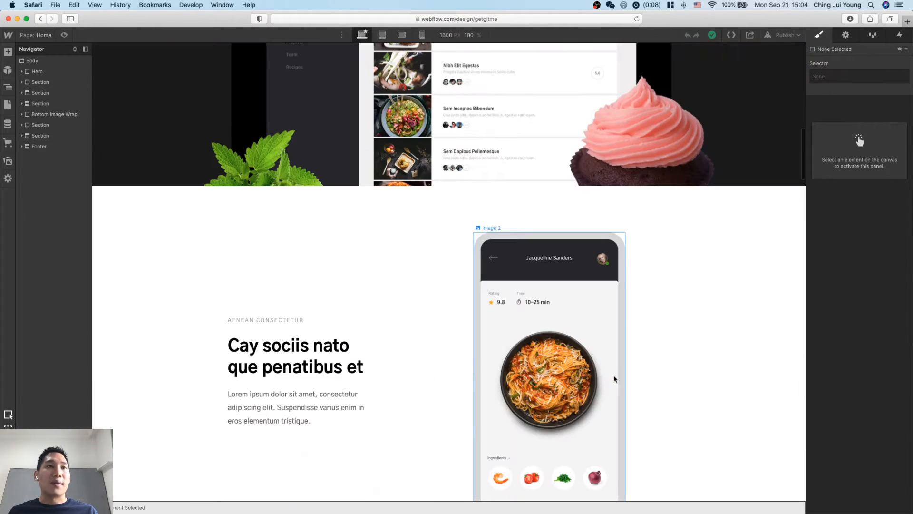
scroll(616, 379, down, 10)
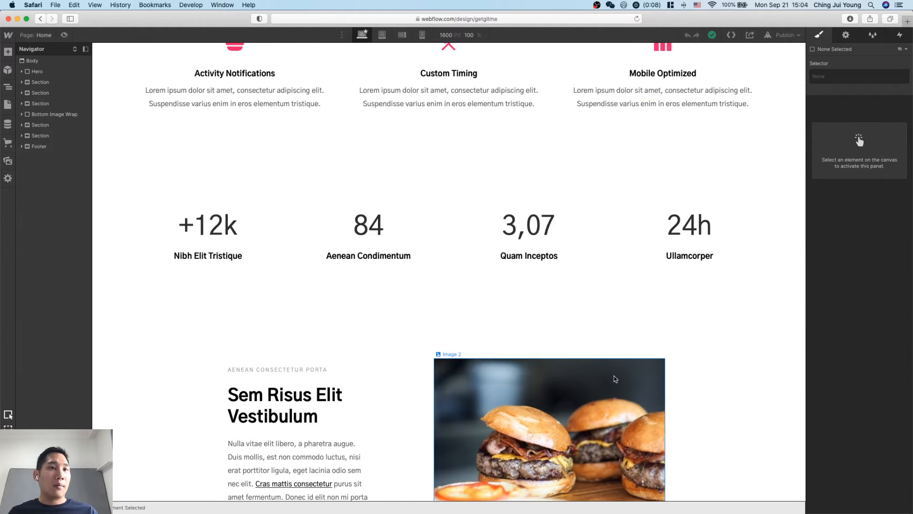
scroll(616, 379, up, 20)
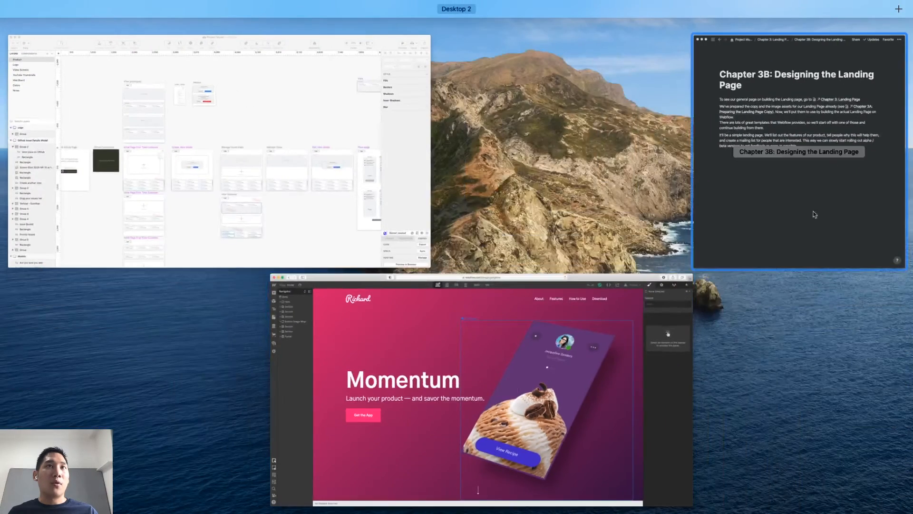
Switch to Notion and open the page Chapter 3A: Preparing the Landing Page Copy.
click(870, 145)
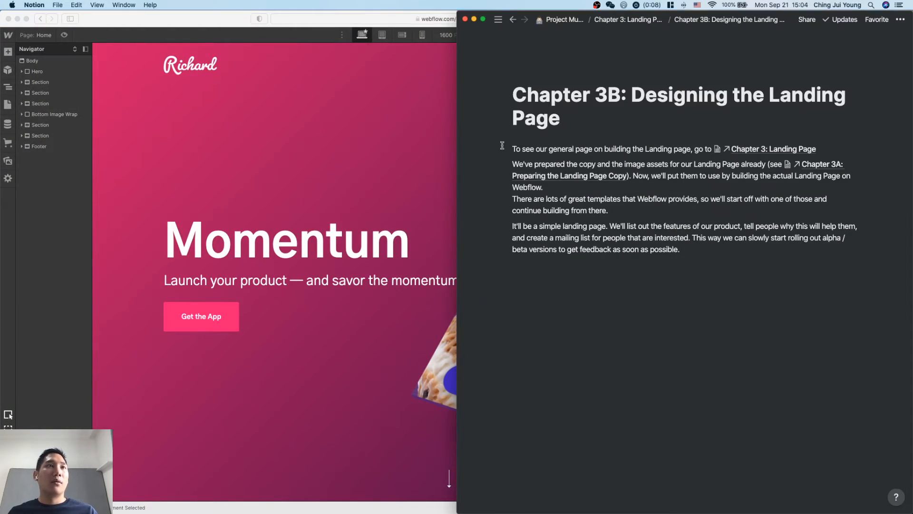
mouse_move(469, 155)
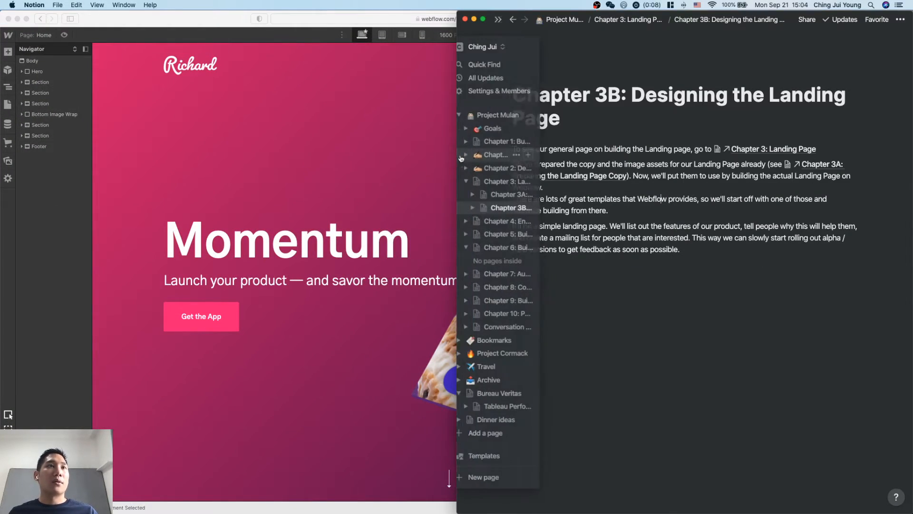
click(504, 195)
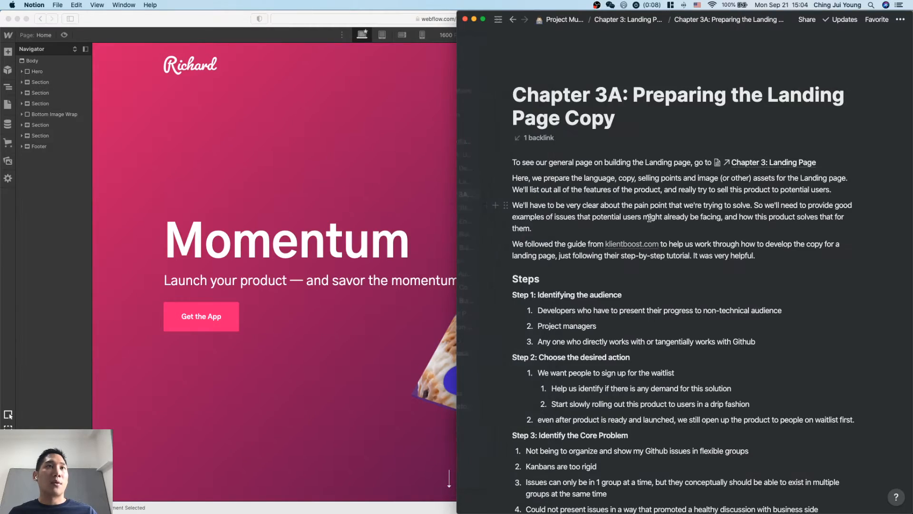
Review the landing page copy from the audience, desired action and core problem to the value proposition, follow-up, final CTA and resources.
scroll(662, 253, down, 5)
scroll(662, 253, down, 15)
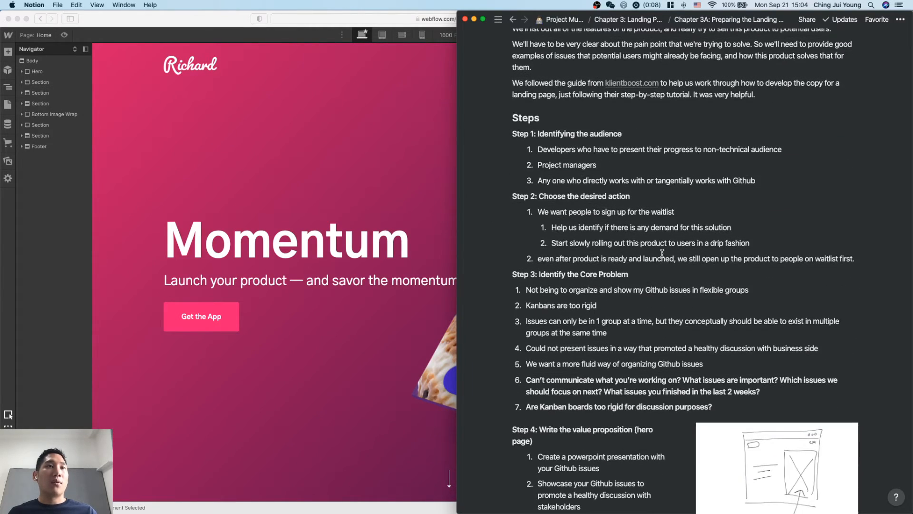
scroll(662, 253, down, 5)
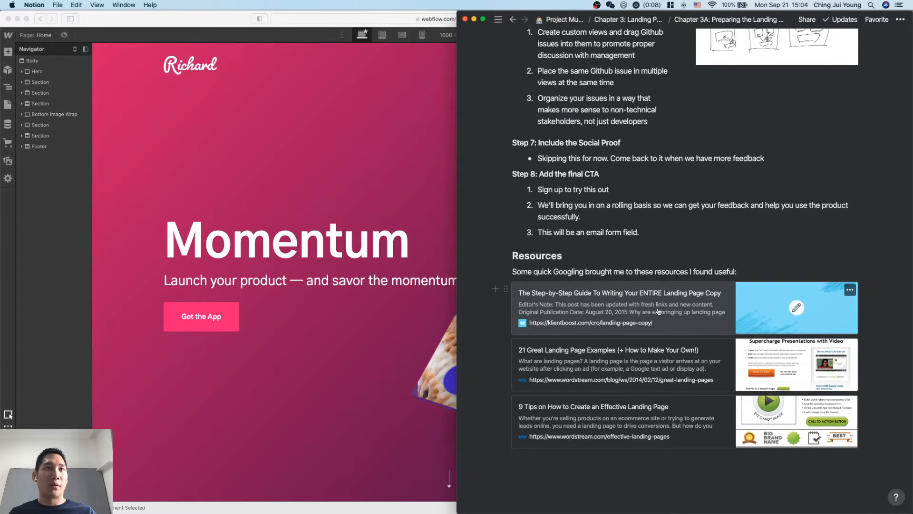
scroll(661, 315, up, 4)
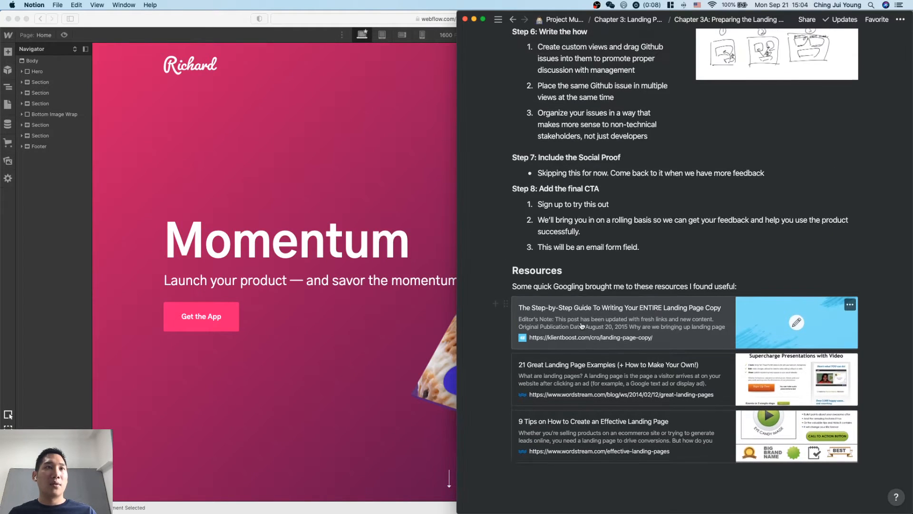
scroll(581, 324, up, 15)
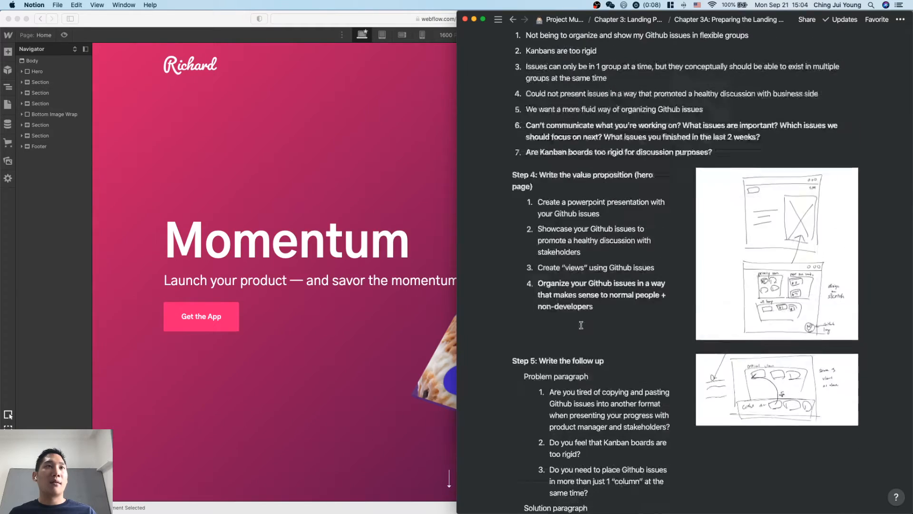
scroll(581, 325, up, 2)
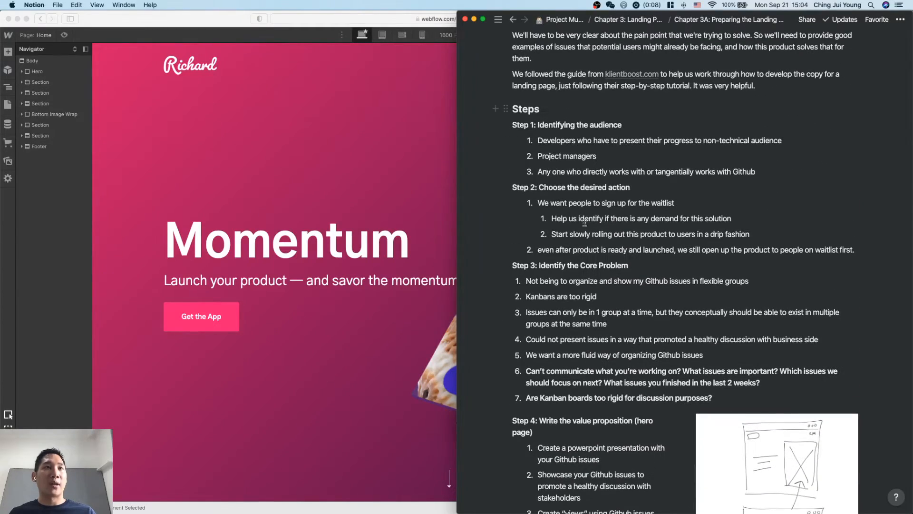
scroll(602, 316, down, 2)
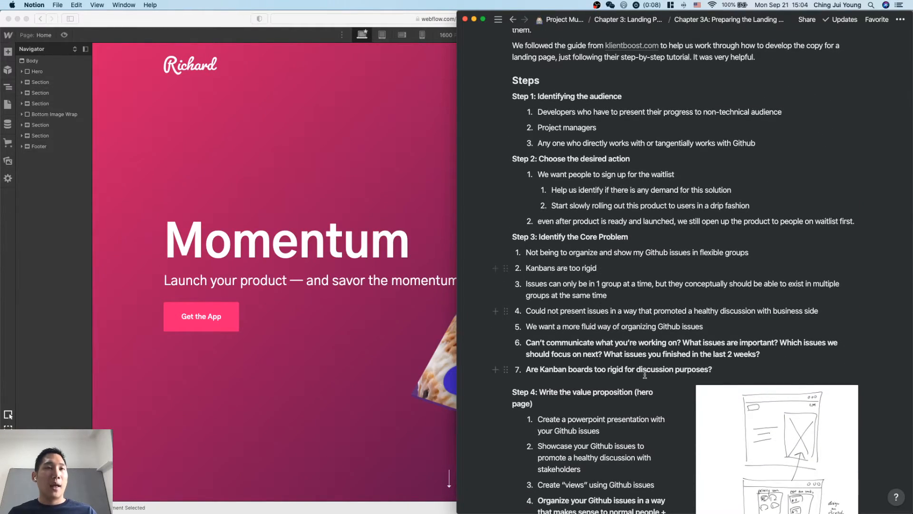
scroll(645, 374, up, 3)
scroll(645, 375, down, 8)
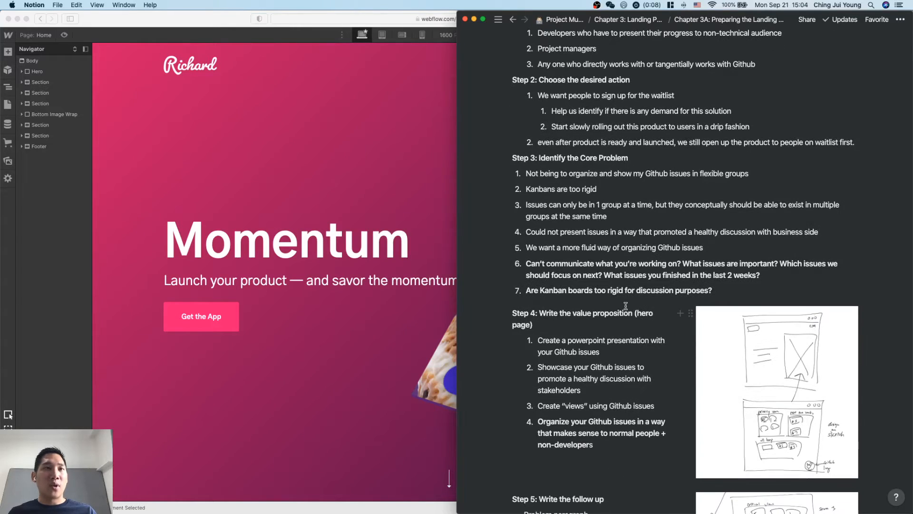
scroll(626, 306, down, 12)
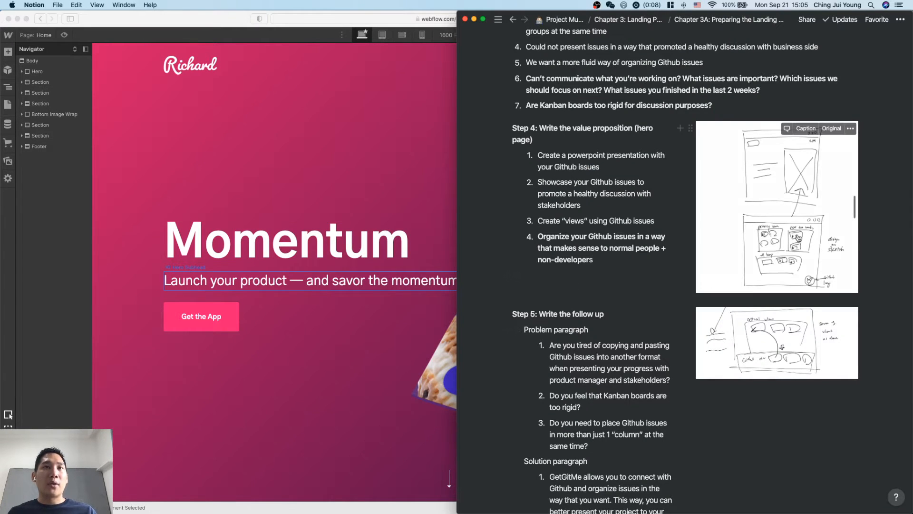
Enlarge the hero page sketch beside Step 4 in Notion to examine its layout, and close it again.
click(799, 238)
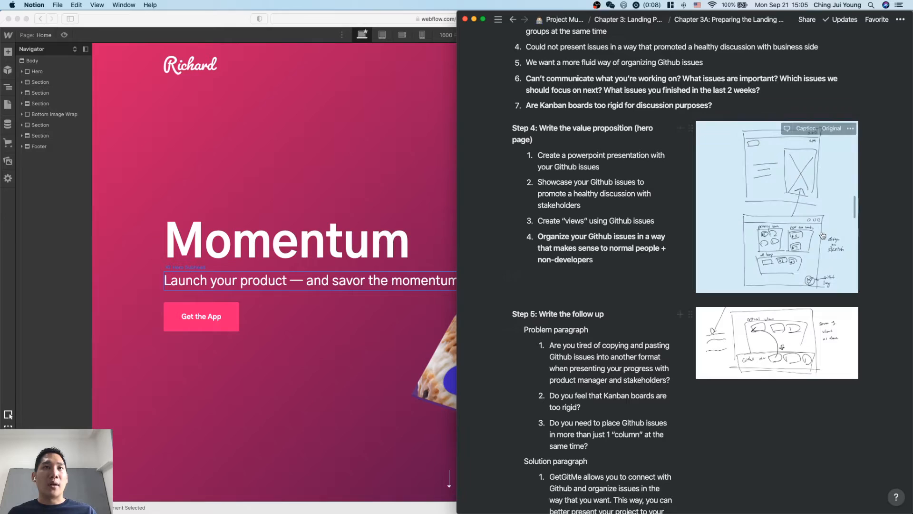
click(789, 195)
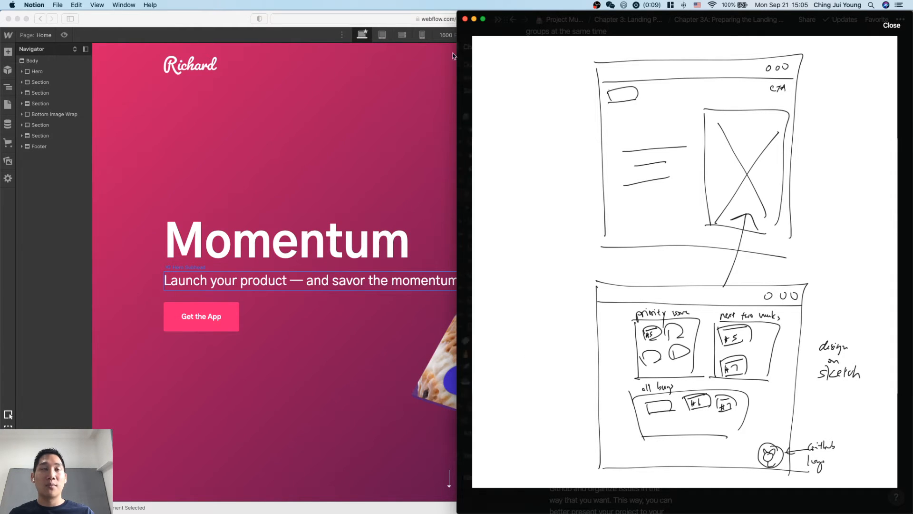
click(539, 133)
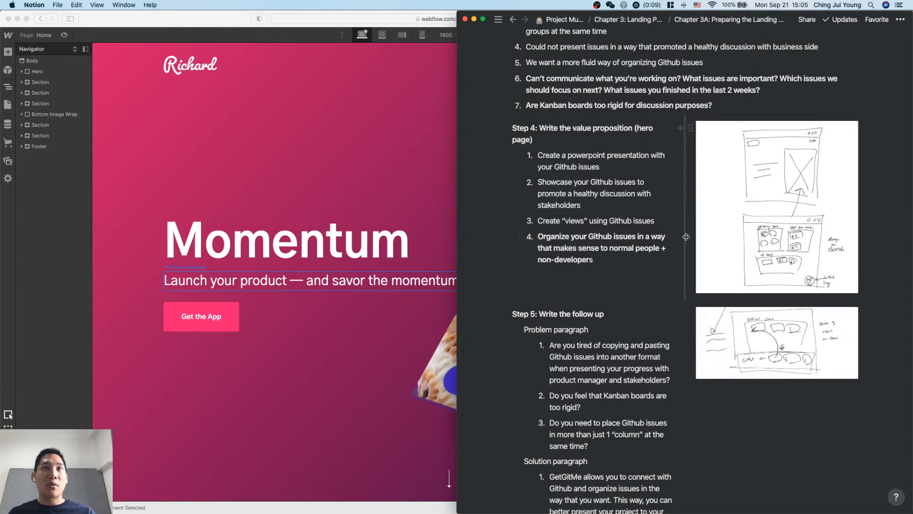
Copy the value proposition "Organize your Github issues in a way that makes sense to normal people + non-developers" from Step 4.
click(605, 260)
drag(605, 259, 530, 243)
click(574, 257)
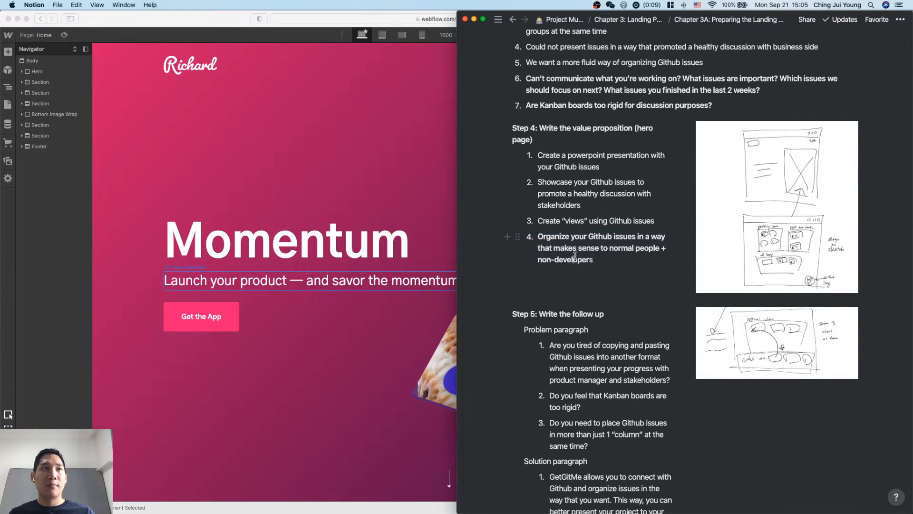
drag(601, 260, 539, 239)
key(super+c)
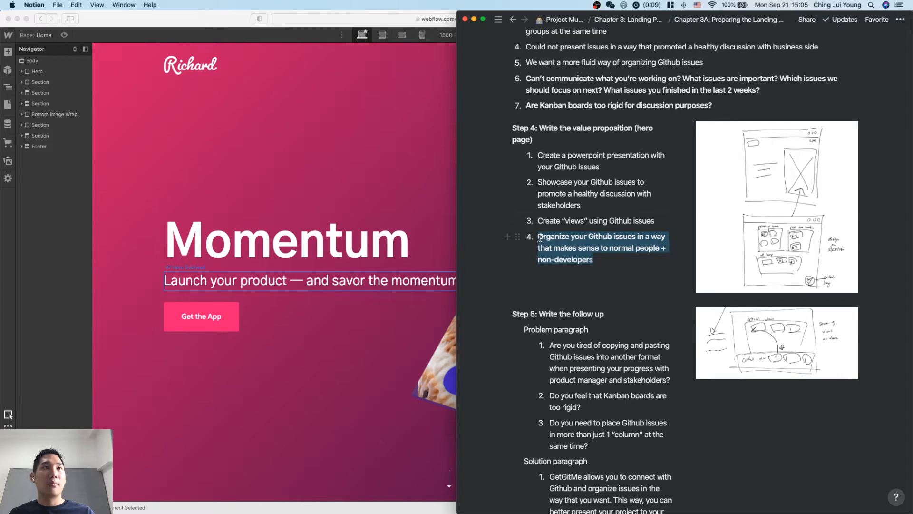
Switch back to Webflow in Safari and replace the hero subheading text with the copied value proposition.
click(361, 264)
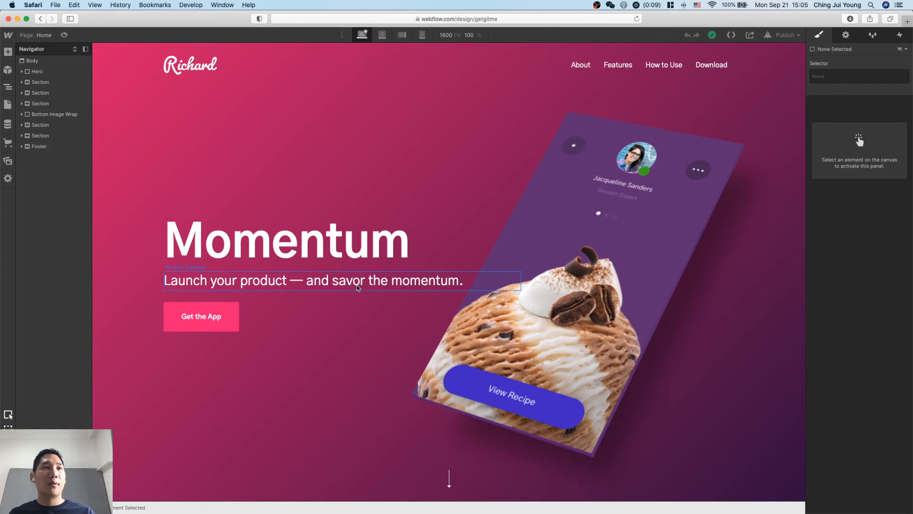
click(358, 287)
double_click(358, 285)
key(super+a)
key(super+v)
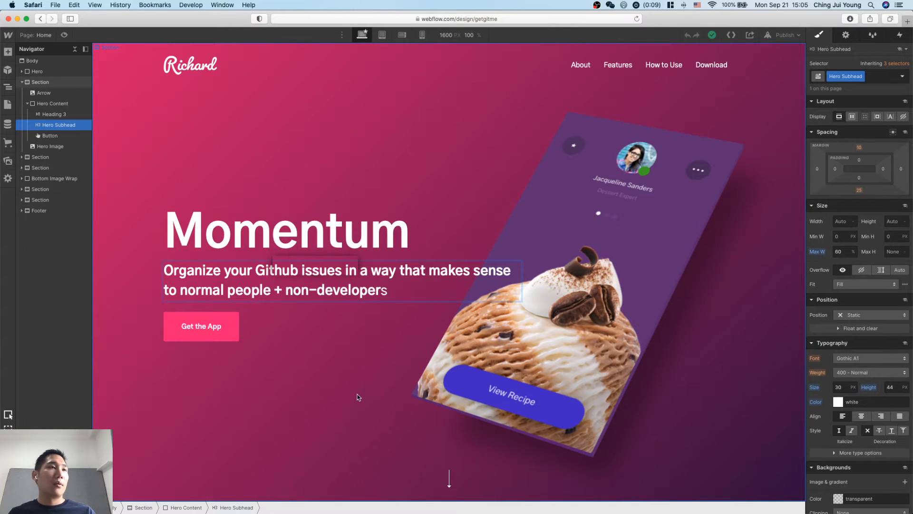
click(359, 397)
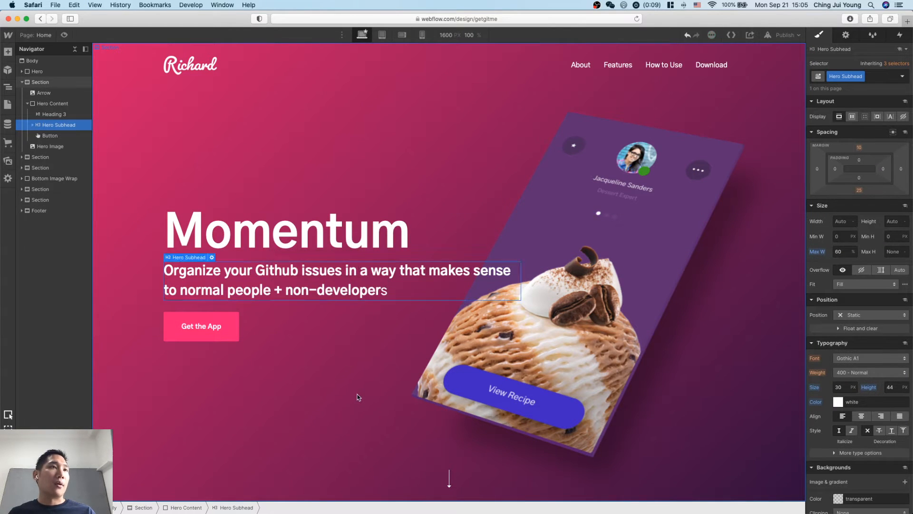
Replace the "+" in the hero subheading with "and" so it reads "normal people and non-developers".
click(353, 295)
double_click(284, 291)
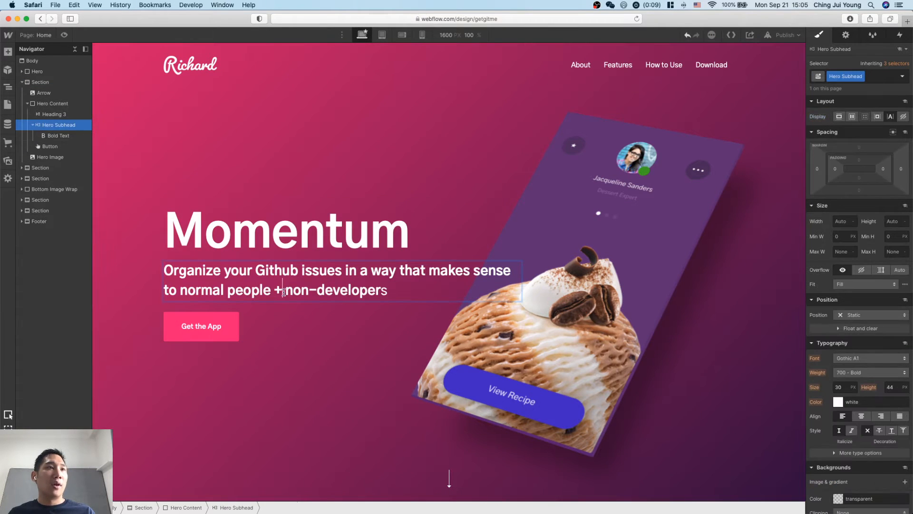
key(BackSpace)
text(and)
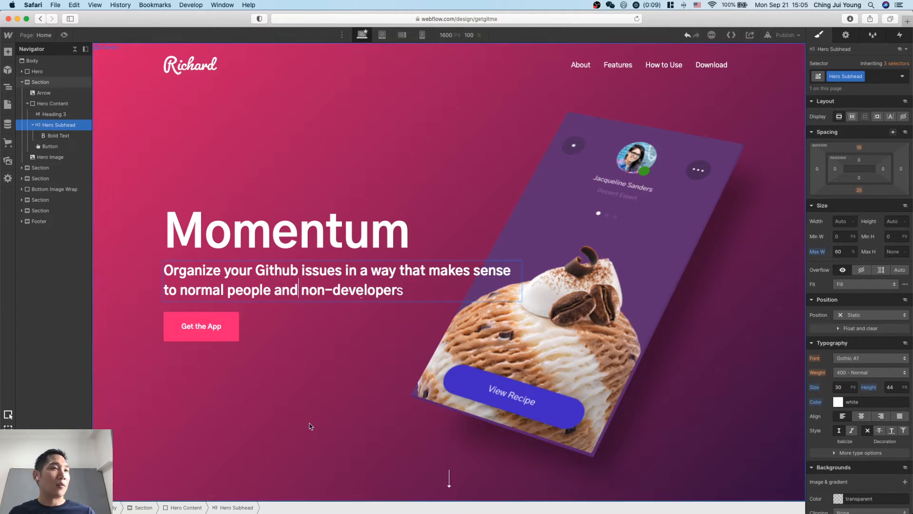
click(310, 423)
Change the hero heading "Momentum" to "Get.Git.Me".
click(325, 223)
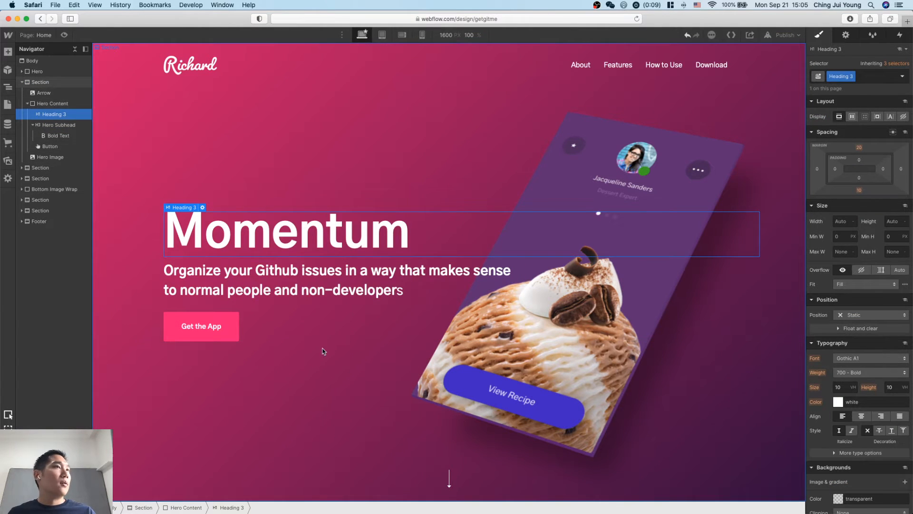
double_click(309, 229)
double_click(309, 229)
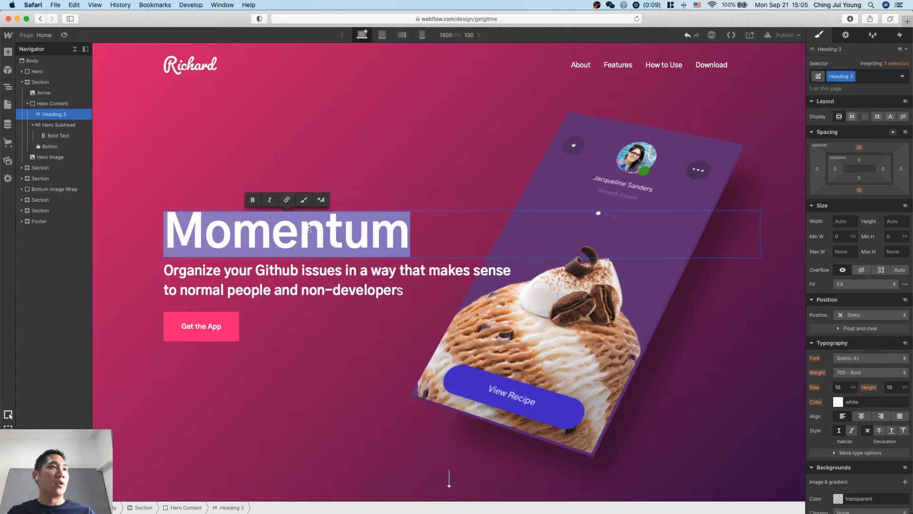
text(Get.GitM)
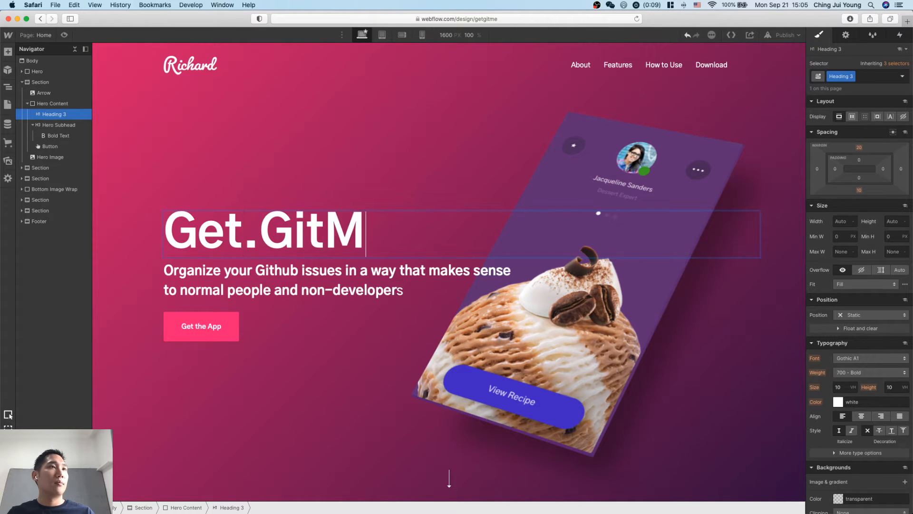
key(BackSpace)
text(.Me)
click(327, 331)
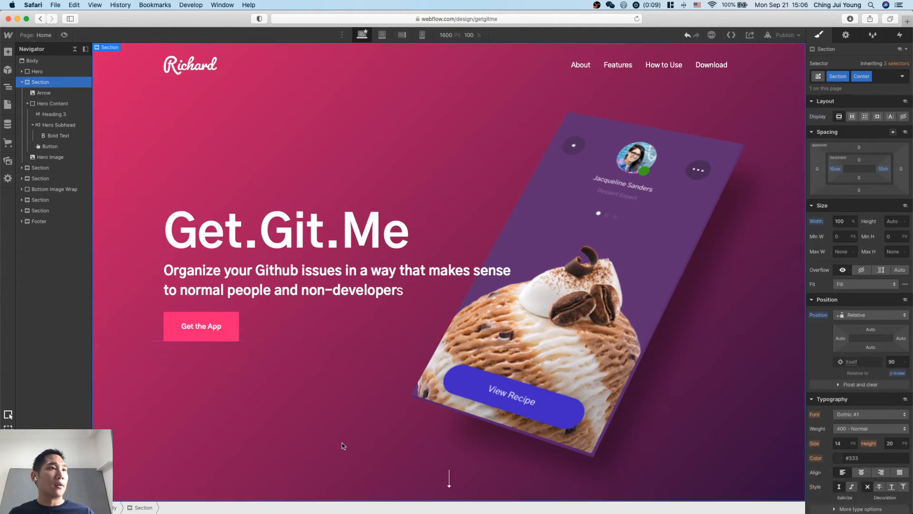
Change the hero button text from "Get the App" to "Sign up for the waitlist".
click(222, 327)
triple_click(221, 327)
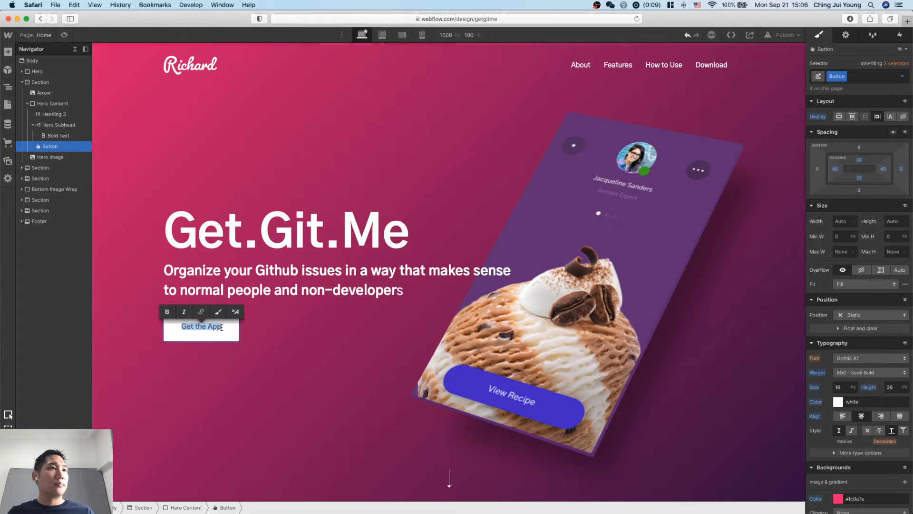
text(Sign up for the we)
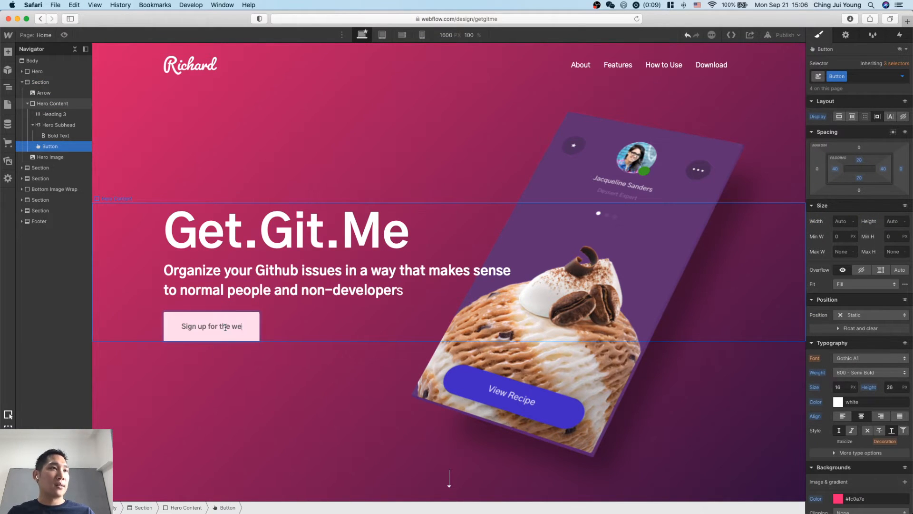
text(aitlist)
click(326, 402)
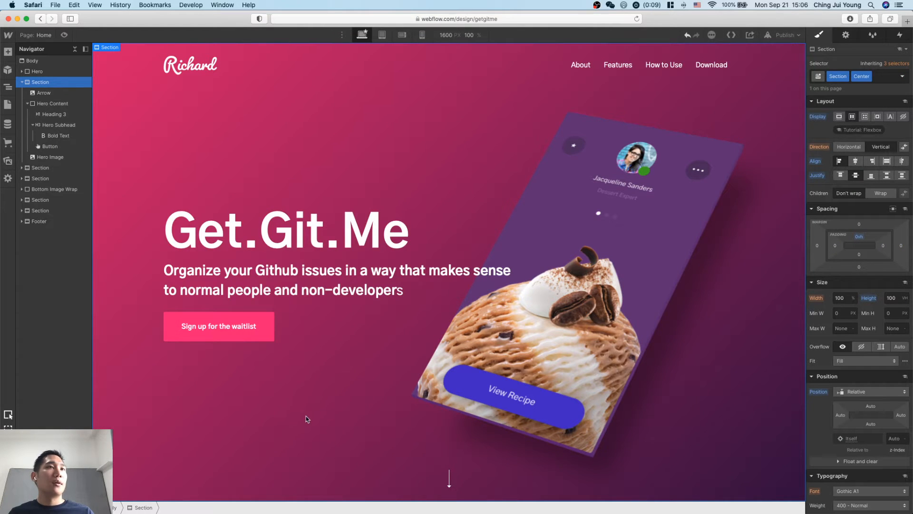
click(647, 365)
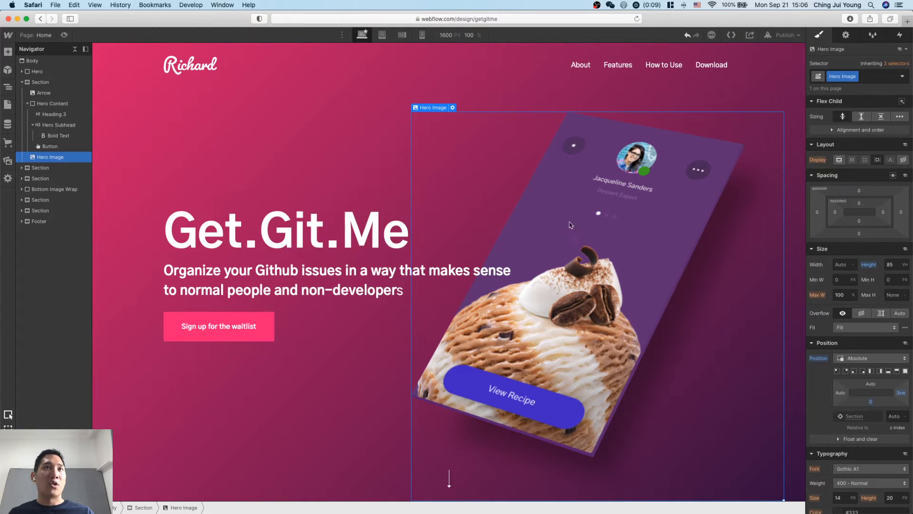
click(347, 120)
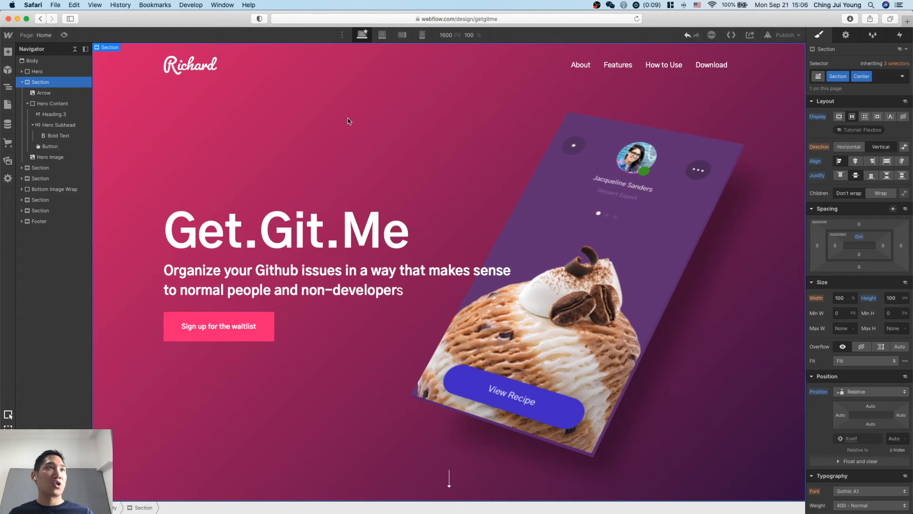
Replace the navigation bar's logo image with Logo.png uploaded from the Project Mulan folder.
click(196, 71)
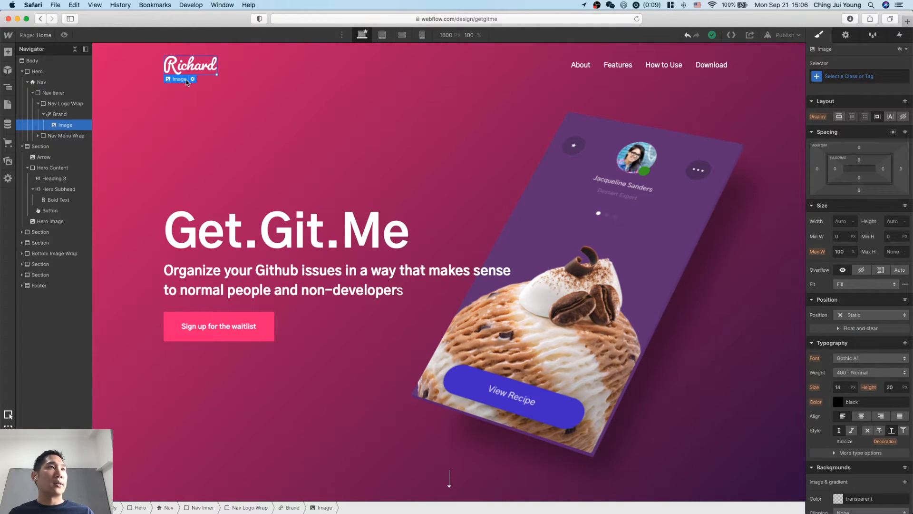
mouse_move(187, 82)
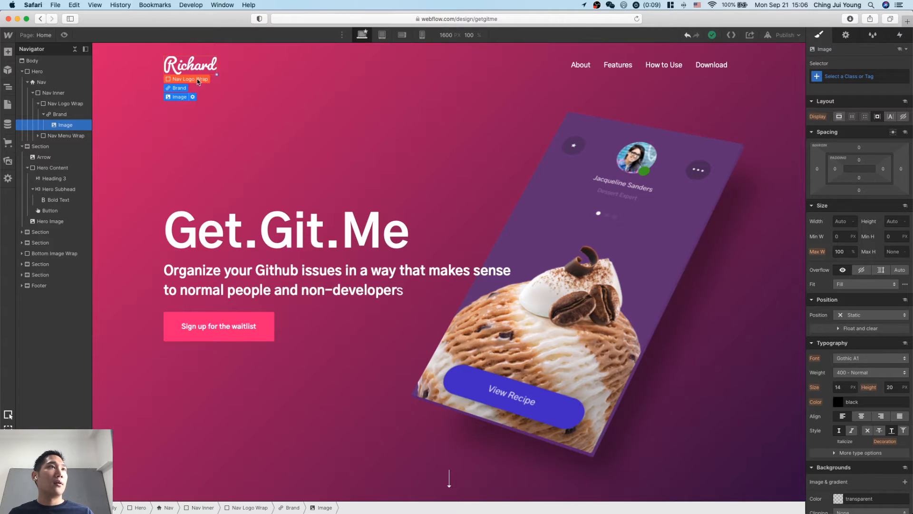
double_click(202, 66)
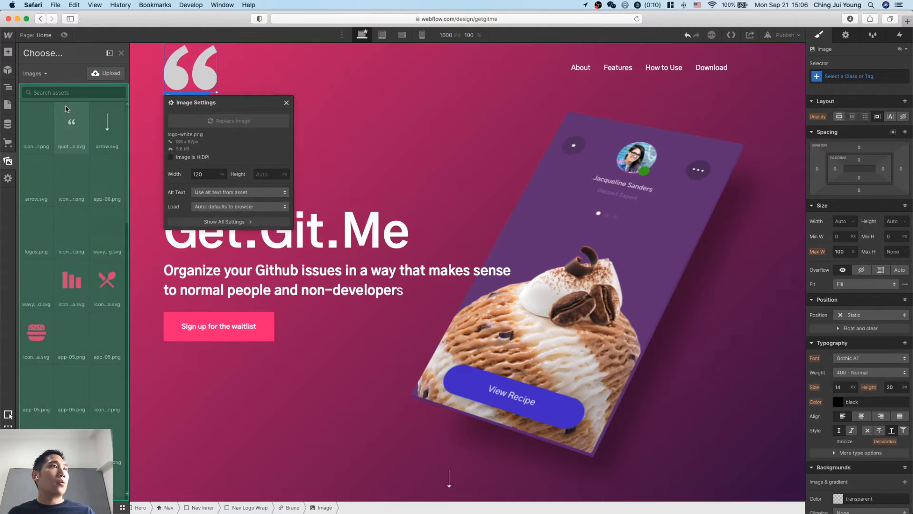
click(105, 72)
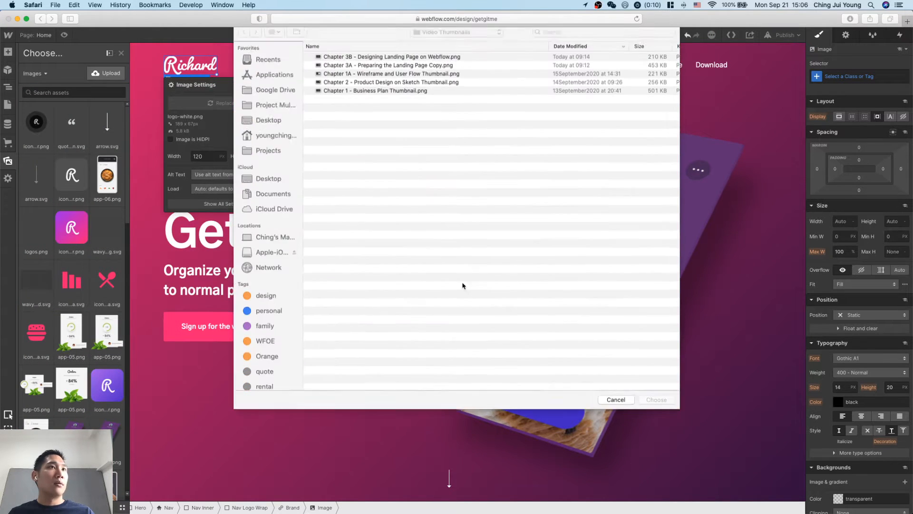
key(super+Up)
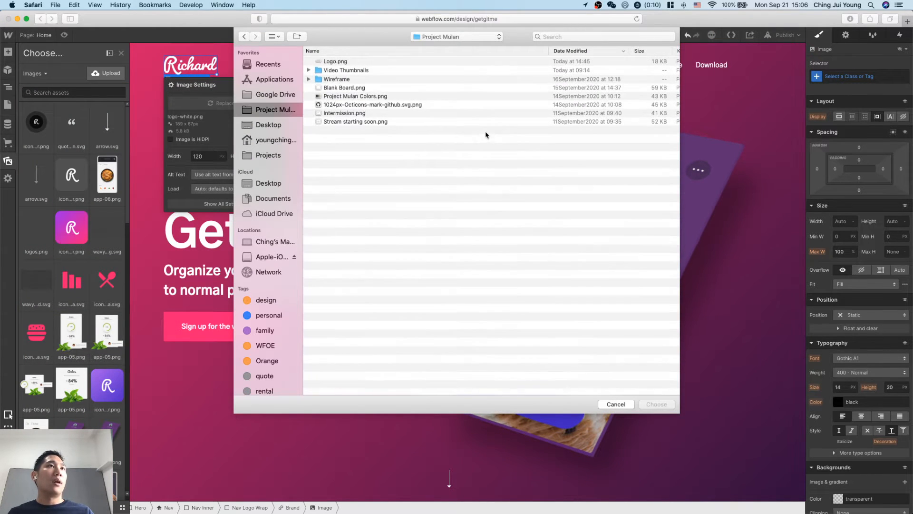
double_click(337, 63)
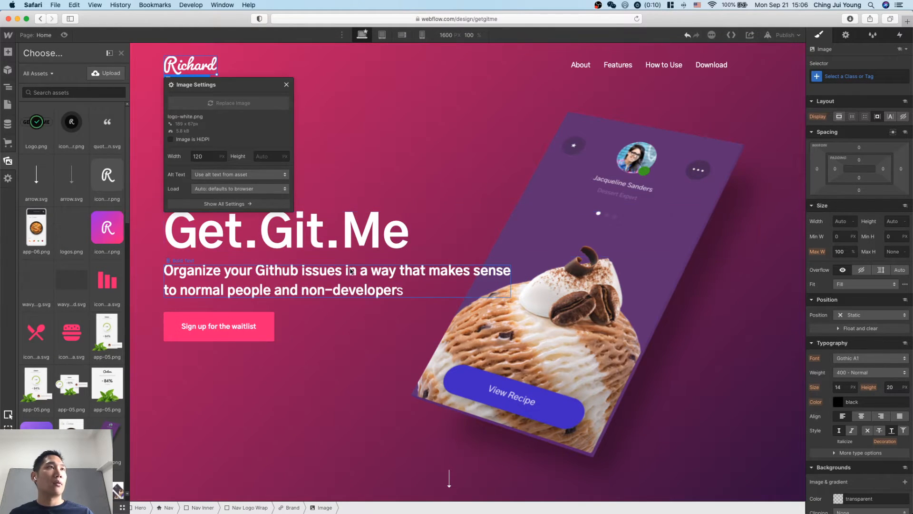
click(37, 122)
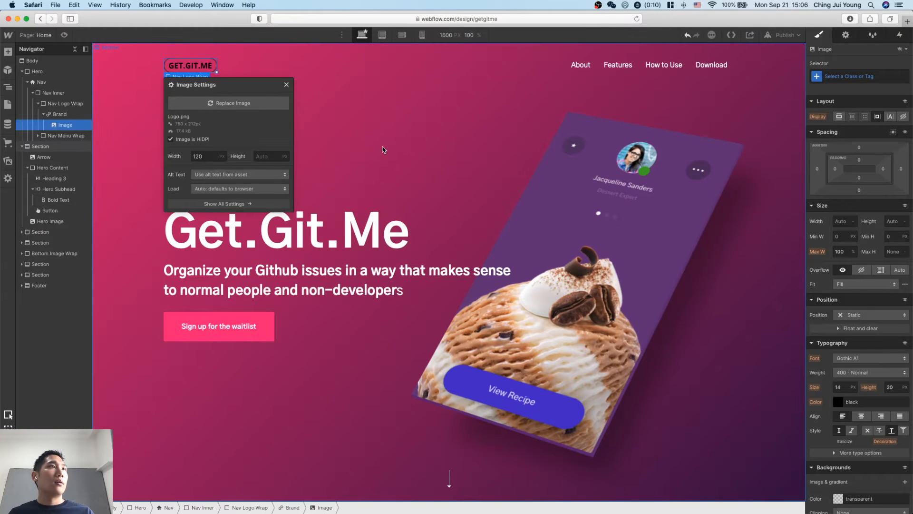
click(384, 150)
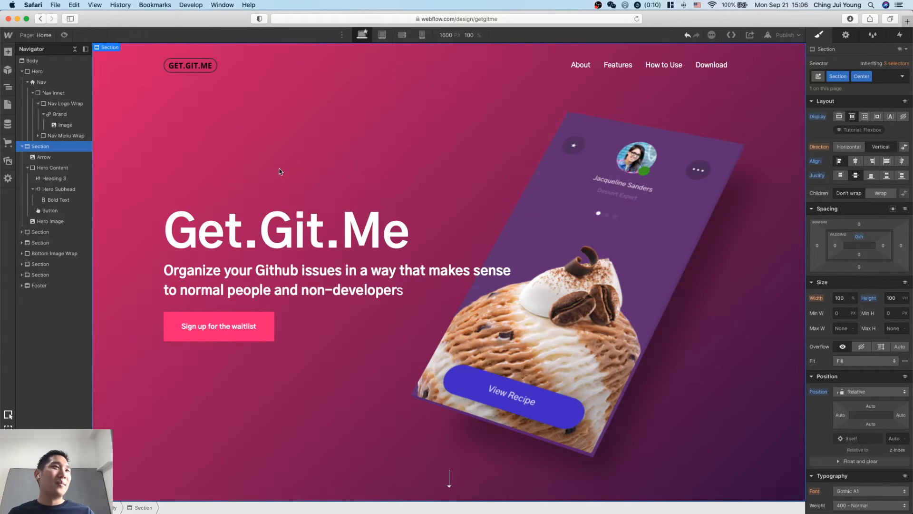
Switch to the Project Mulan document in Sketch and open its Logo page.
key(ctrl+Up)
click(395, 425)
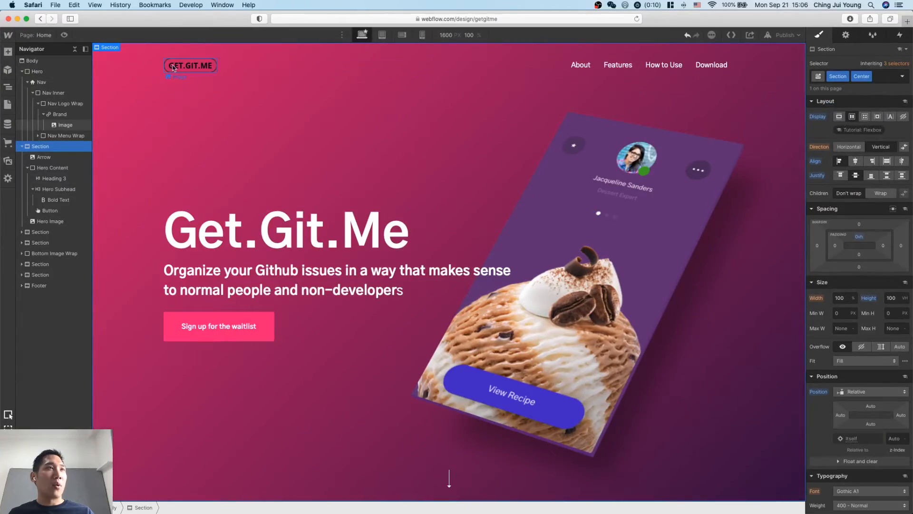
key(ctrl+Up)
click(237, 154)
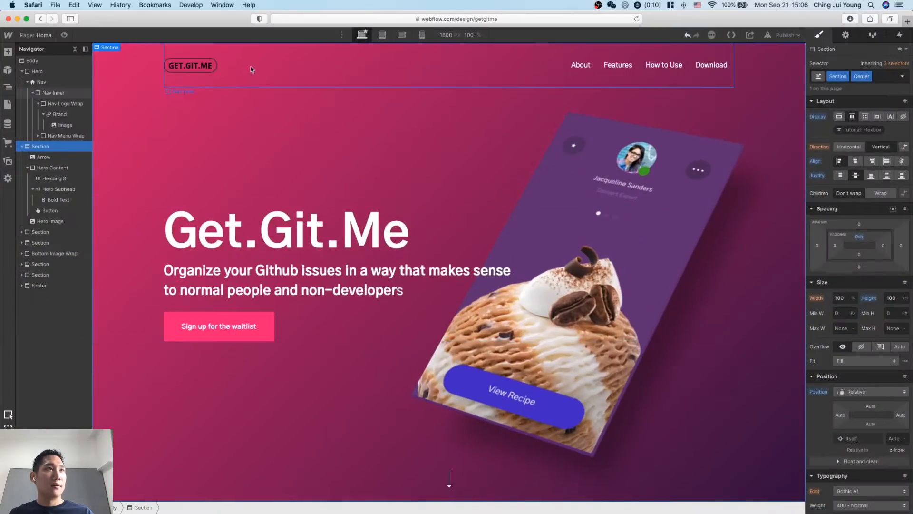
key(ctrl+Up)
click(301, 94)
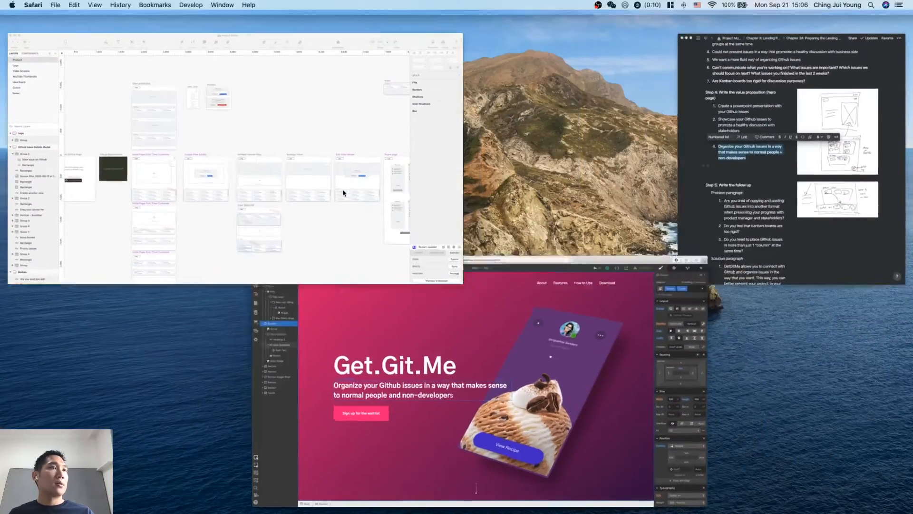
click(34, 74)
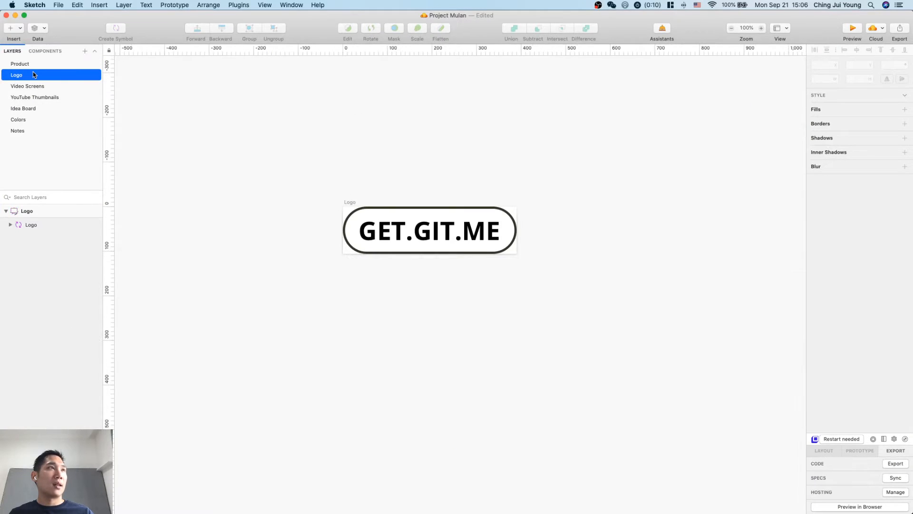
Duplicate the Logo artboard on the Logo page.
click(349, 202)
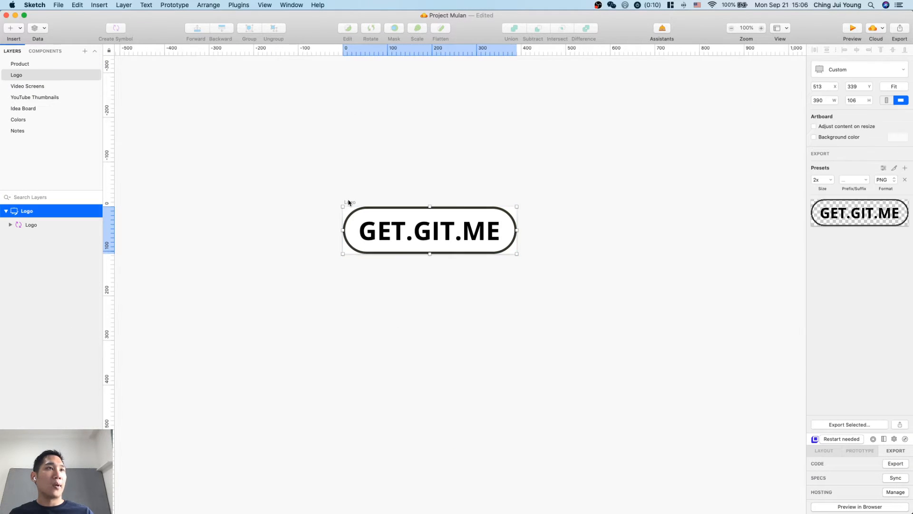
key(super+d)
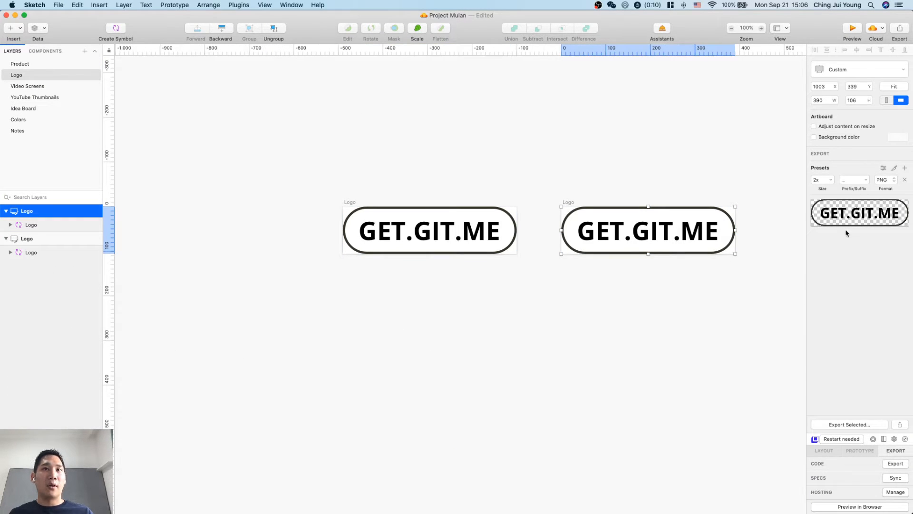
click(623, 263)
Enable a background color on the duplicated Logo artboard and set it to black (000000).
click(566, 204)
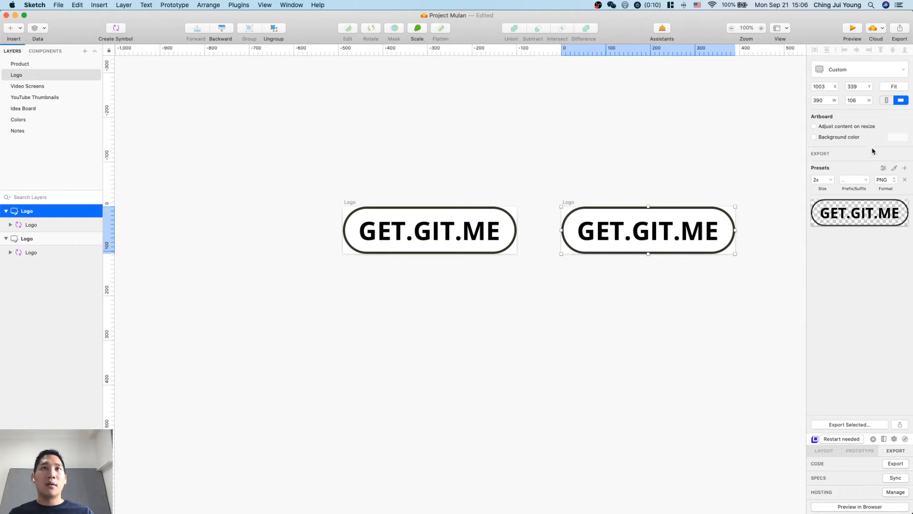
click(831, 139)
click(895, 138)
drag(865, 197, 726, 345)
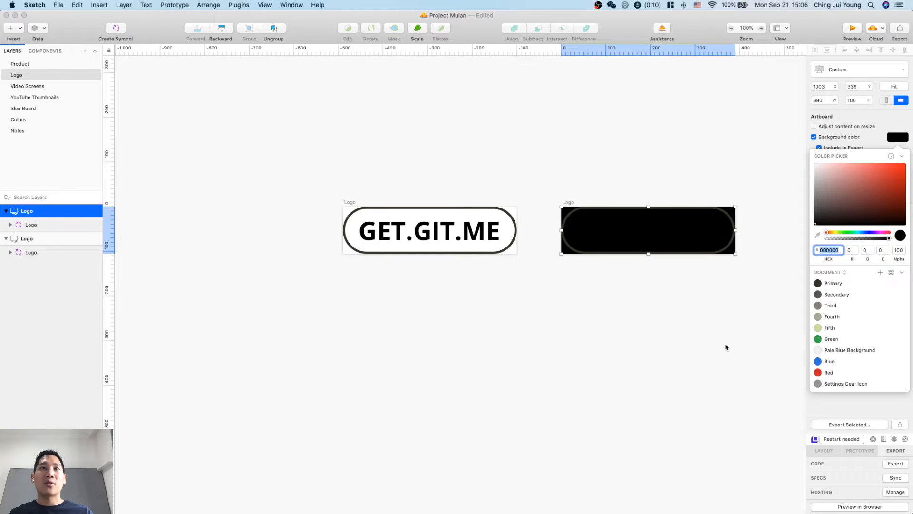
click(726, 344)
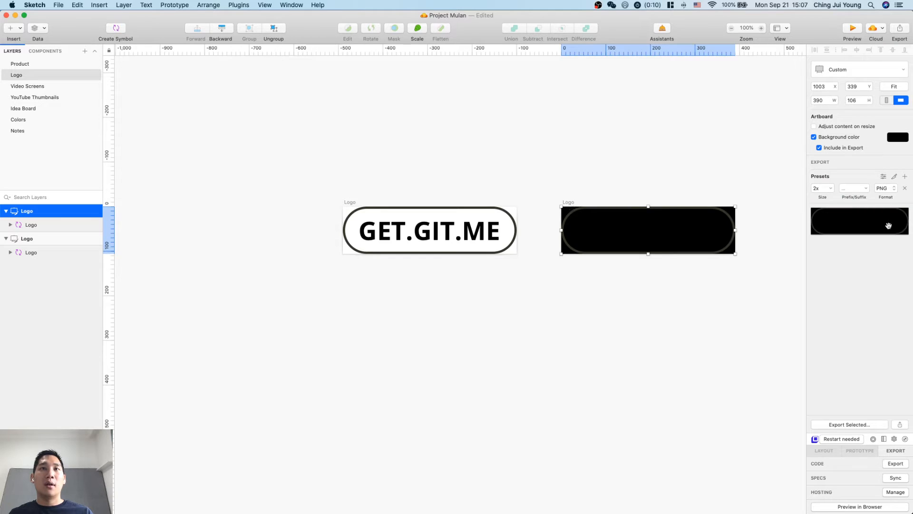
click(697, 328)
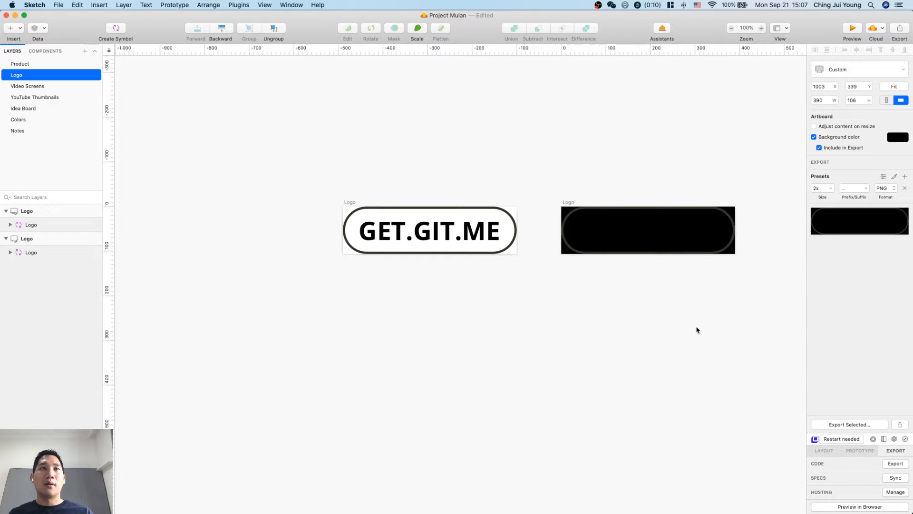
Detach the duplicated logo from its symbol and ungroup the inner group holding its text and rectangle.
double_click(650, 228)
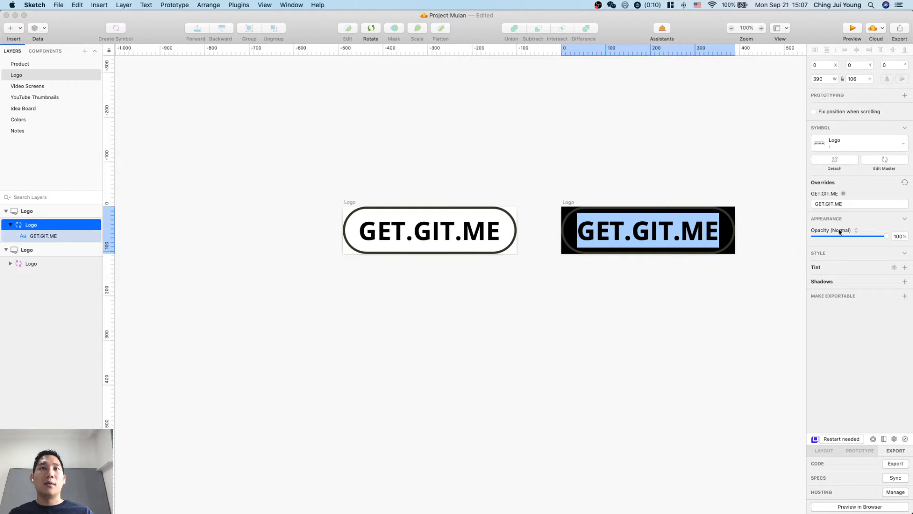
click(839, 160)
click(762, 310)
double_click(644, 224)
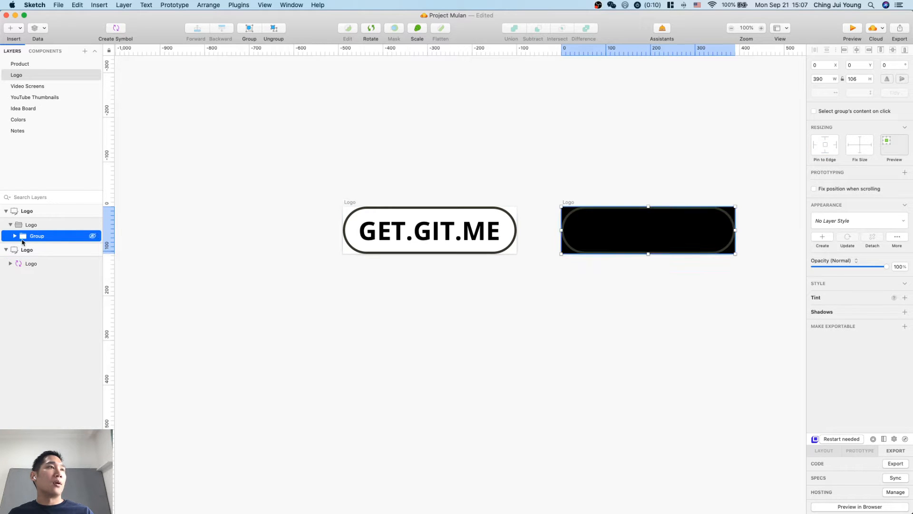
key(super+shift+g)
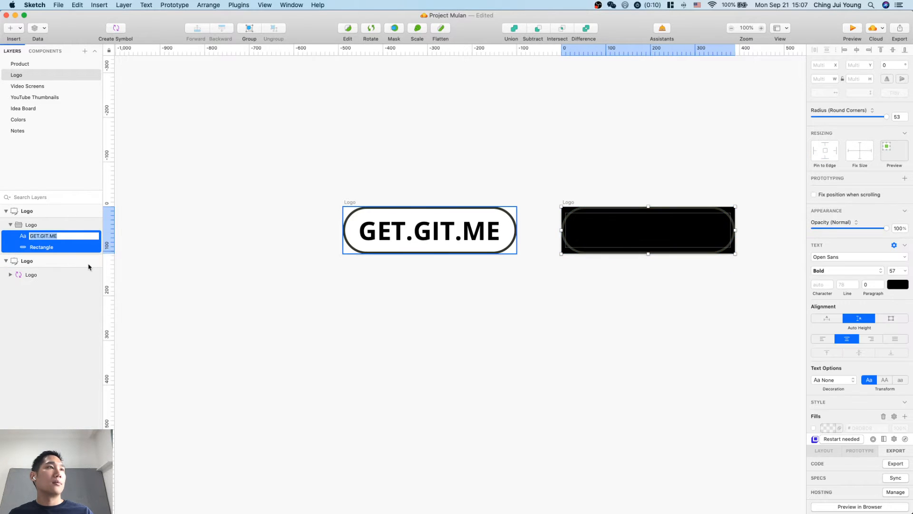
click(405, 276)
Set the color of the GET.GIT.ME text in the duplicated logo to white (FFFFFF).
click(658, 230)
click(658, 231)
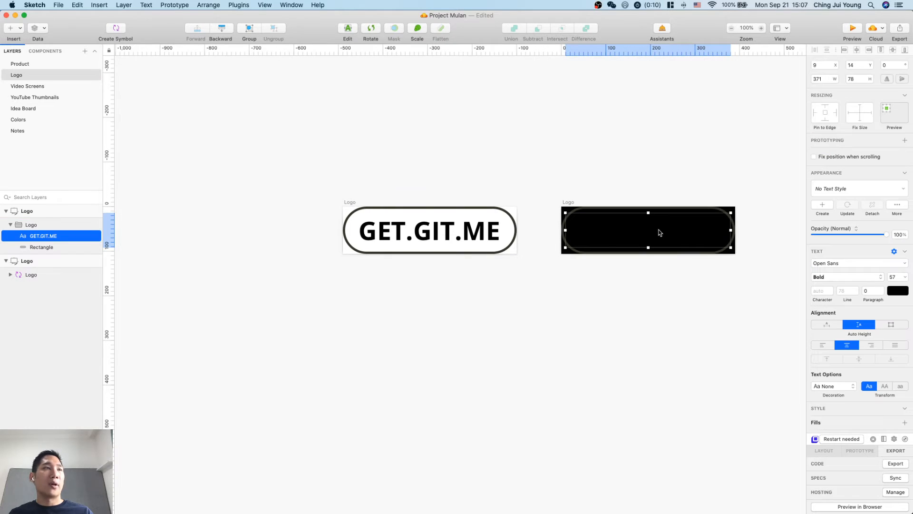
click(904, 292)
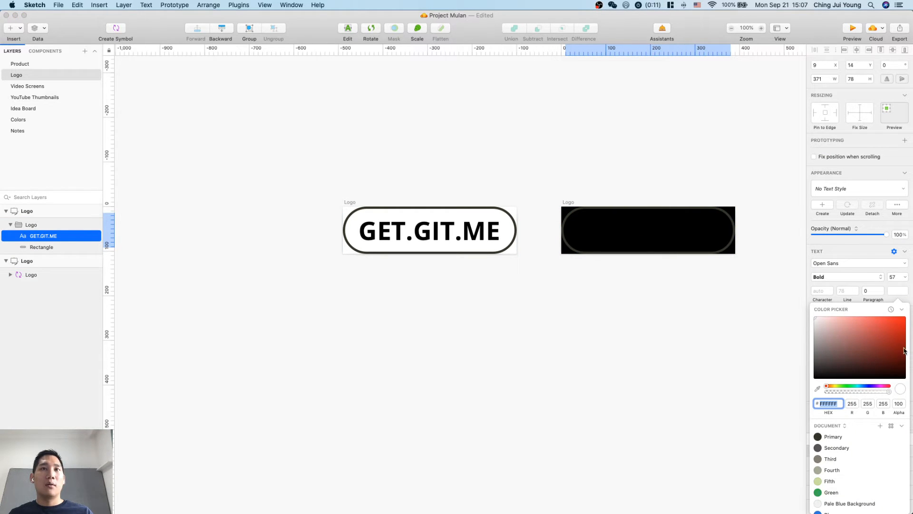
click(755, 366)
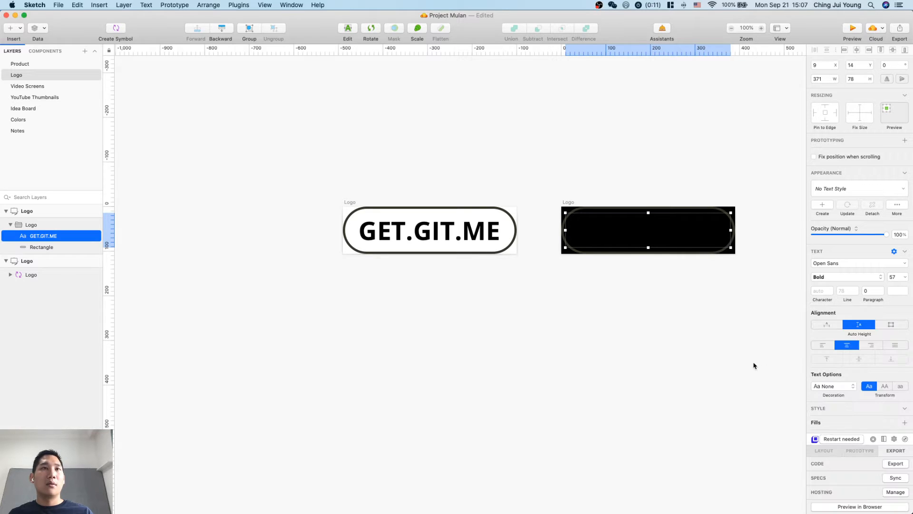
key(Escape)
Reselect the GET.GIT.ME text layer inside the duplicated logo group and reapply white as its text color.
click(676, 246)
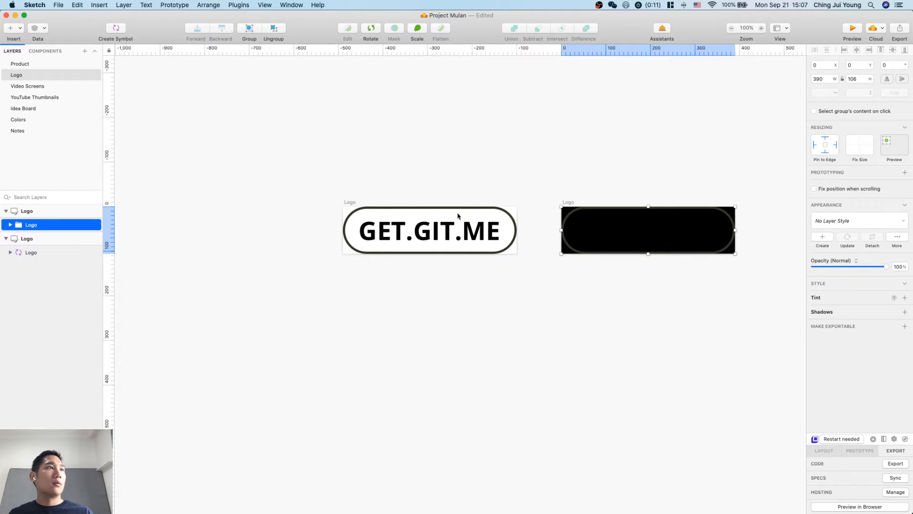
click(10, 225)
click(38, 236)
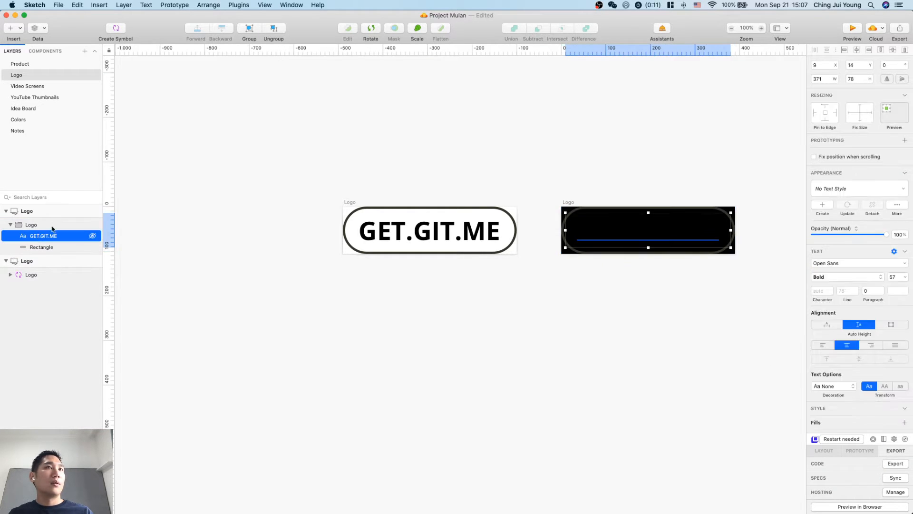
click(898, 291)
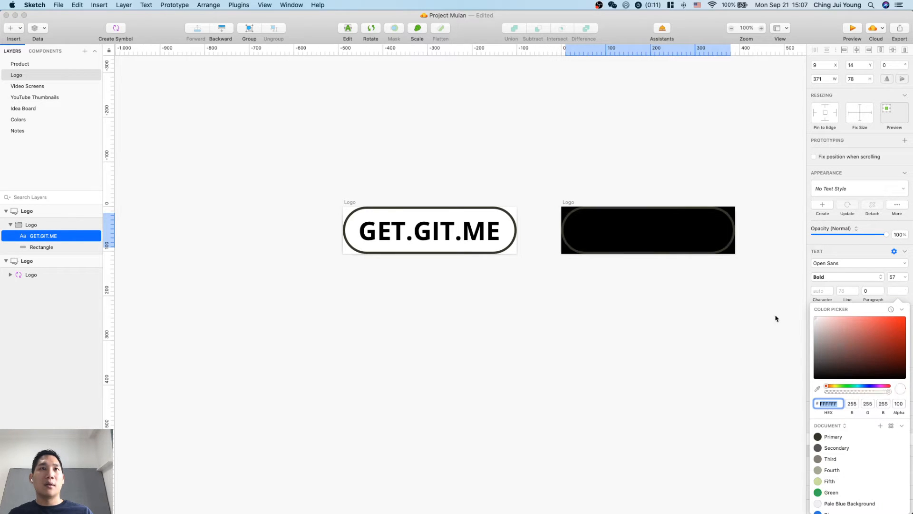
drag(818, 334, 749, 284)
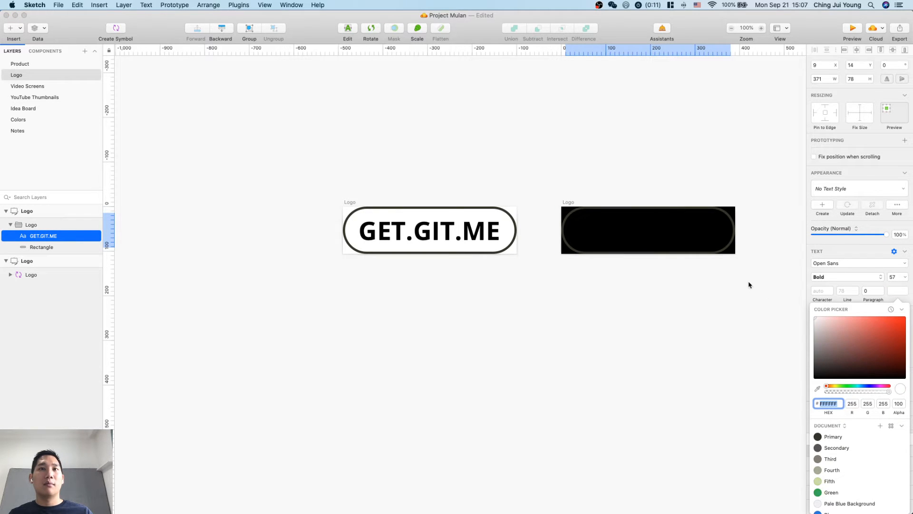
click(754, 325)
Select the duplicated logo's text for editing and check its color setting.
double_click(657, 228)
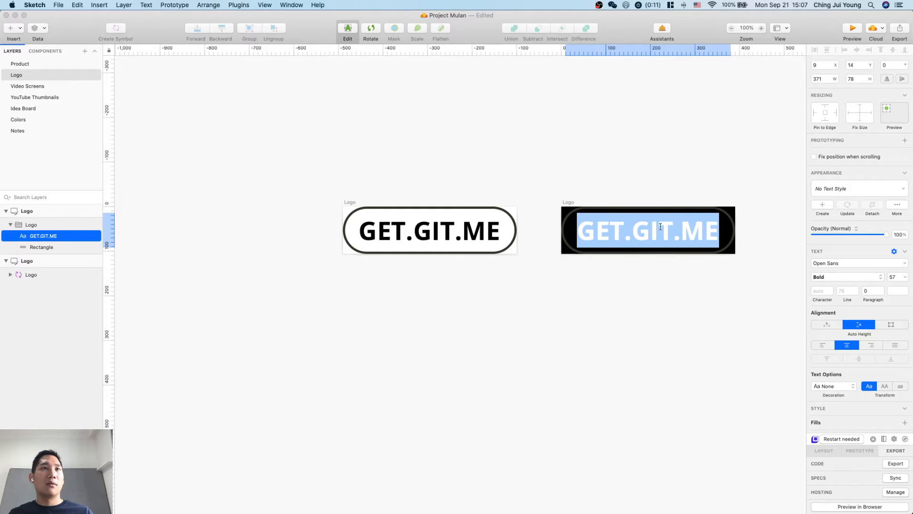
click(898, 290)
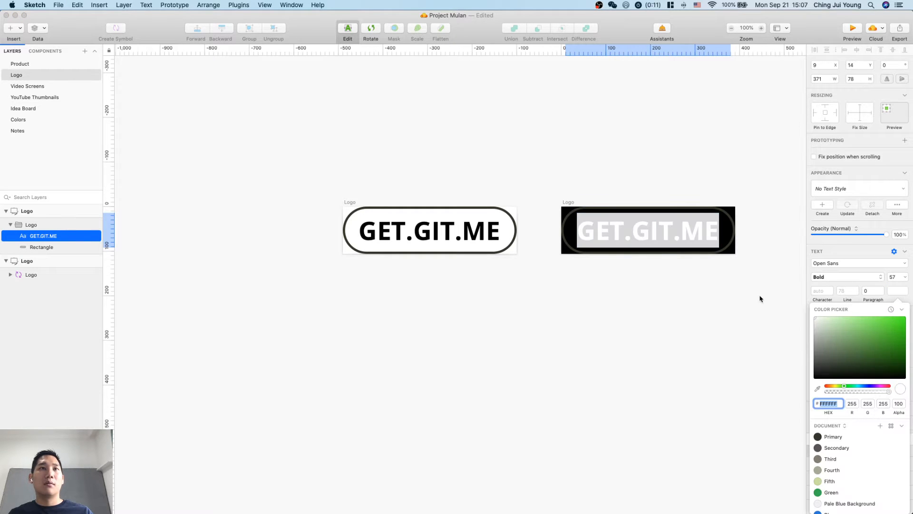
click(746, 316)
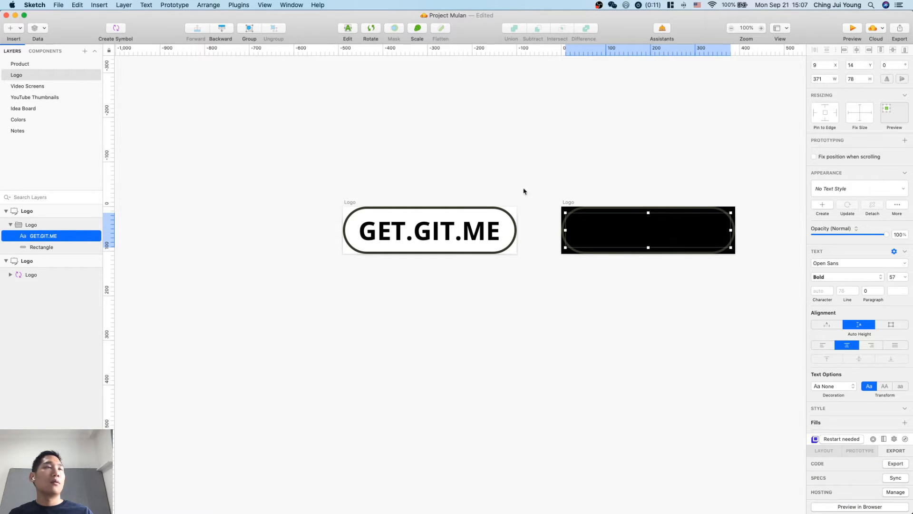
Set the border color of the rectangle in the duplicated logo to white.
key(alt)
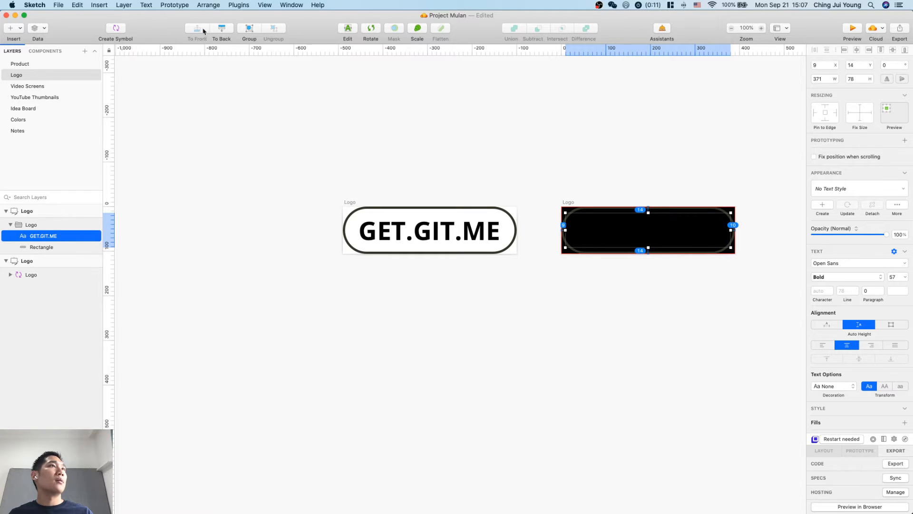
click(507, 295)
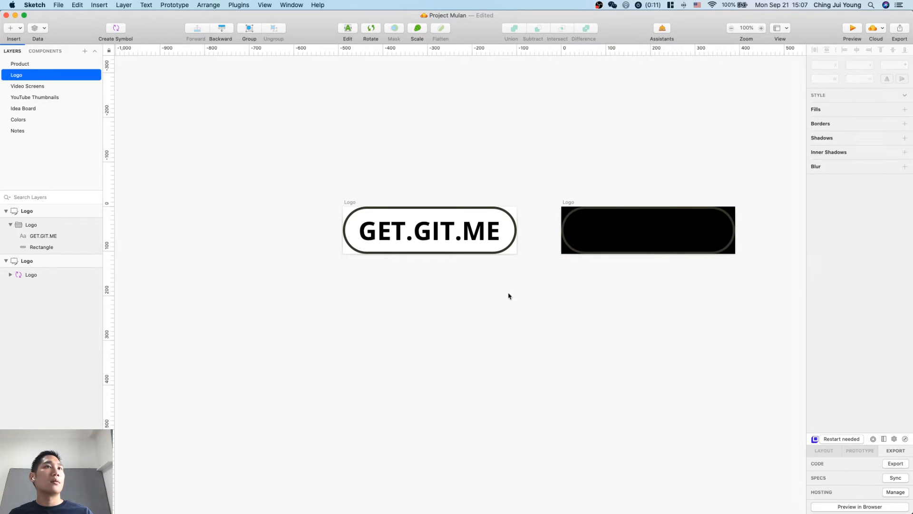
click(569, 246)
click(92, 247)
click(56, 236)
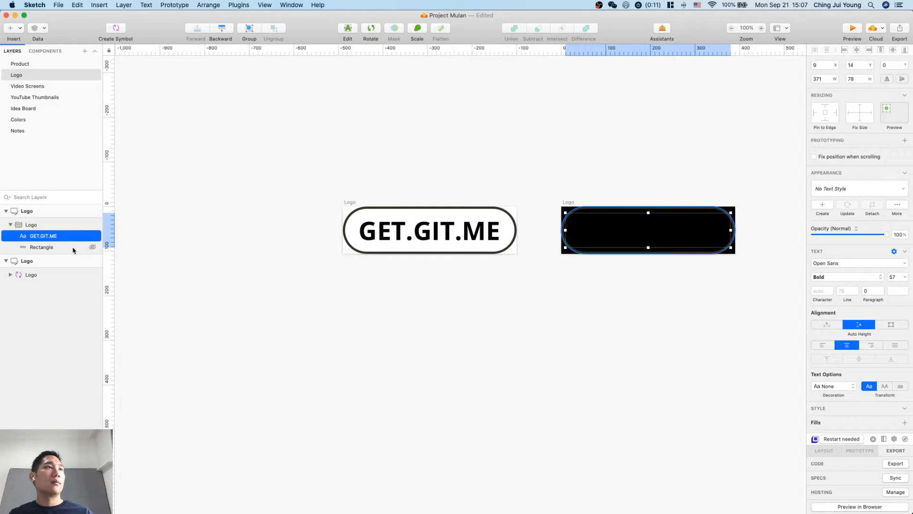
click(73, 247)
click(831, 333)
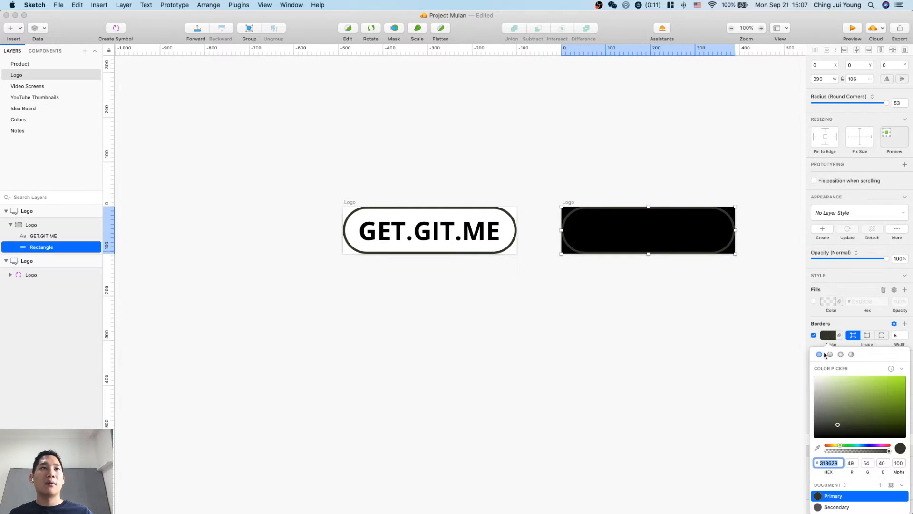
drag(835, 398, 736, 337)
click(736, 337)
click(742, 367)
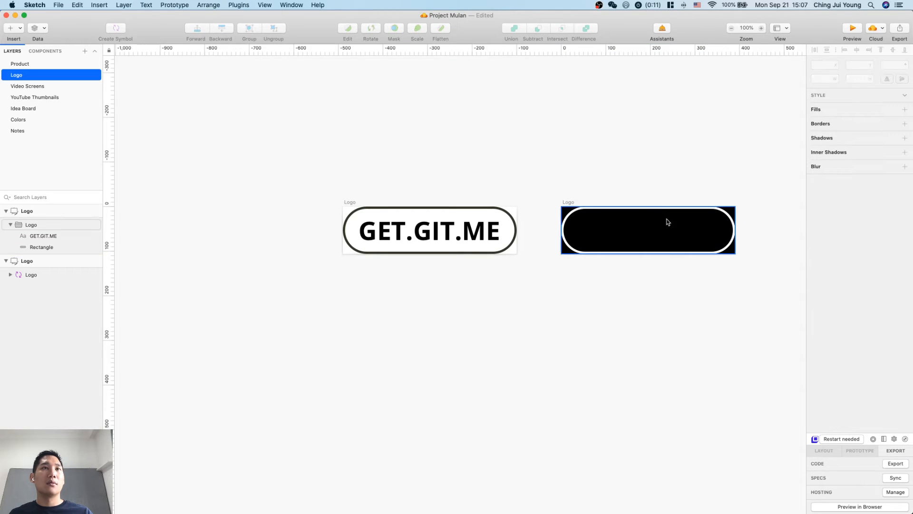
Set the color of the GET.GIT.ME text in the duplicated logo to red (FF4242).
click(651, 227)
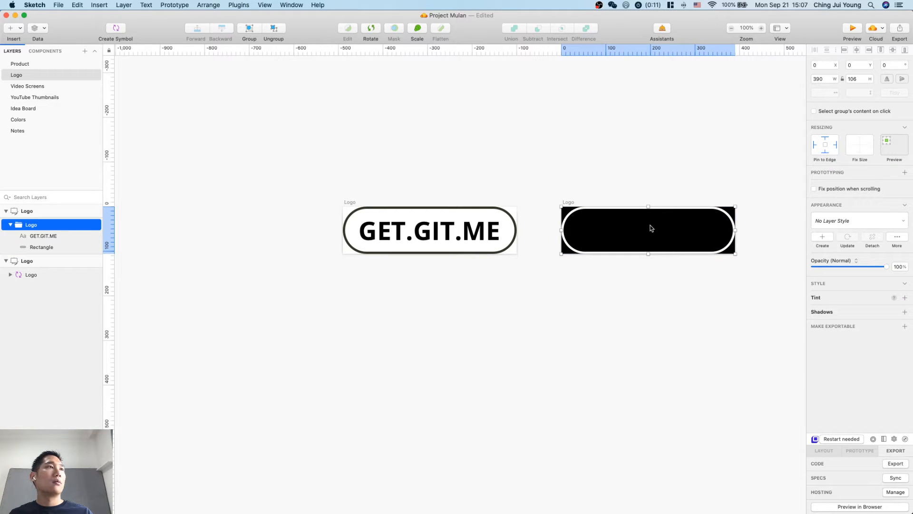
click(41, 236)
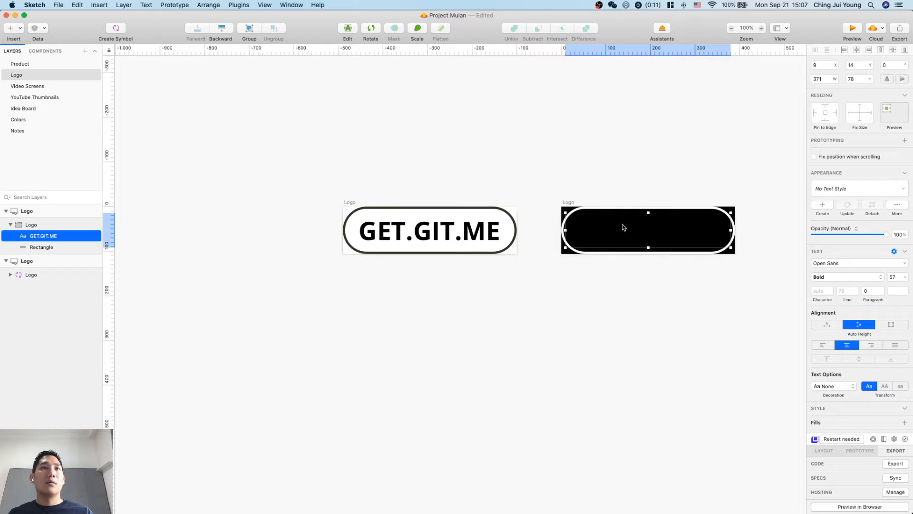
drag(624, 226, 491, 279)
drag(471, 230, 626, 232)
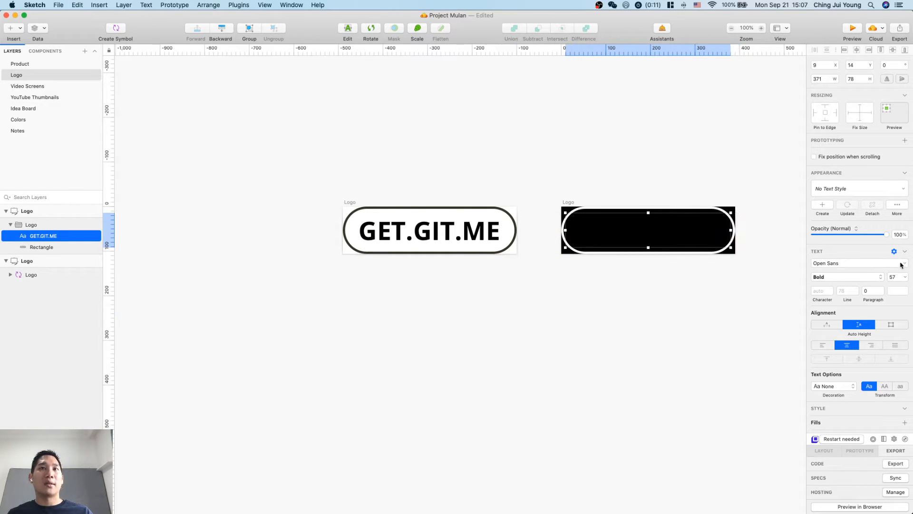
click(898, 290)
drag(877, 351, 882, 315)
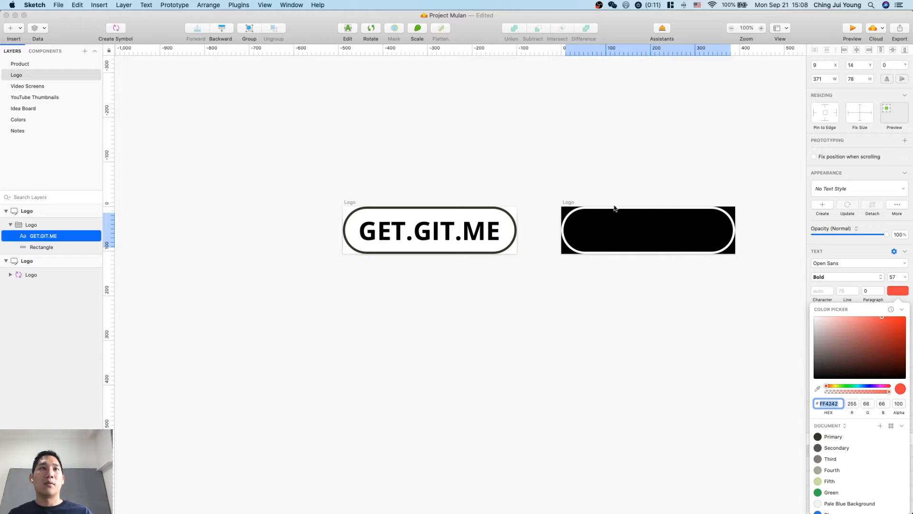
click(635, 300)
Try to move the GET.GIT.ME text out of the duplicated logo onto the original logo's artboard and shift it sideways.
drag(633, 222, 567, 237)
click(535, 243)
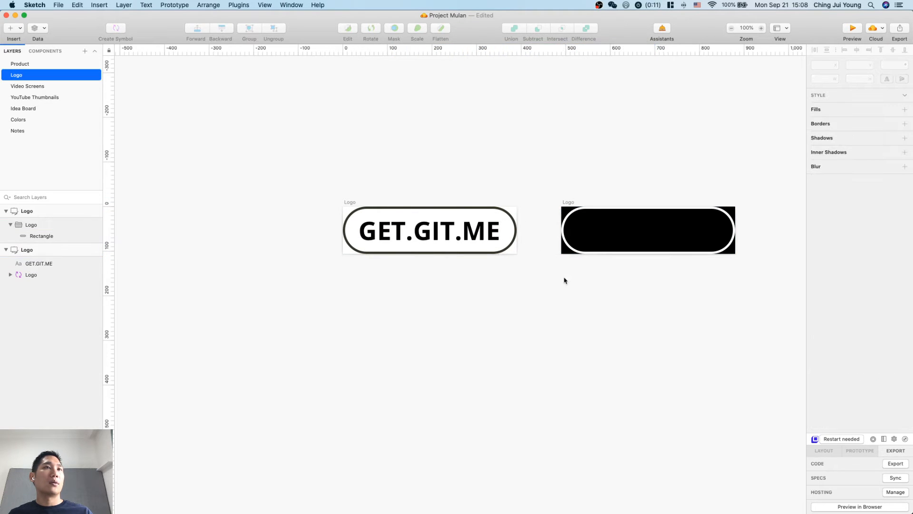
click(595, 231)
click(508, 330)
click(60, 264)
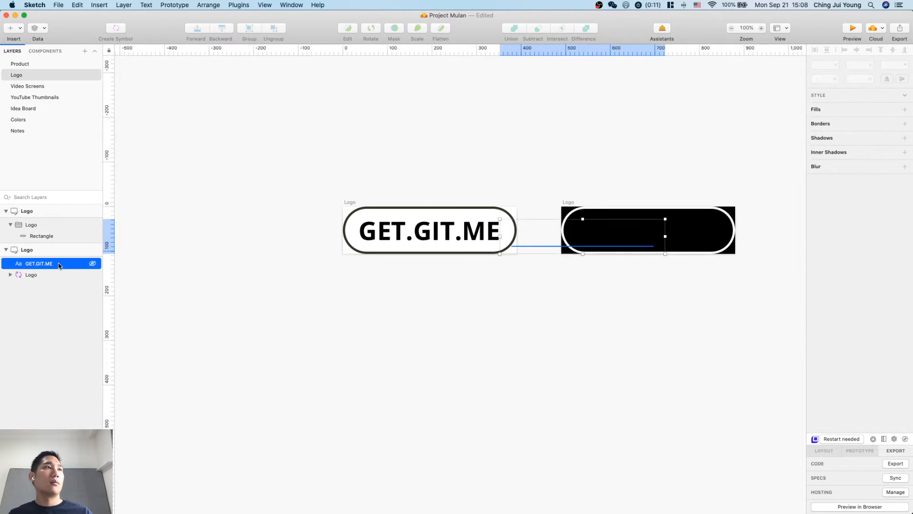
key(shift+Right)
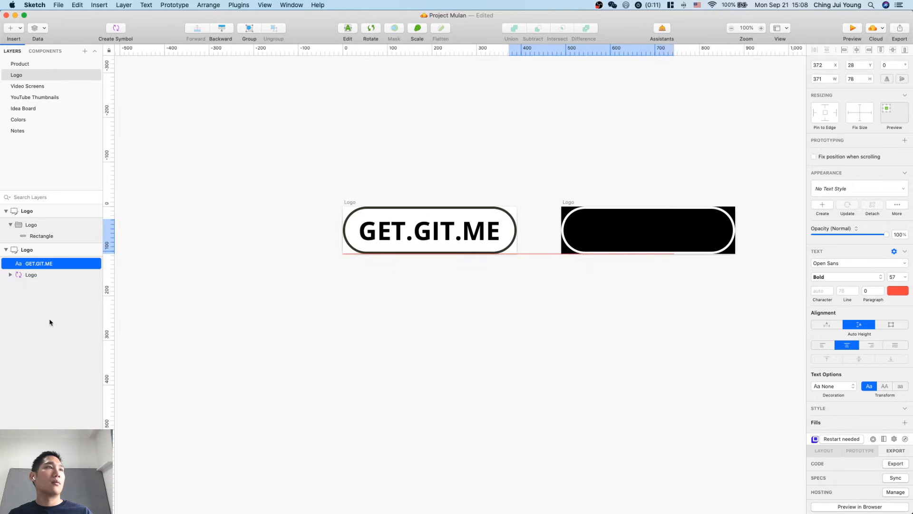
Try placing the original logo symbol inside the duplicated logo group, and undo that along with the text layer moves.
drag(30, 274, 51, 239)
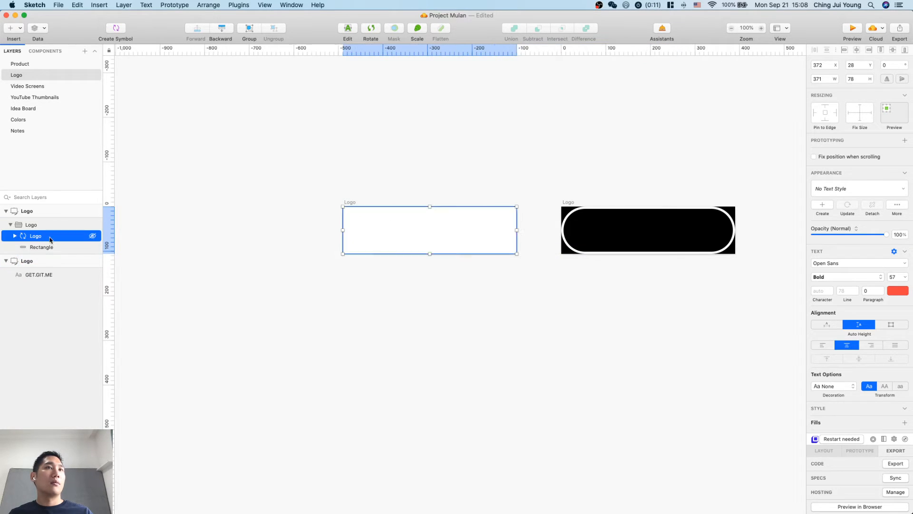
click(544, 247)
key(super+z)
key(super+z)
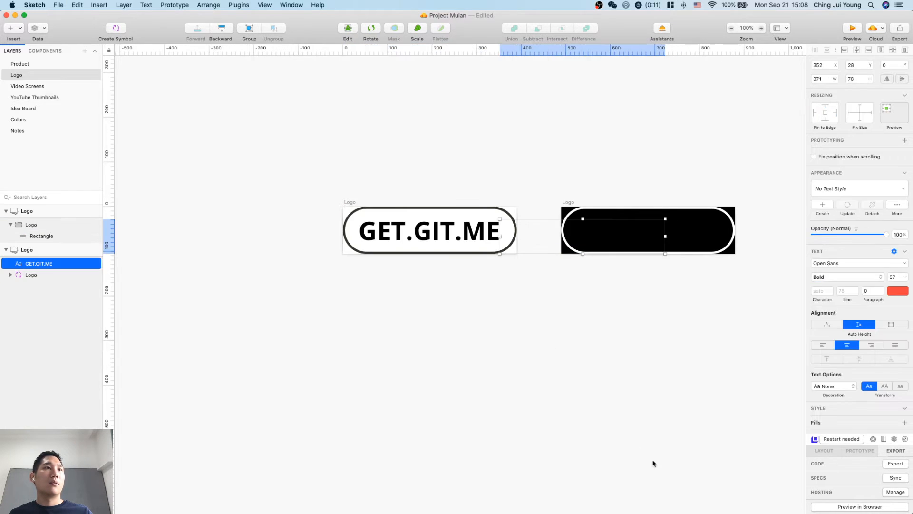
key(super+z)
click(651, 417)
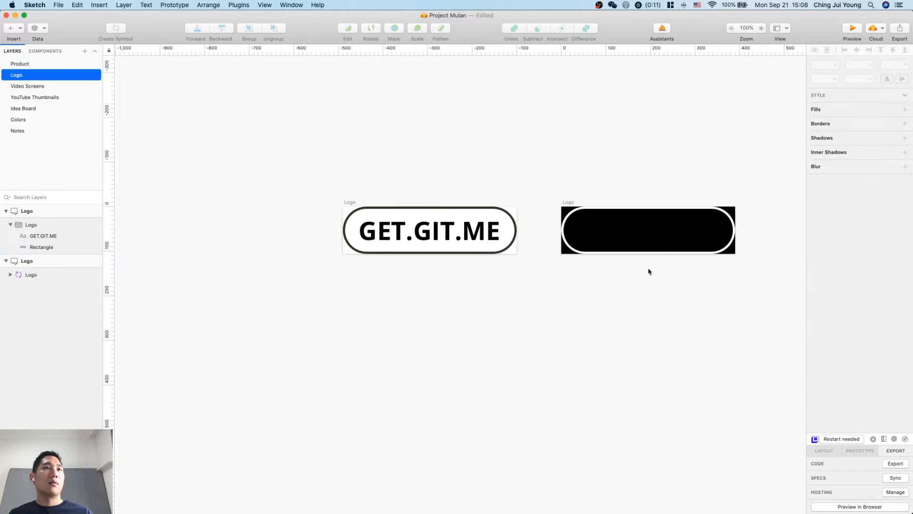
Check the text settings of the duplicated logo against the text in the original logo symbol.
double_click(639, 229)
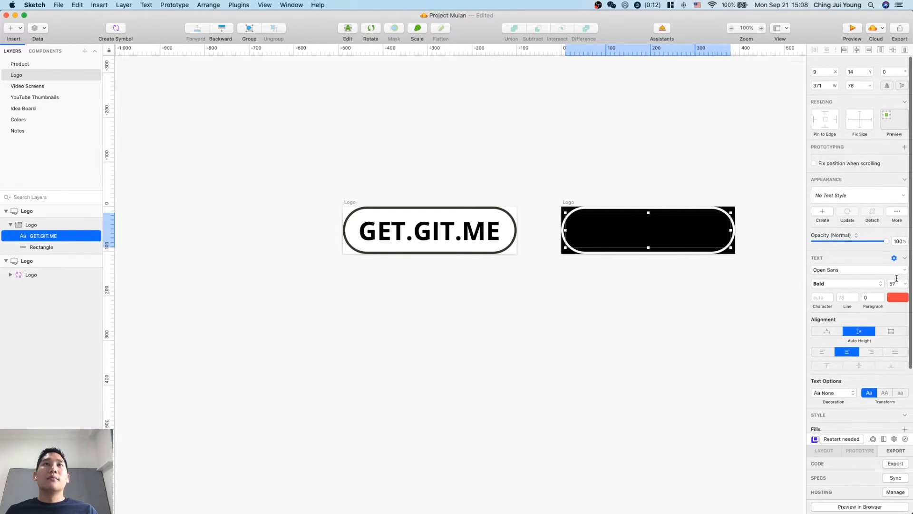
click(579, 365)
click(437, 232)
double_click(437, 232)
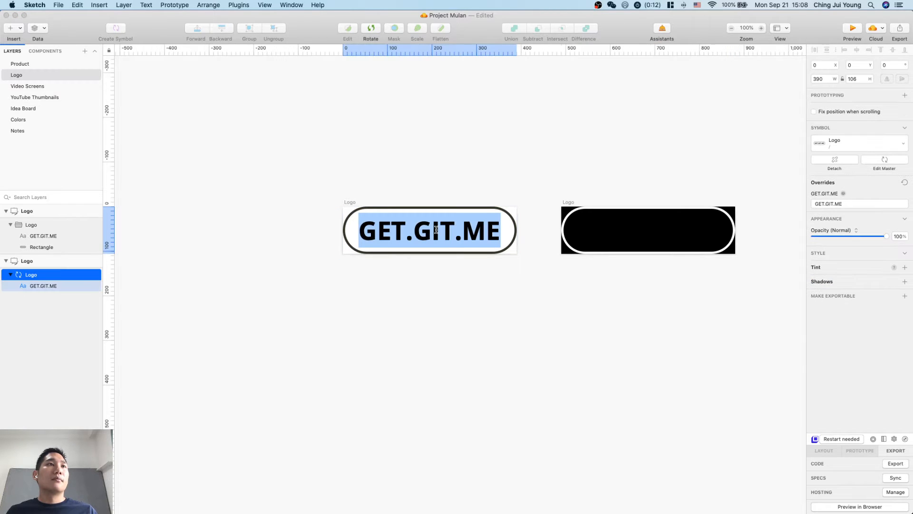
click(473, 283)
click(452, 228)
double_click(452, 227)
Try sending the duplicated logo's GET.GIT.ME text behind the rectangle, and bring it forward again.
click(654, 221)
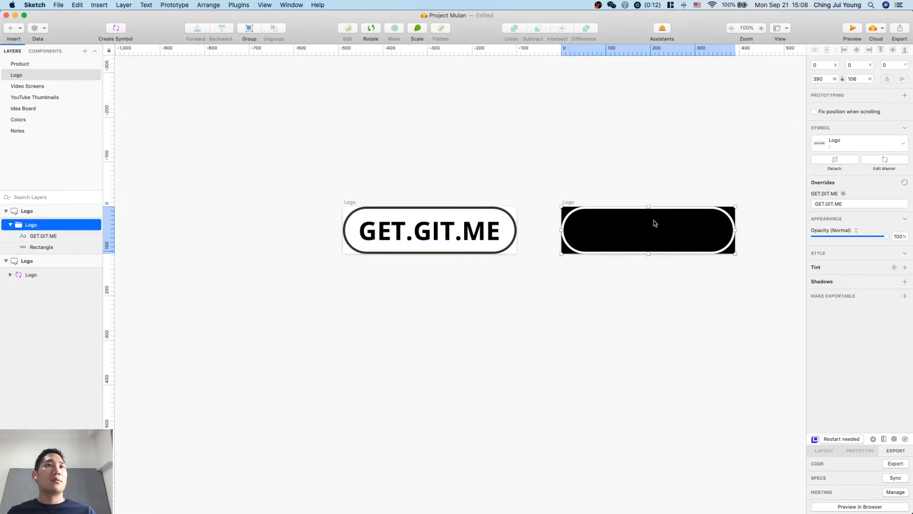
click(657, 232)
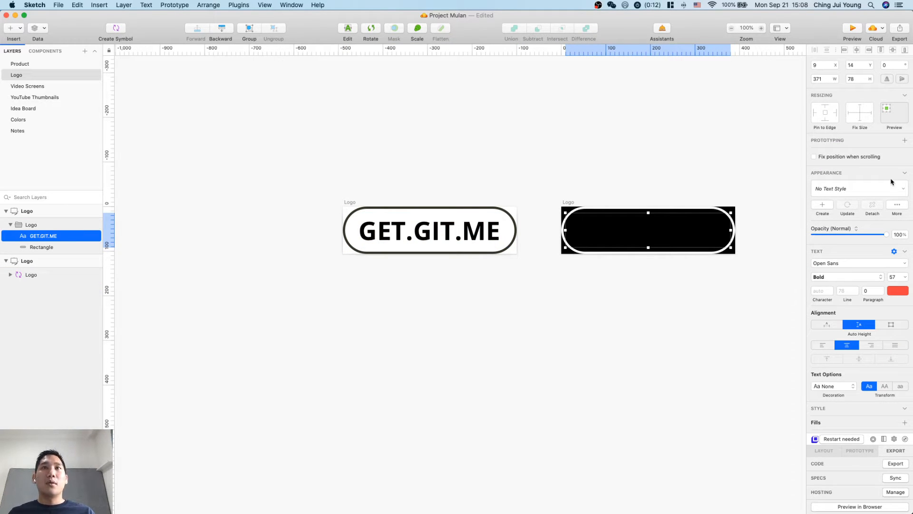
click(222, 28)
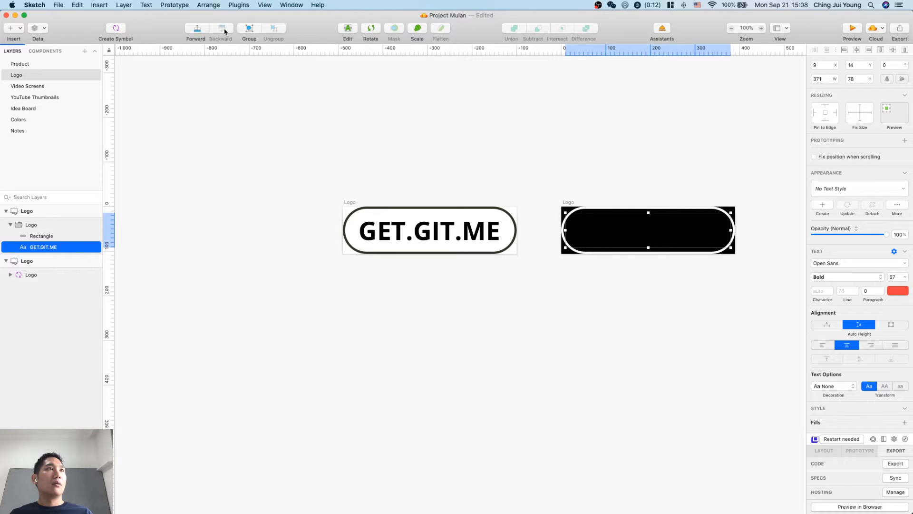
alt+click(197, 30)
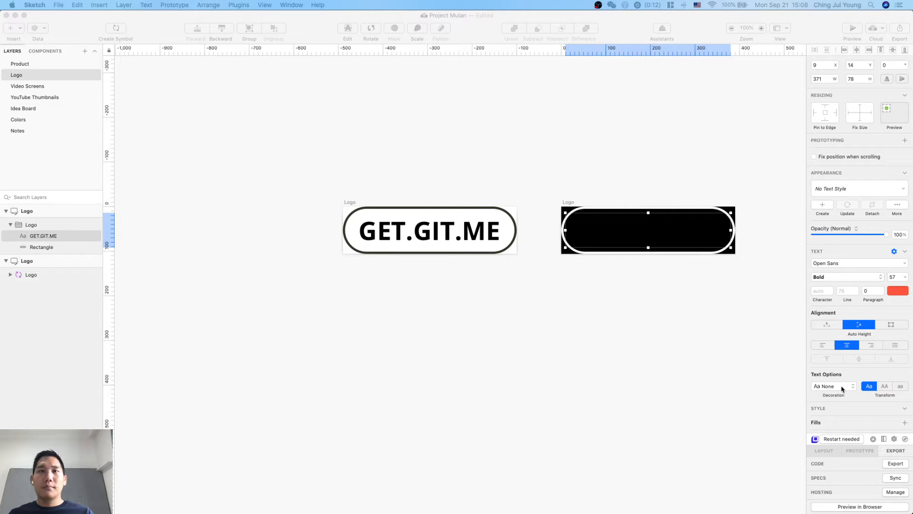
click(724, 379)
click(679, 235)
click(680, 236)
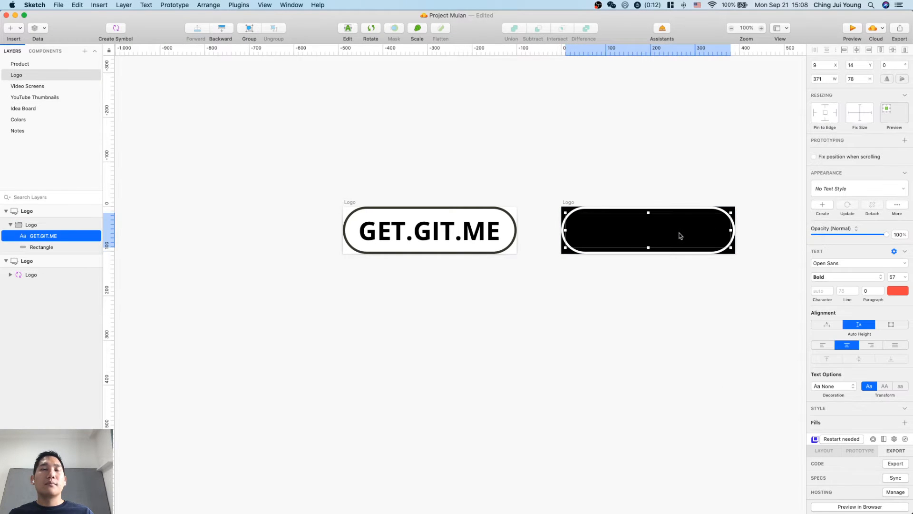
Turn off the background color of the duplicated logo's artboard.
click(734, 211)
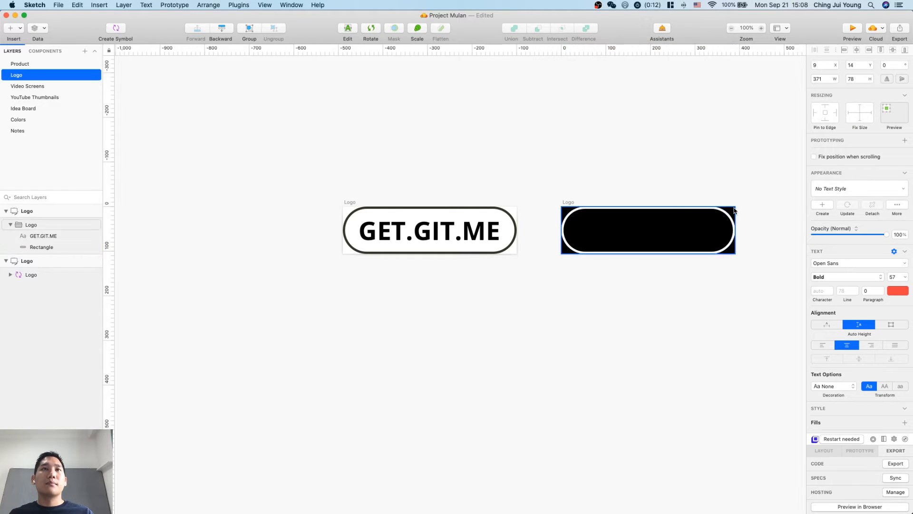
click(567, 206)
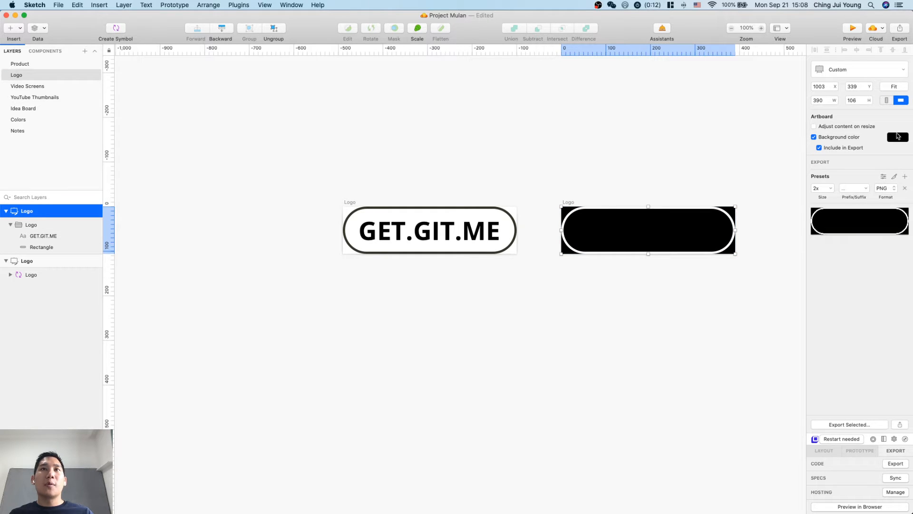
click(831, 139)
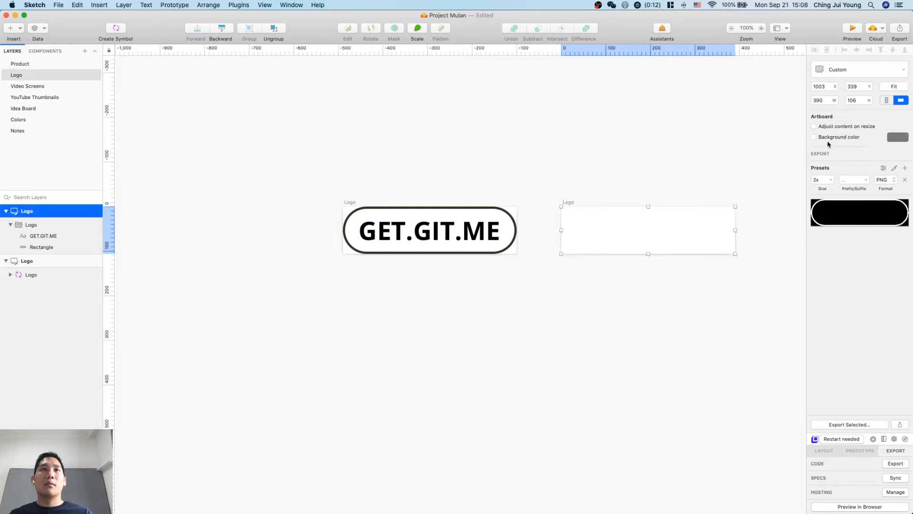
click(676, 275)
Add a new text box about 212 px wide inside the duplicated logo group.
click(674, 242)
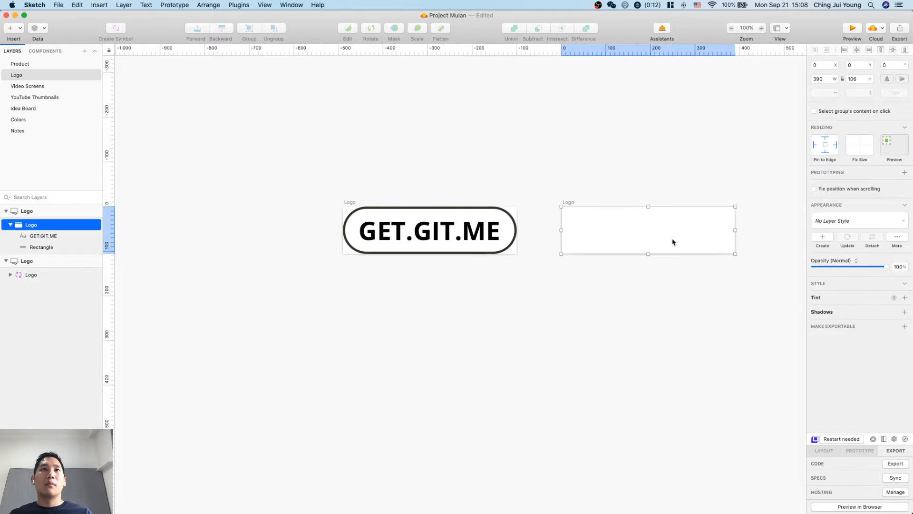
click(37, 236)
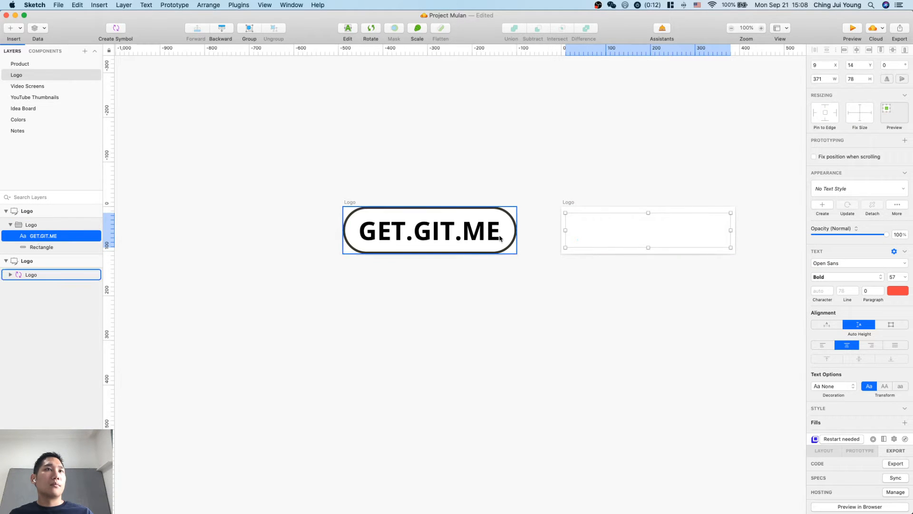
key(t)
drag(585, 221, 679, 228)
click(726, 322)
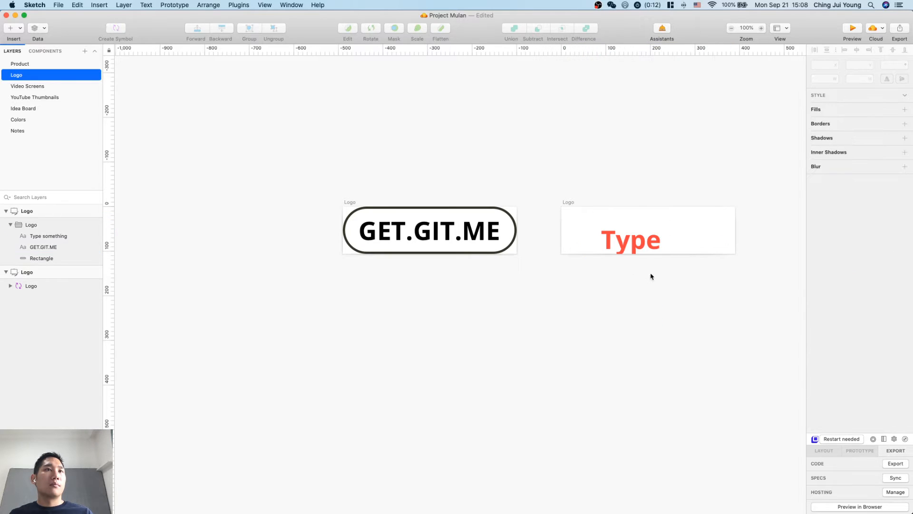
click(620, 247)
click(452, 274)
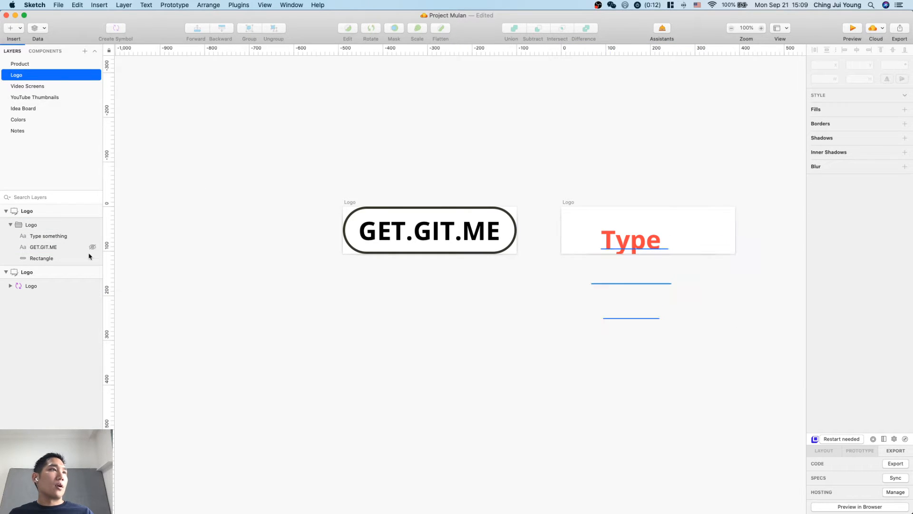
Replace the placeholder text of the new text layer in the duplicated logo with GET.GIT.ME.
click(56, 247)
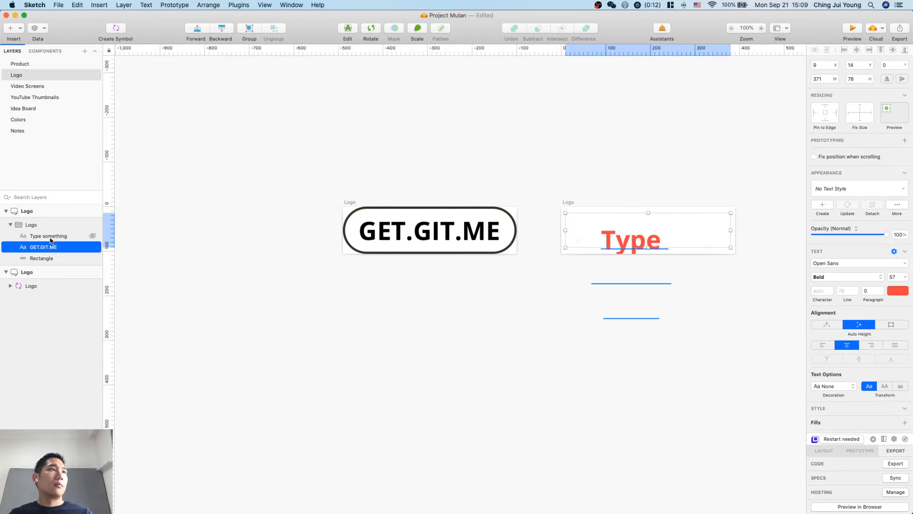
click(48, 236)
key(Return)
text(G)
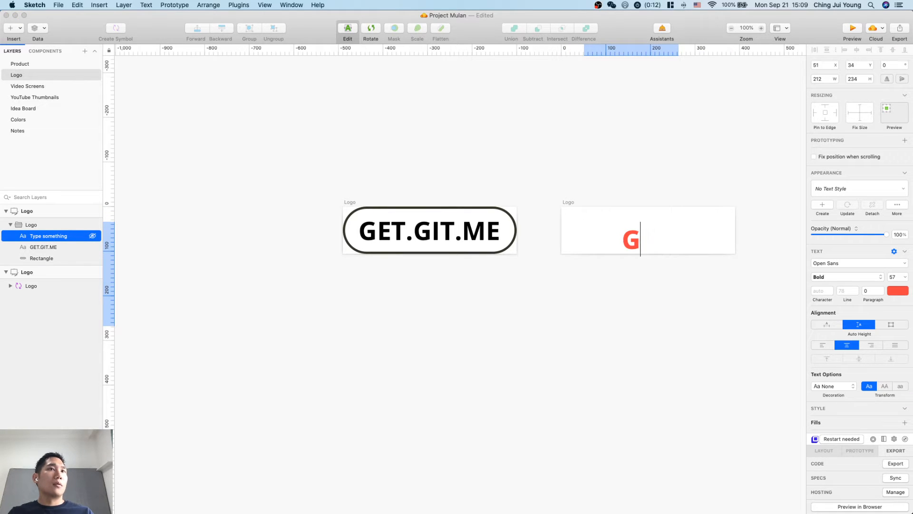
text(ET.GIT.me)
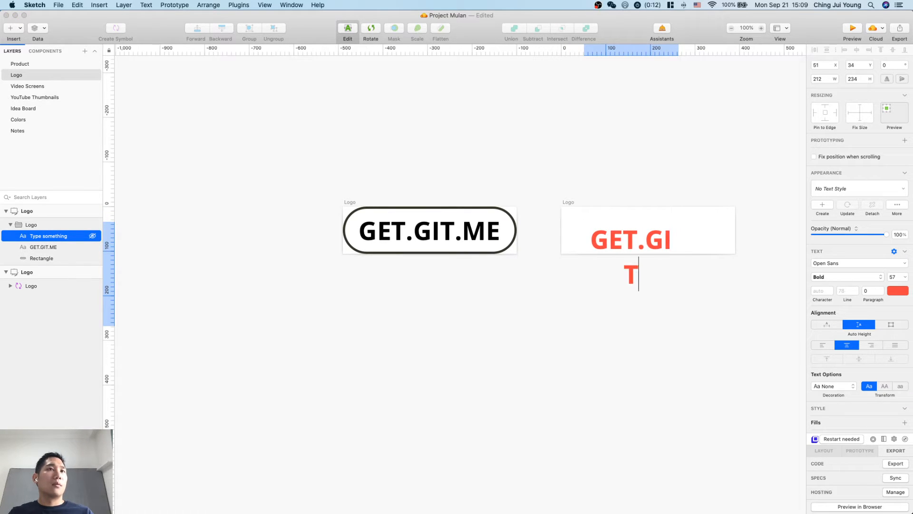
key(BackSpace)
key(BackSpace)
text(ME)
click(375, 352)
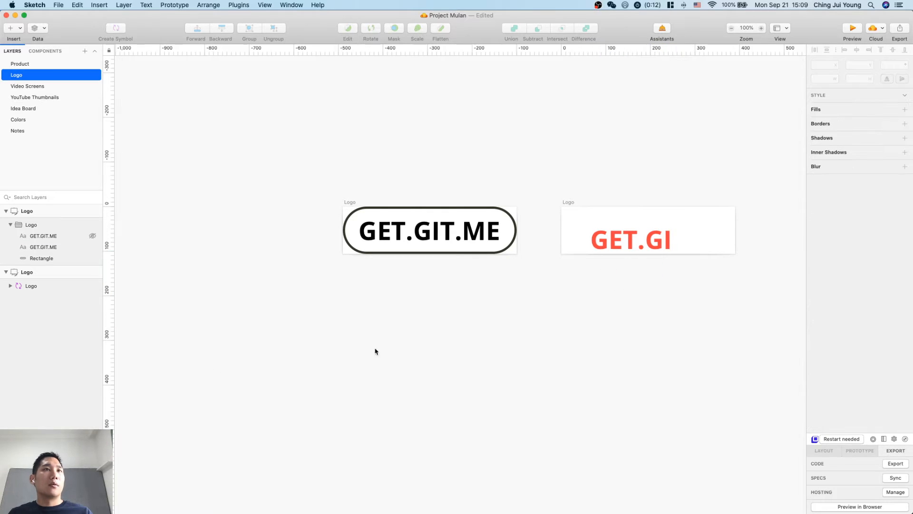
Resize the new GET.GIT.ME text box in the duplicated logo to 371 px wide and 78 px high.
click(52, 225)
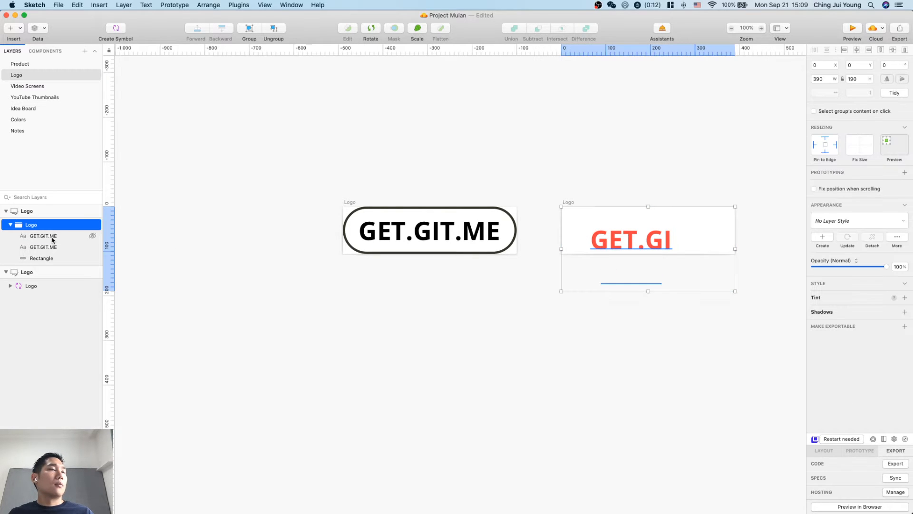
click(53, 238)
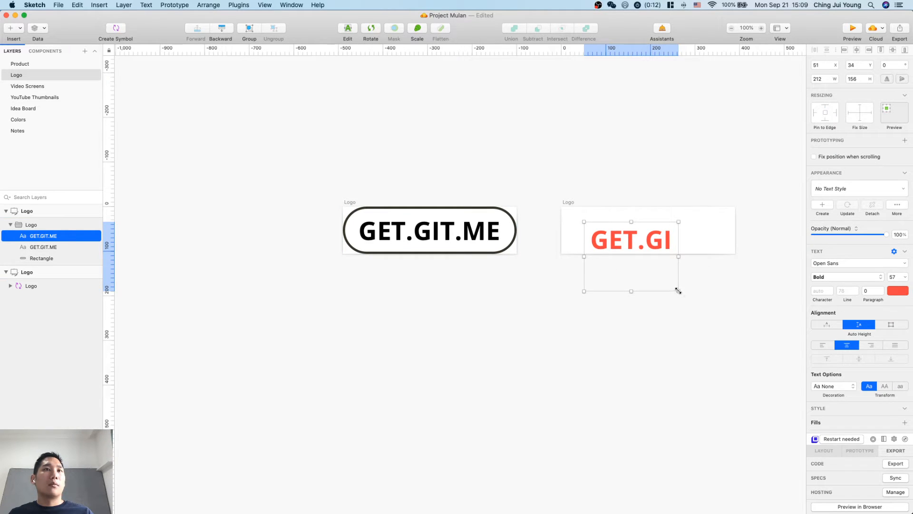
drag(679, 291, 734, 251)
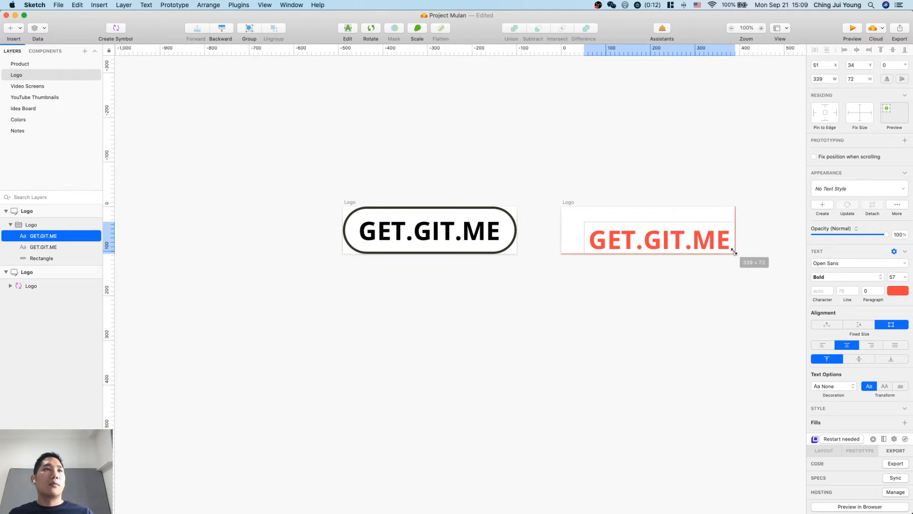
click(49, 246)
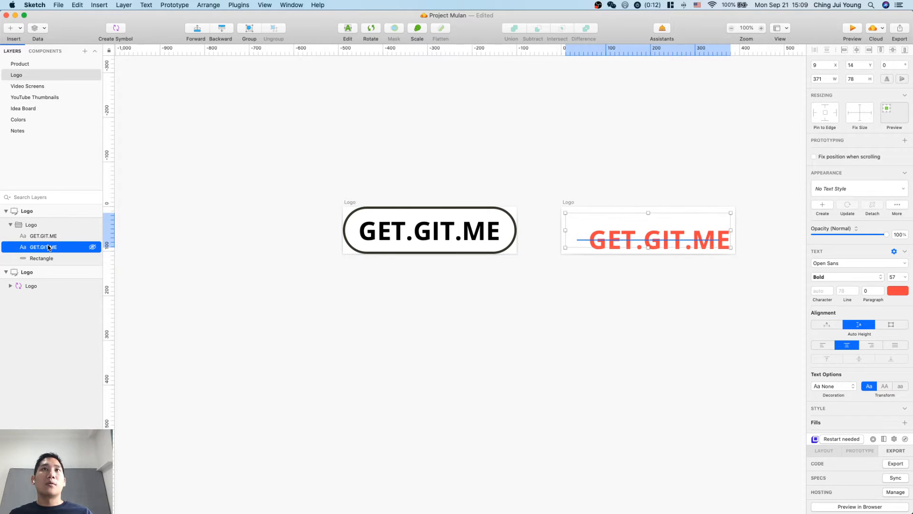
click(45, 236)
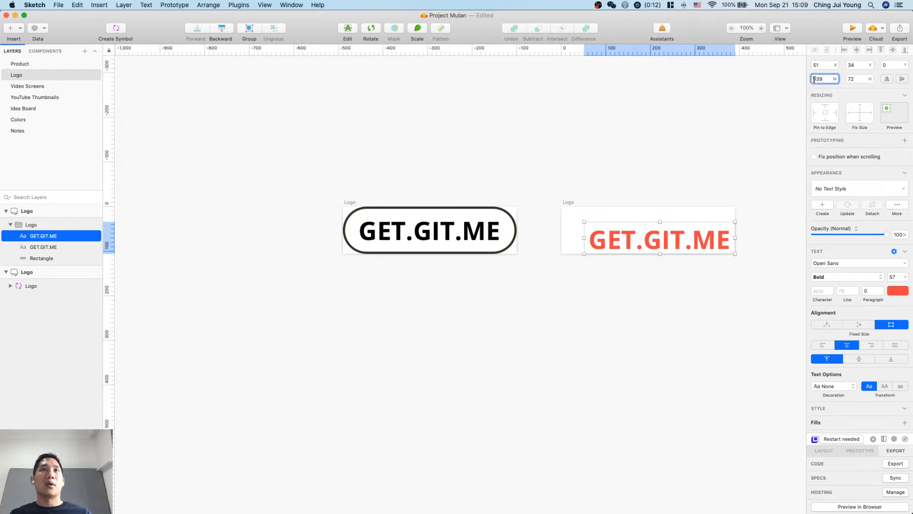
text(371)
key(Tab)
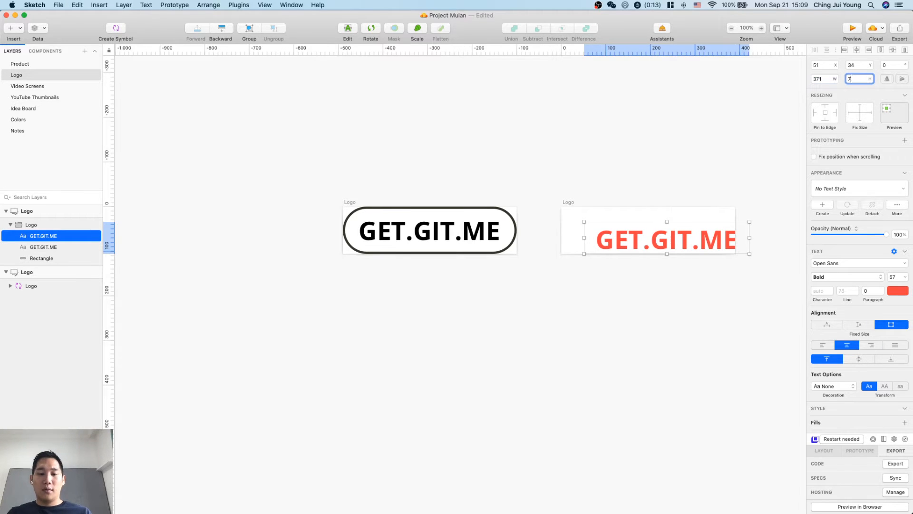
click(633, 322)
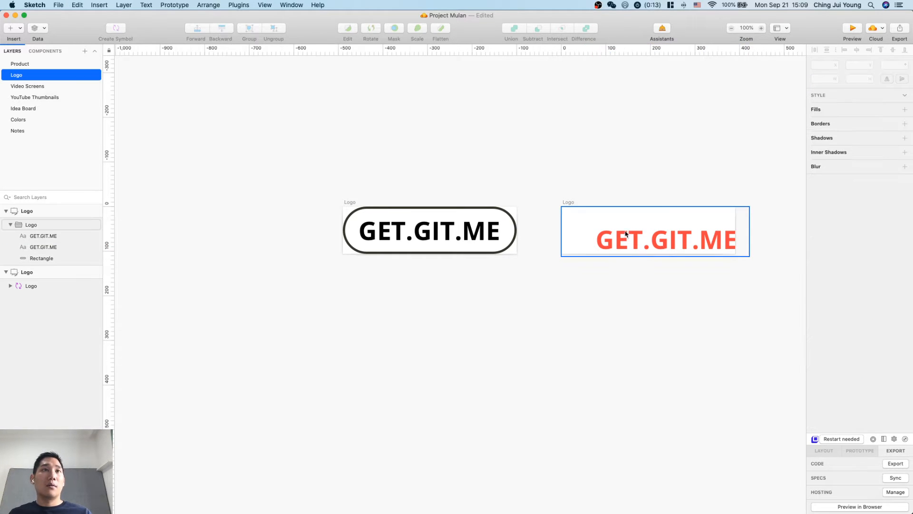
Move the new GET.GIT.ME text to X 9, Y 14, aligned with the hidden text layer in the duplicated logo.
click(627, 241)
click(626, 244)
drag(626, 244, 604, 236)
click(638, 316)
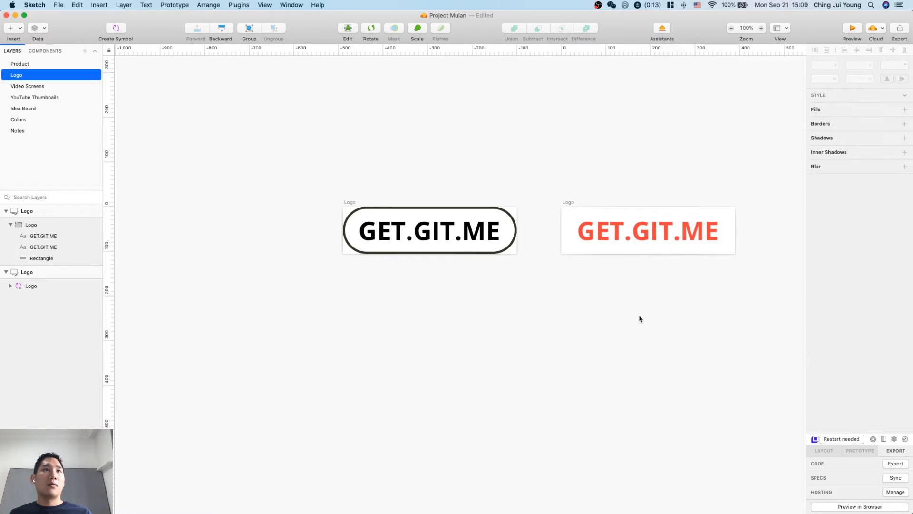
click(47, 236)
click(49, 248)
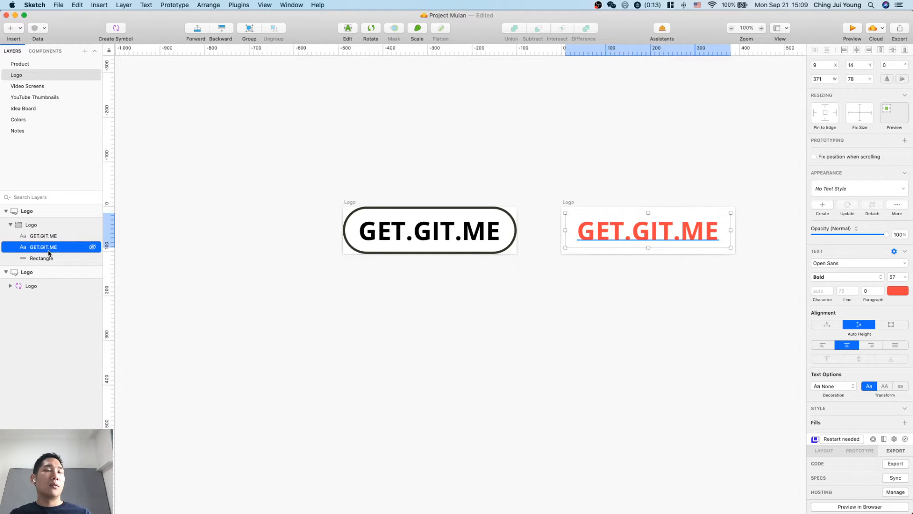
Set the new GET.GIT.ME text's color to white (FFFFFF).
click(47, 236)
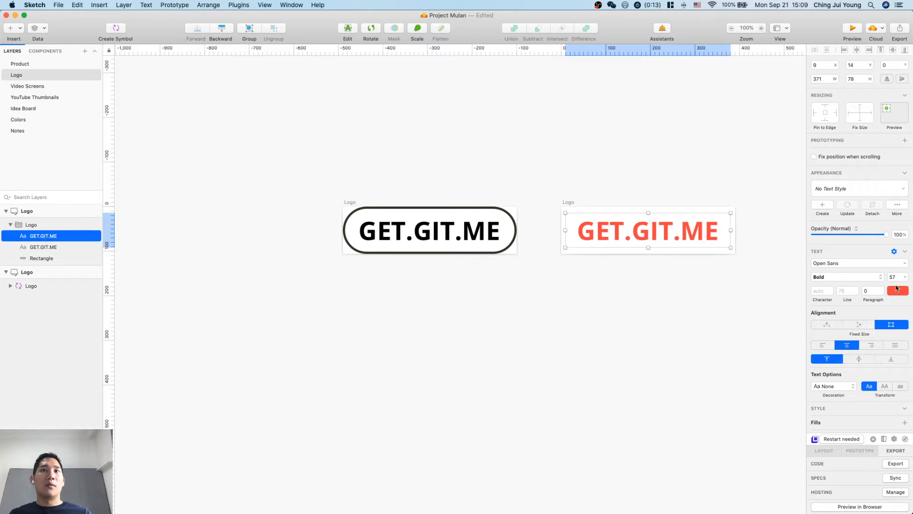
click(898, 289)
drag(856, 347, 717, 262)
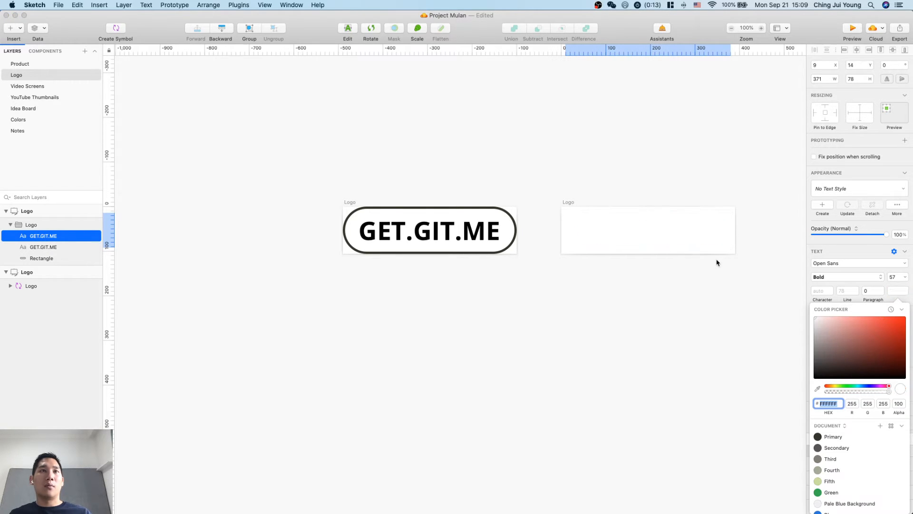
click(668, 308)
Turn on the duplicated logo artboard's black background color and delete its hidden GET.GIT.ME text layer.
click(52, 211)
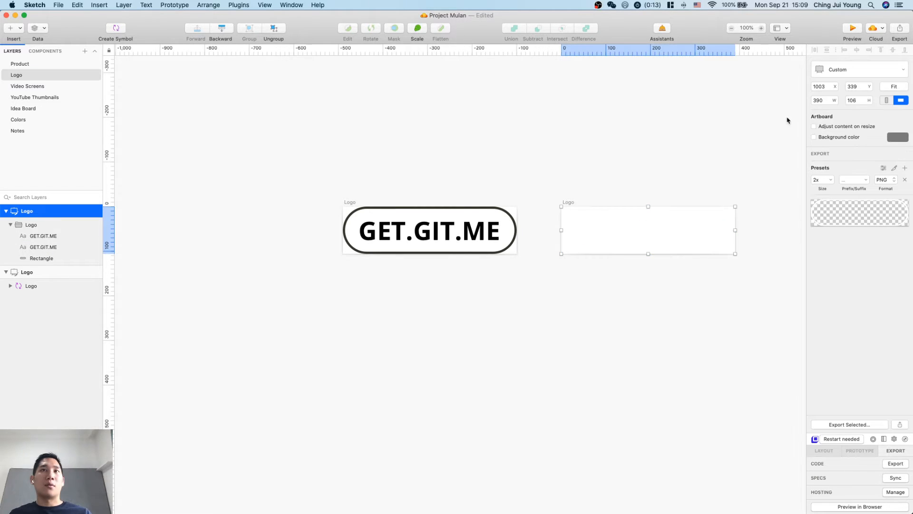
click(829, 140)
click(726, 316)
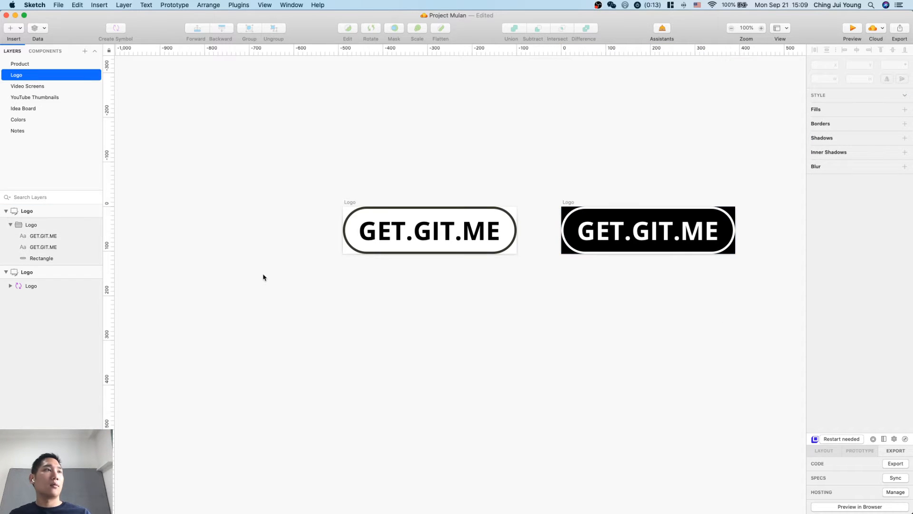
click(95, 247)
key(Delete)
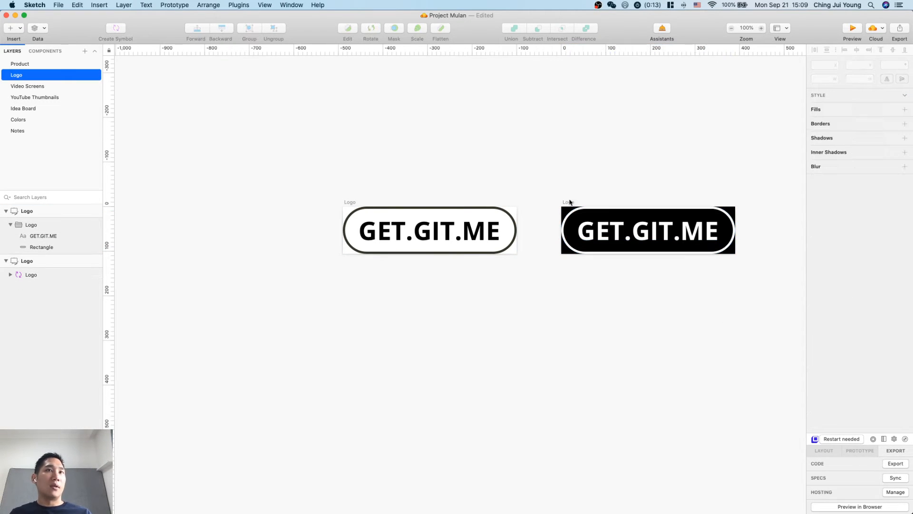
click(571, 202)
click(687, 371)
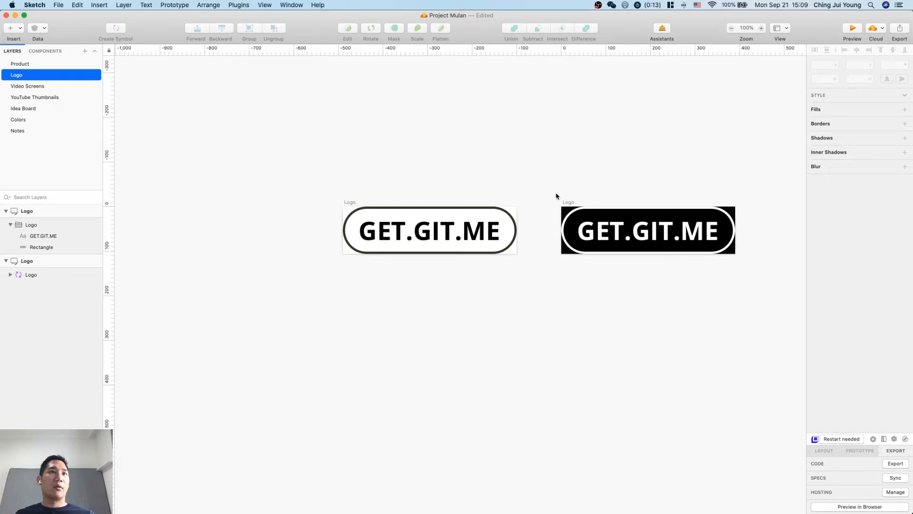
click(568, 204)
click(594, 311)
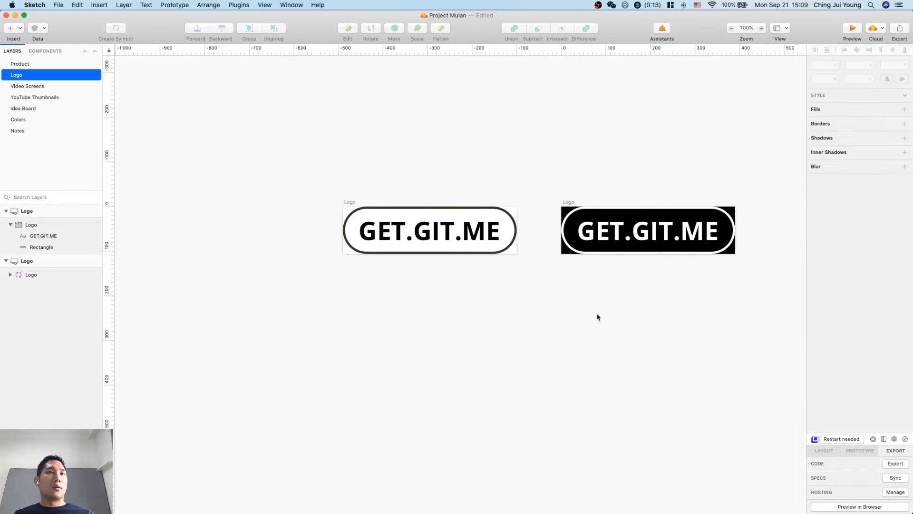
click(569, 203)
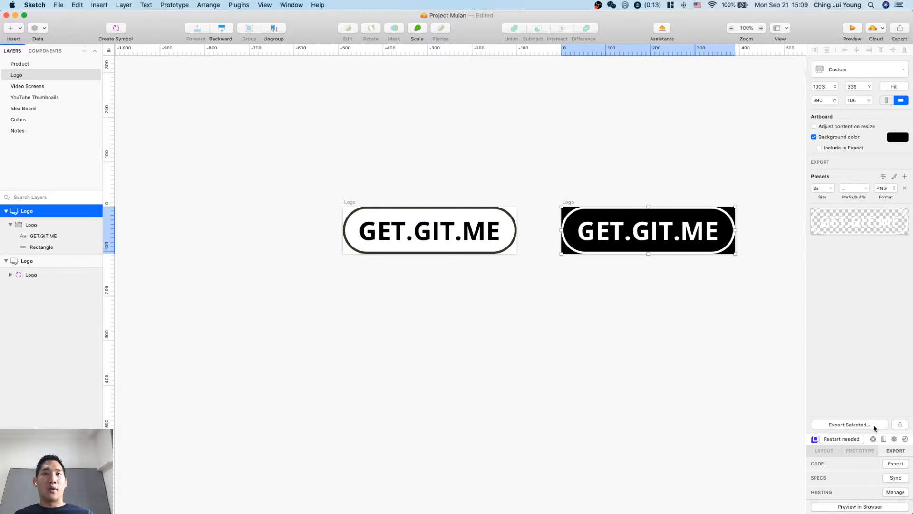
click(874, 427)
key(Return)
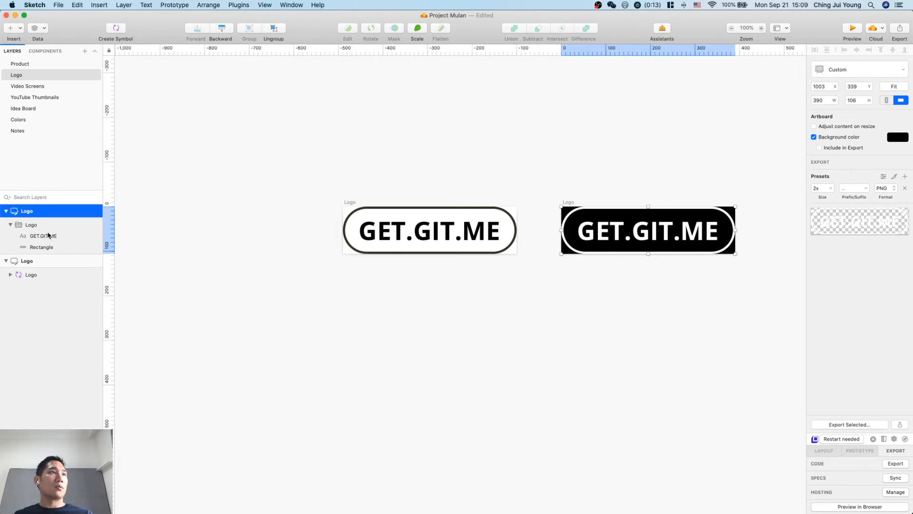
Rename the duplicated logo artboard as Logo_white and export it as Logo_white.png into the Project Mulan folder.
double_click(21, 210)
text(_white)
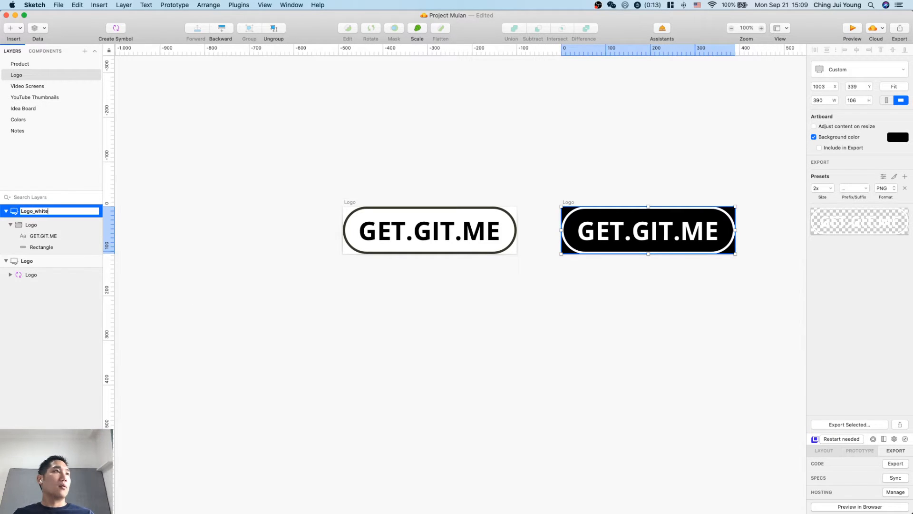
key(Return)
click(874, 426)
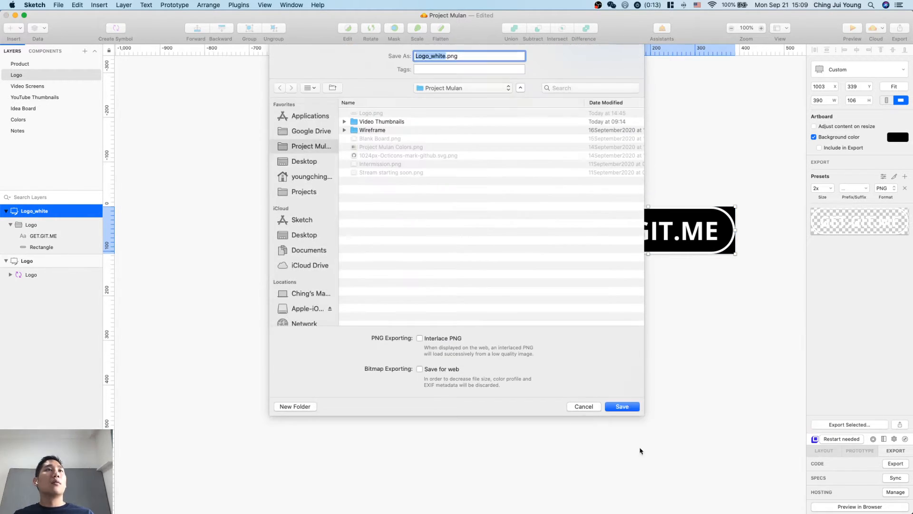
click(639, 408)
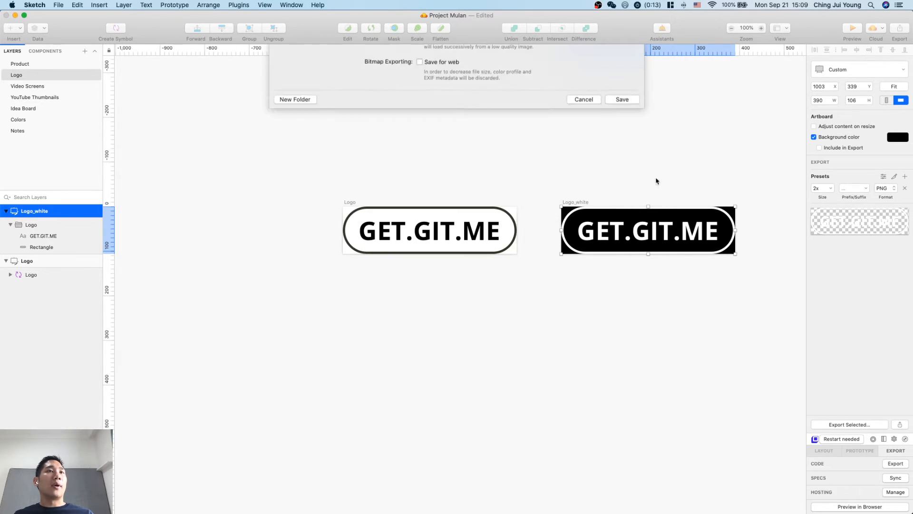
Switch to Webflow in Safari and replace the navigation bar's logo image with an uploaded copy of Logo_white.png.
key(ctrl+Up)
click(399, 216)
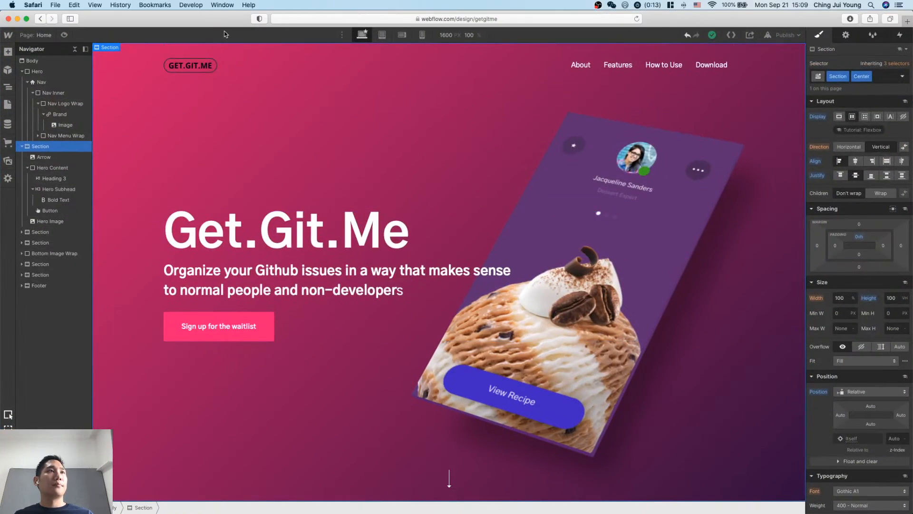
double_click(204, 66)
click(202, 99)
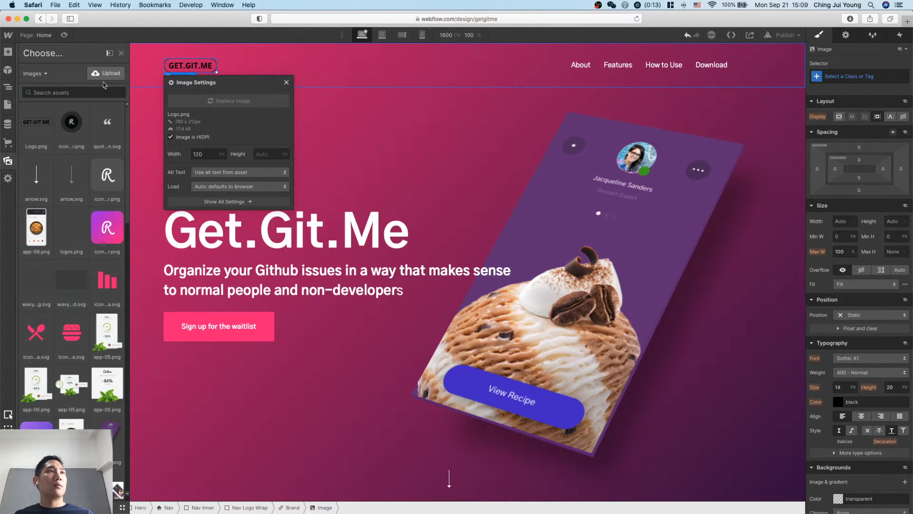
click(105, 73)
double_click(339, 62)
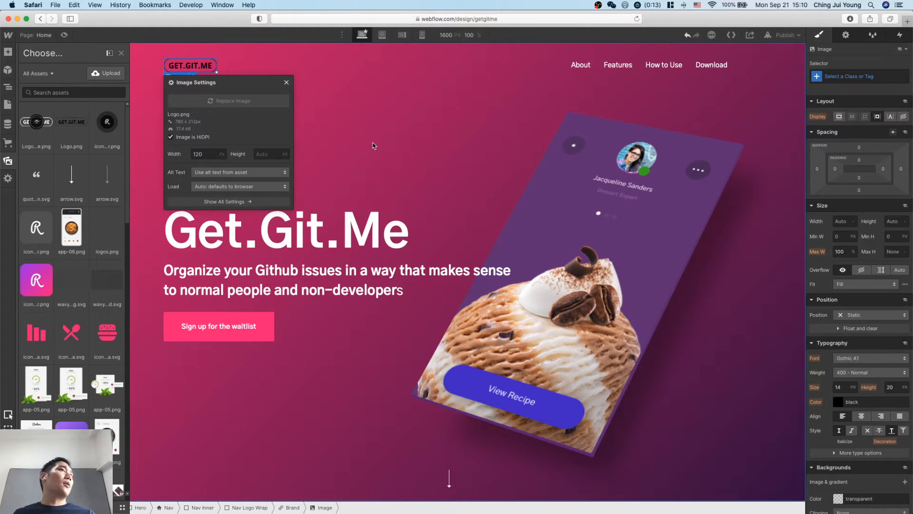
click(388, 160)
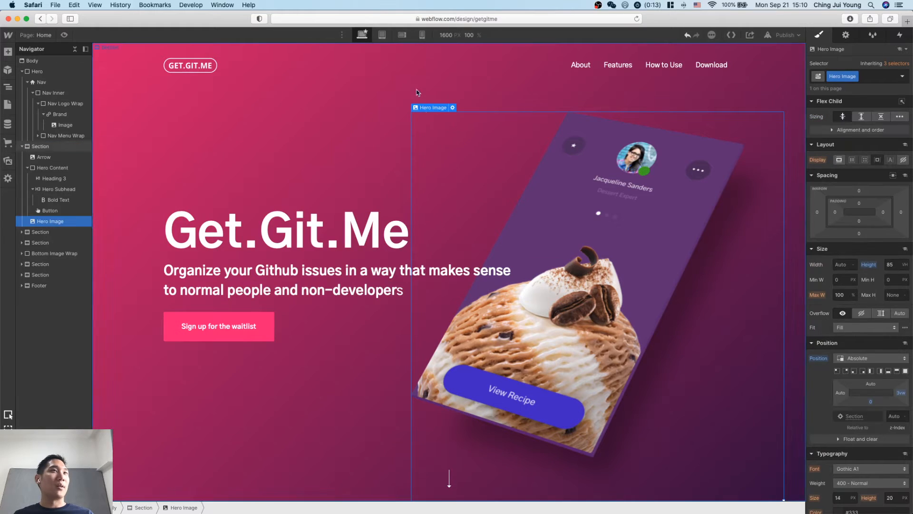
Delete the About, Features and How to Use links from the page's navigation menu.
click(420, 67)
click(591, 71)
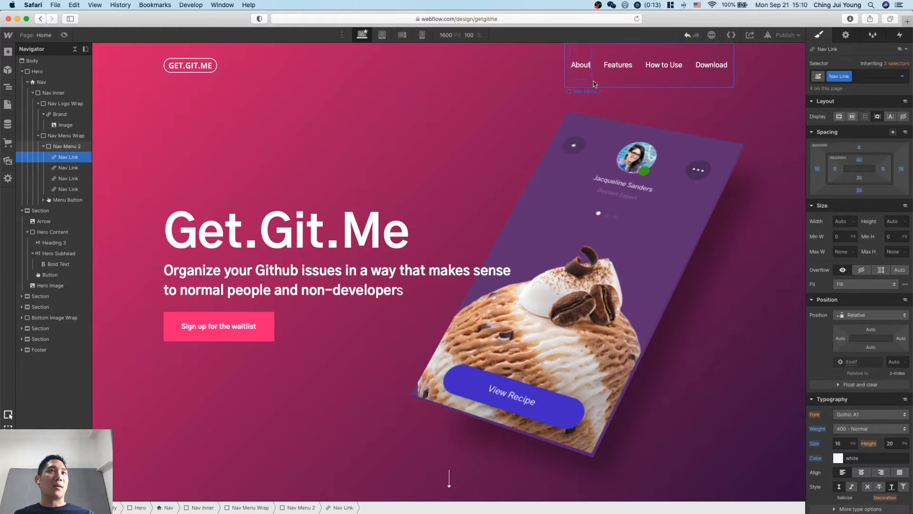
click(66, 169)
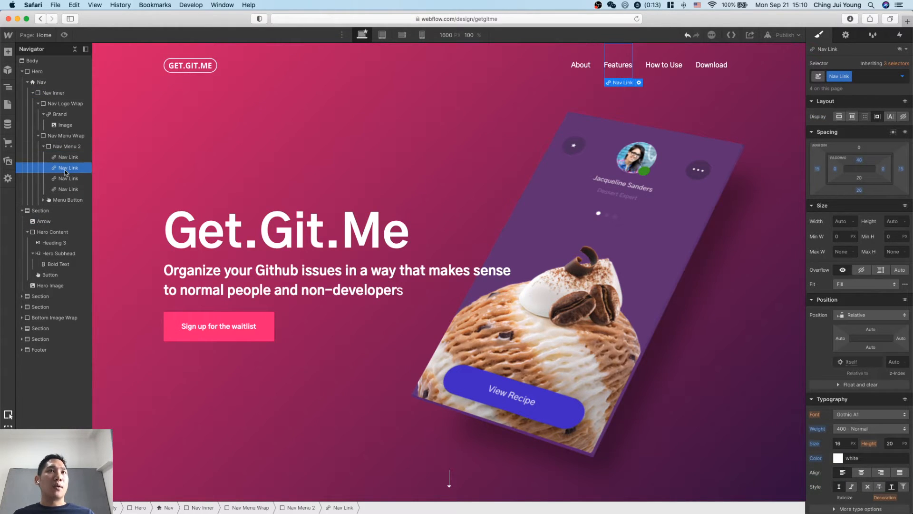
click(67, 157)
key(Delete)
key(Delete)
key(Delete)
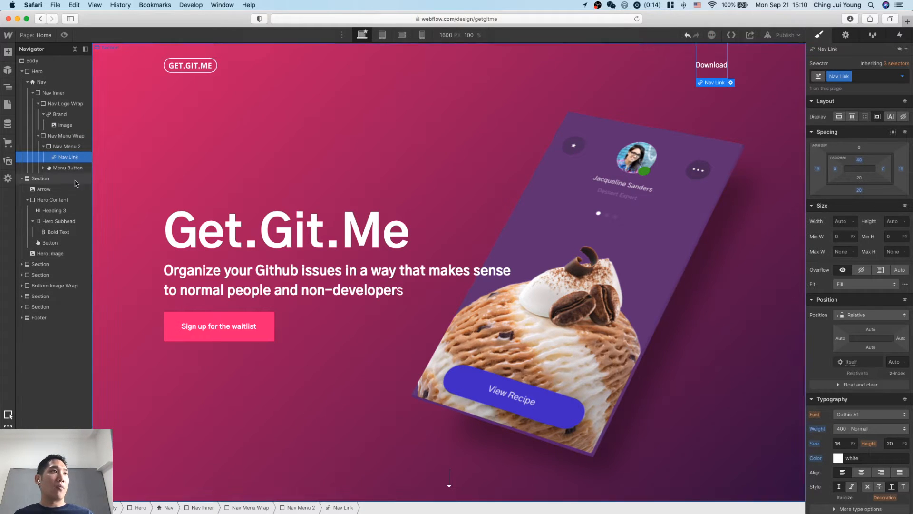
Change the text of the Download navigation link to "Sign up for waitlist".
double_click(707, 66)
double_click(712, 66)
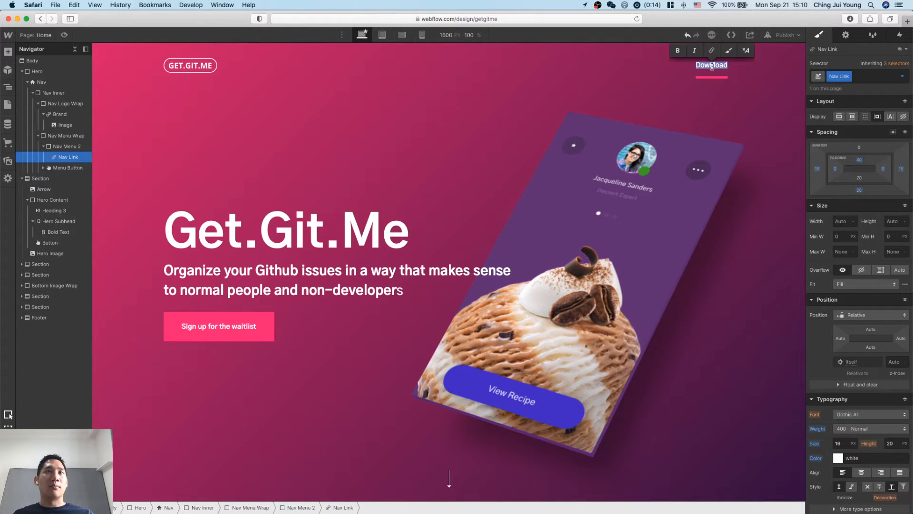
text(Sign up for wai)
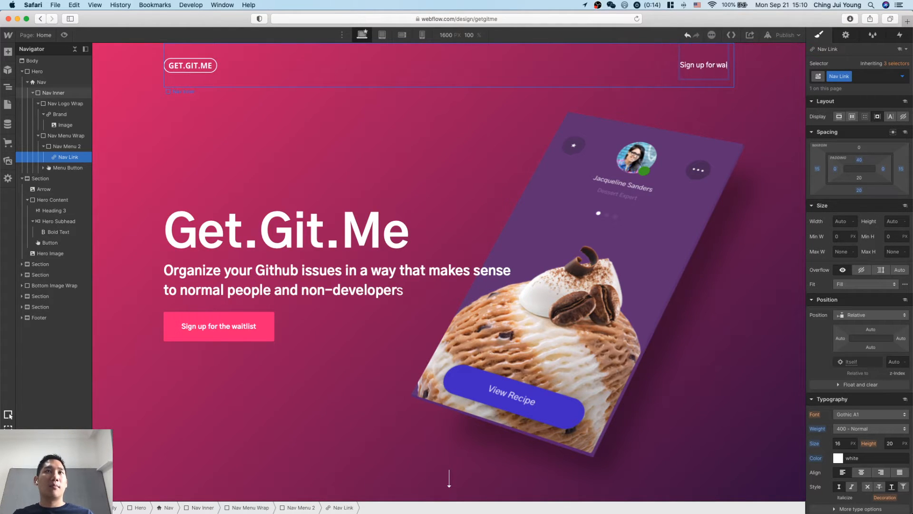
text(tlits)
key(BackSpace)
key(BackSpace)
text(st)
click(506, 219)
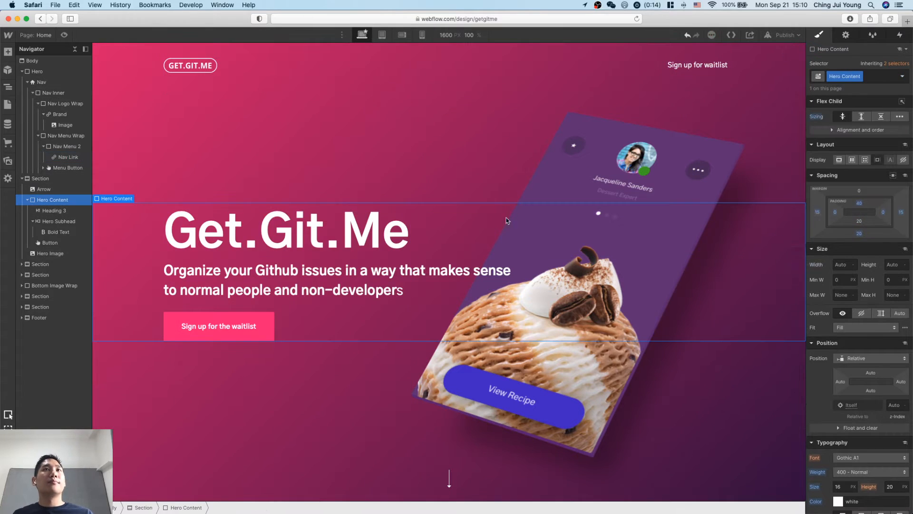
click(697, 65)
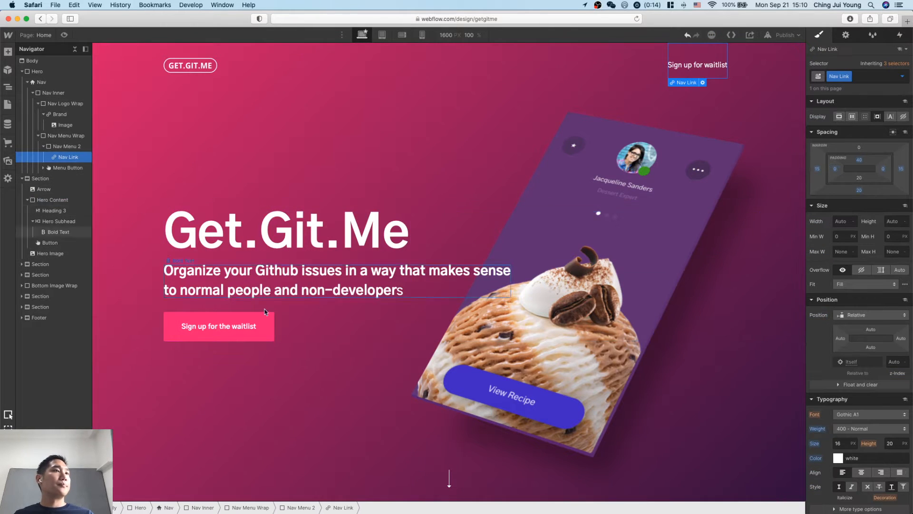
click(285, 402)
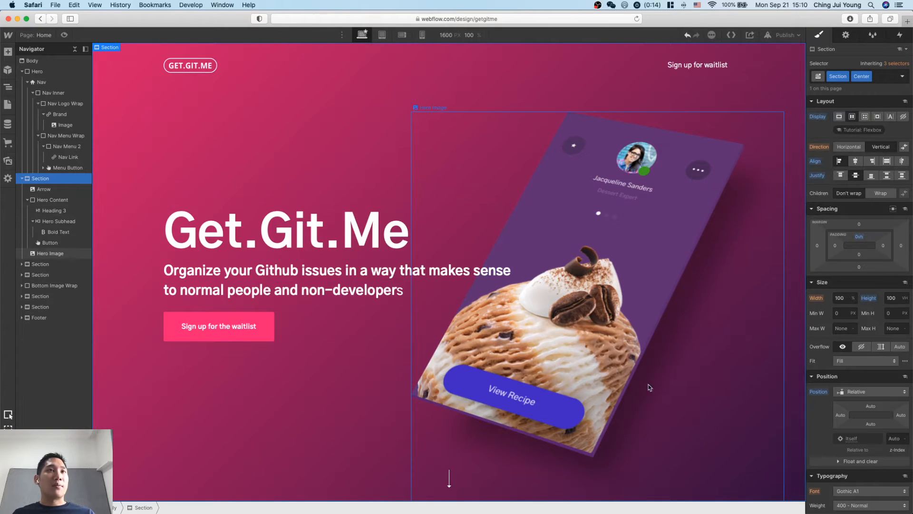
scroll(327, 332, down, 2)
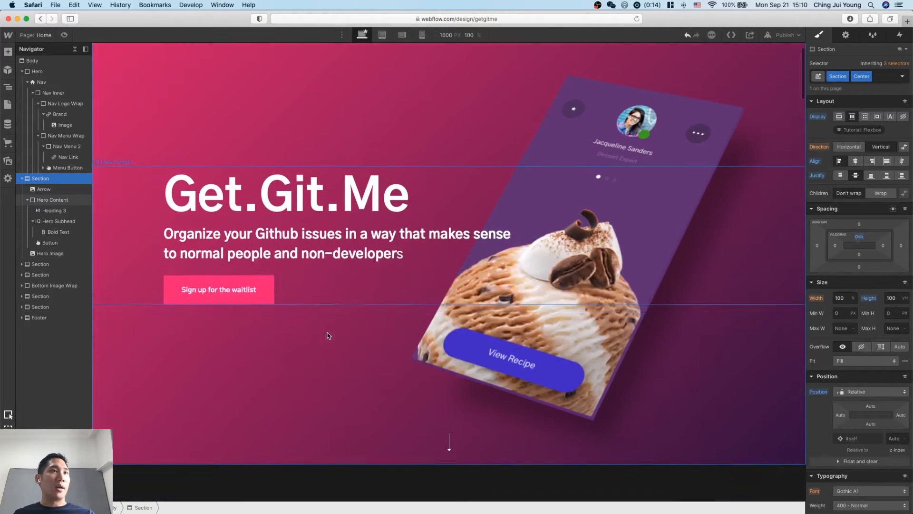
scroll(271, 338, up, 2)
click(263, 314)
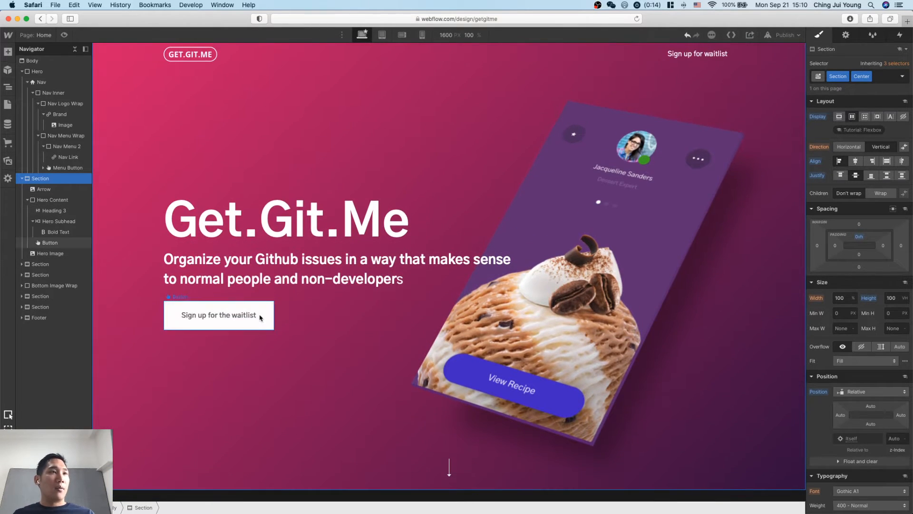
Review the hero section with its waitlist button and the placeholder heading and image section below it.
click(292, 401)
click(269, 328)
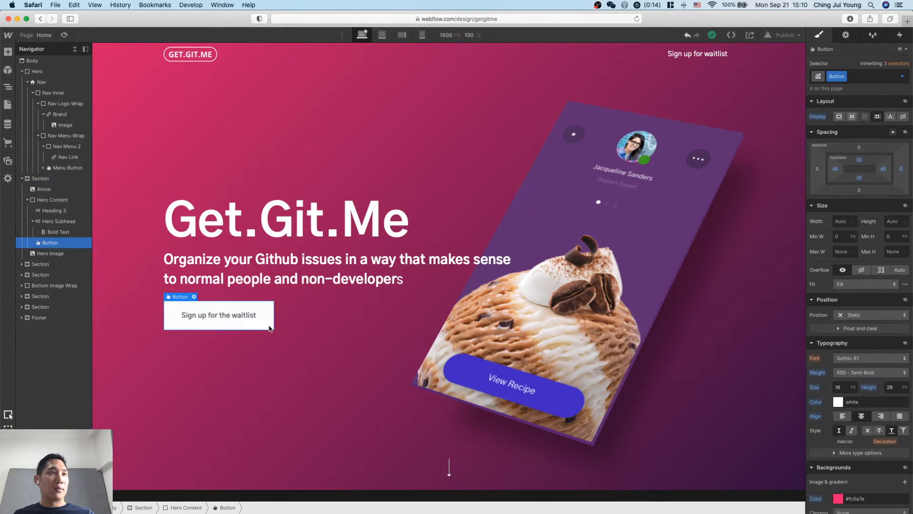
click(299, 387)
scroll(299, 387, down, 10)
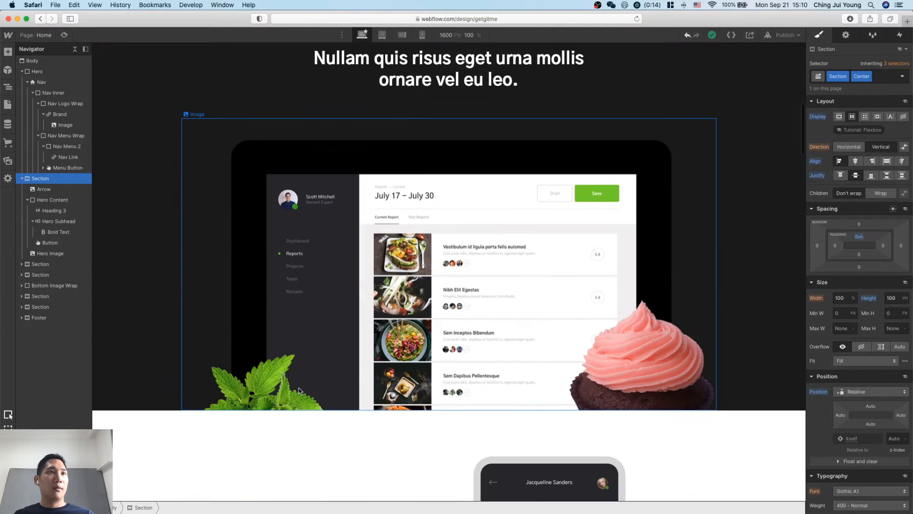
scroll(421, 223, up, 4)
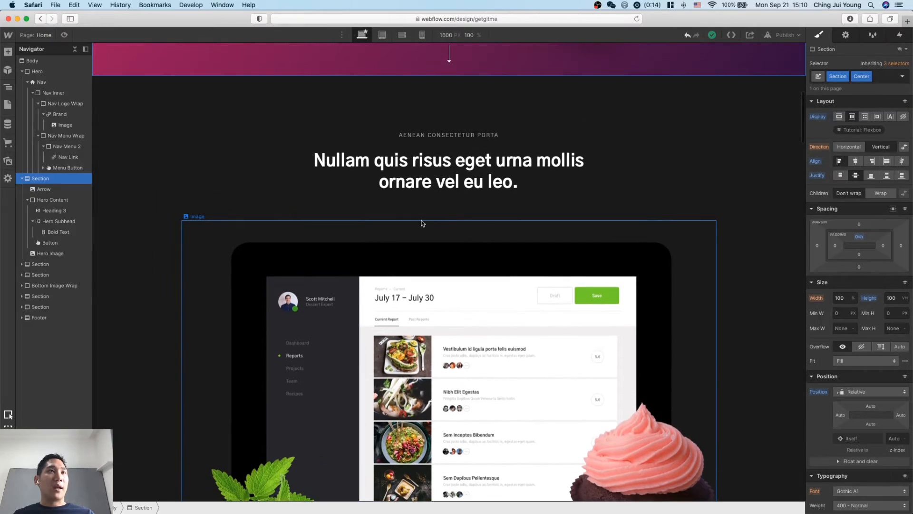
scroll(434, 320, down, 2)
Switch to the Notion notes and examine the Step 5 follow-up copy and its enlarged wireframe sketch.
key(ctrl+Up)
click(792, 251)
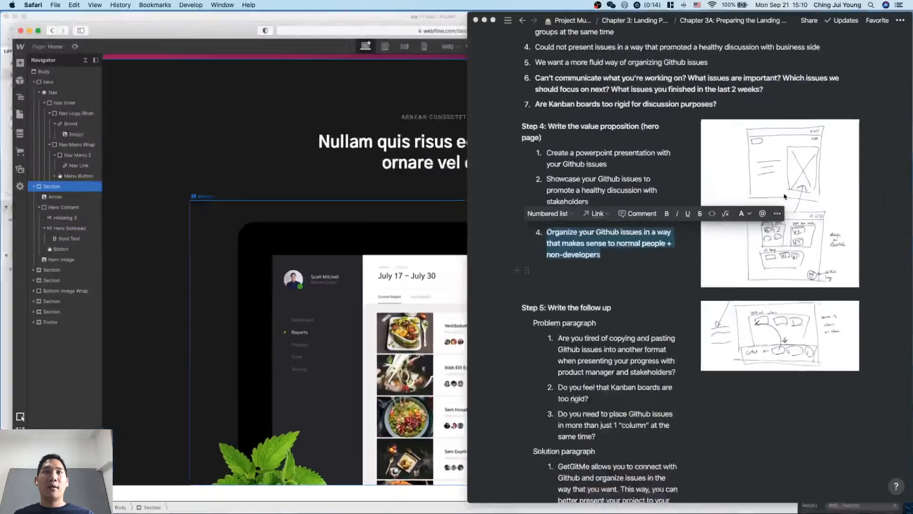
scroll(792, 251, down, 1)
click(638, 328)
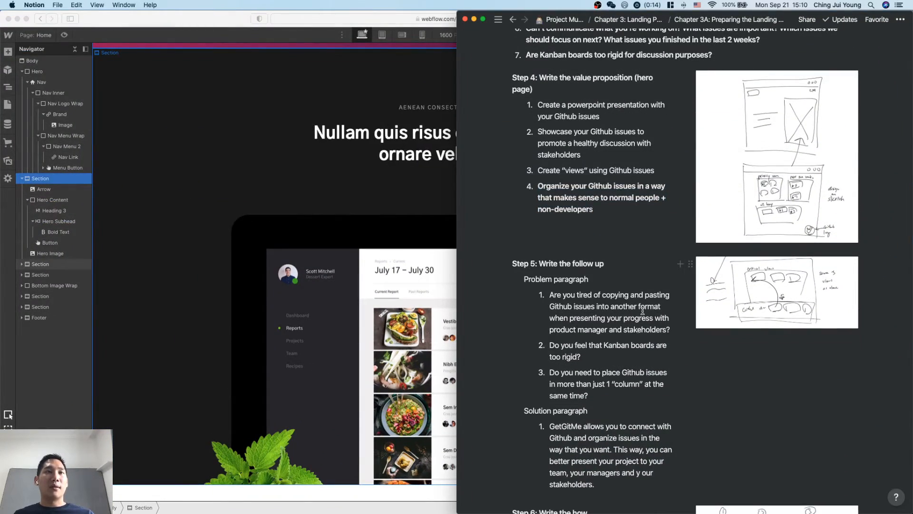
scroll(643, 311, down, 3)
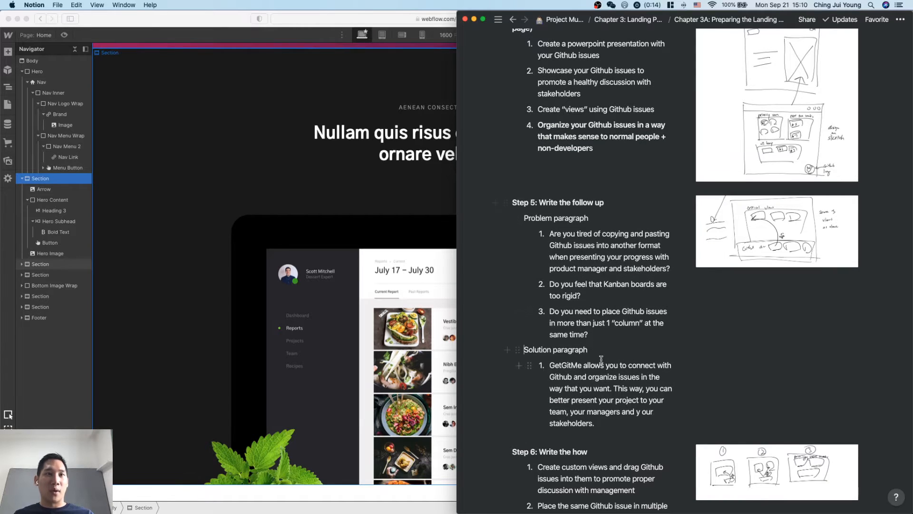
scroll(601, 359, down, 2)
scroll(602, 362, up, 2)
double_click(748, 248)
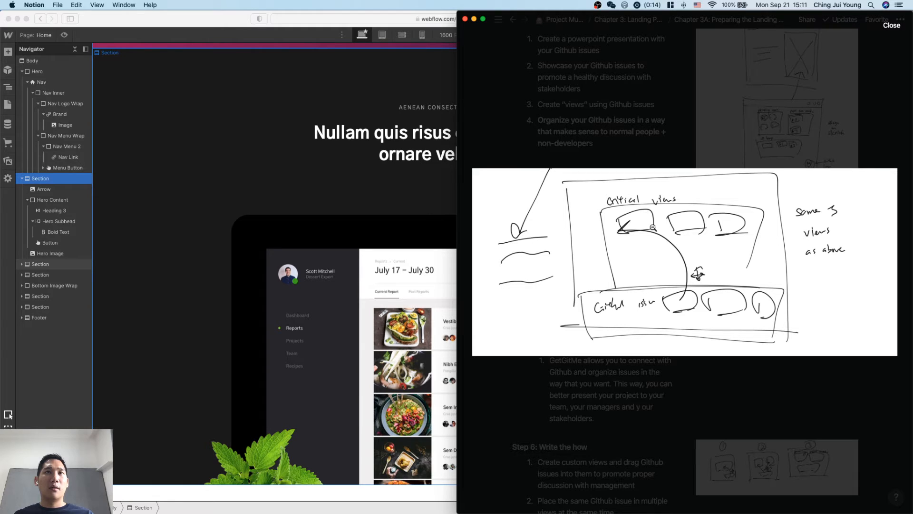
click(699, 355)
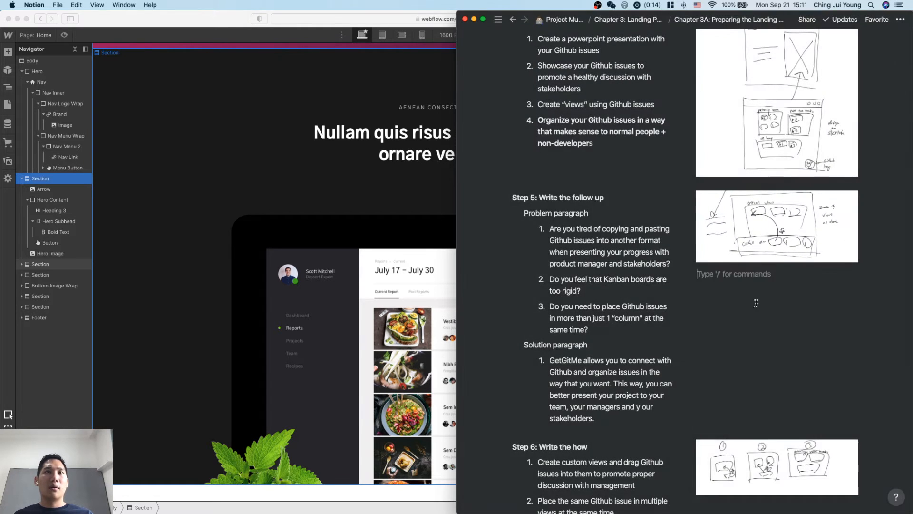
Compare the wireframe sketches for Steps 4, 5 and 6 in the landing page notes.
scroll(761, 238, up, 3)
click(763, 167)
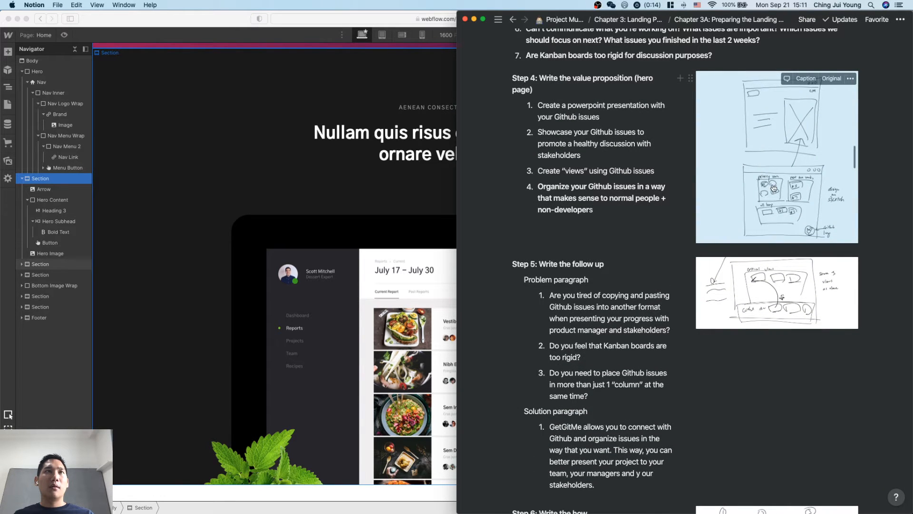
scroll(783, 281, up, 2)
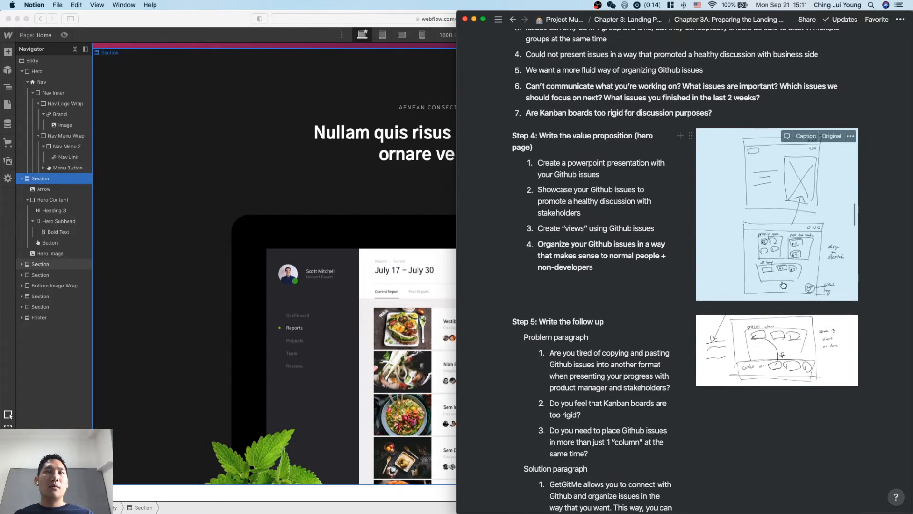
click(784, 267)
click(784, 267)
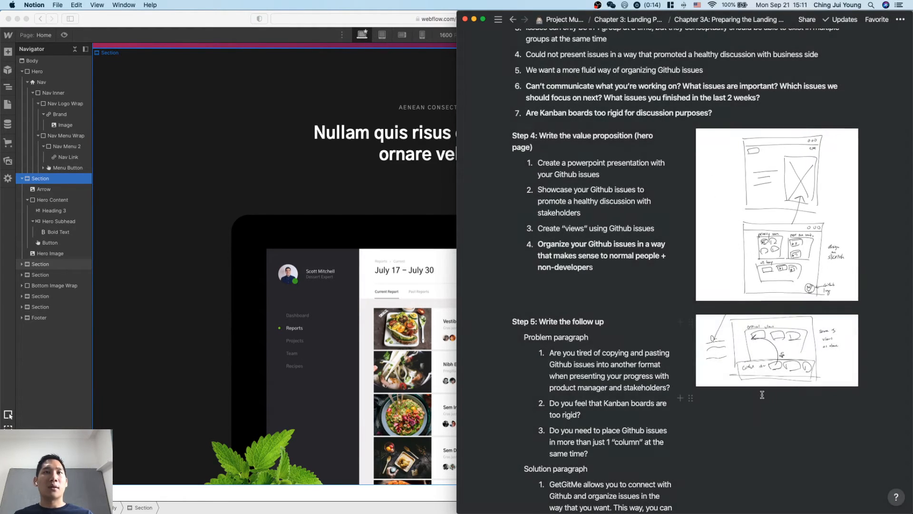
scroll(762, 395, down, 5)
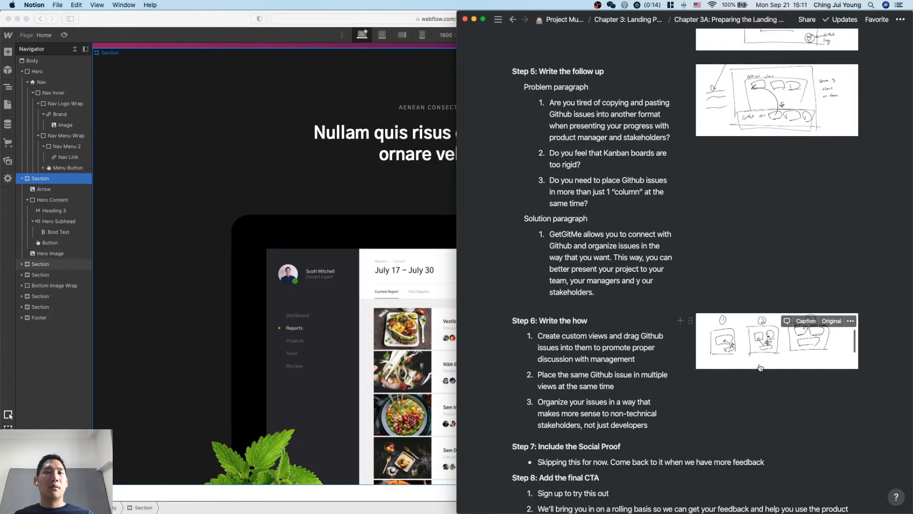
scroll(783, 206, up, 8)
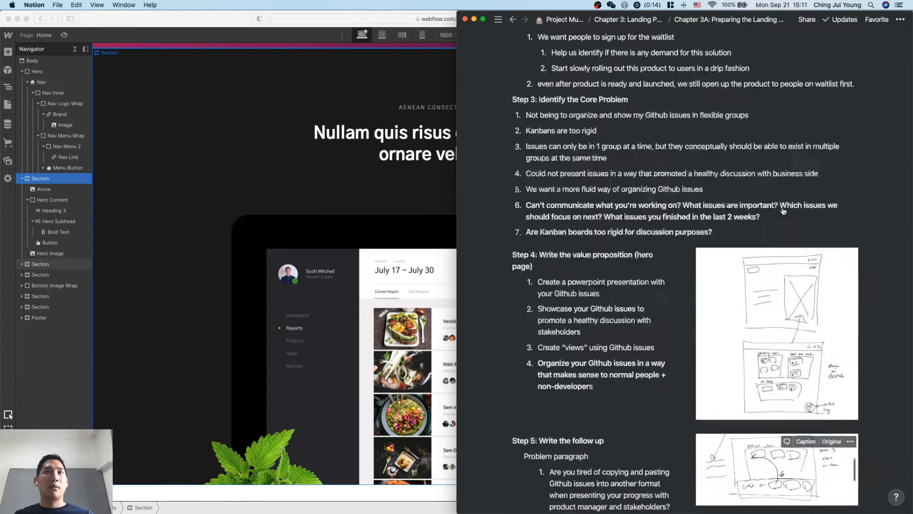
scroll(783, 211, down, 9)
scroll(784, 211, up, 10)
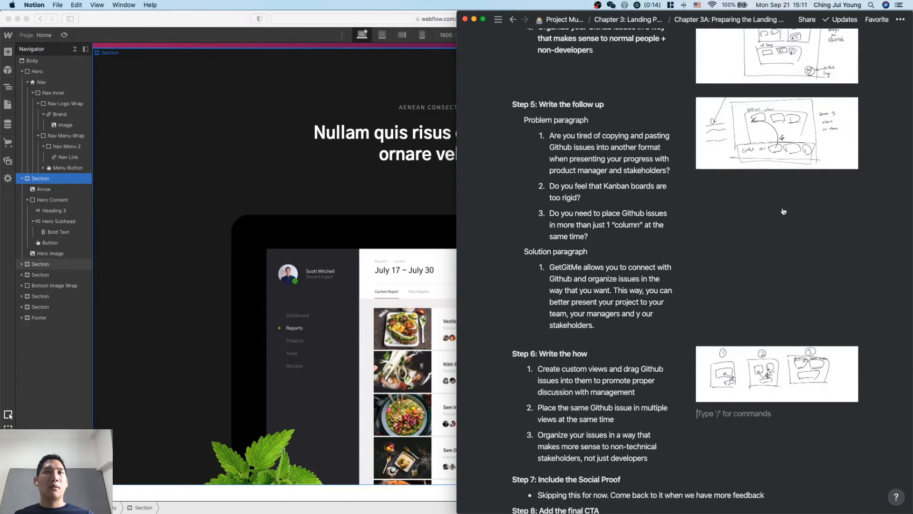
click(784, 232)
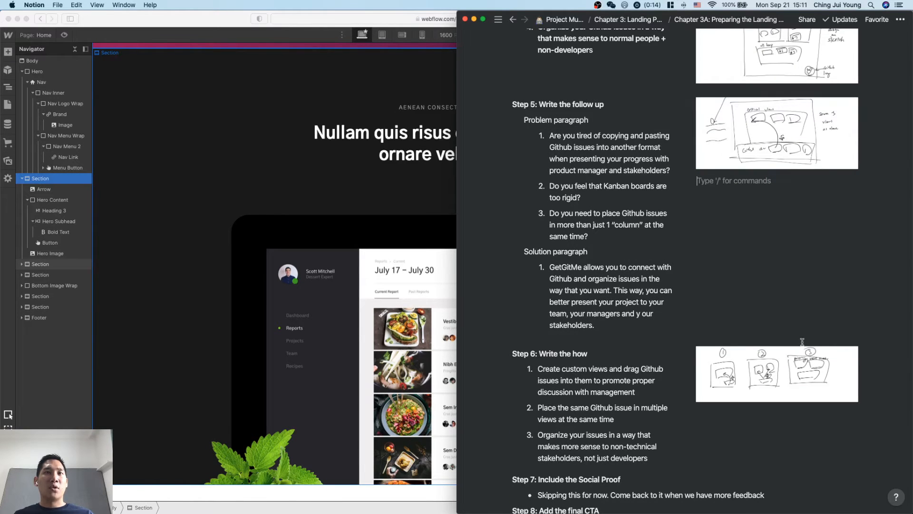
click(841, 453)
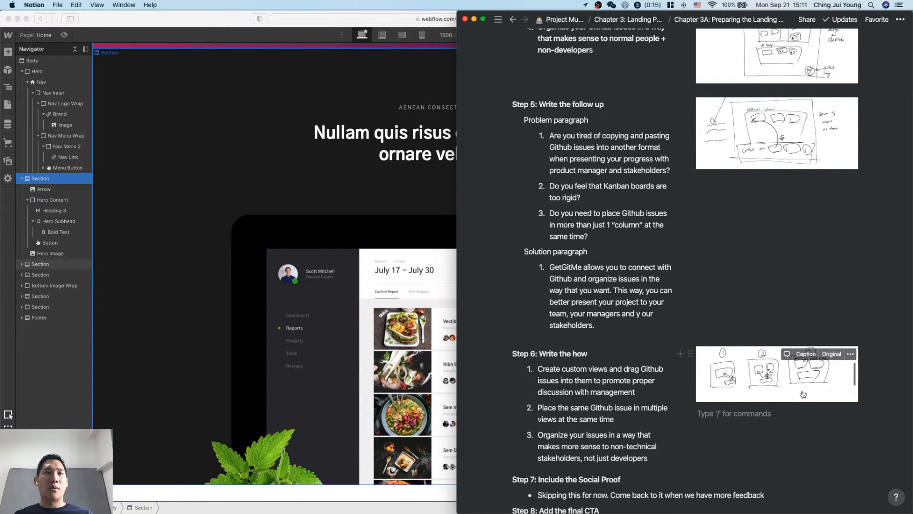
click(792, 276)
Show the overview of all open windows from the Notion notes and choose the window to continue in.
key(ctrl+Up)
click(833, 246)
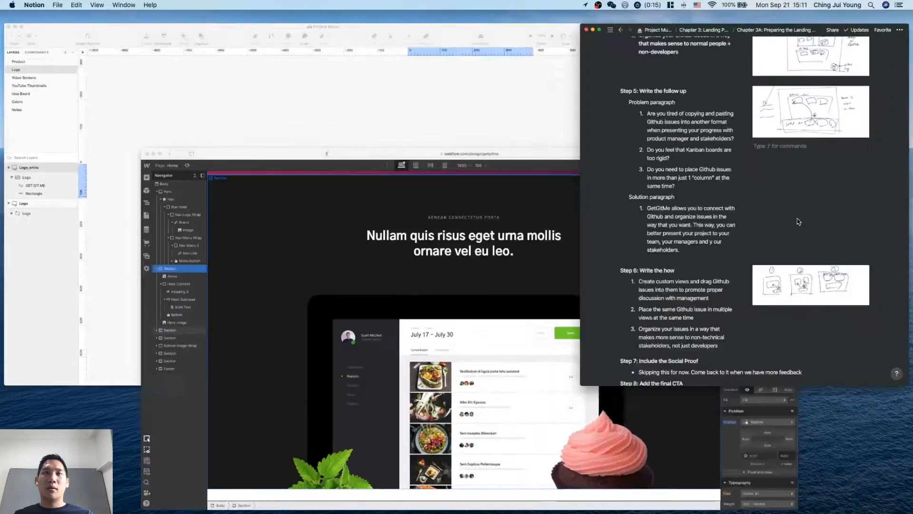
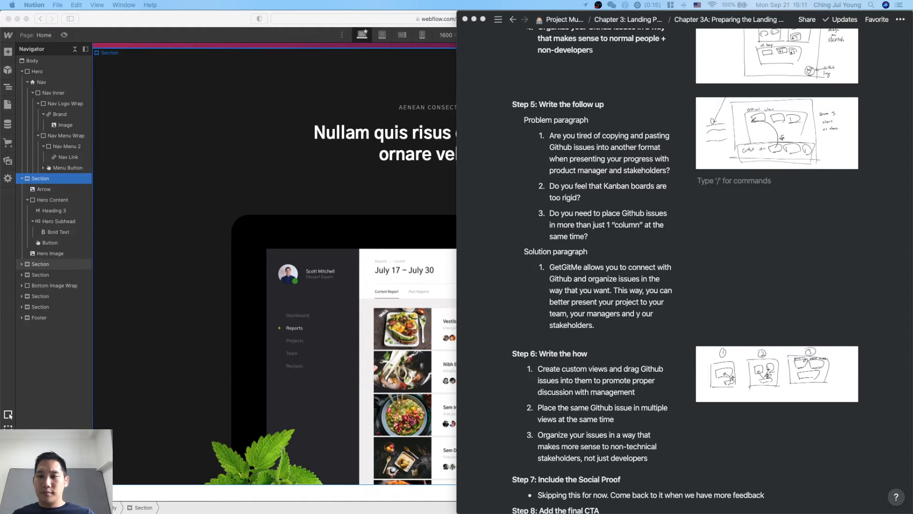
Add the new wireframe sketch image to the Step 5 notes, above the existing Step 5 sketch.
click(820, 237)
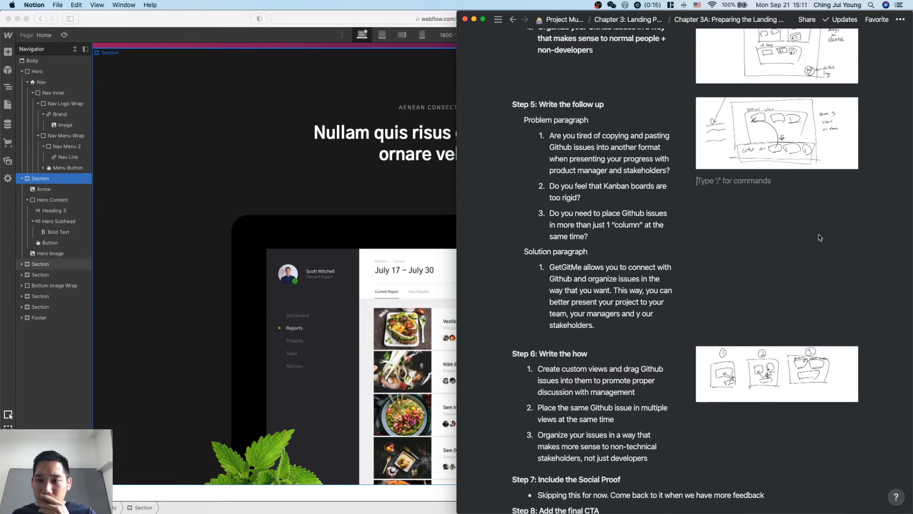
scroll(820, 238, up, 5)
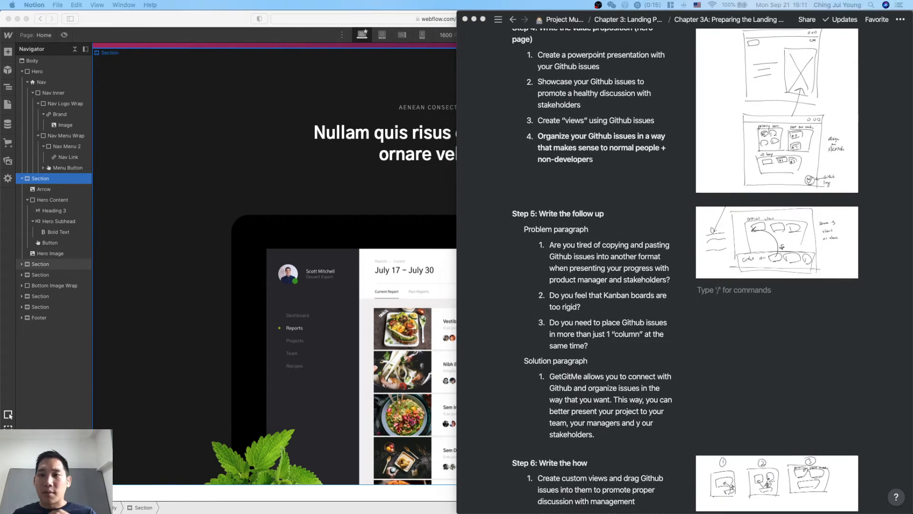
mouse_move(842, 513)
mouse_down()
mouse_move(797, 317)
mouse_move(763, 270)
mouse_up()
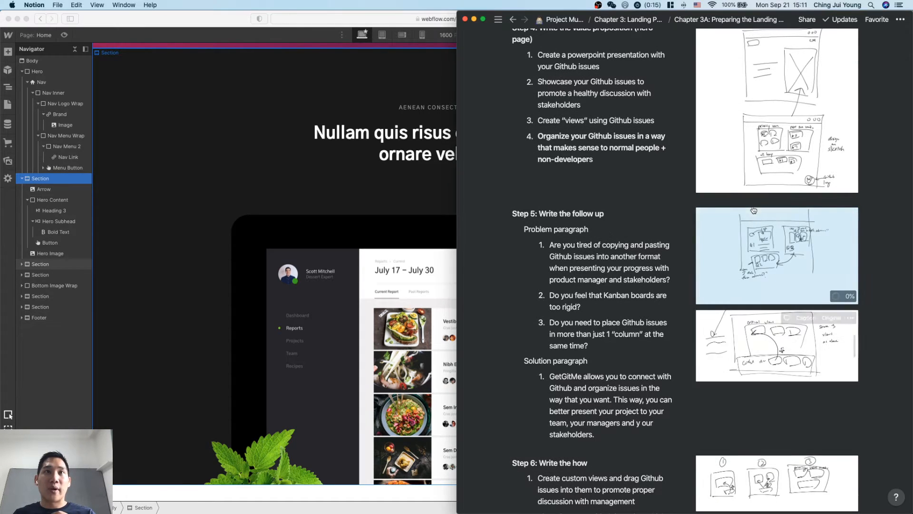
click(871, 437)
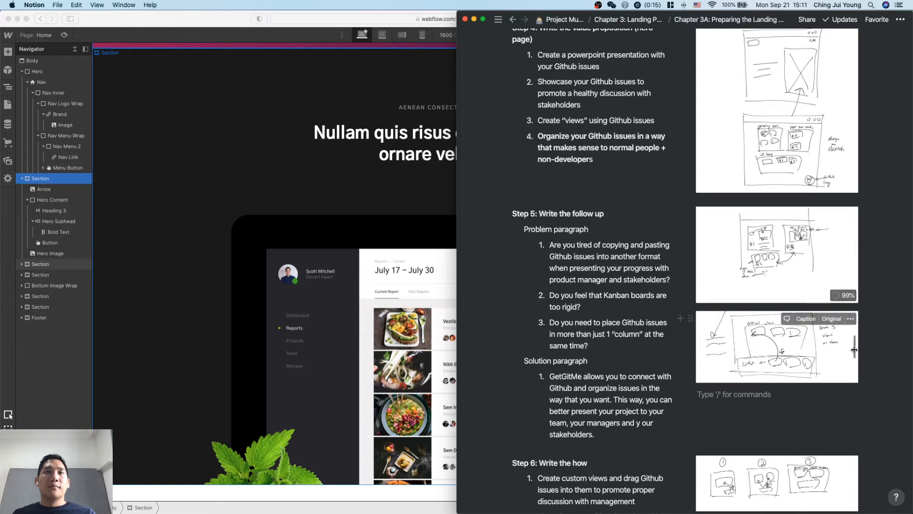
click(865, 272)
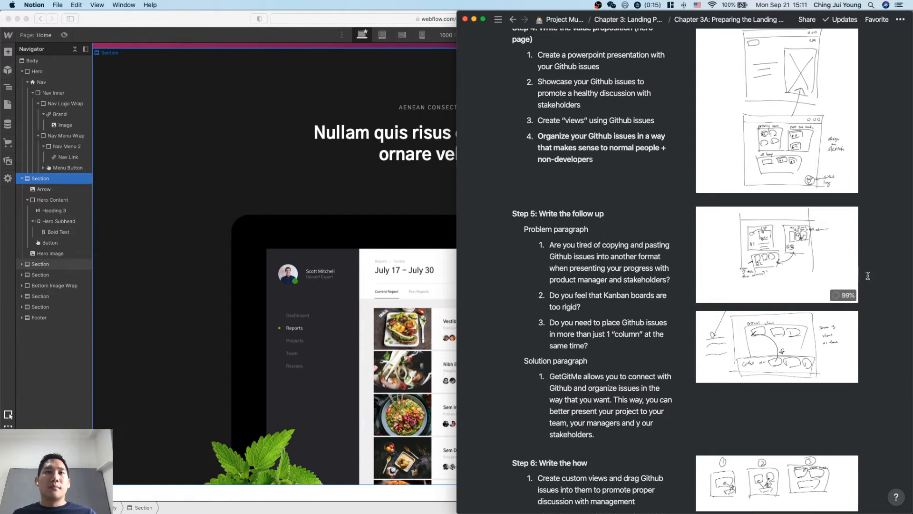
Examine the enlarged Step 5 problem sketch and compare its three boxes with the problem paragraph questions.
click(776, 261)
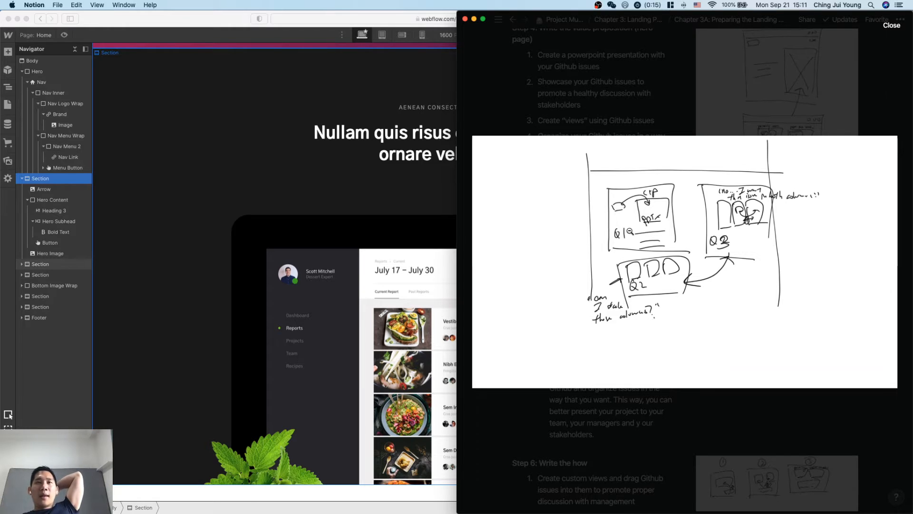
click(660, 72)
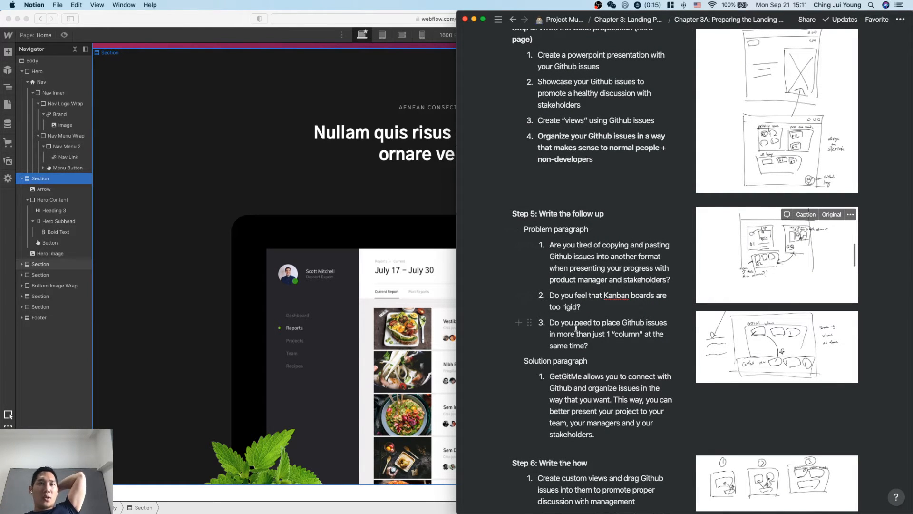
click(788, 247)
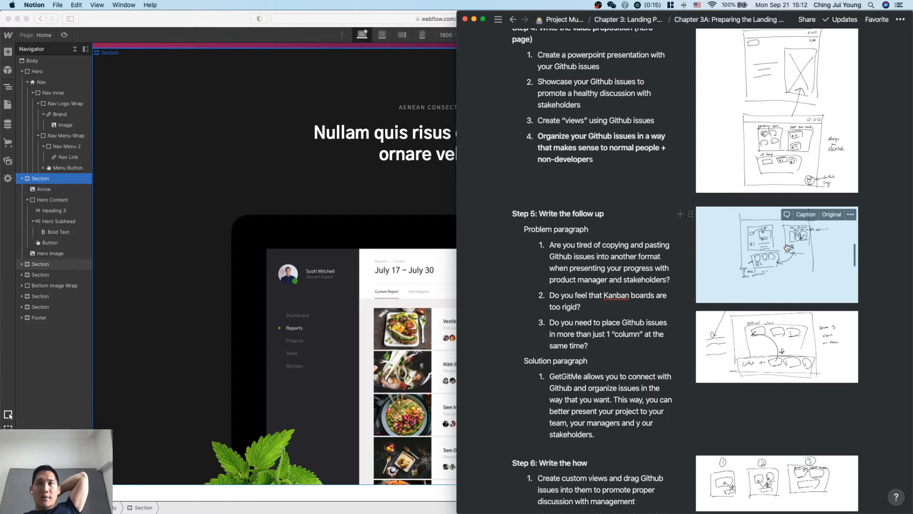
click(788, 247)
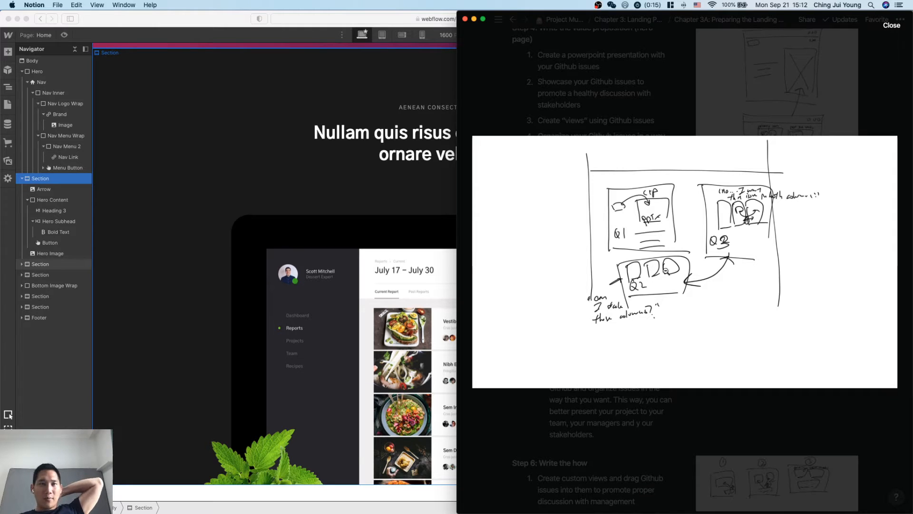
click(692, 456)
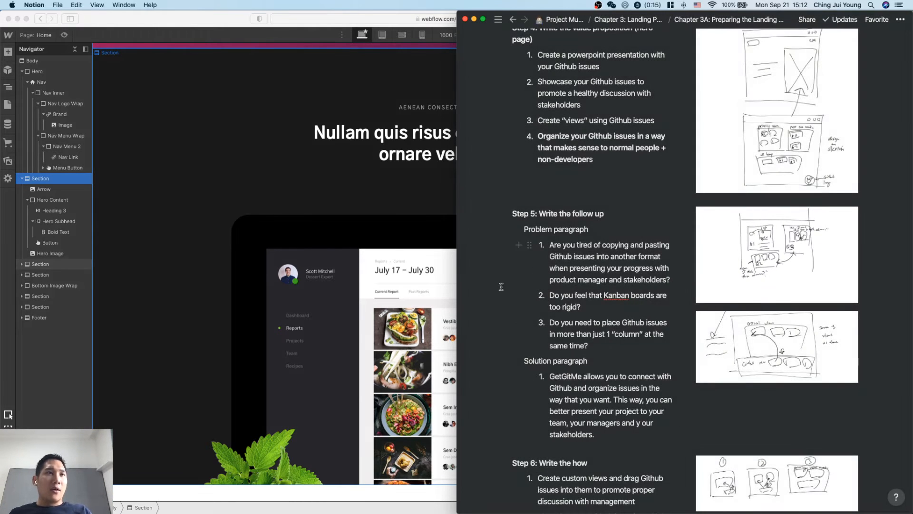
Switch to Webflow and delete the tablet mockup image from the dark section below the hero.
click(404, 240)
scroll(434, 304, down, 1)
scroll(434, 307, up, 1)
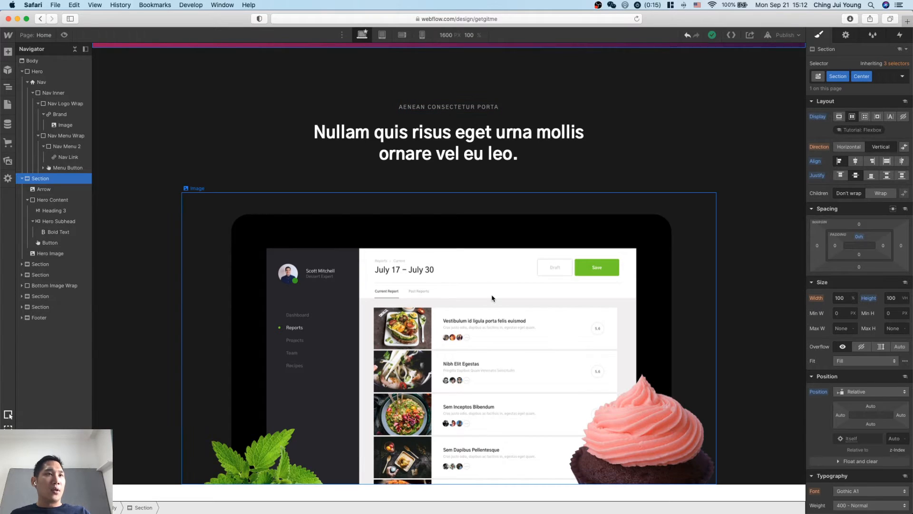
click(492, 298)
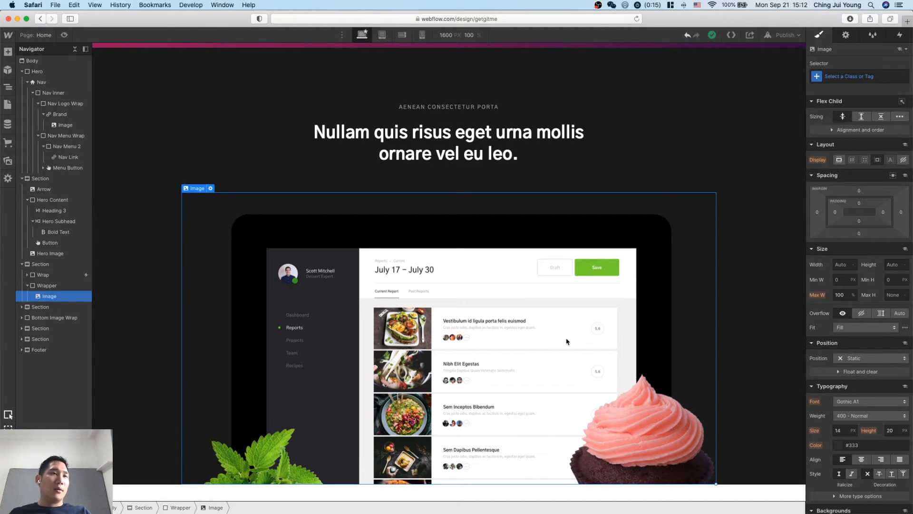
key(Delete)
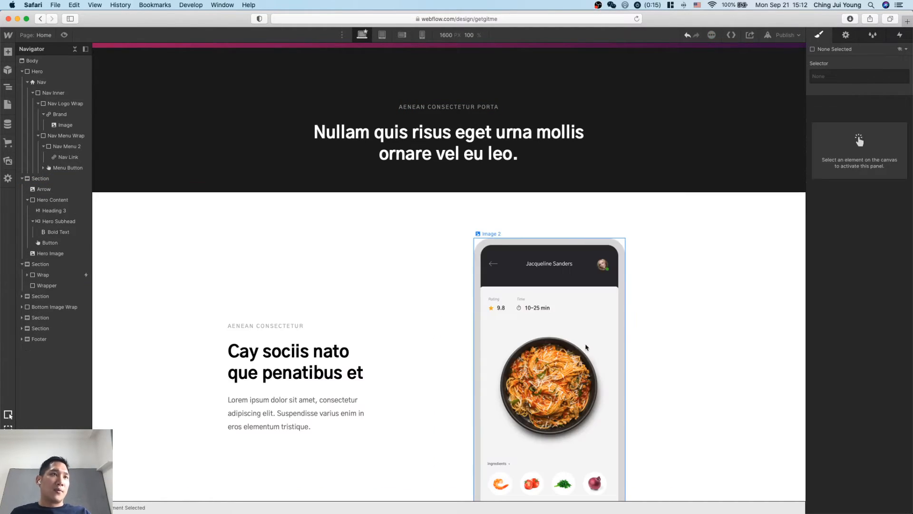
Delete the small "Aenean consectetur porta" title above the heading in the dark section.
scroll(579, 244, up, 1)
click(492, 190)
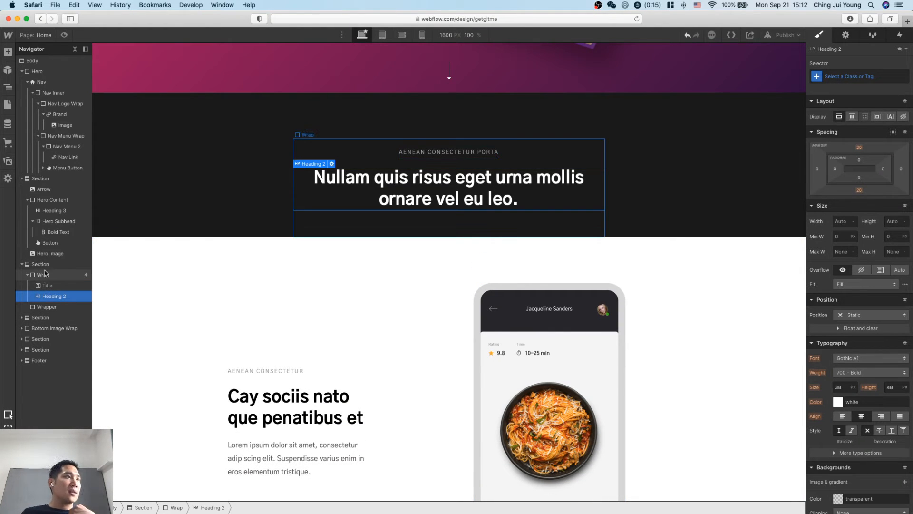
scroll(163, 162, up, 4)
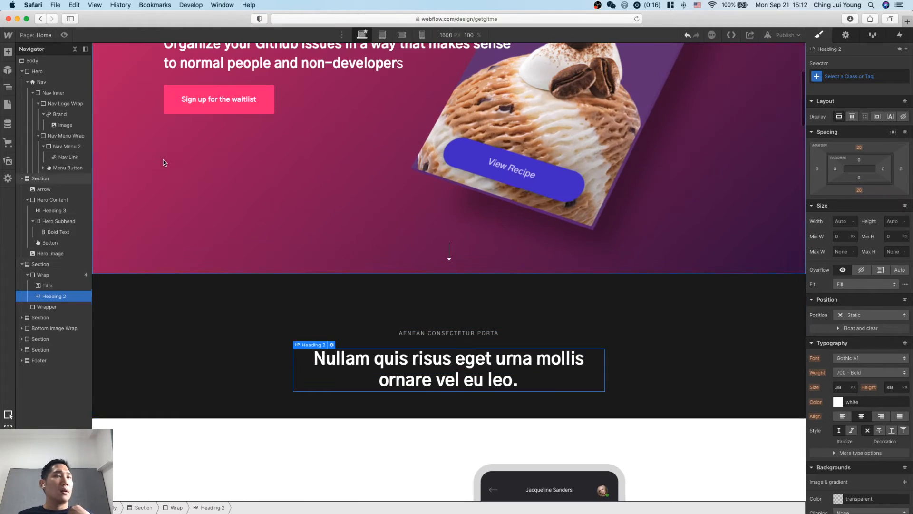
scroll(224, 319, down, 1)
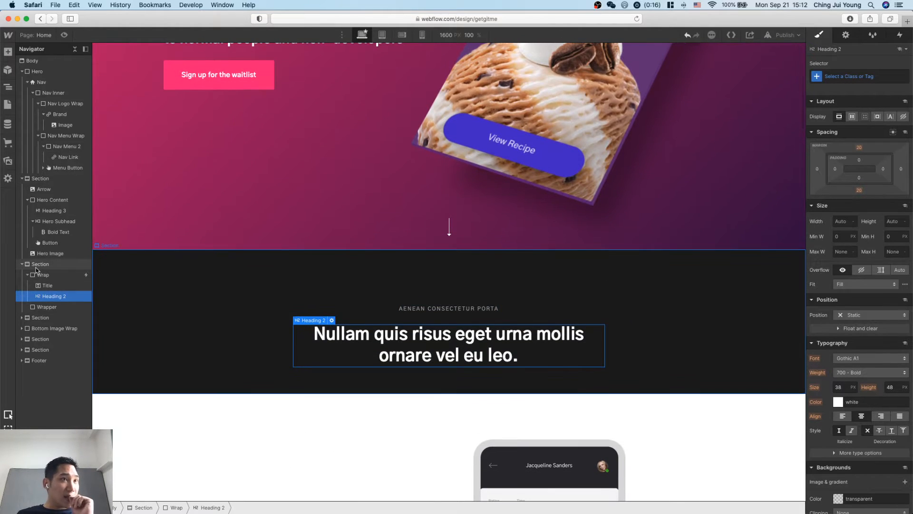
click(53, 288)
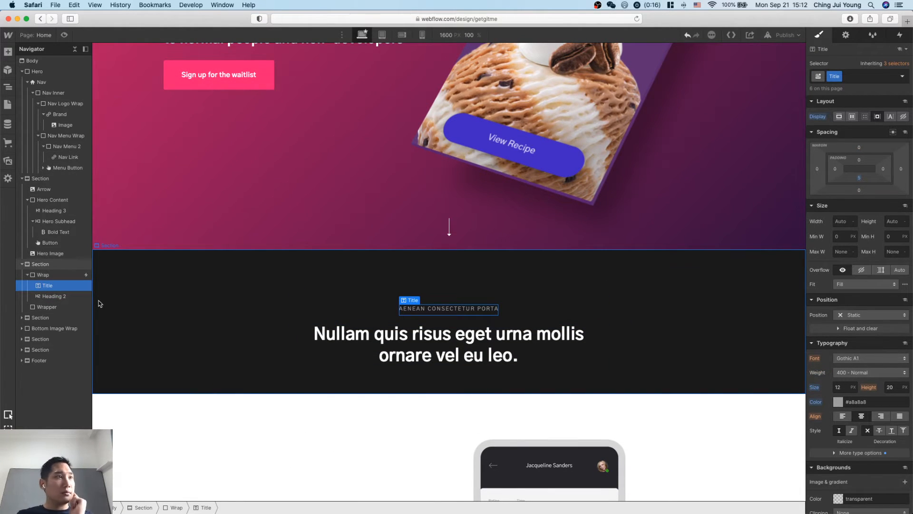
key(Delete)
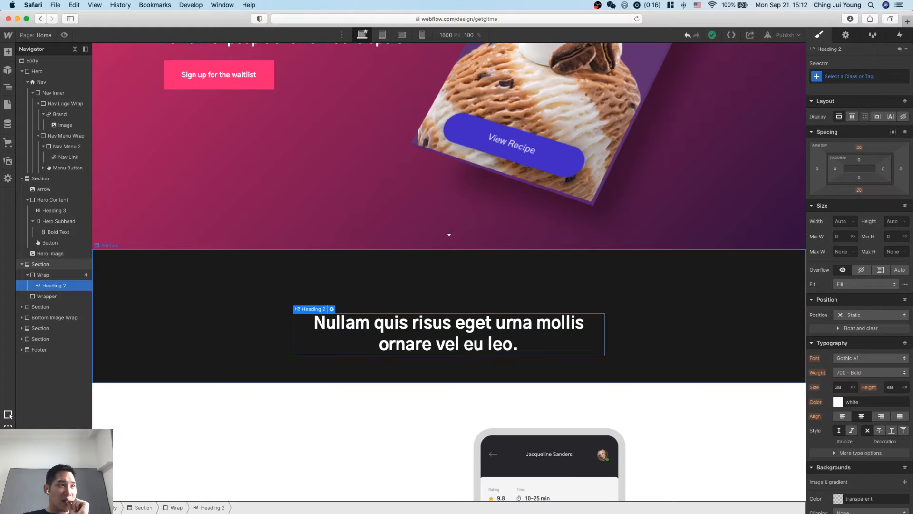
click(43, 275)
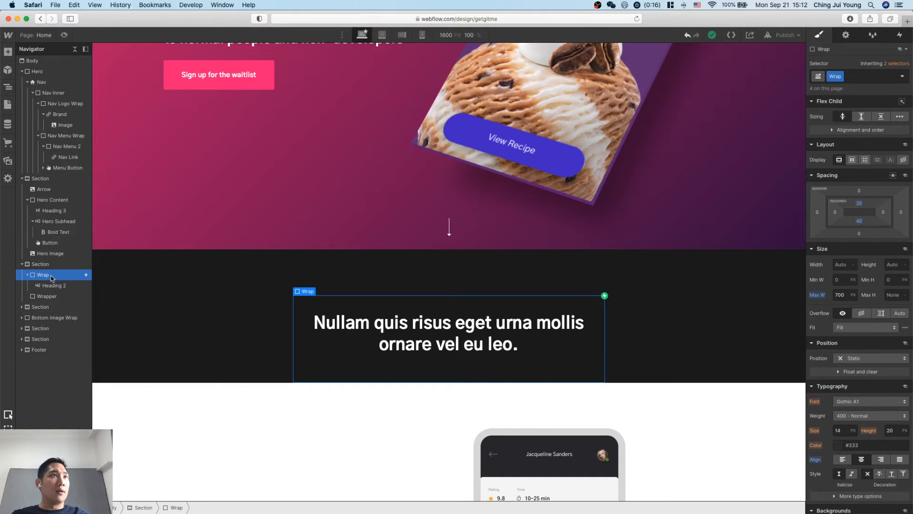
key(d)
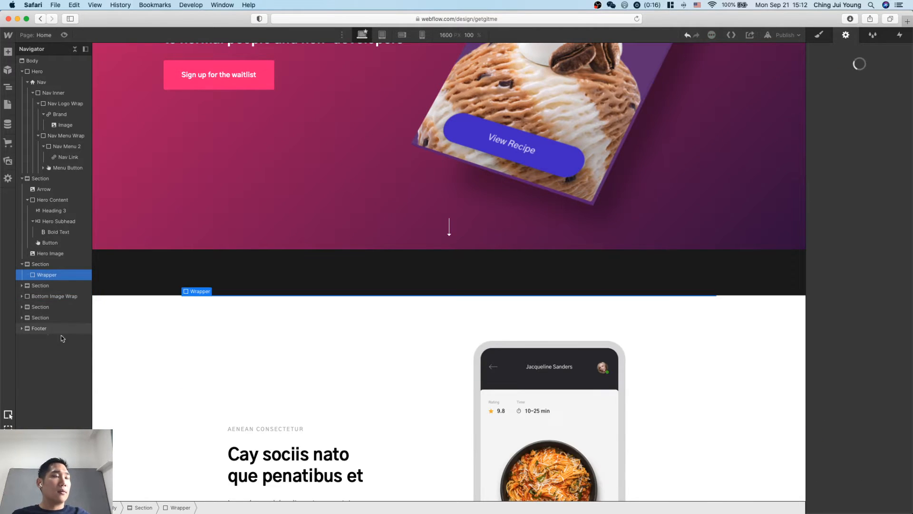
click(154, 287)
Add three sibling div blocks below Heading 2 inside the dark section's Wrap.
click(50, 285)
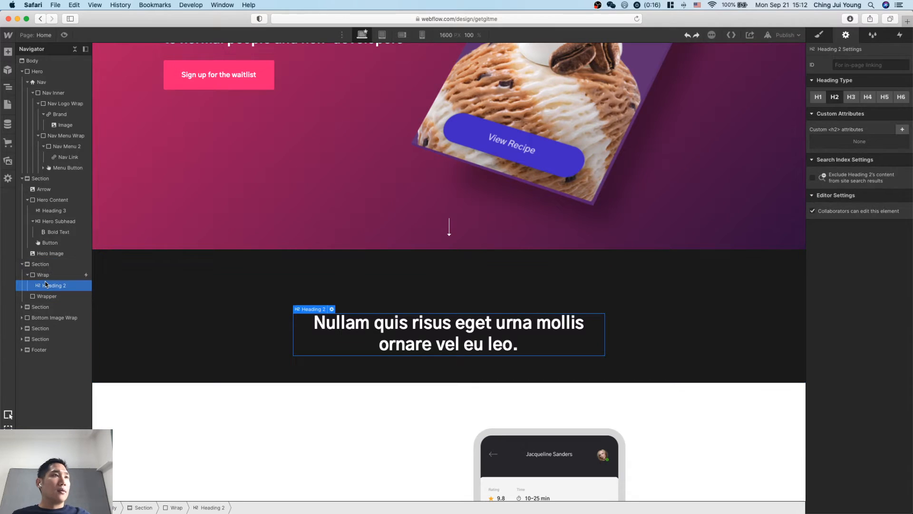
key(super+k)
text(div)
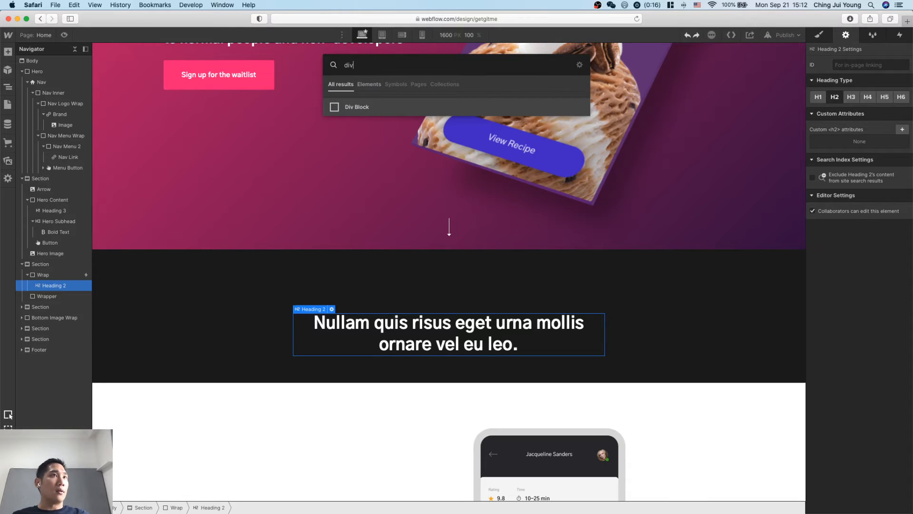
key(Return)
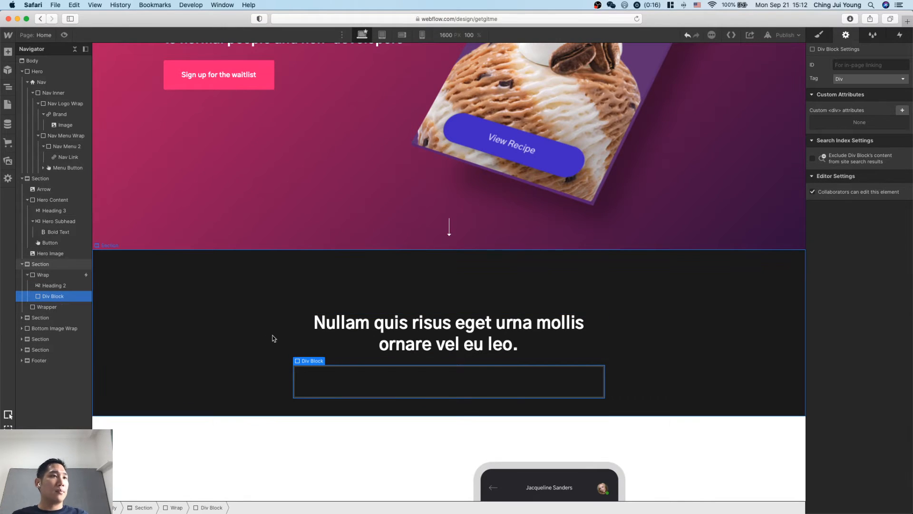
key(super+k)
text(div)
key(Return)
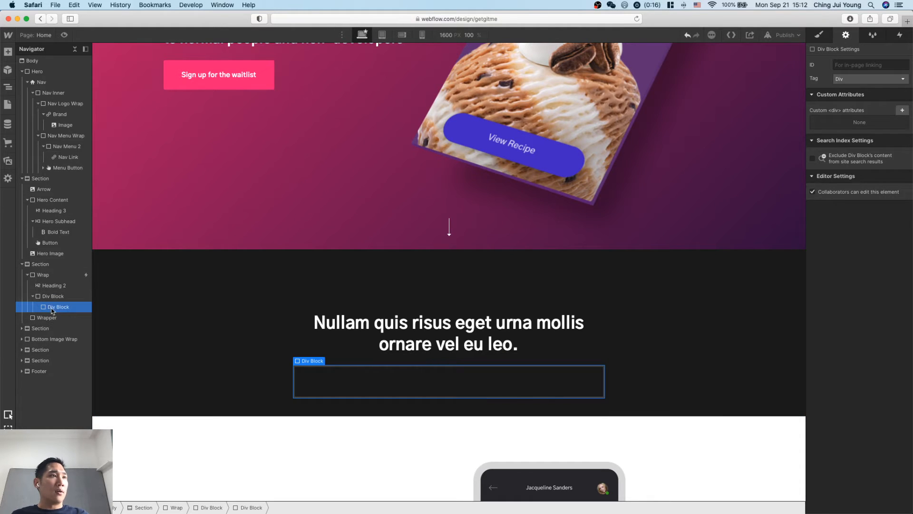
drag(53, 305, 49, 294)
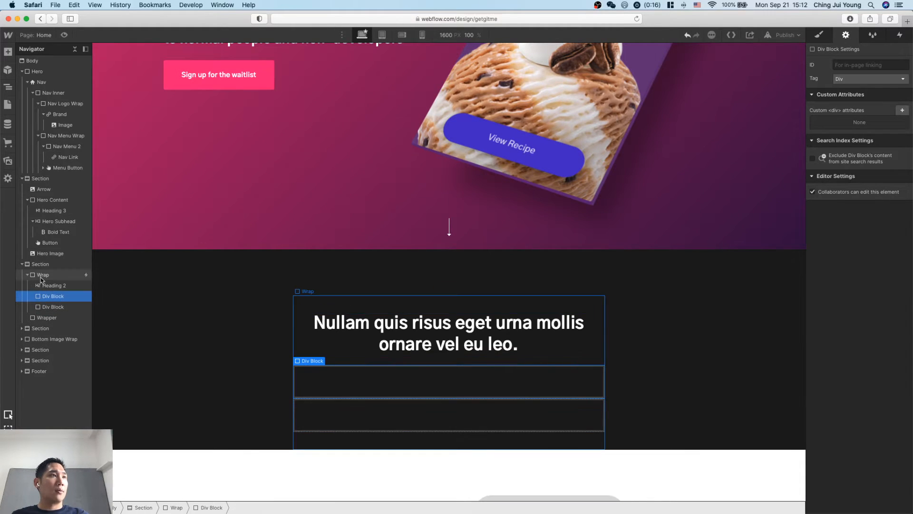
key(super+c)
key(super+v)
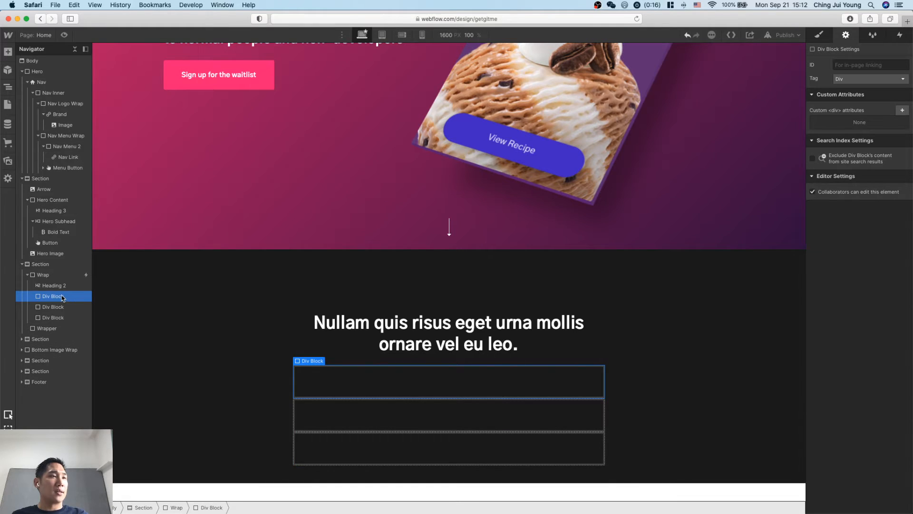
Set the display of the dark section's Wrap to Flex.
click(56, 275)
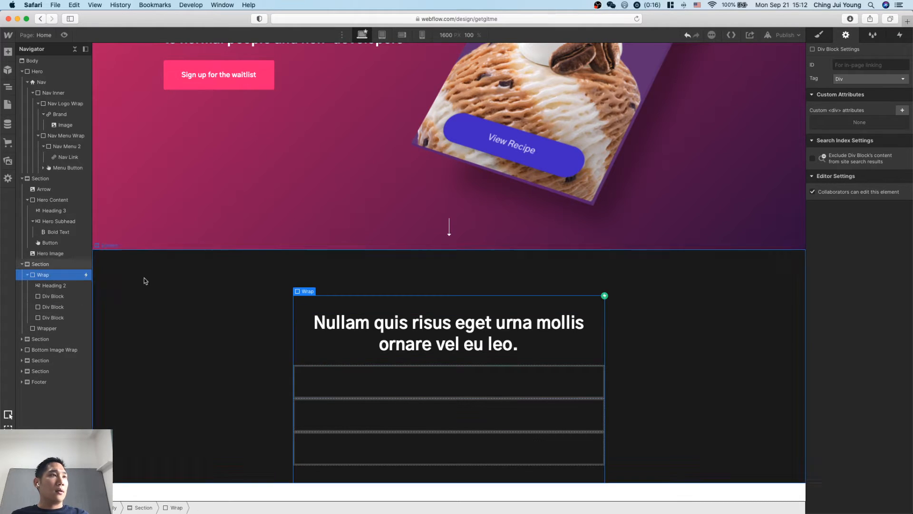
click(820, 31)
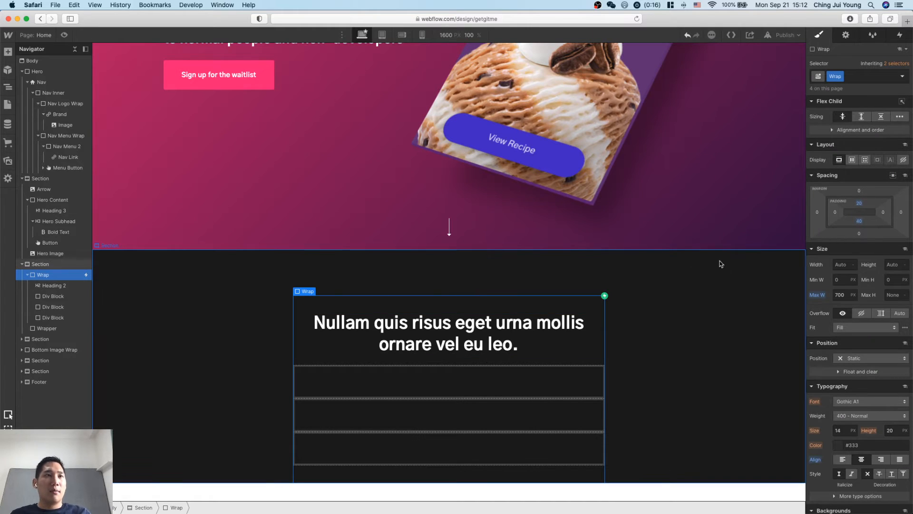
click(852, 161)
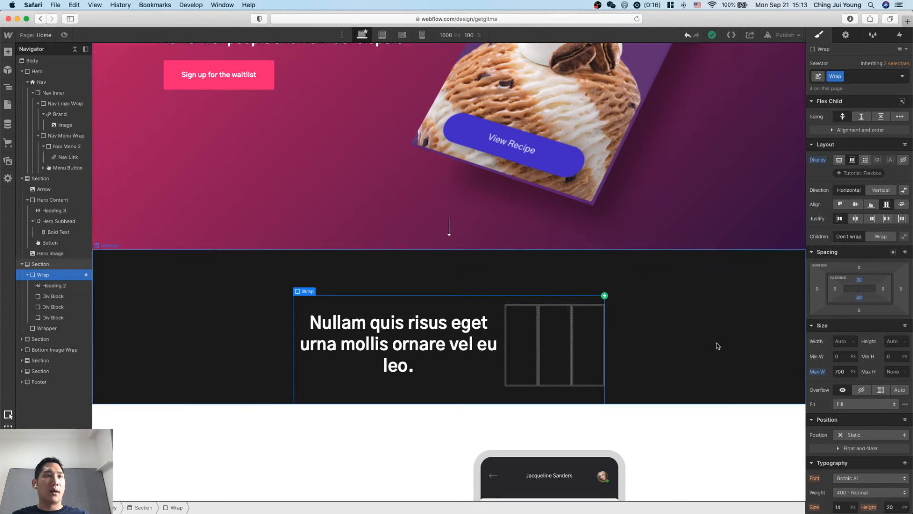
Move Heading 2 into the first div block of the Wrap.
click(425, 349)
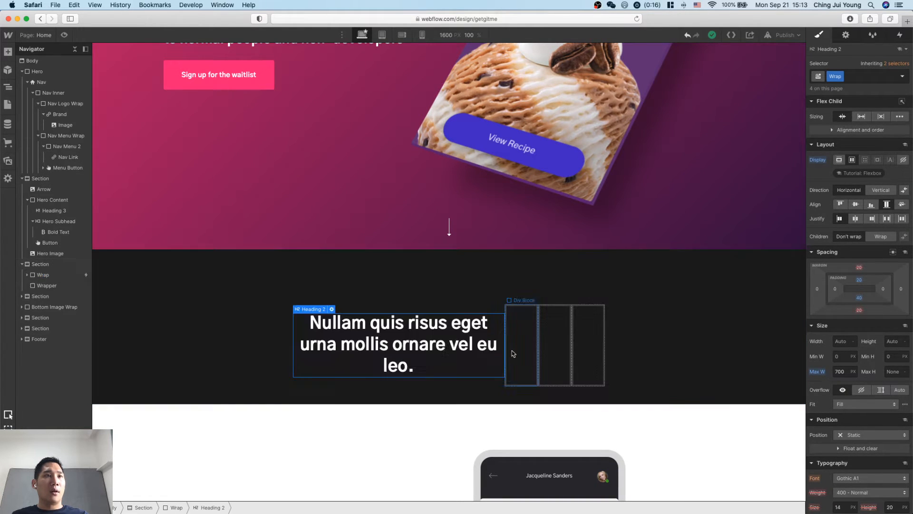
drag(373, 342, 531, 361)
click(668, 364)
Replace the heading text with the first Step 5 problem question from Notion, "Are you tired of copying and pasting Github issues...".
double_click(442, 346)
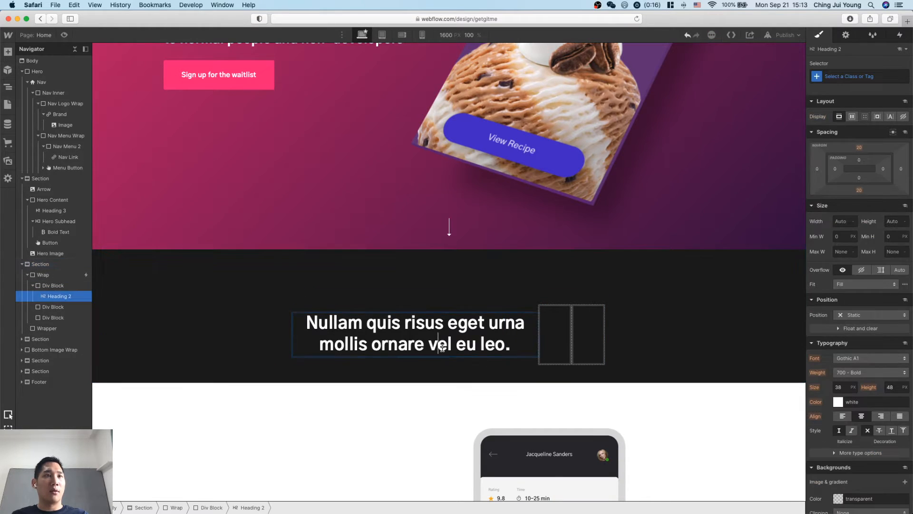
key(ctrl+Up)
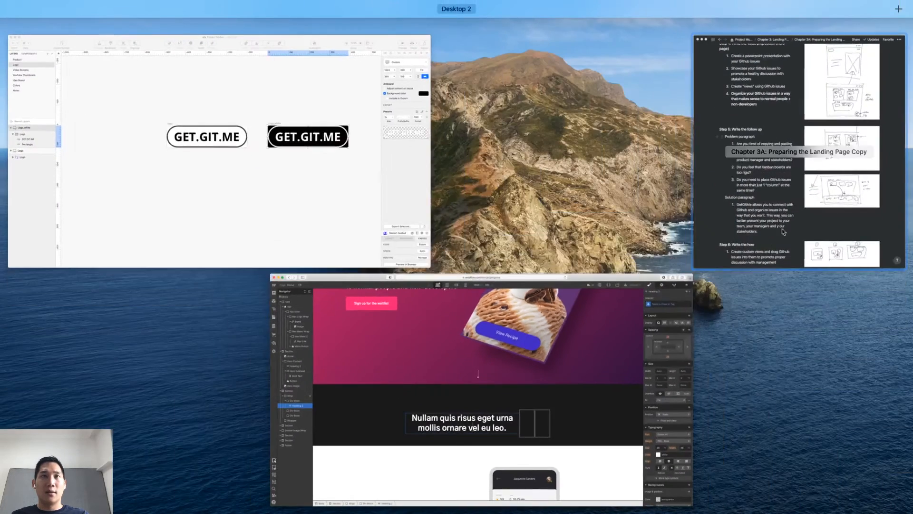
click(771, 233)
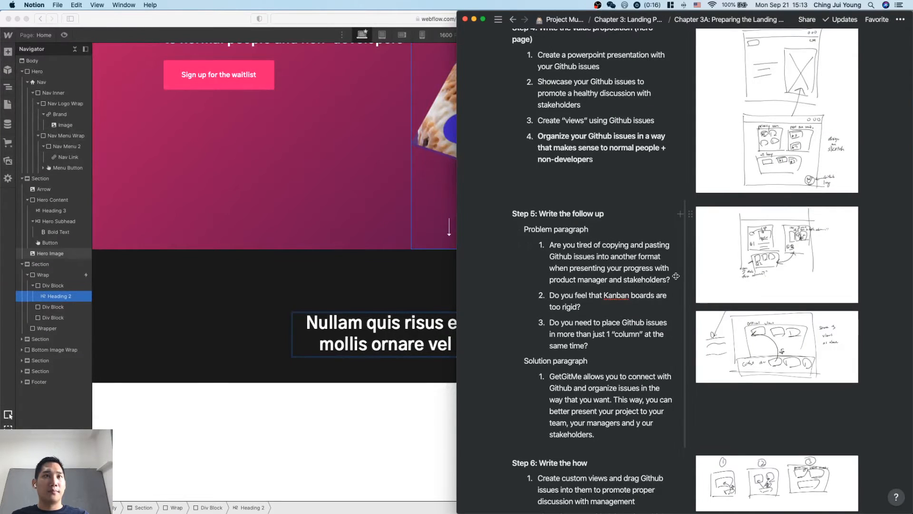
drag(669, 281, 542, 249)
key(super+c)
key(super+Tab)
double_click(393, 328)
key(super+a)
key(super+v)
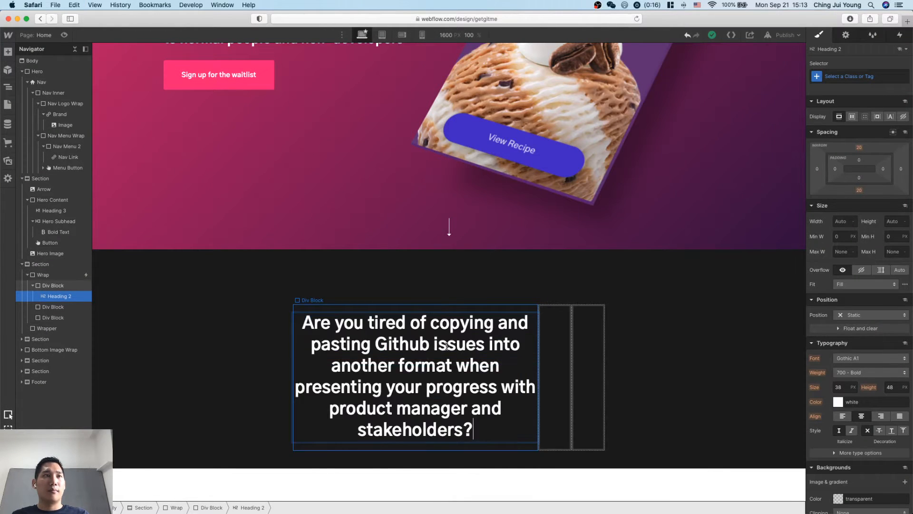
click(652, 312)
Copy the second Step 5 problem question, "Do you feel that Kanban boards are too rigid?", from Notion and return to Webflow.
key(ctrl+Up)
click(761, 187)
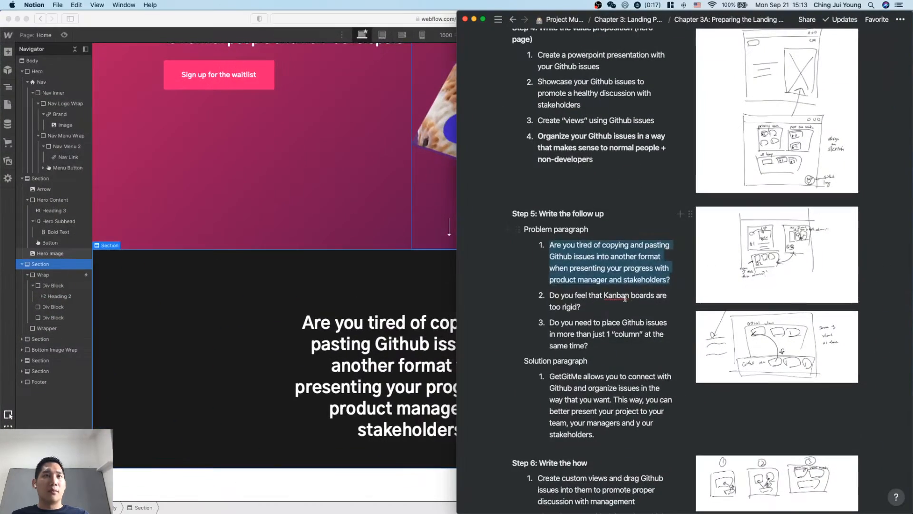
drag(602, 313, 546, 296)
key(super+c)
key(super+Tab)
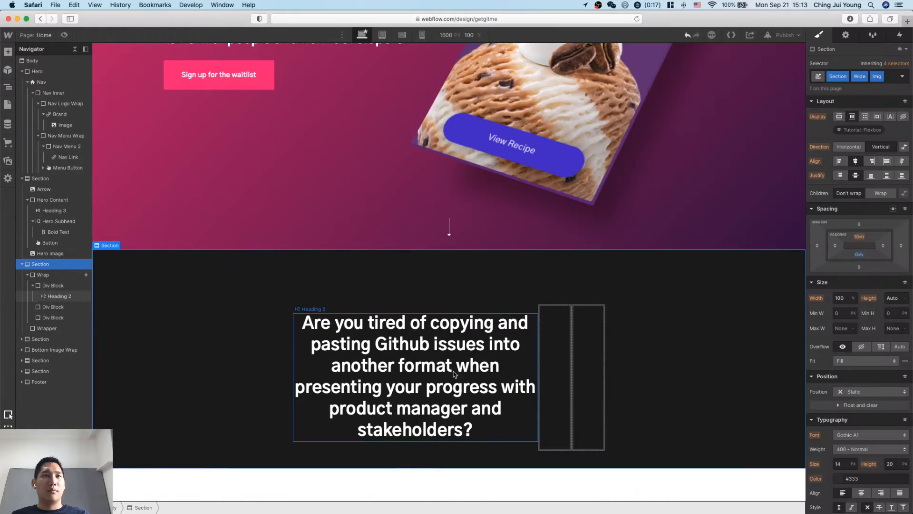
Duplicate the first question's Heading 2 into the second and third div blocks of the dark section's Wrap.
click(563, 378)
click(473, 383)
key(super+c)
click(555, 373)
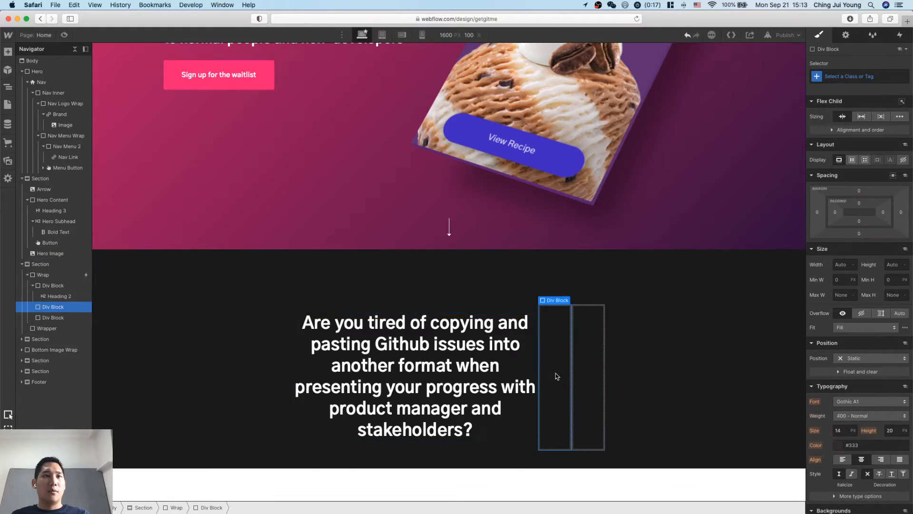
key(super+v)
scroll(627, 397, down, 1)
Replace the second div block's heading text with "Do you feel that Kanban boards are too rigid?" from Notion.
key(ctrl+Up)
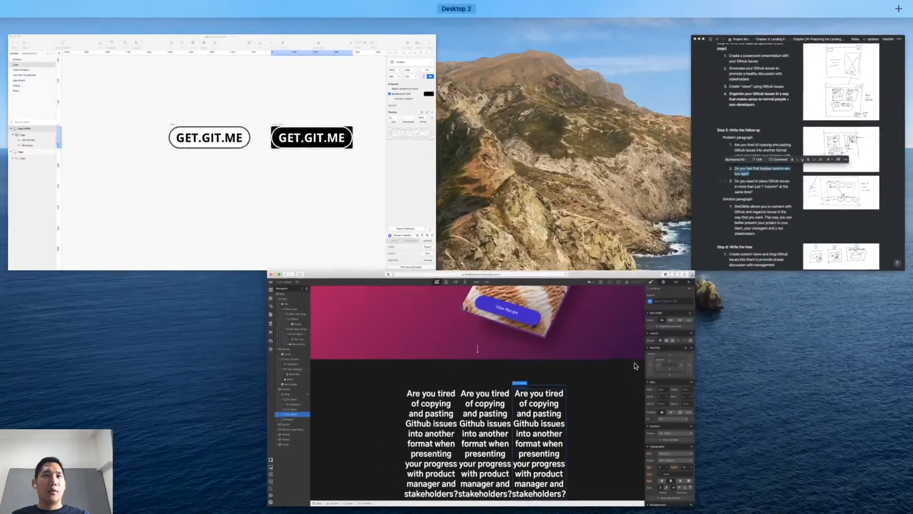
click(711, 197)
key(super+c)
click(400, 333)
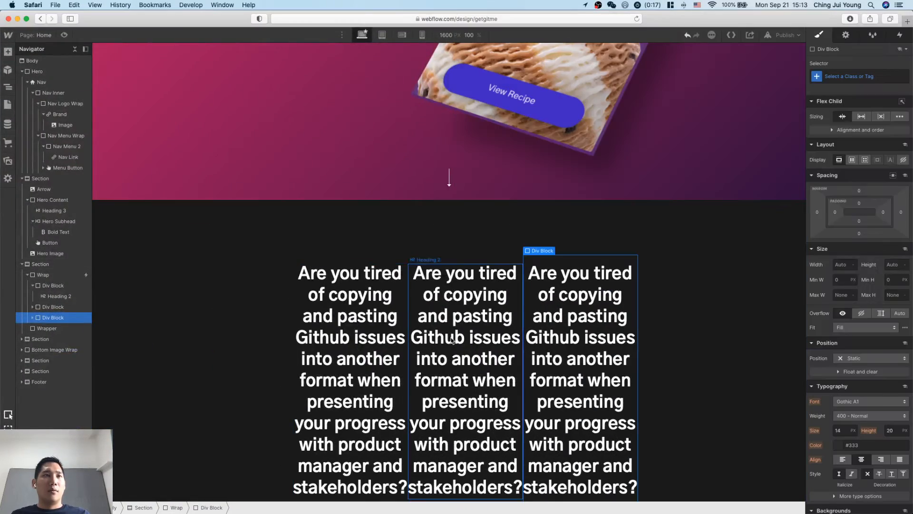
double_click(455, 339)
key(super+a)
key(super+v)
Replace the third div block's heading text with Notion's third question, "Do you need to place Github issues in more than just 1 “column” at the same time?".
key(ctrl+Up)
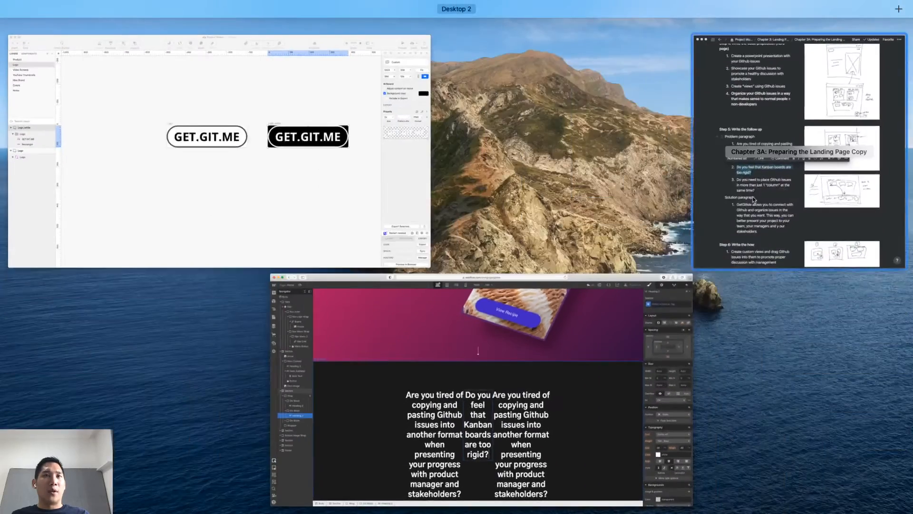
click(751, 198)
drag(590, 346, 545, 323)
key(super+c)
click(401, 349)
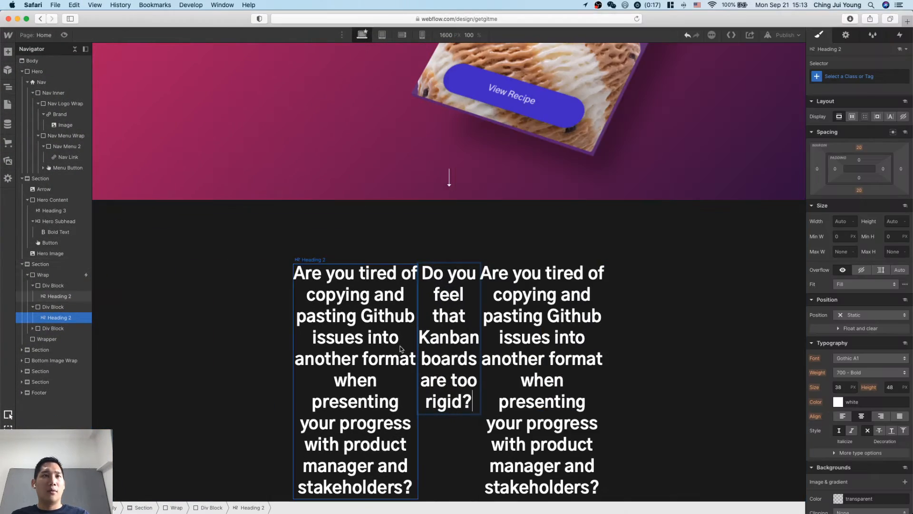
double_click(566, 359)
key(super+v)
key(super+a)
key(super+v)
scroll(627, 379, down, 2)
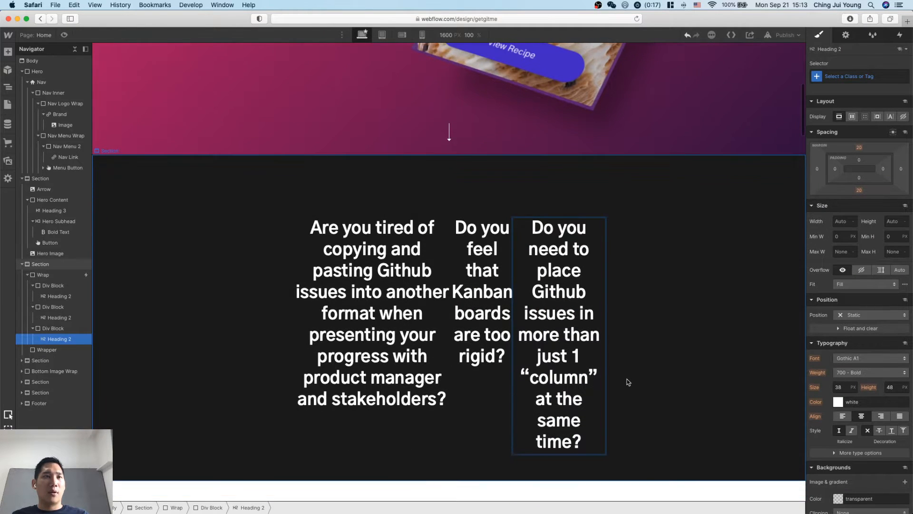
click(645, 374)
Try heading types H5 and H3 on the first question and set it to H4.
click(448, 296)
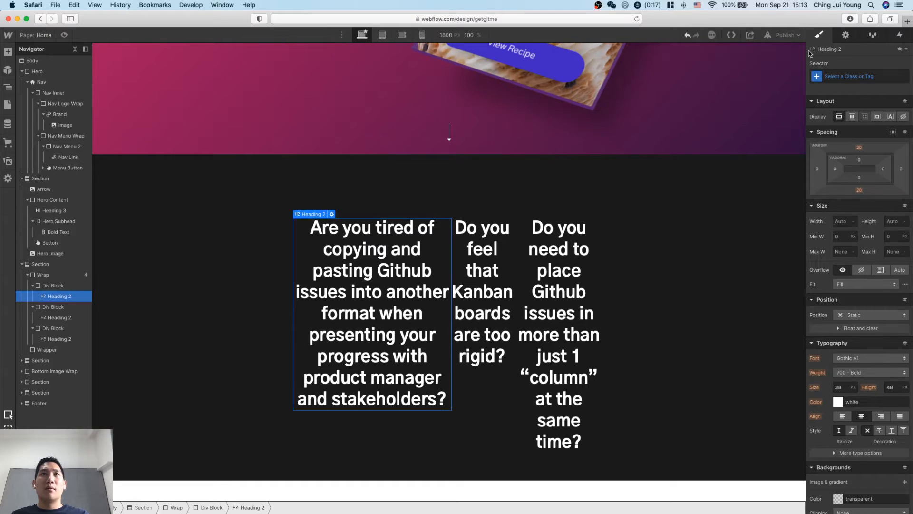
click(903, 49)
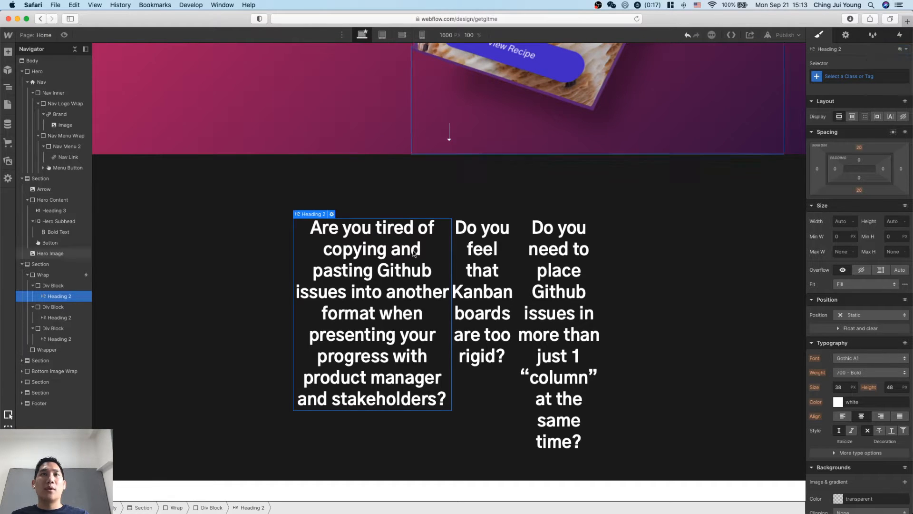
click(332, 214)
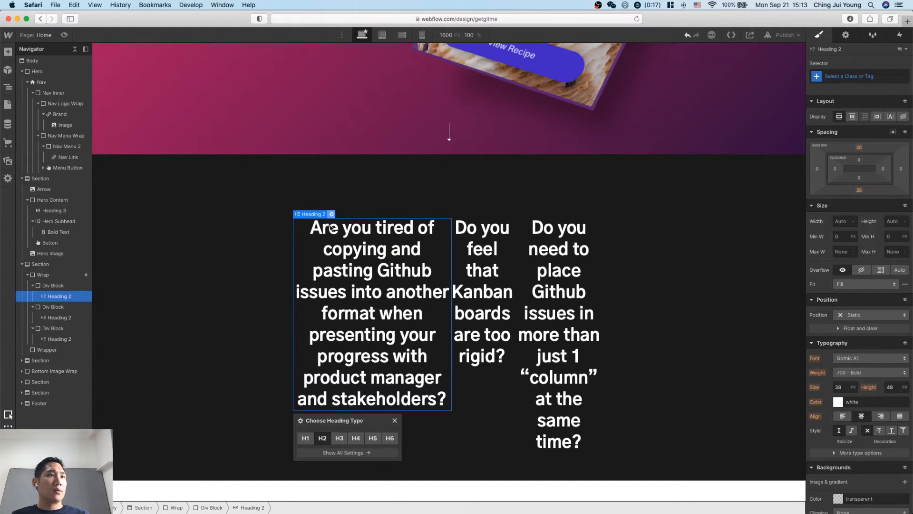
click(373, 438)
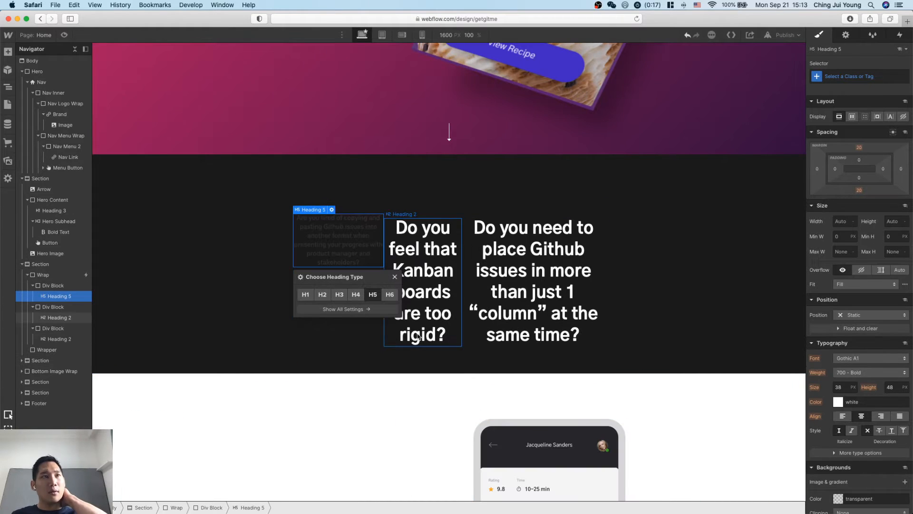
click(356, 294)
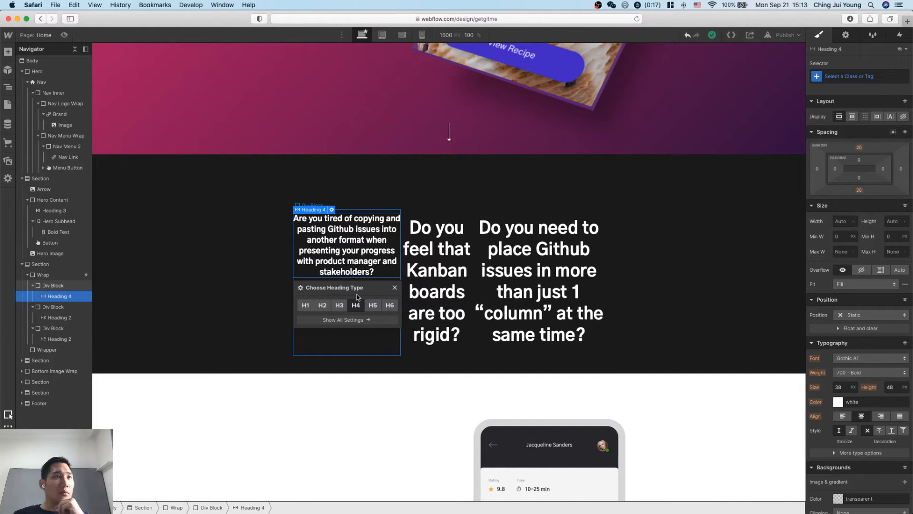
click(339, 306)
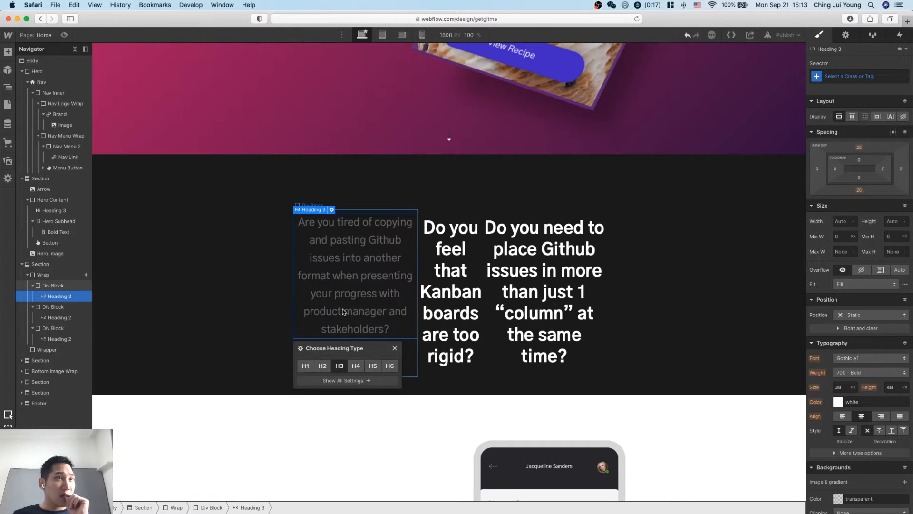
click(323, 365)
click(355, 438)
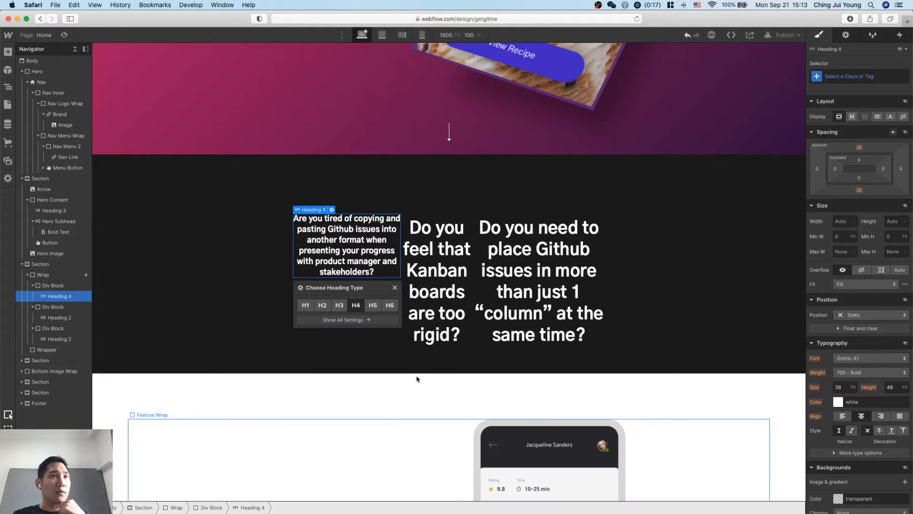
Change the second and third question headings to heading type H4.
click(425, 239)
click(440, 214)
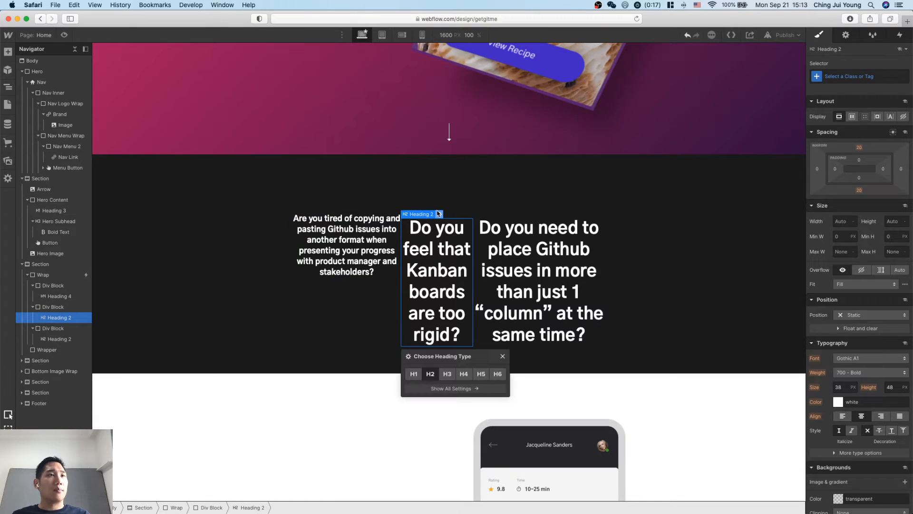
click(467, 375)
click(528, 286)
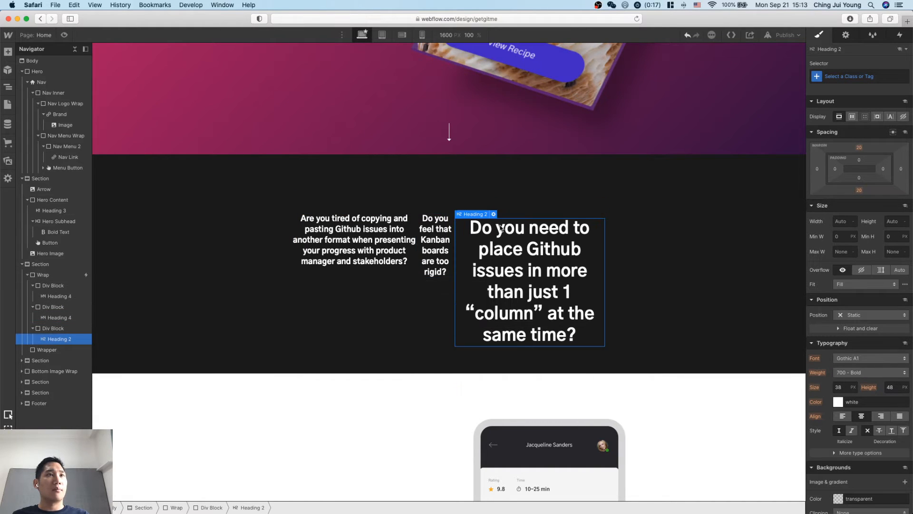
click(494, 214)
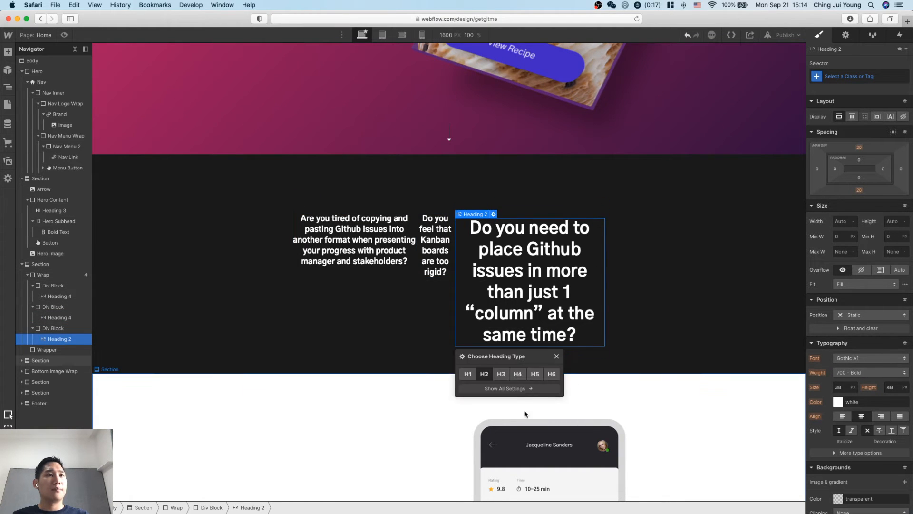
click(518, 374)
click(659, 250)
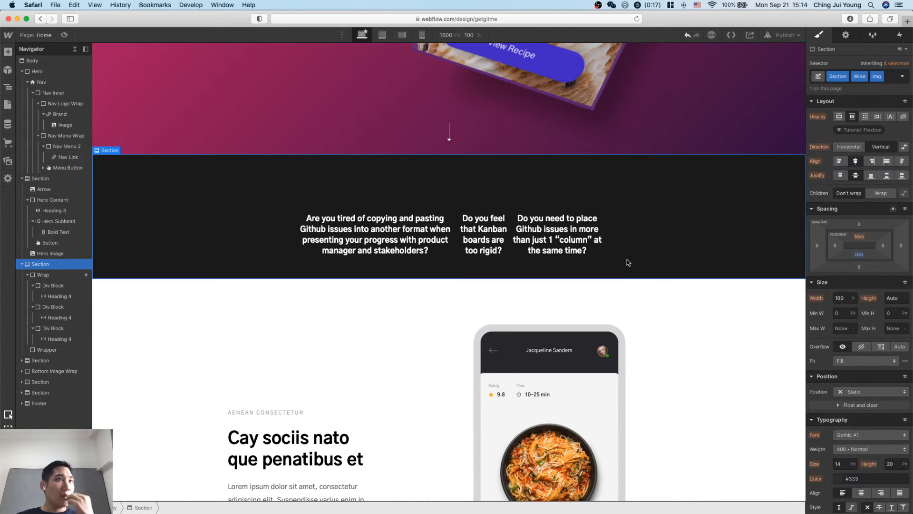
Give the first question's heading left and right margins of 80 px.
click(347, 204)
click(356, 238)
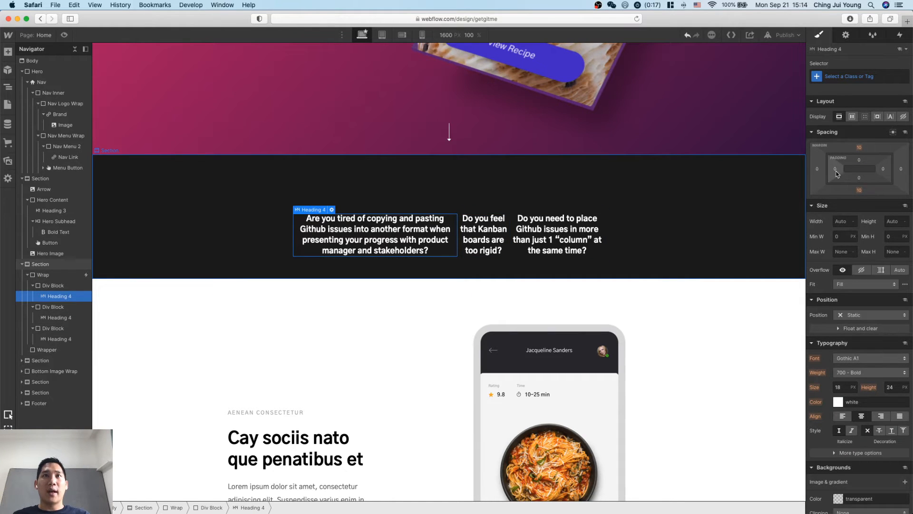
drag(816, 171, 748, 175)
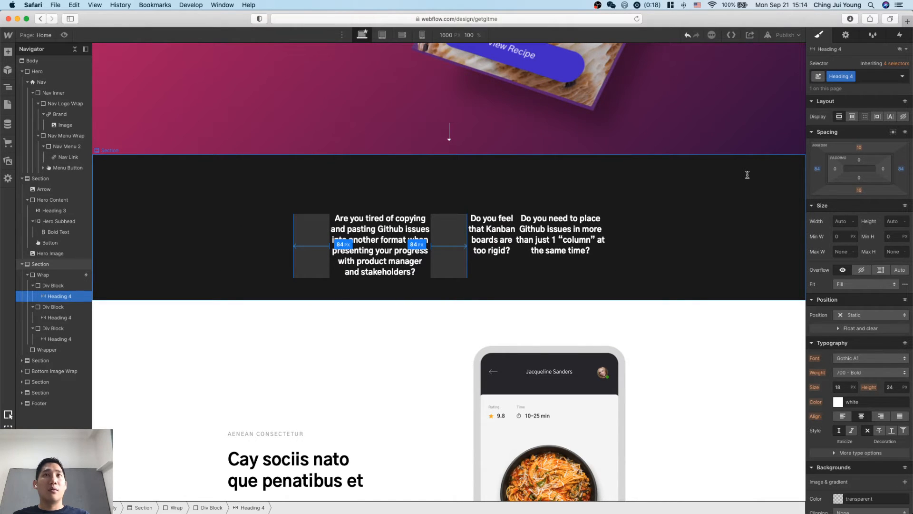
drag(748, 175, 748, 175)
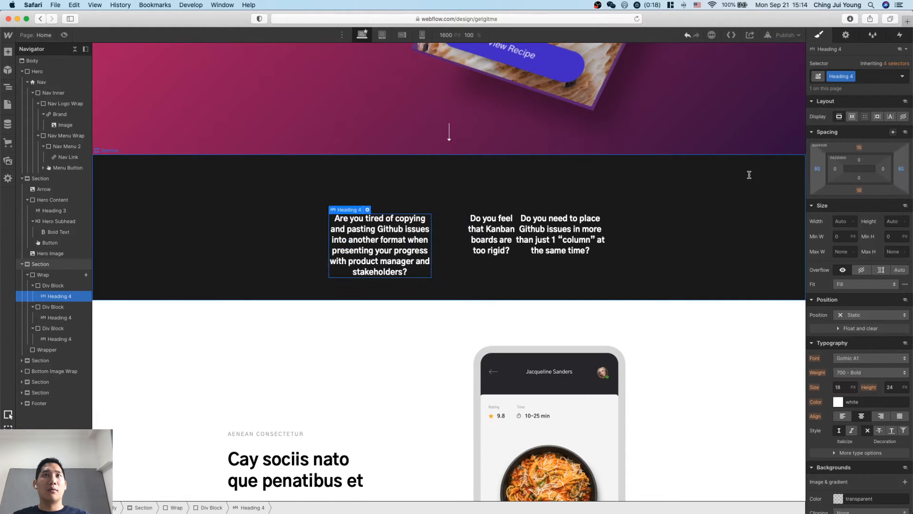
Set the horizontal justification of the dark section's Wrap to center.
click(735, 239)
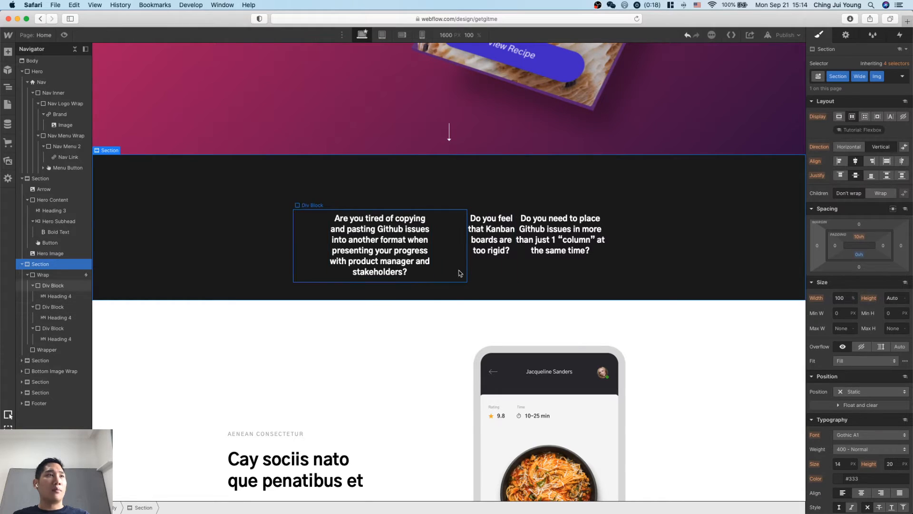
click(457, 270)
click(47, 274)
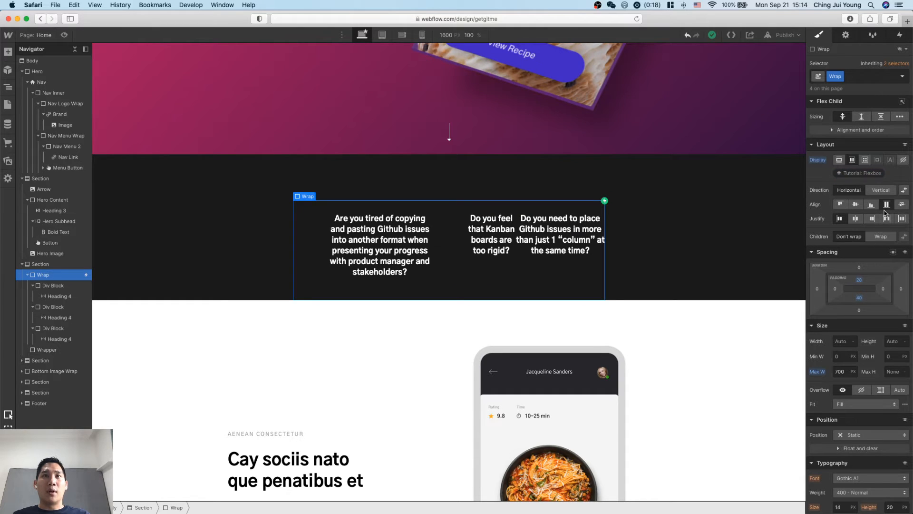
click(855, 219)
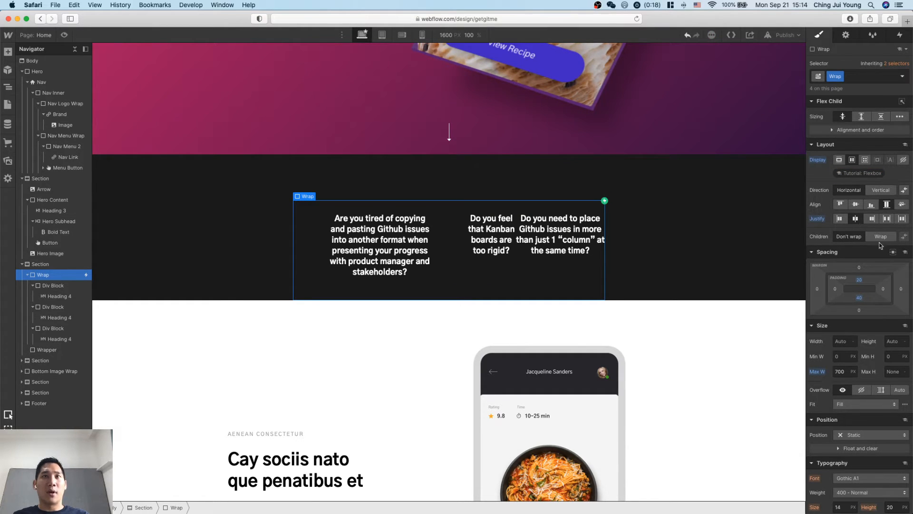
Try resetting the Wrap's maximum width and undo the reset.
scroll(861, 309, down, 2)
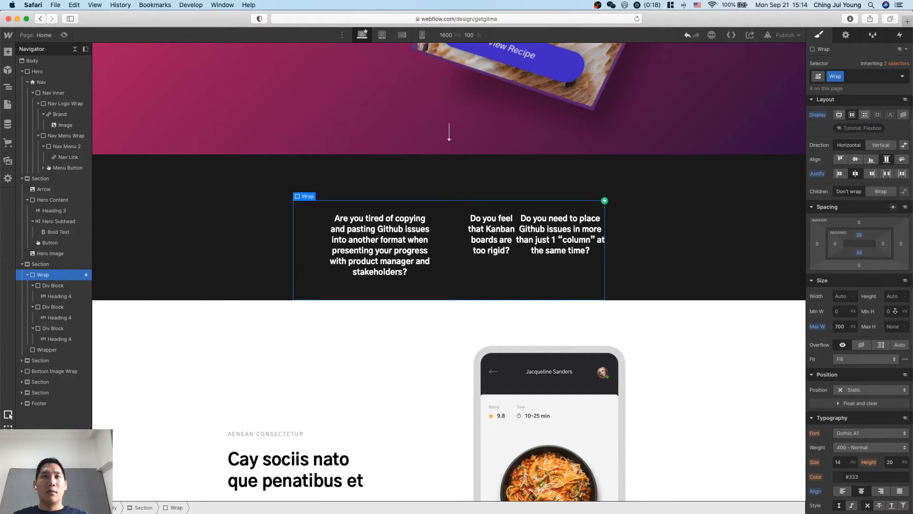
click(818, 328)
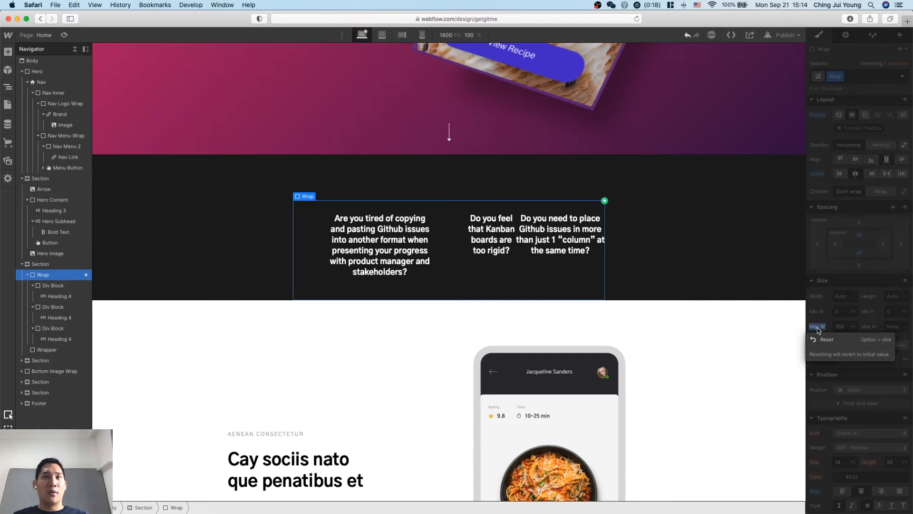
alt+click(819, 330)
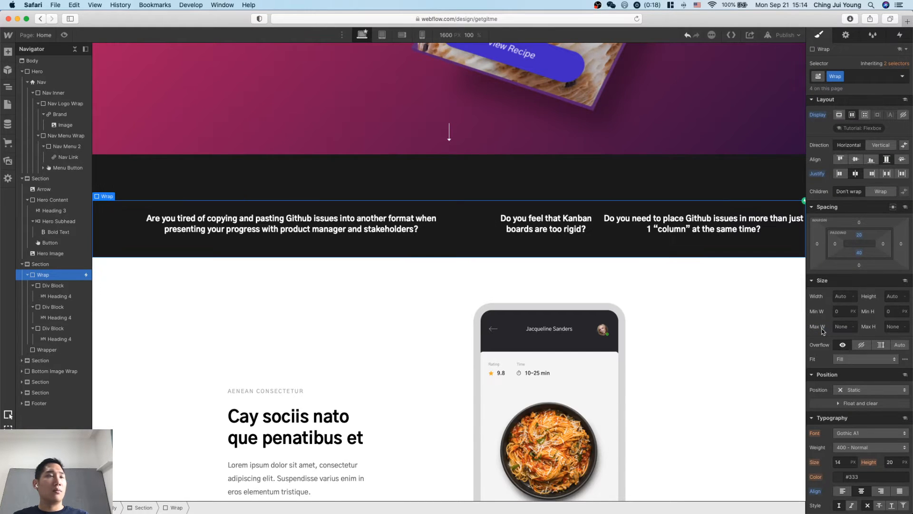
key(super+z)
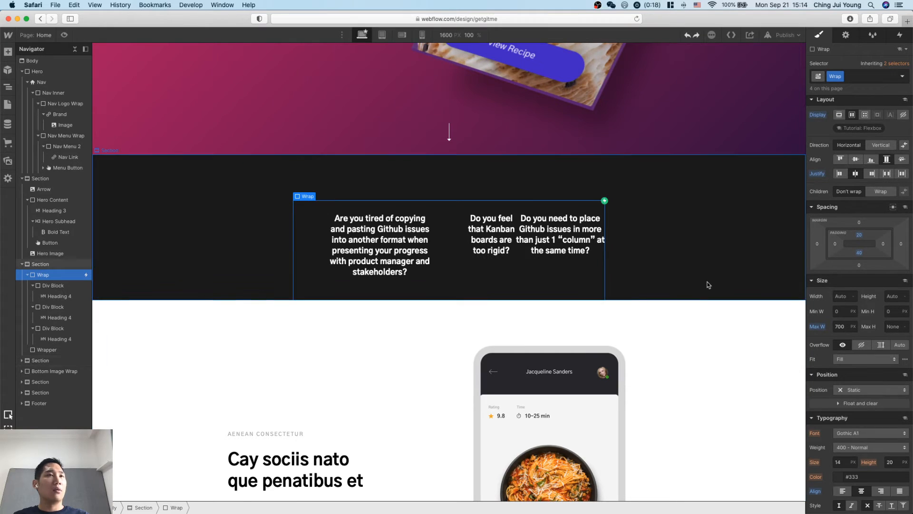
click(679, 395)
click(706, 274)
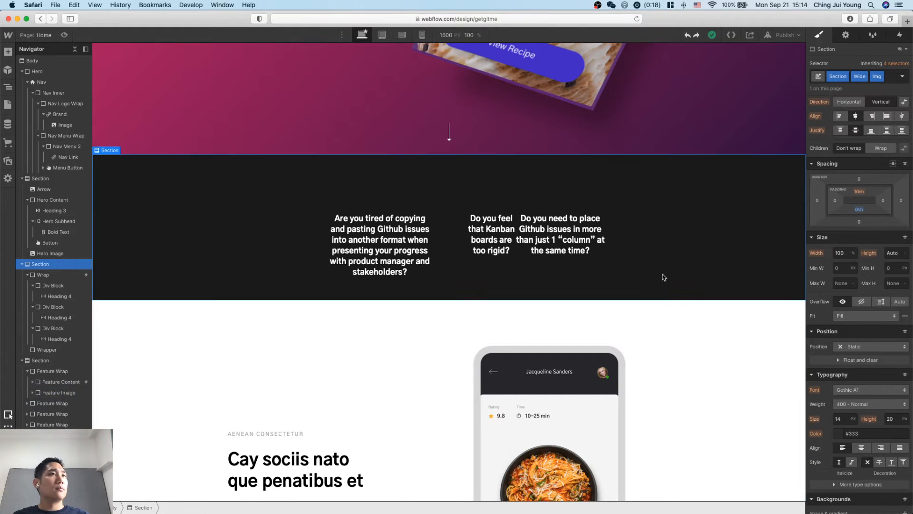
click(492, 238)
click(389, 249)
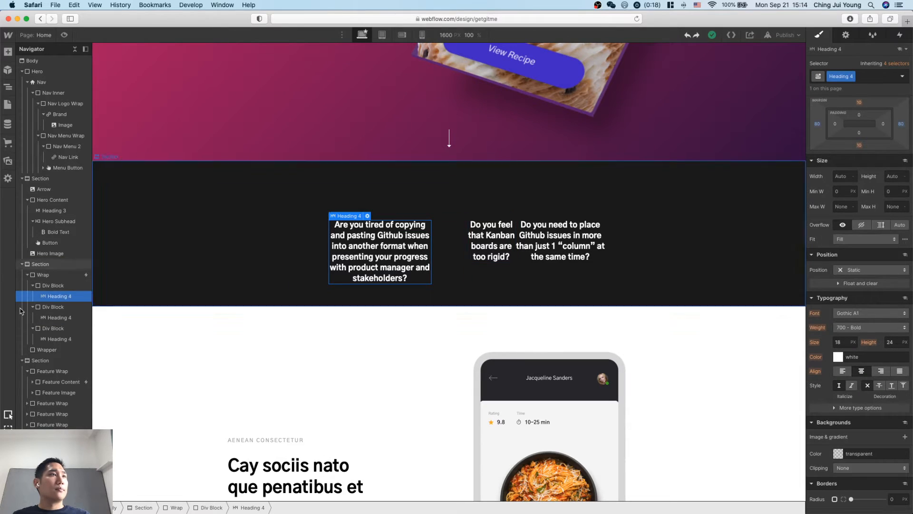
click(55, 286)
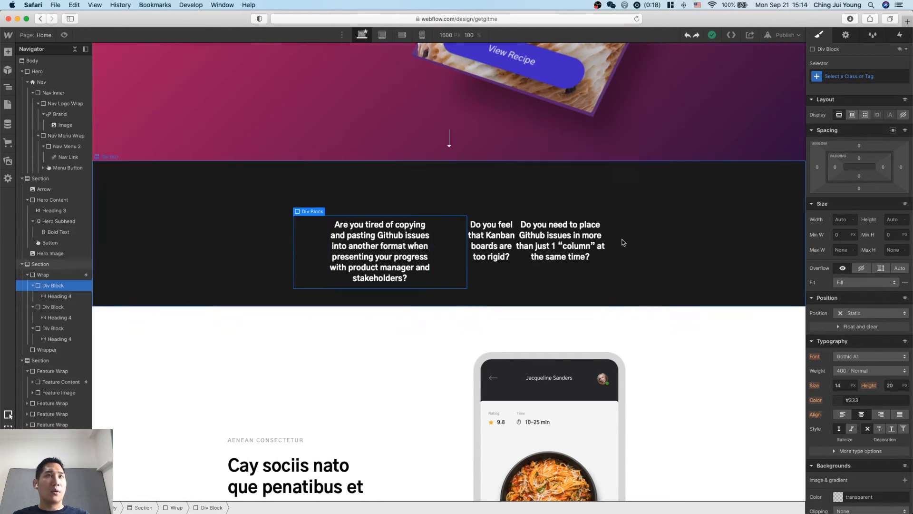
scroll(623, 228, up, 1)
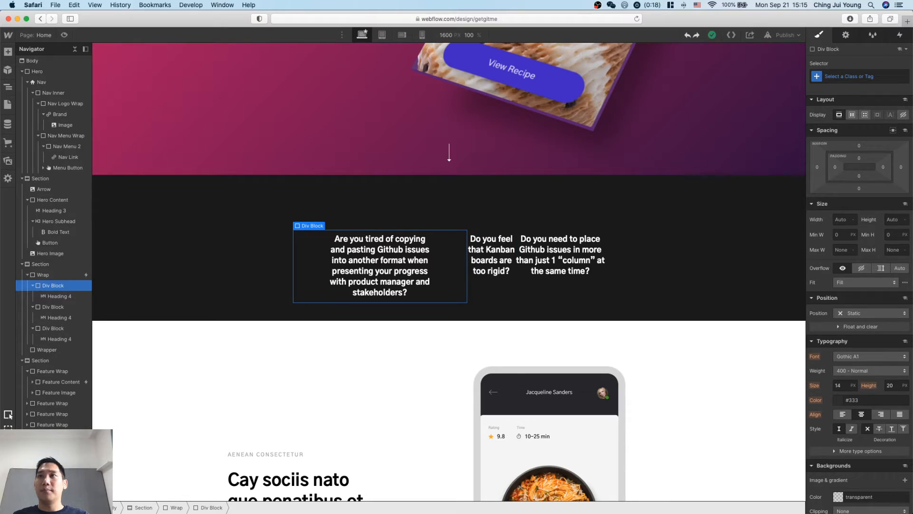
Check the Step 5 problem paragraph in Notion and return to the Webflow page.
key(ctrl+Up)
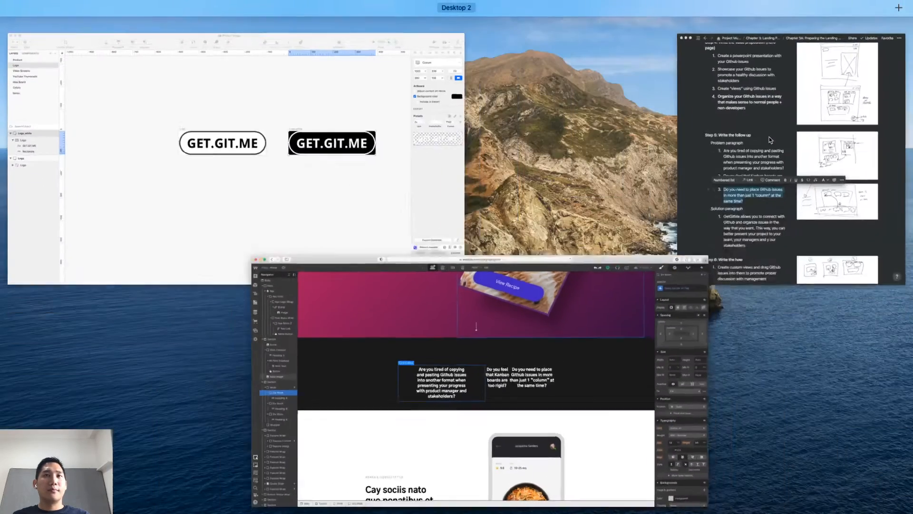
click(770, 137)
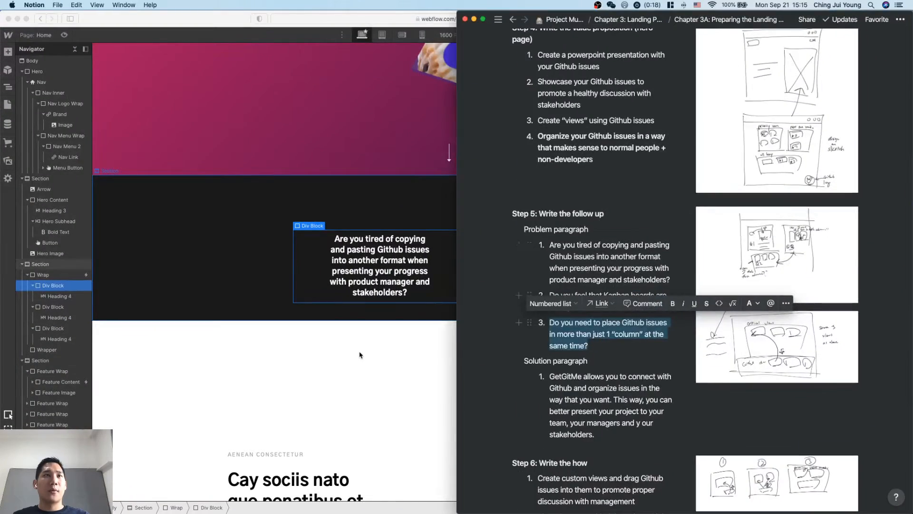
click(359, 355)
Create a class named "problem div" on the div block holding the first question.
click(844, 76)
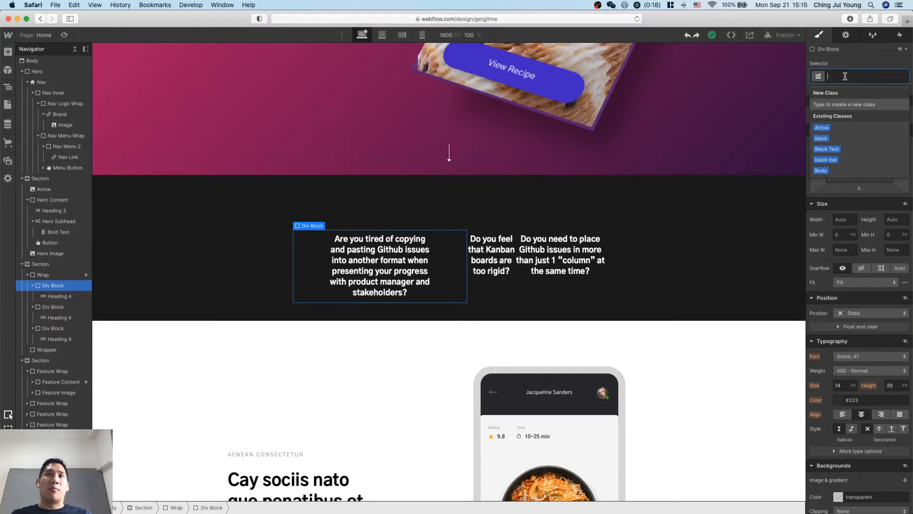
text(probl)
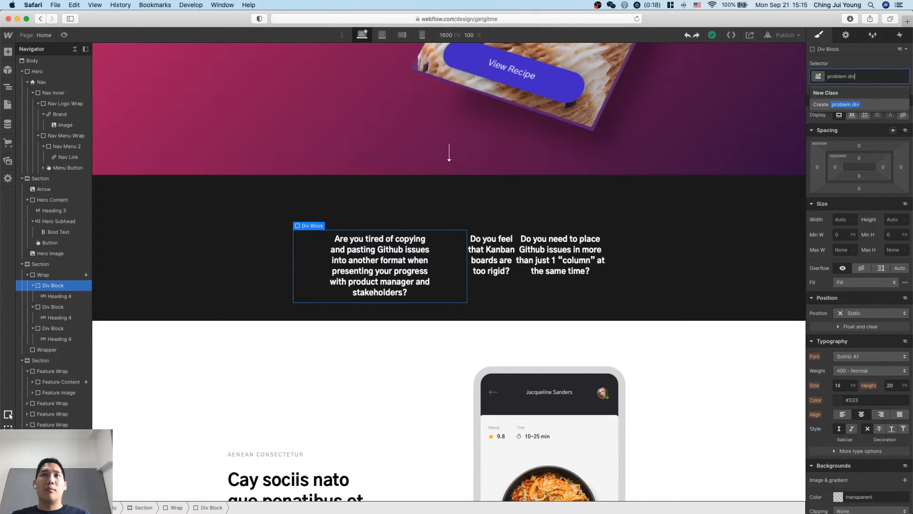
text(em div)
key(Return)
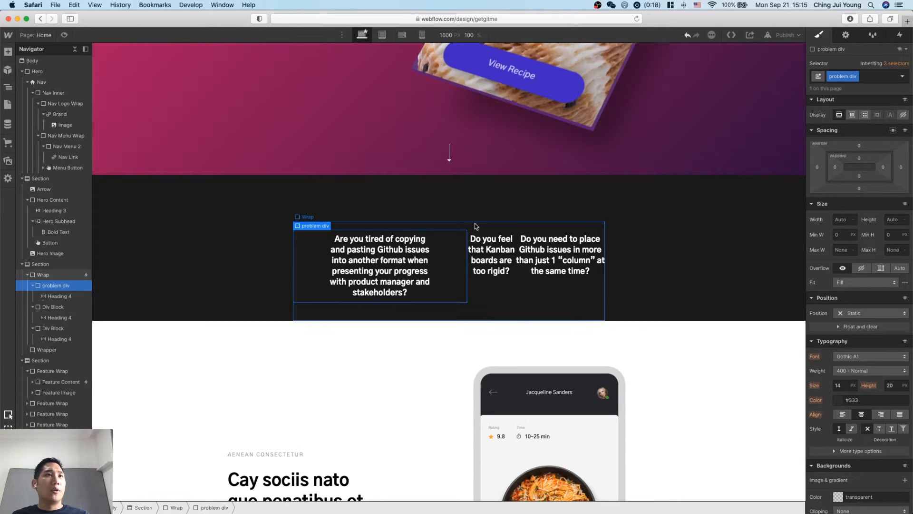
Apply the existing "problem div" class to the div blocks of the second and third questions.
click(52, 307)
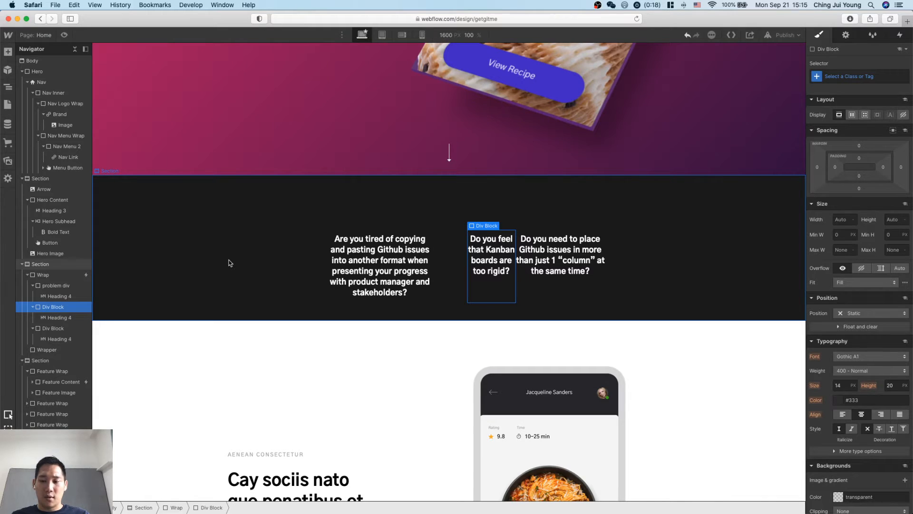
key(super+Return)
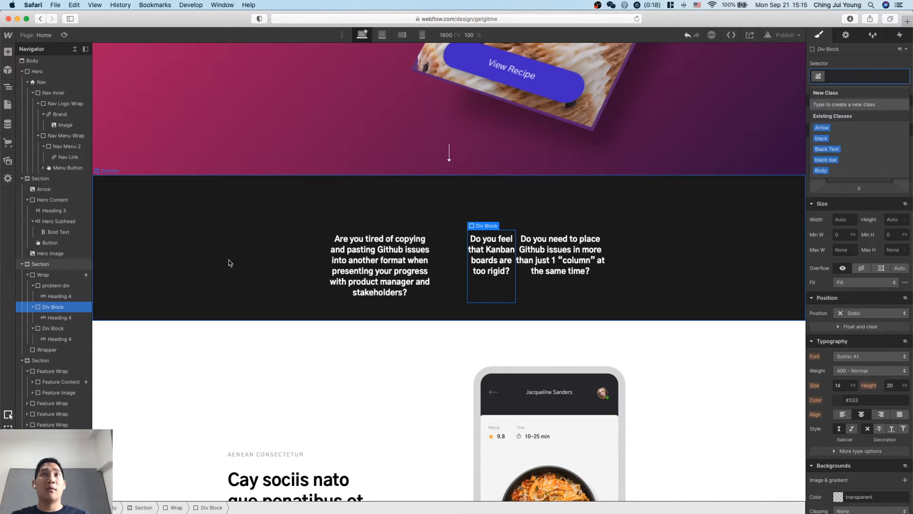
text(problem div)
key(Return)
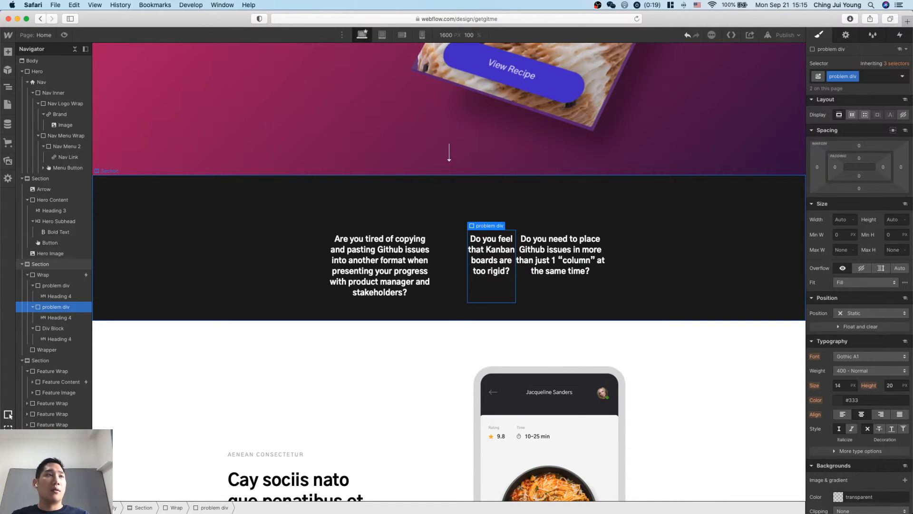
click(68, 331)
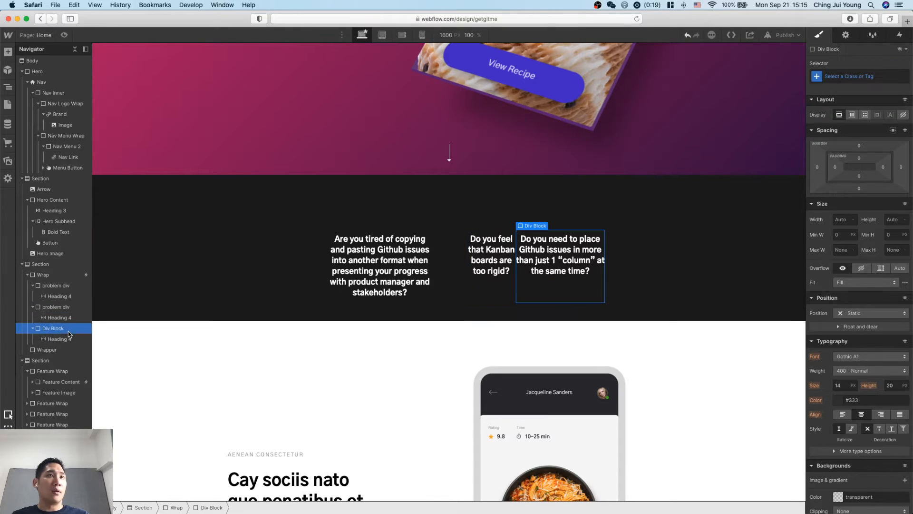
key(super+Return)
text(probl)
key(Return)
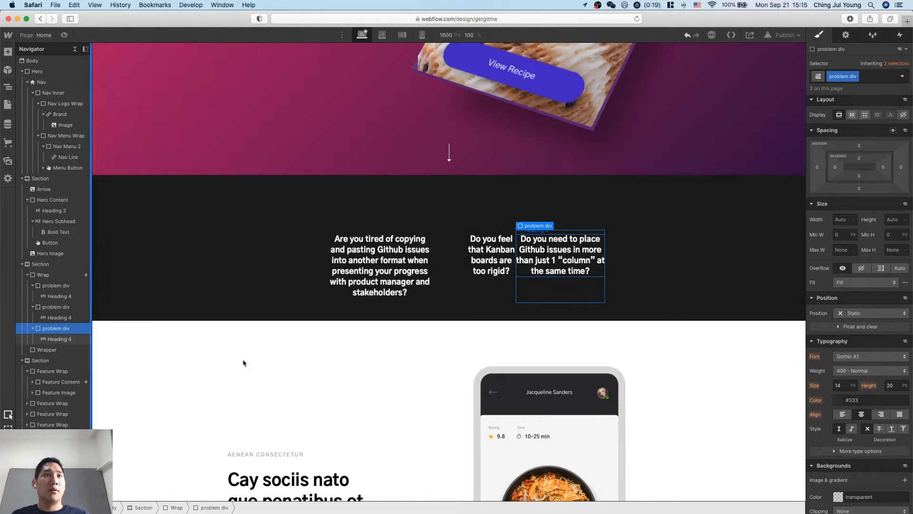
Reset the left margin of the first question's heading.
click(441, 250)
click(419, 251)
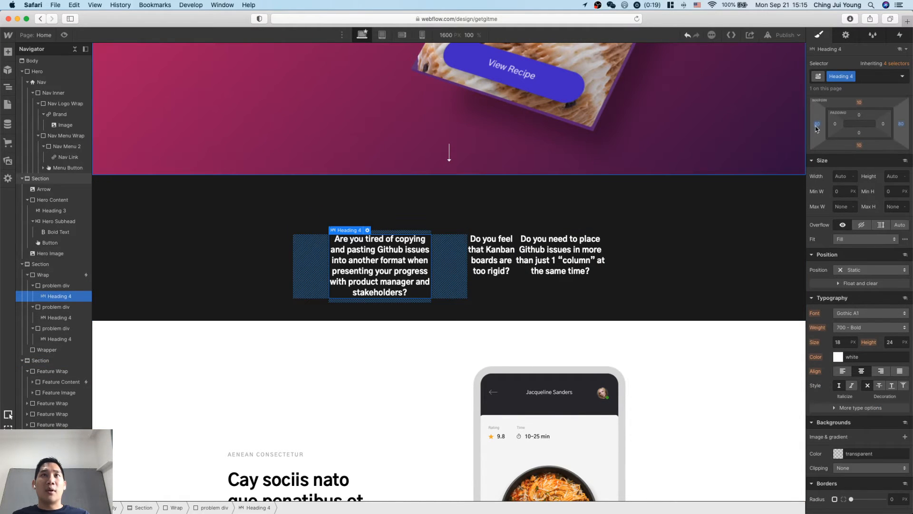
alt+click(818, 124)
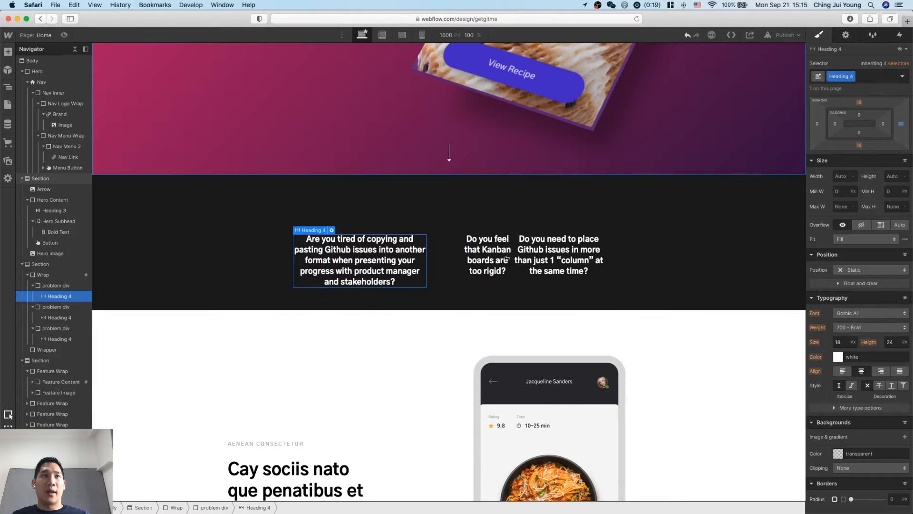
Try left and right margins and centered text alignment on the problem div class, and reset them.
click(67, 287)
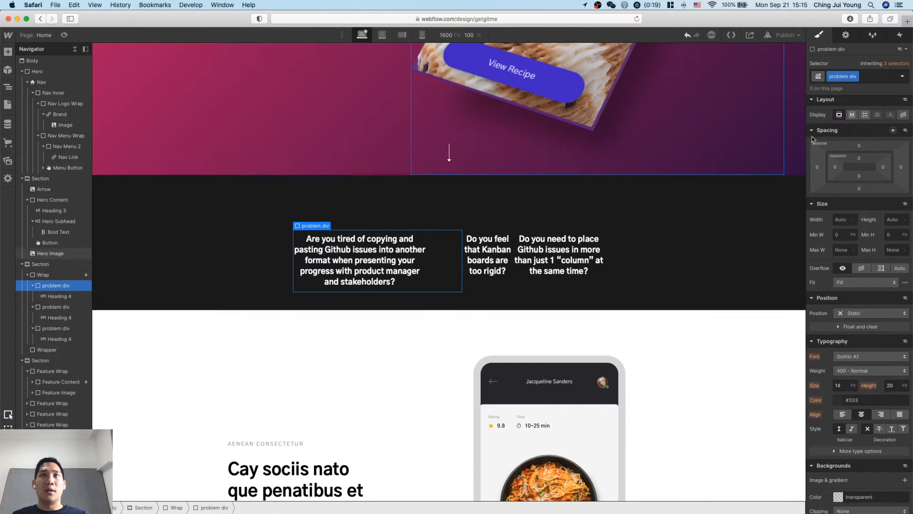
drag(818, 167, 814, 185)
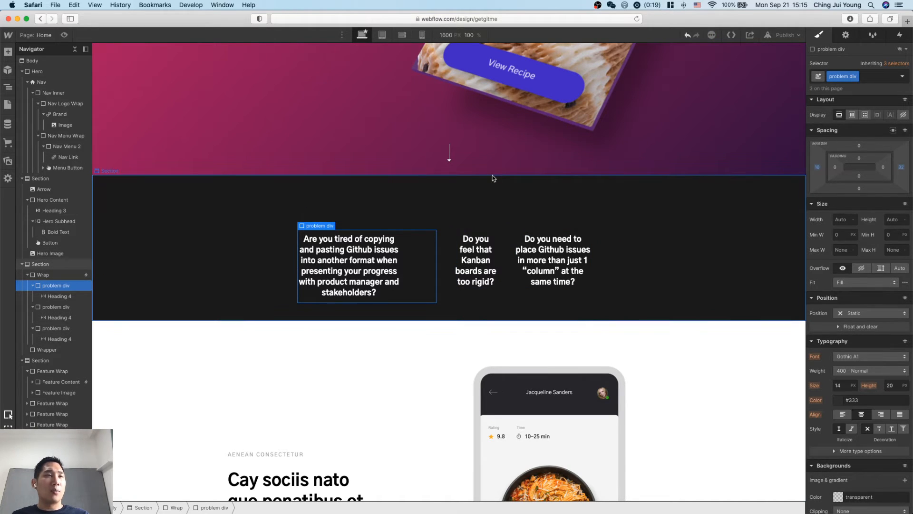
alt+click(818, 168)
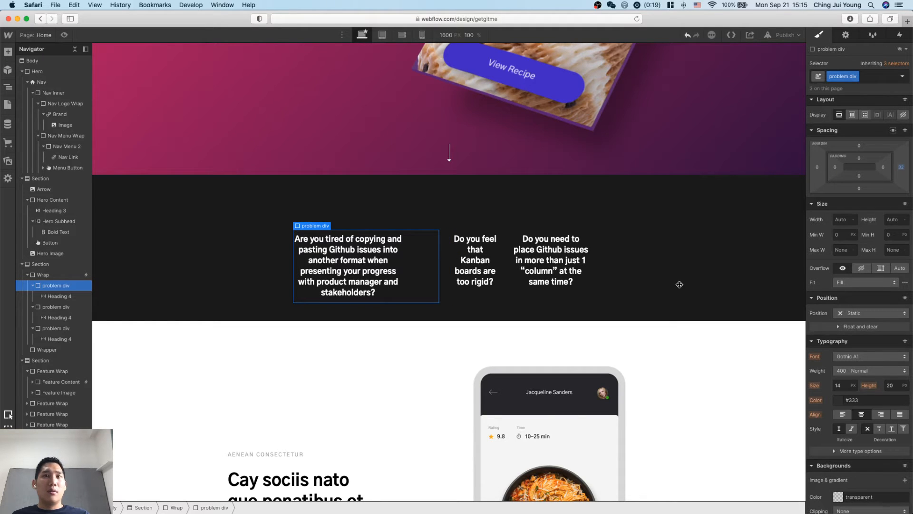
click(862, 415)
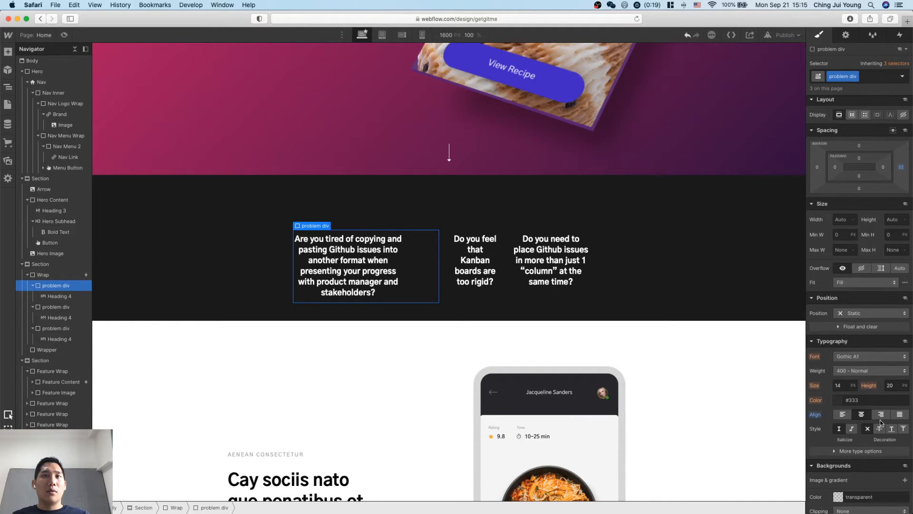
click(59, 297)
click(60, 288)
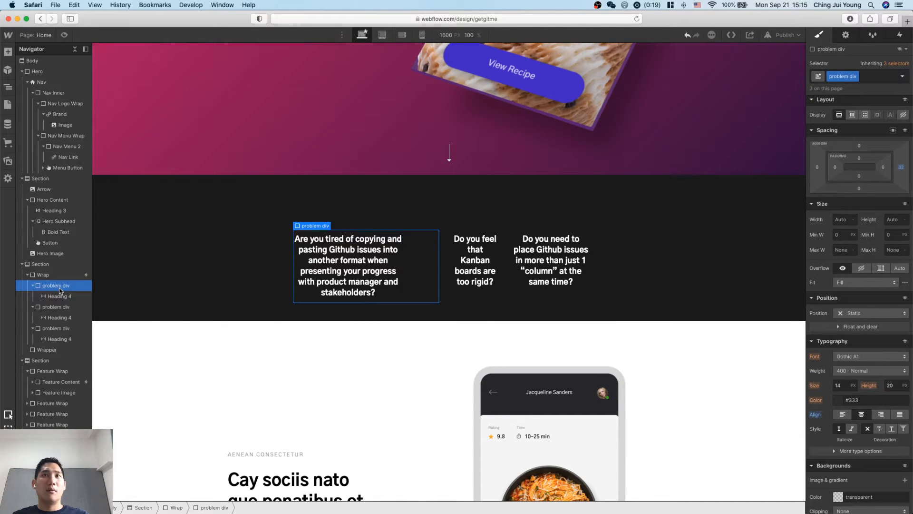
alt+click(901, 170)
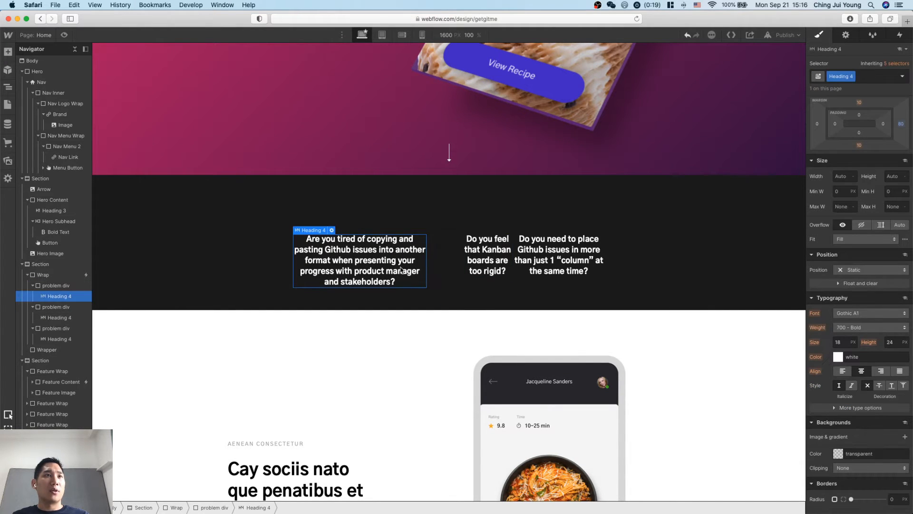
click(508, 291)
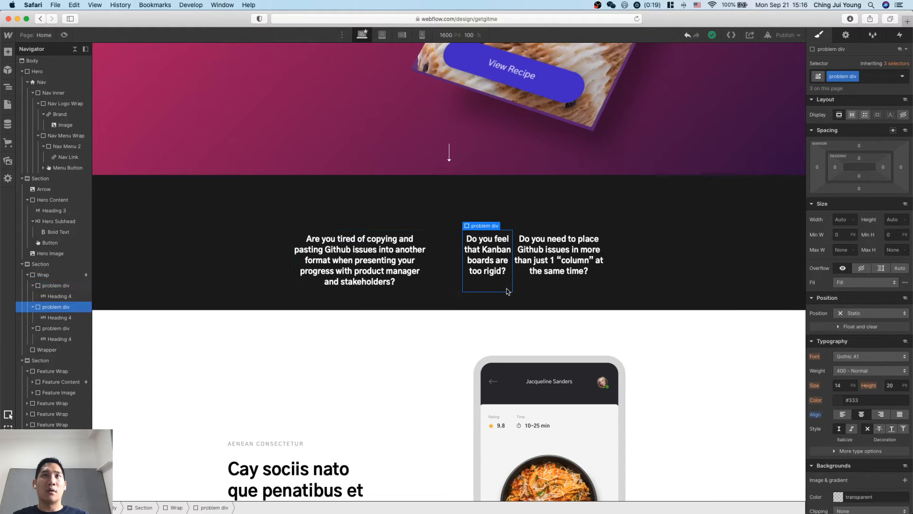
click(459, 288)
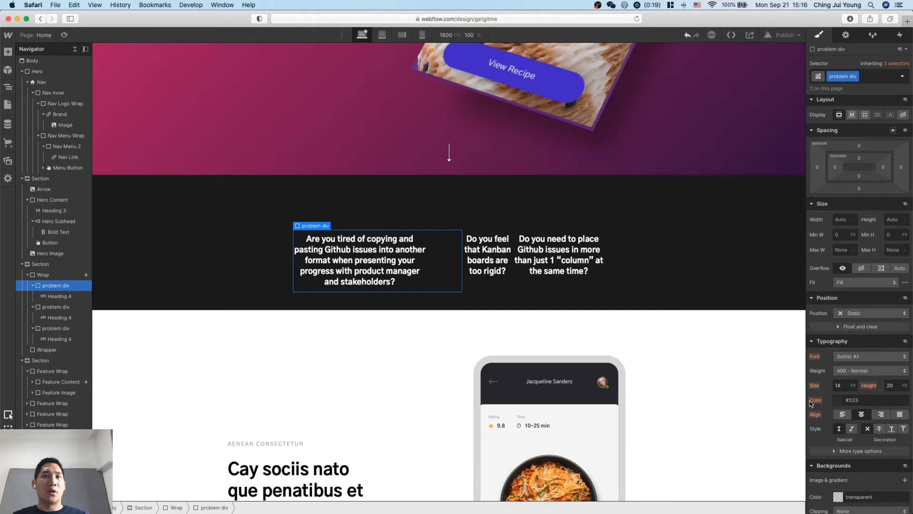
Reset the right margin of the first question's heading.
click(395, 250)
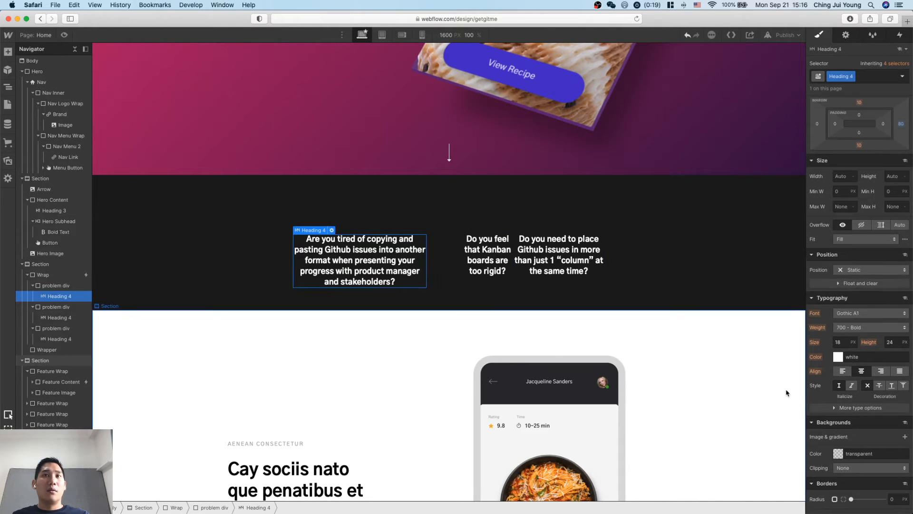
alt+click(901, 124)
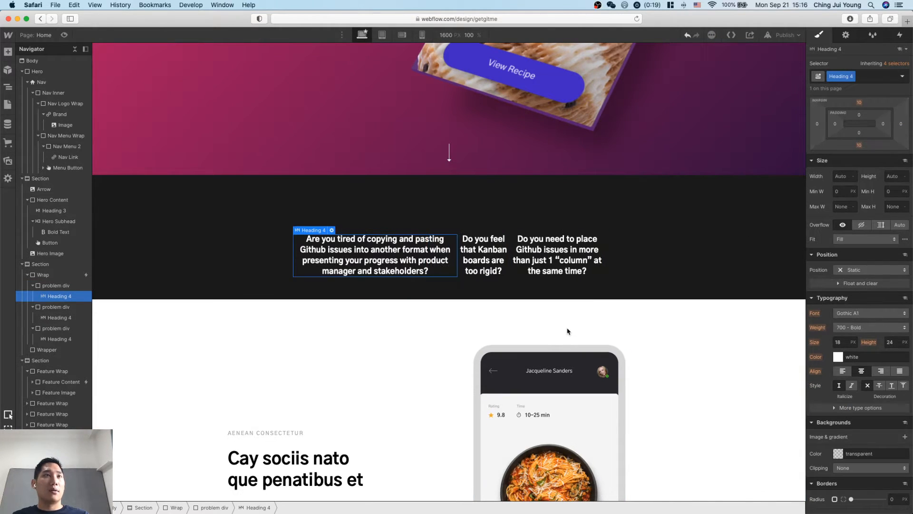
Try the flex display on the problem div class and return it to block.
click(452, 280)
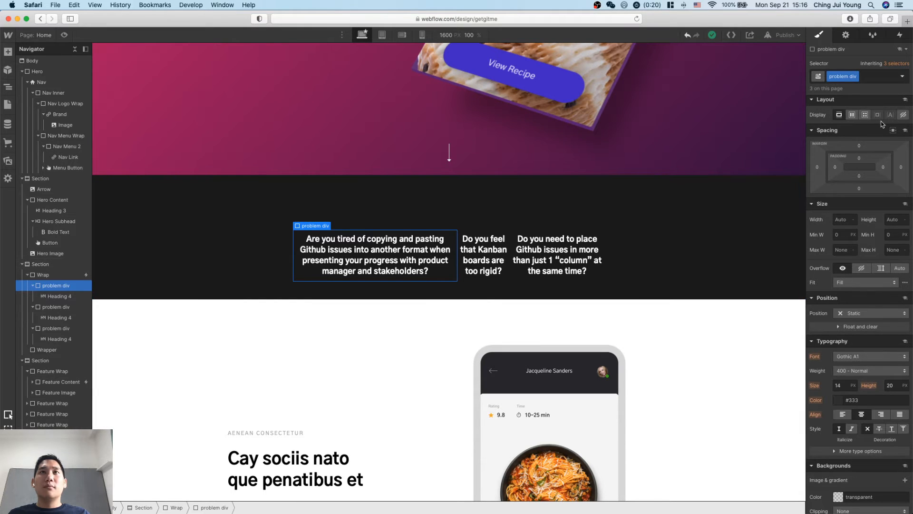
click(853, 116)
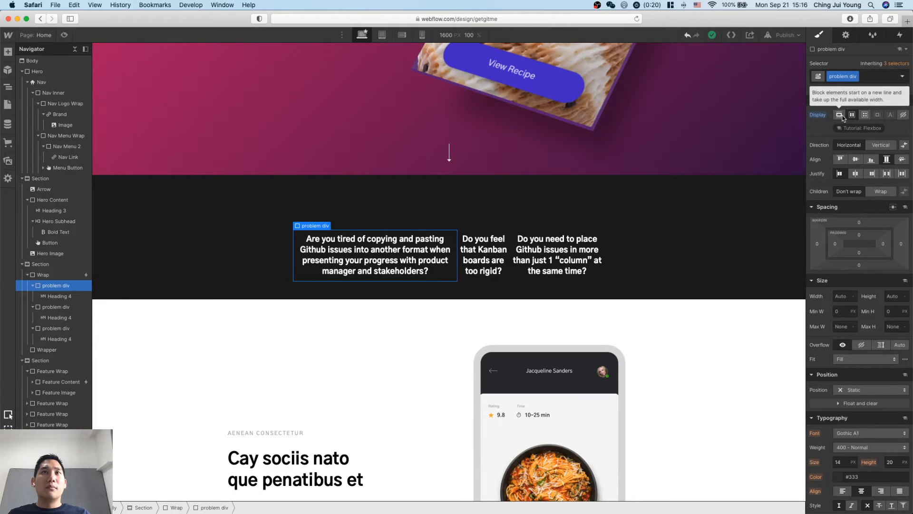
click(840, 116)
Try other child alignments on the dark section's Wrap, return to stretch, and reset its justification.
click(43, 274)
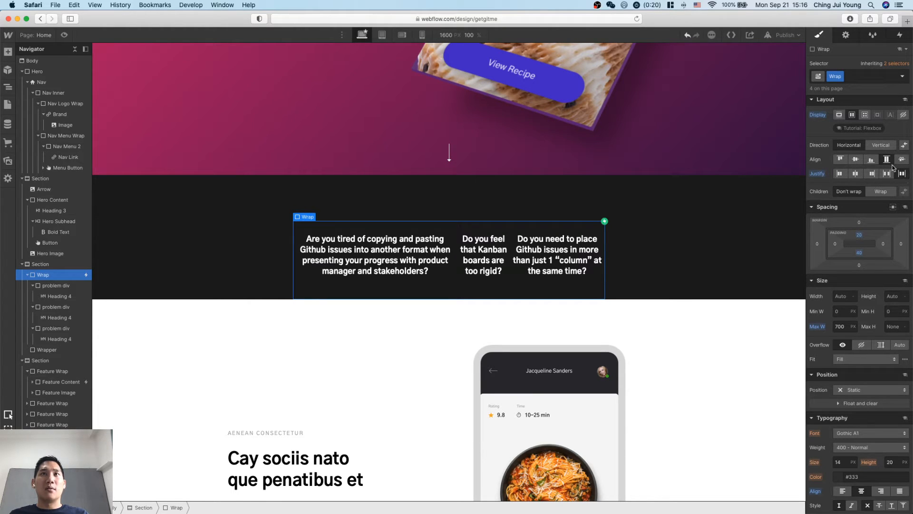
click(856, 160)
click(887, 160)
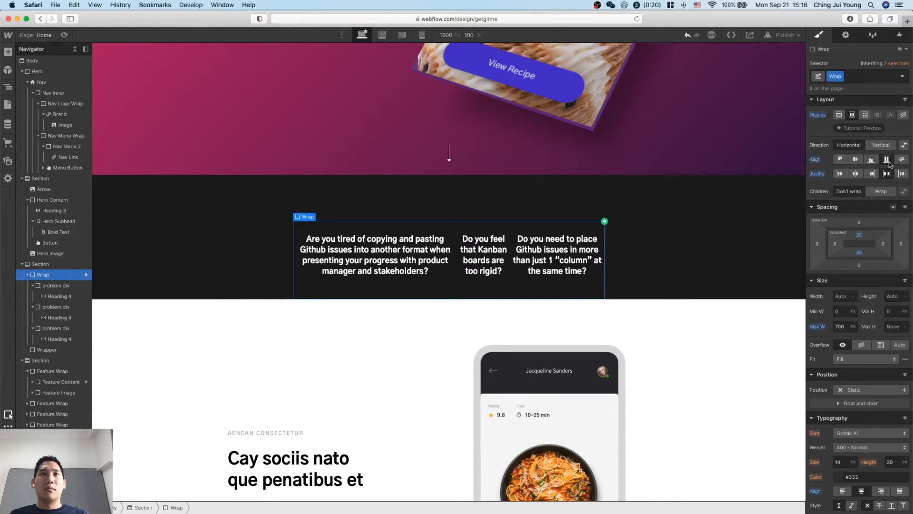
alt+click(818, 174)
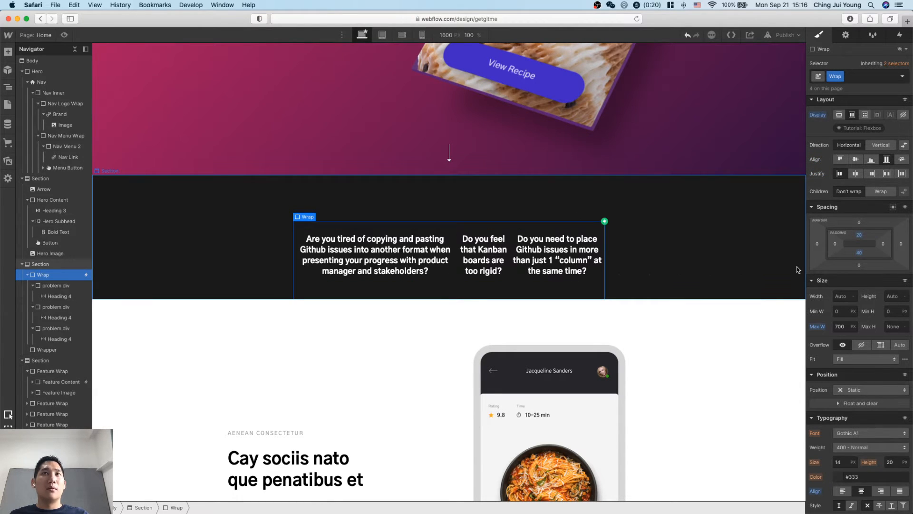
Look through the page's other sections for elements that share the Wrap class.
scroll(731, 300, down, 10)
scroll(732, 300, down, 20)
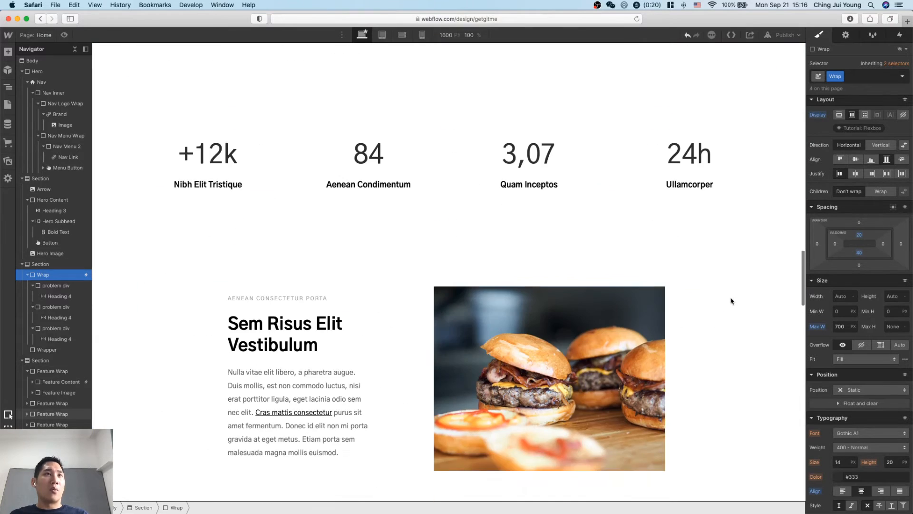
scroll(731, 301, up, 20)
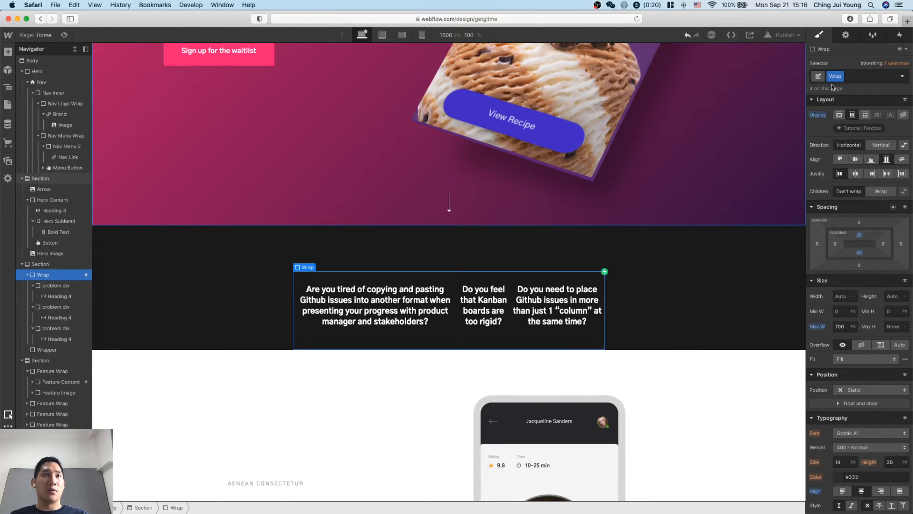
scroll(744, 181, up, 7)
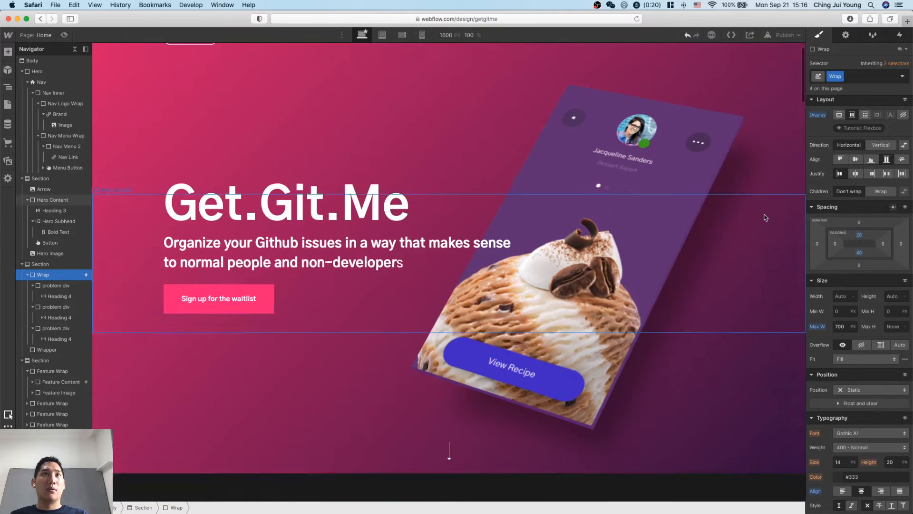
scroll(765, 219, down, 14)
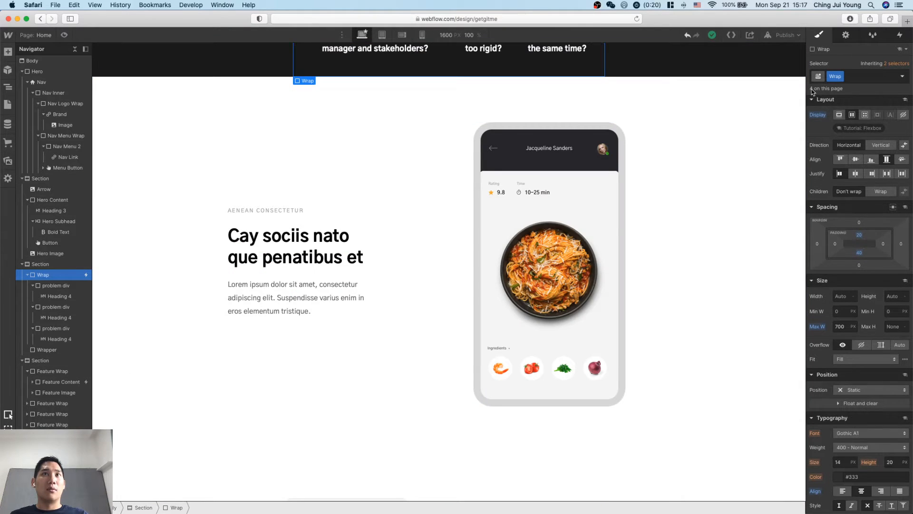
scroll(747, 214, down, 5)
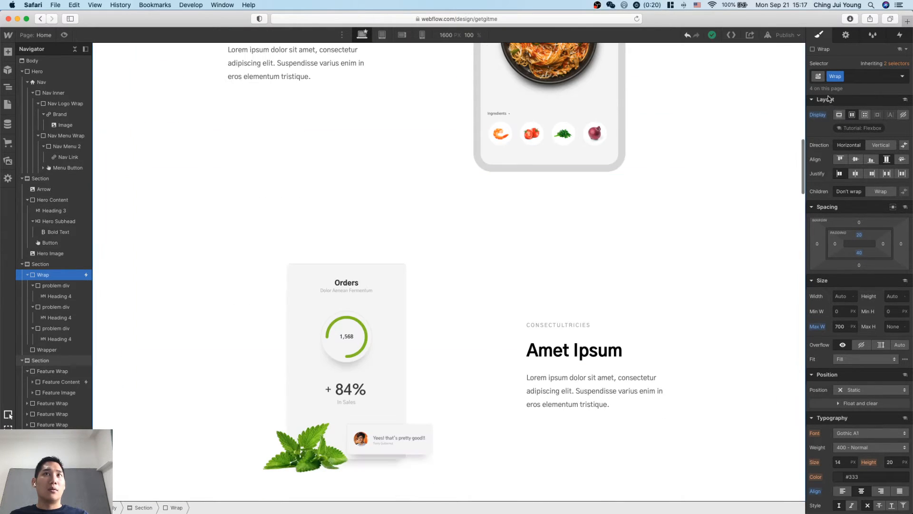
scroll(703, 194, down, 8)
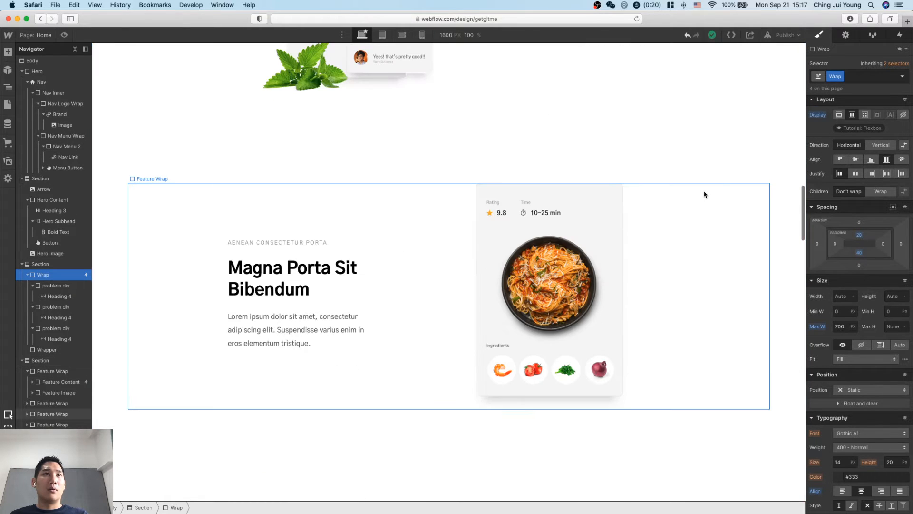
scroll(763, 163, down, 12)
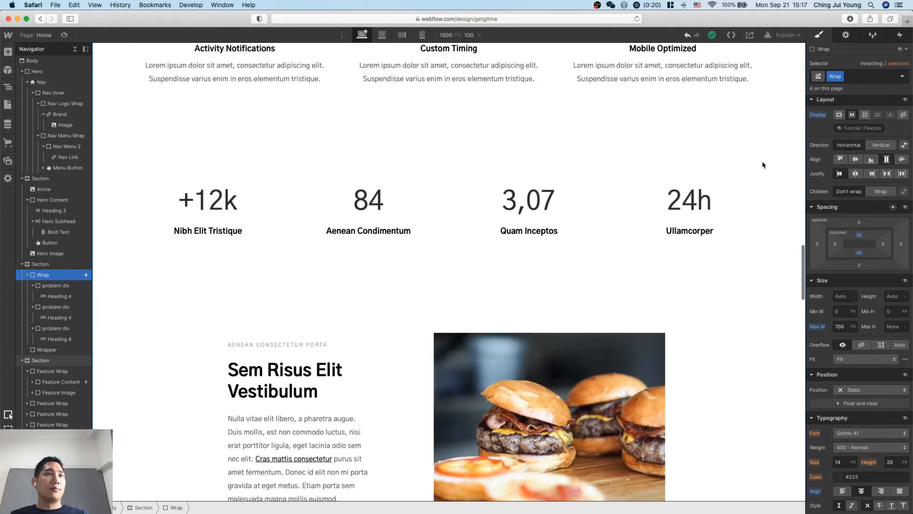
scroll(828, 105, up, 1)
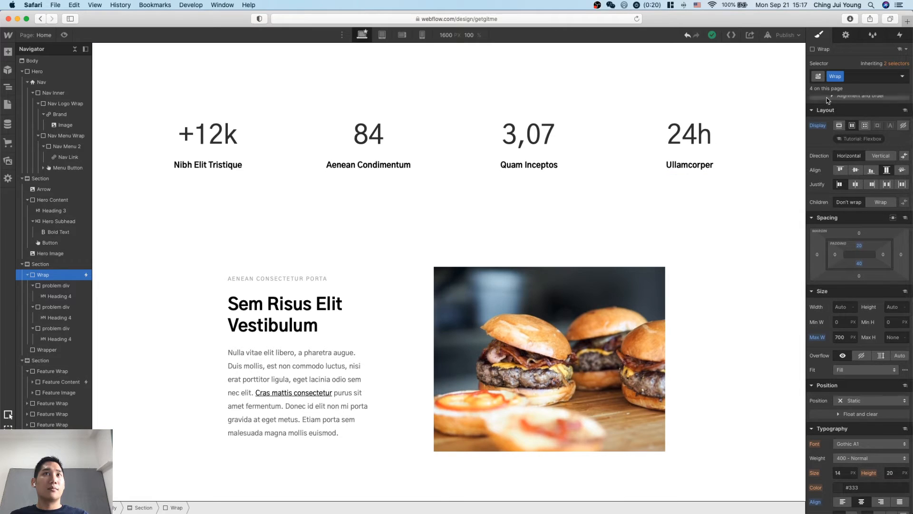
Check the Wrap's element settings and browse the site's list of style classes.
scroll(768, 114, up, 5)
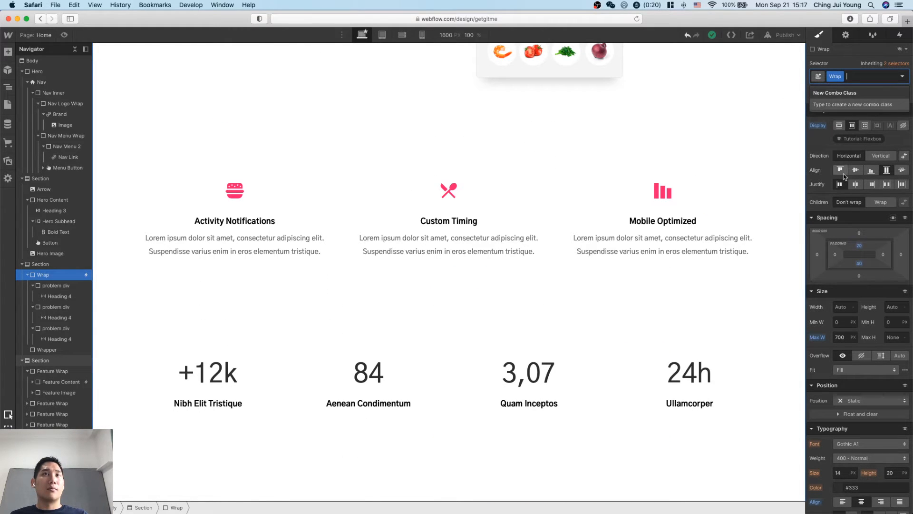
click(846, 35)
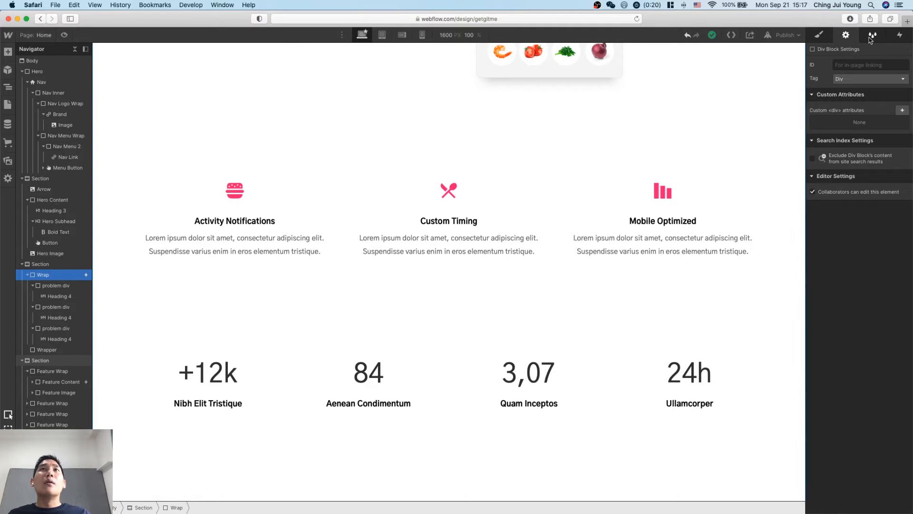
click(873, 35)
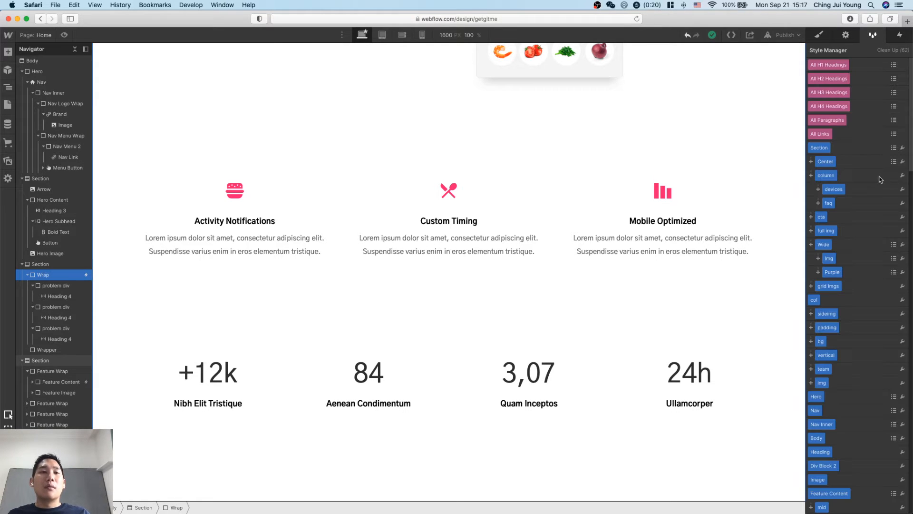
scroll(874, 268, down, 6)
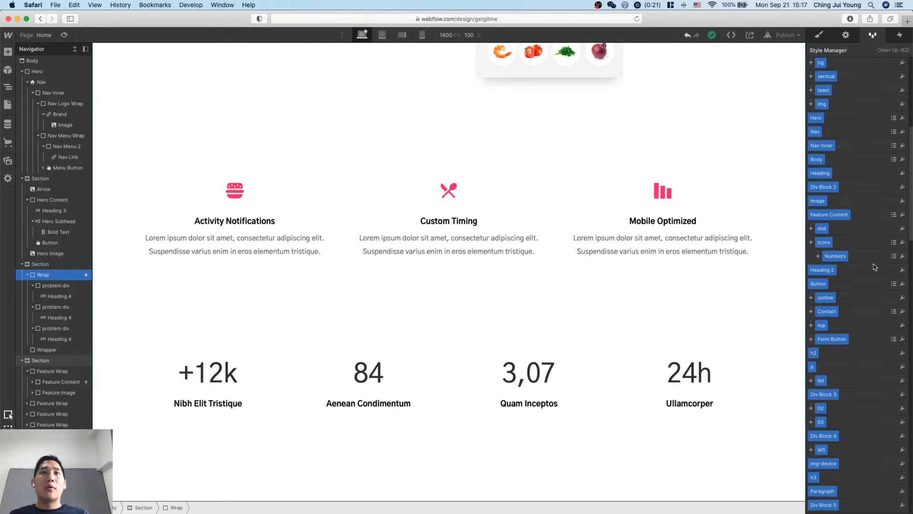
scroll(885, 297, down, 15)
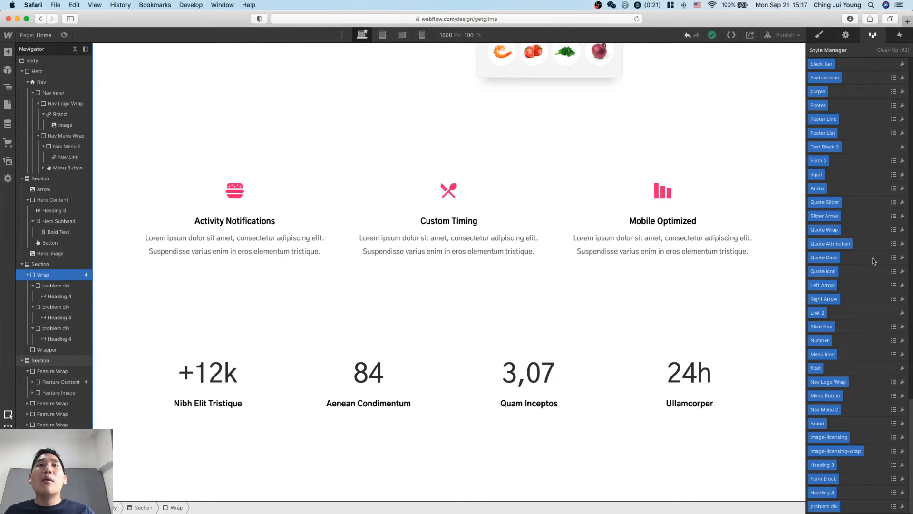
click(818, 35)
Look through the burger feature and testimonial slider sections, and return to the Wrap around the three questions.
scroll(715, 238, down, 15)
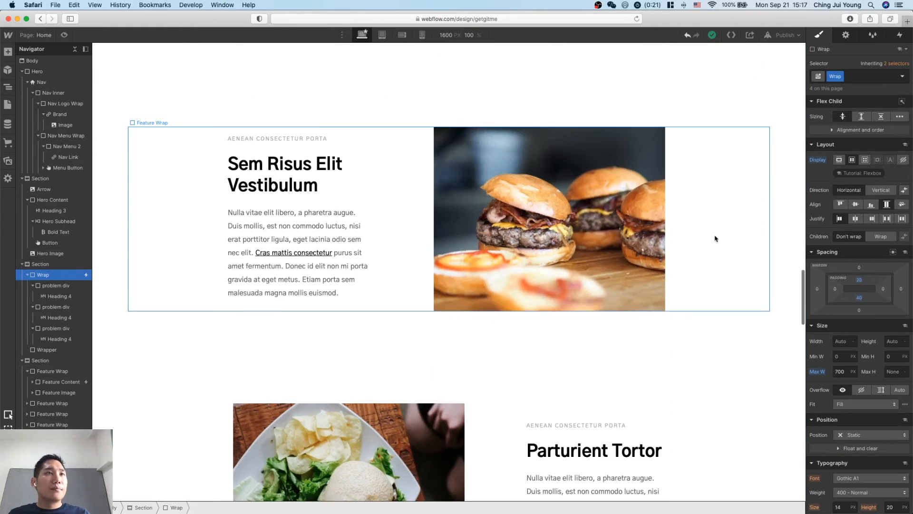
scroll(715, 238, down, 4)
scroll(713, 239, up, 10)
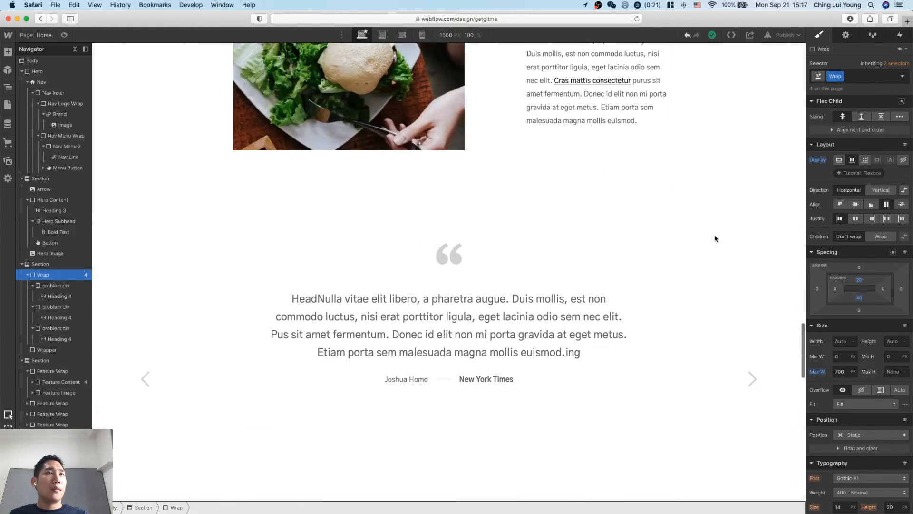
click(681, 360)
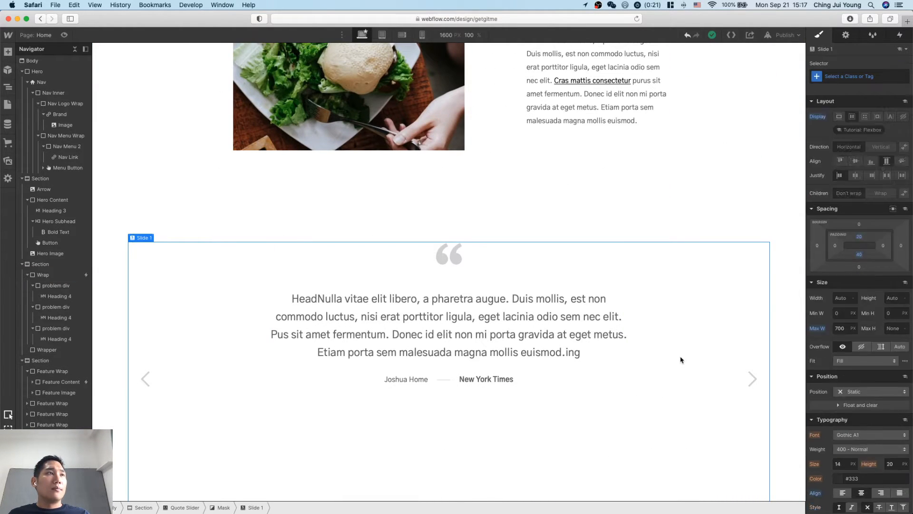
scroll(671, 265, up, 10)
scroll(643, 363, up, 12)
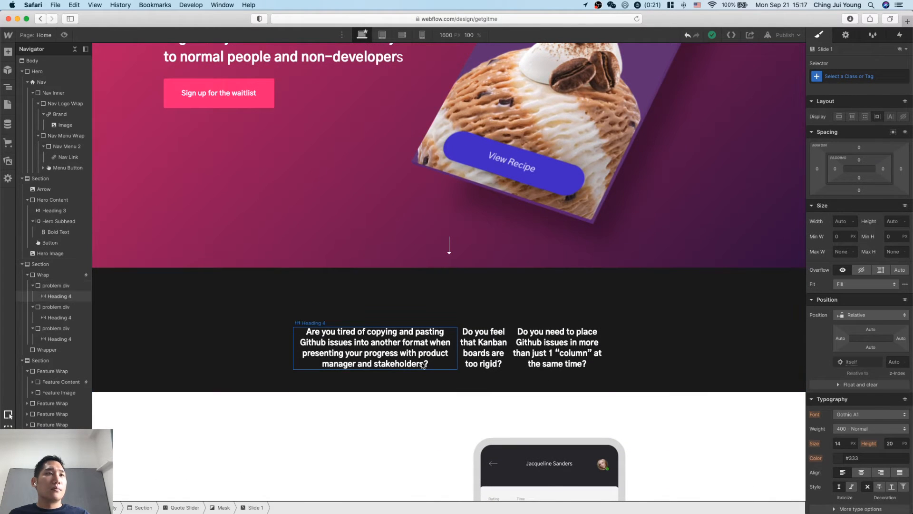
click(445, 365)
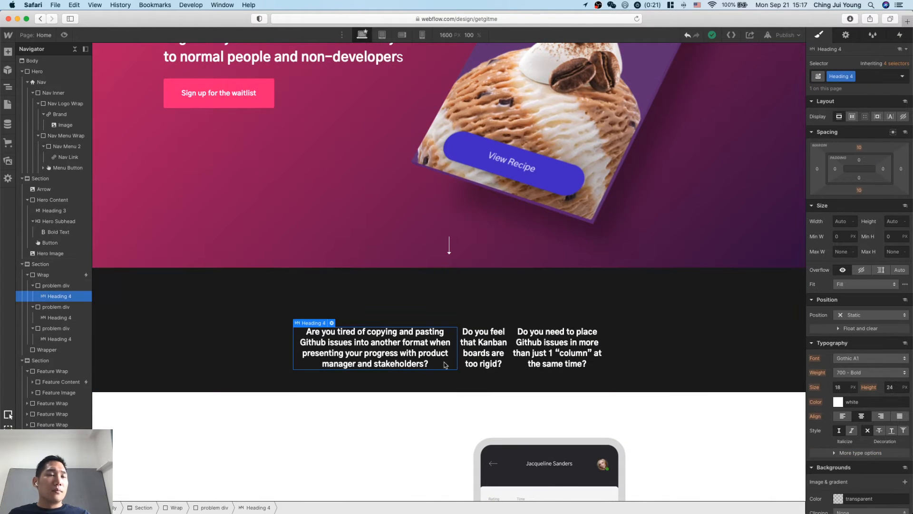
click(460, 380)
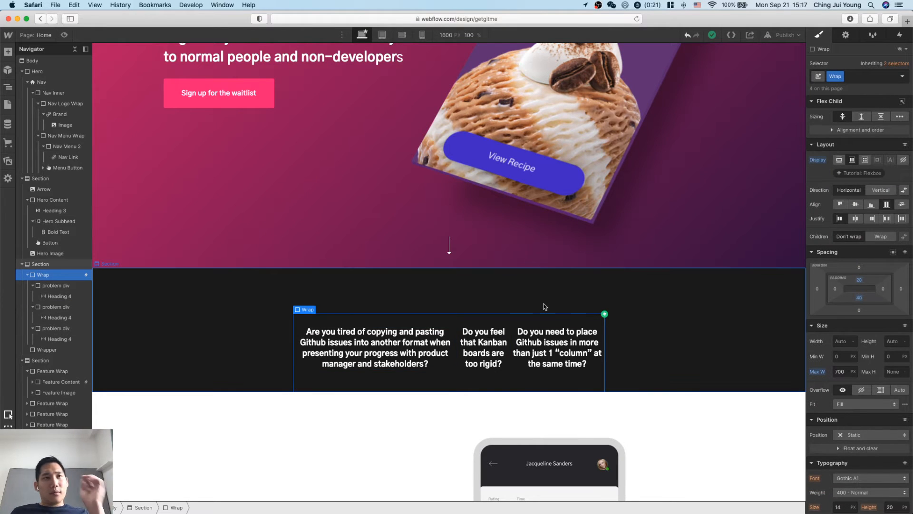
Examine the layout and width settings of the statistics row's Feature Content blocks and their parent Feature Wrap.
scroll(545, 307, down, 15)
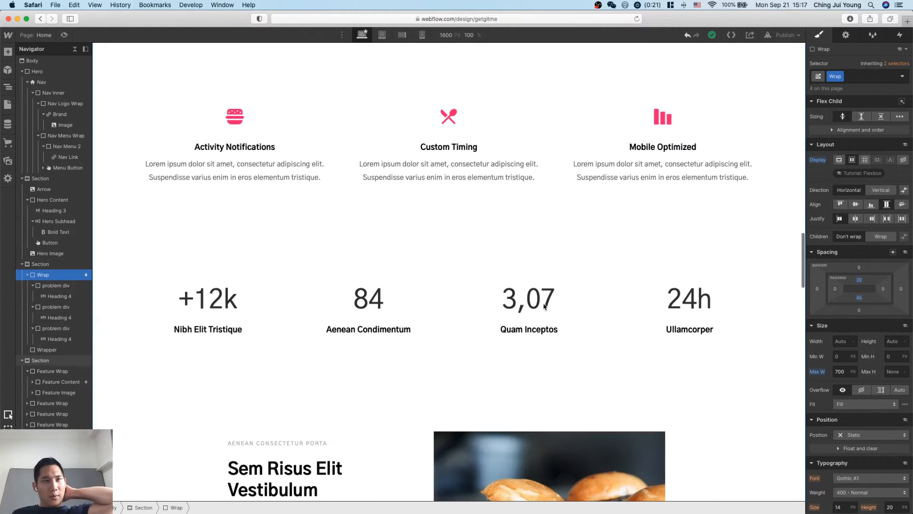
click(361, 324)
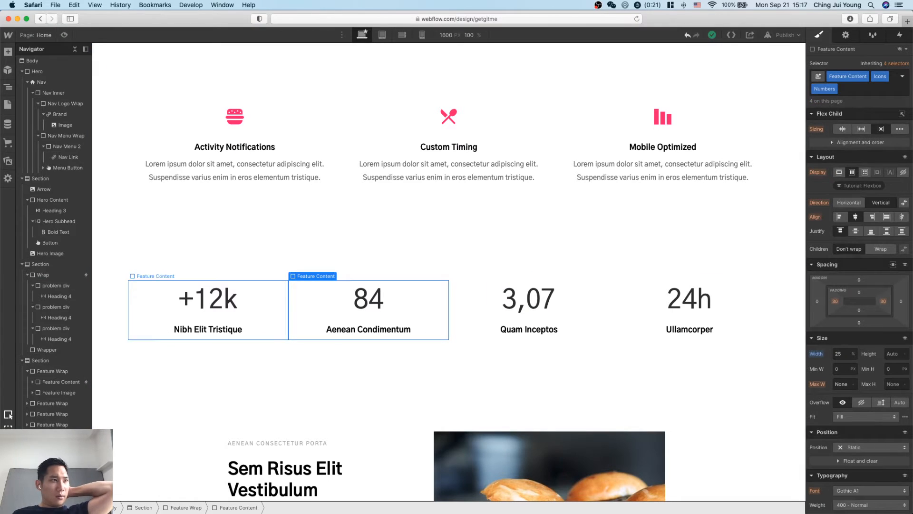
click(185, 508)
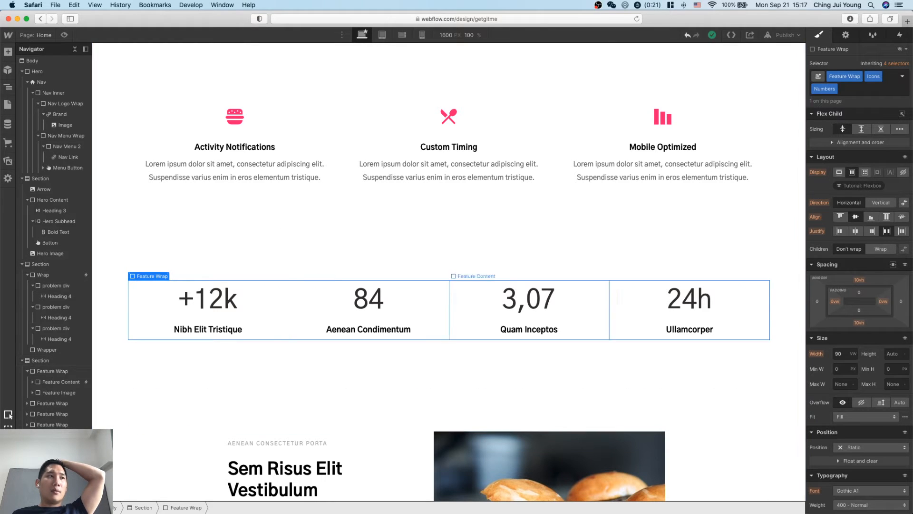
key(Down)
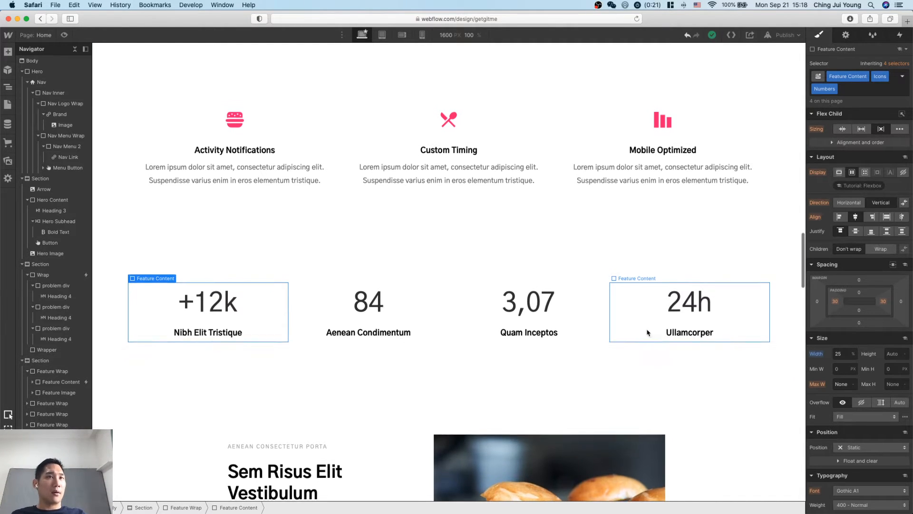
scroll(647, 332, up, 2)
scroll(647, 332, down, 10)
scroll(646, 333, up, 15)
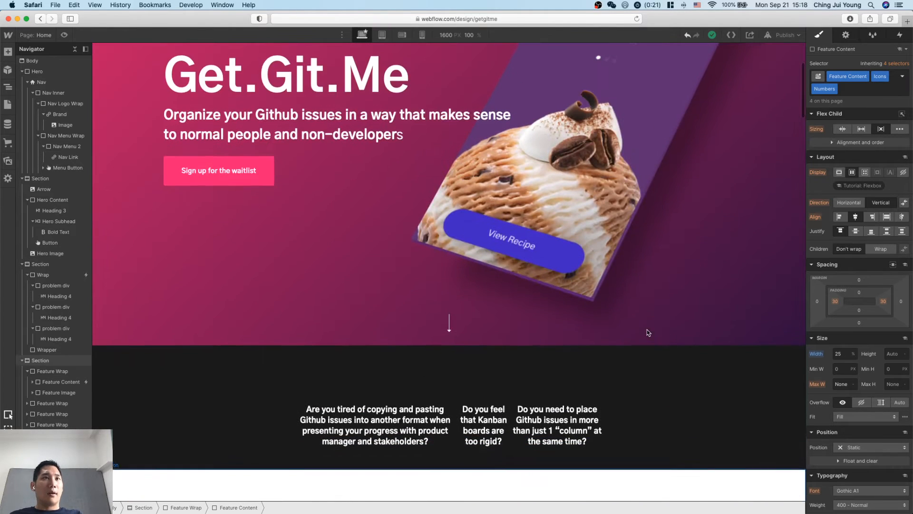
Set the width of the problem div class to 30%.
click(604, 405)
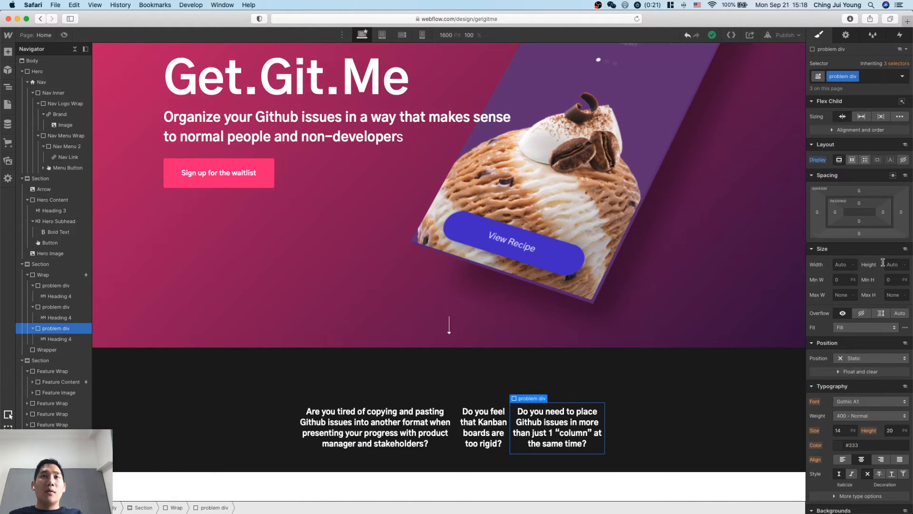
click(839, 264)
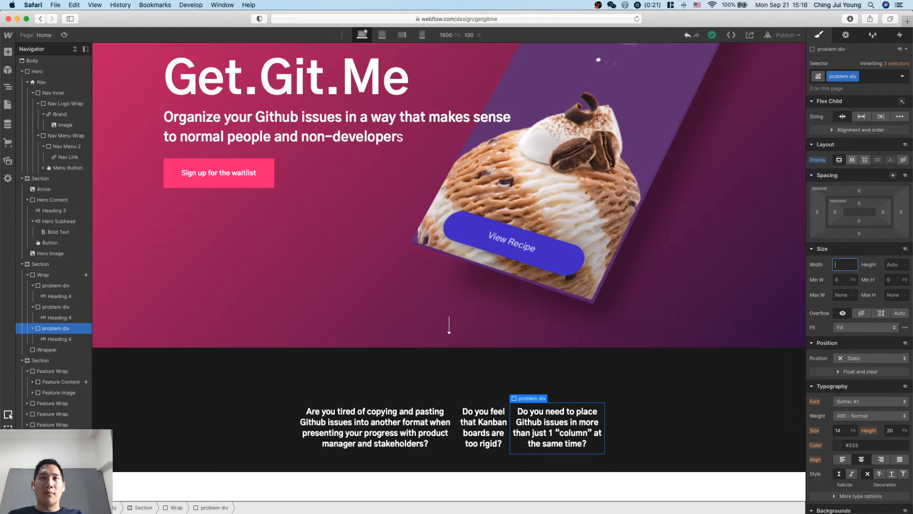
text(30%)
key(Return)
scroll(608, 421, down, 1)
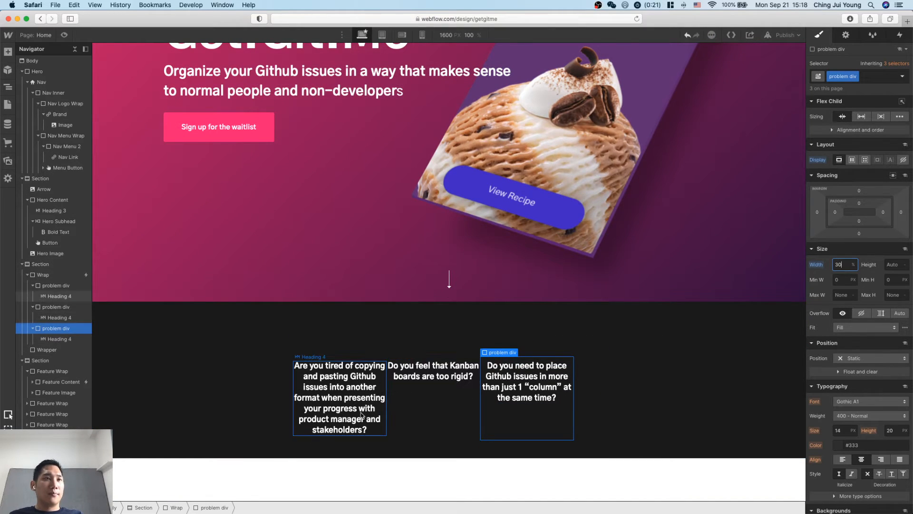
Justify the children of the dark section's Wrap to the center.
click(596, 404)
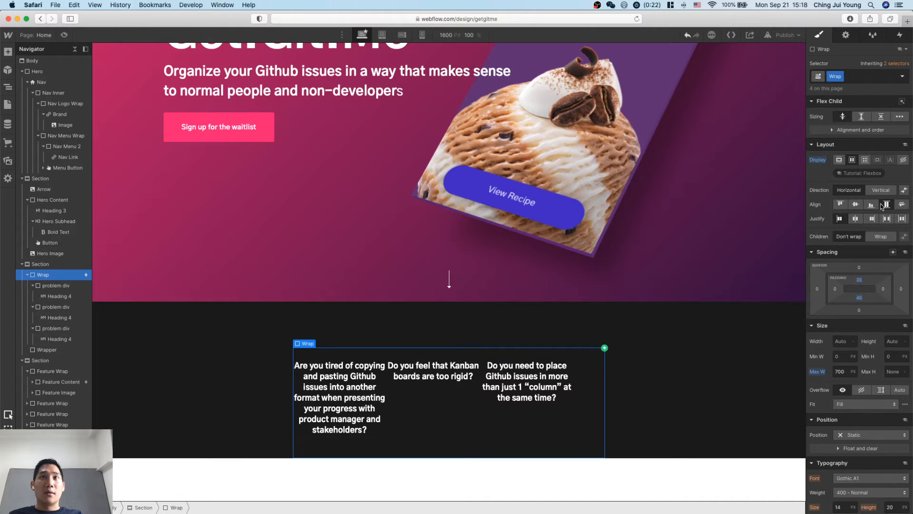
click(855, 218)
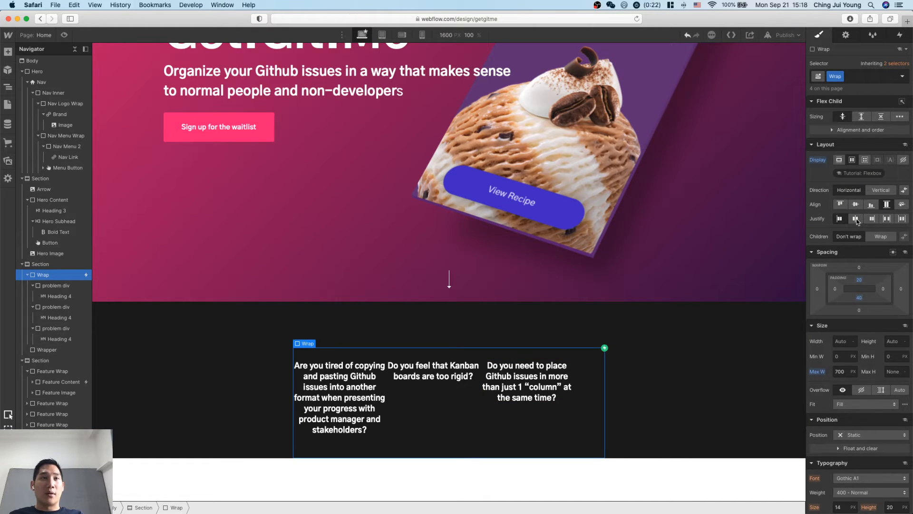
click(653, 410)
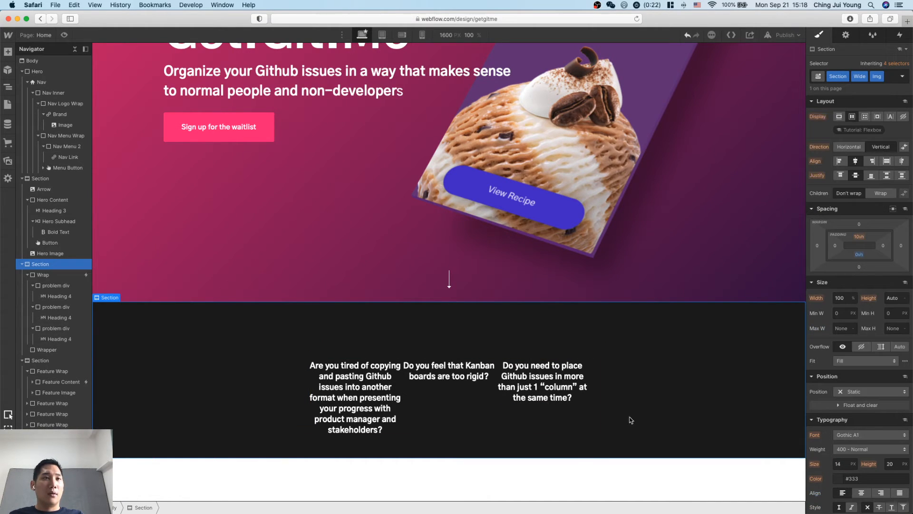
click(584, 431)
click(601, 430)
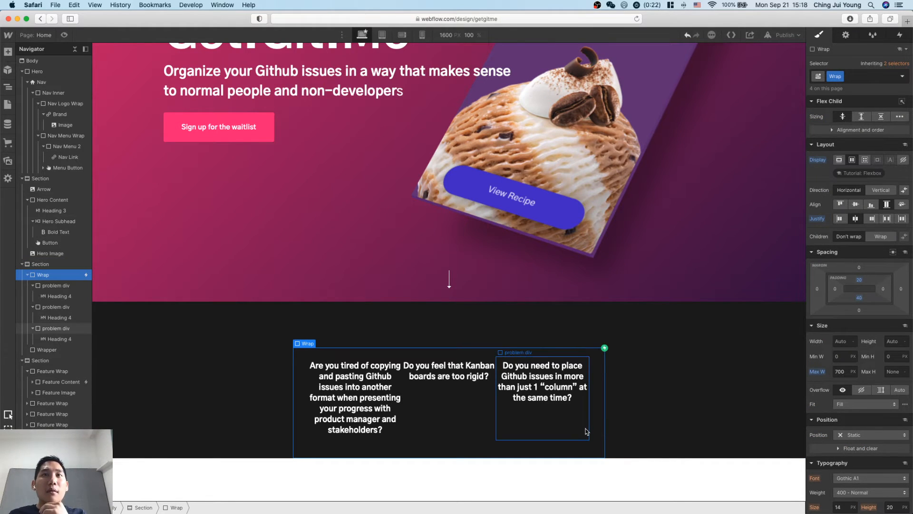
Give the problem div class equal left and right margins of 20 px to space out the three questions.
click(586, 431)
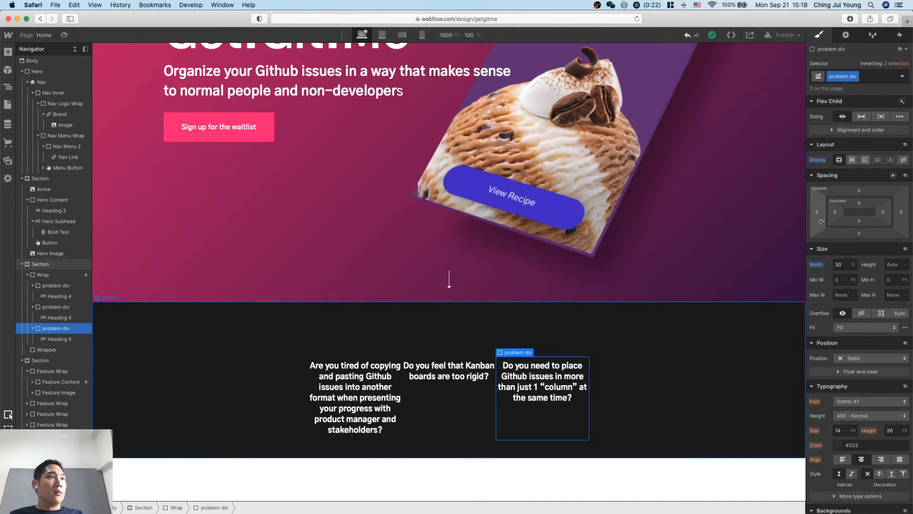
mouse_move(813, 212)
mouse_down()
mouse_move(802, 215)
mouse_move(815, 217)
mouse_up()
click(775, 288)
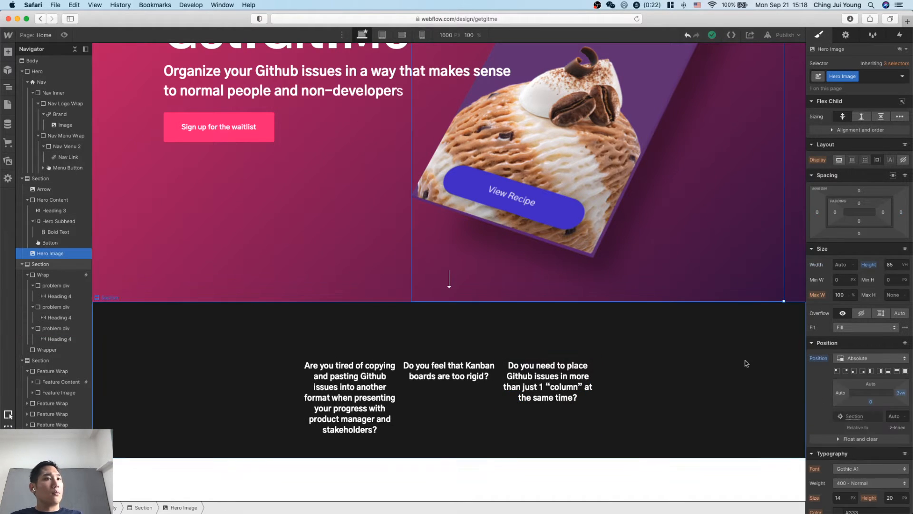
scroll(746, 363, down, 1)
click(592, 400)
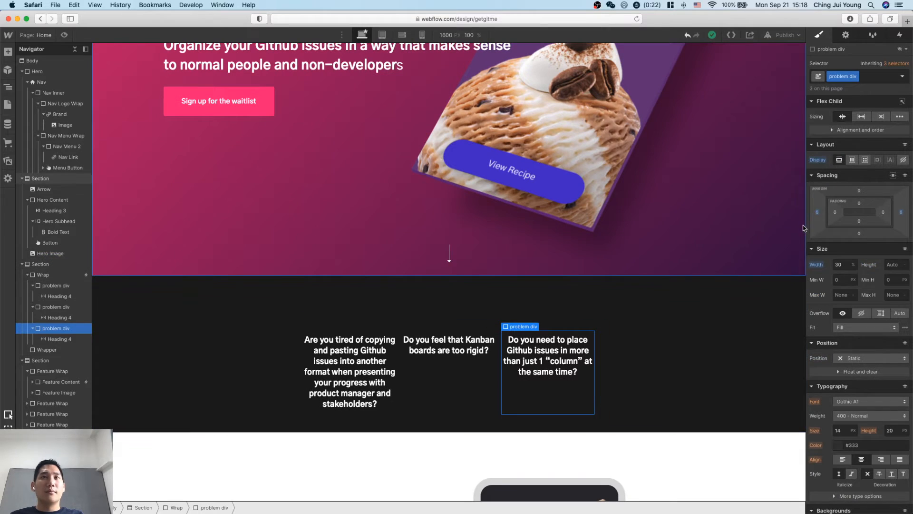
drag(818, 215, 811, 215)
click(695, 351)
scroll(695, 351, down, 2)
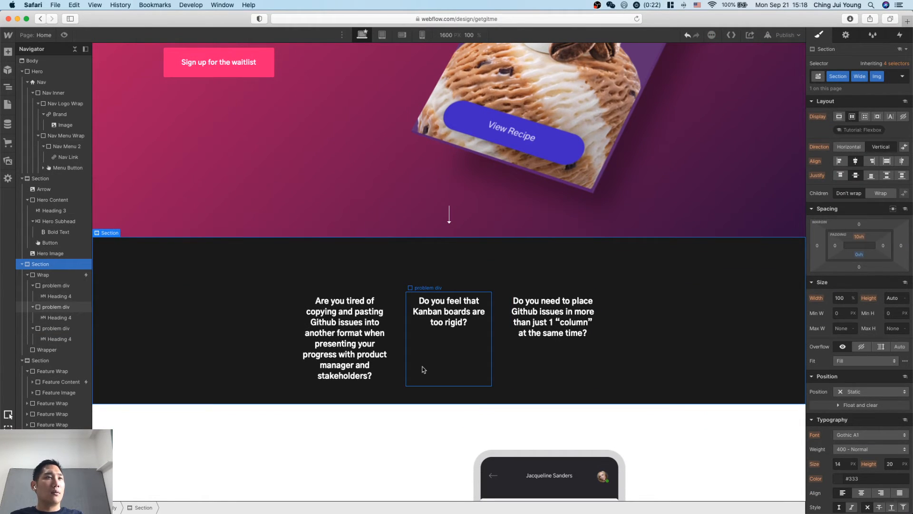
click(373, 375)
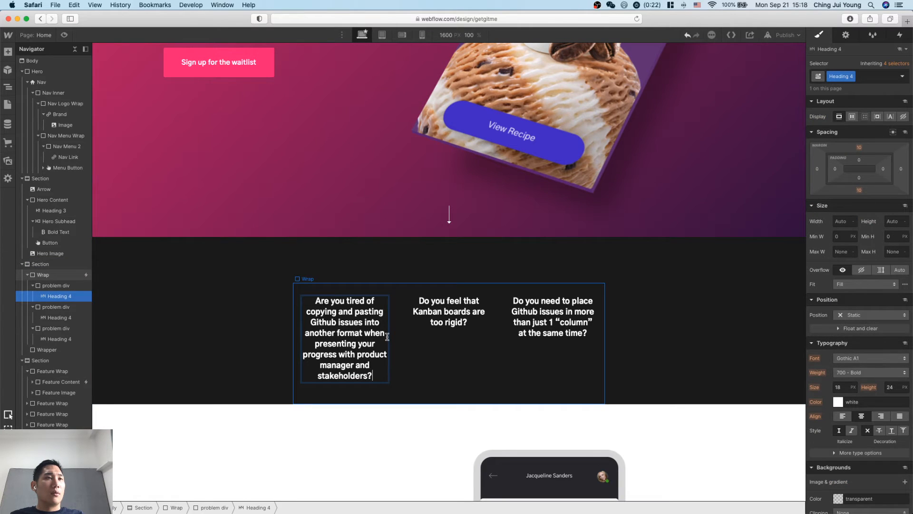
click(262, 366)
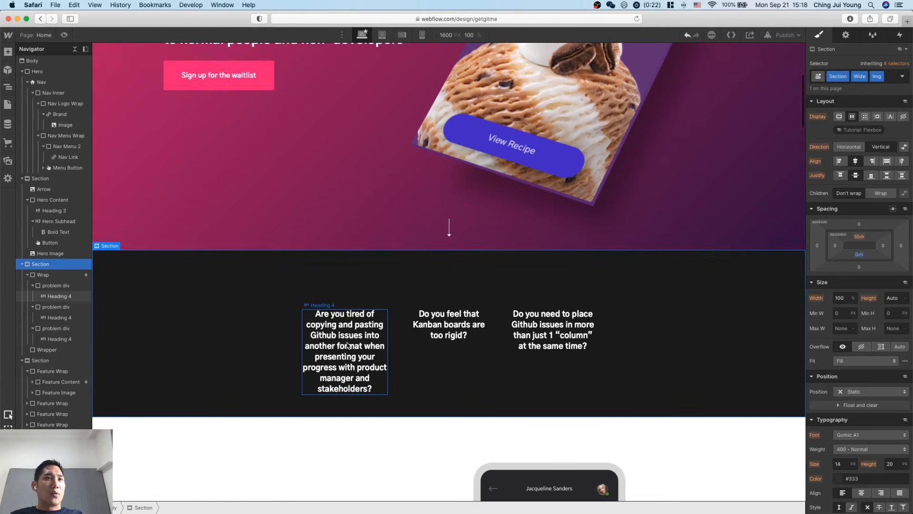
scroll(361, 333, down, 2)
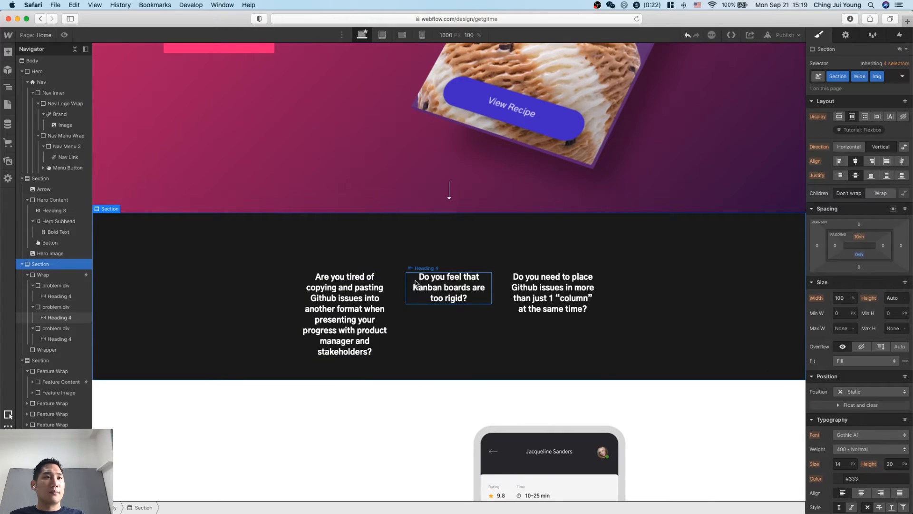
Increase the maximum width of the Wrap around the three questions to 900 px.
click(297, 327)
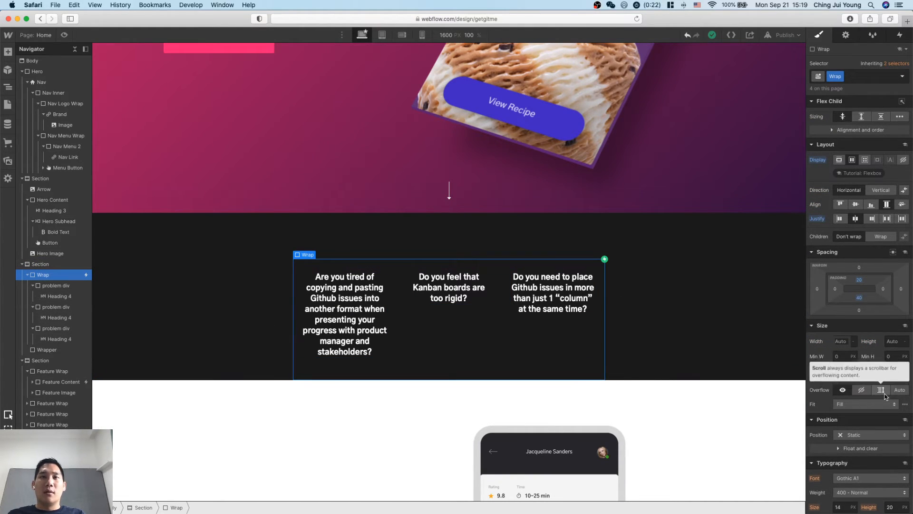
key(shift+Up)
key(shift+Up)
key(shift+Up)
key(shift+Up)
key(shift+Up)
key(shift+Up)
key(shift+Up)
key(shift+Up)
key(shift+Up)
key(shift+Up)
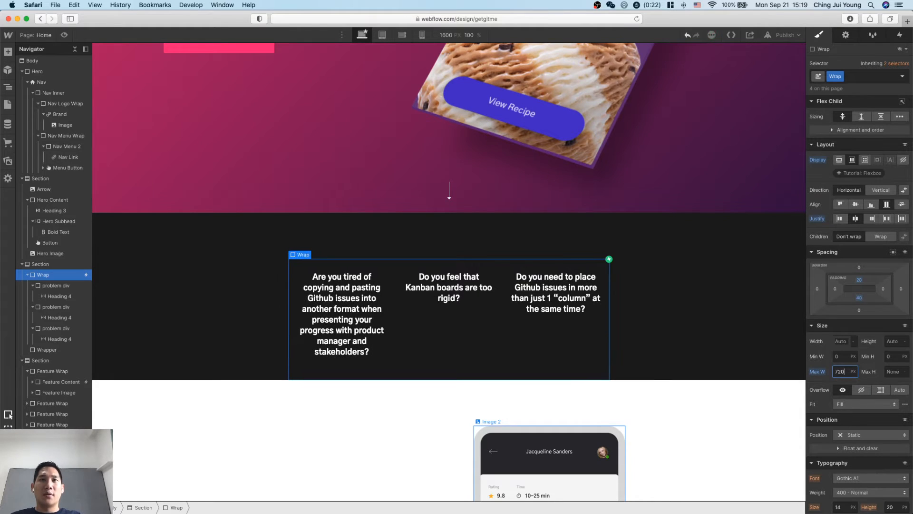
key(shift+Up)
key(shift+Up)
key(shift+Up)
key(shift+Up)
key(shift+Up)
key(shift+Up)
key(shift+Up)
key(shift+Up)
key(shift+Up)
key(shift+Up)
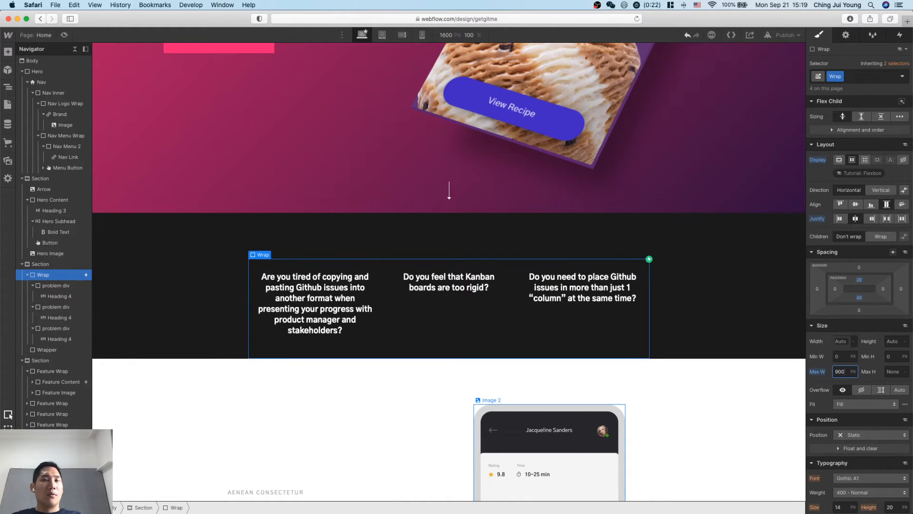
click(421, 433)
scroll(541, 379, down, 1)
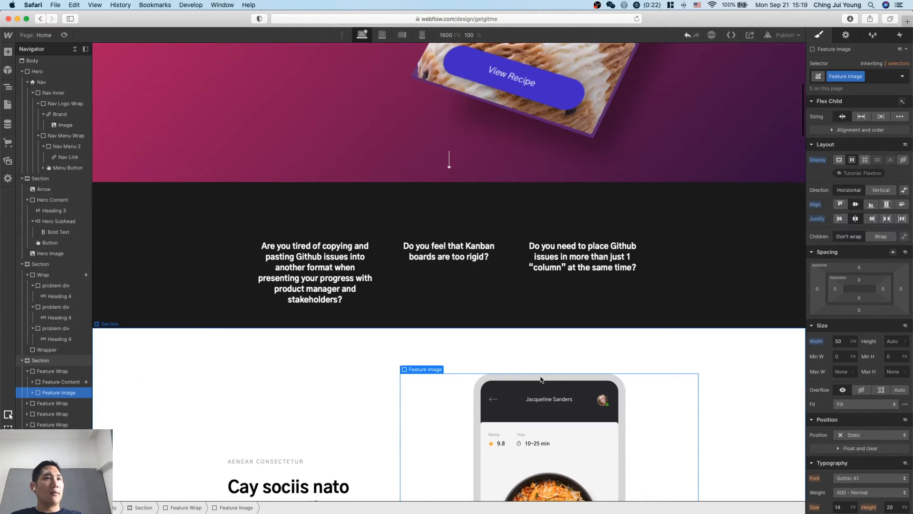
click(590, 299)
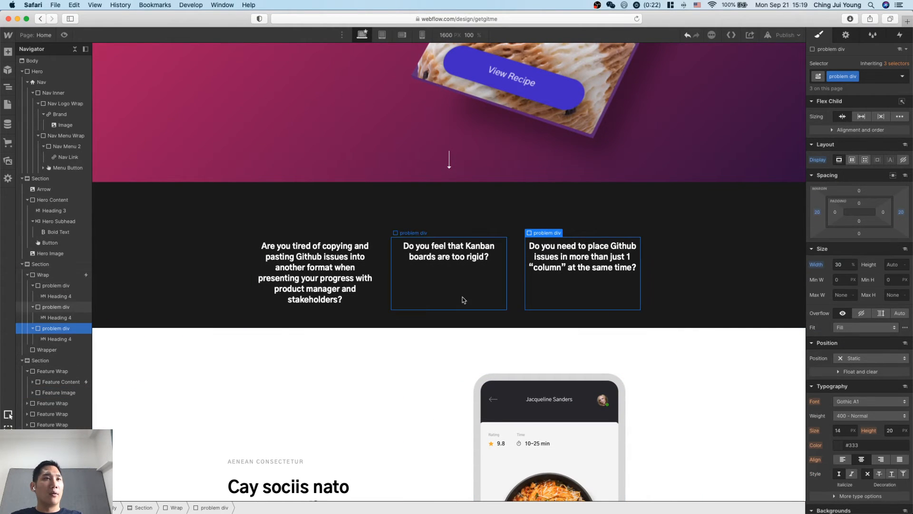
Insert an Image element into the first problem div, the one asking about copying and pasting Github issues.
click(318, 251)
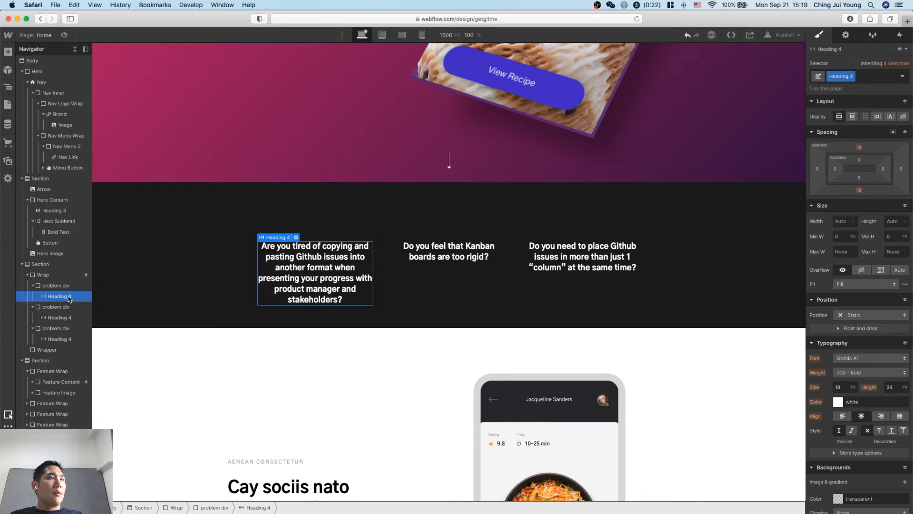
click(66, 297)
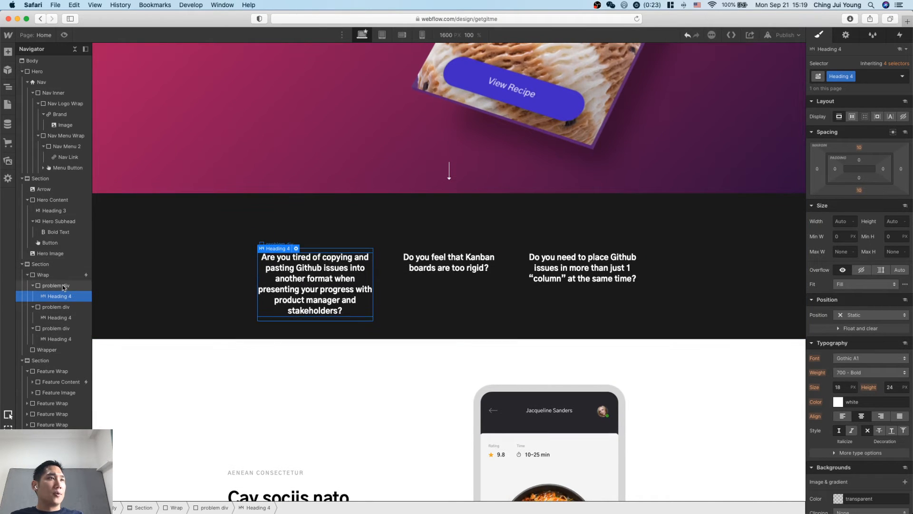
click(63, 287)
key(super+e)
text(ima)
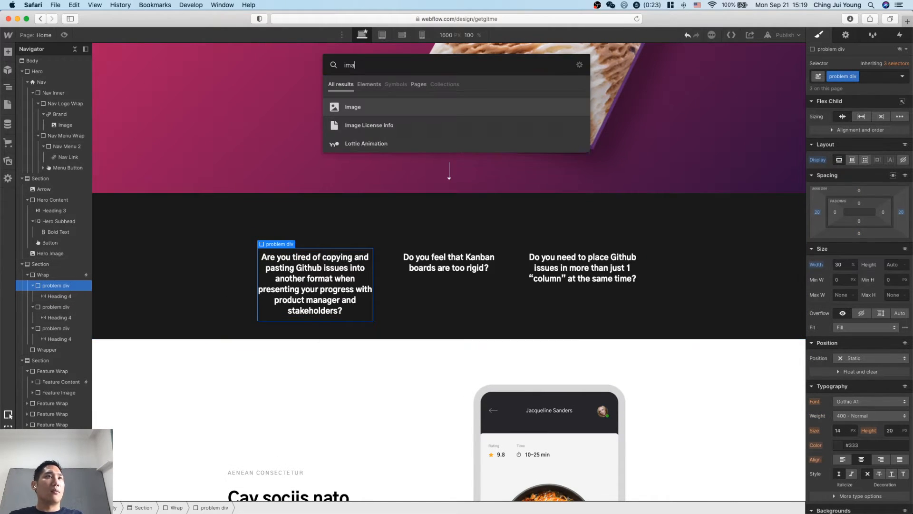
text(ge)
key(Return)
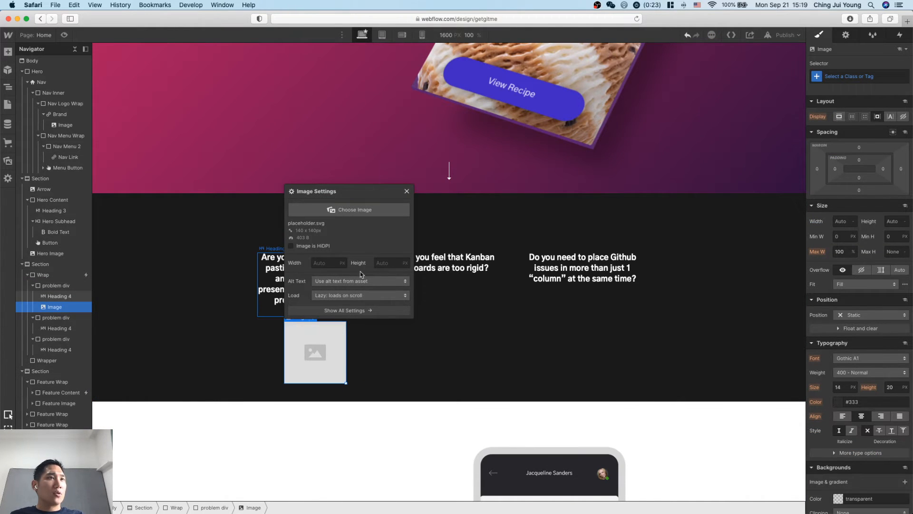
Fill the new image placeholder with the app-05.png asset showing the Orders screen.
click(352, 209)
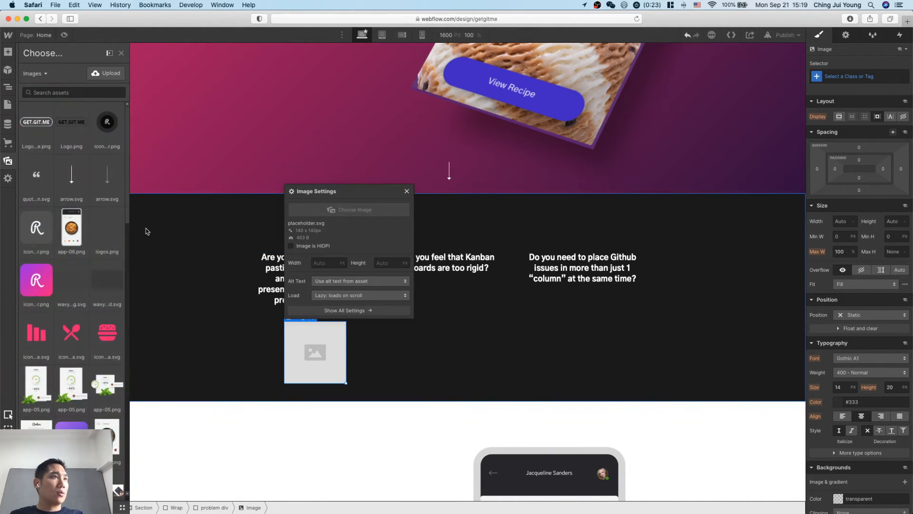
click(64, 324)
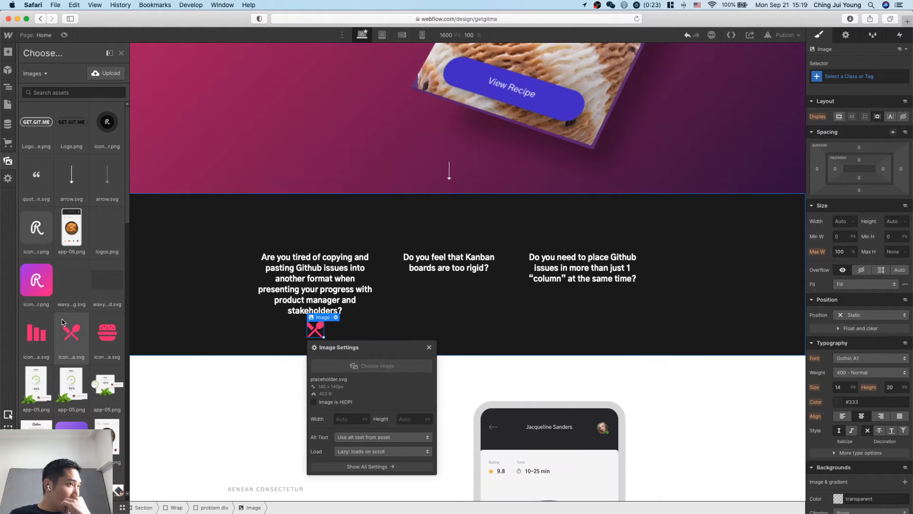
click(36, 388)
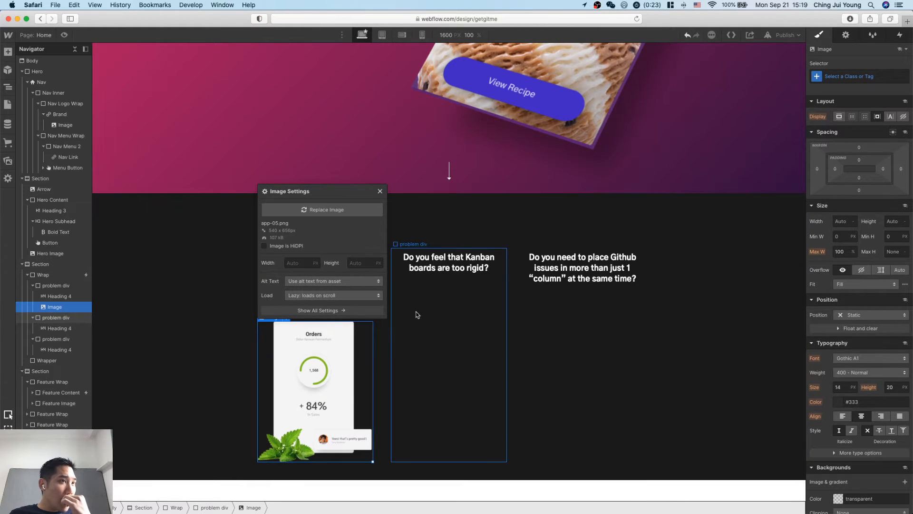
Move the Orders image above the heading inside the first problem div.
drag(66, 308, 64, 292)
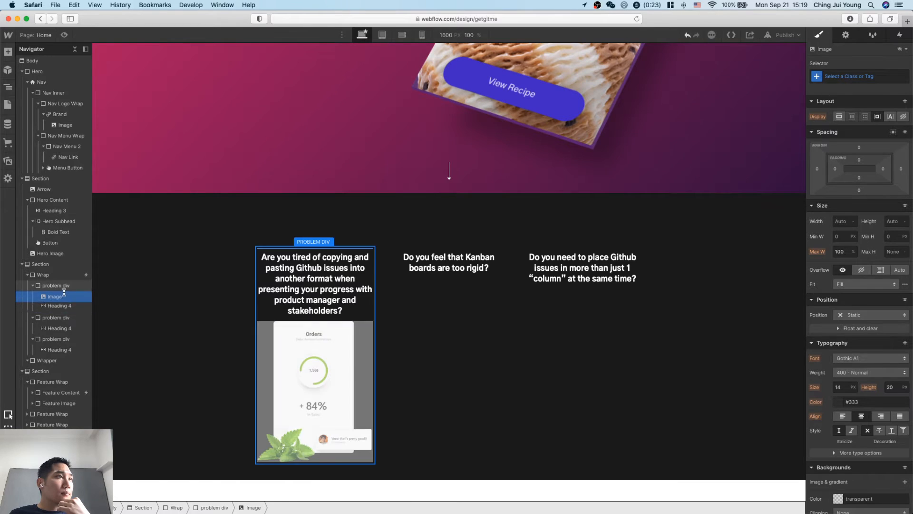
click(208, 373)
scroll(293, 329, down, 1)
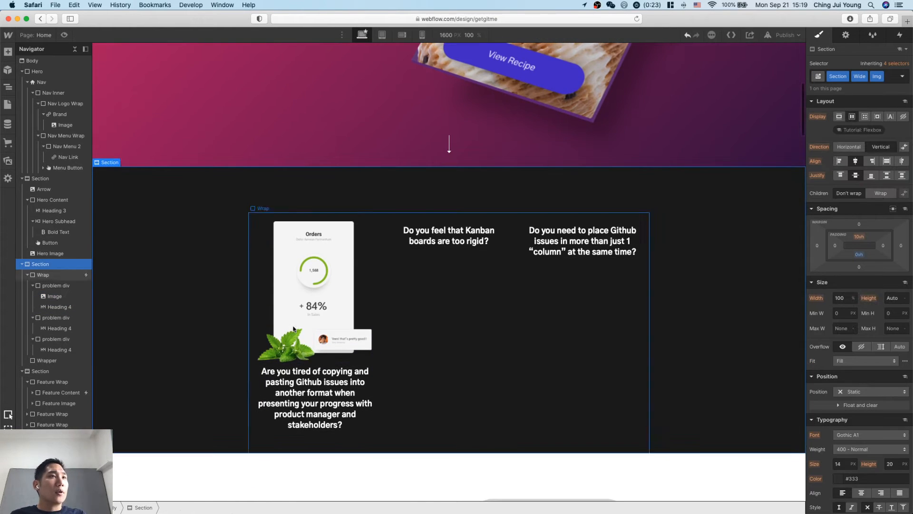
Copy the Orders image from the first problem div into the second and third problem divs.
click(293, 329)
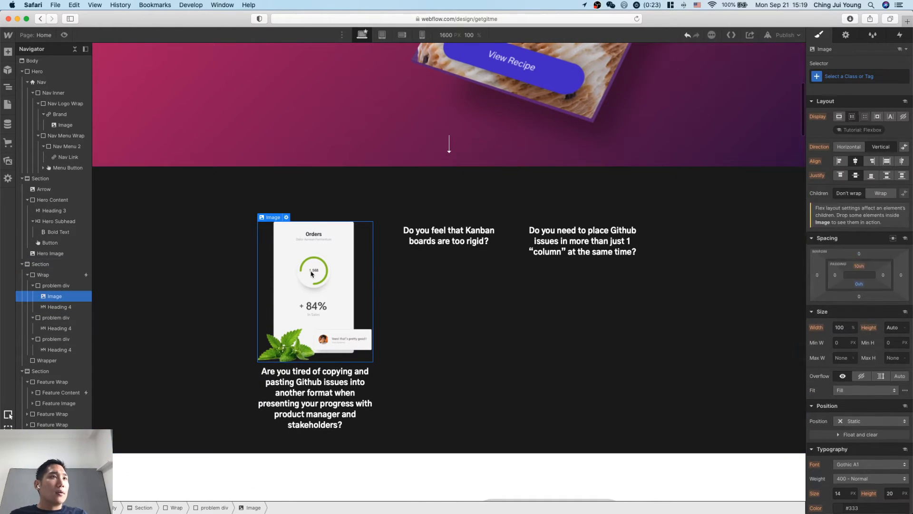
click(61, 318)
key(cmd+v)
click(58, 351)
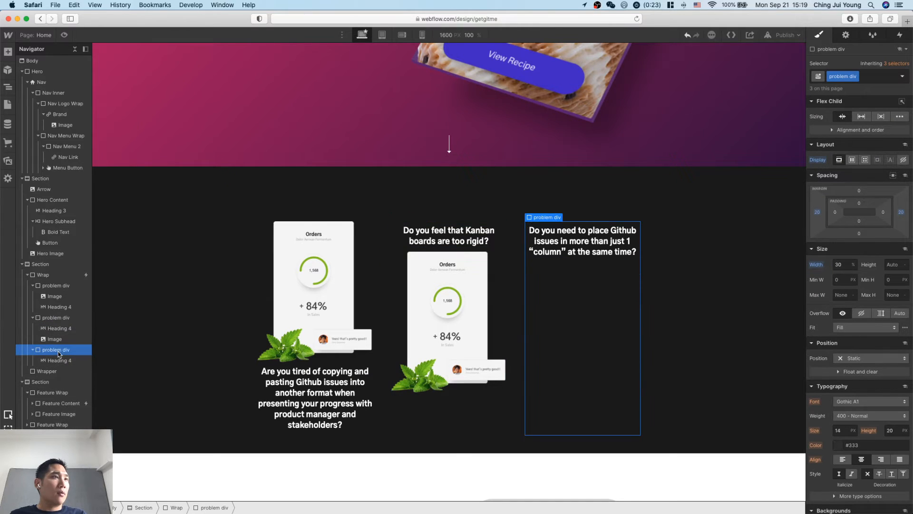
key(cmd+v)
Reorder the second and third problem divs so each image sits above its heading.
drag(55, 338, 50, 326)
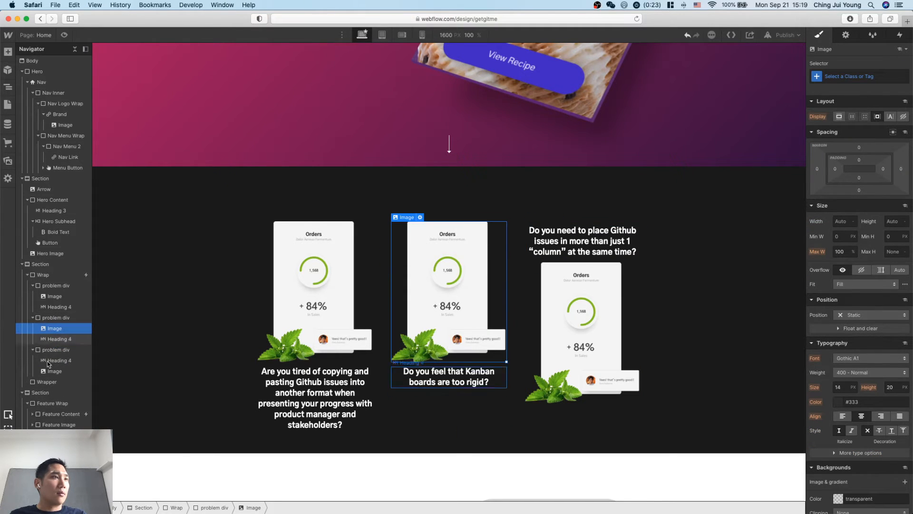
click(50, 372)
drag(50, 372, 50, 357)
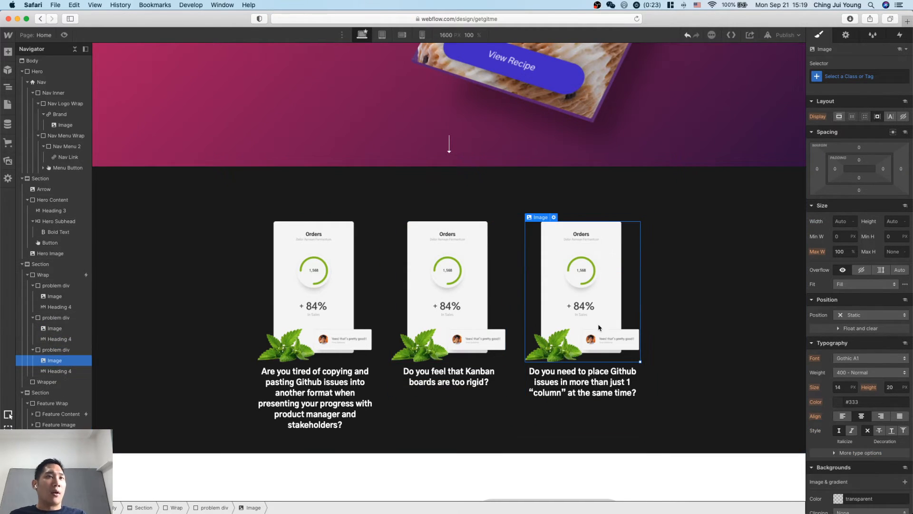
scroll(599, 328, down, 2)
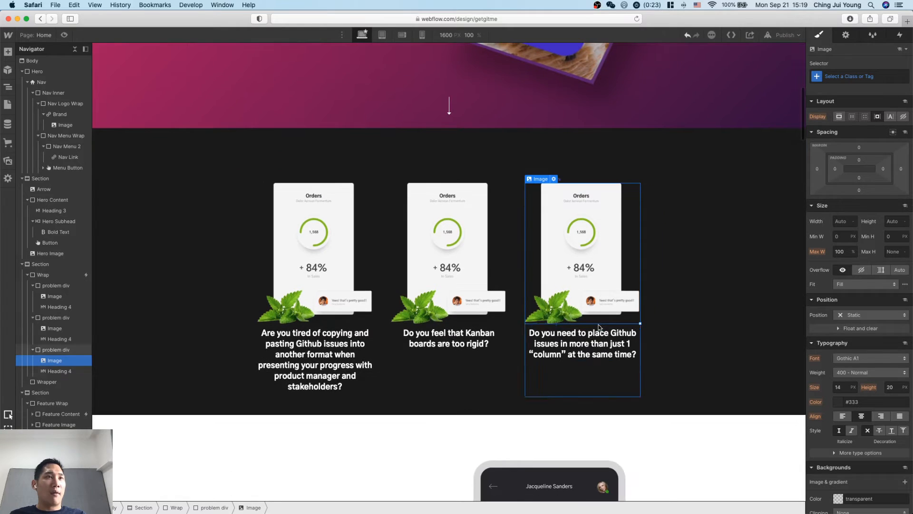
click(725, 352)
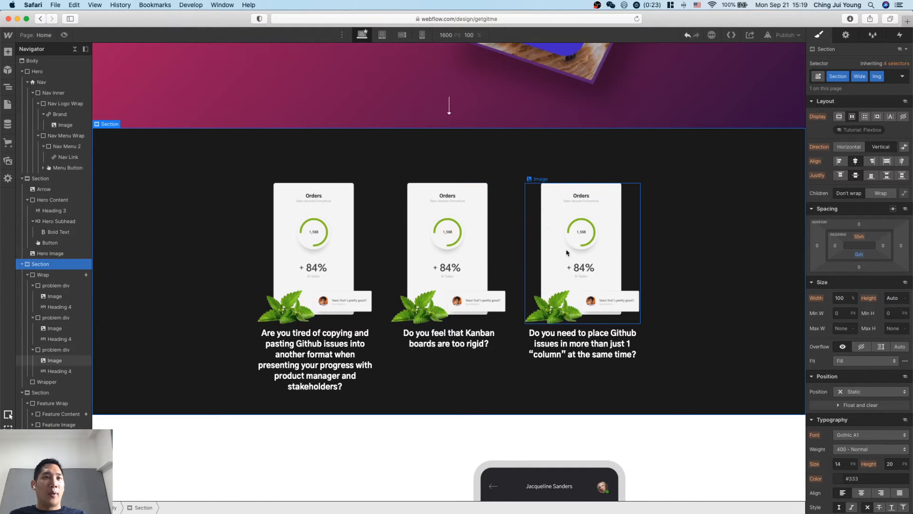
scroll(642, 304, down, 2)
Switch to the Notion notes and read the solution paragraph under "Step 5: Write the follow up".
key(ctrl+Up)
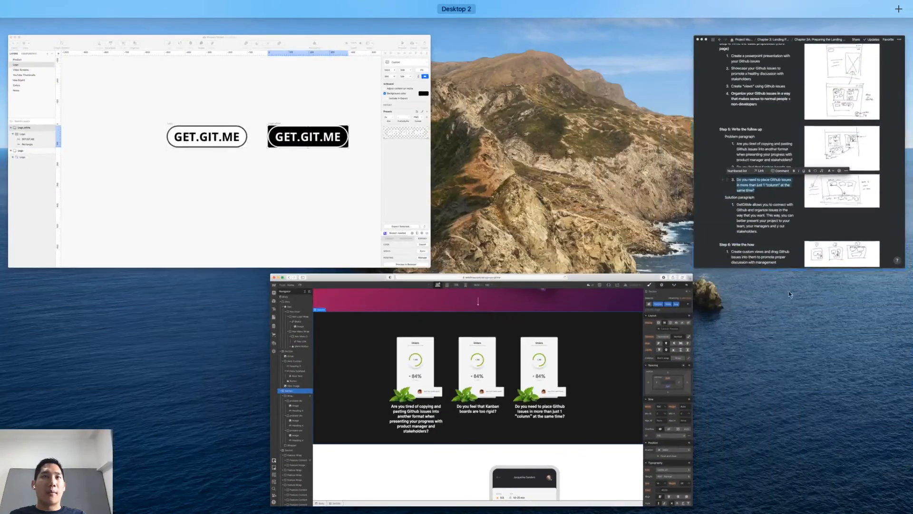
click(780, 234)
click(650, 251)
scroll(651, 251, down, 2)
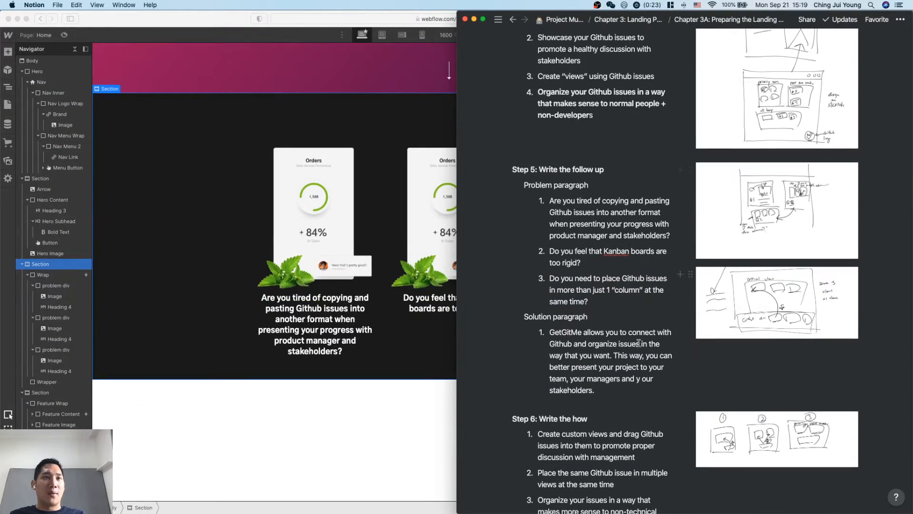
scroll(633, 365, down, 1)
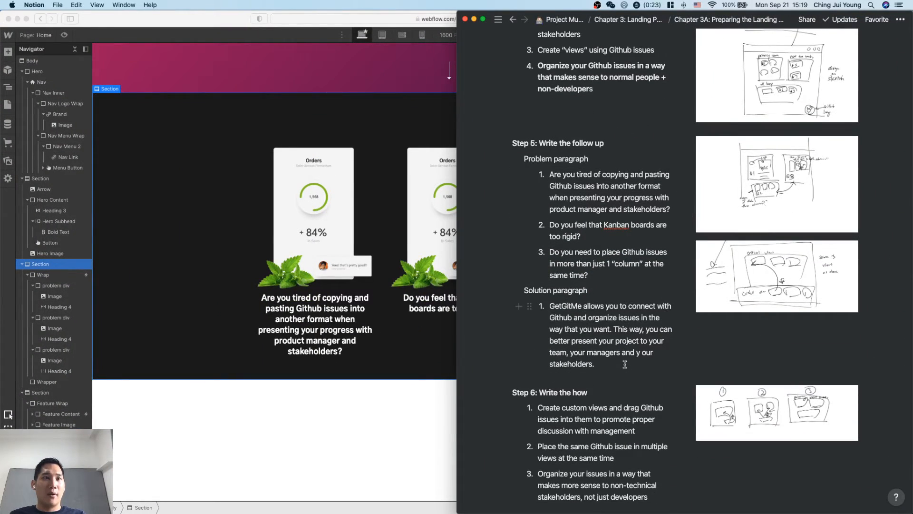
Return to Webflow and duplicate the Wrap holding the three question columns within the dark section.
click(434, 318)
scroll(433, 310, down, 2)
click(627, 291)
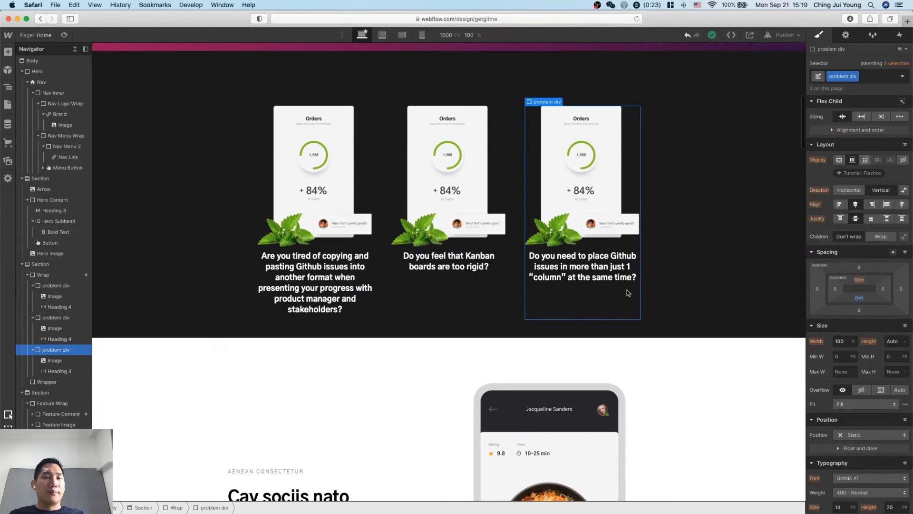
scroll(628, 291, up, 1)
click(704, 290)
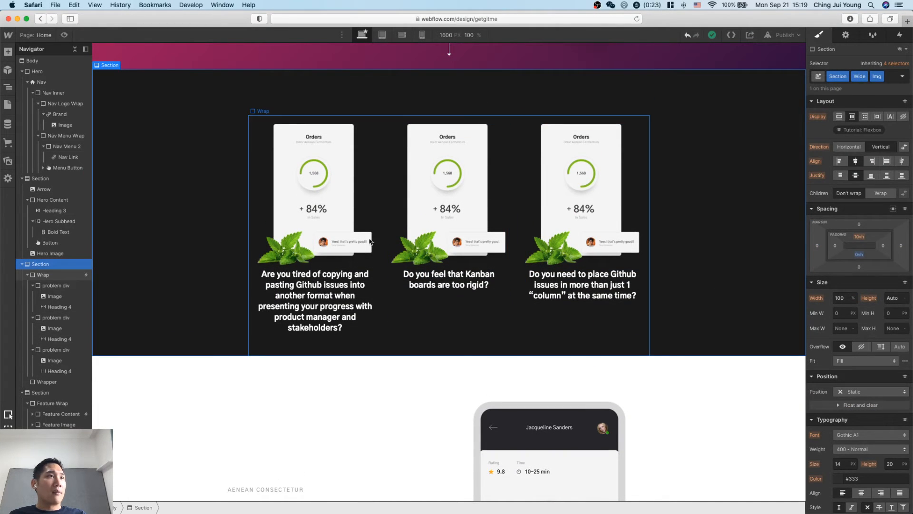
click(255, 238)
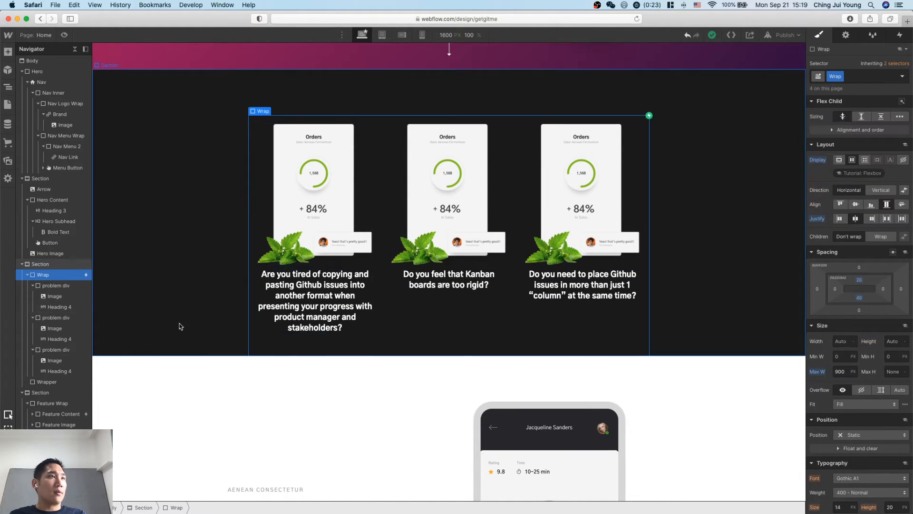
key(super+c)
key(super+v)
scroll(247, 361, down, 3)
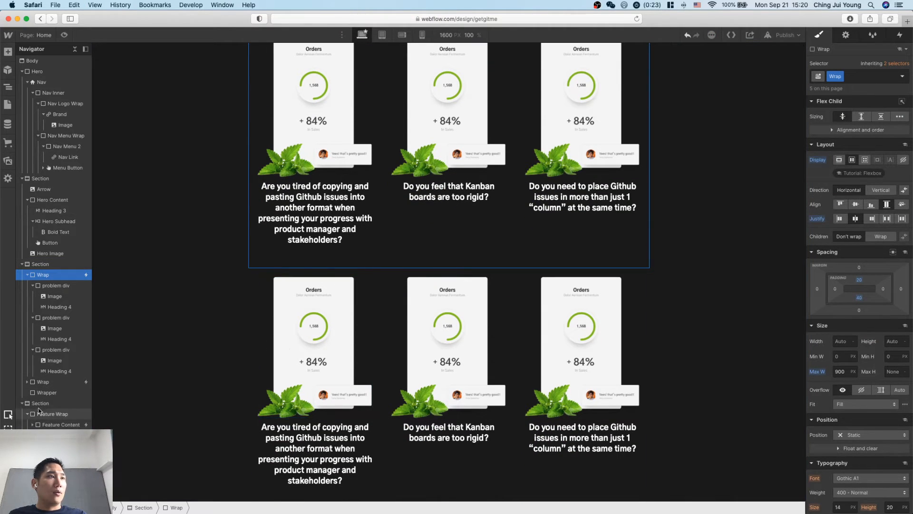
Delete all three problem divs from the duplicated Wrap.
click(294, 328)
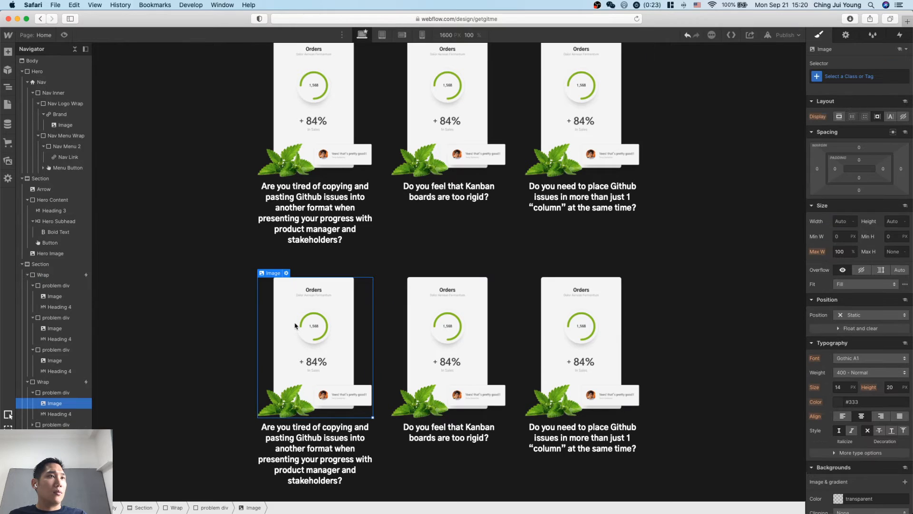
scroll(295, 326, down, 2)
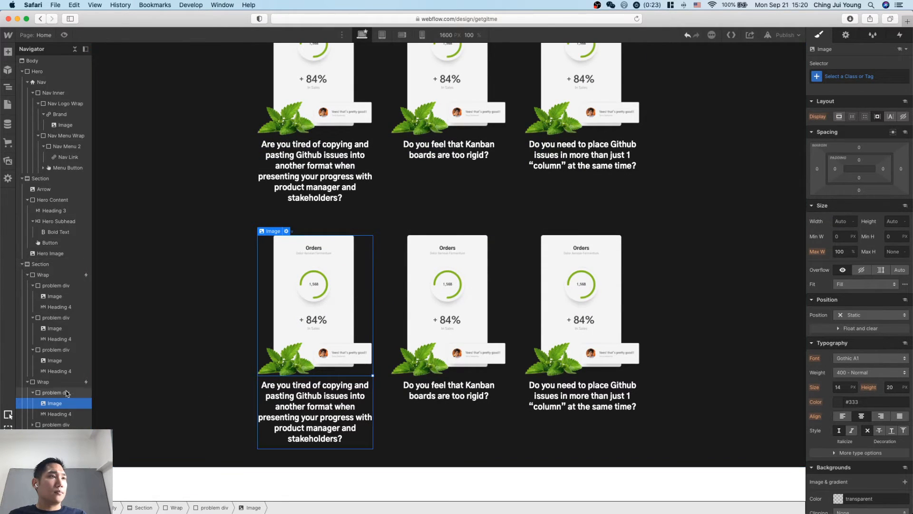
click(65, 393)
key(Delete)
key(Delete)
key(Delete)
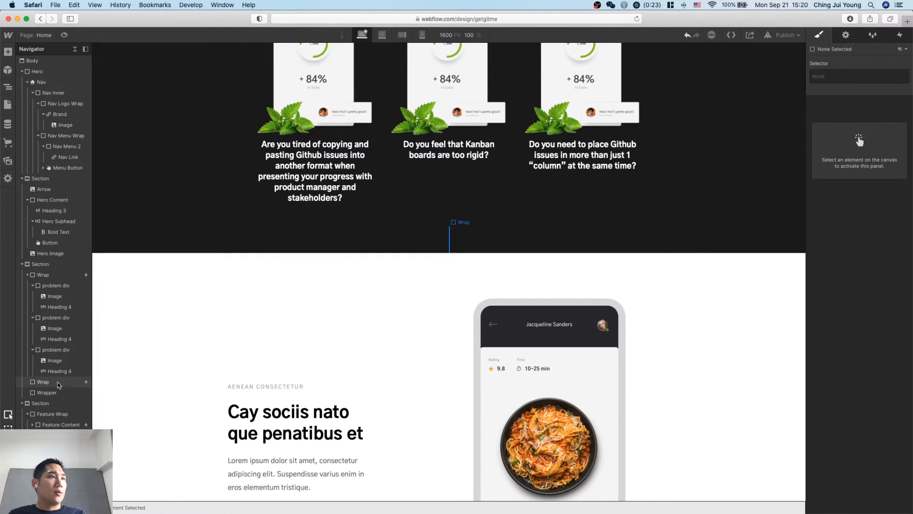
Add a Heading element to the empty duplicated Wrap and set its type to H4.
click(58, 383)
key(super+e)
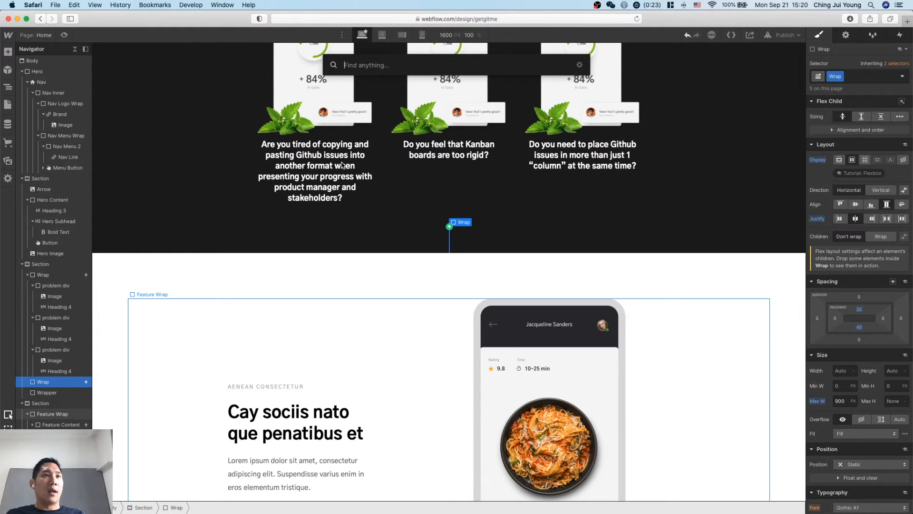
text(div)
key(BackSpace)
key(BackSpace)
key(BackSpace)
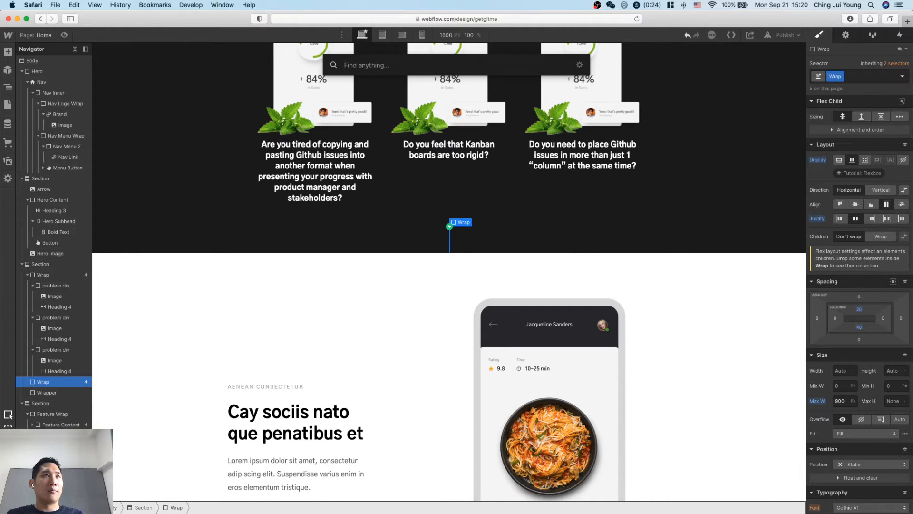
text(h3)
key(BackSpace)
text(2)
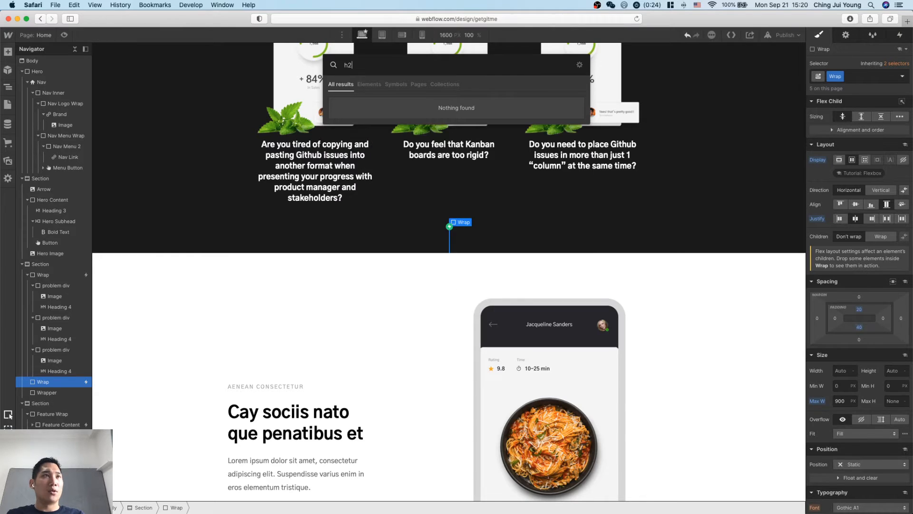
key(BackSpace)
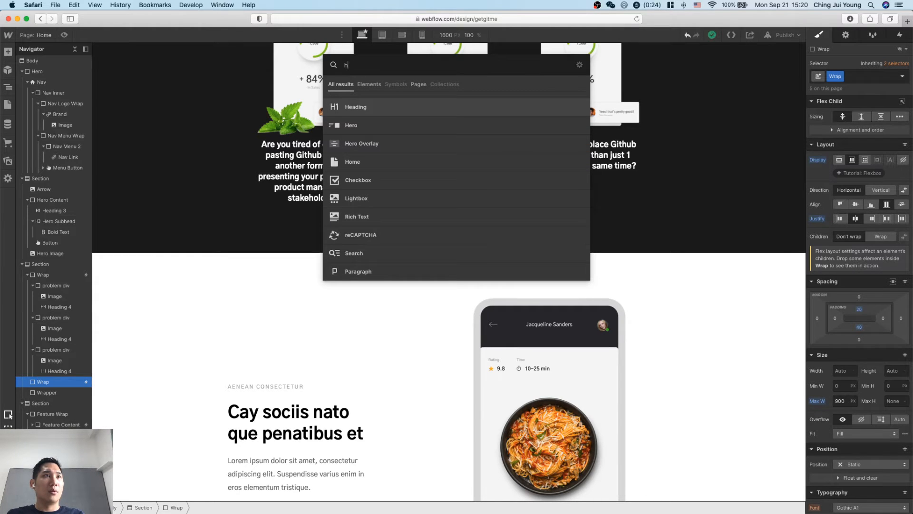
key(Return)
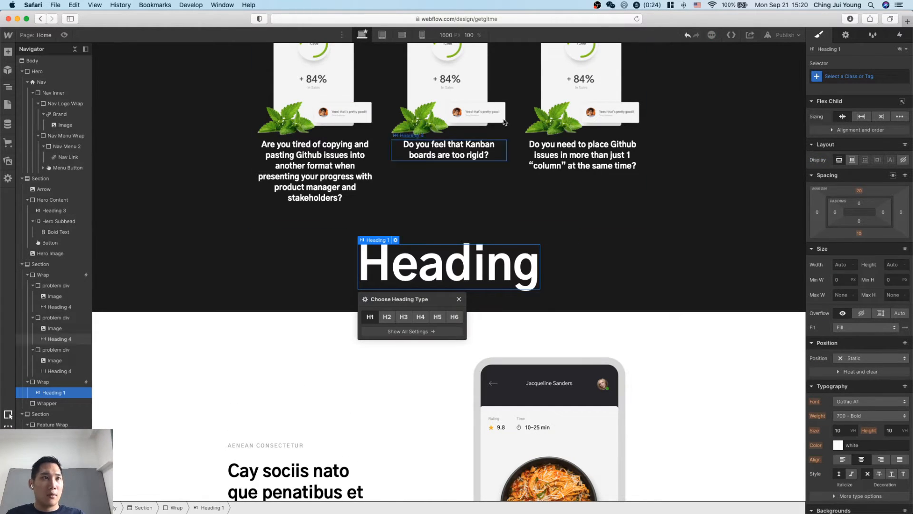
click(419, 317)
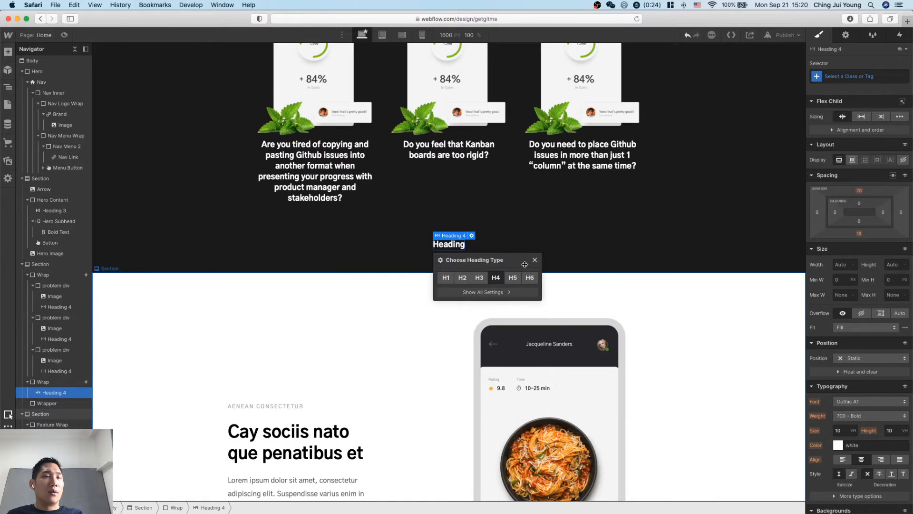
Add an Image element after the heading in the duplicated Wrap, then select that Wrap.
key(super+e)
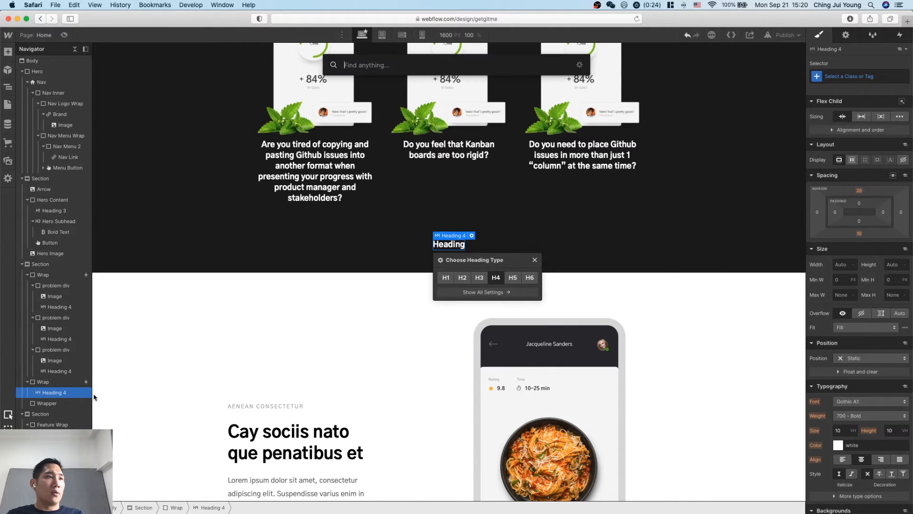
text(image)
key(Return)
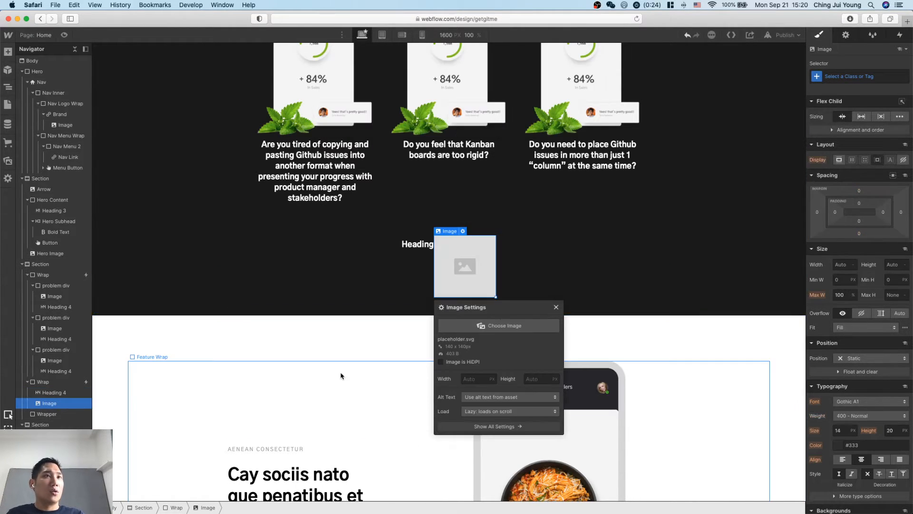
click(402, 269)
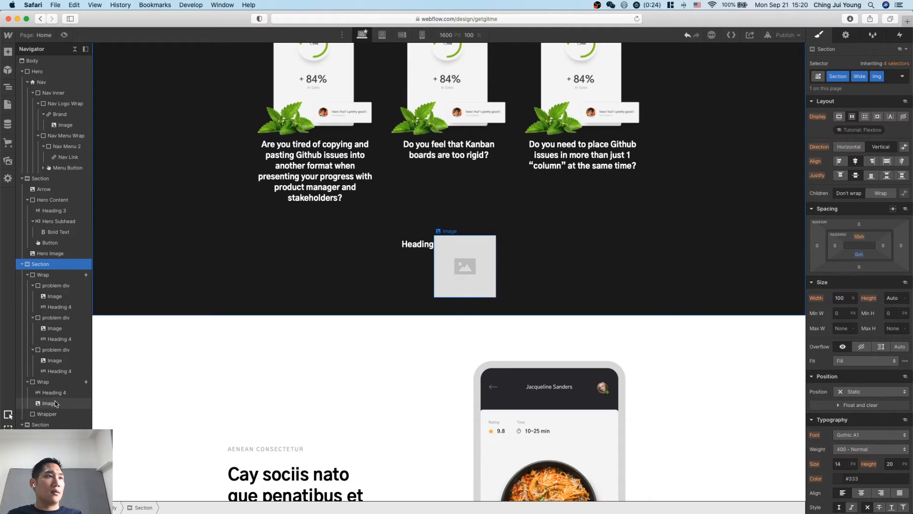
click(43, 382)
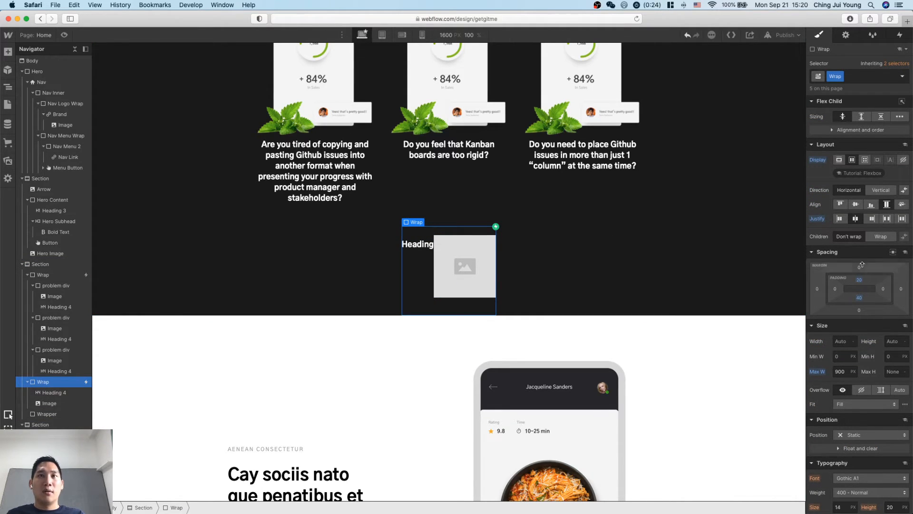
Set the duplicated Wrap's minimum width to 700 px and justify its heading and image with space between.
click(841, 357)
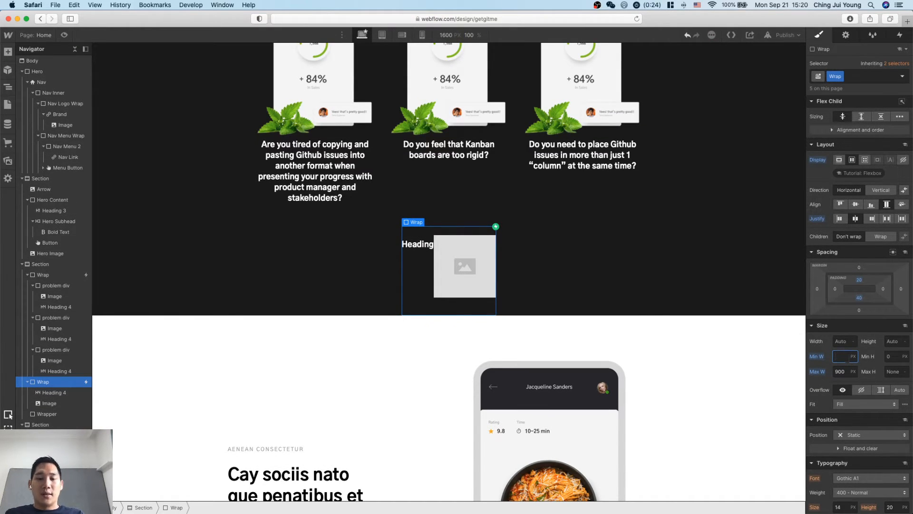
text(700)
key(Return)
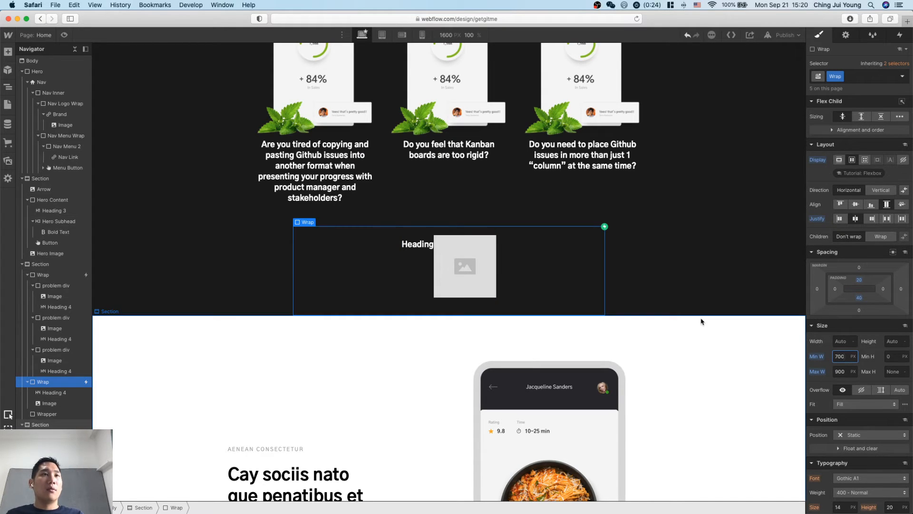
click(888, 219)
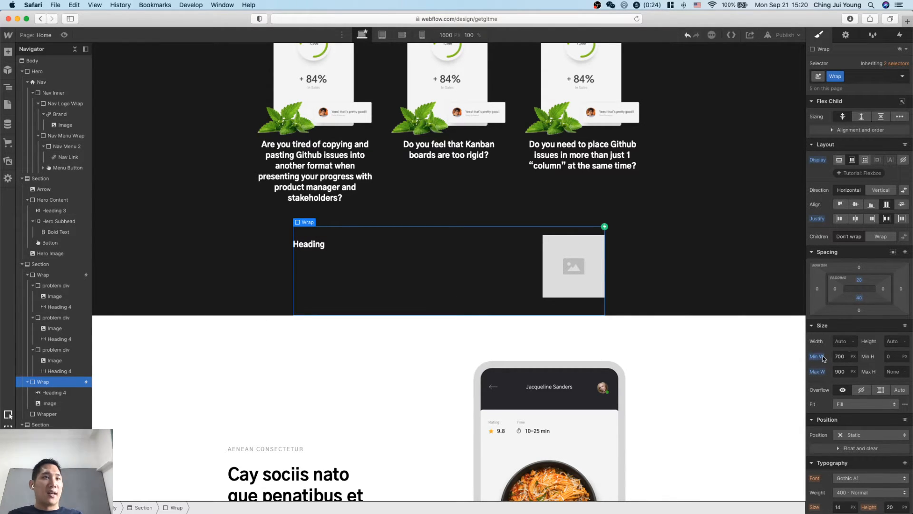
click(665, 308)
Copy the solution paragraph from the Notion notes and paste it over the placeholder heading in the duplicated Wrap.
scroll(667, 310, up, 1)
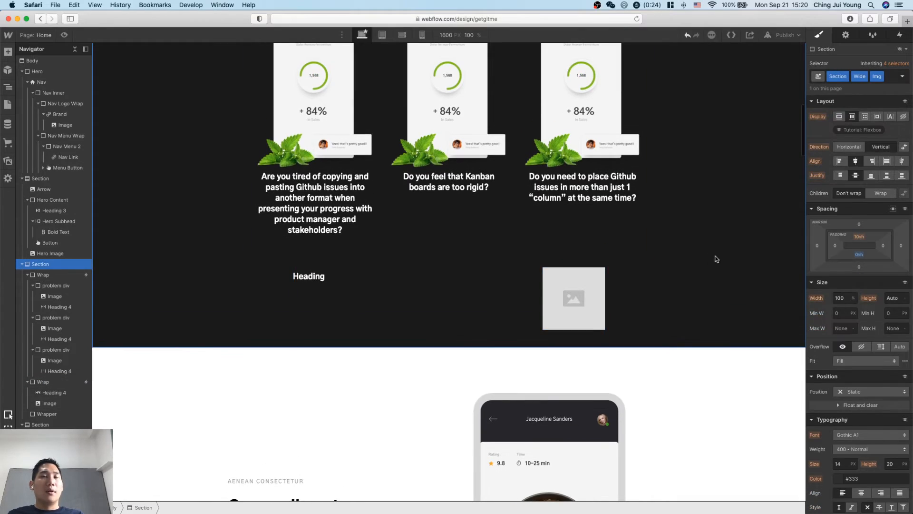
key(ctrl+Up)
click(778, 212)
drag(617, 369, 549, 306)
key(super+c)
click(309, 278)
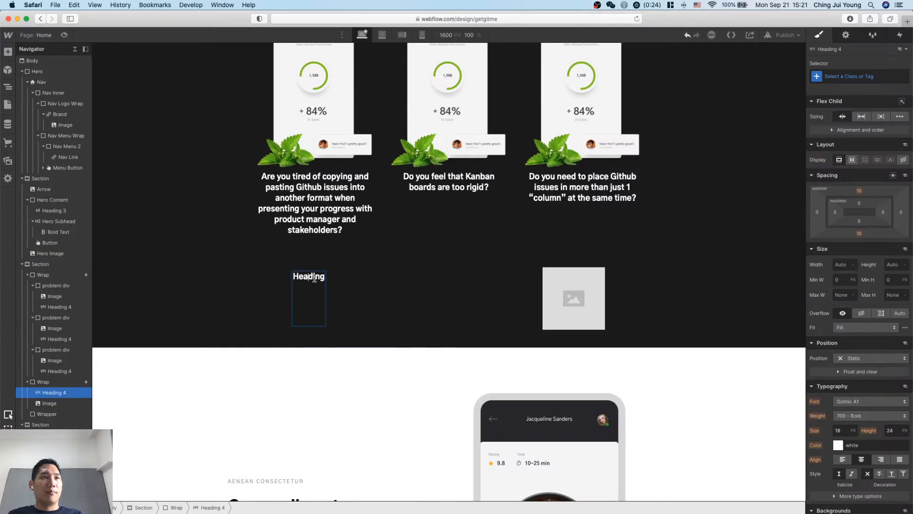
double_click(309, 278)
key(super+v)
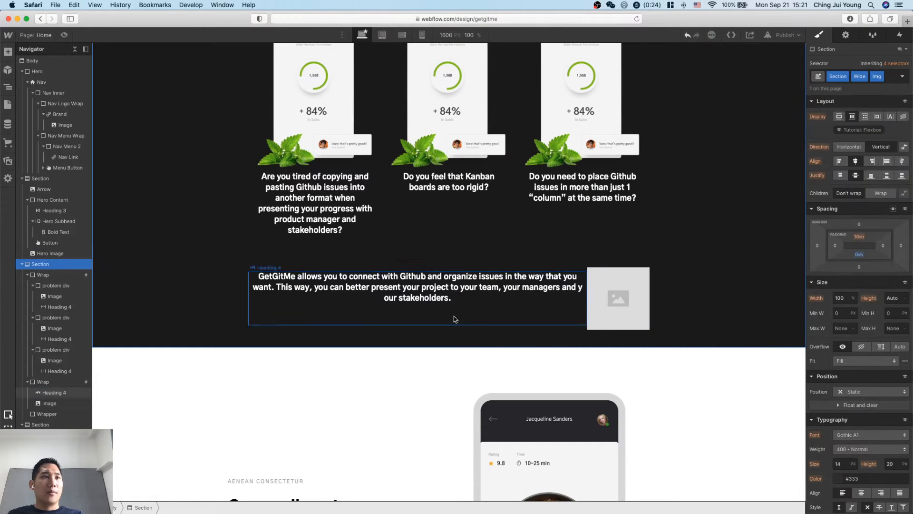
key(Escape)
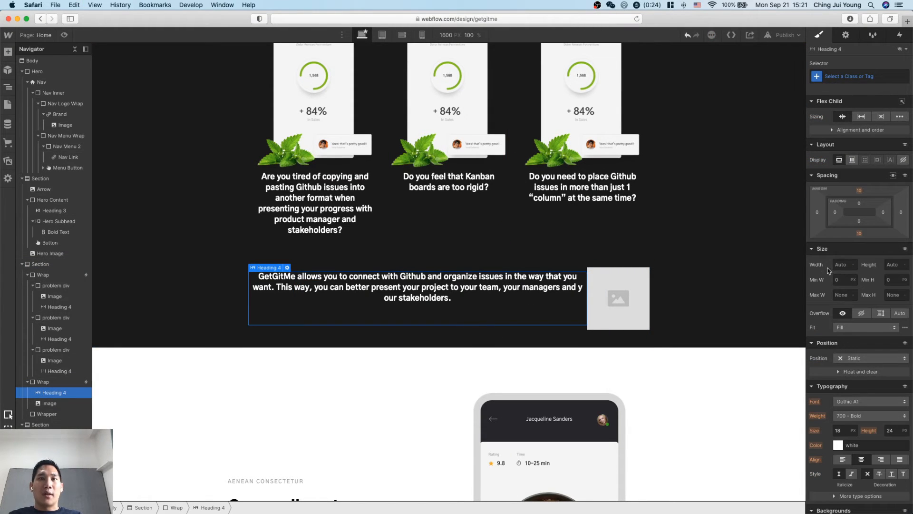
Left-align the solution heading's text and set its maximum width to 400 px.
click(843, 459)
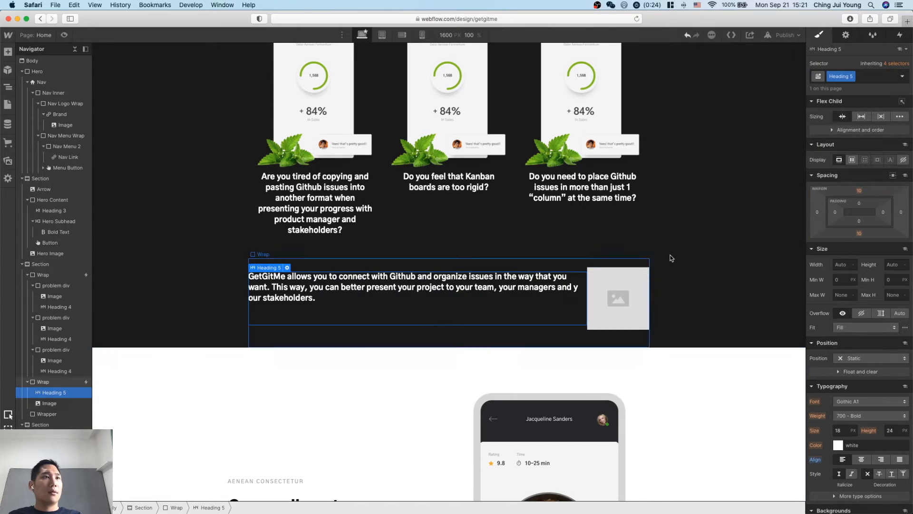
click(708, 277)
click(475, 295)
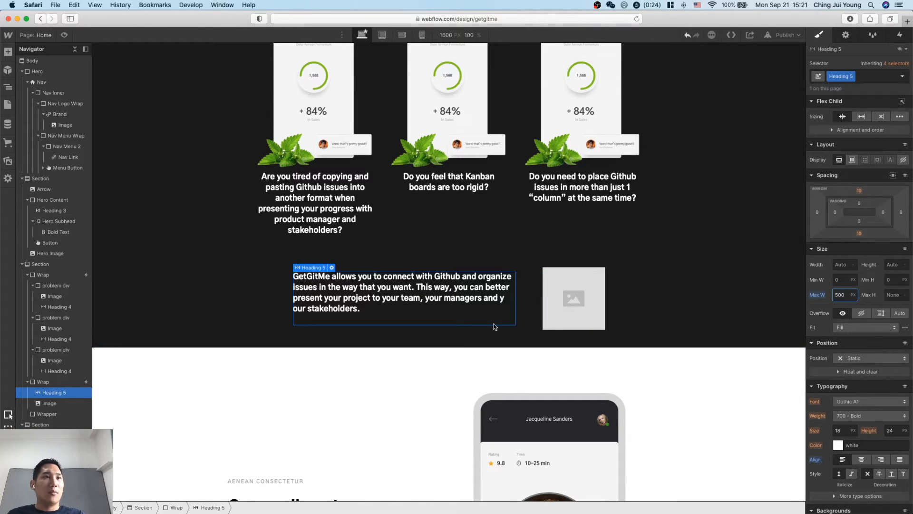
click(647, 291)
click(437, 316)
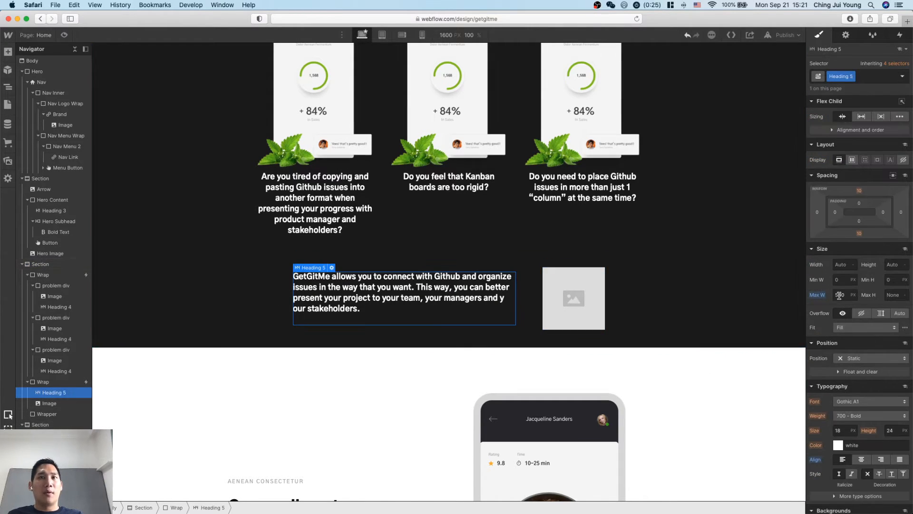
text(4)
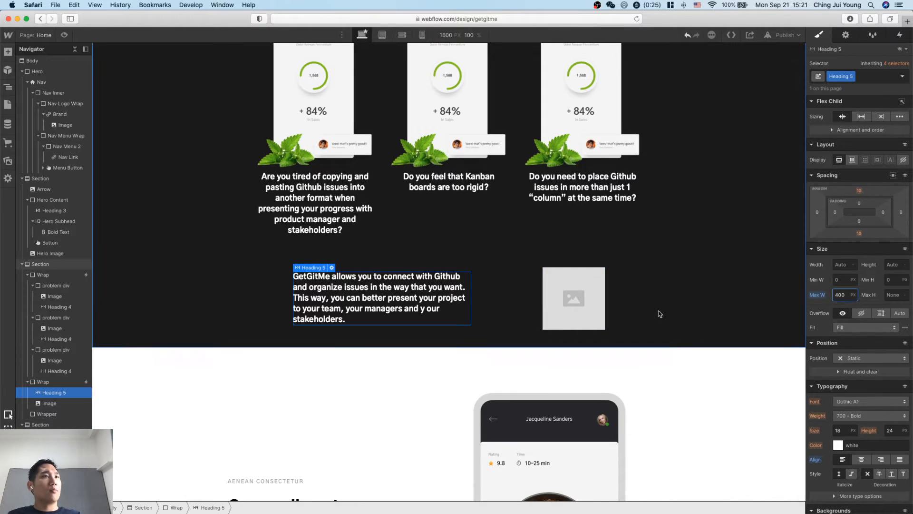
click(675, 291)
Replace the placeholder image beside the solution heading with the app-05.png asset showing the Orders card and mint leaves.
scroll(583, 307, up, 1)
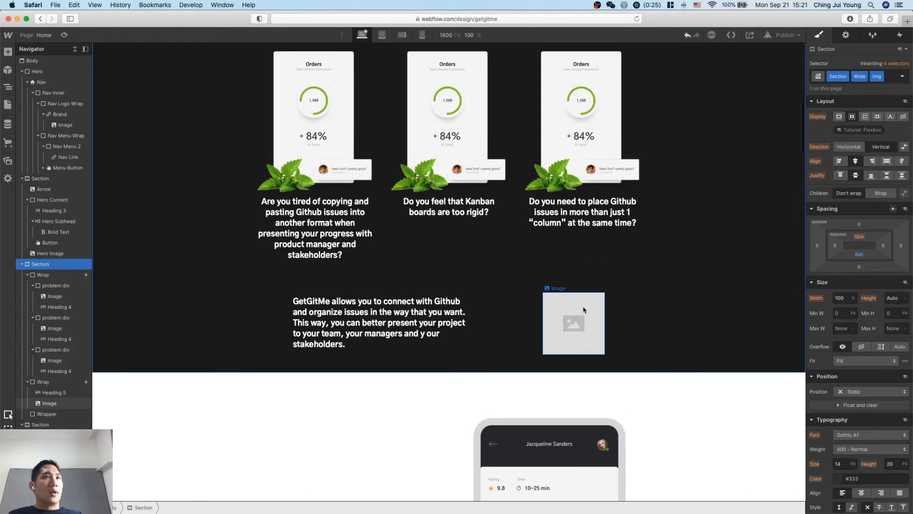
click(577, 346)
double_click(578, 346)
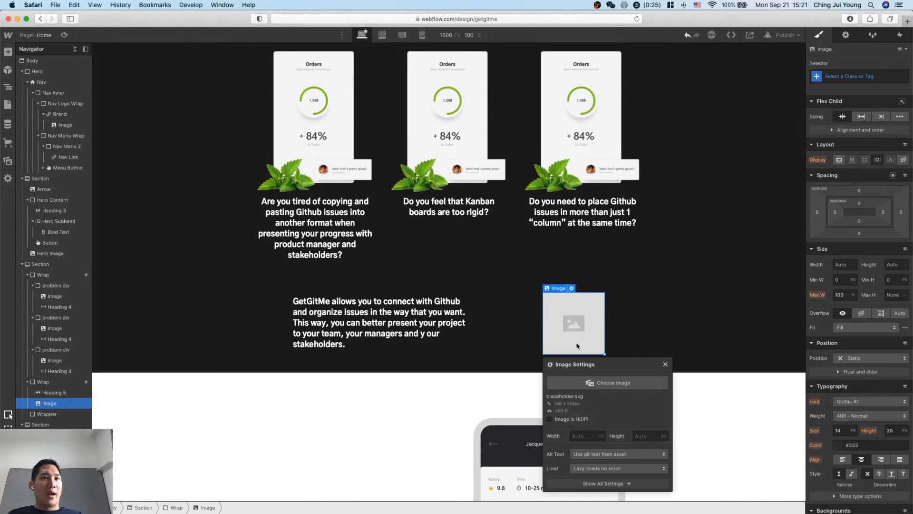
click(593, 383)
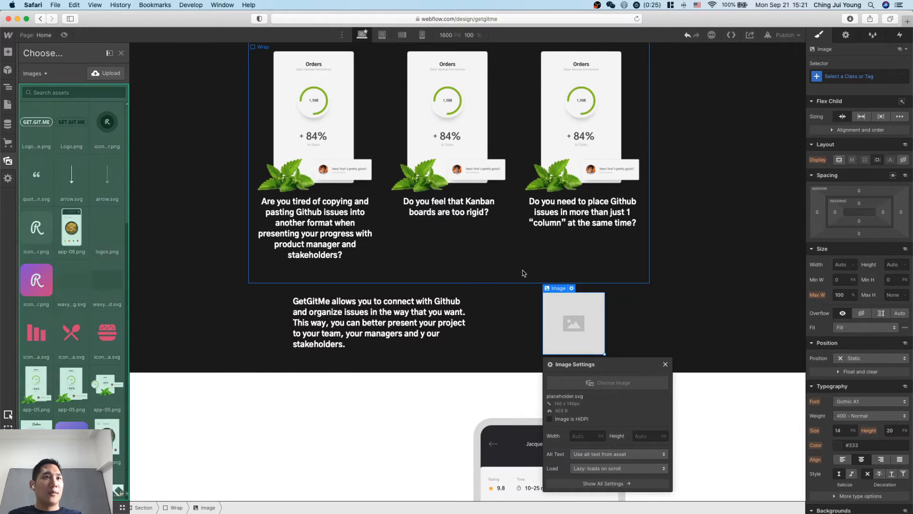
click(38, 389)
click(716, 302)
Try centre alignment on the solution heading's text and return it to left alignment.
scroll(717, 301, down, 1)
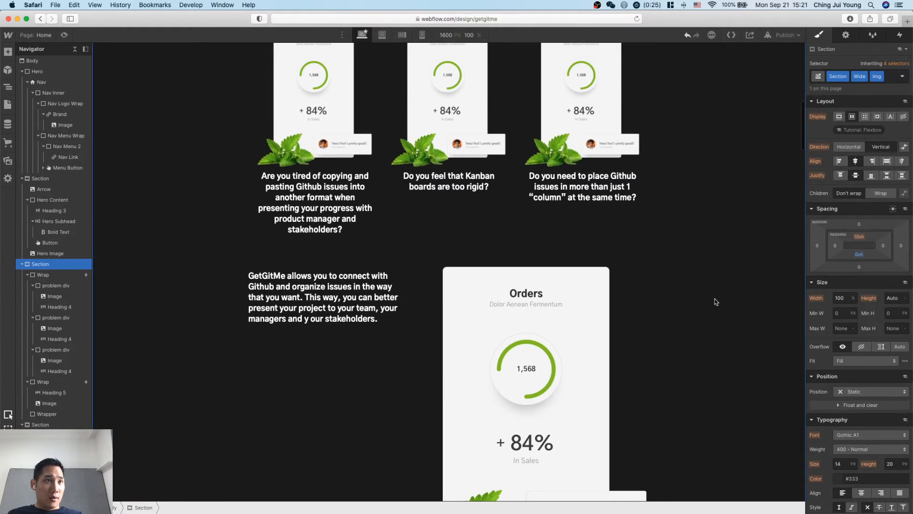
scroll(717, 302, up, 8)
scroll(692, 382, down, 7)
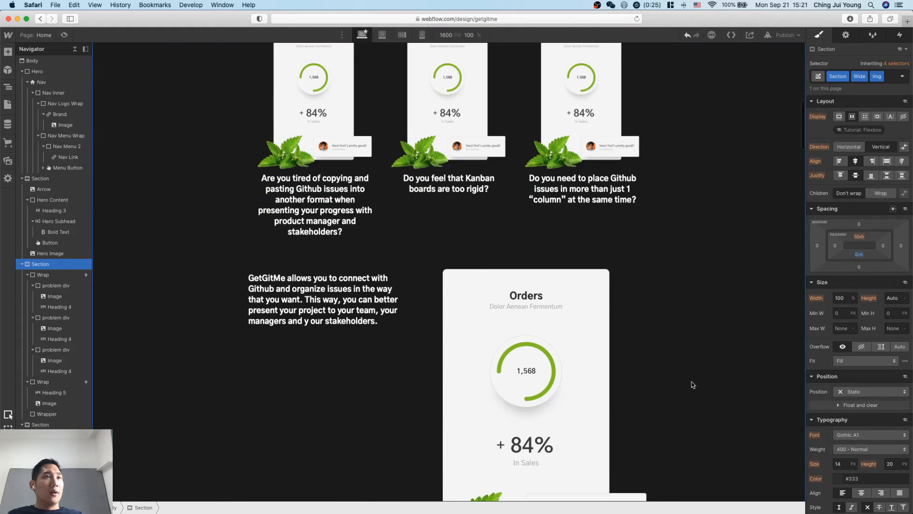
scroll(571, 332, up, 1)
scroll(476, 286, up, 1)
scroll(407, 363, down, 2)
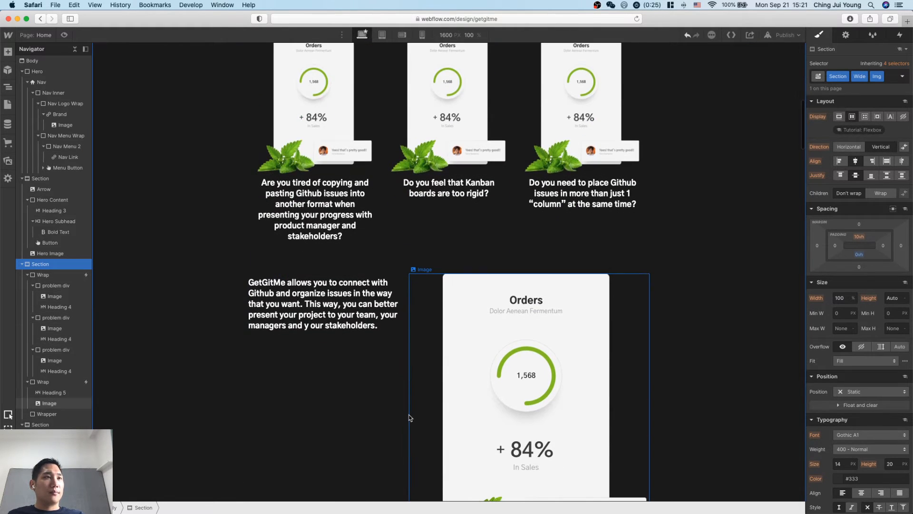
scroll(381, 339, down, 5)
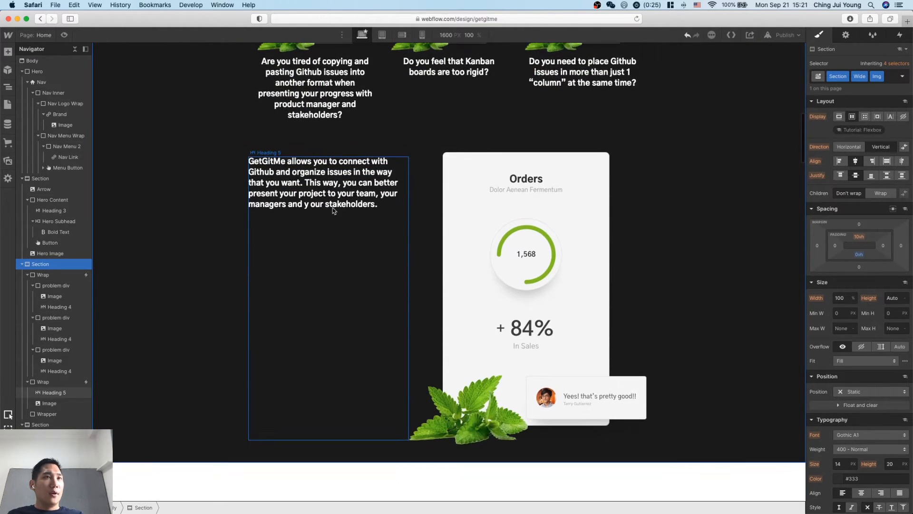
click(351, 187)
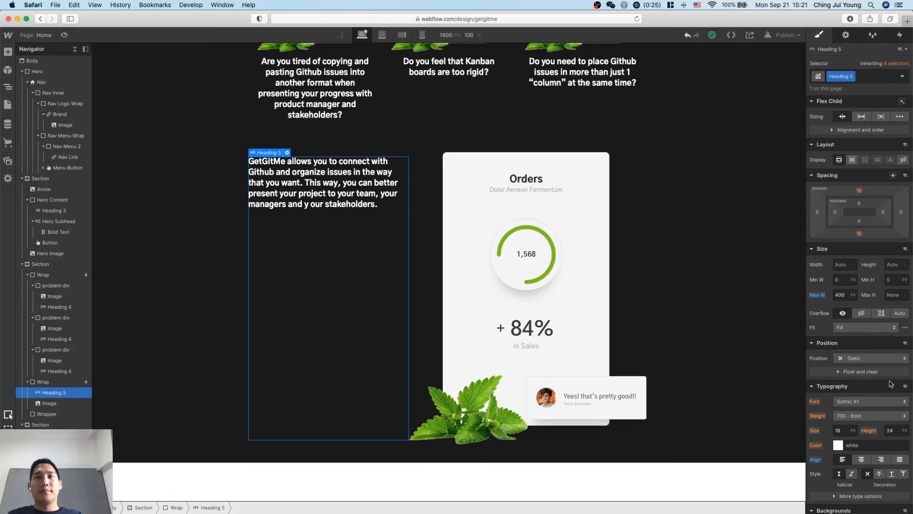
click(866, 461)
click(843, 460)
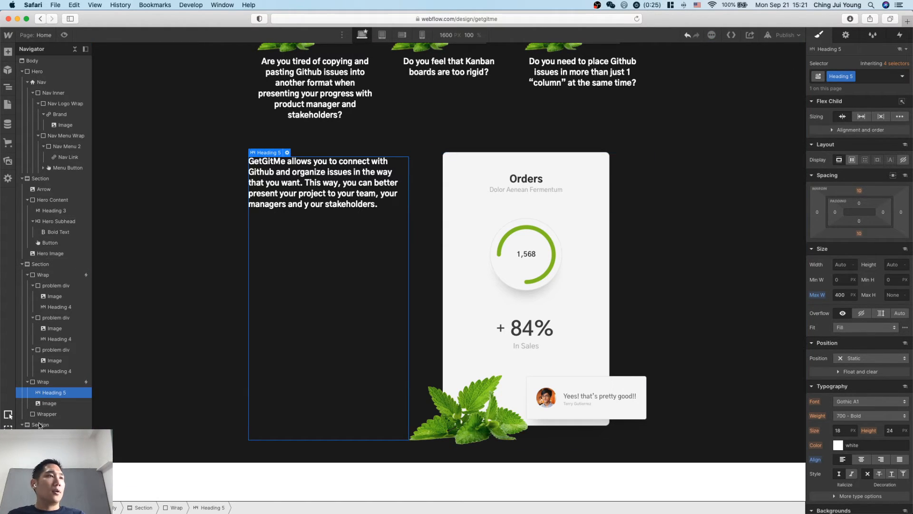
Add a Div Block to the duplicated Wrap, placed before the image, and nest the solution heading inside it.
click(53, 383)
key(super+e)
text(di)
key(Return)
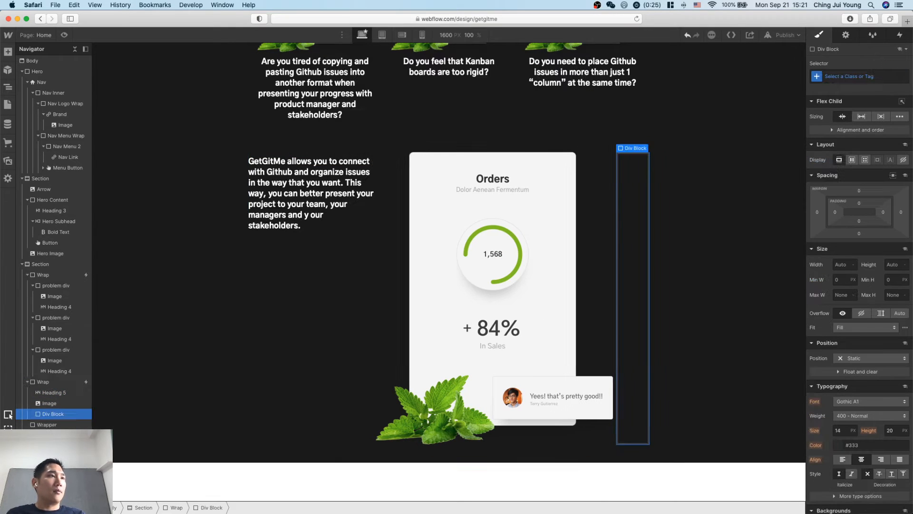
mouse_move(50, 394)
mouse_down()
mouse_move(50, 413)
mouse_move(55, 392)
mouse_up()
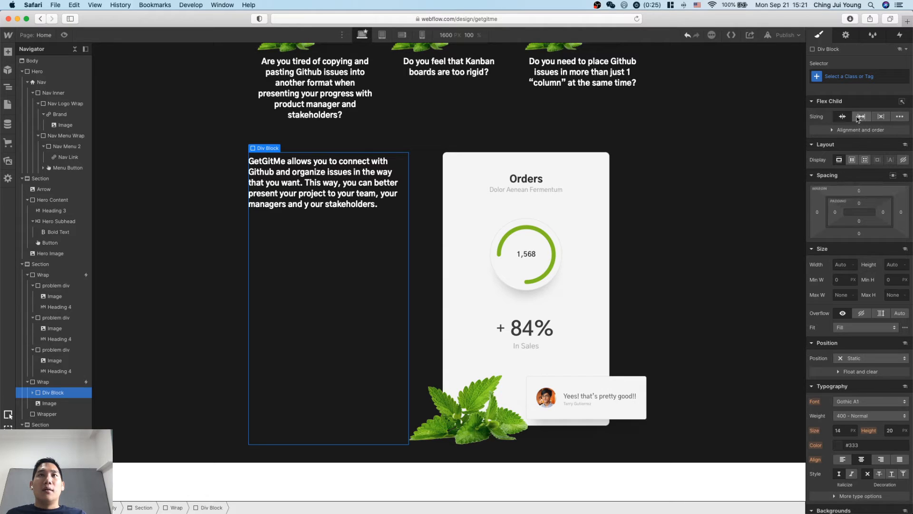
Set the new div block to a horizontal flex layout and centre the solution heading vertically within it.
click(853, 161)
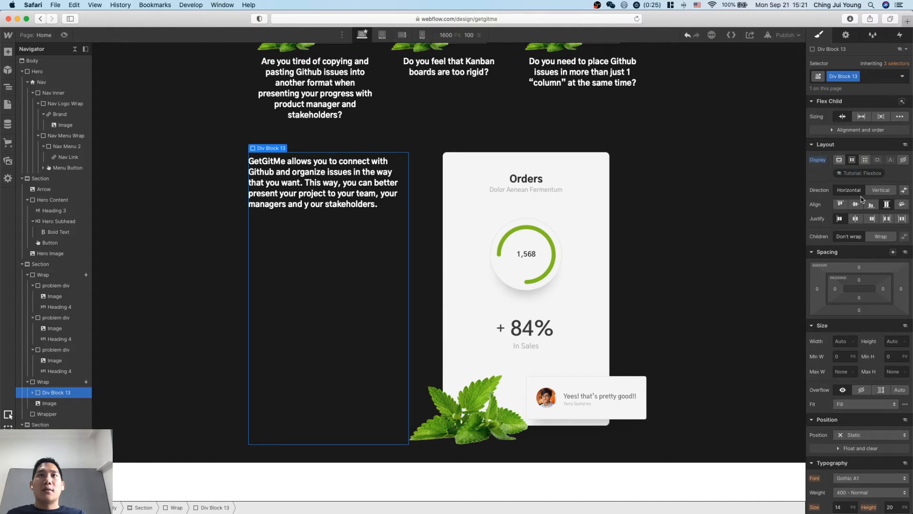
click(856, 205)
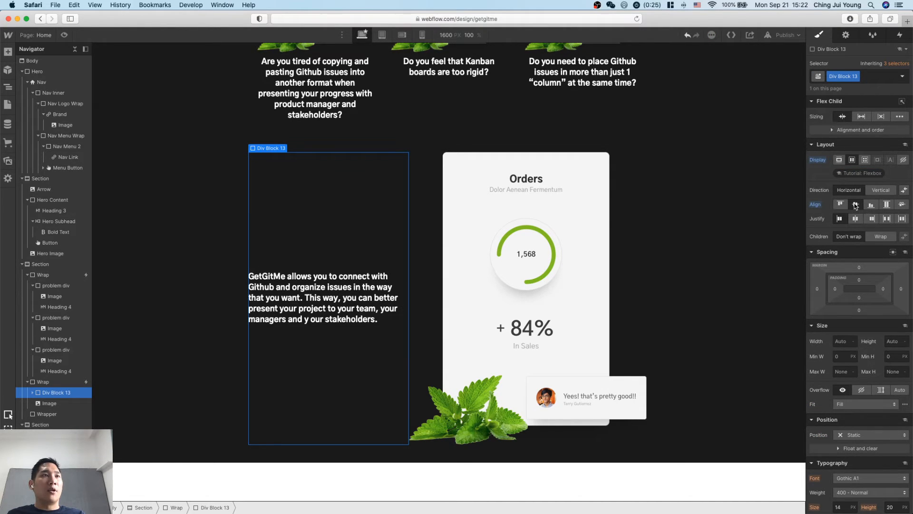
click(616, 327)
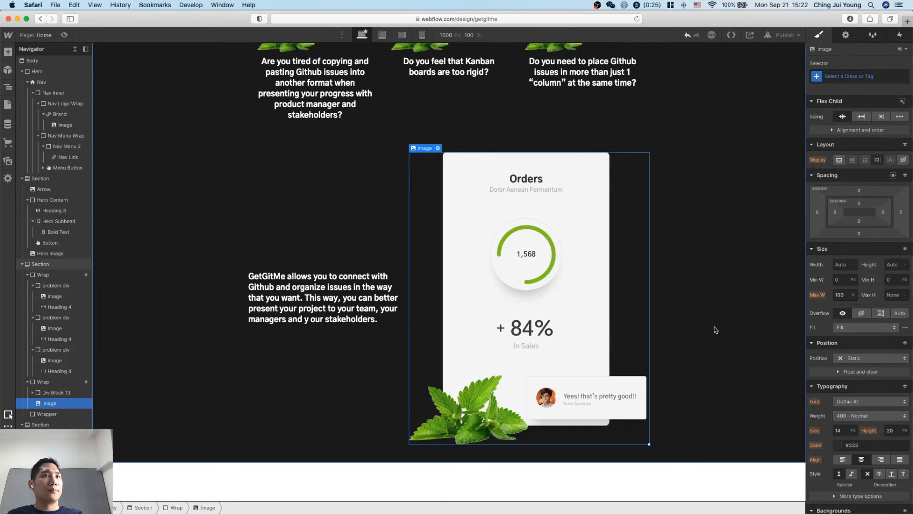
click(716, 329)
Correct the typo "y our" to "your" in the solution heading's text.
scroll(716, 329, up, 1)
scroll(716, 329, up, 10)
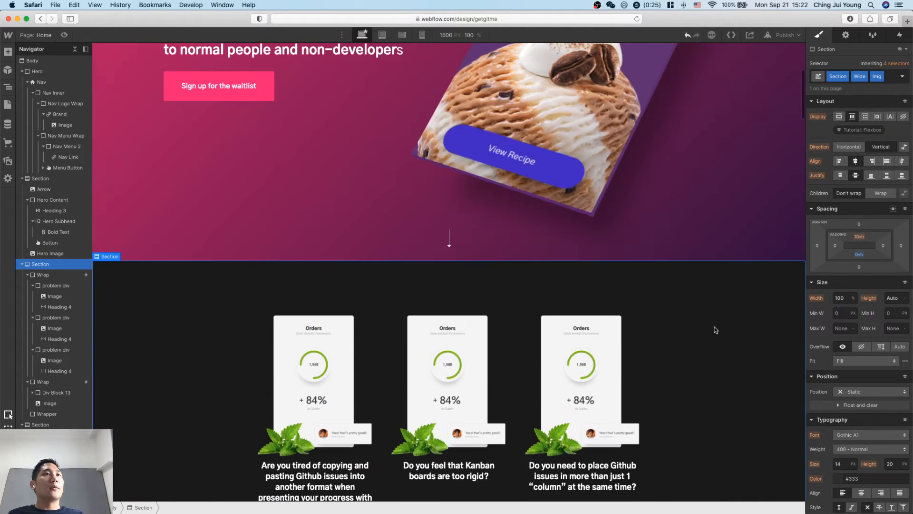
scroll(716, 329, down, 15)
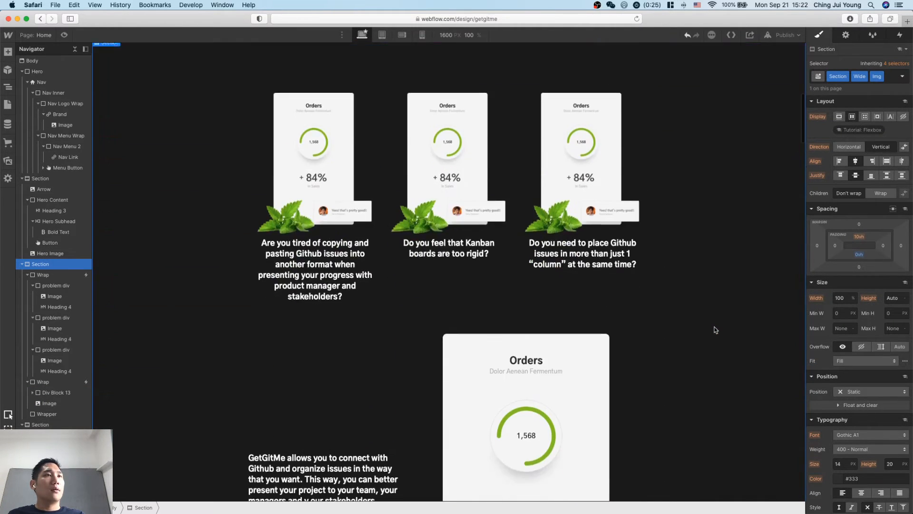
scroll(716, 329, up, 6)
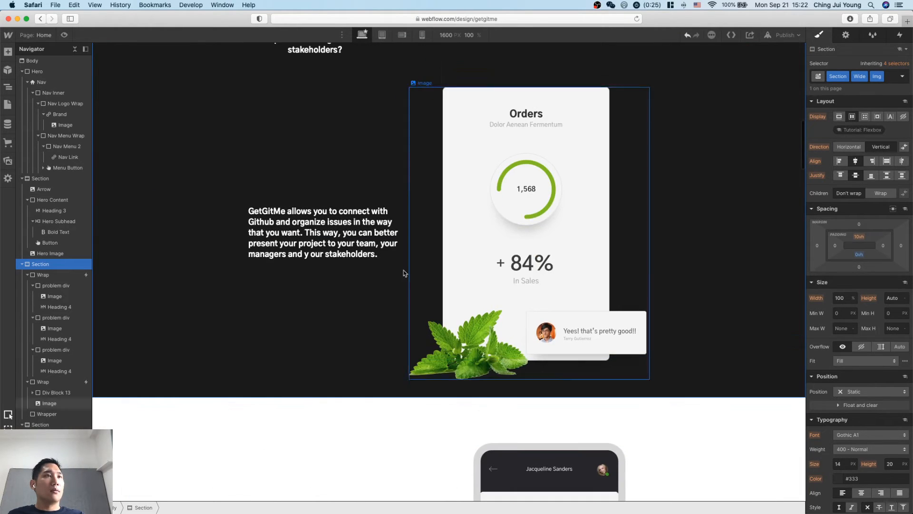
click(370, 235)
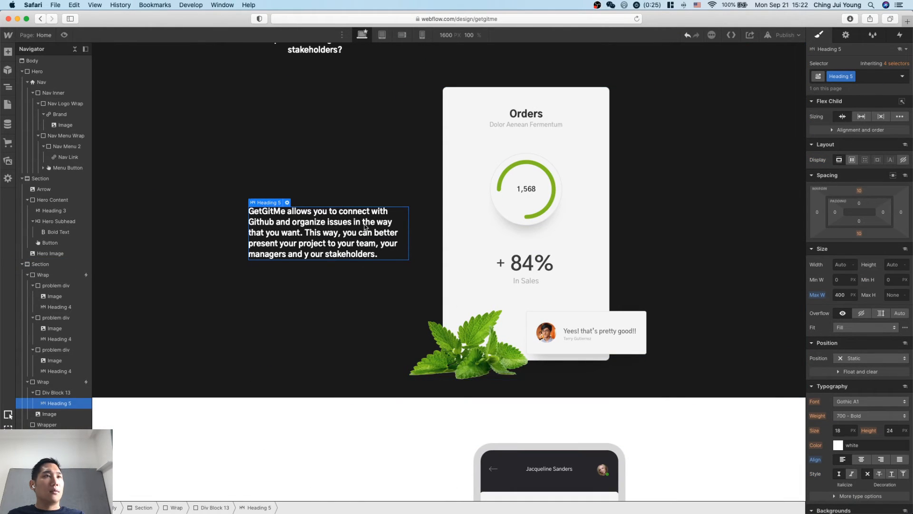
double_click(310, 260)
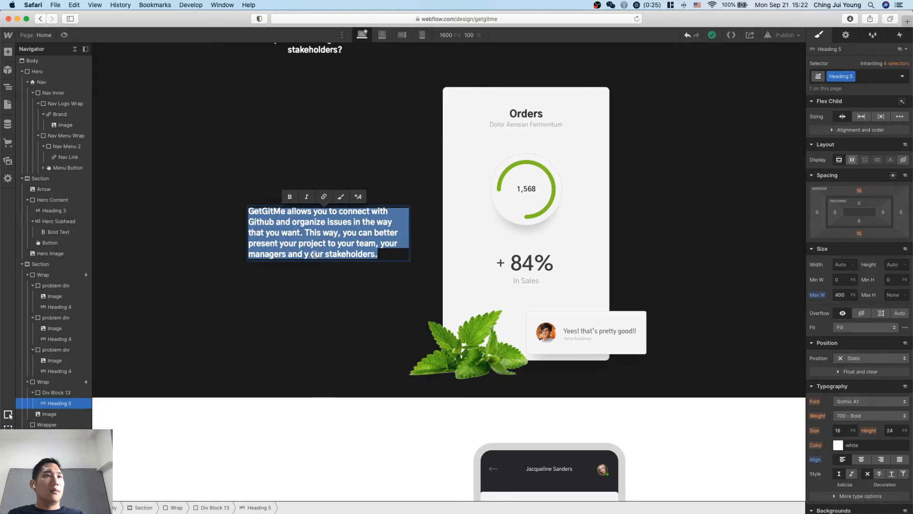
key(Escape)
click(228, 337)
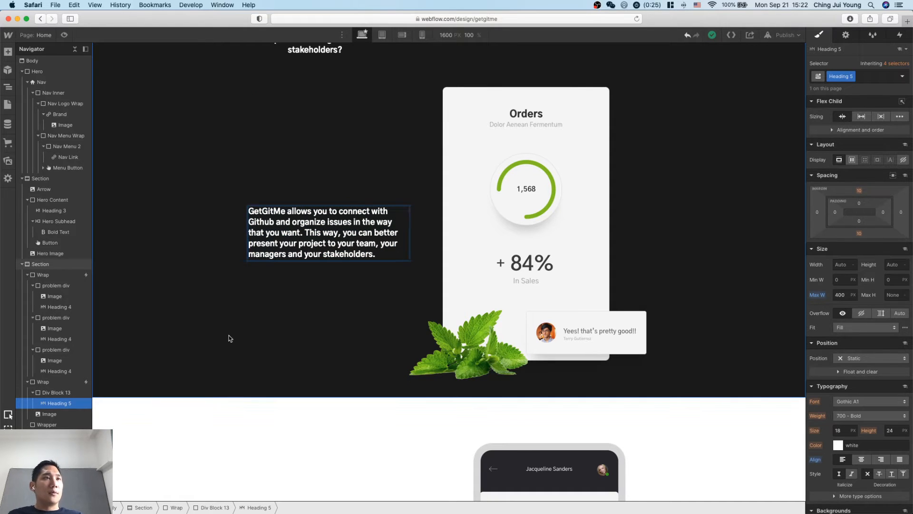
Look over the template's feature section, switch to the Notion notes and review the copy for Step 5 and Step 6.
scroll(339, 234, up, 1)
click(339, 234)
scroll(434, 346, down, 10)
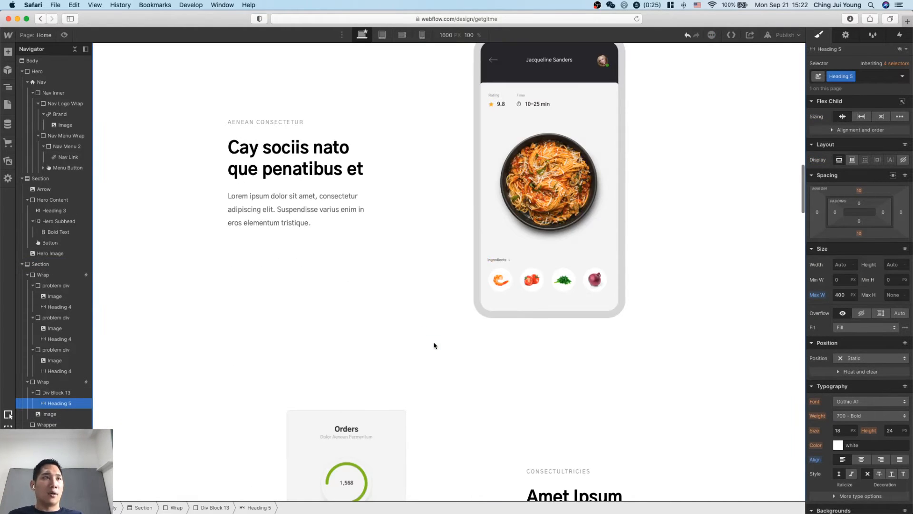
scroll(434, 346, up, 2)
key(ctrl+Up)
click(766, 227)
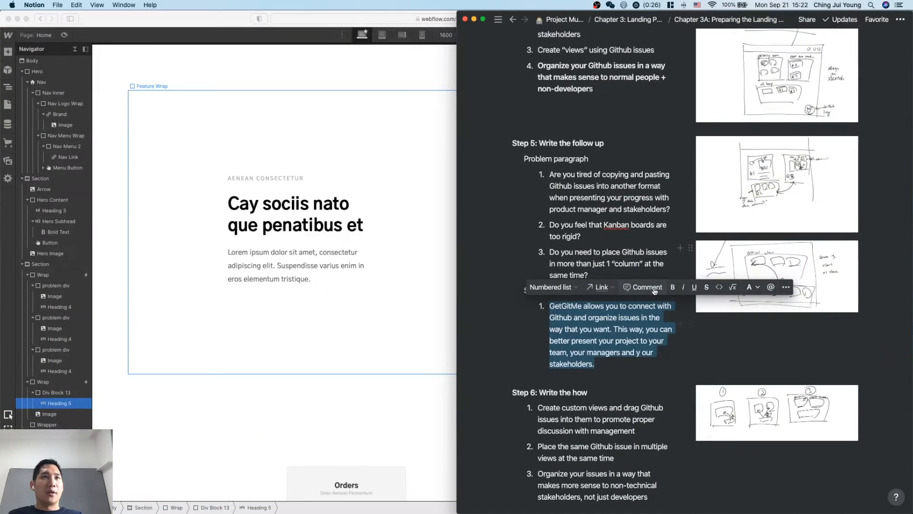
click(569, 193)
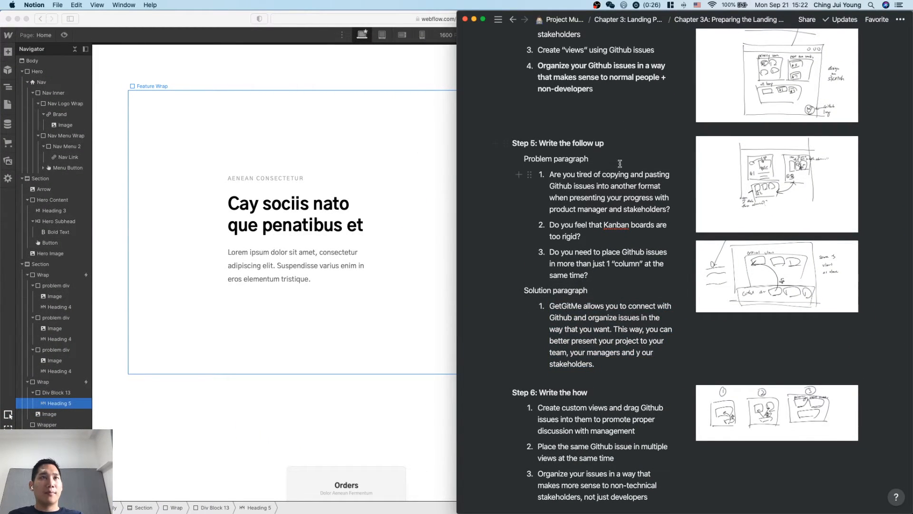
scroll(620, 163, down, 3)
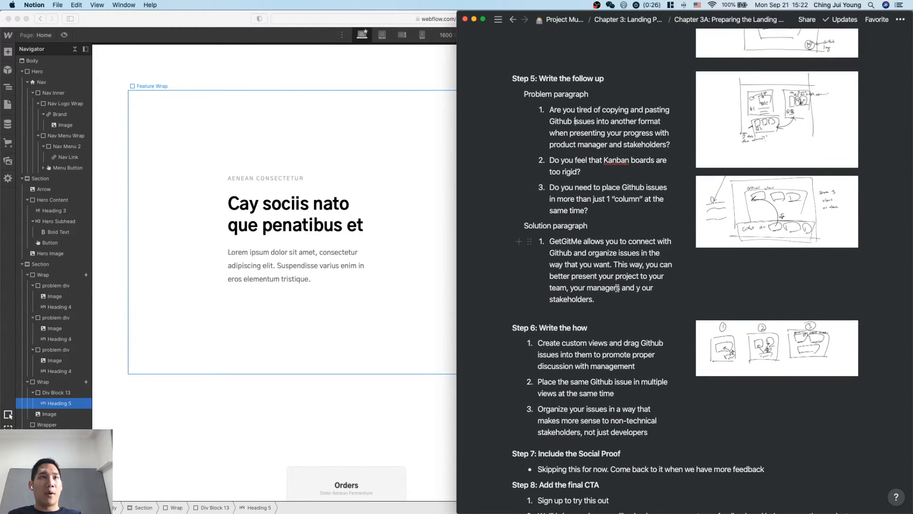
Review the Step 6 copy in the notes against the template's feature sections in Webflow.
scroll(617, 288, down, 2)
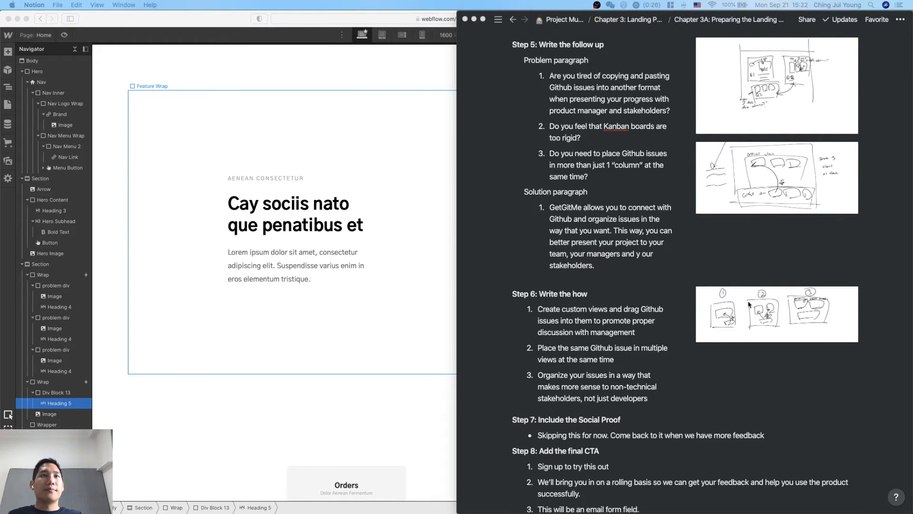
scroll(752, 314, down, 5)
click(760, 333)
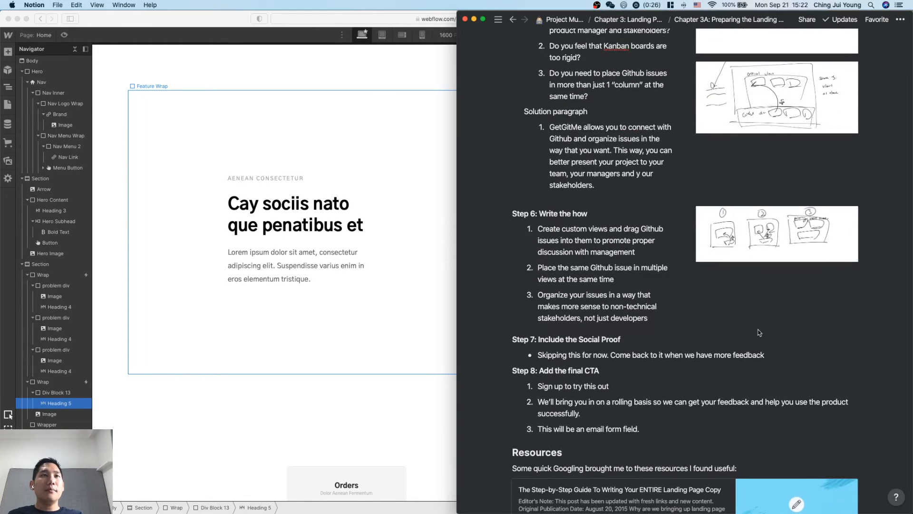
click(320, 302)
scroll(372, 320, up, 4)
scroll(373, 320, down, 2)
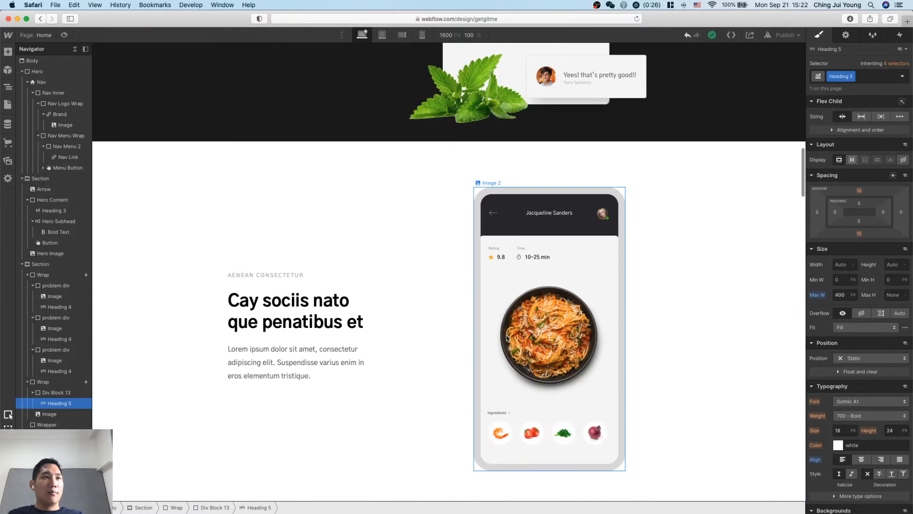
scroll(507, 337, down, 12)
scroll(507, 338, up, 4)
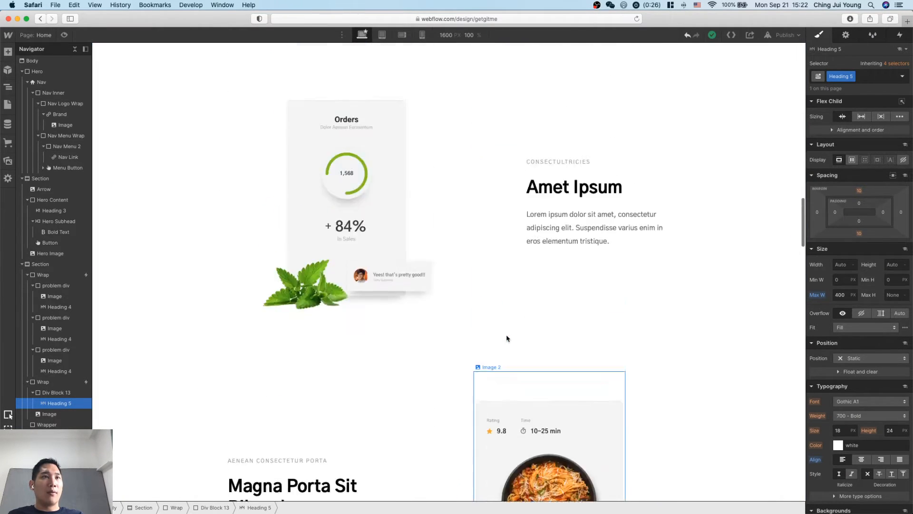
scroll(507, 338, up, 10)
Replace the first feature's paragraph in Webflow with Step 6's first point from the Notion notes, "Create custom views and drag Github issues into them…".
key(ctrl+Up)
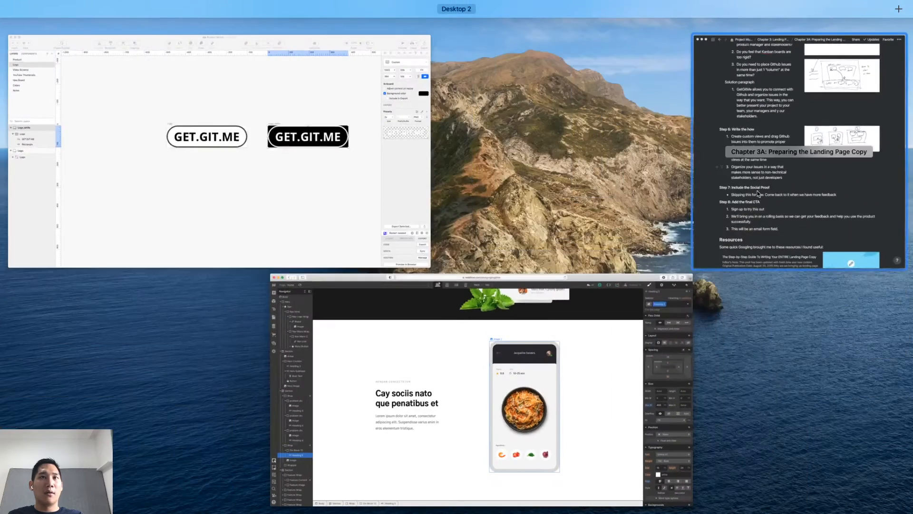
click(758, 194)
drag(646, 253, 542, 230)
key(super+c)
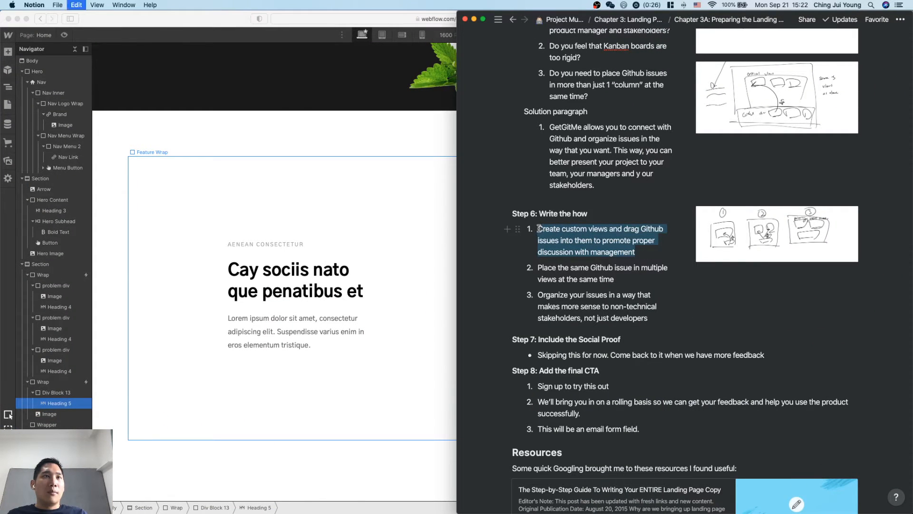
click(296, 347)
double_click(296, 346)
key(super+a)
key(super+v)
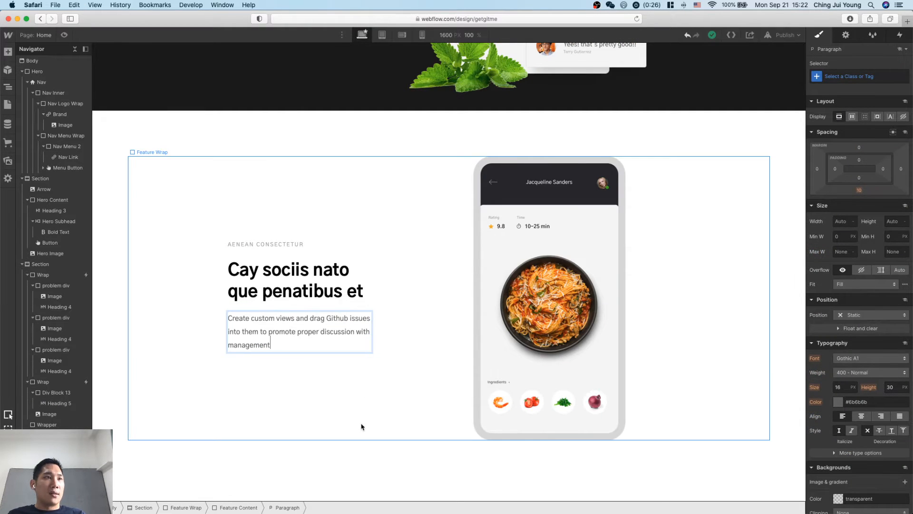
Delete the "Cay sociis nato que penatibus et" heading and the small title above it from the first feature.
click(305, 273)
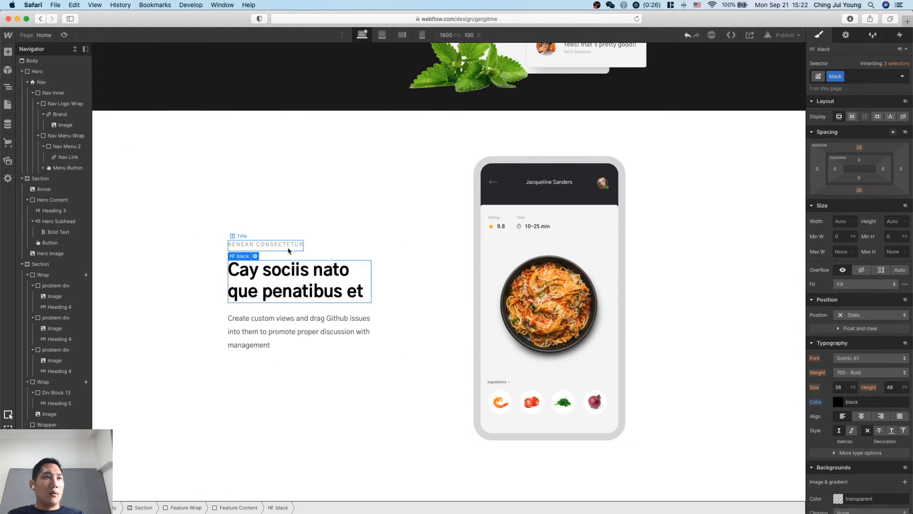
key(BackSpace)
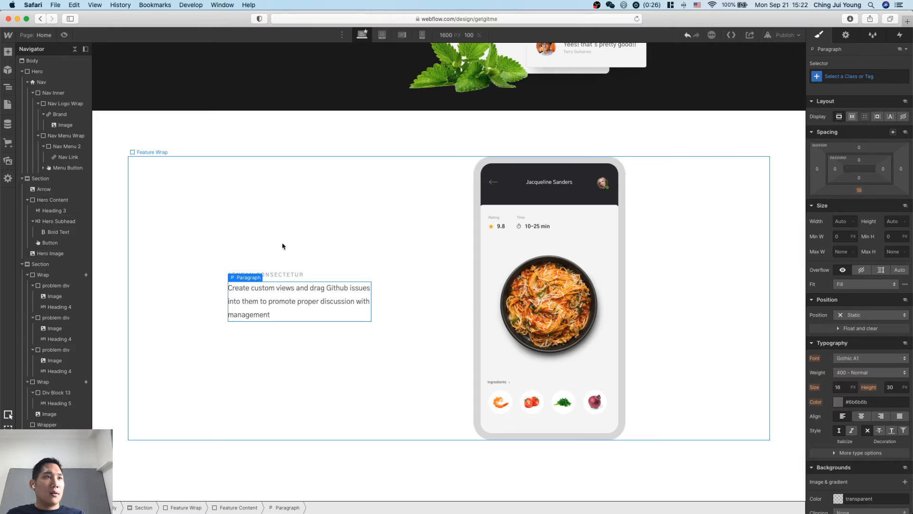
click(283, 275)
key(BackSpace)
click(378, 366)
Copy Step 6's second point from Notion and replace the second feature's paragraph with "Place the same Github issue in multiple views at the same time".
scroll(444, 379, down, 4)
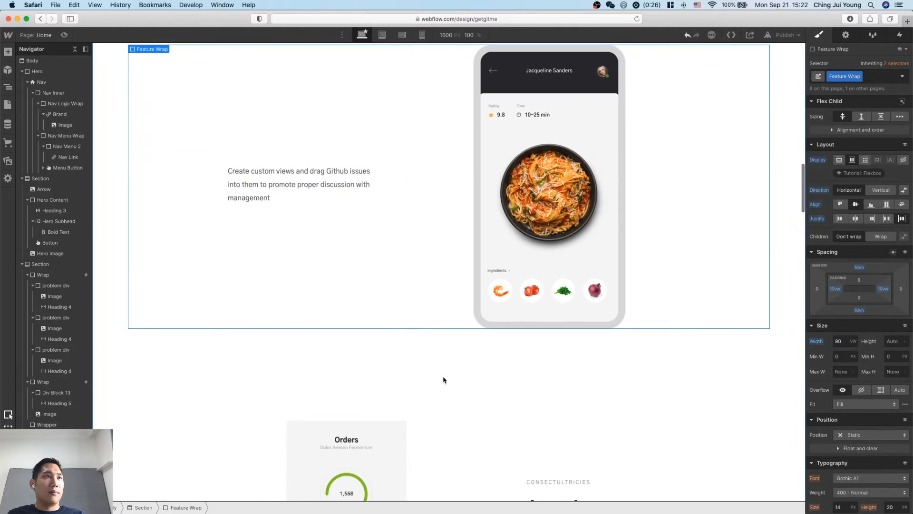
key(super+Tab)
click(620, 283)
drag(620, 283, 537, 267)
key(super+c)
key(super+Tab)
scroll(590, 408, down, 3)
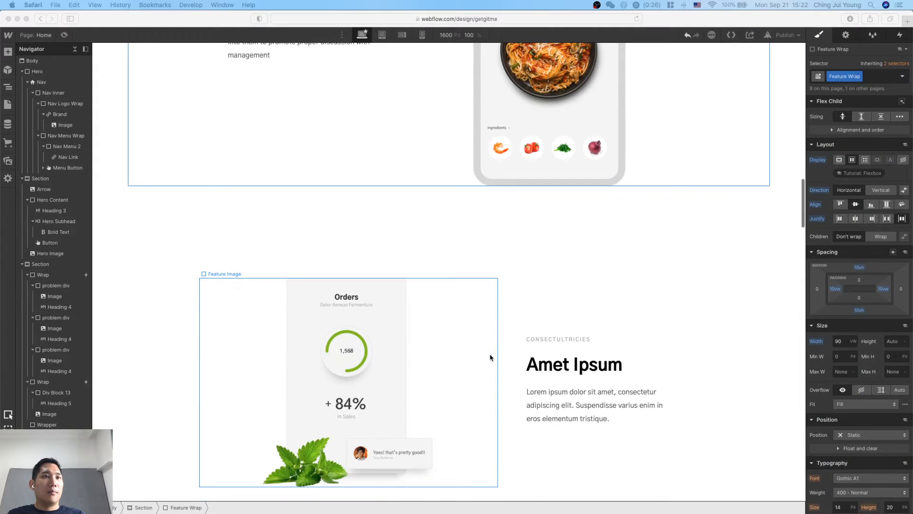
click(589, 408)
double_click(590, 407)
key(super+v)
Delete the "Amet Ipsum" heading and its small title from the second feature.
click(612, 377)
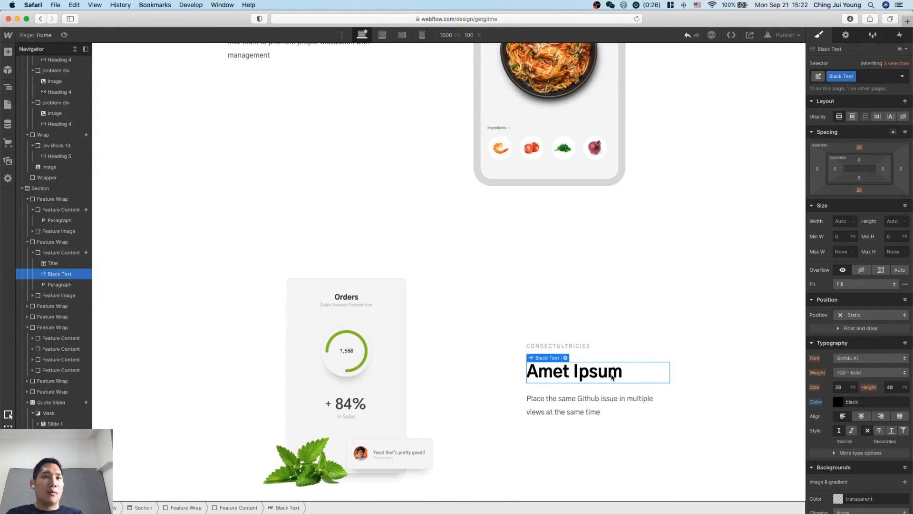
key(Delete)
click(589, 369)
key(Delete)
Copy Step 6's third point from Notion and replace the third feature's paragraph with the "Organize your issues in a way that makes more sense…" text.
key(super+Tab)
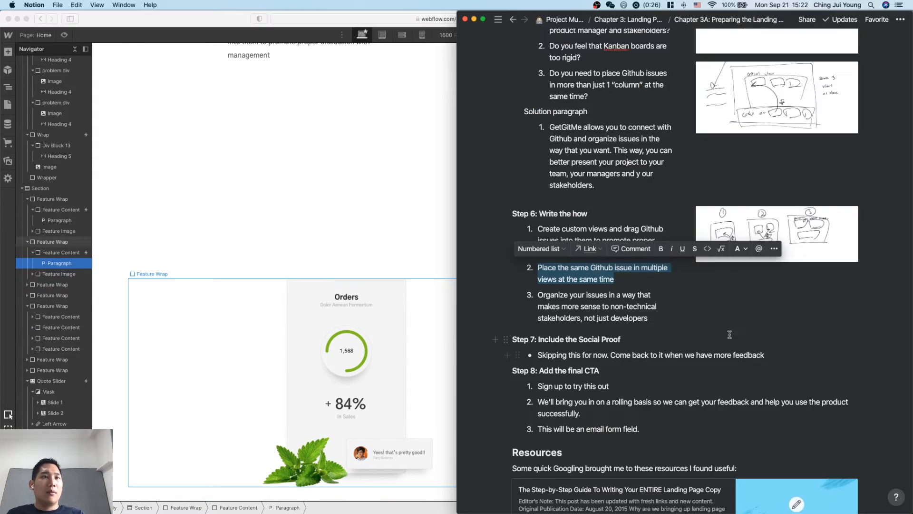
drag(649, 318, 538, 296)
key(super+c)
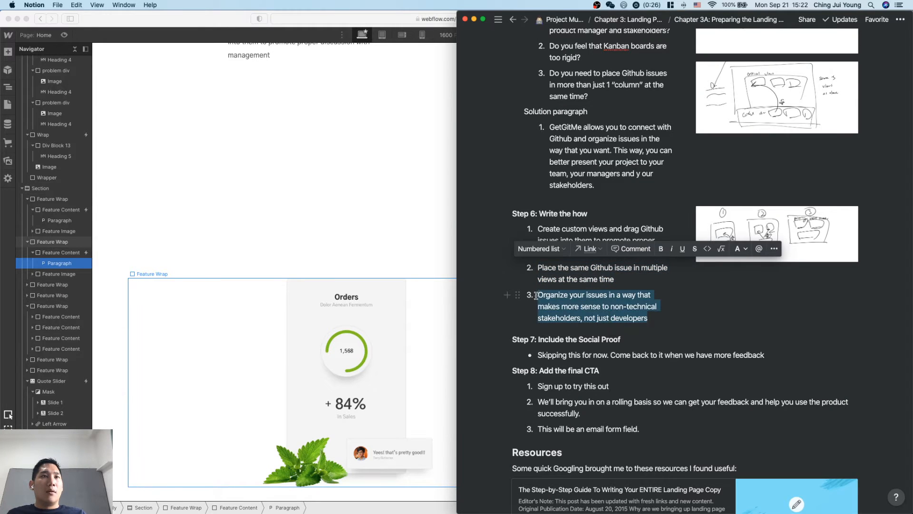
key(super+Tab)
scroll(459, 356, down, 10)
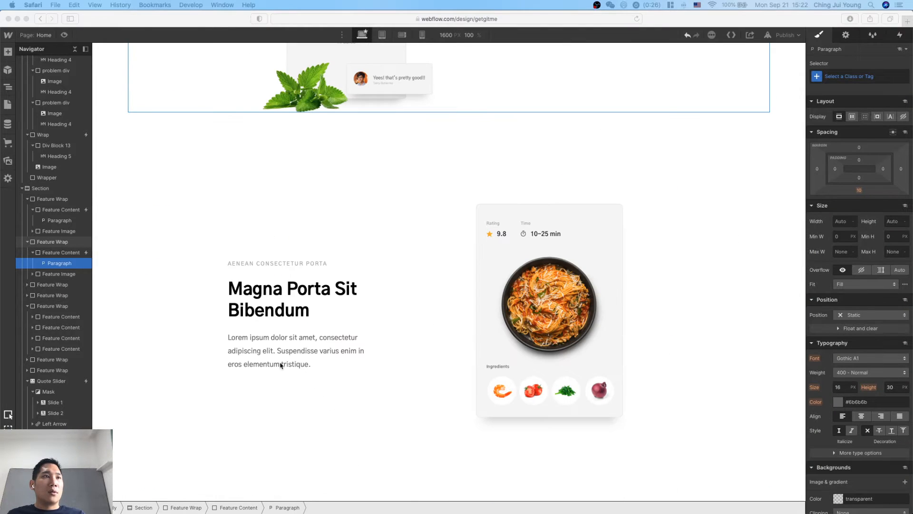
click(309, 339)
click(313, 338)
key(super+a)
key(super+v)
key(Escape)
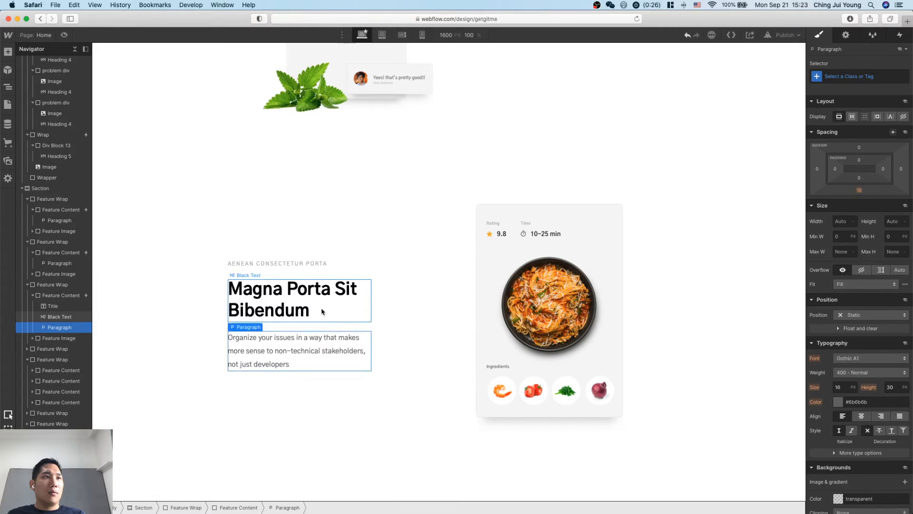
Delete the "Magna Porta Sit Bibendum" heading and its small title from the third feature.
click(326, 308)
key(Delete)
click(305, 295)
key(Delete)
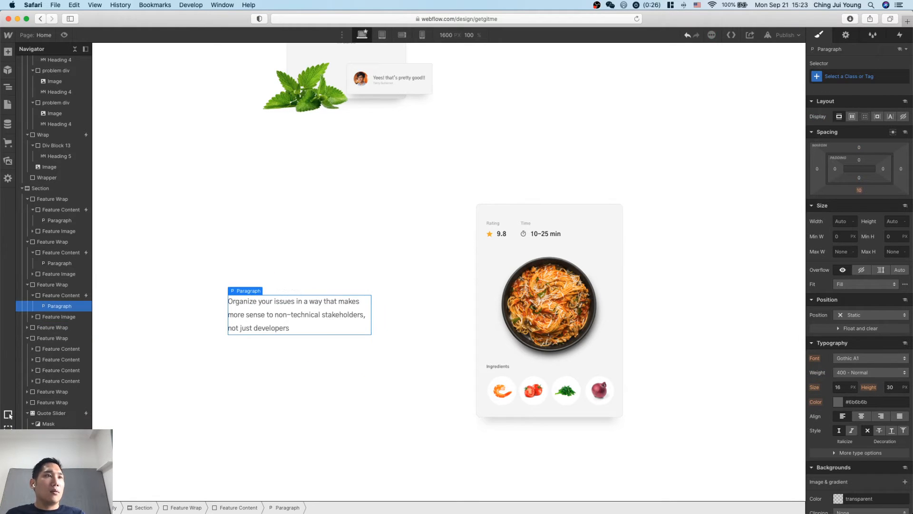
Check the third feature's layout, and read Step 7 and Step 8 in the Notion notes against the template blocks that follow.
click(407, 408)
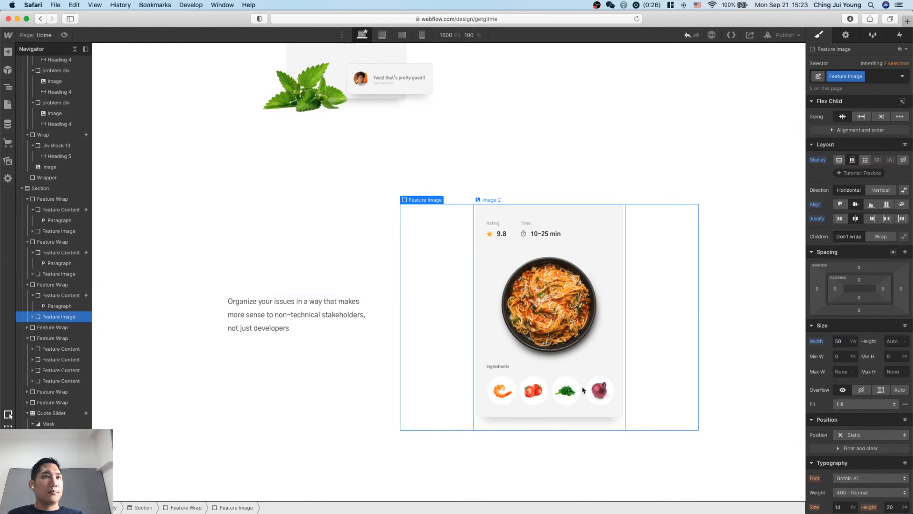
click(371, 409)
click(569, 316)
key(super+Tab)
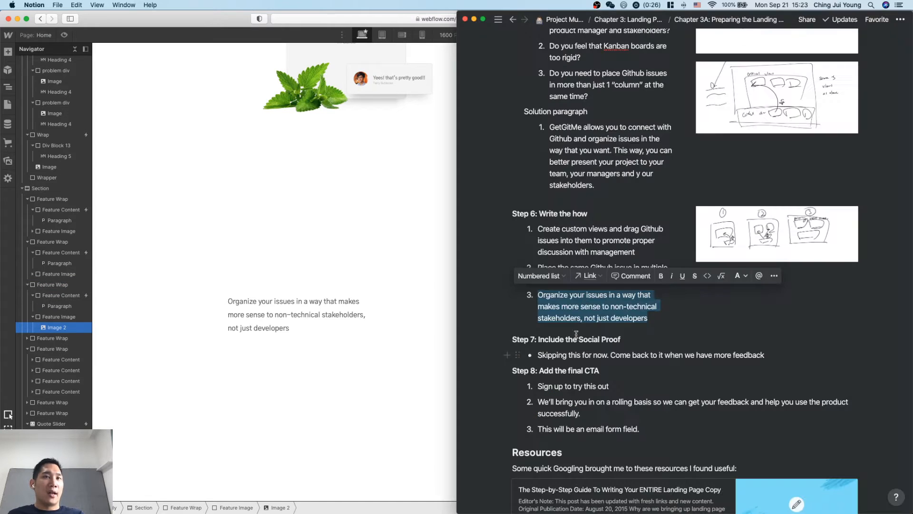
click(708, 366)
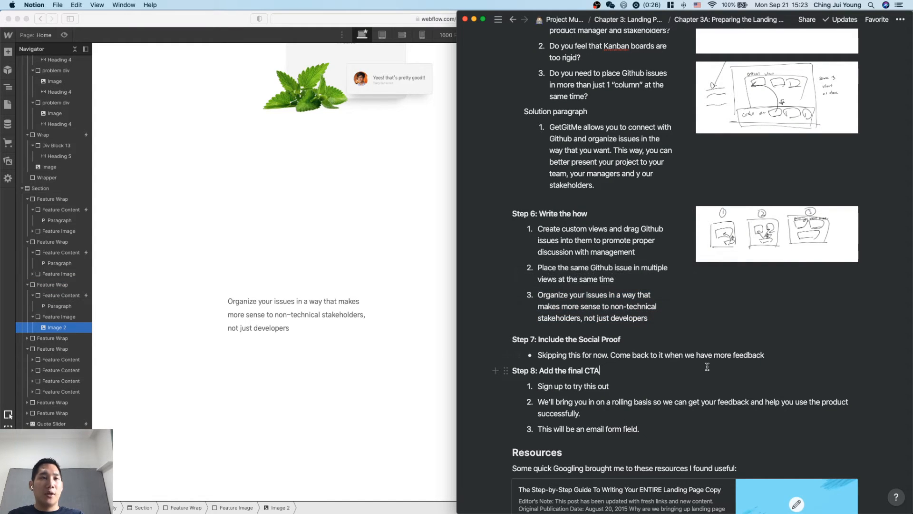
scroll(708, 367, down, 1)
click(360, 413)
scroll(359, 413, down, 5)
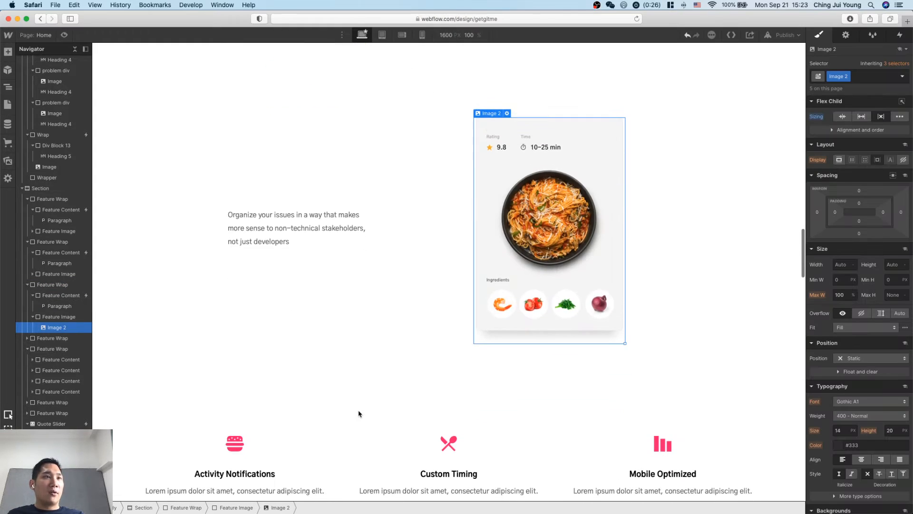
Delete the template blocks below the third feature: the icon row, the remaining feature wraps, the quote slider and the logo row.
click(238, 390)
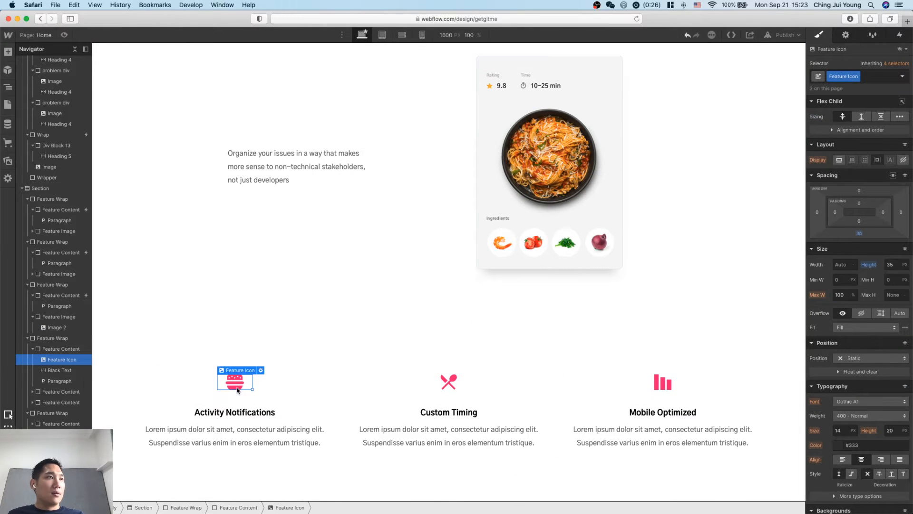
click(66, 338)
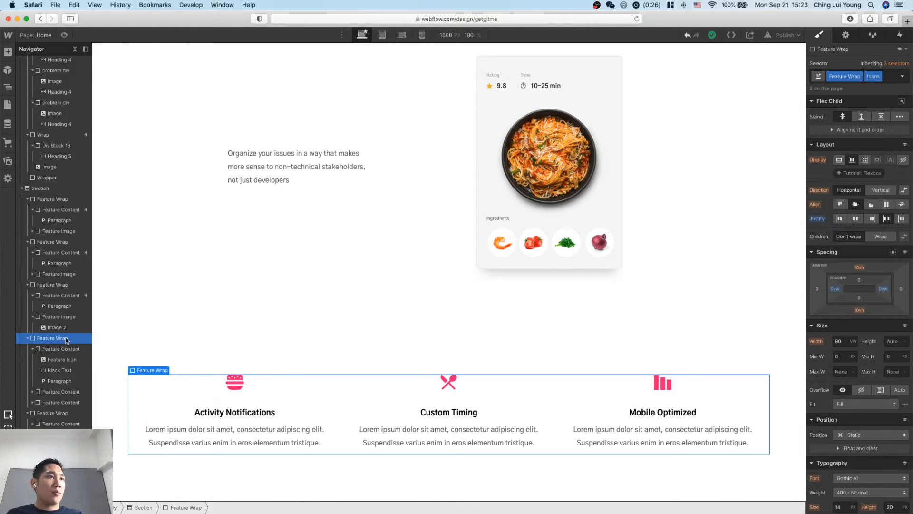
key(BackSpace)
key(BackSpace)
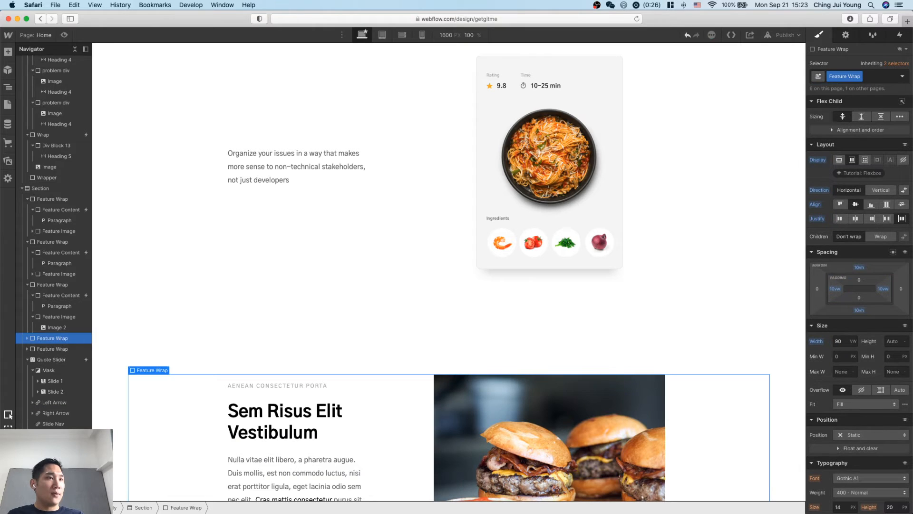
key(BackSpace)
key(BackSpace)
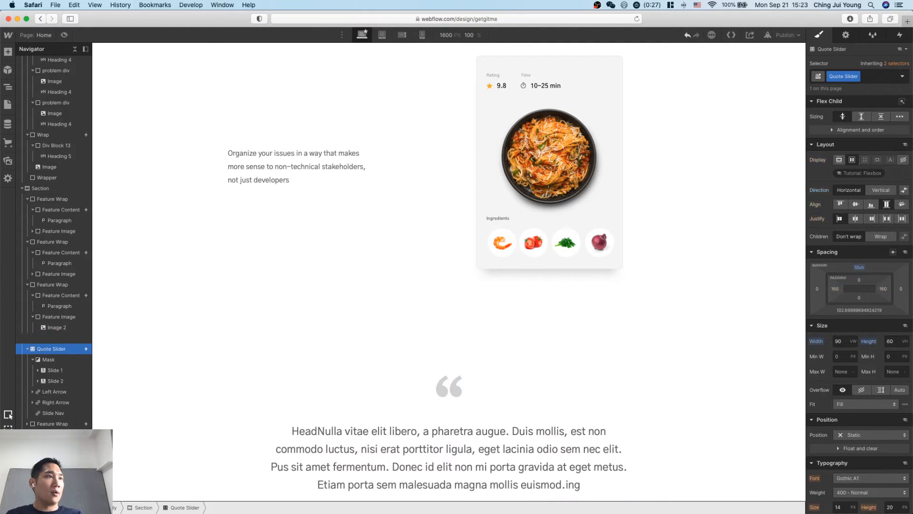
key(BackSpace)
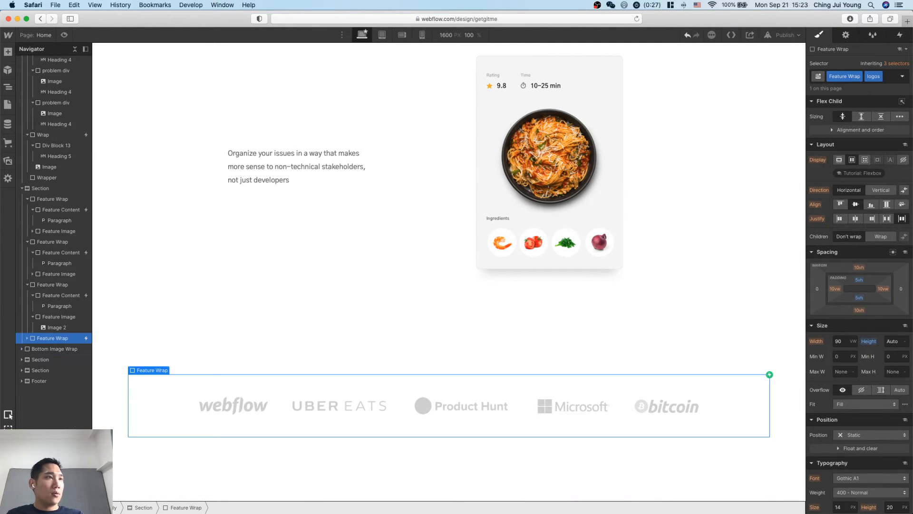
key(BackSpace)
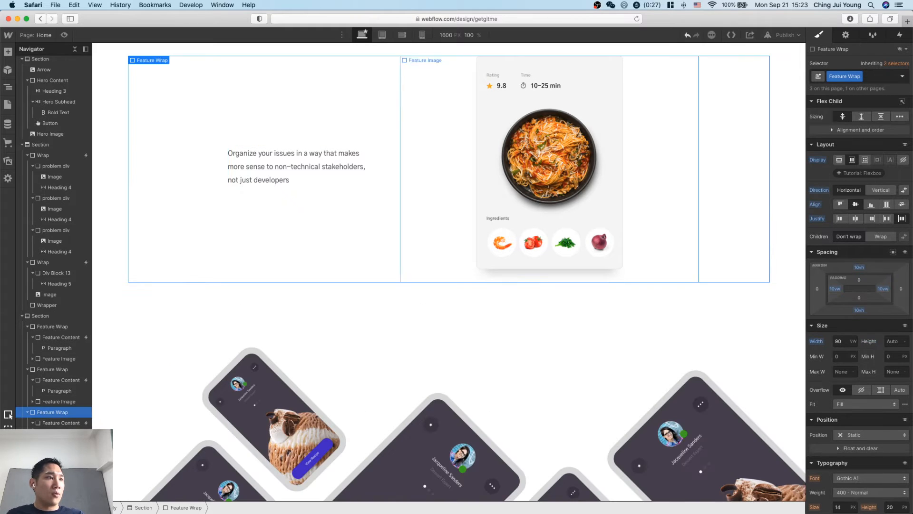
Examine the remaining bottom image, "Ready to get started?" and newsletter sections as candidates for the final call to action.
scroll(141, 417, down, 3)
scroll(142, 417, down, 3)
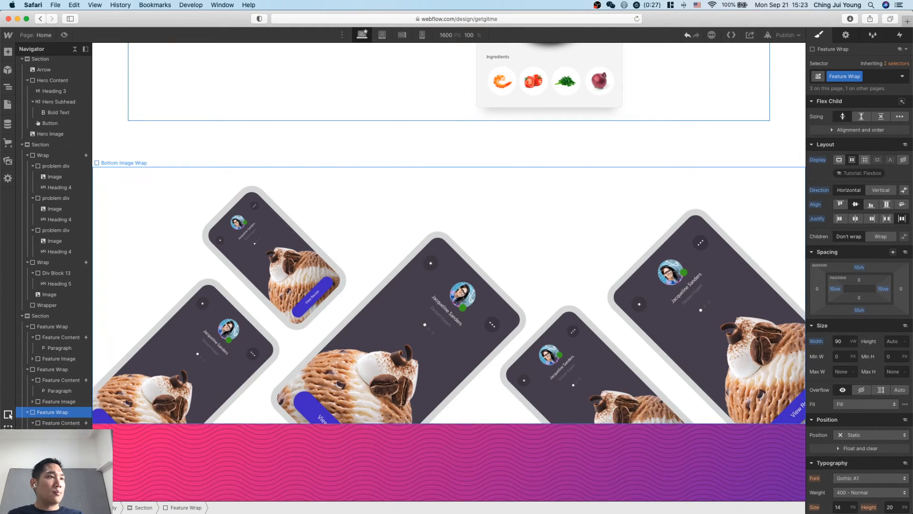
click(424, 321)
scroll(179, 321, down, 5)
scroll(179, 321, up, 1)
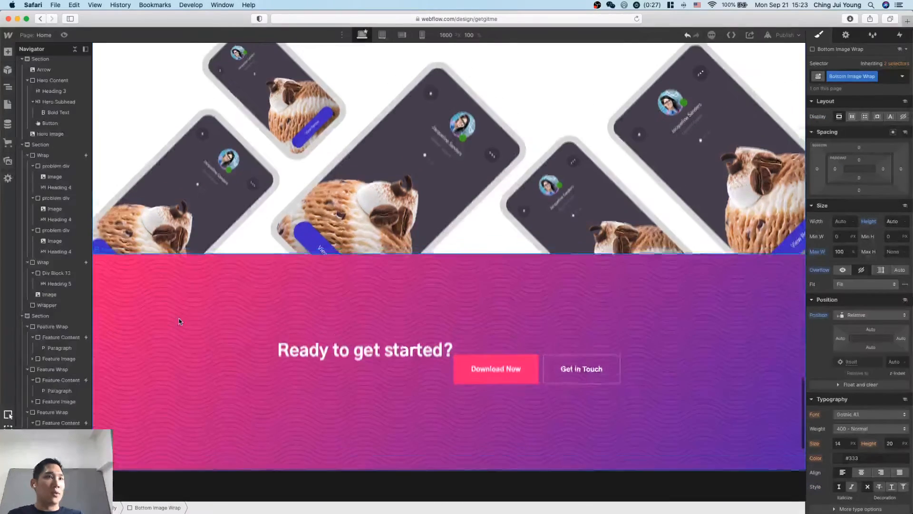
click(179, 320)
scroll(179, 321, down, 5)
scroll(408, 306, up, 3)
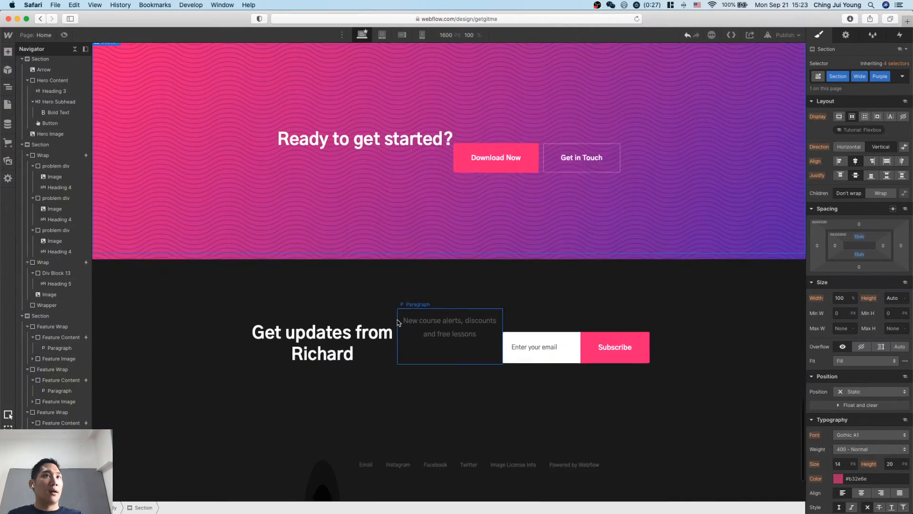
click(431, 213)
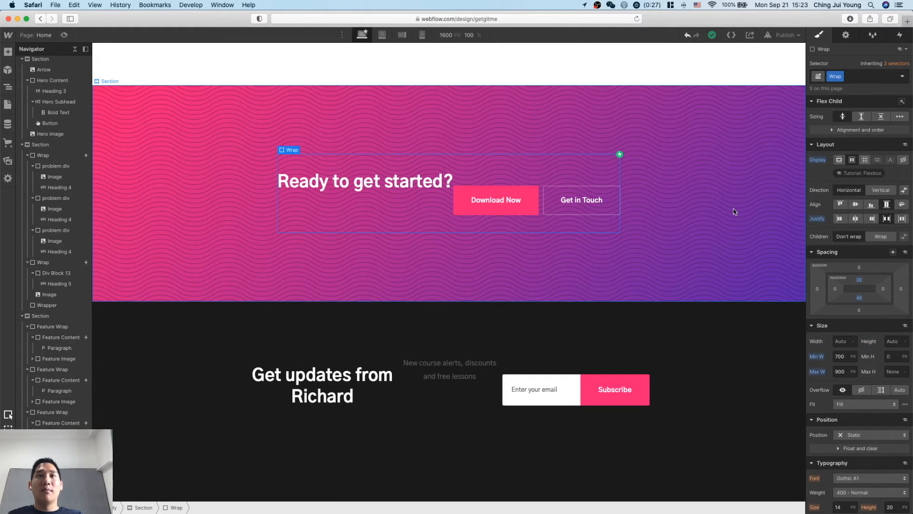
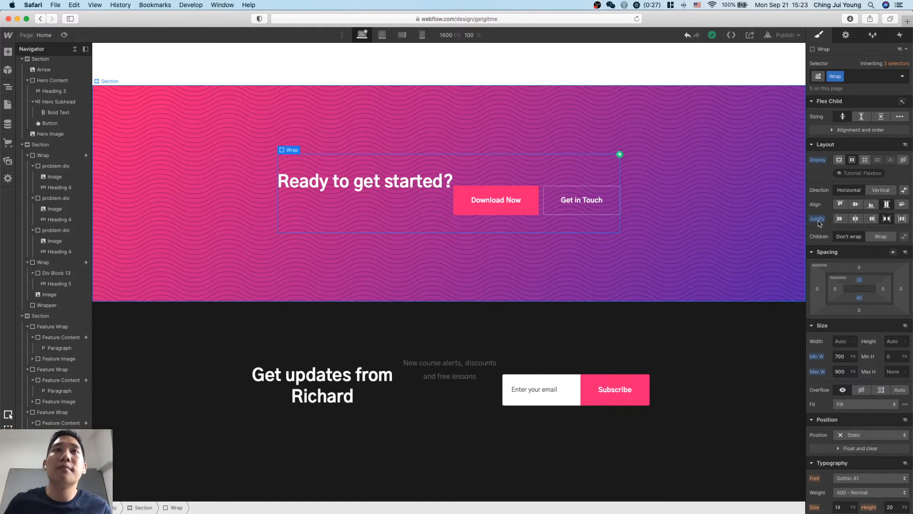
Reset the shared Wrap class's justify and display settings, and check the layout of the page sections that use it.
click(839, 219)
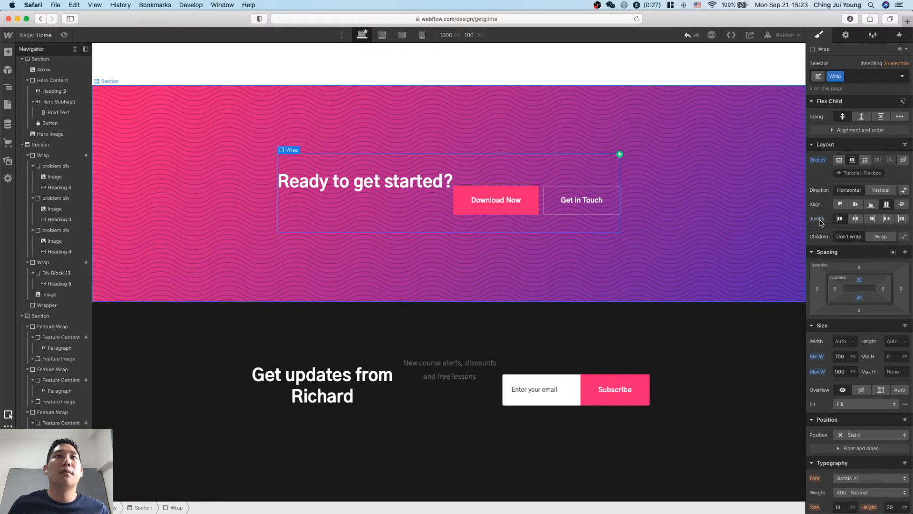
alt+click(813, 161)
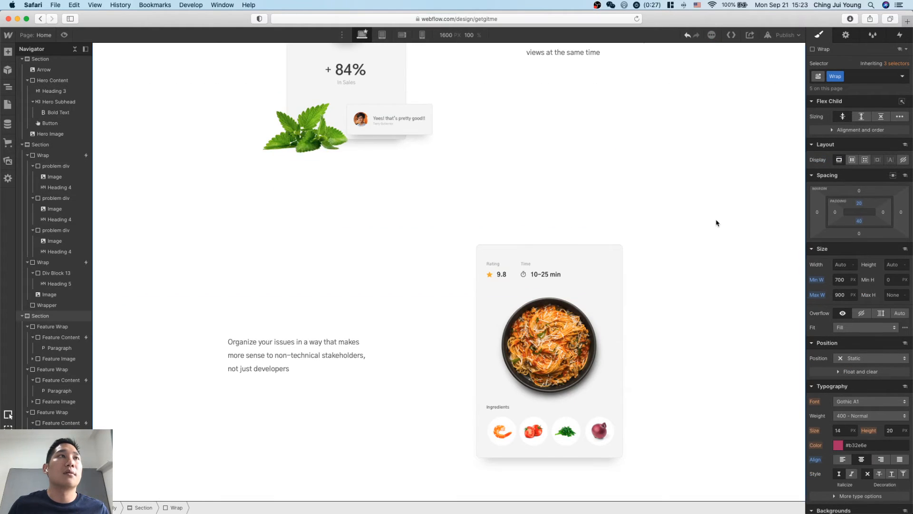
scroll(717, 223, up, 20)
scroll(717, 223, up, 5)
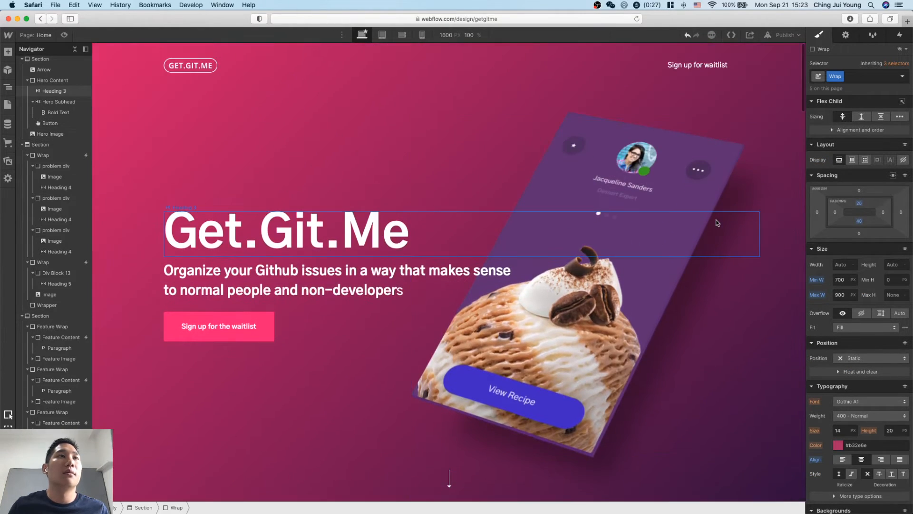
scroll(718, 223, down, 20)
scroll(718, 222, up, 5)
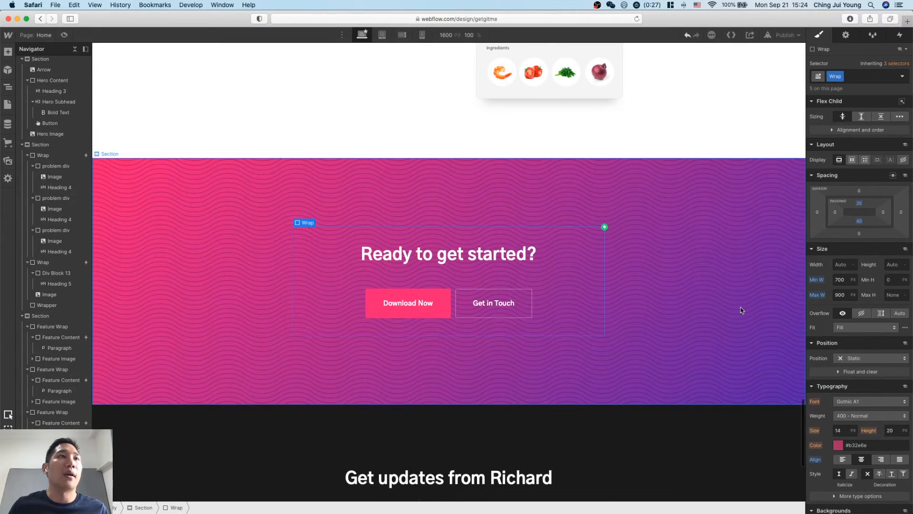
scroll(741, 307, down, 3)
scroll(727, 276, up, 20)
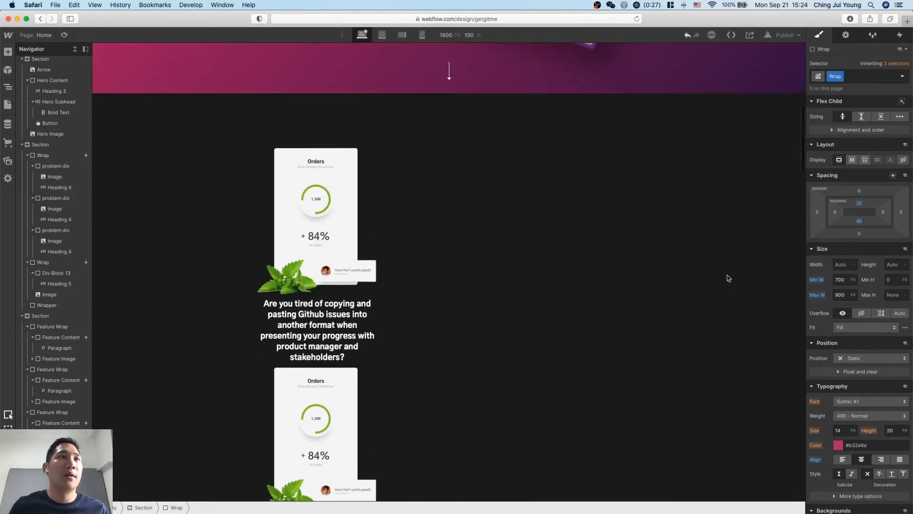
scroll(727, 279, down, 5)
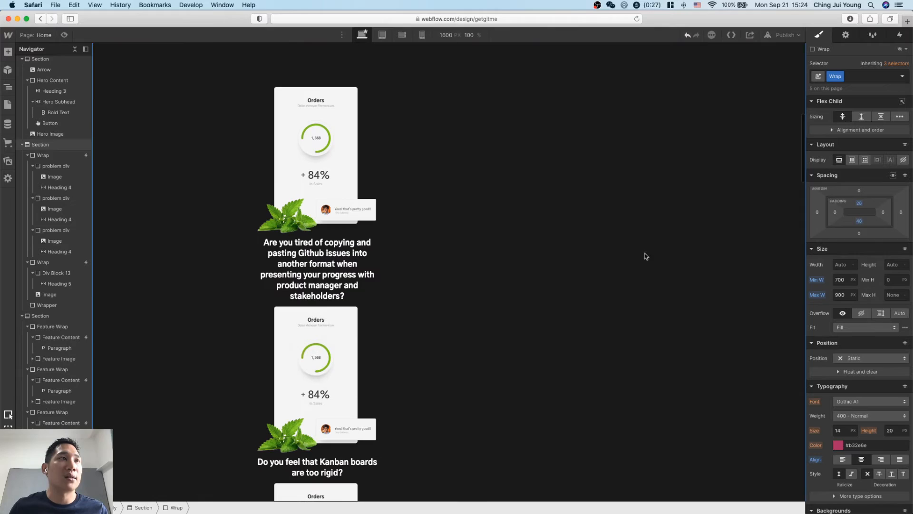
Replace the Wrap class on the container of the three problem blocks with a new class named "problem wrap".
click(422, 210)
scroll(607, 273, up, 1)
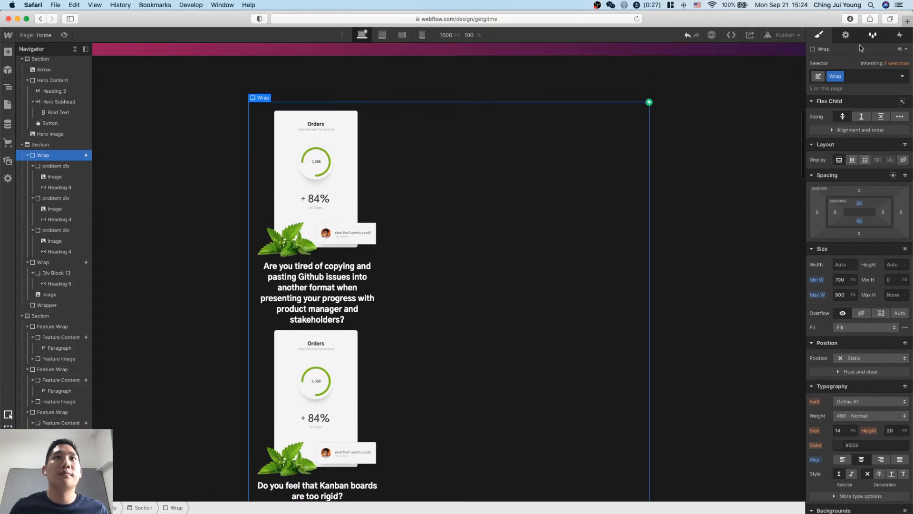
click(853, 78)
key(BackSpace)
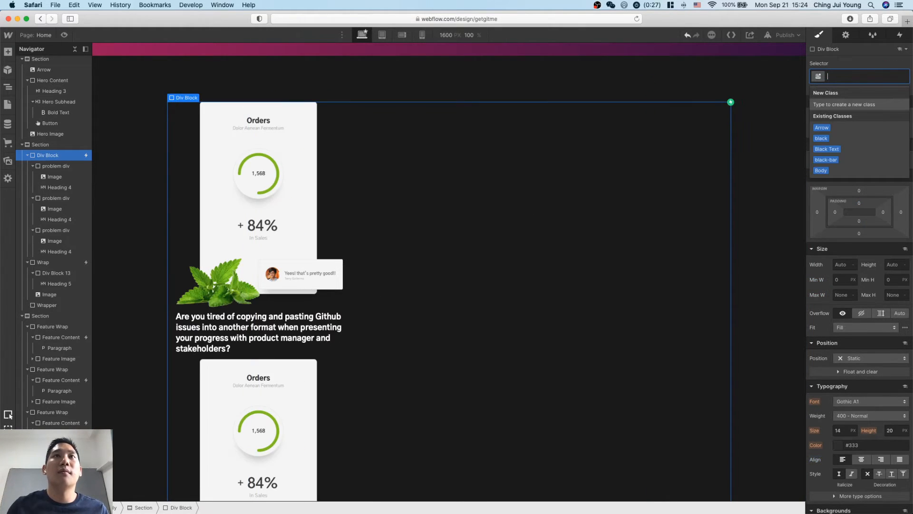
text(problem)
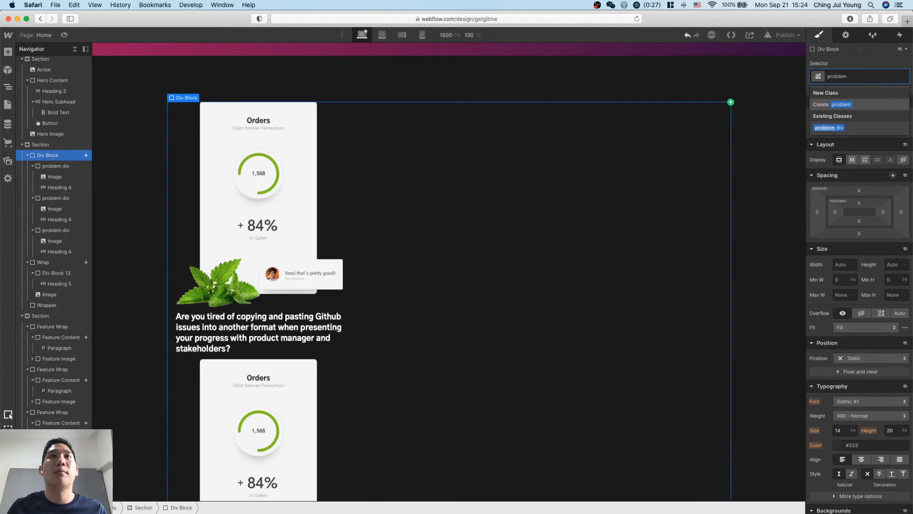
text( wrap)
key(Return)
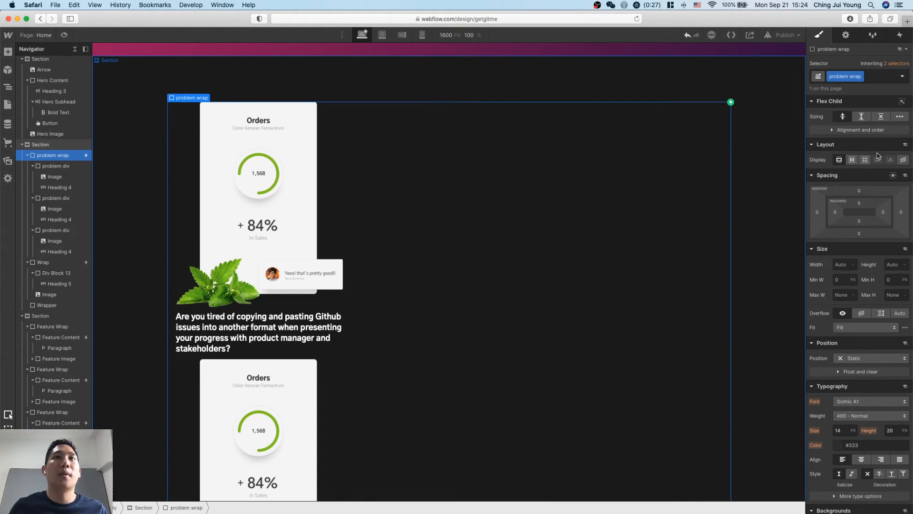
Lay out the problem wrap as a horizontal flexbox with a maximum width of 900 px.
click(852, 160)
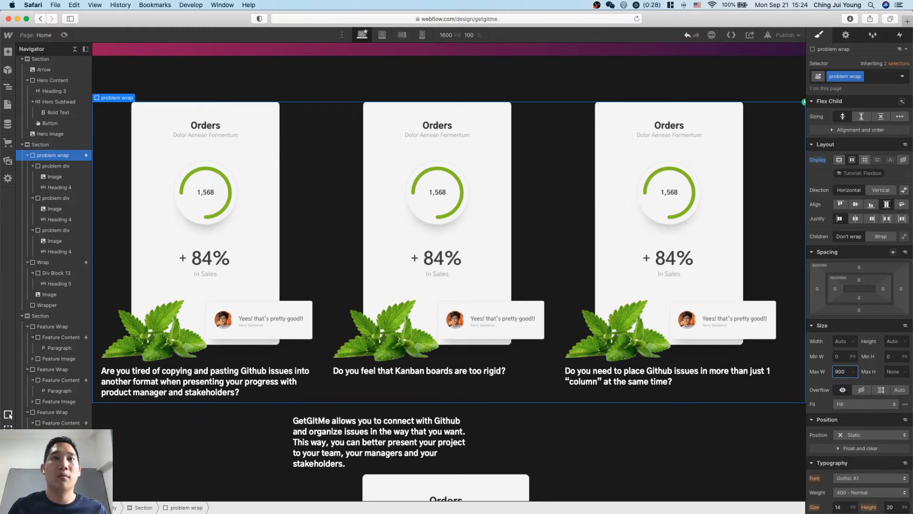
key(Return)
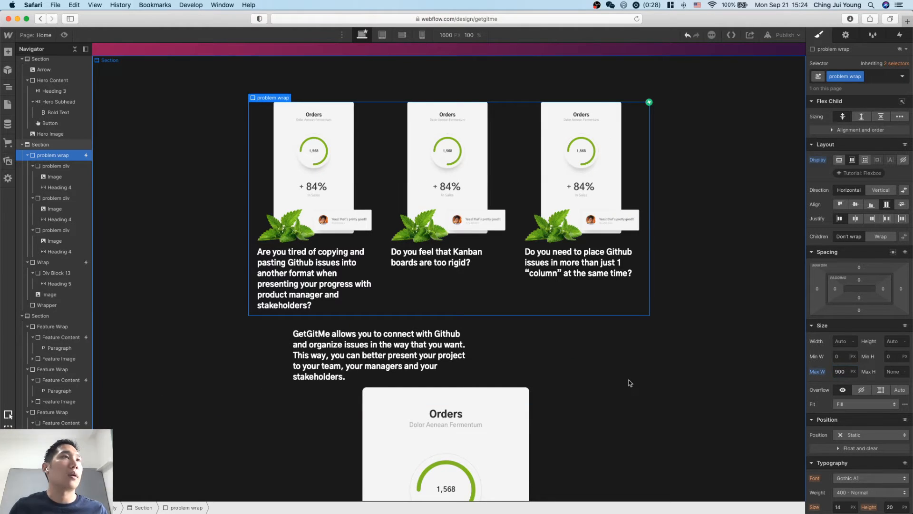
click(698, 416)
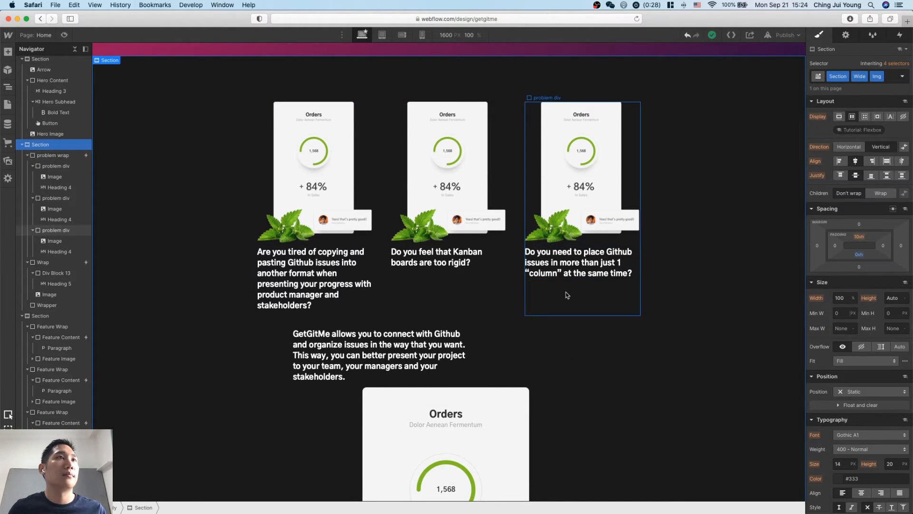
Examine the "Ready to get started?" section and the newsletter section with its email form as options for the final call to action.
scroll(598, 365, down, 20)
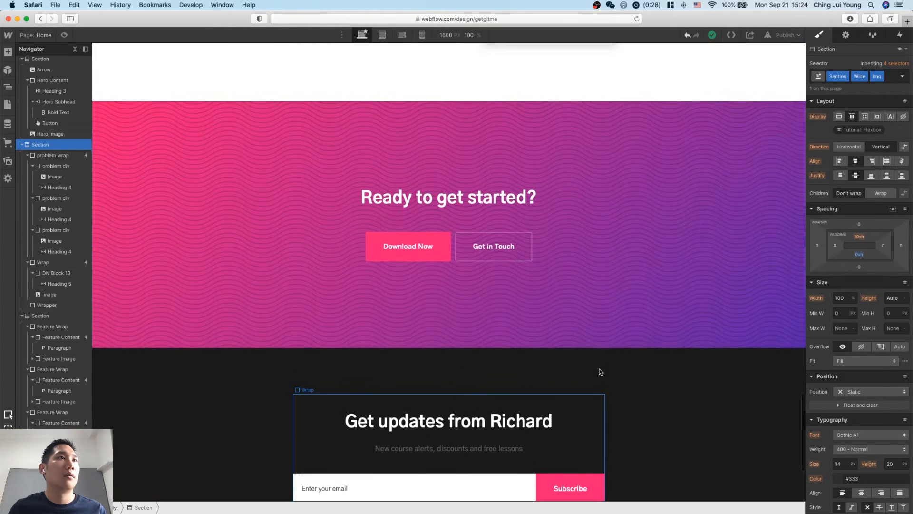
scroll(524, 376, down, 3)
click(471, 393)
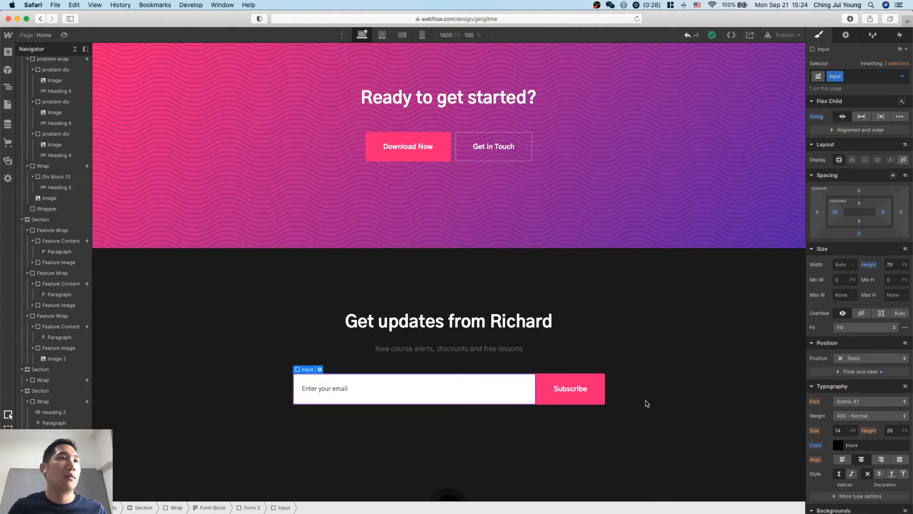
scroll(652, 402, up, 1)
scroll(652, 402, up, 2)
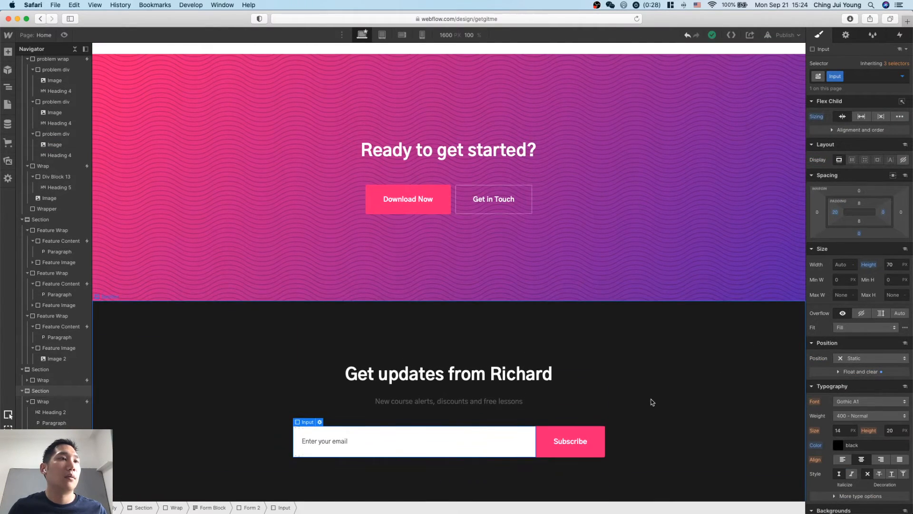
scroll(652, 402, down, 5)
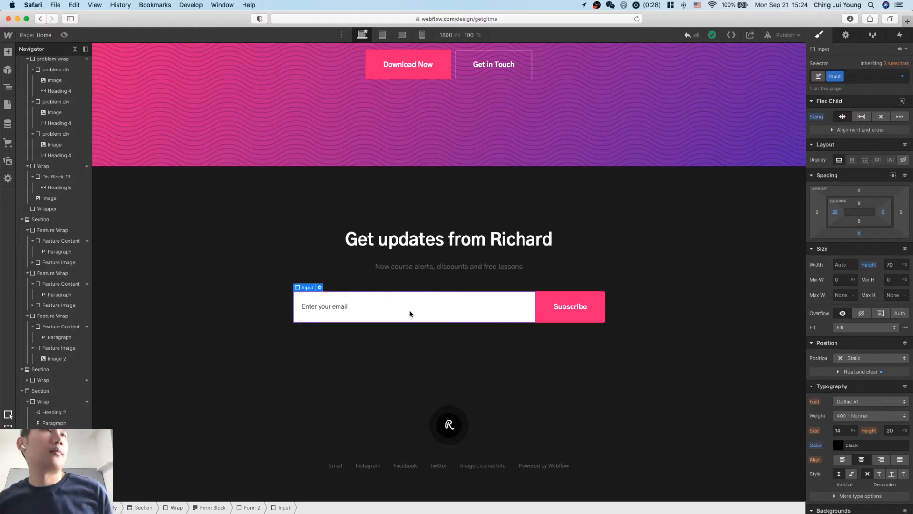
scroll(410, 314, up, 3)
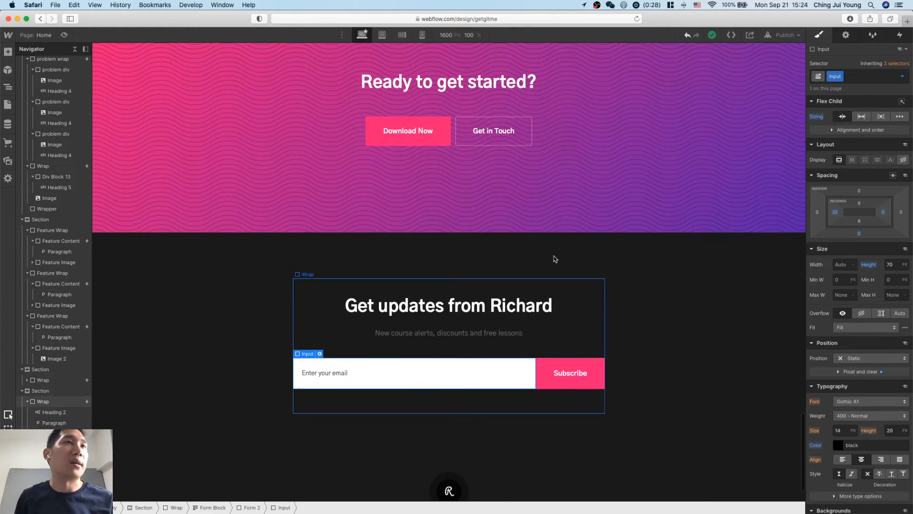
scroll(642, 198, up, 1)
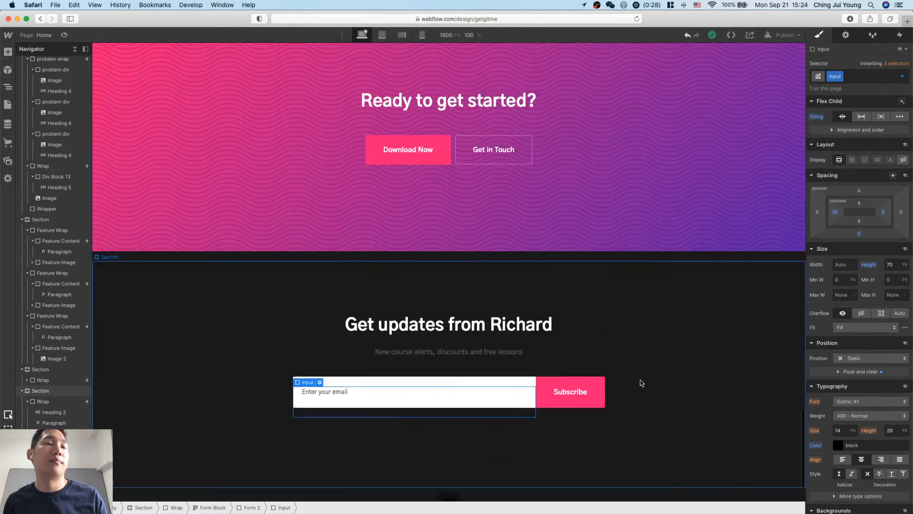
scroll(642, 383, down, 1)
scroll(652, 127, up, 4)
scroll(652, 127, down, 3)
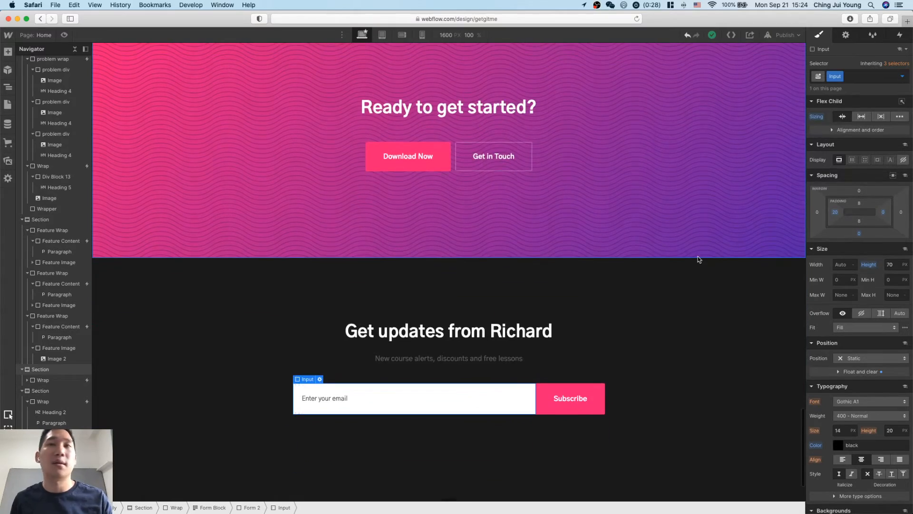
Copy "Sign up to try this out" from Step 8 of the Notion notes and replace the newsletter section's heading with it in Webflow.
key(ctrl+Up)
click(801, 234)
scroll(748, 321, down, 3)
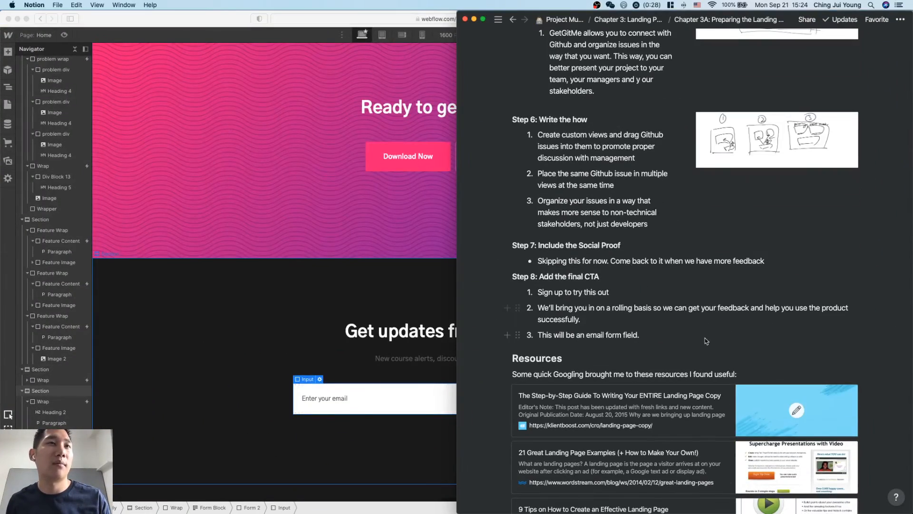
click(689, 338)
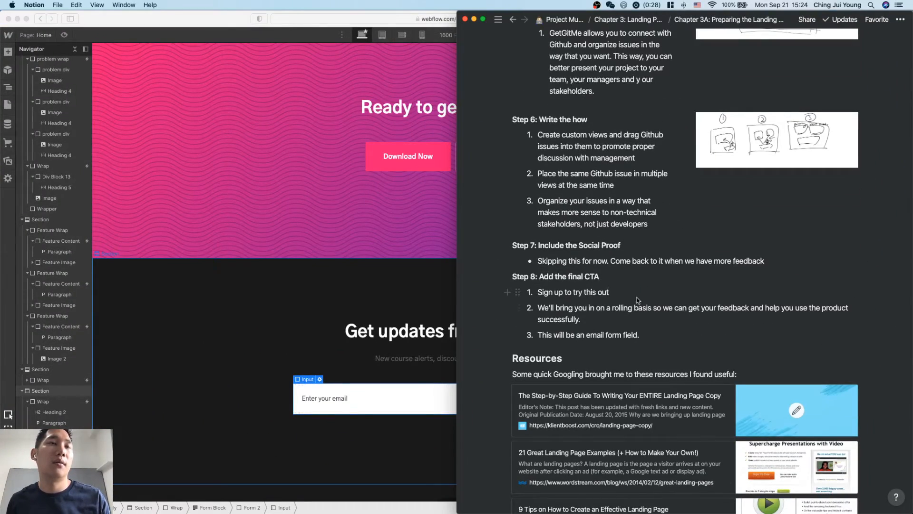
triple_click(540, 296)
key(super+c)
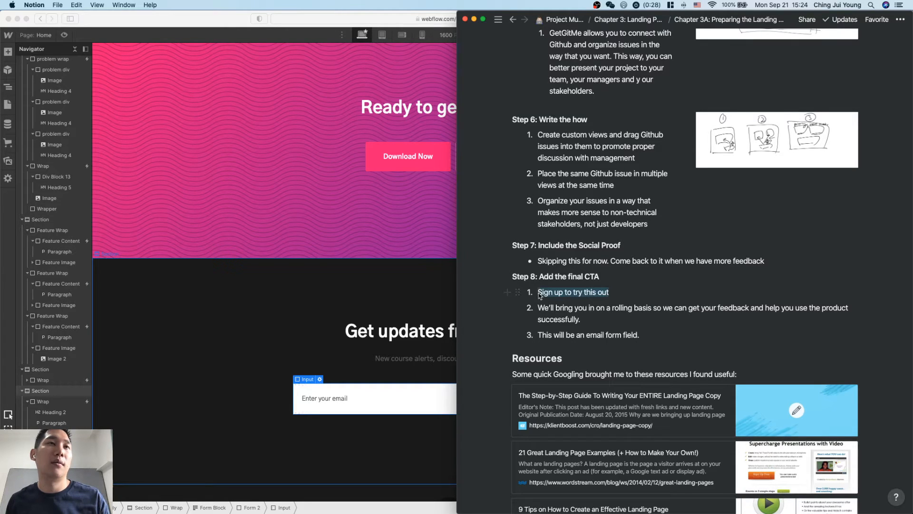
click(611, 286)
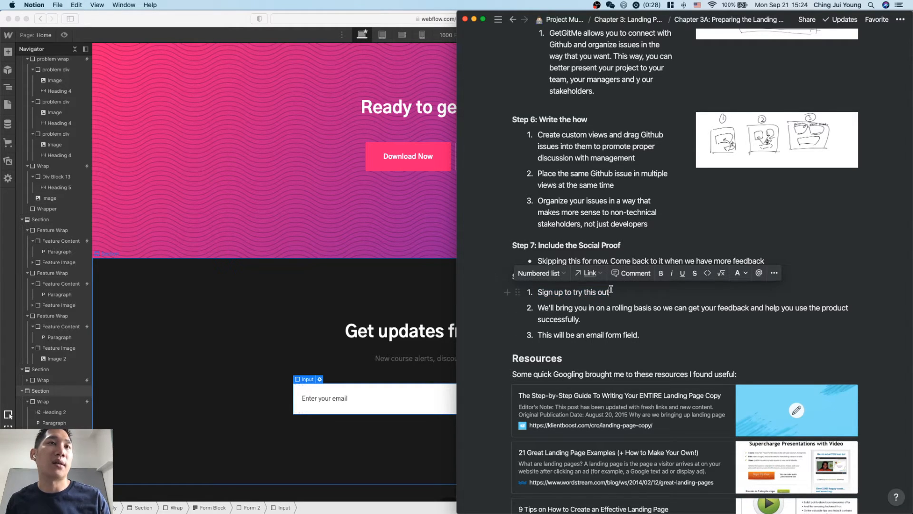
click(398, 377)
double_click(459, 331)
key(super+a)
key(super+v)
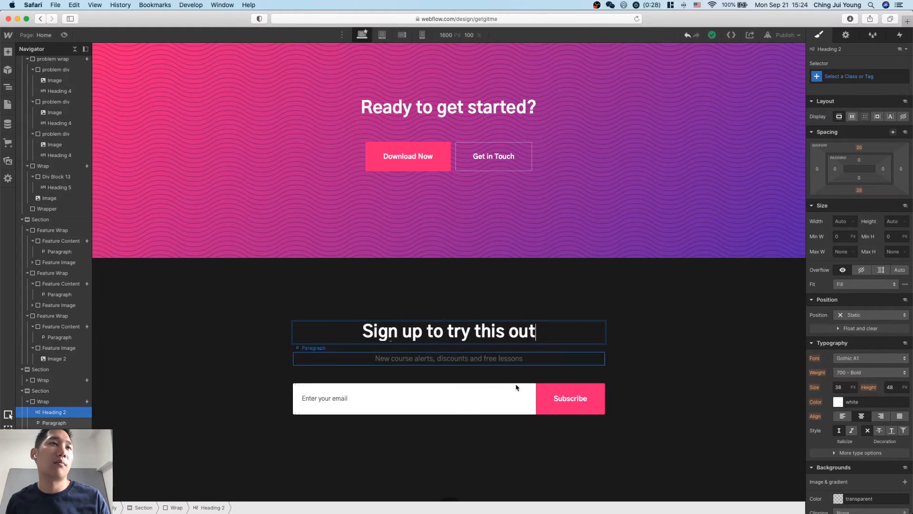
click(691, 367)
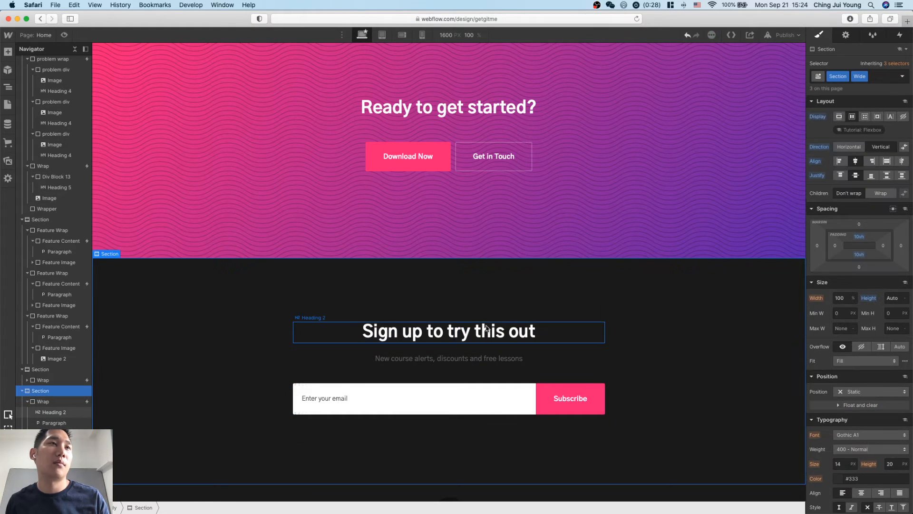
Replace the newsletter paragraph with the Notion sentence "We'll bring you in on a rolling basis so we can get your feedback and help you use the product successfully.".
click(490, 354)
key(super+Tab)
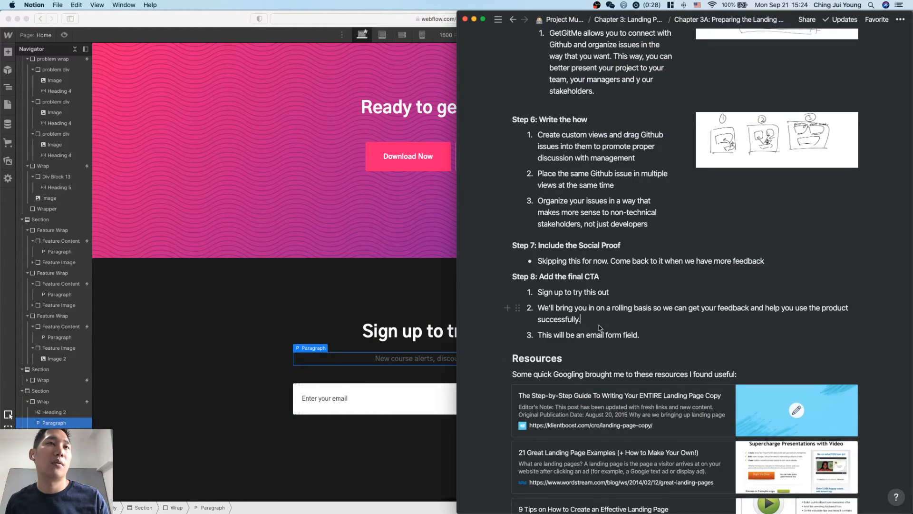
triple_click(580, 321)
key(super+c)
key(super+Tab)
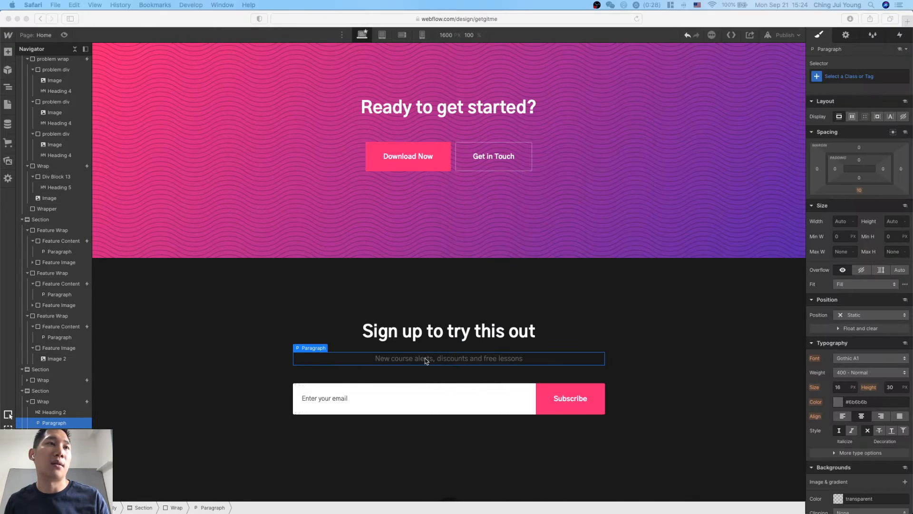
double_click(426, 359)
key(super+v)
click(656, 341)
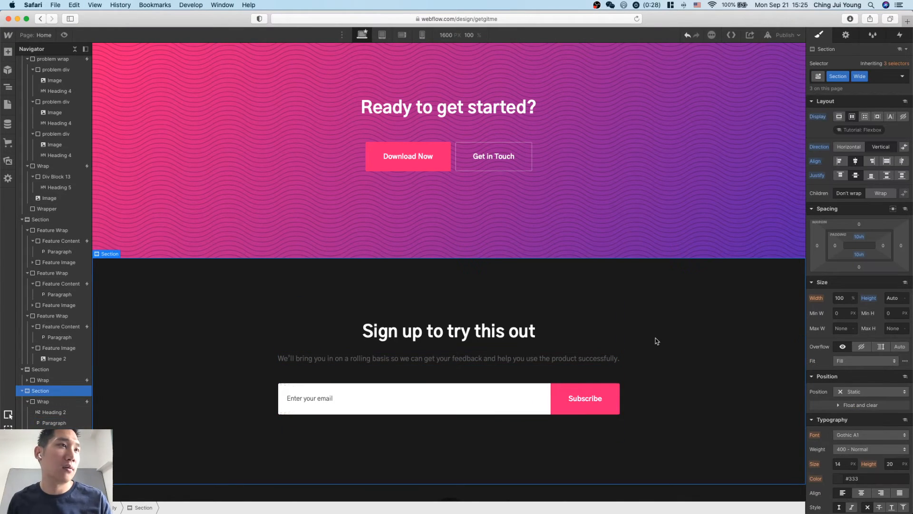
Check the email form item in the Notion notes, and set the text type of the signup form's input to Email.
key(super+Tab)
click(668, 377)
key(super+Tab)
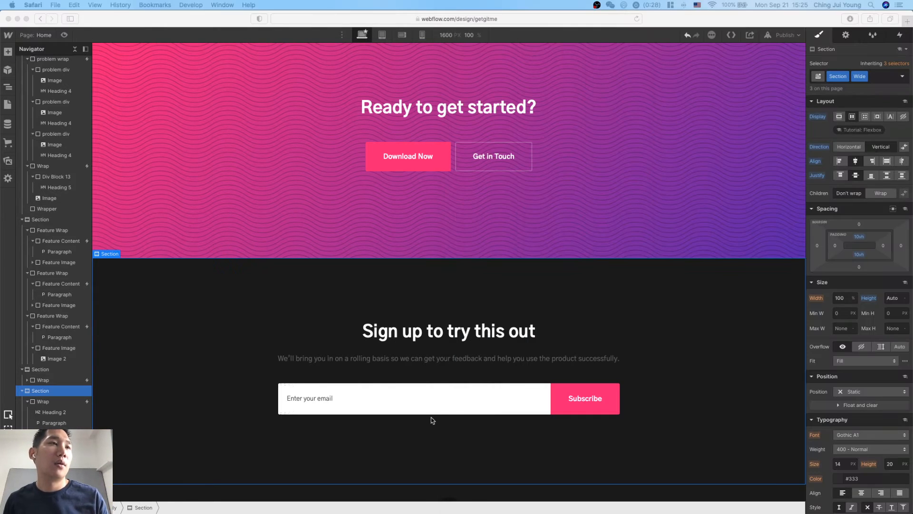
click(366, 405)
double_click(327, 404)
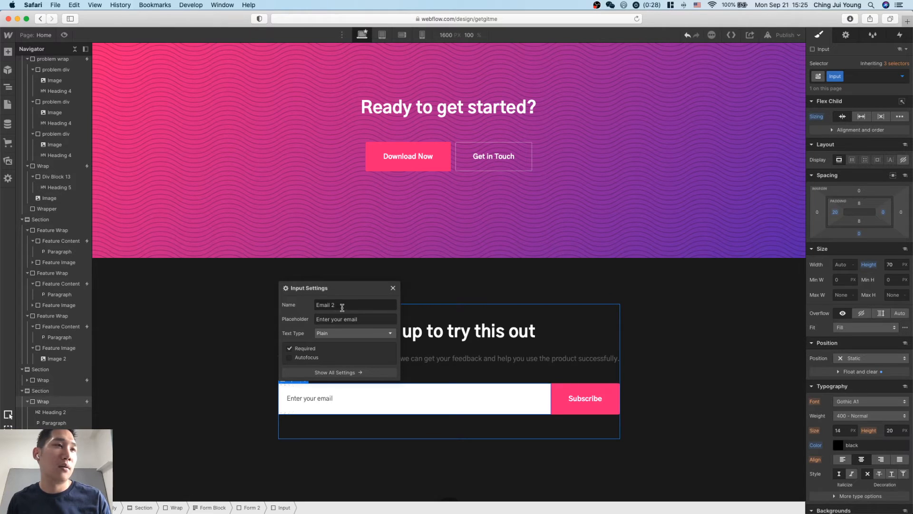
click(241, 394)
double_click(316, 397)
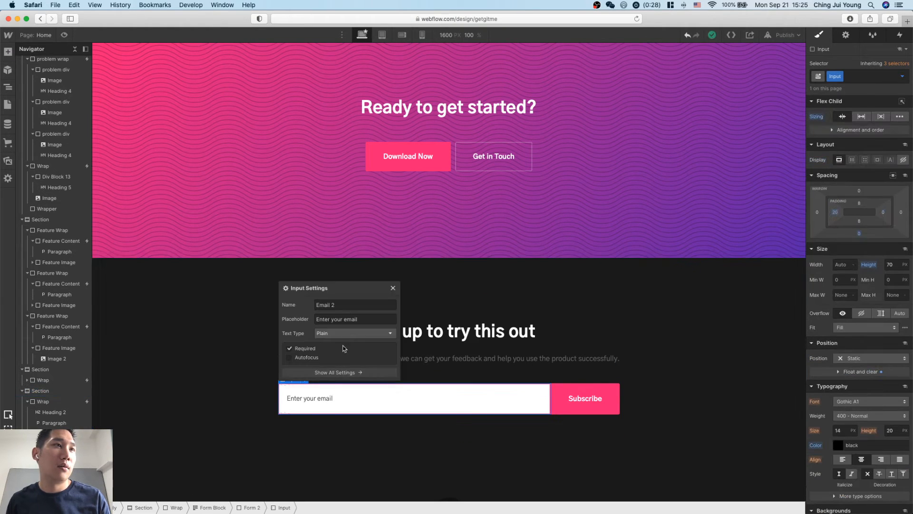
click(350, 333)
click(349, 352)
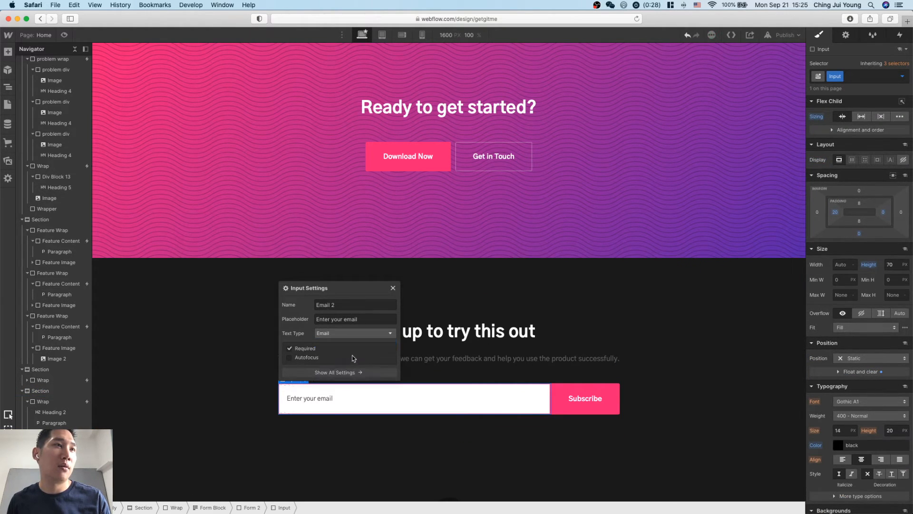
click(377, 482)
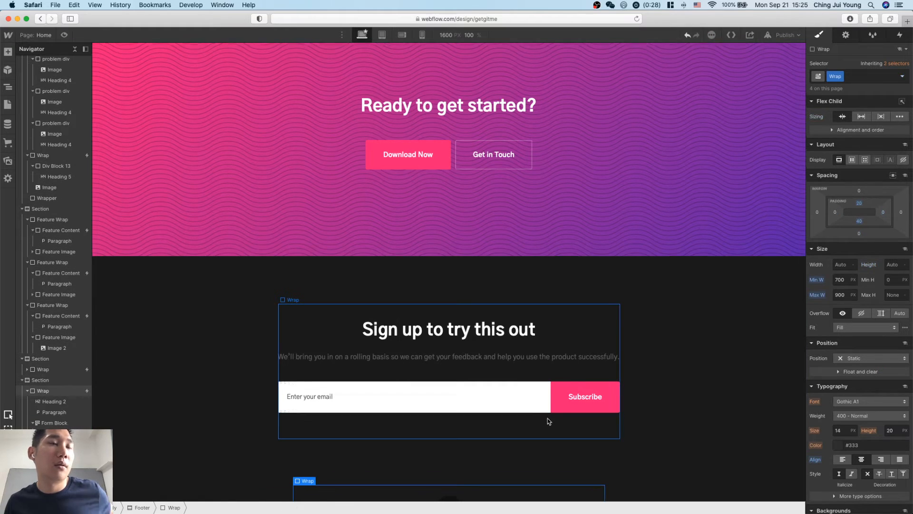
scroll(594, 422, down, 2)
scroll(628, 402, down, 1)
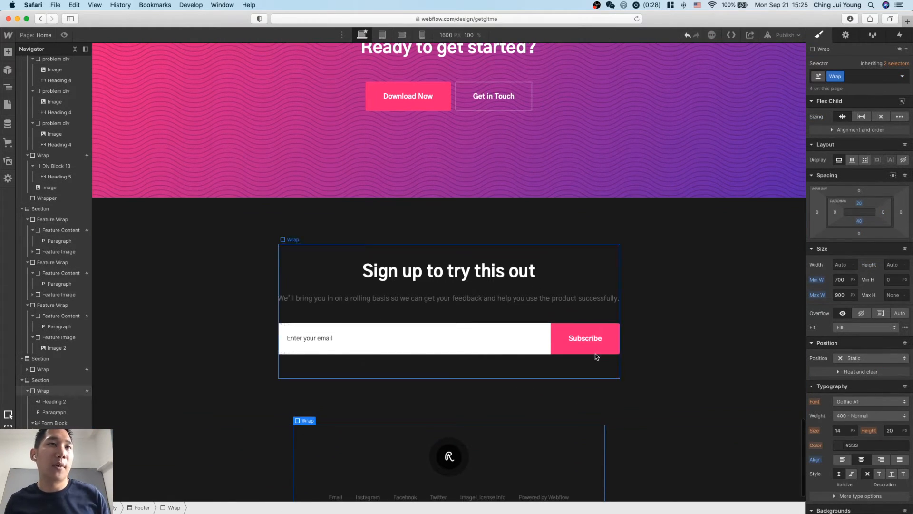
Change the signup form's button text to "Sign up for waiting list".
double_click(592, 342)
double_click(619, 381)
text(Sign up for waiti)
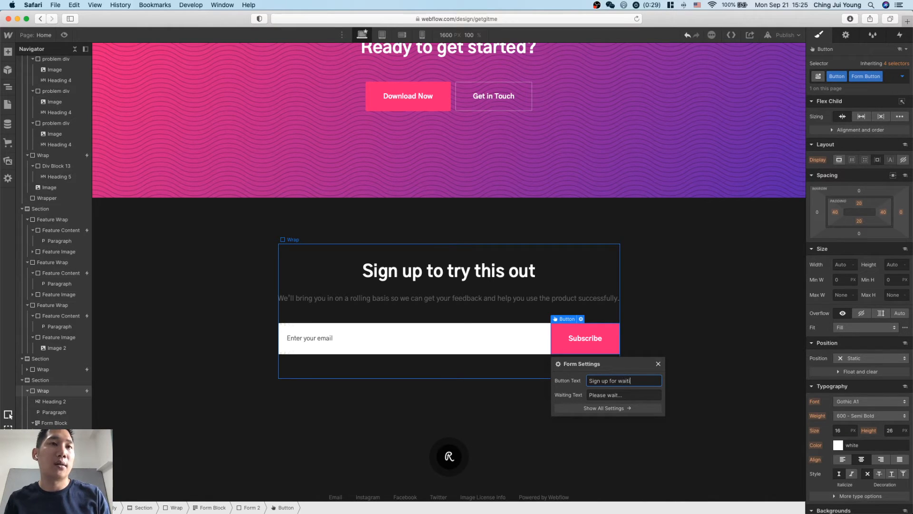
text(ng list)
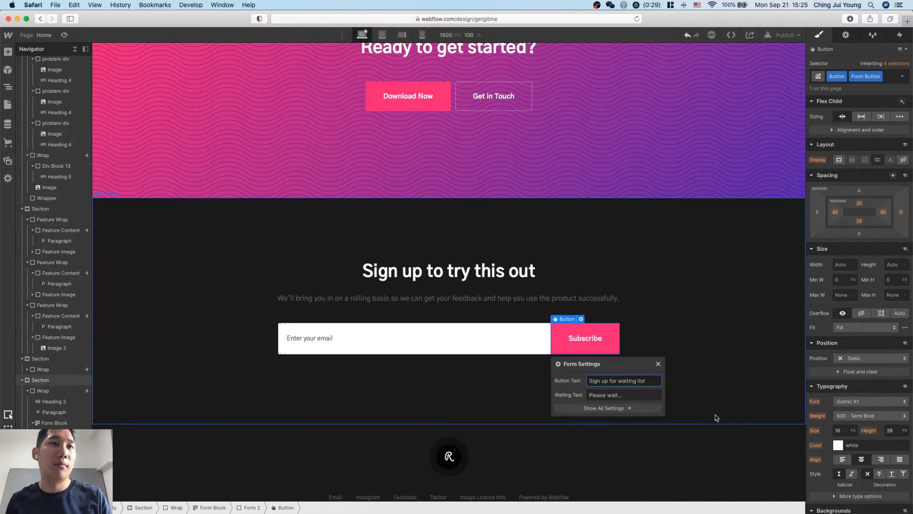
key(Return)
click(709, 387)
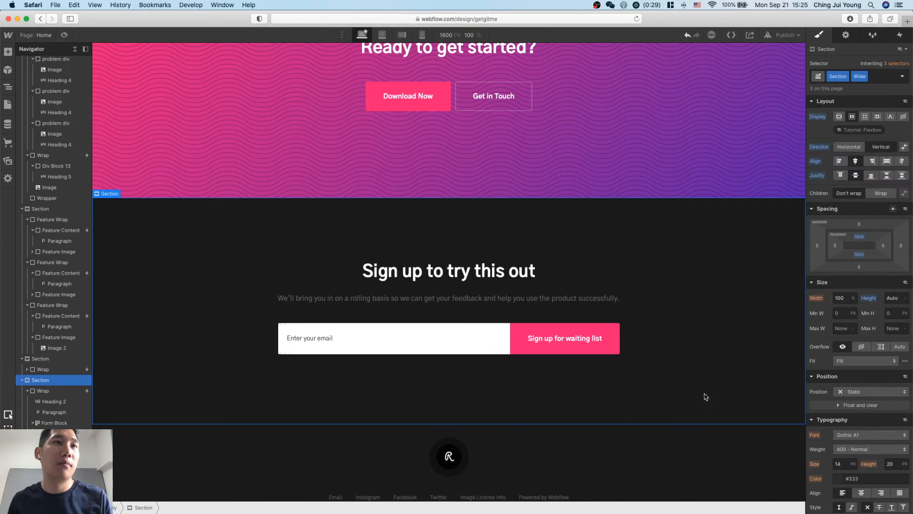
Set the signup button's waiting text to "Subscribing..." and check the button's form settings.
click(567, 340)
click(590, 396)
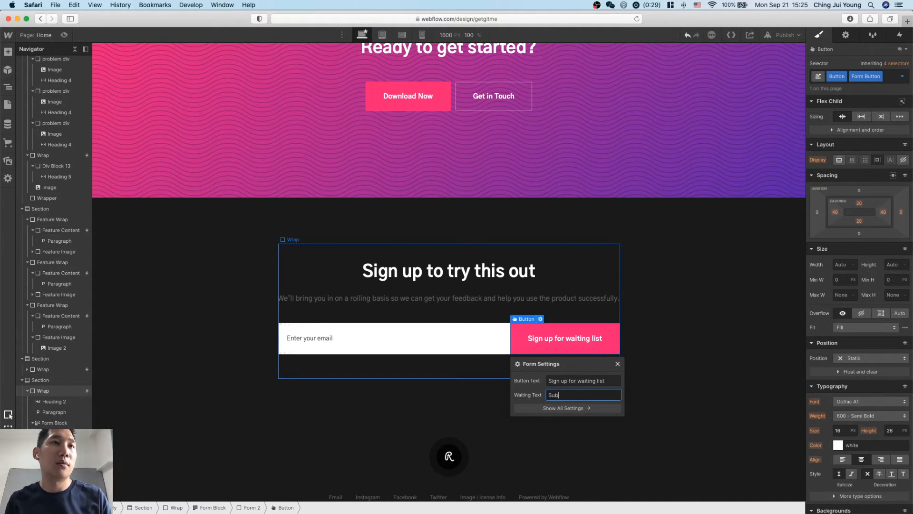
text(Subscribing...)
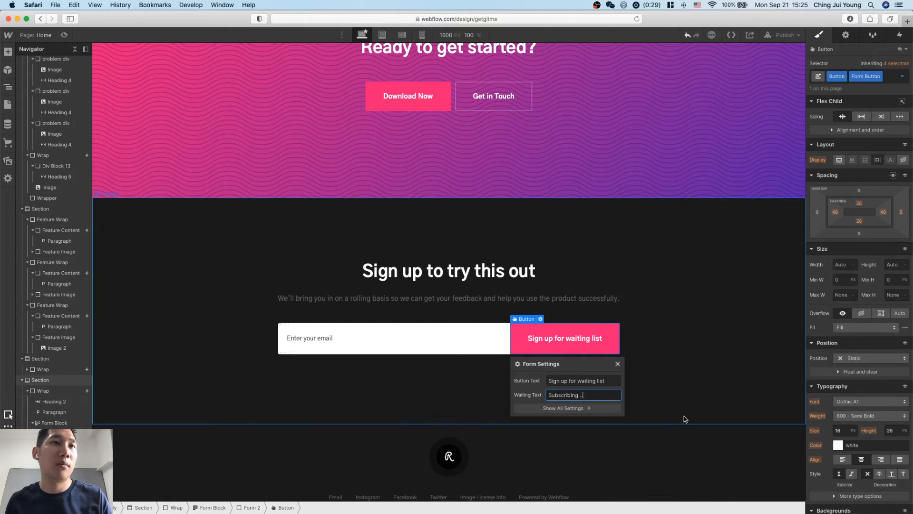
click(685, 419)
click(566, 339)
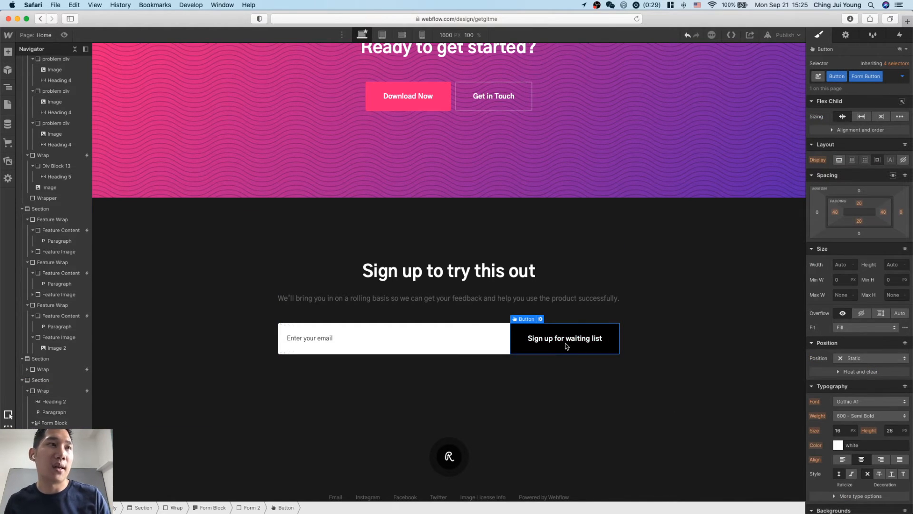
scroll(573, 397, down, 1)
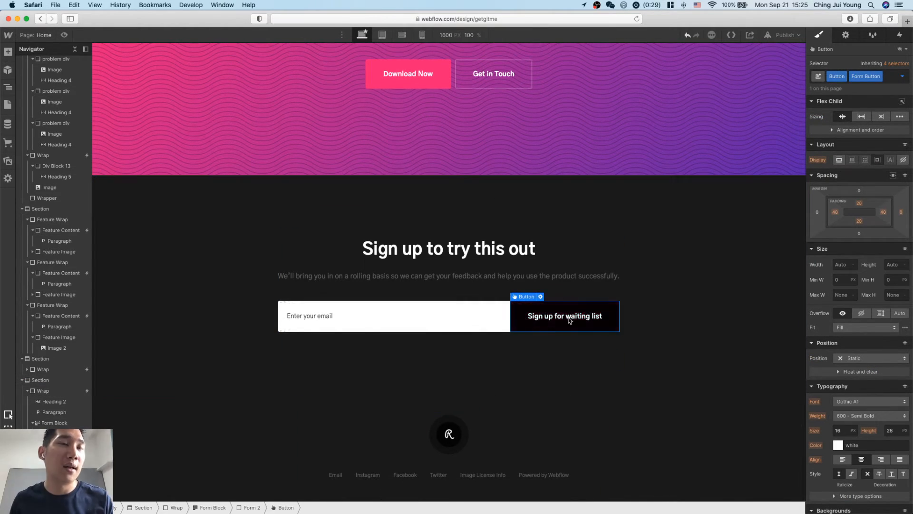
double_click(555, 325)
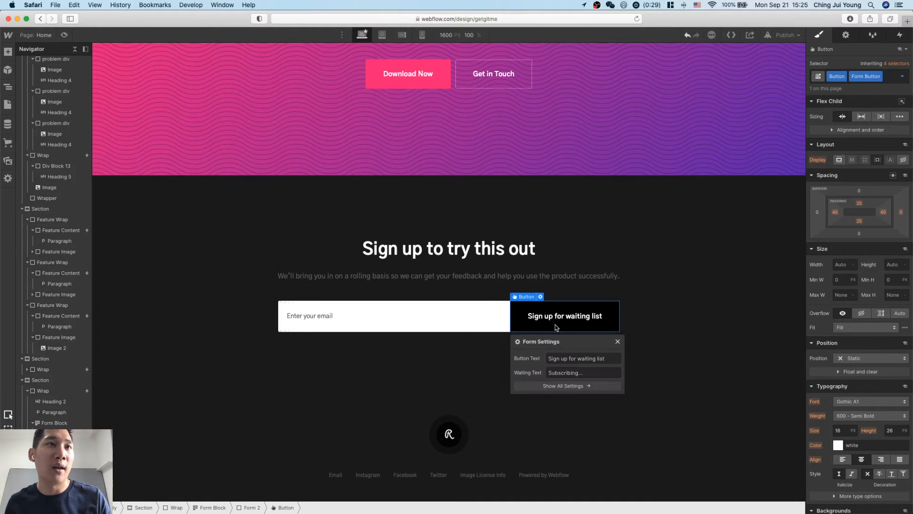
click(565, 431)
Replace the footer's icon image with the white GET.GIT.ME logo from the assets.
scroll(618, 434, down, 1)
double_click(444, 434)
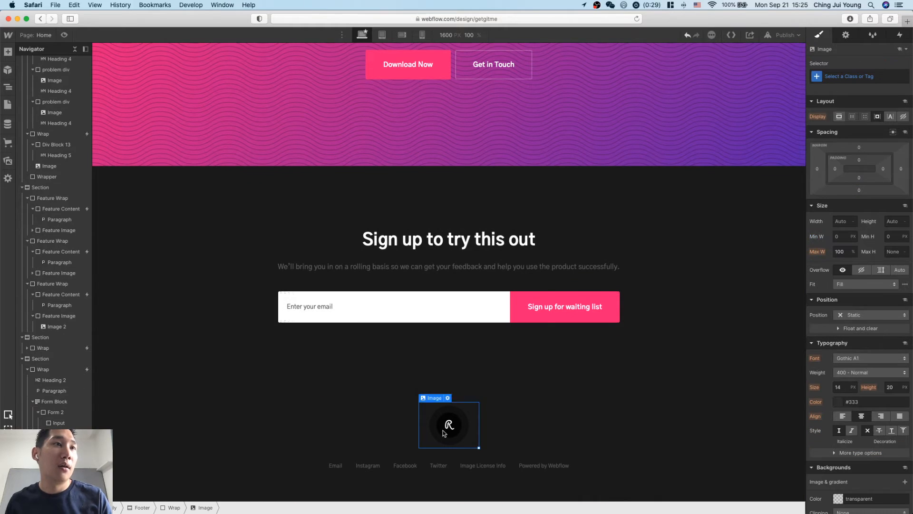
click(450, 291)
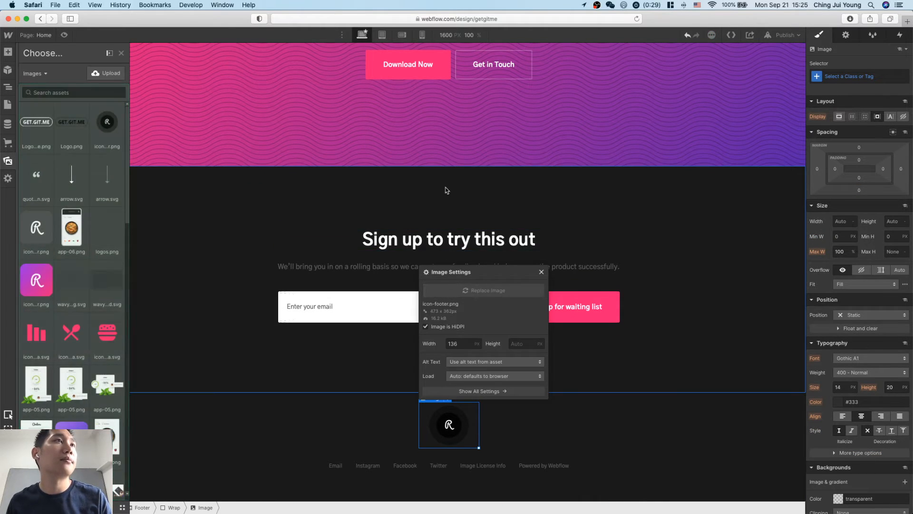
click(36, 130)
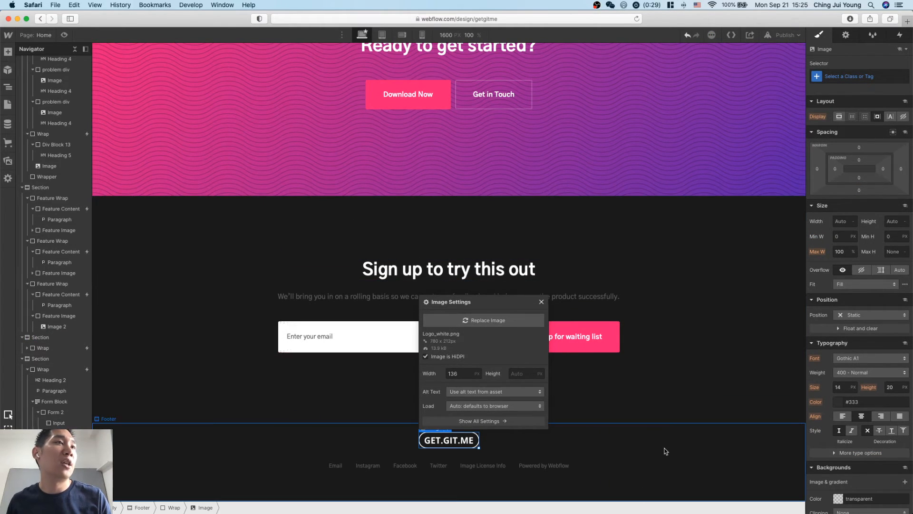
click(665, 448)
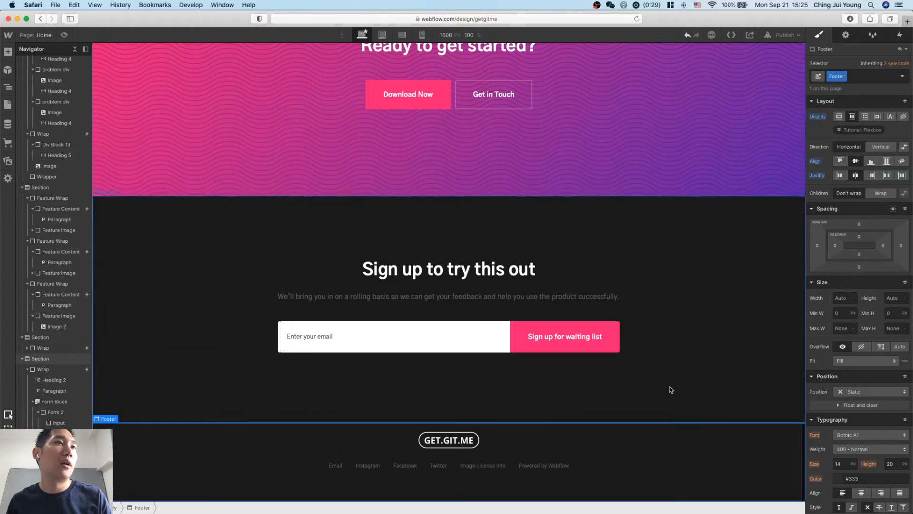
Check the background styling of the "Ready to get started?" section and apply its Purple combo class to the signup section.
click(688, 289)
click(675, 90)
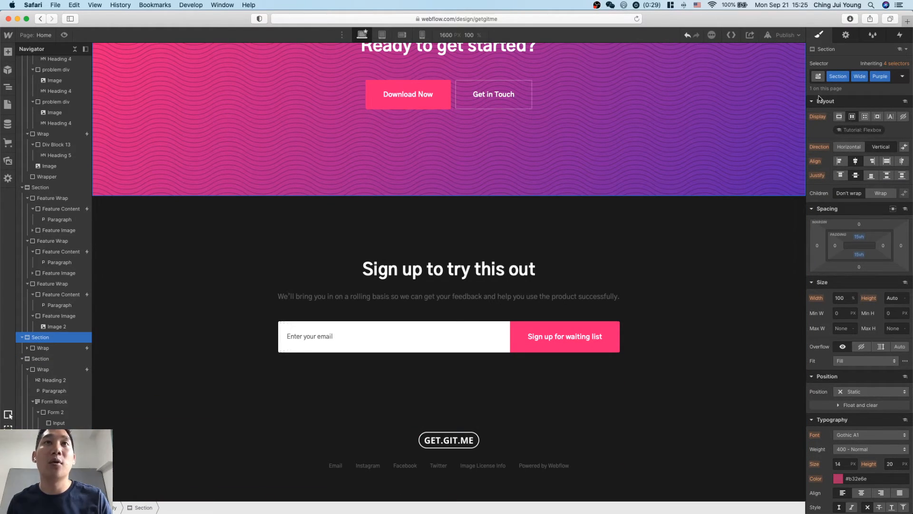
scroll(877, 321, down, 5)
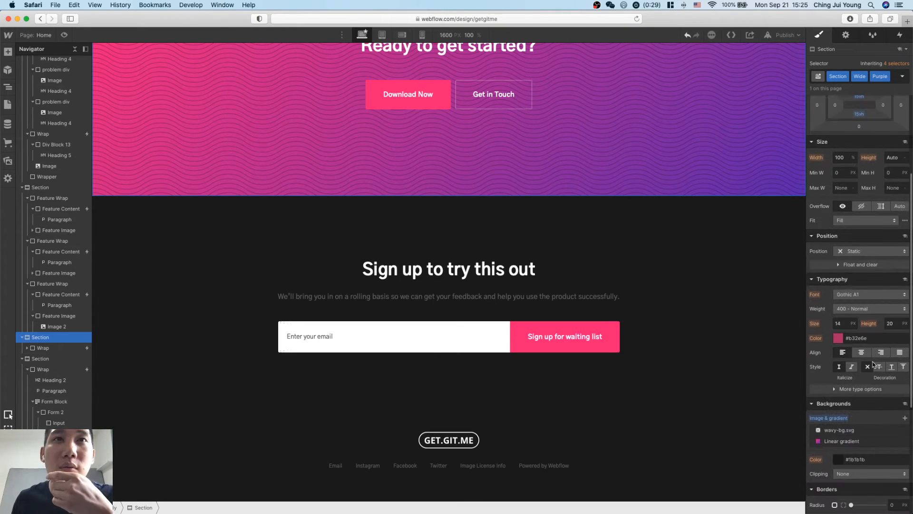
scroll(859, 370, down, 3)
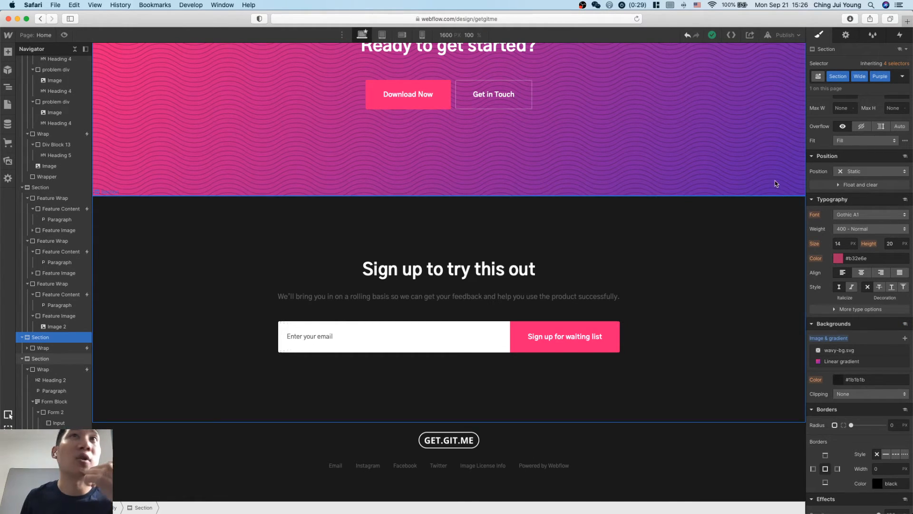
click(738, 234)
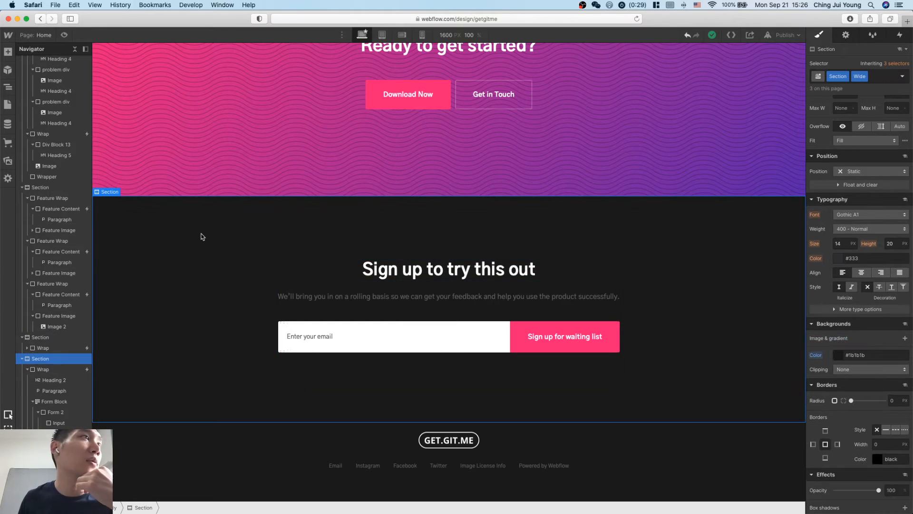
click(891, 78)
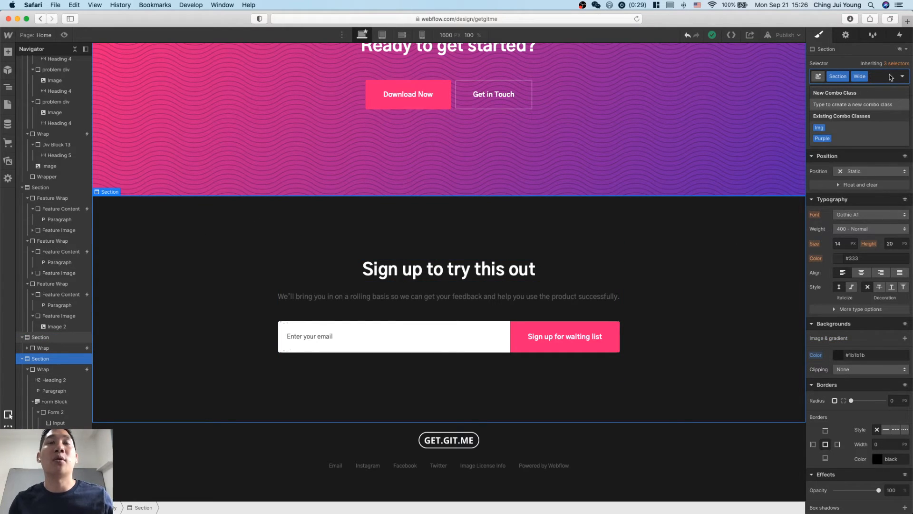
click(823, 138)
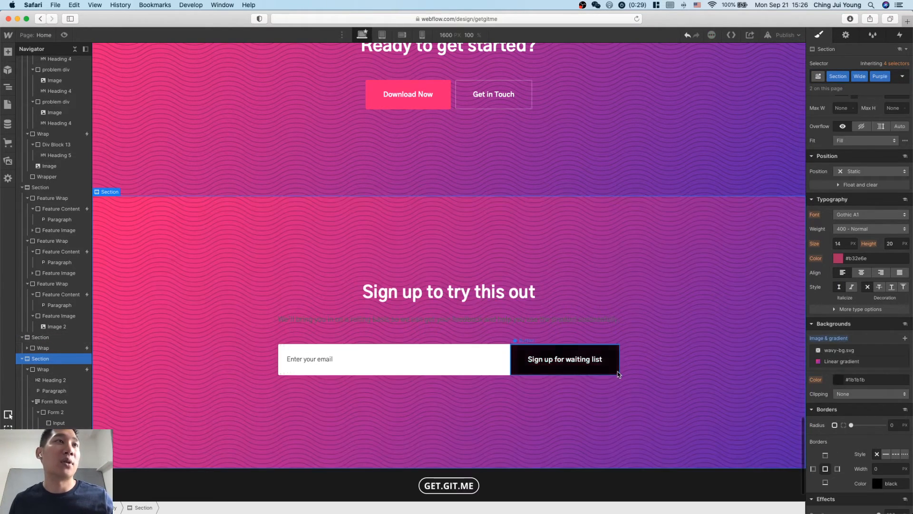
scroll(618, 374, down, 3)
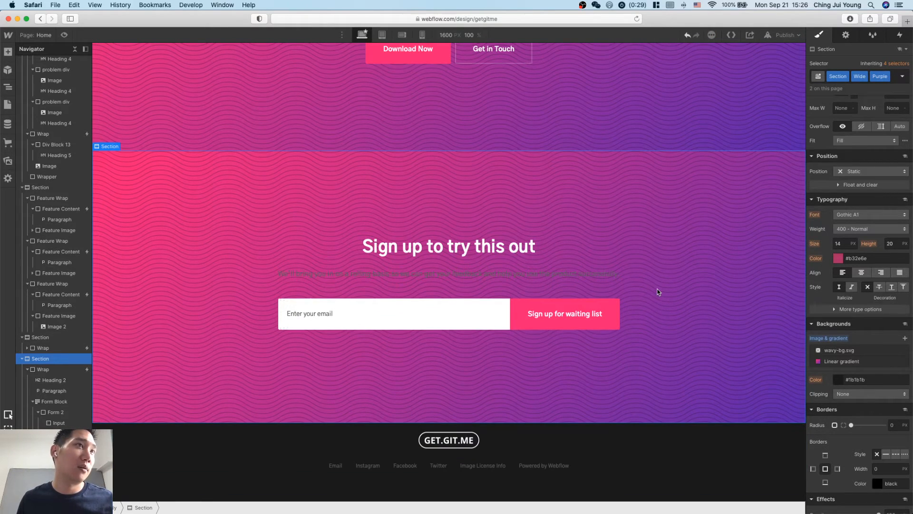
Delete the "Ready to get started?" section above the signup section.
scroll(658, 291, up, 5)
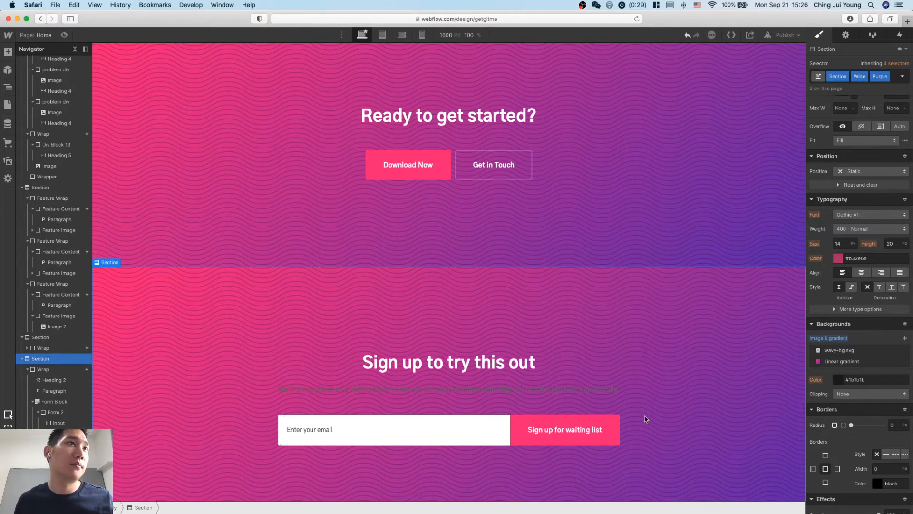
scroll(646, 418, up, 8)
click(638, 299)
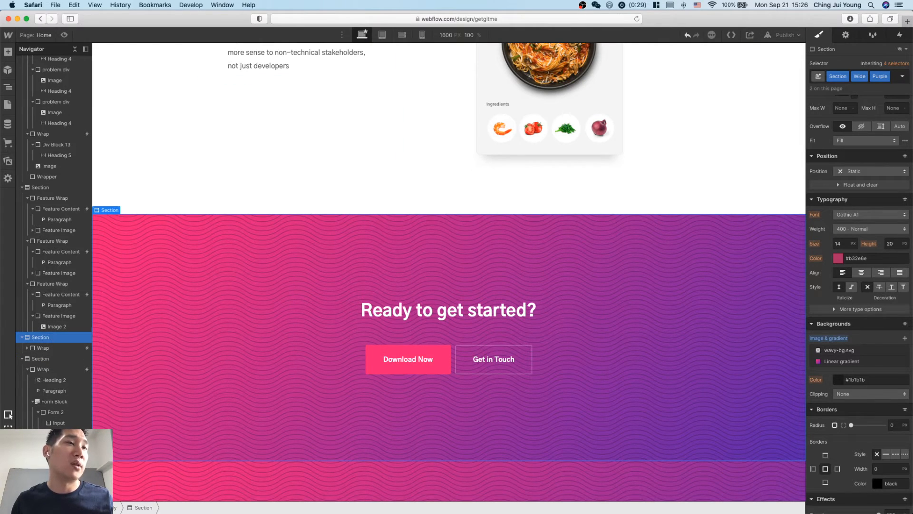
key(Delete)
Set the text color of the signup section's paragraph to white.
click(400, 301)
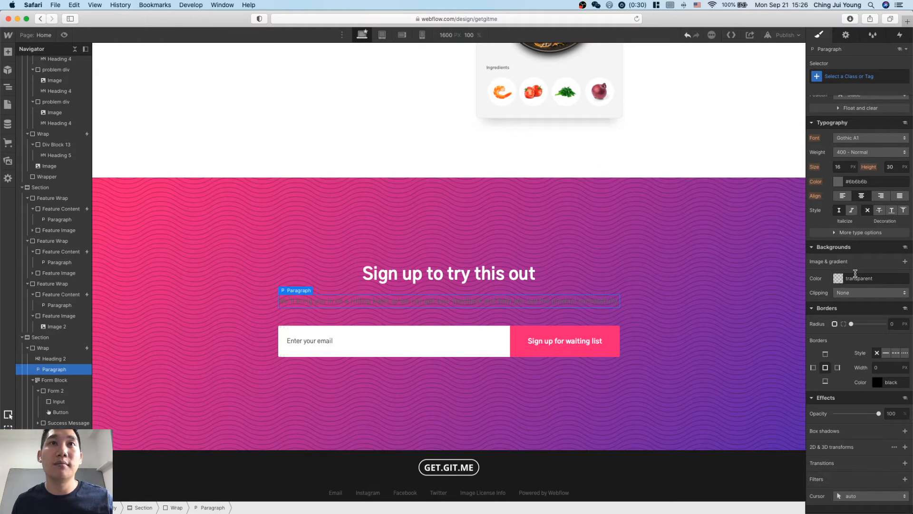
scroll(854, 262, up, 2)
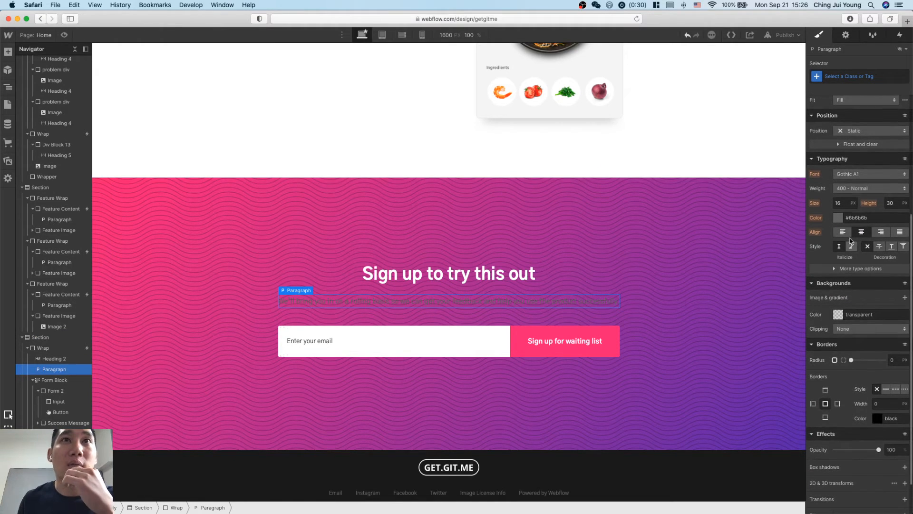
click(837, 217)
click(841, 237)
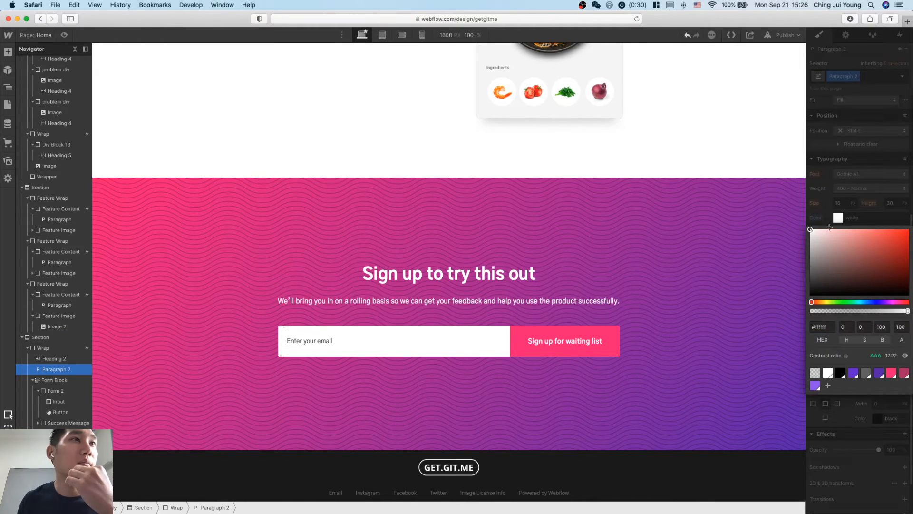
click(676, 337)
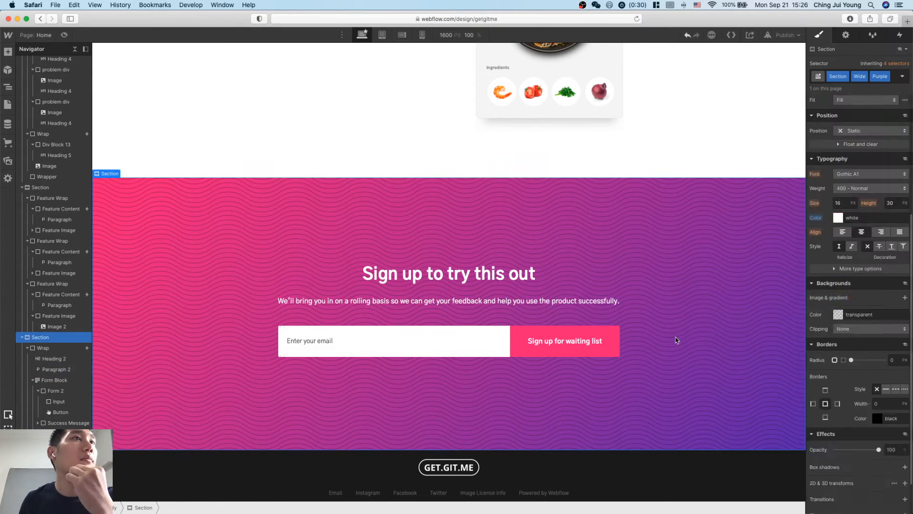
Delete the Footer List of links beneath the GET.GIT.ME logo in the footer.
click(683, 480)
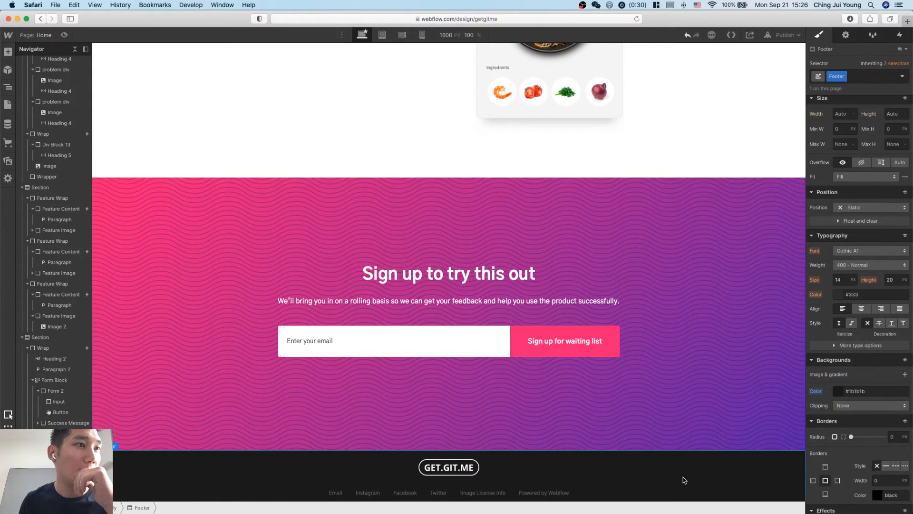
click(544, 467)
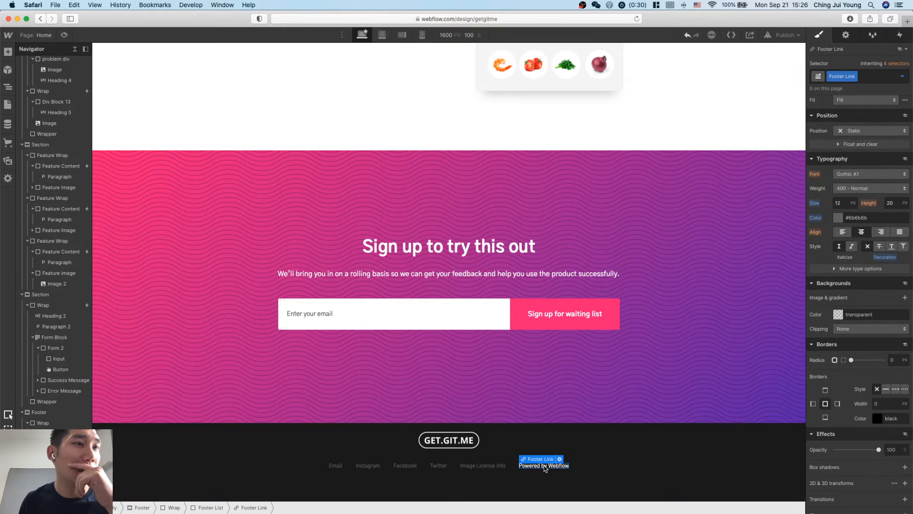
click(580, 463)
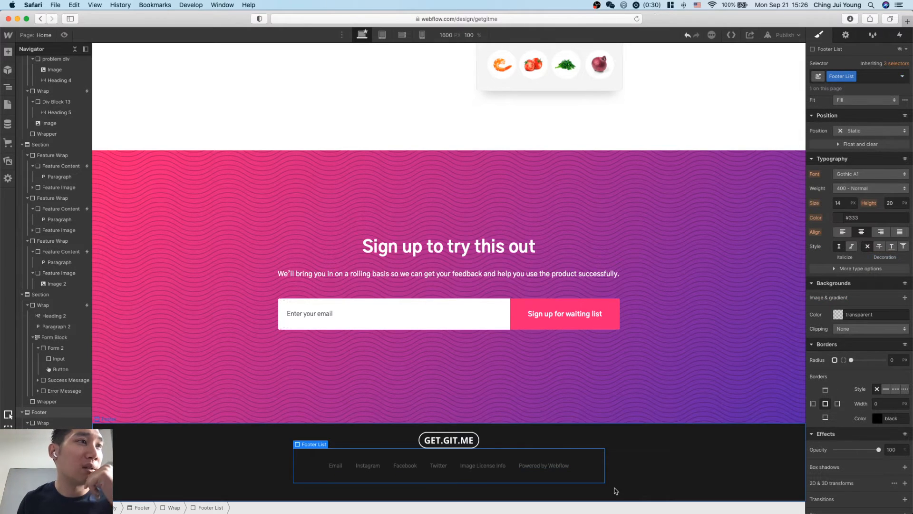
key(Delete)
click(695, 414)
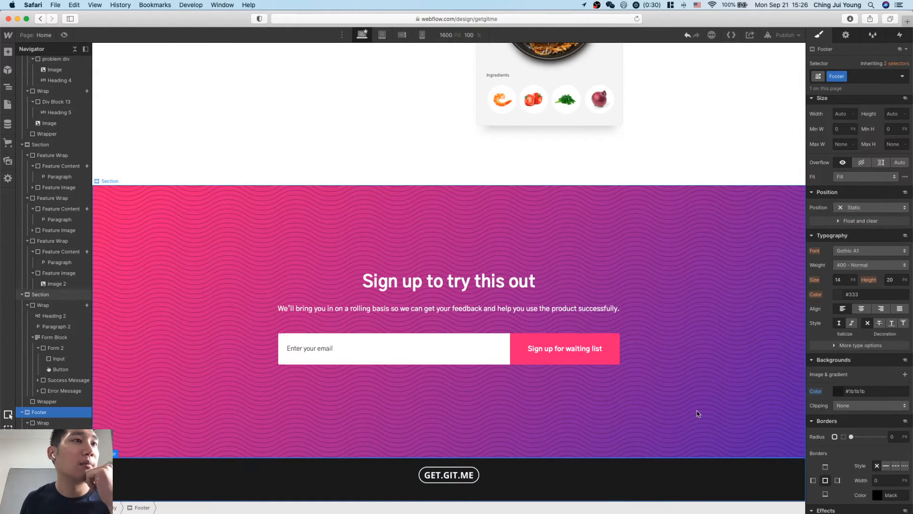
Remove the Wrap class from the div block holding the "GetGitMe allows you to connect with Github" text and the Orders image.
scroll(698, 413, up, 2)
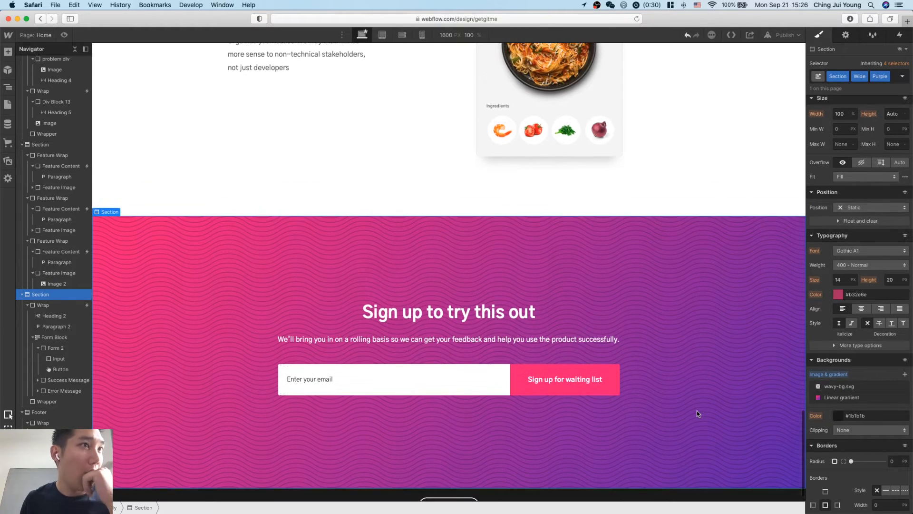
scroll(698, 414, up, 5)
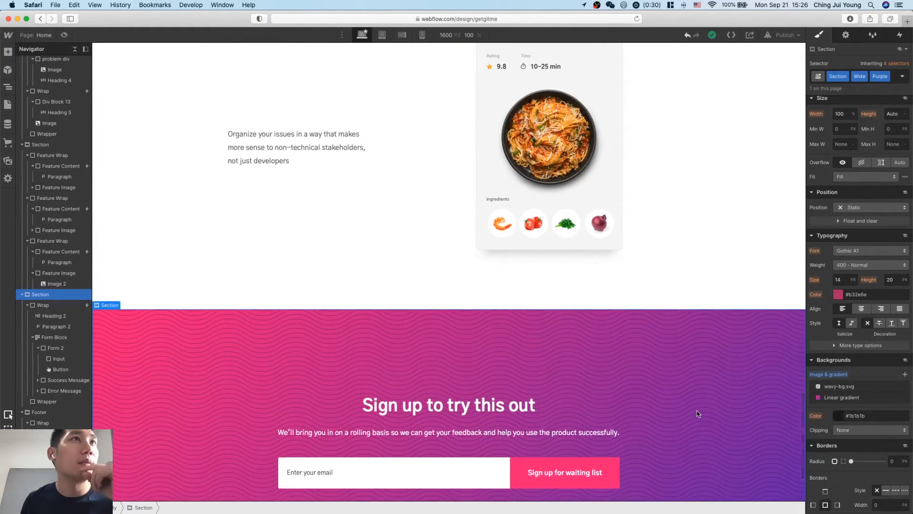
scroll(698, 414, up, 15)
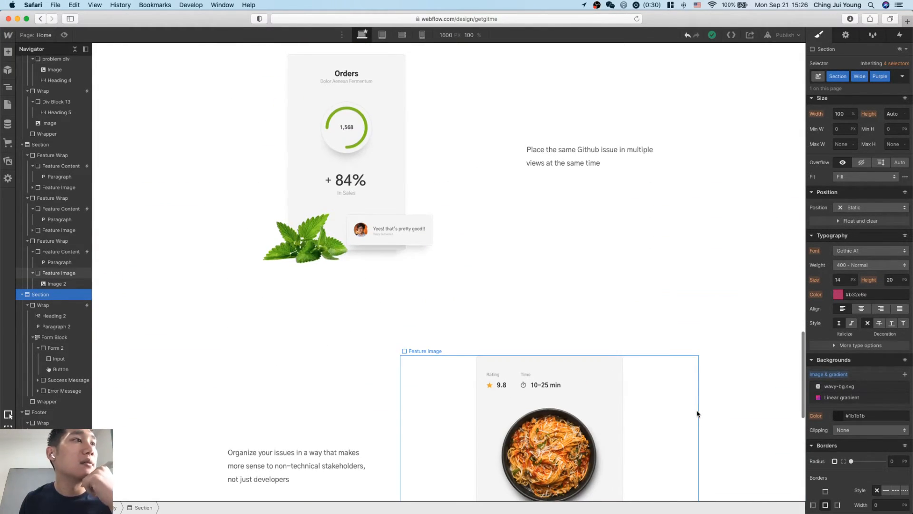
scroll(697, 413, up, 20)
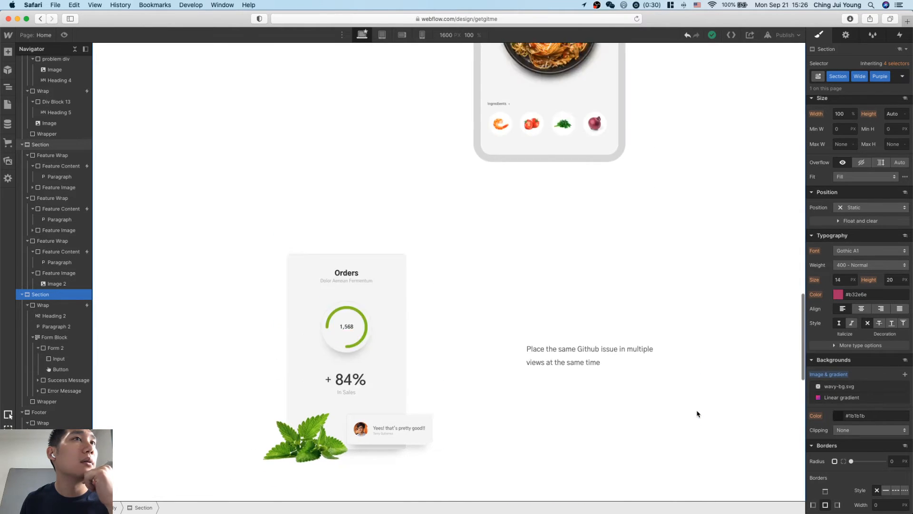
scroll(697, 413, up, 20)
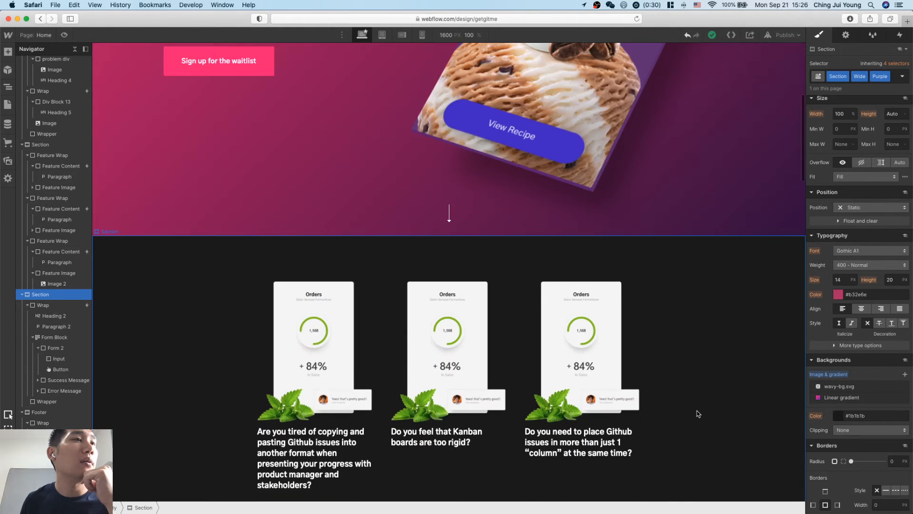
scroll(697, 413, down, 12)
click(581, 297)
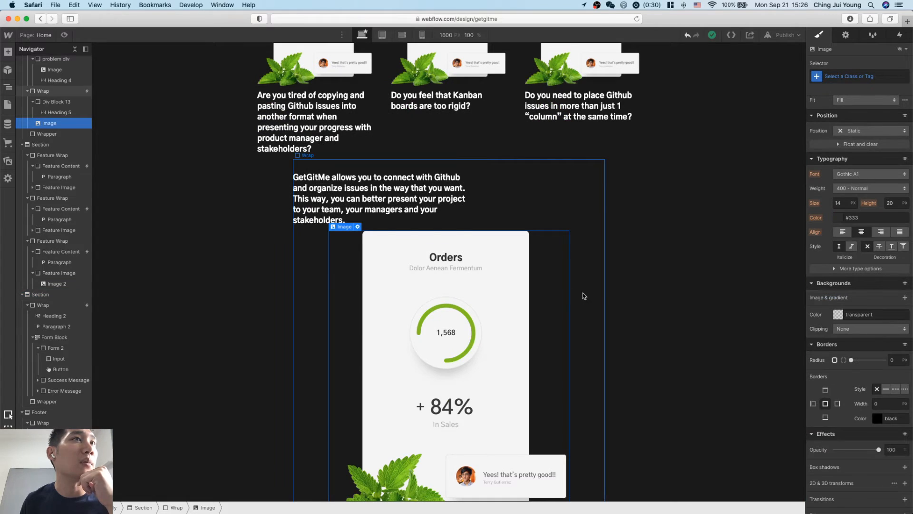
click(858, 80)
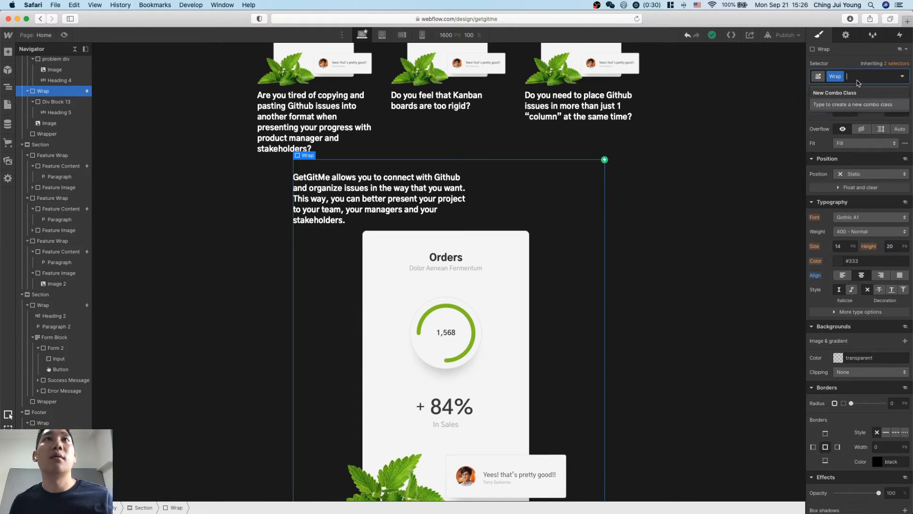
key(BackSpace)
scroll(653, 206, up, 6)
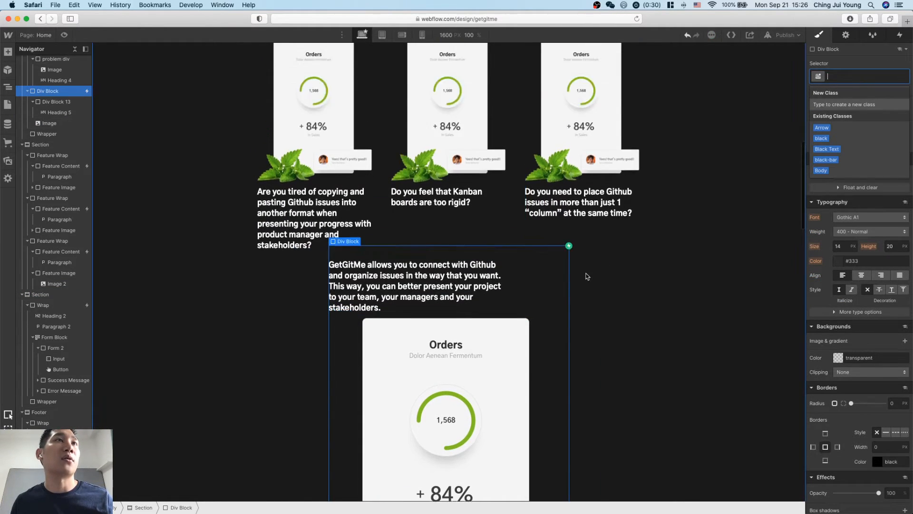
Create the class "solution wrap" on the div block beneath the three problem columns.
click(647, 195)
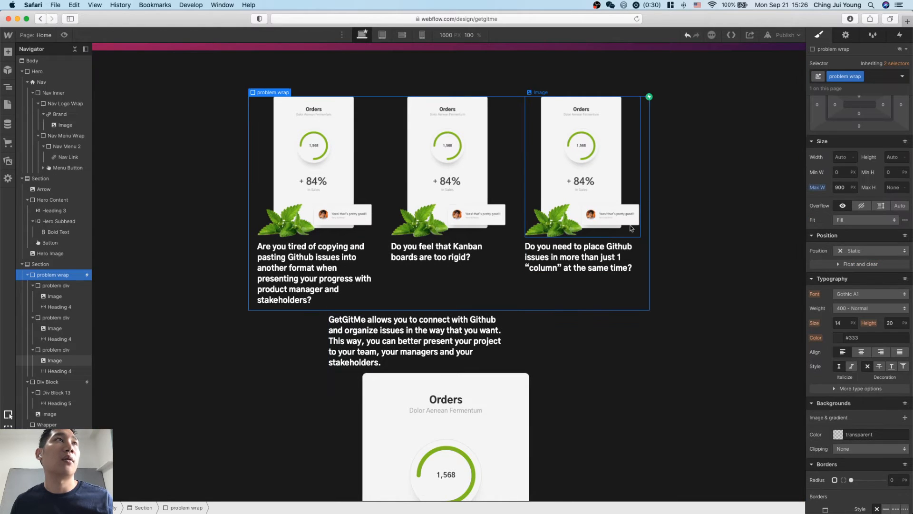
click(556, 354)
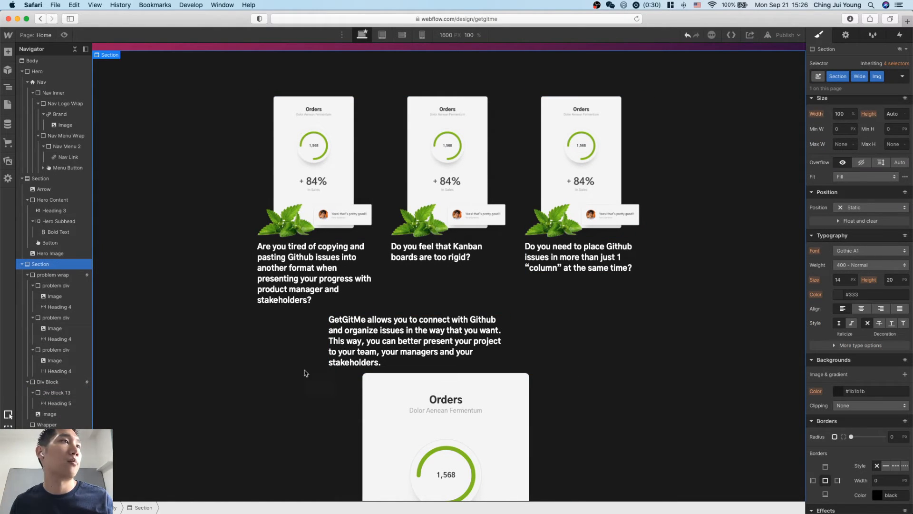
click(47, 381)
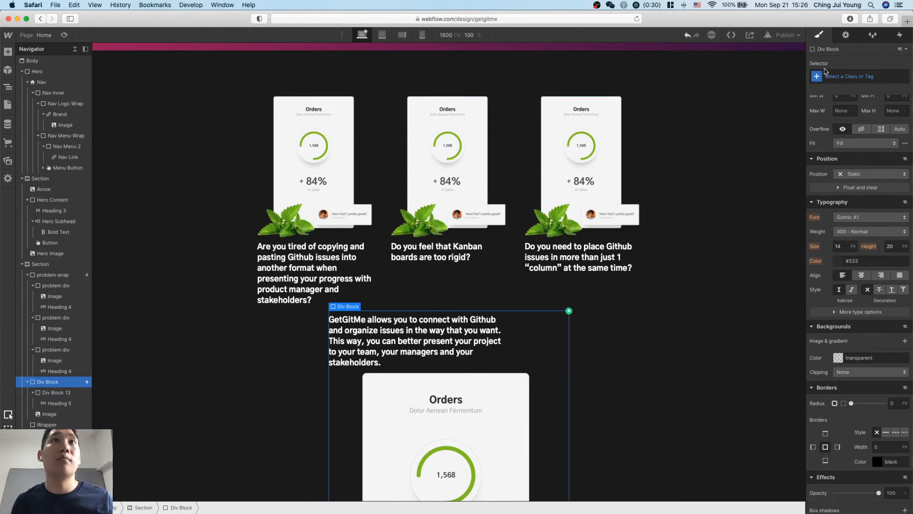
click(852, 75)
text(solution wrap)
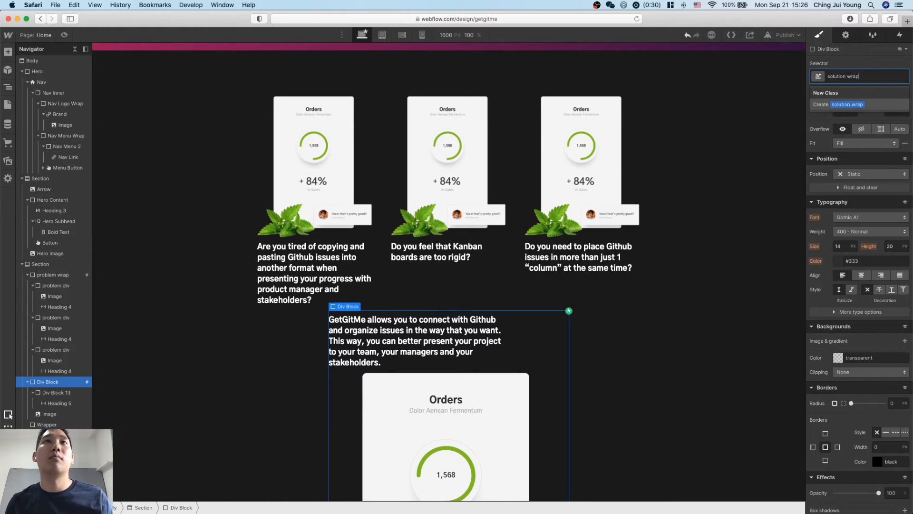
key(Return)
Set the solution wrap's display to horizontal flex so its text and image sit side by side.
scroll(772, 266, down, 1)
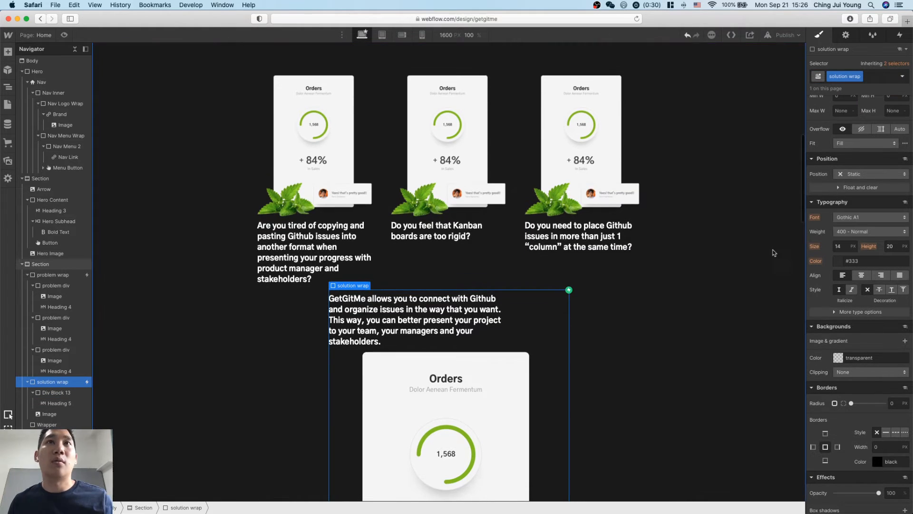
scroll(856, 162, up, 5)
click(852, 160)
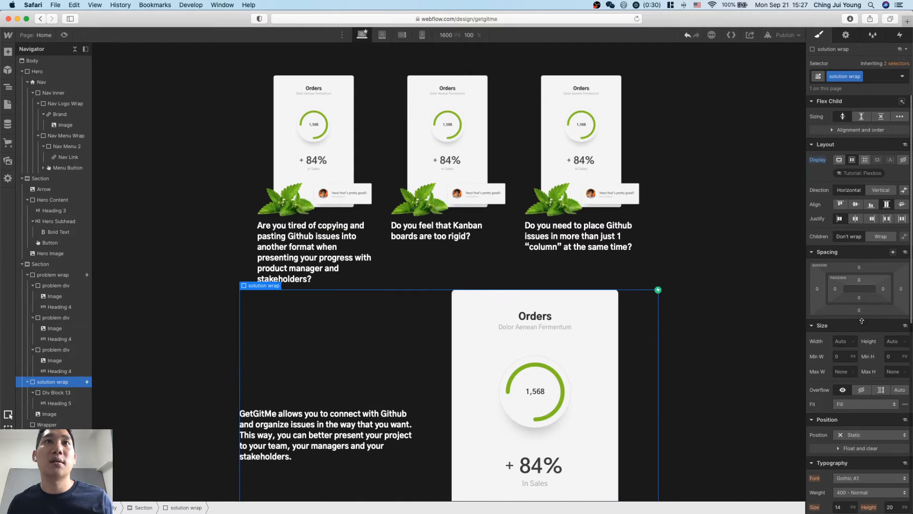
scroll(703, 352, down, 3)
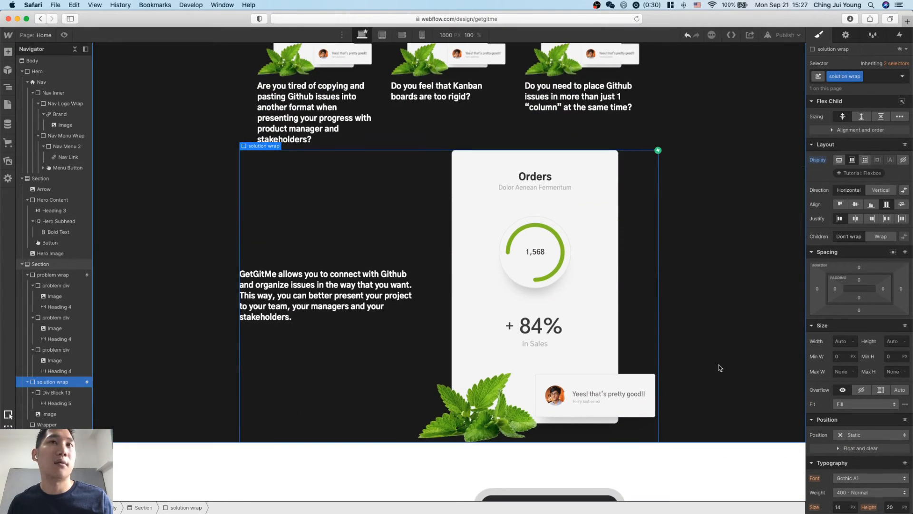
Set the solution wrap's bottom margin to 60 px.
click(640, 267)
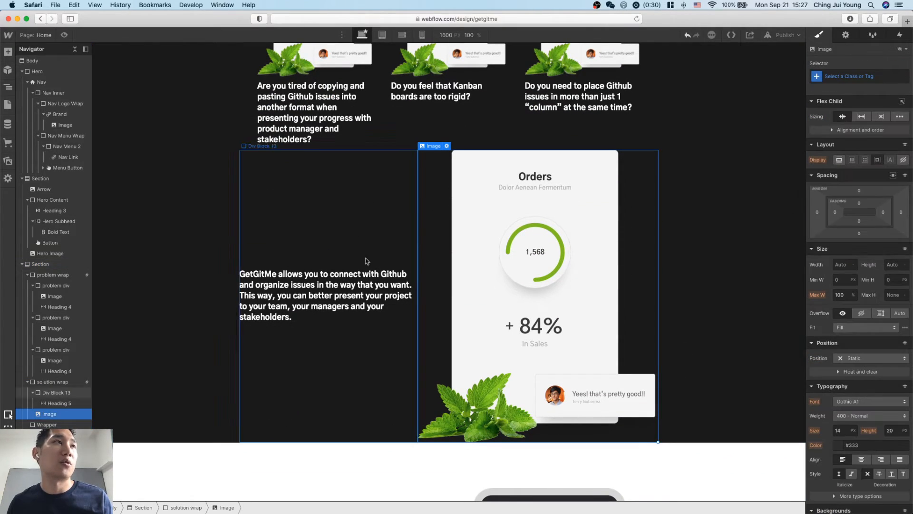
click(50, 382)
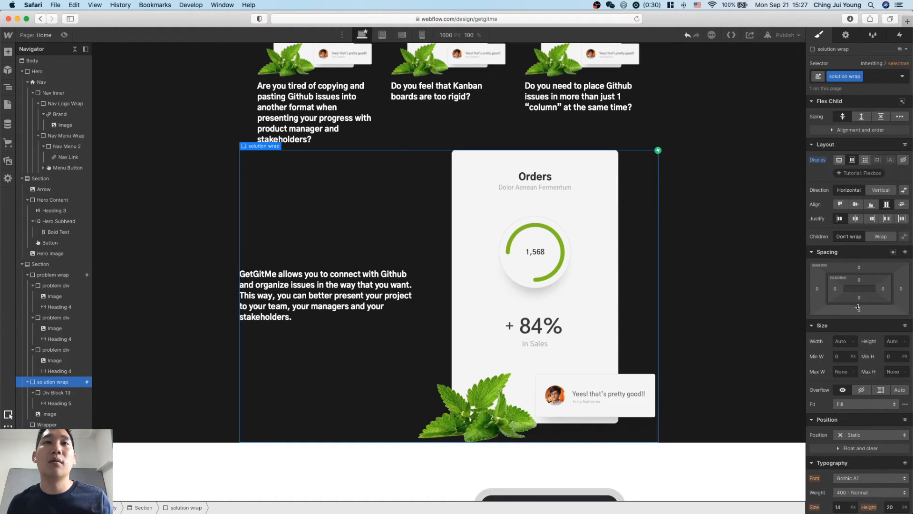
mouse_move(858, 325)
mouse_down()
mouse_move(861, 364)
mouse_move(867, 337)
mouse_up()
key(Up)
key(Down)
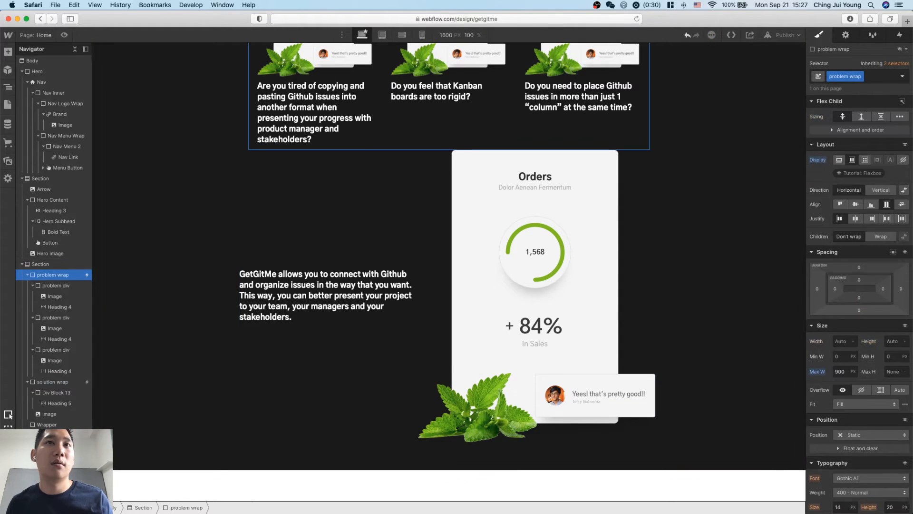
key(Down)
click(342, 392)
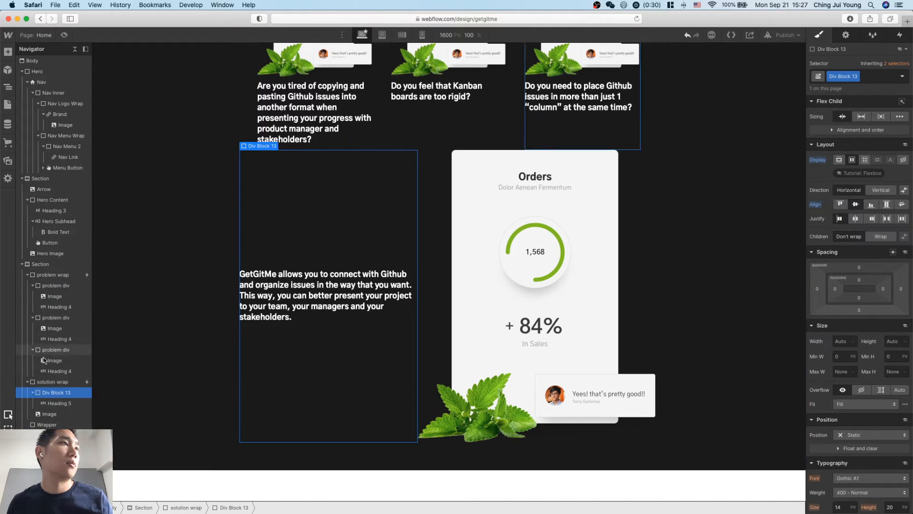
key(Up)
click(859, 310)
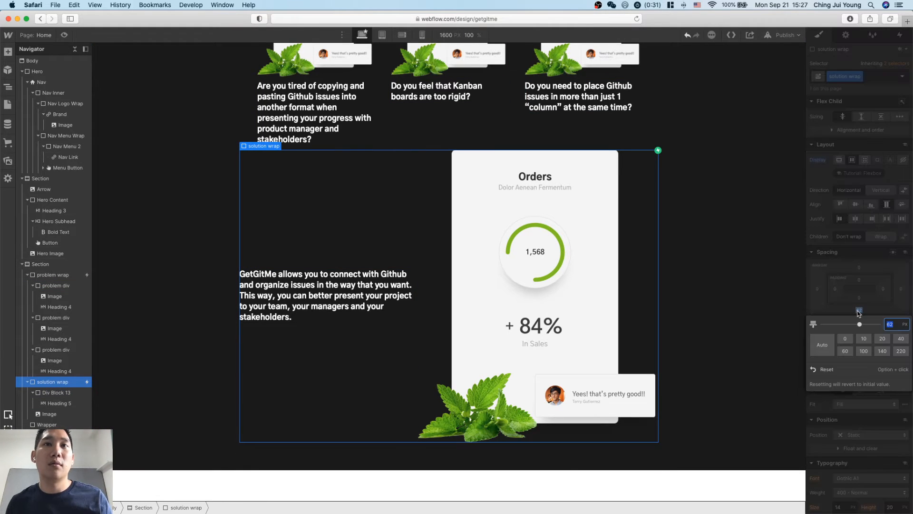
key(Return)
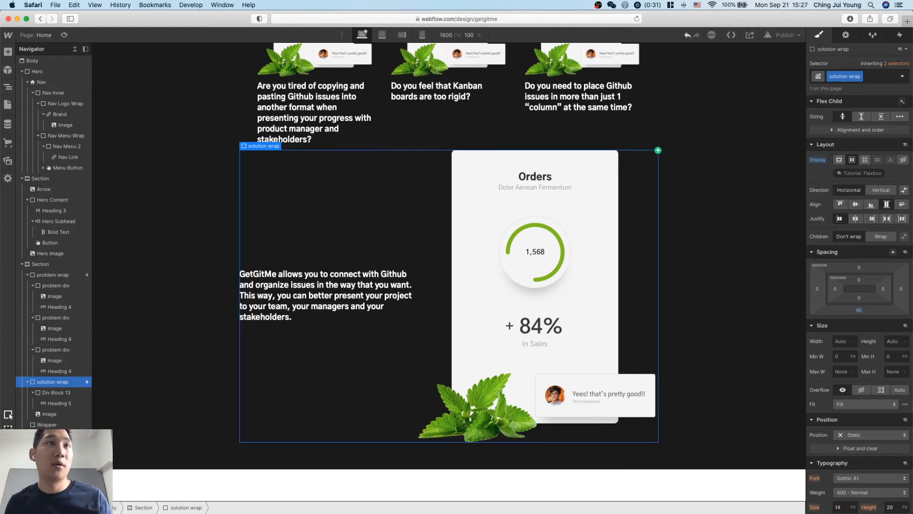
Set the solution wrap's top margin to 50 px.
click(859, 269)
key(Return)
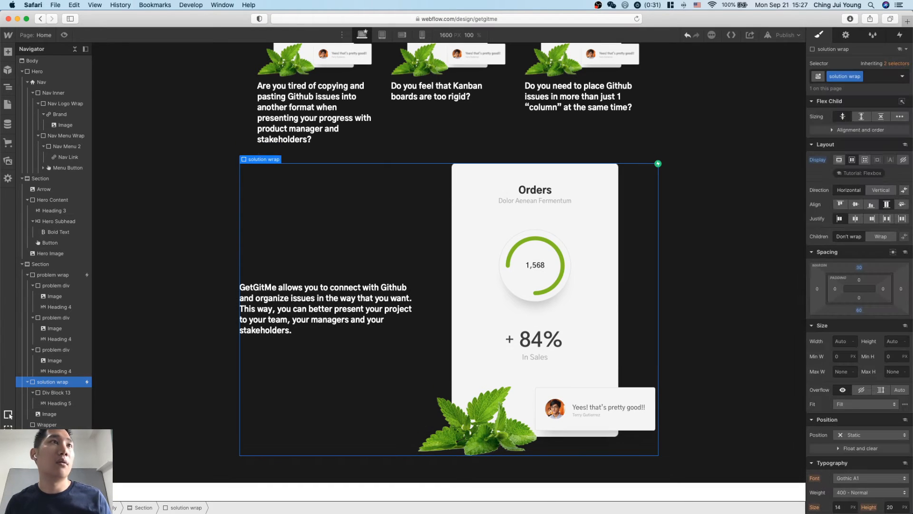
drag(859, 271, 859, 259)
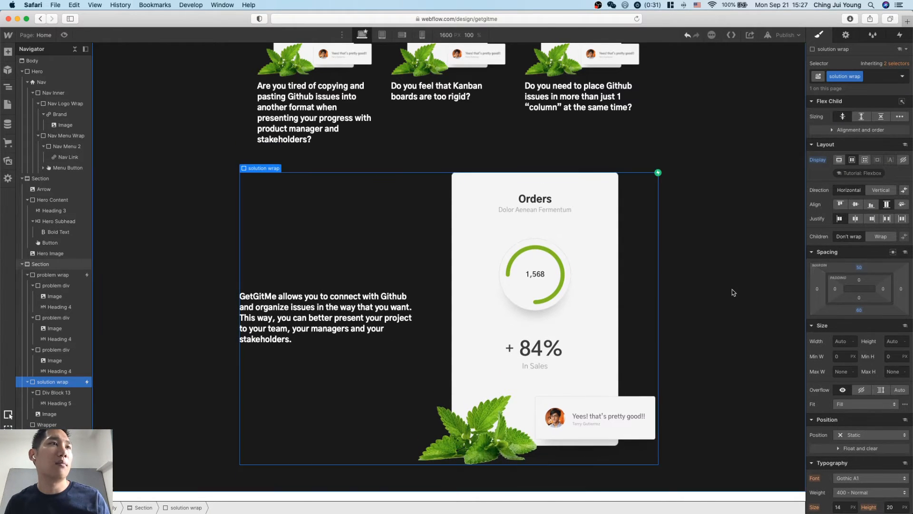
click(733, 292)
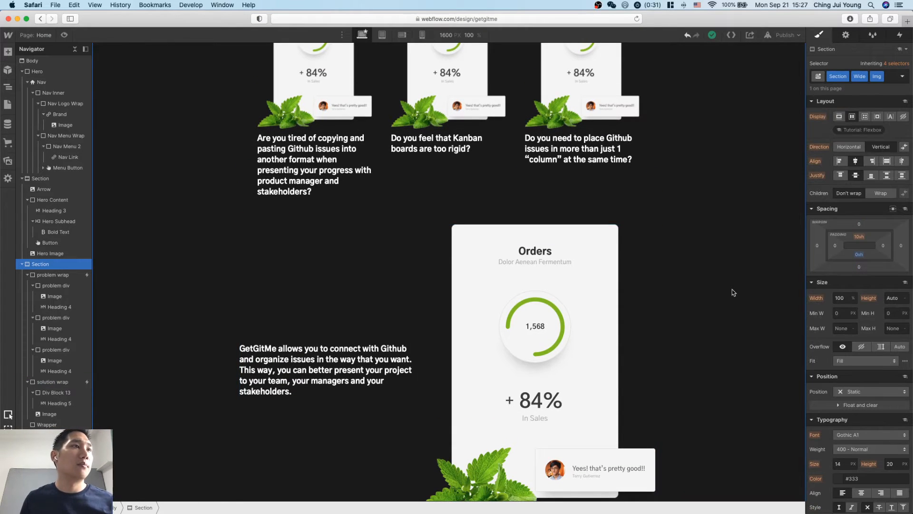
Examine the hero navigation's "Sign up for waitlist" link, comparing its displayed text color with its typography settings.
scroll(733, 292, down, 5)
scroll(731, 291, up, 10)
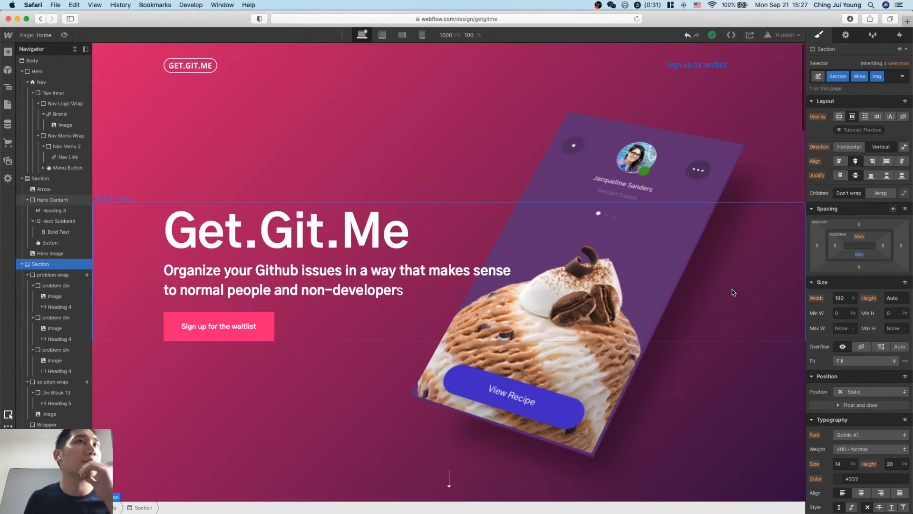
click(696, 68)
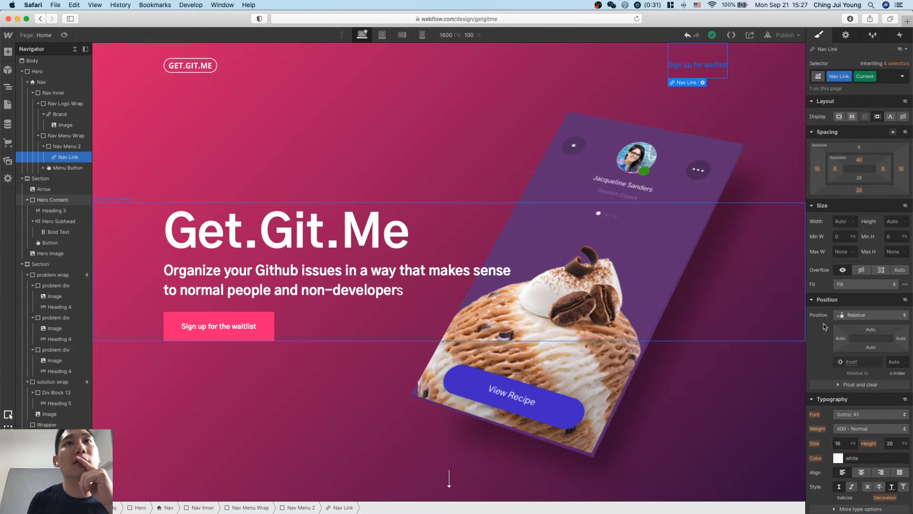
scroll(898, 352, down, 2)
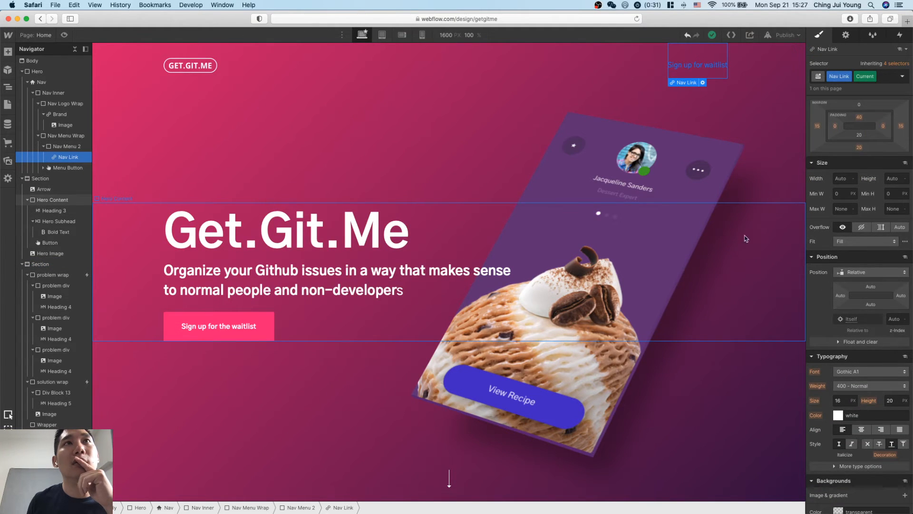
click(755, 186)
click(711, 64)
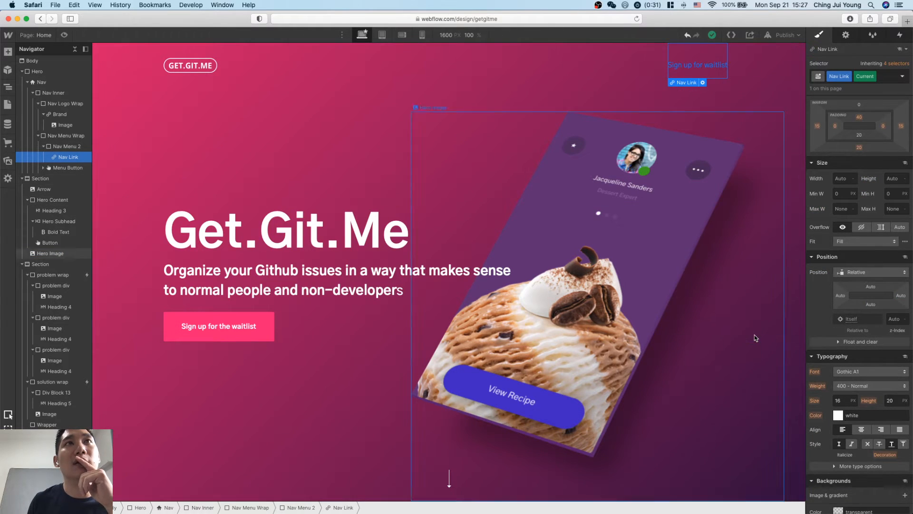
click(752, 264)
click(712, 68)
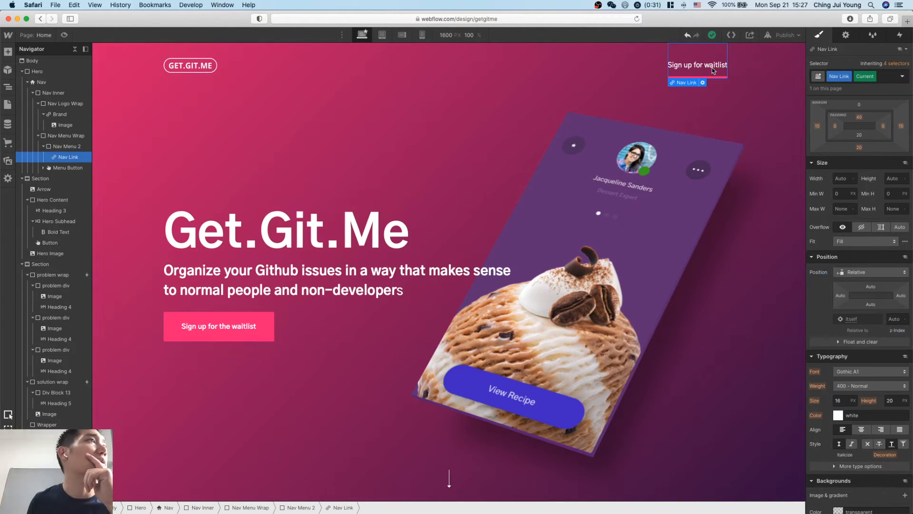
click(763, 329)
scroll(763, 329, down, 1)
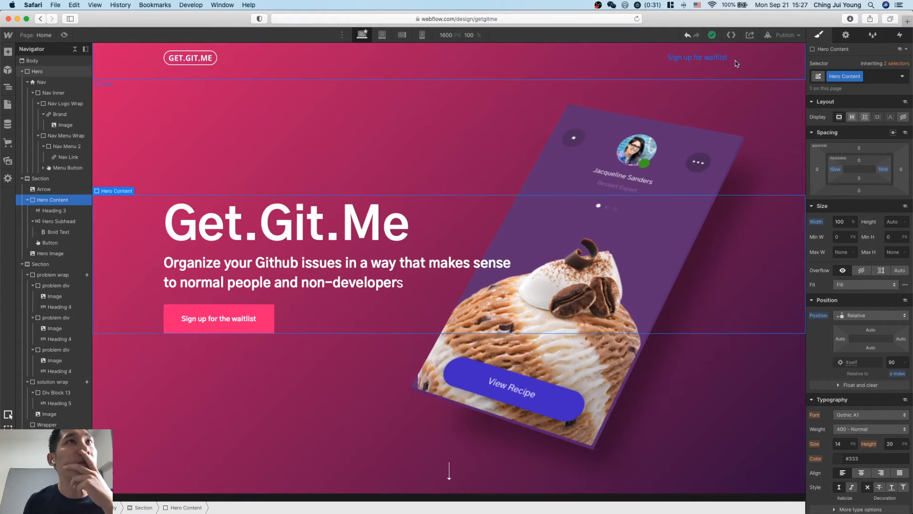
Shorten the navigation link's text to "Sign up".
click(721, 58)
drag(727, 58, 695, 58)
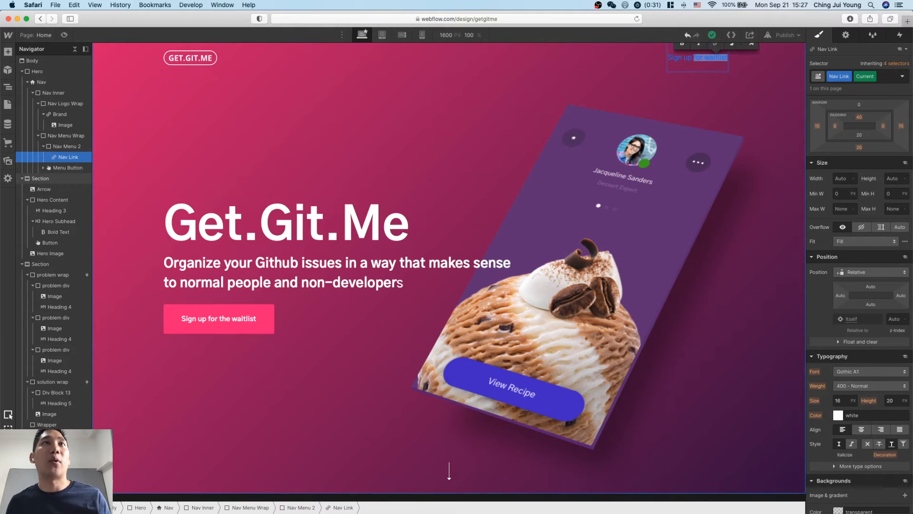
key(BackSpace)
click(750, 110)
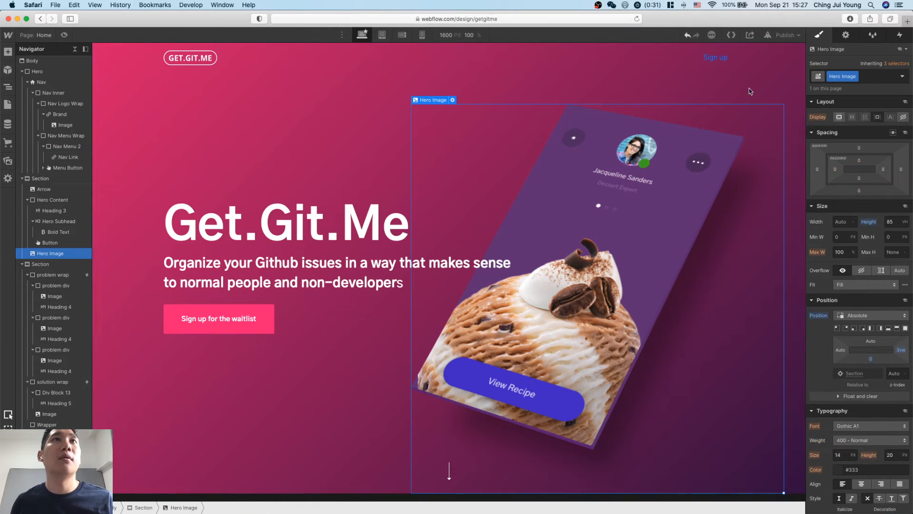
Examine the navigation "Sign up" link's inherited selectors and typography settings to trace its text color.
click(724, 60)
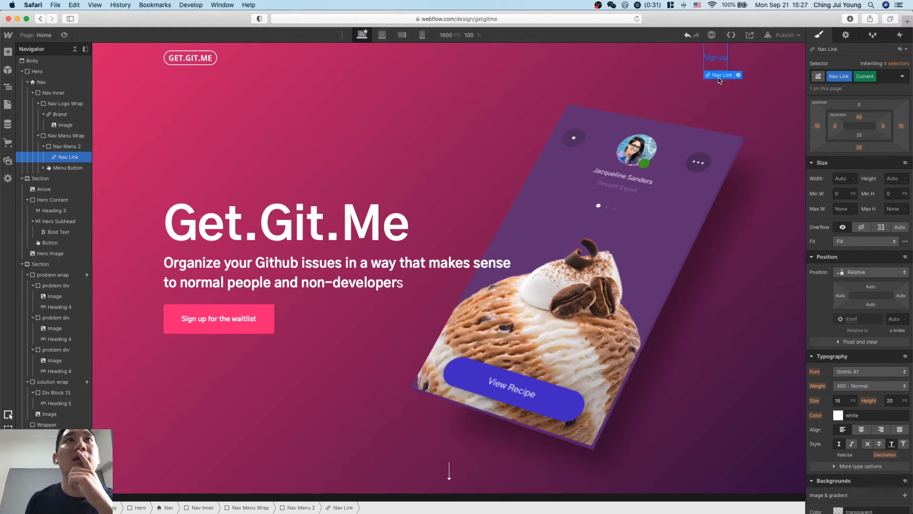
scroll(882, 356, down, 3)
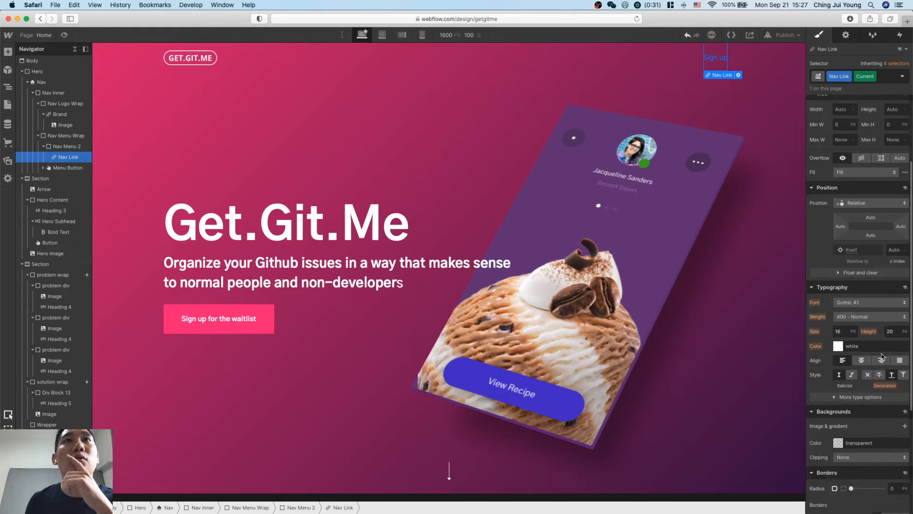
click(902, 77)
click(902, 76)
click(902, 77)
click(862, 104)
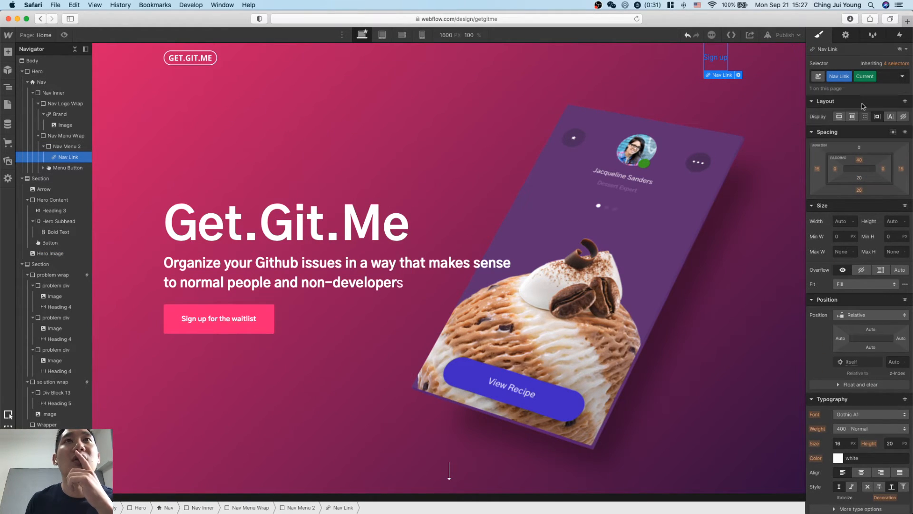
click(895, 63)
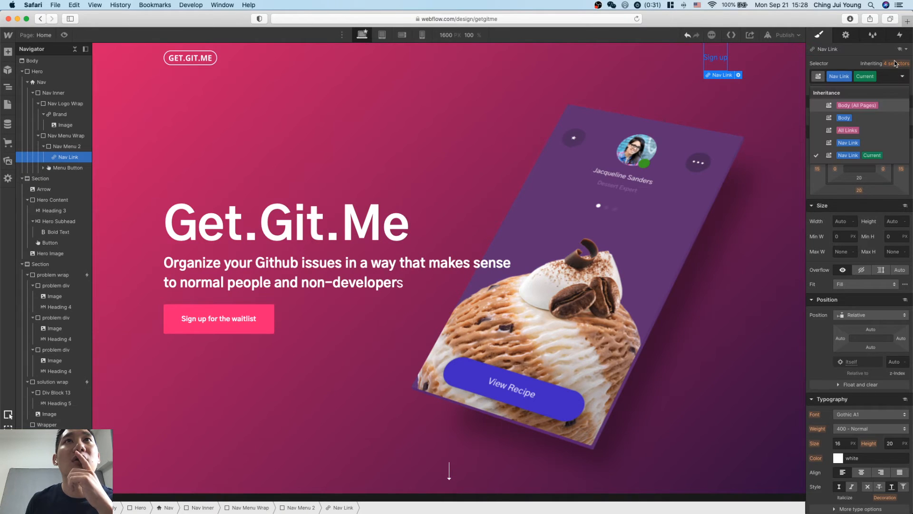
scroll(837, 224, down, 5)
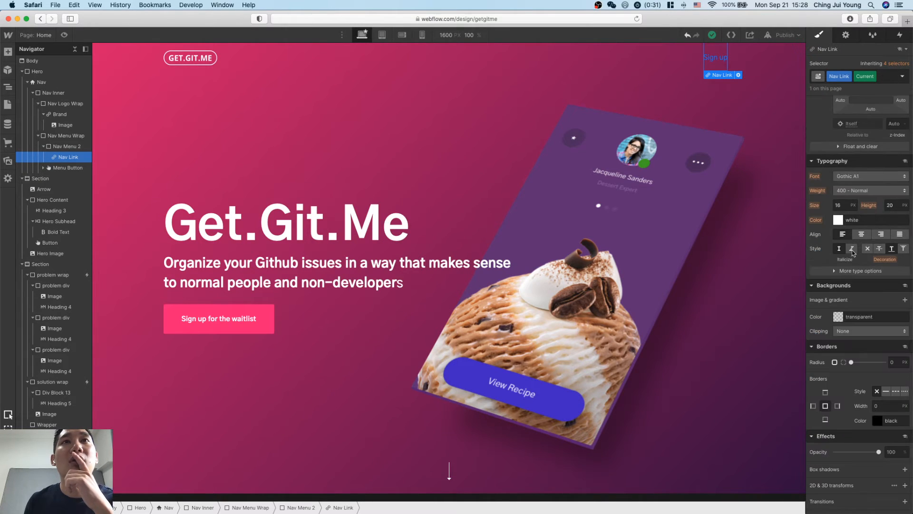
Try a dark red text color on the navigation "Sign up" link, and undo it back to white.
click(838, 221)
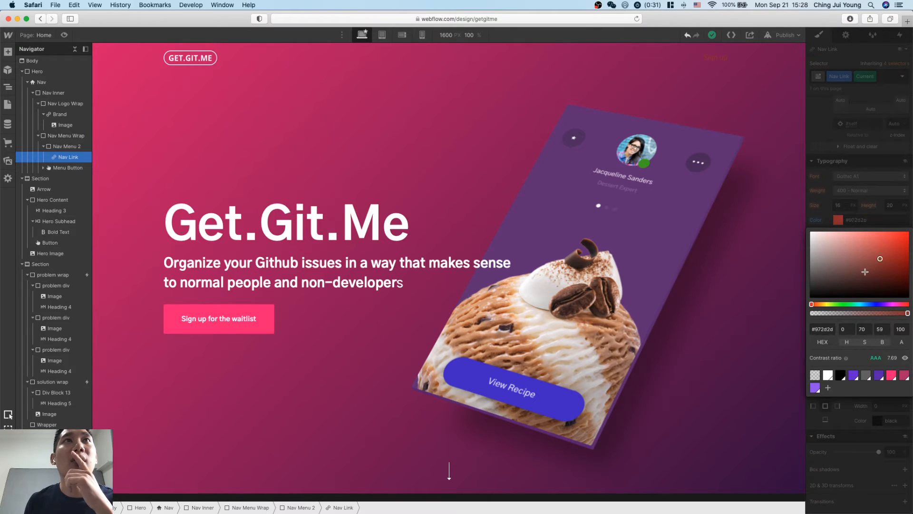
click(867, 273)
key(super+z)
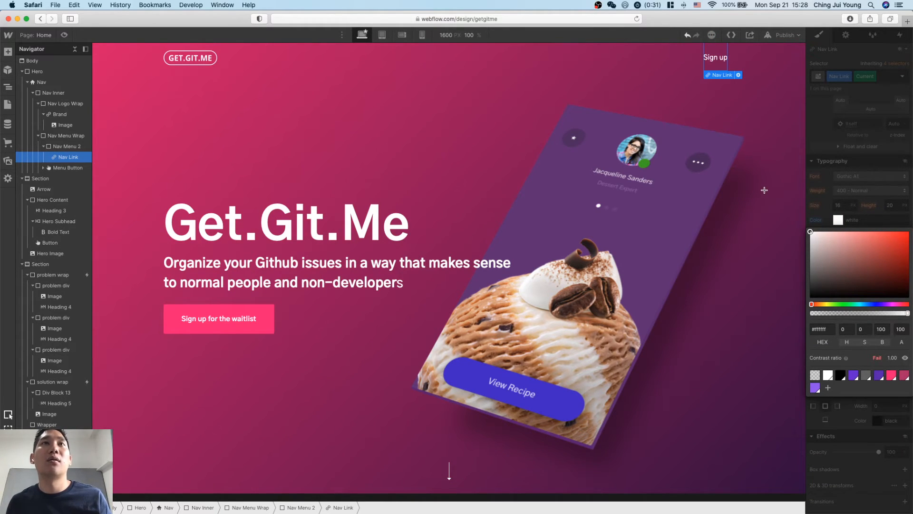
click(763, 231)
click(770, 136)
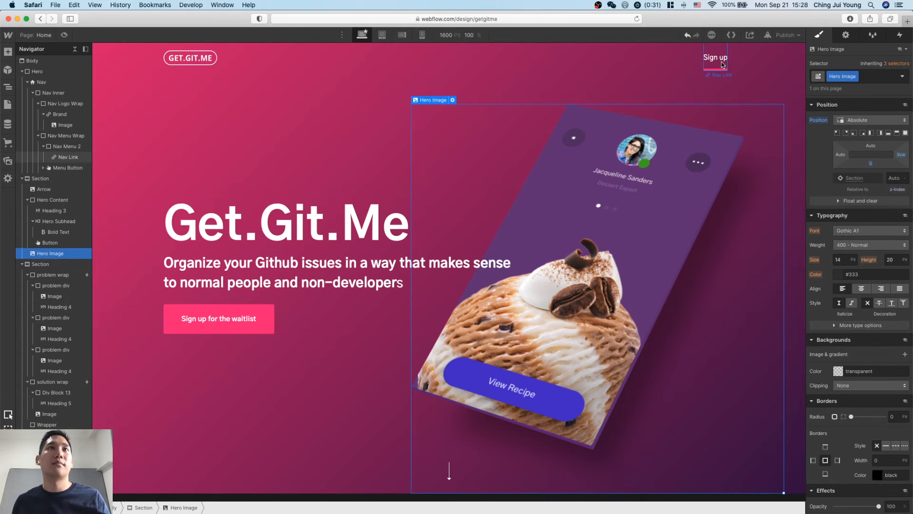
click(723, 65)
click(769, 145)
Give the "Sign up to try this out" section the ID "sign-up-section", keeping its Div tag.
scroll(655, 261, down, 2)
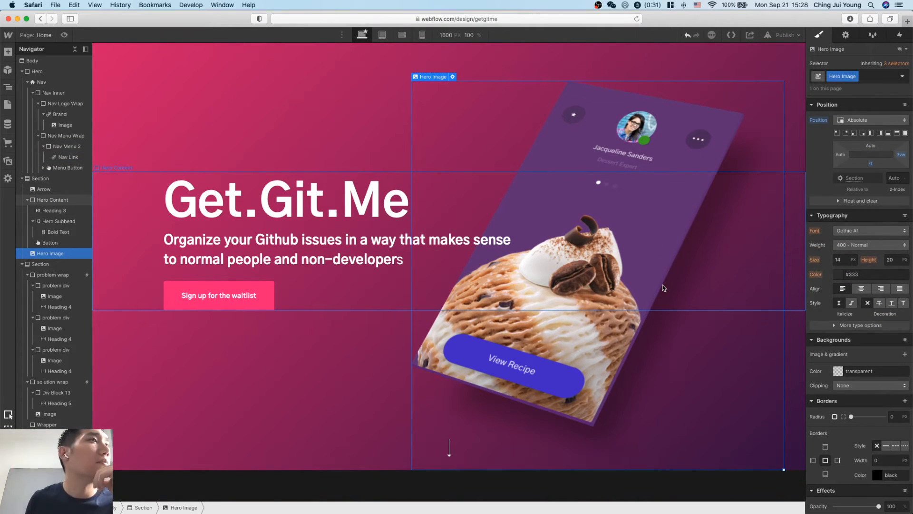
scroll(664, 288, down, 10)
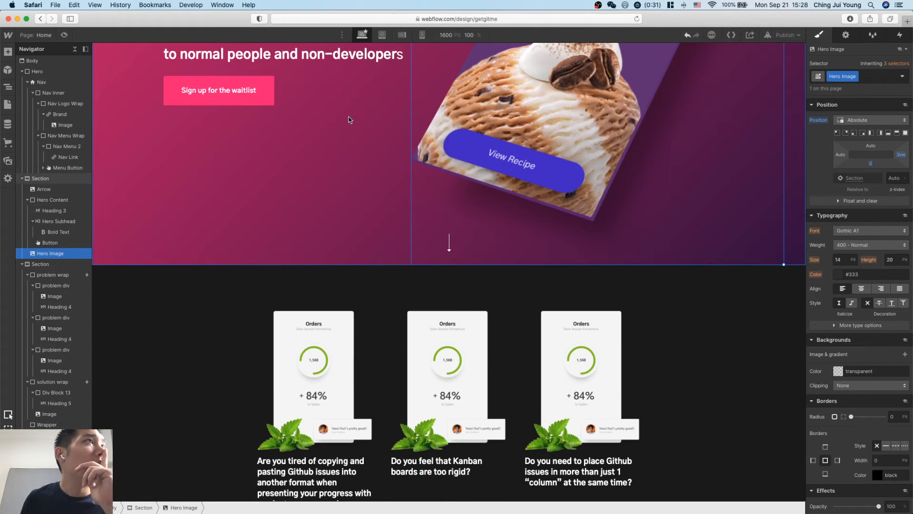
click(260, 95)
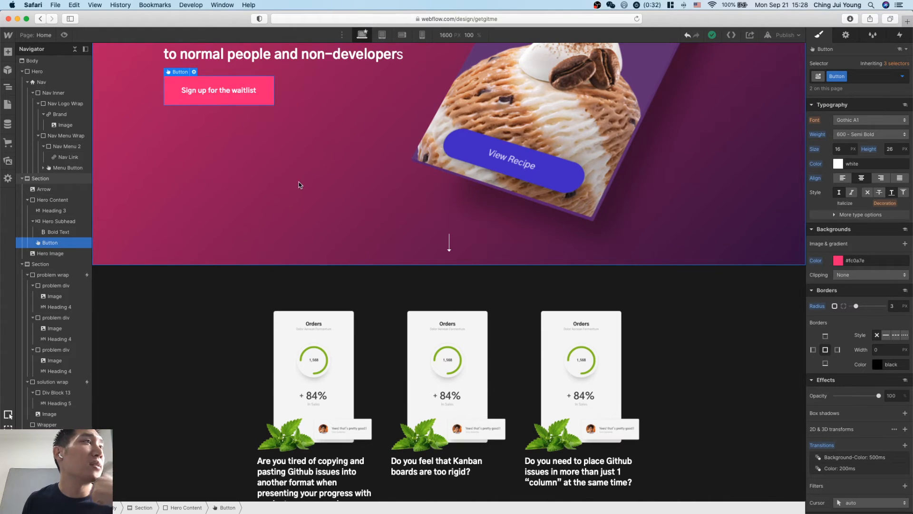
scroll(300, 183, down, 20)
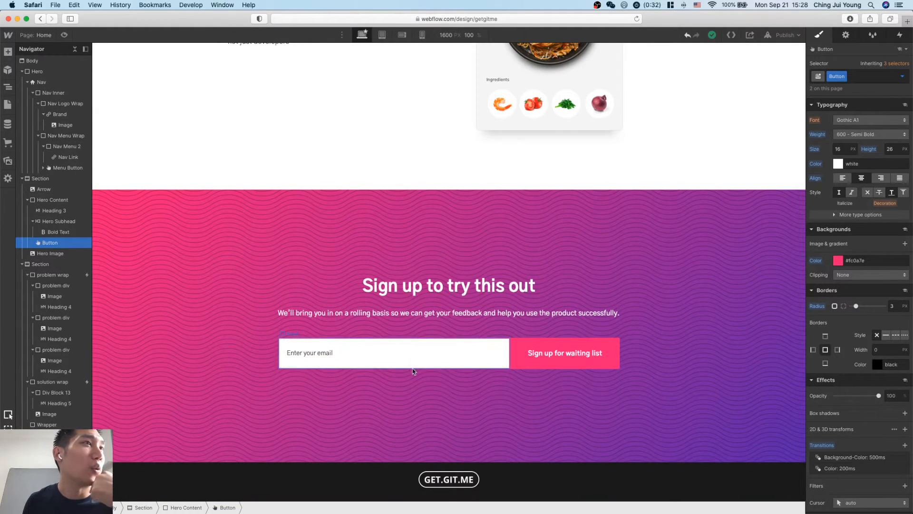
click(219, 202)
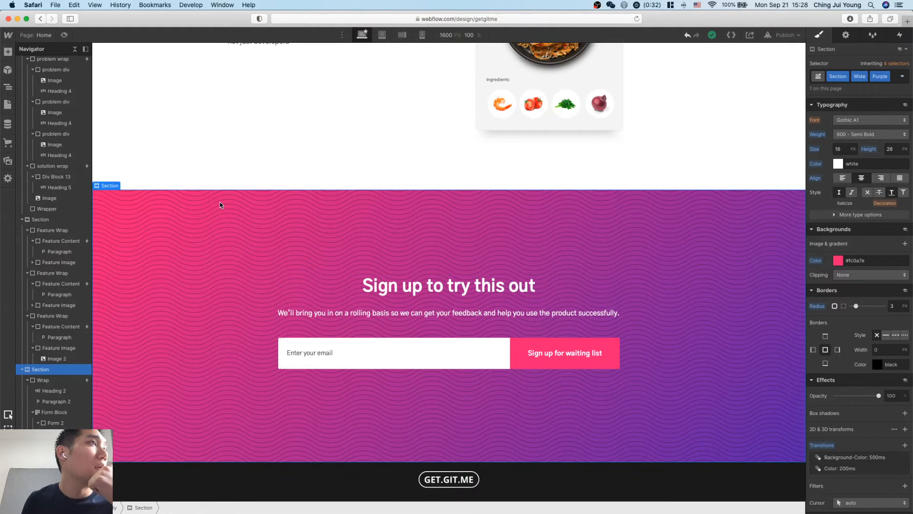
click(863, 34)
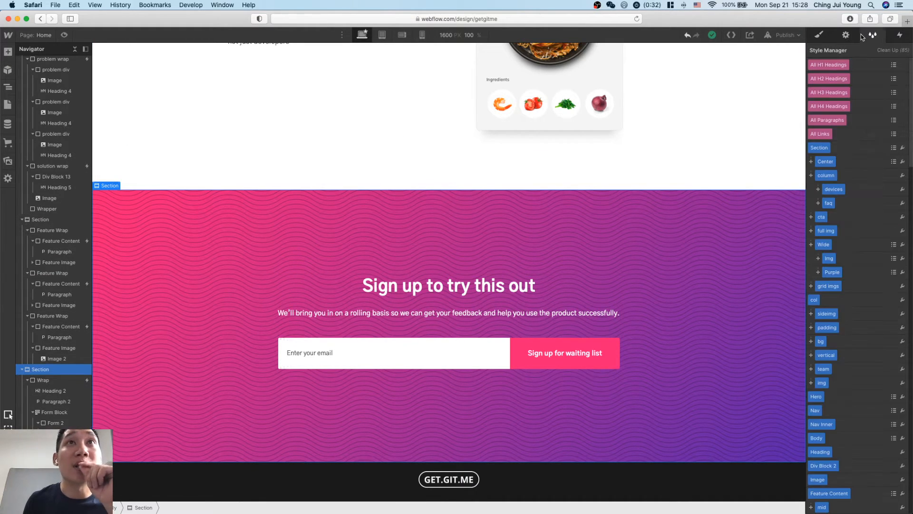
click(844, 35)
click(859, 65)
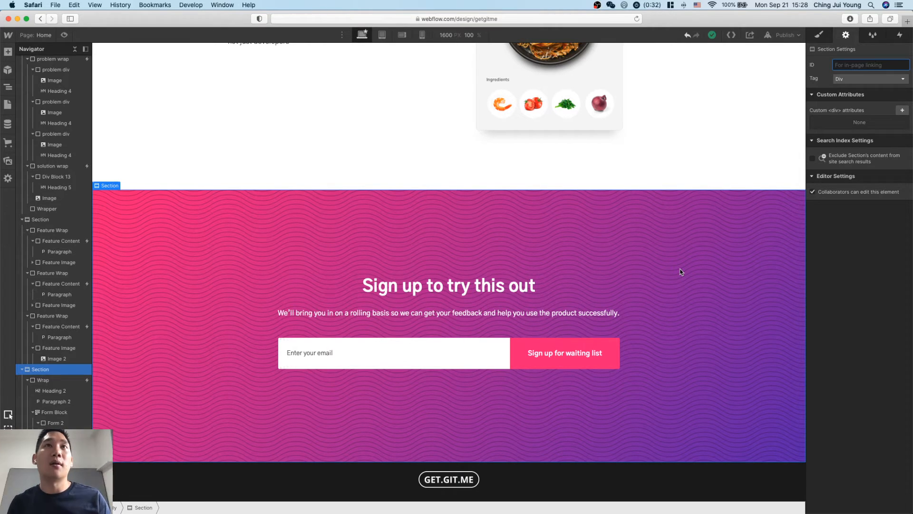
text(sign-up-section)
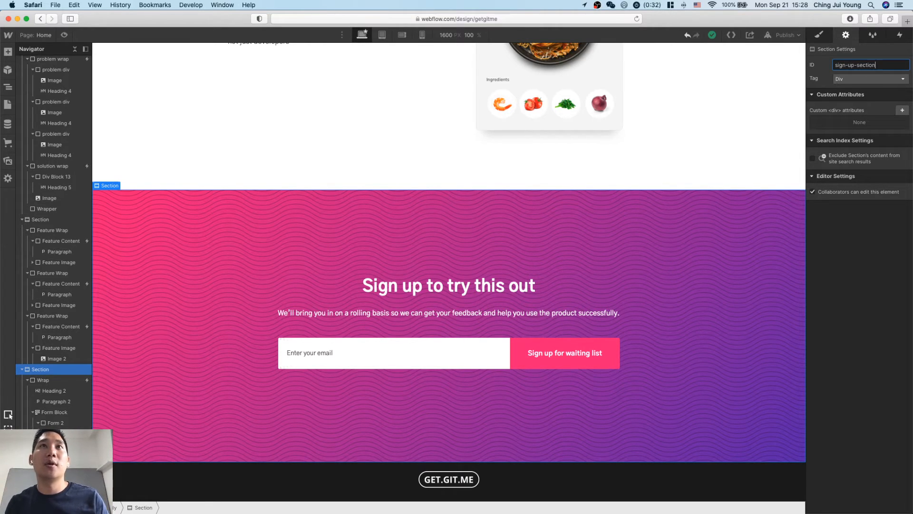
click(872, 79)
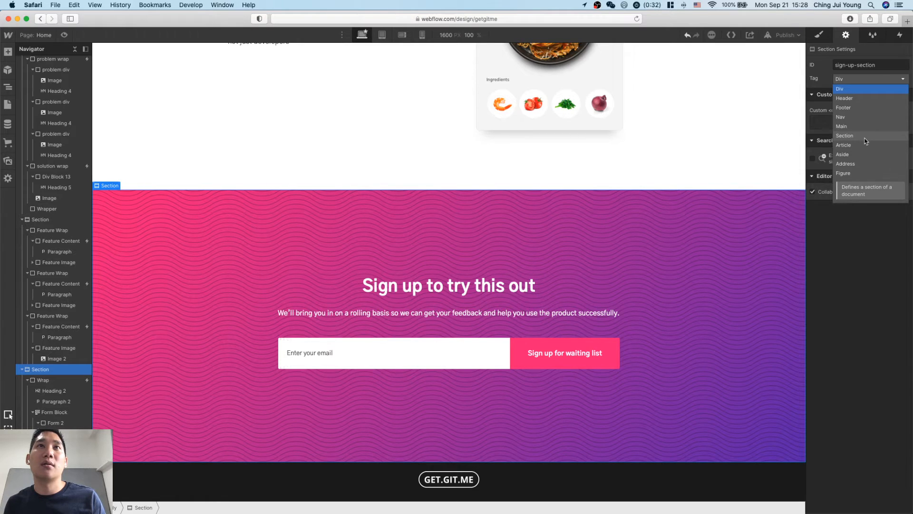
click(875, 313)
Link the hero's "Sign up for the waitlist" button to the page section "sign-up-section".
scroll(624, 271, up, 20)
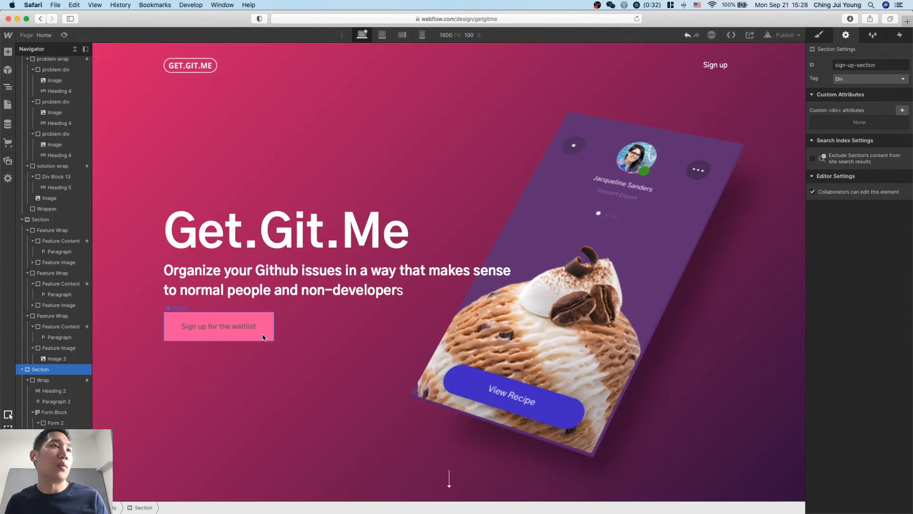
click(224, 330)
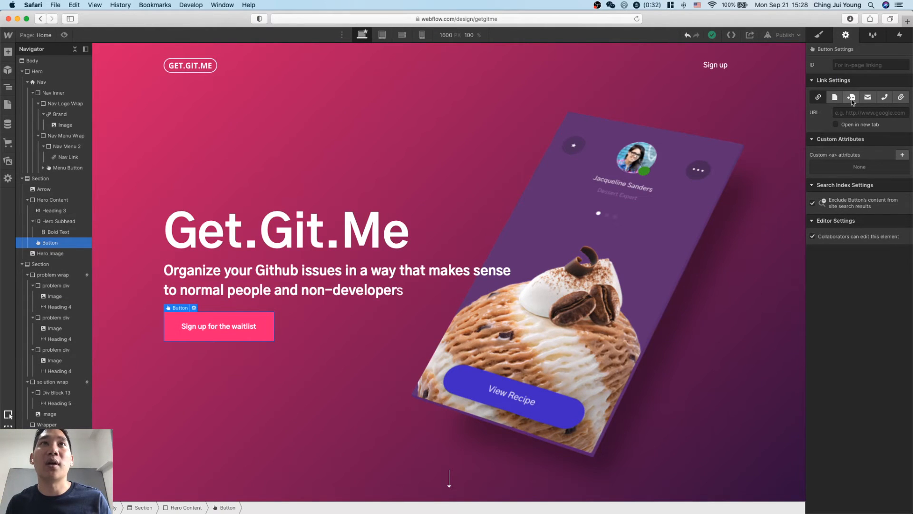
click(853, 98)
click(863, 112)
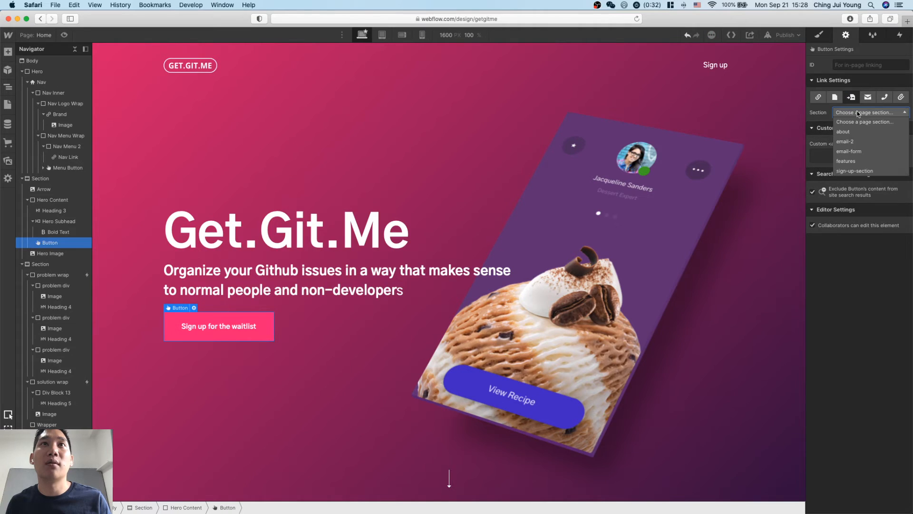
click(863, 171)
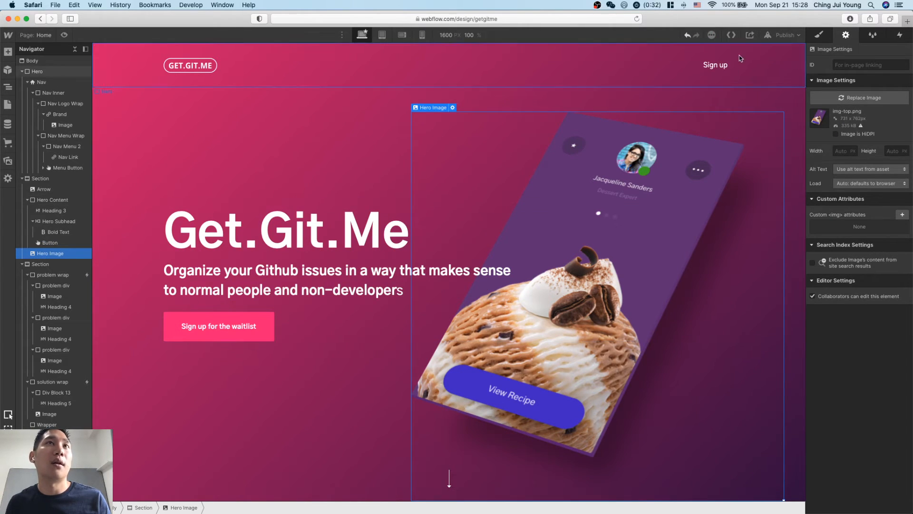
Link the navigation's "Sign up" link to the page section "sign-up-section".
click(715, 65)
click(864, 112)
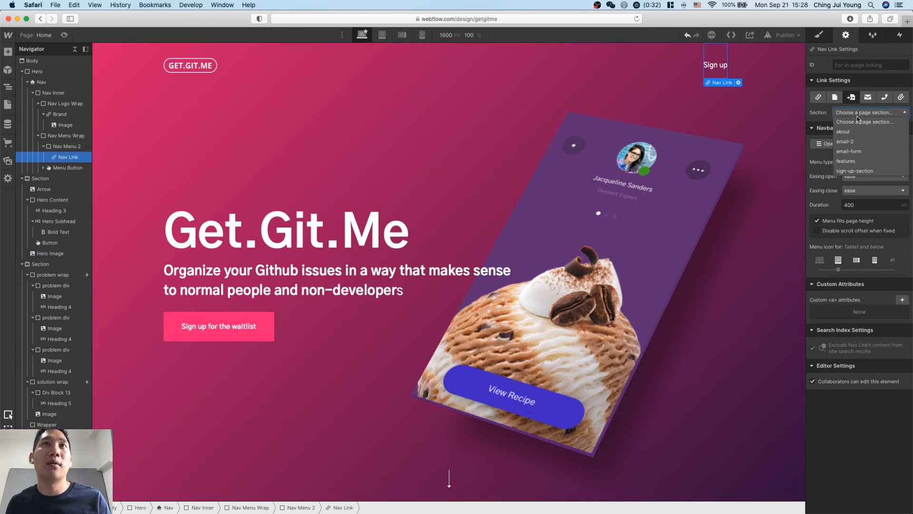
click(866, 171)
click(745, 325)
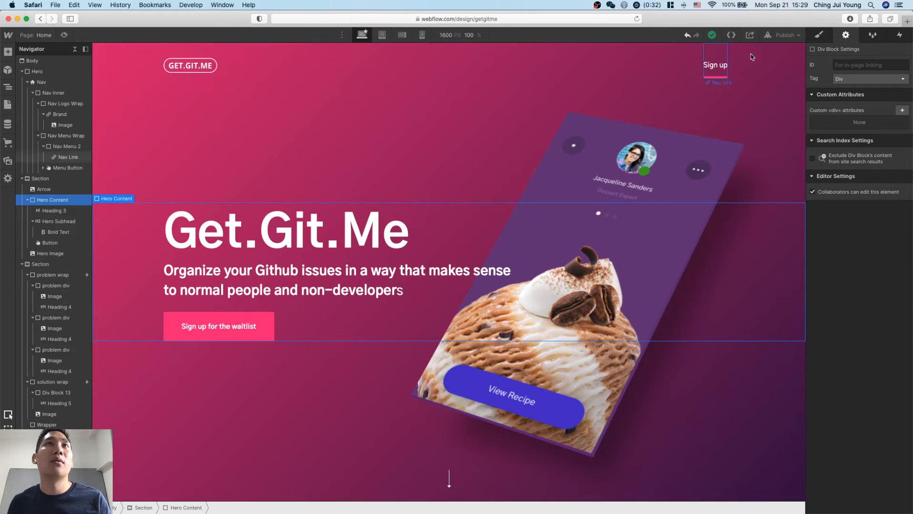
Review the advanced publishing options and try to publish the site to getgitme.webflow.io.
click(786, 37)
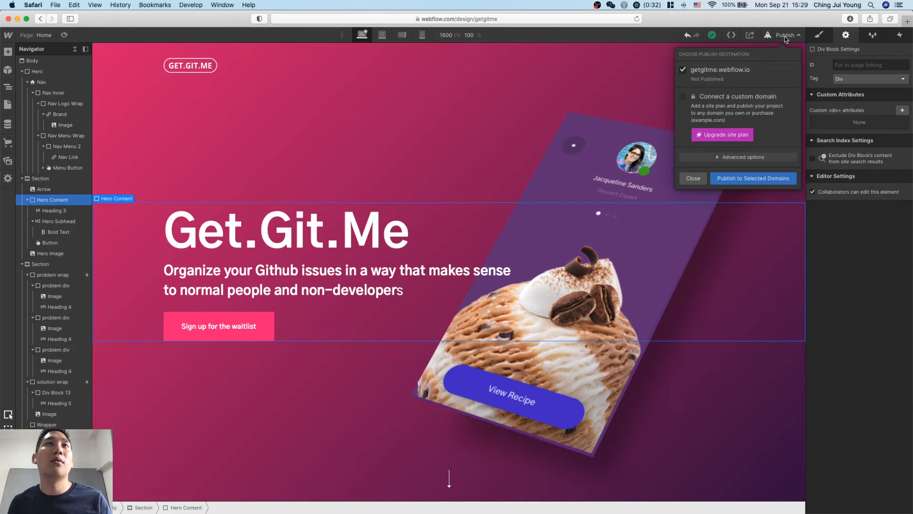
click(730, 162)
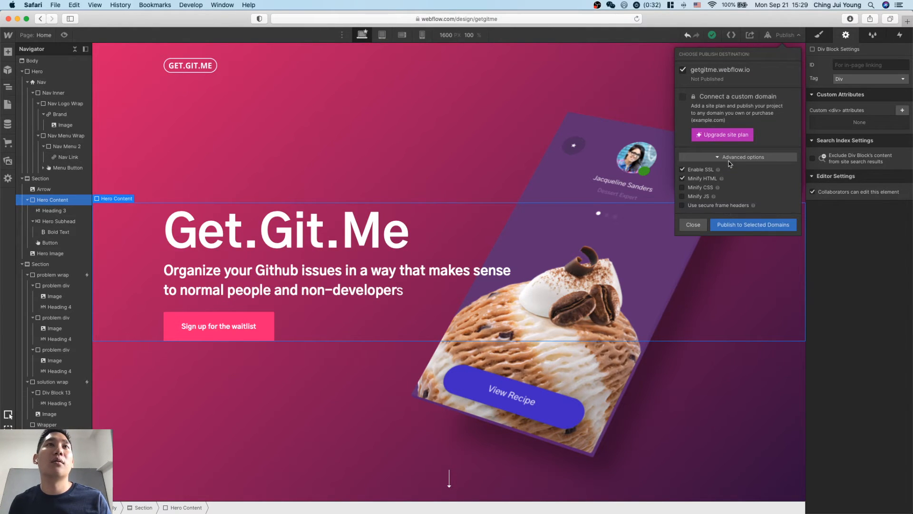
click(731, 159)
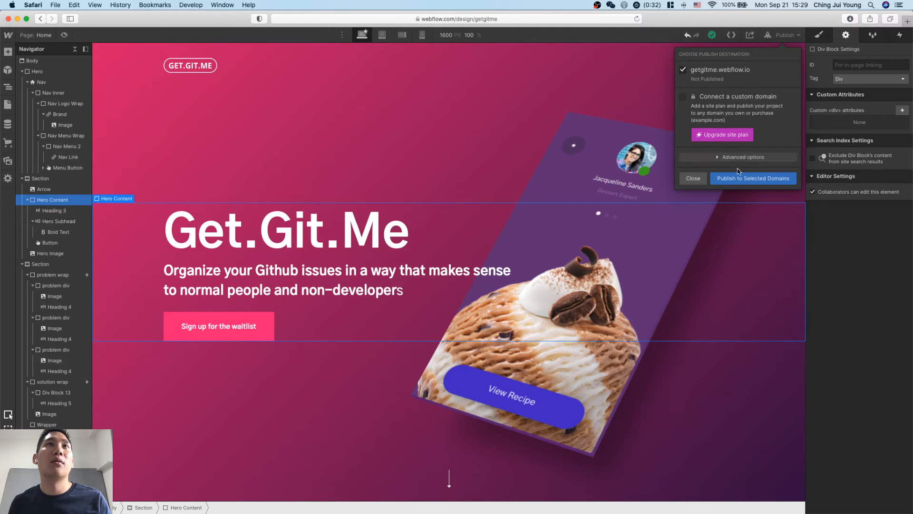
click(719, 71)
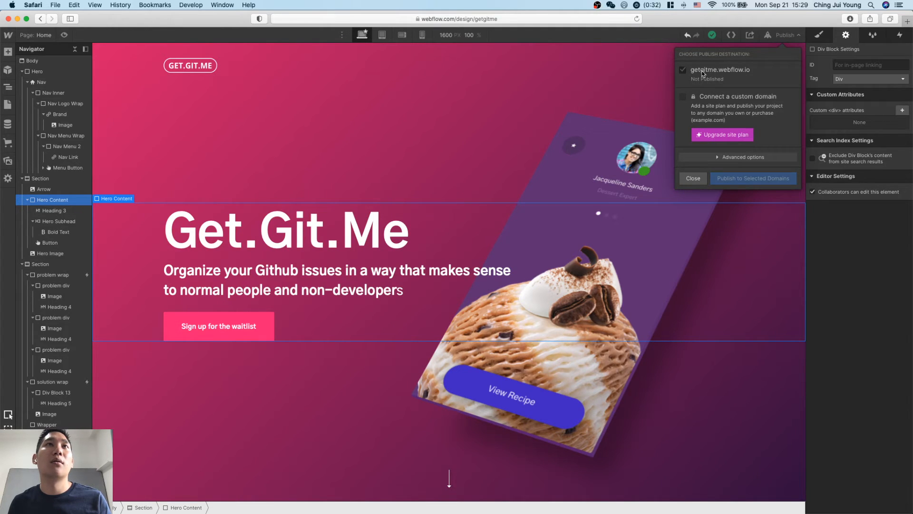
click(748, 179)
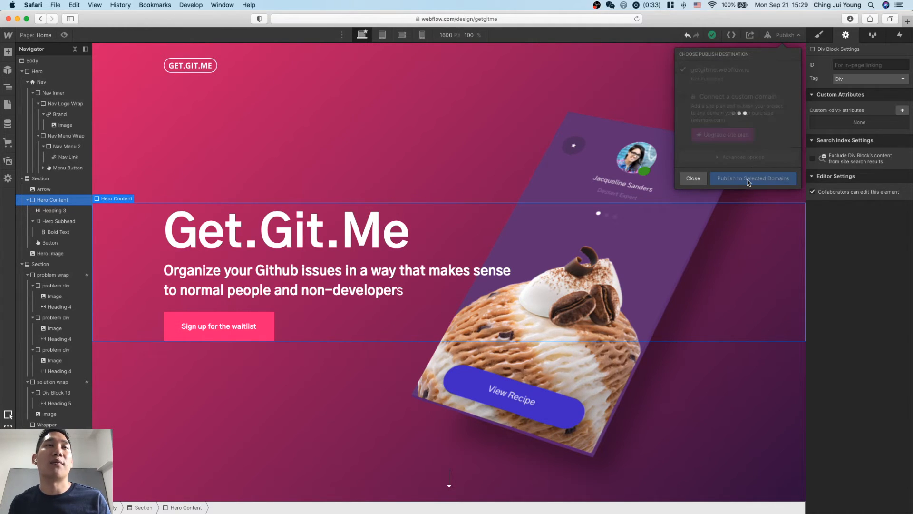
Preview the landing page and examine it from the hero down to the sign-up section and footer.
click(63, 34)
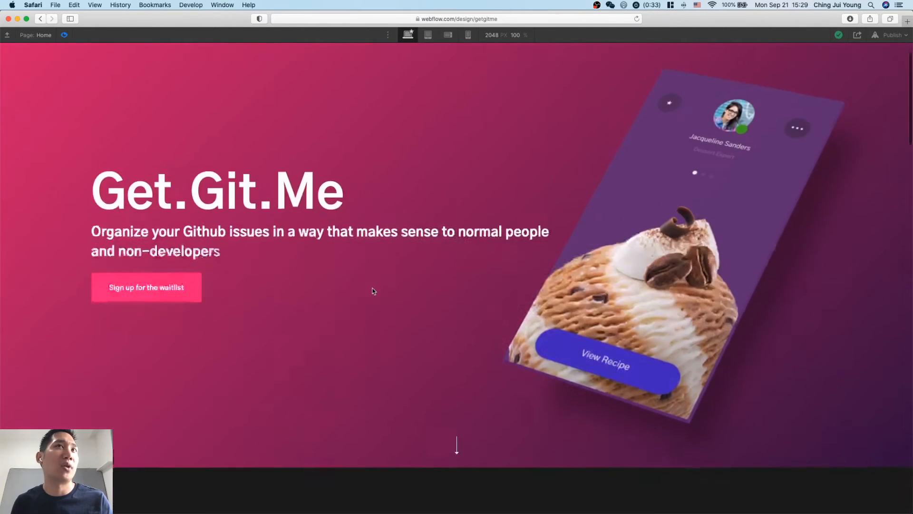
scroll(374, 291, down, 5)
scroll(171, 265, up, 5)
scroll(254, 277, down, 5)
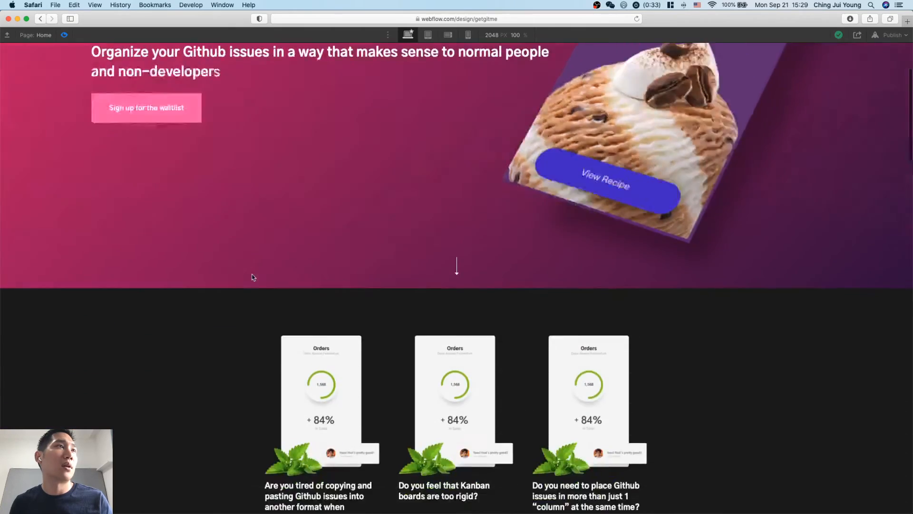
scroll(253, 277, down, 10)
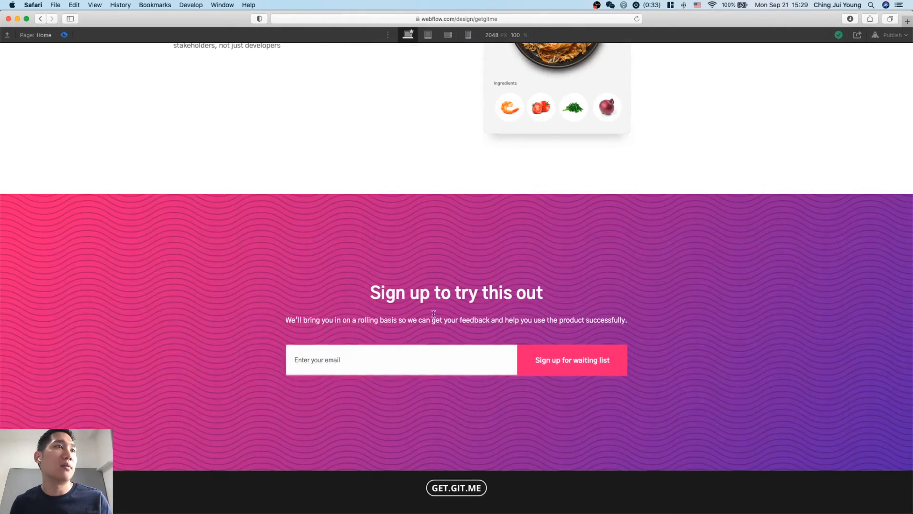
scroll(434, 314, up, 15)
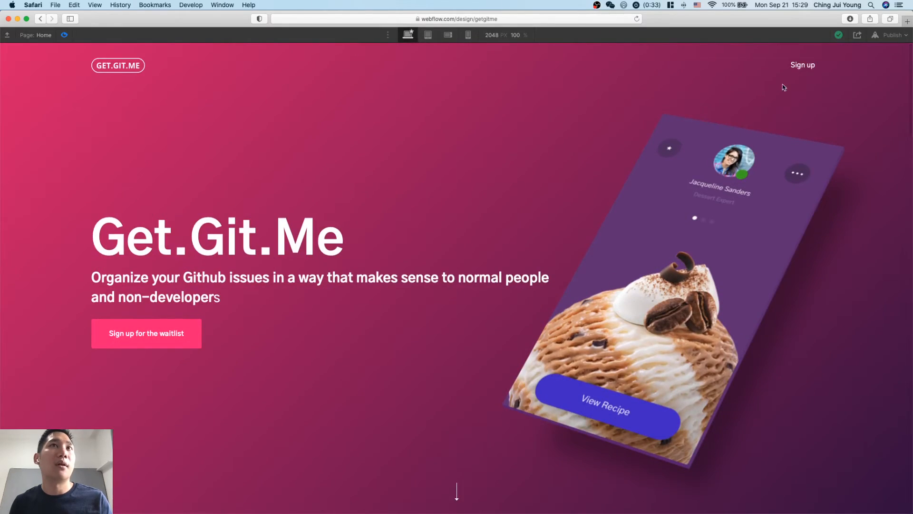
scroll(764, 206, down, 15)
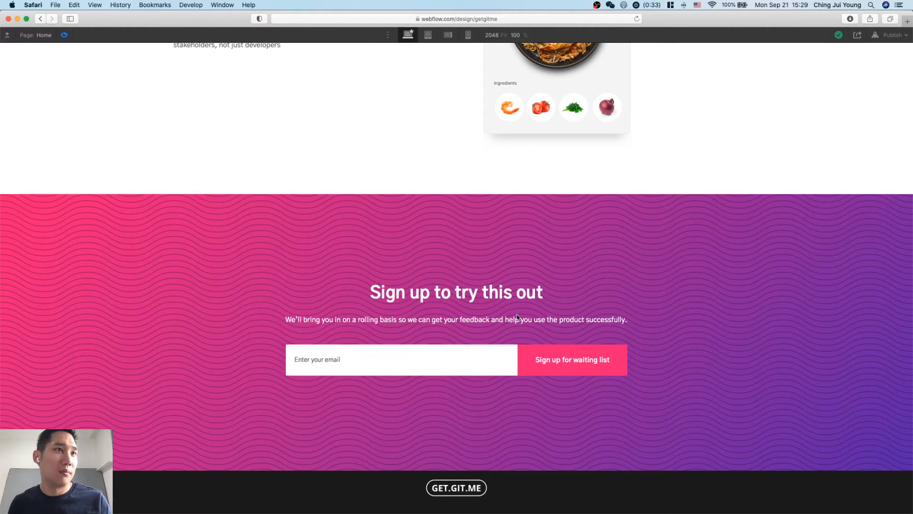
scroll(520, 313, up, 2)
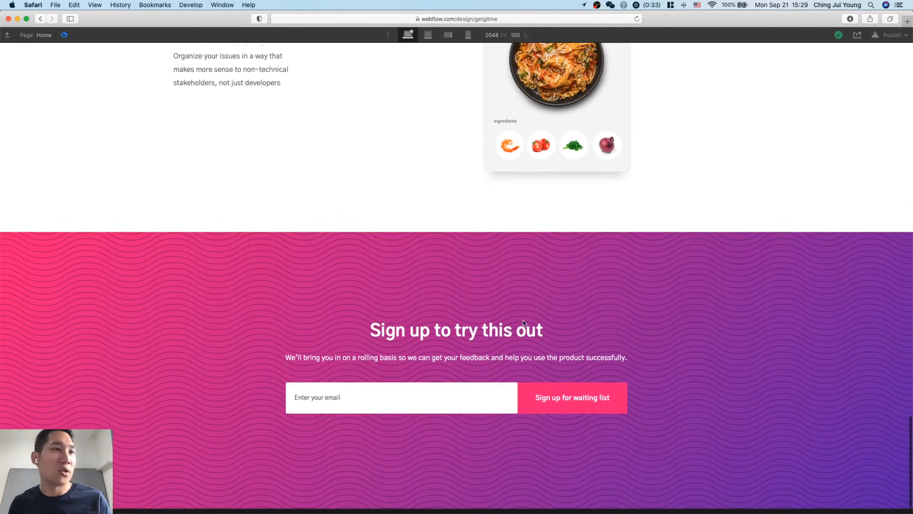
scroll(516, 315, down, 2)
scroll(492, 336, up, 10)
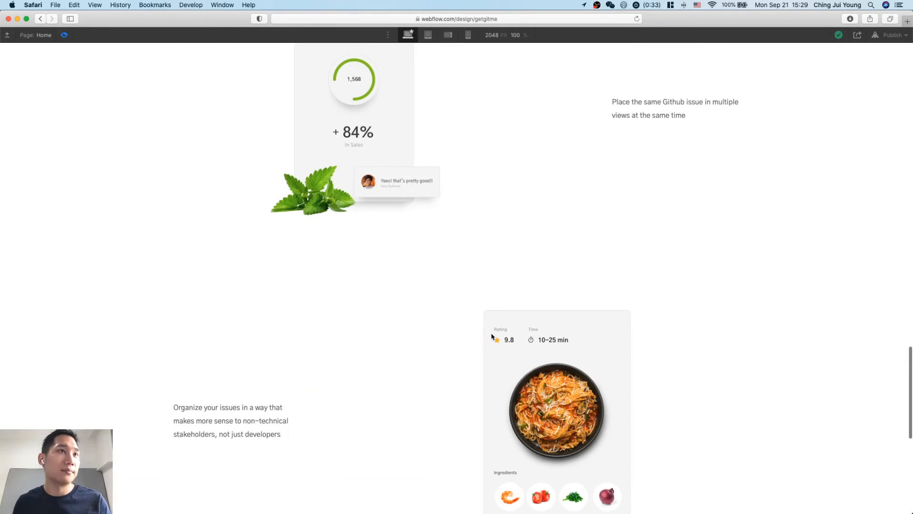
Switch the preview to the mobile portrait breakpoint and examine the landing page layout from the hero down to the footer.
scroll(492, 336, up, 15)
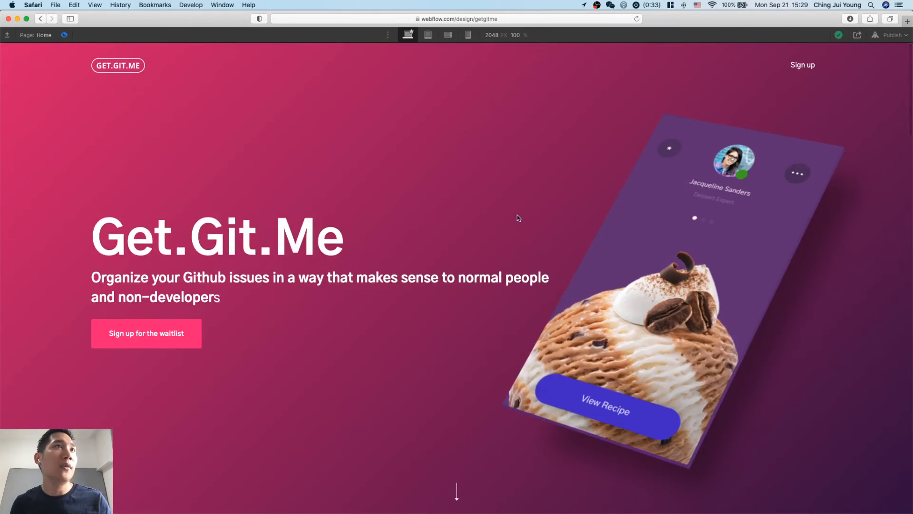
click(468, 35)
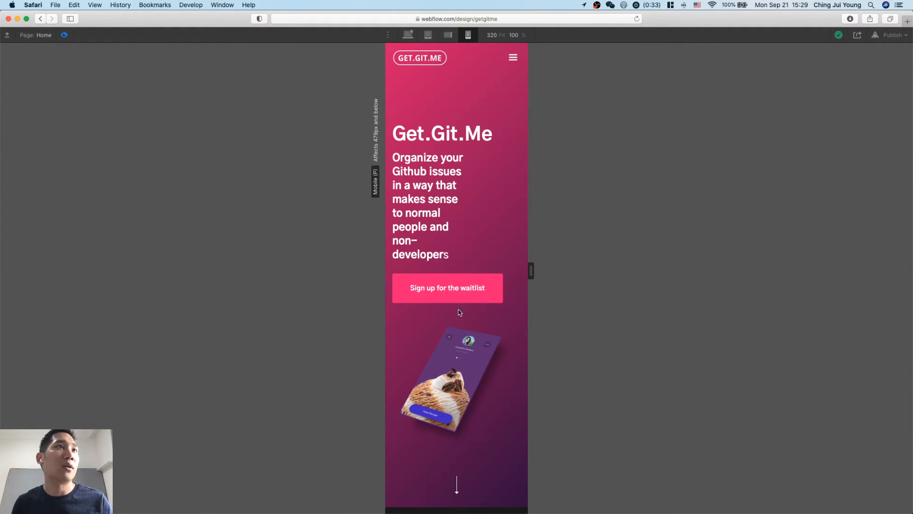
scroll(460, 312, down, 20)
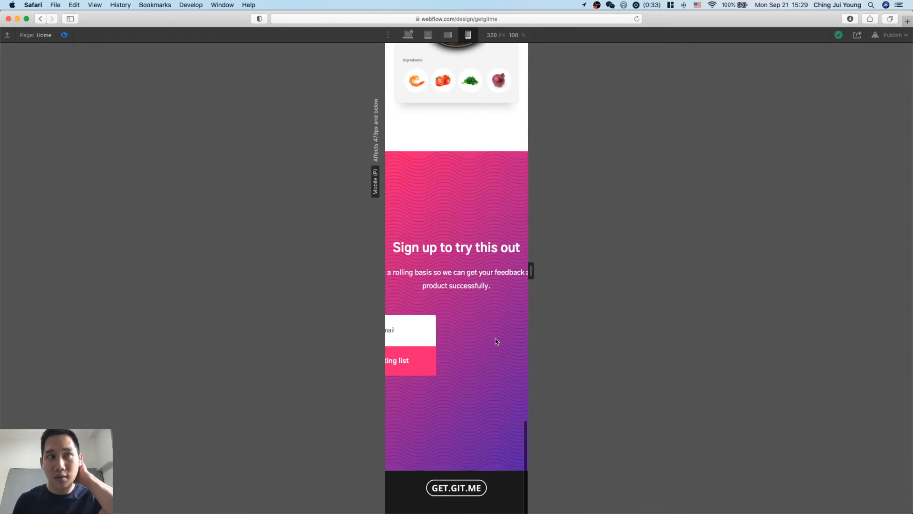
scroll(486, 292, up, 20)
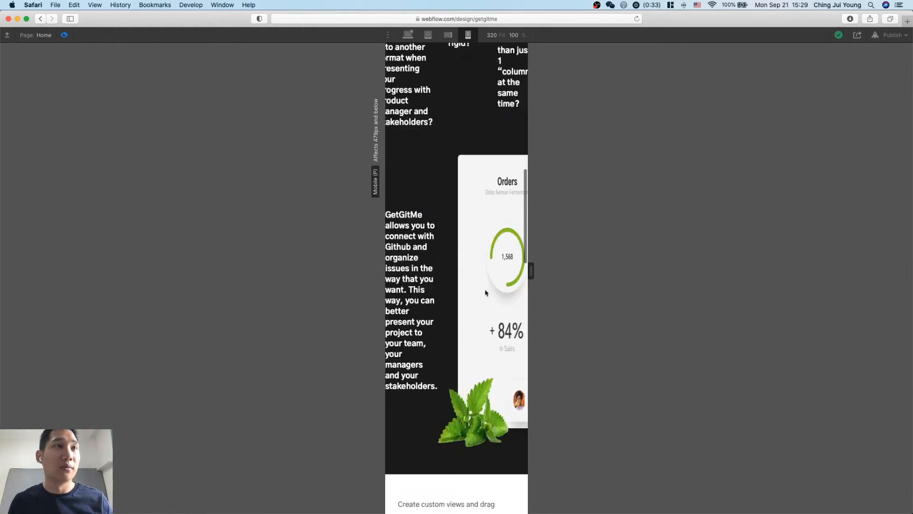
scroll(486, 292, down, 8)
scroll(485, 292, up, 5)
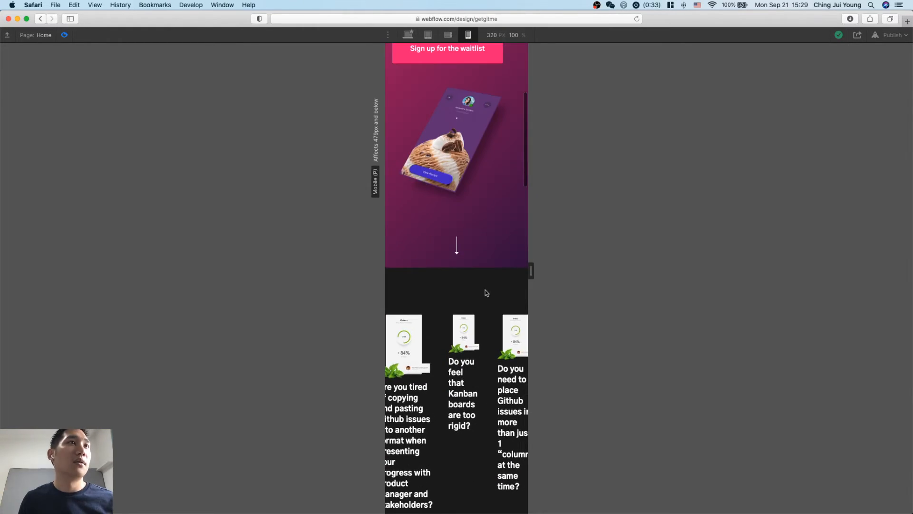
scroll(486, 292, down, 10)
scroll(485, 292, right, 2)
scroll(485, 292, left, 2)
scroll(485, 292, right, 3)
scroll(485, 292, left, 3)
scroll(485, 292, down, 4)
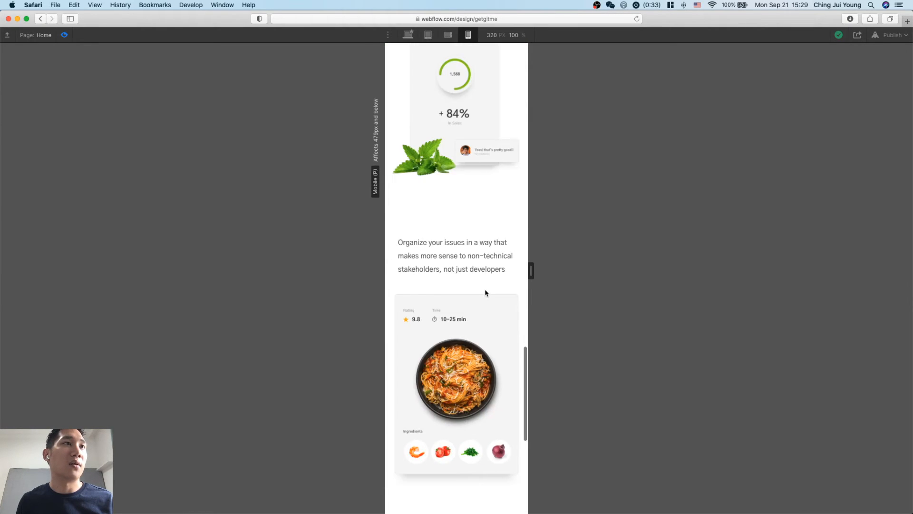
scroll(485, 292, up, 15)
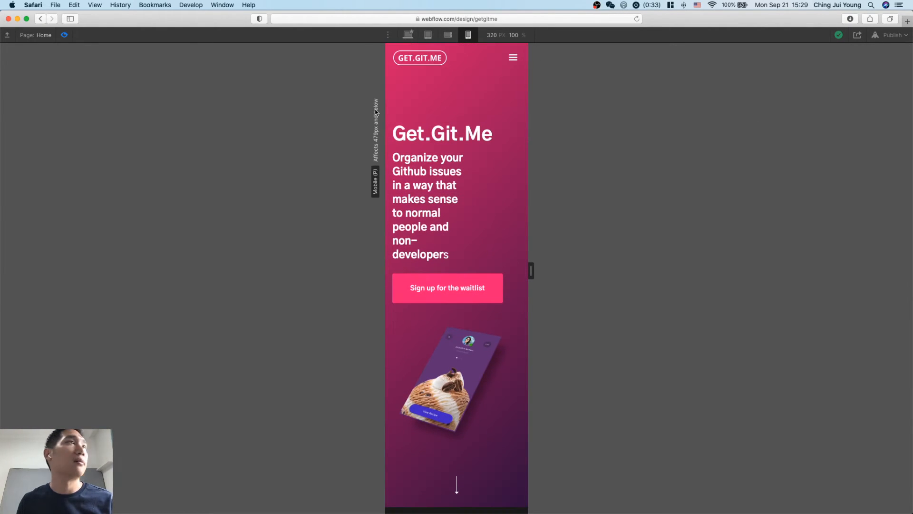
Leave the preview and set the flex children of the "problem wrap" block to wrap on mobile portrait.
click(64, 35)
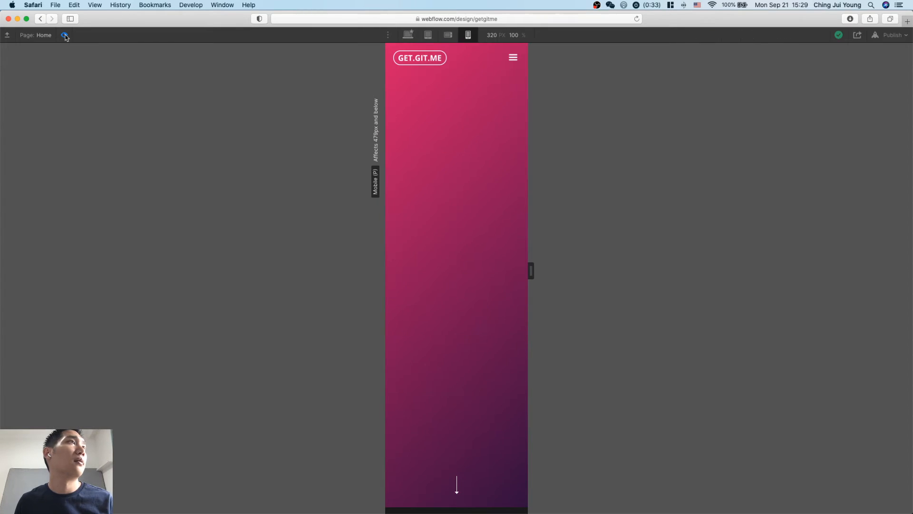
scroll(499, 291, down, 3)
scroll(499, 292, down, 5)
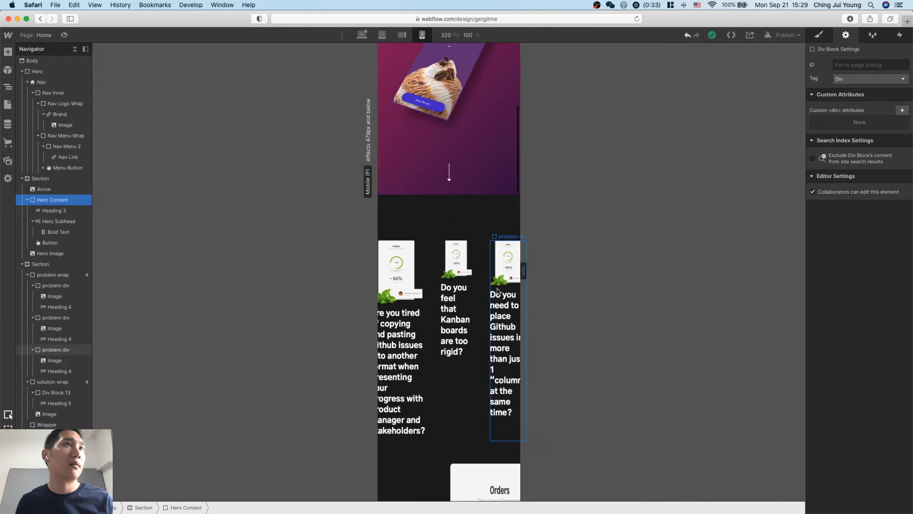
scroll(497, 290, up, 10)
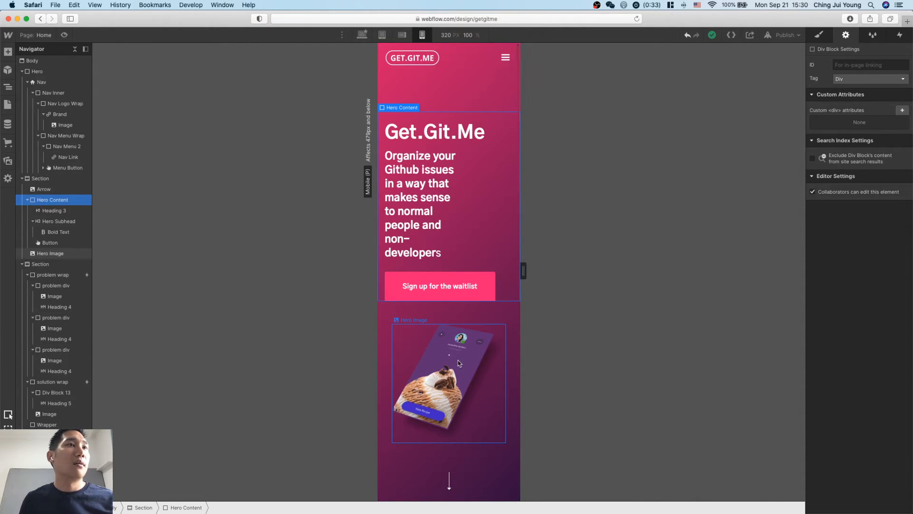
scroll(474, 415, down, 5)
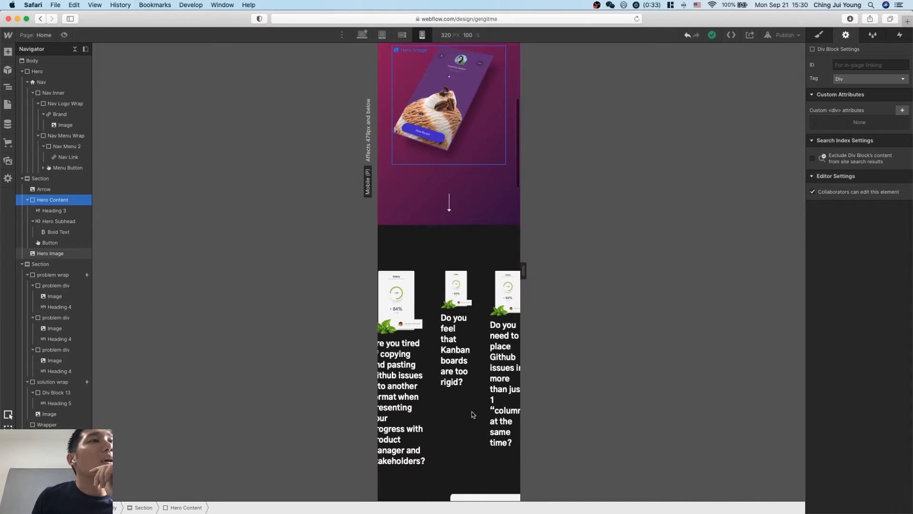
click(477, 288)
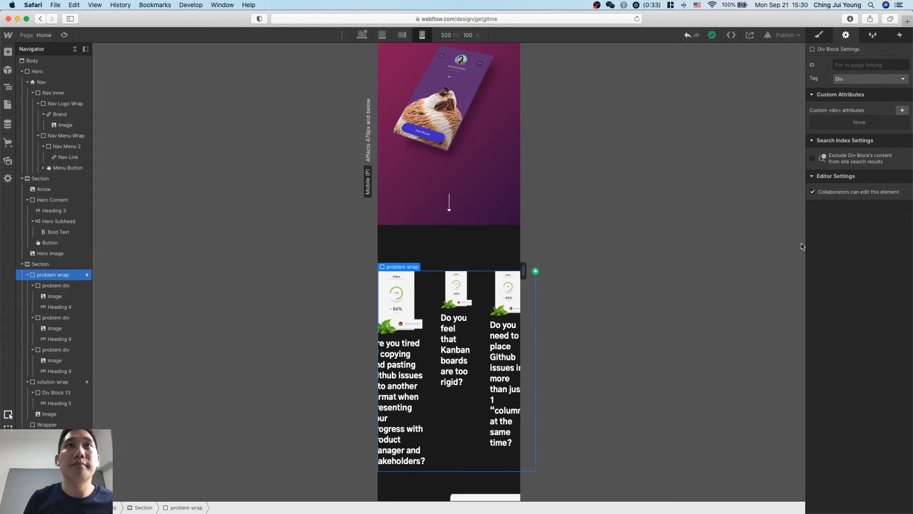
click(819, 35)
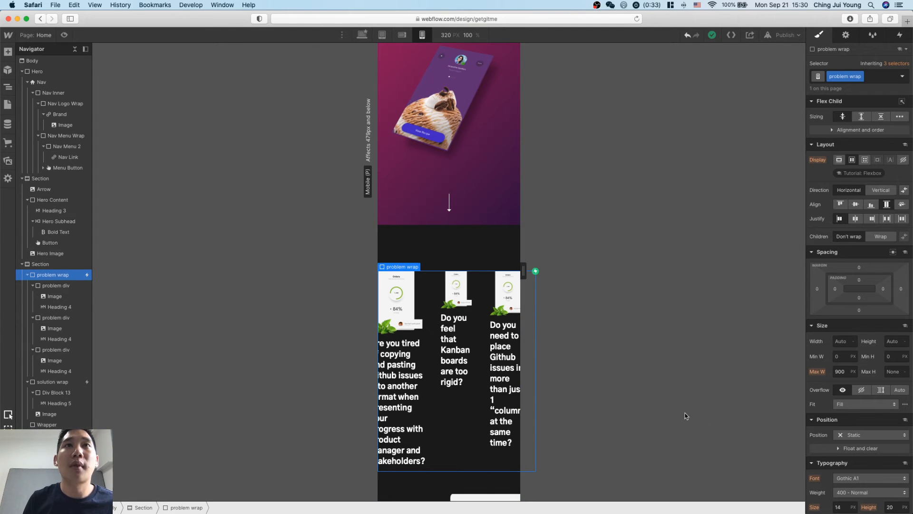
scroll(447, 333, down, 5)
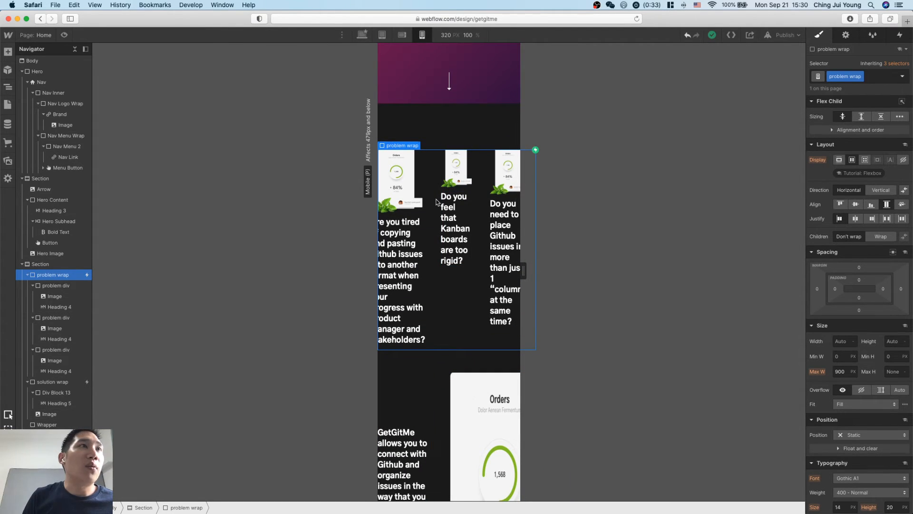
click(881, 237)
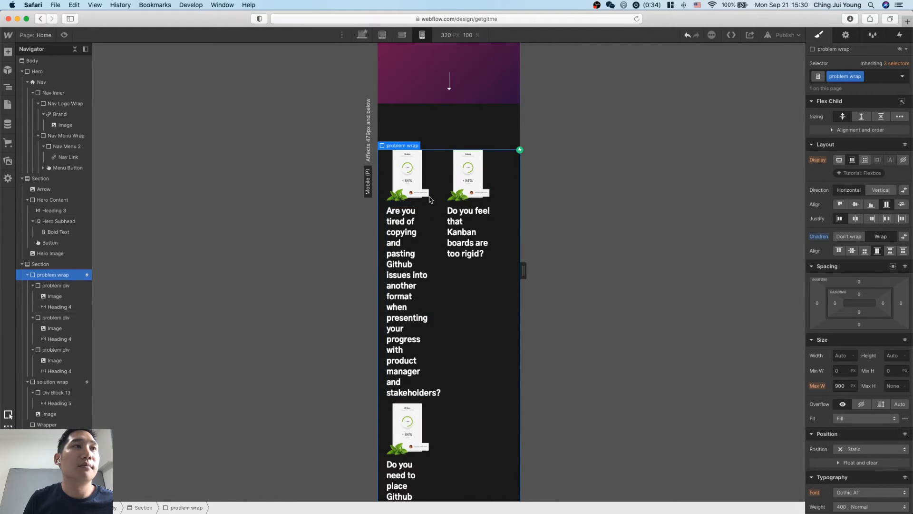
Set the "problem div" class to 100% width with 35 px top and bottom margins.
click(421, 252)
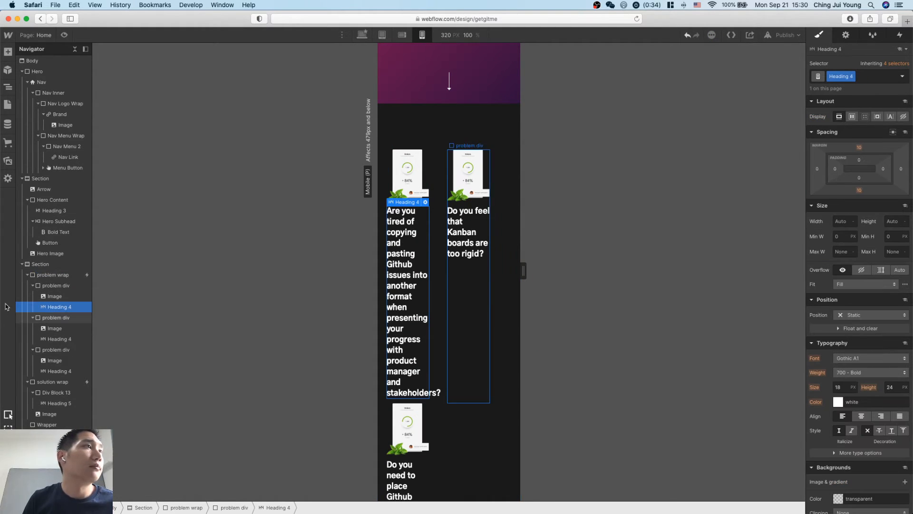
click(50, 286)
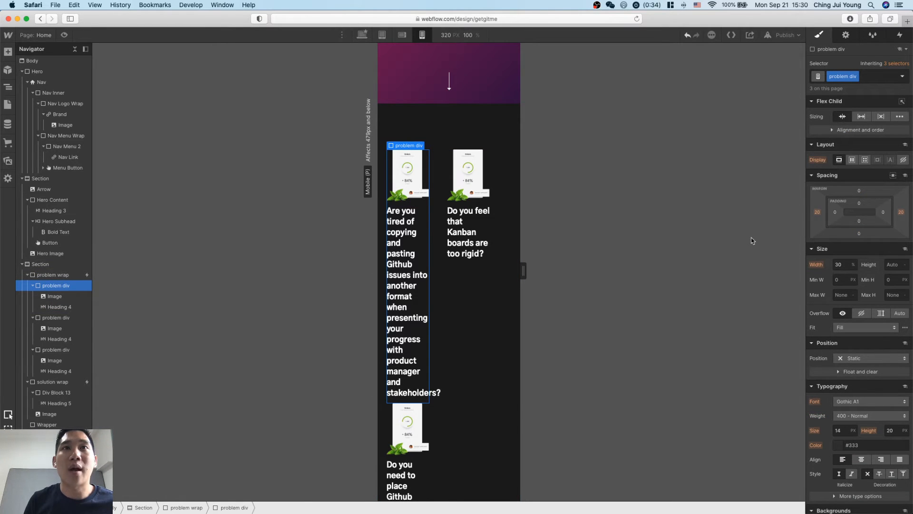
click(845, 264)
text(10)
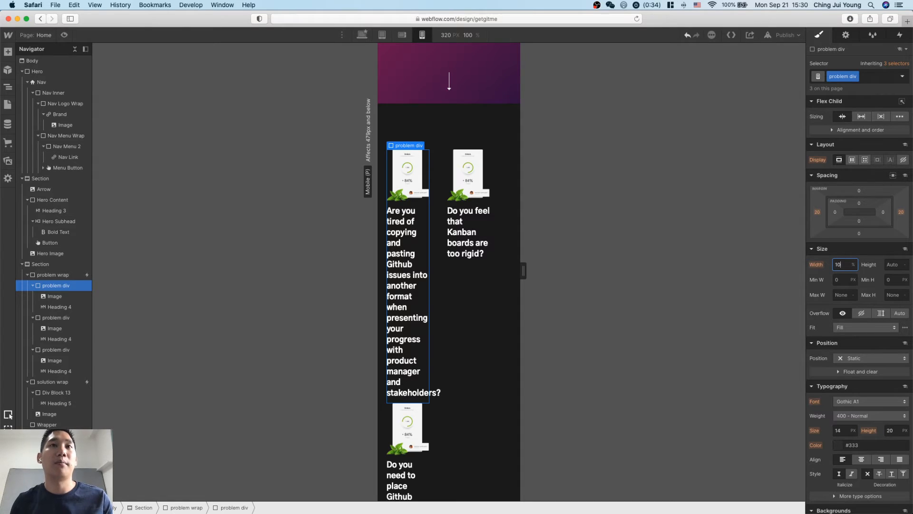
text(0)
key(Return)
scroll(504, 303, down, 1)
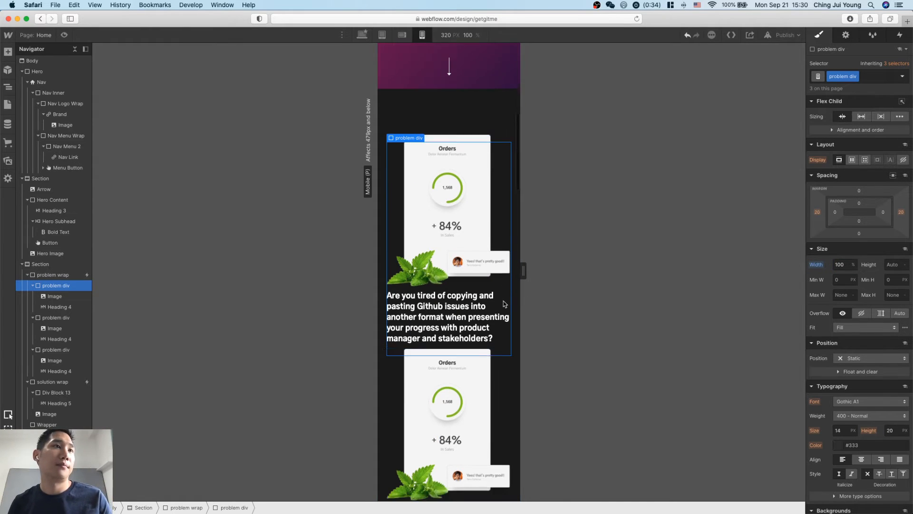
scroll(505, 303, down, 1)
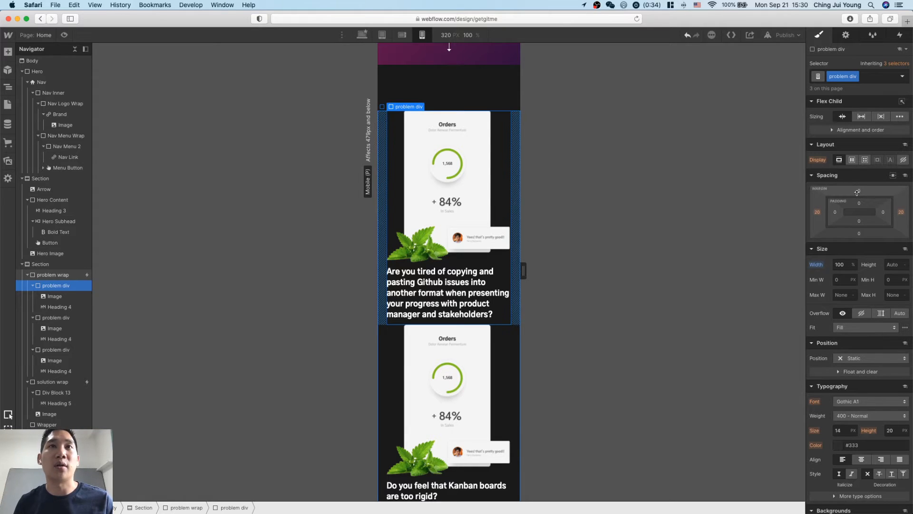
drag(858, 181, 857, 176)
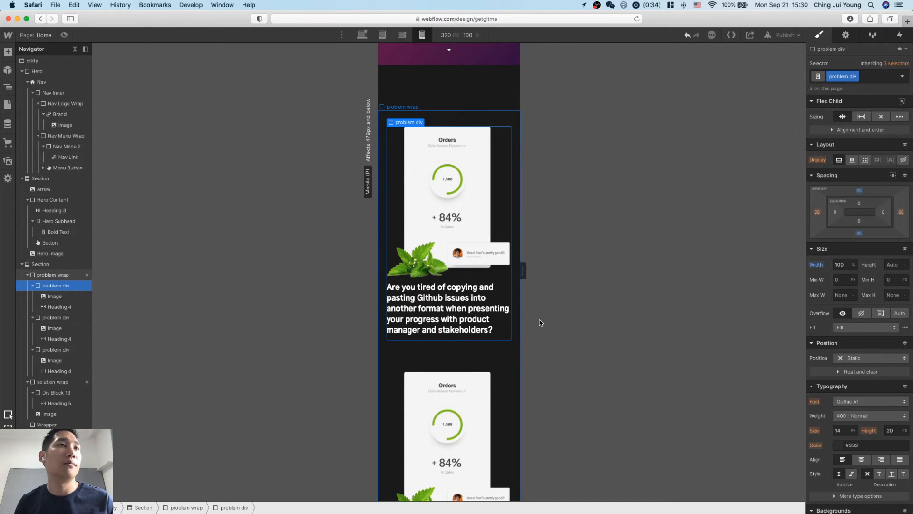
Set the flex children of the "solution wrap" block to wrap on mobile portrait.
scroll(540, 323, down, 12)
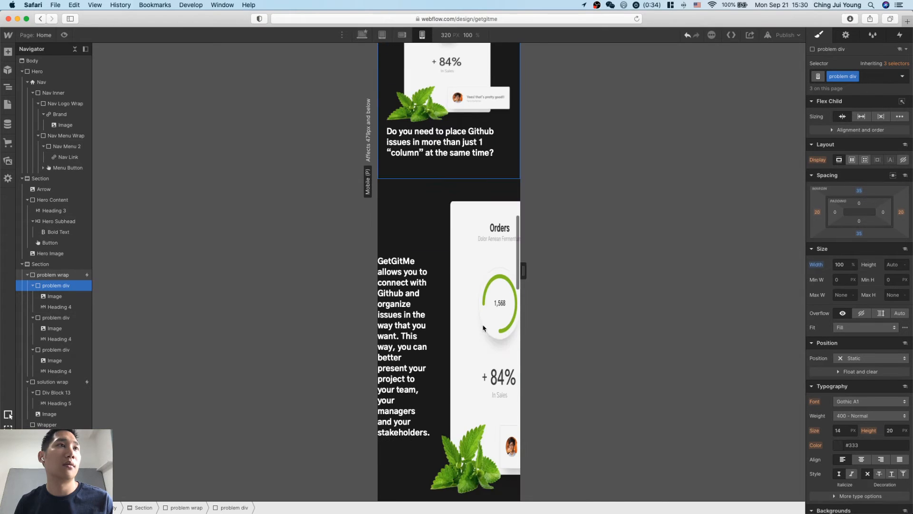
click(431, 233)
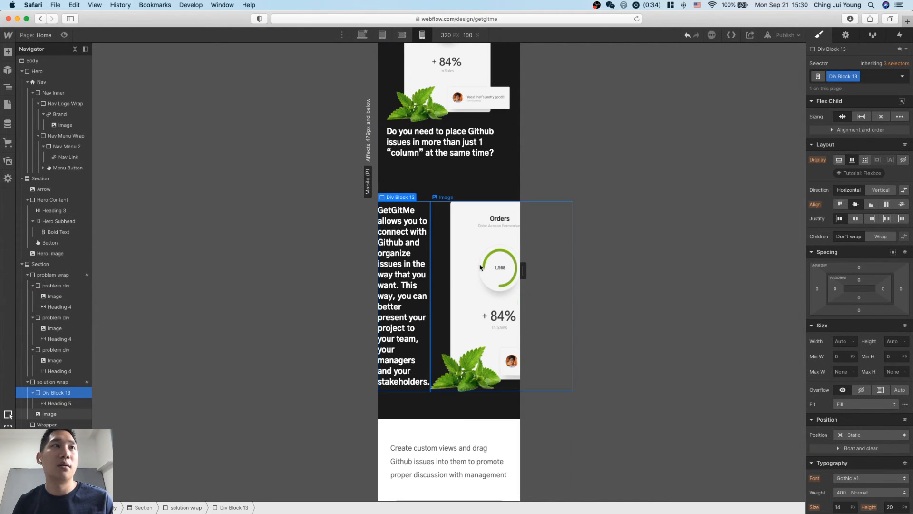
click(52, 381)
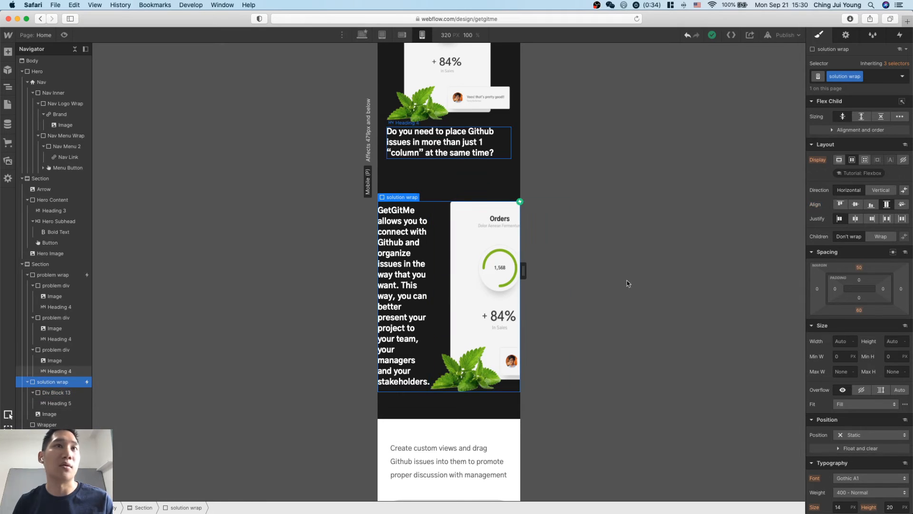
click(881, 237)
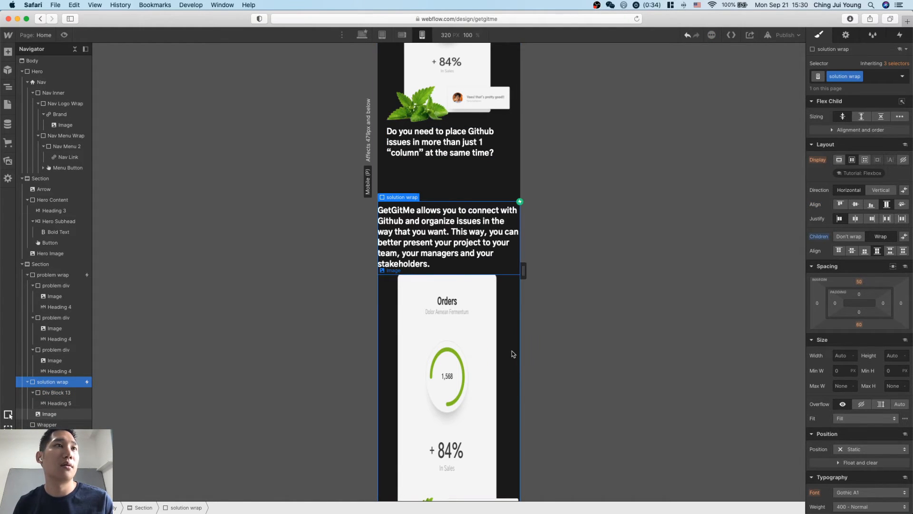
Give the div block around the GetGitMe description 21 px top and bottom margins.
click(479, 242)
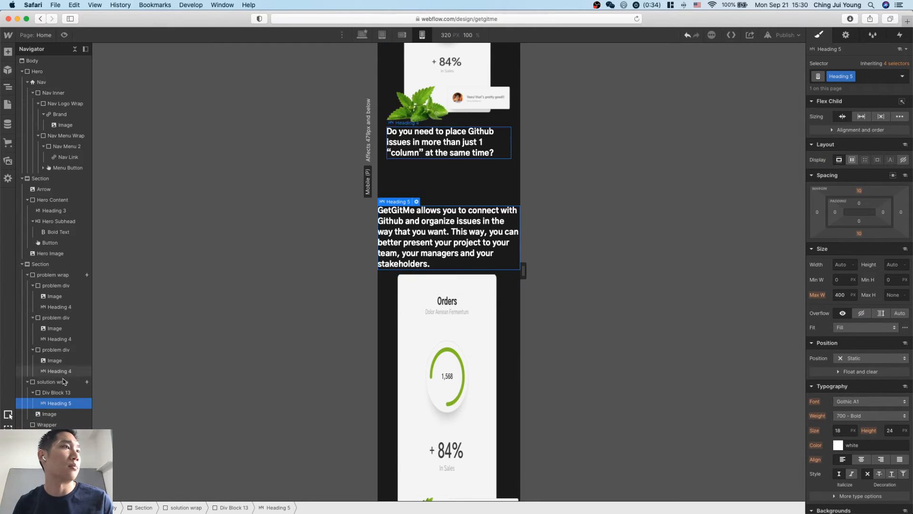
click(55, 392)
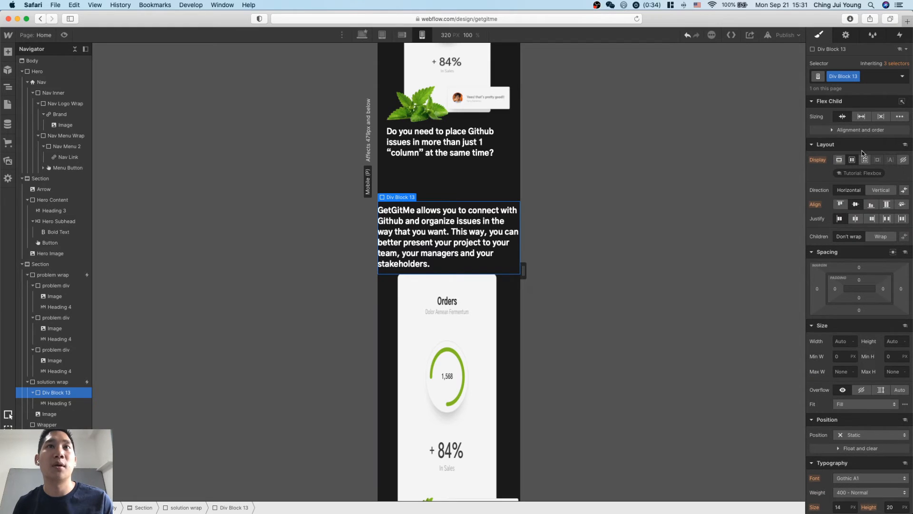
drag(859, 267, 860, 255)
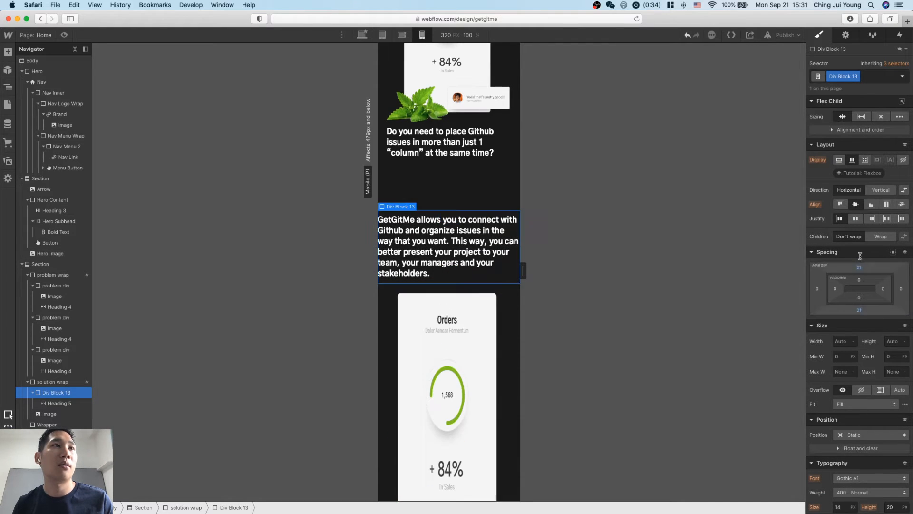
Select the Wrap block inside the sign-up section on mobile portrait and check its size settings.
scroll(448, 360, down, 15)
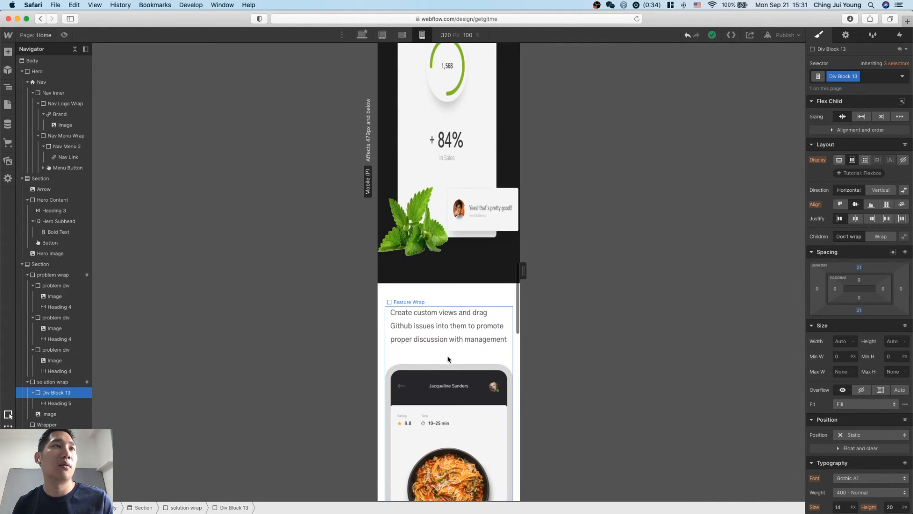
scroll(494, 324, down, 10)
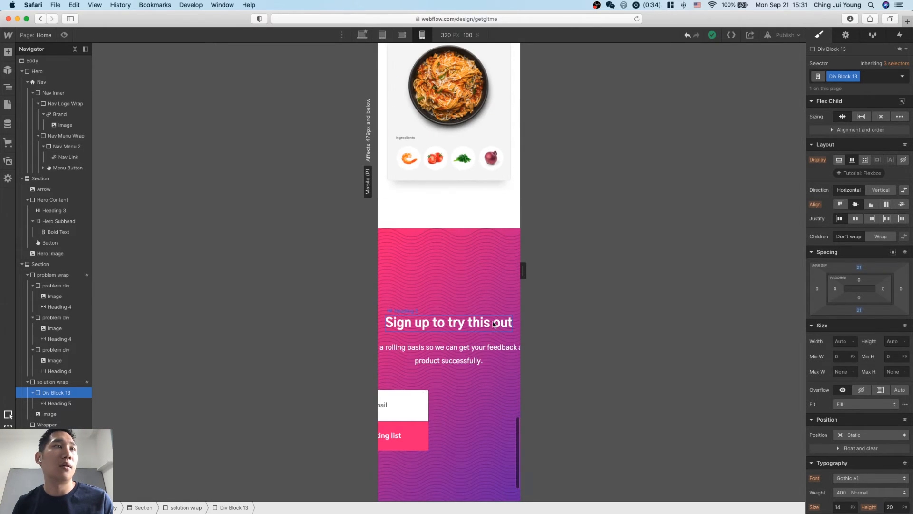
click(469, 299)
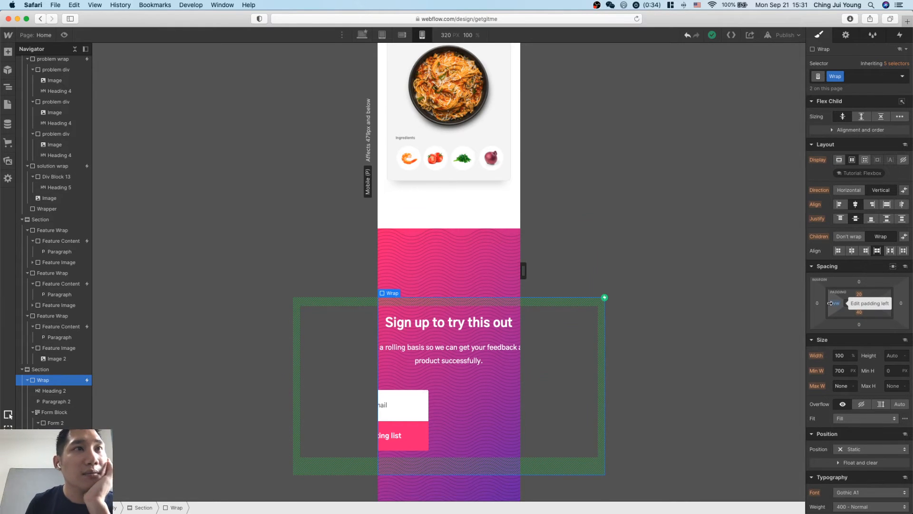
scroll(830, 302, down, 3)
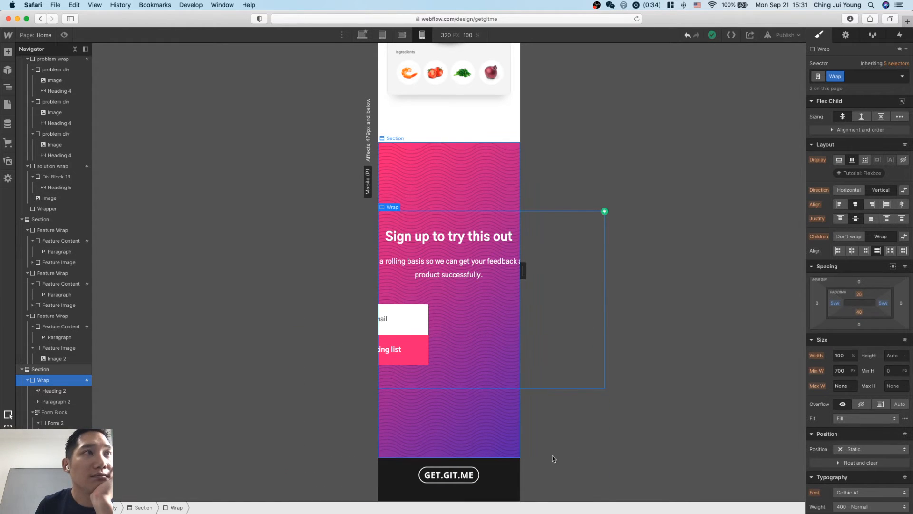
click(477, 182)
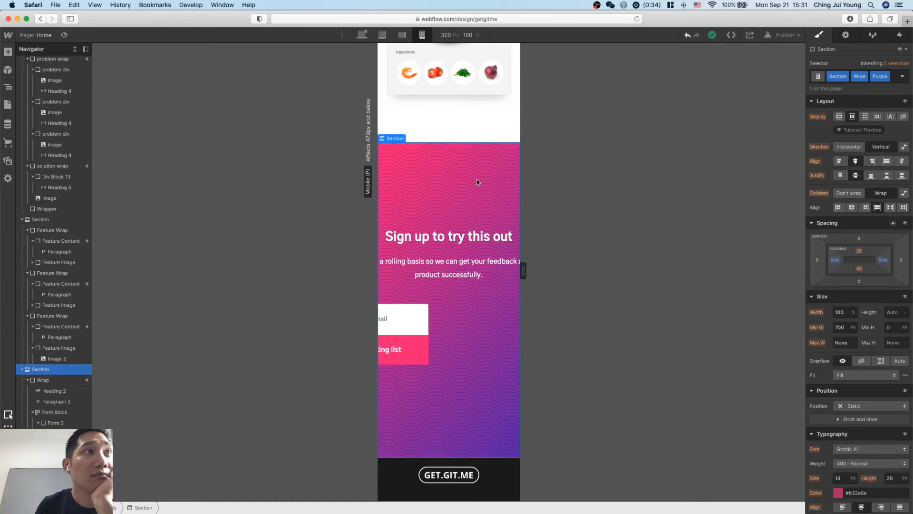
click(465, 218)
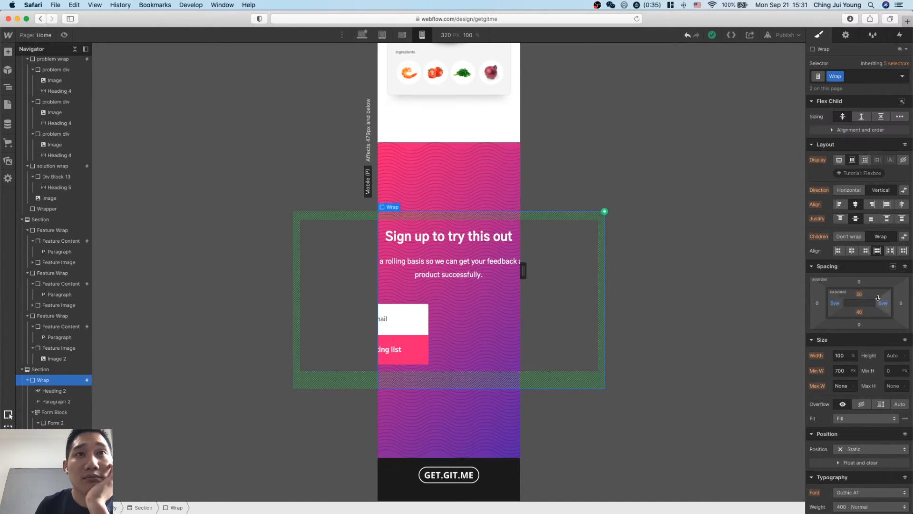
click(847, 374)
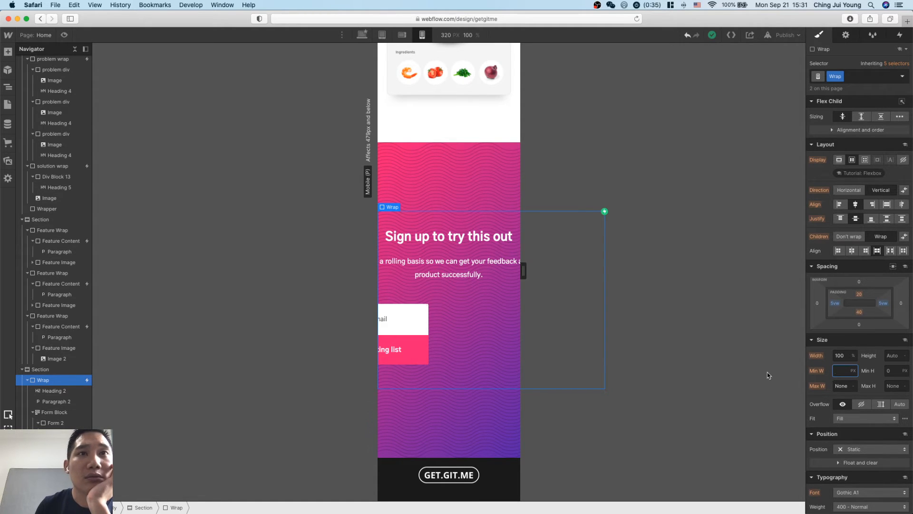
key(Escape)
click(846, 375)
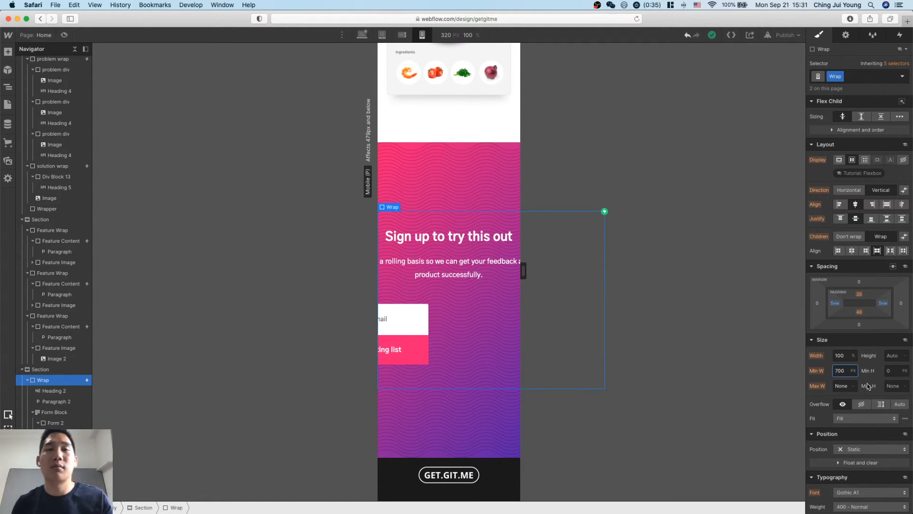
key(BackSpace)
key(BackSpace)
key(BackSpace)
key(Escape)
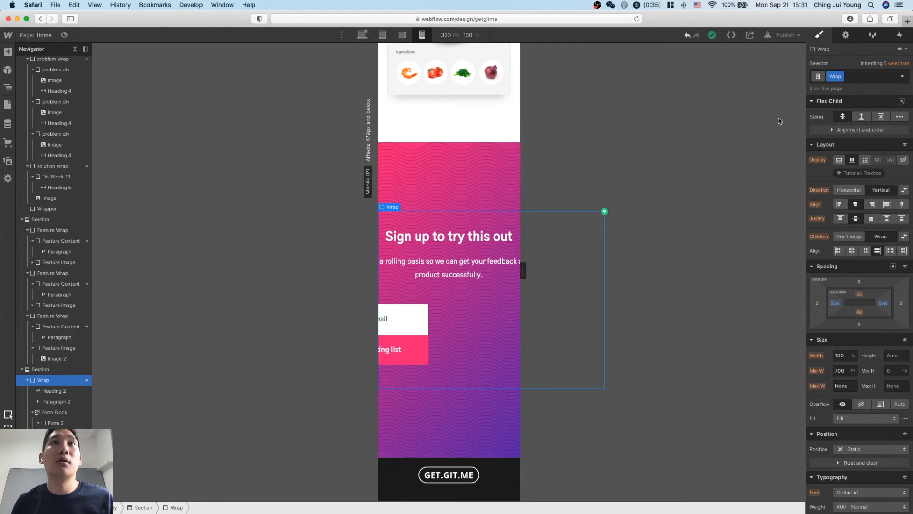
Check where the Wrap block's minimum width is inherited from and set it to 0 px on mobile portrait.
click(819, 375)
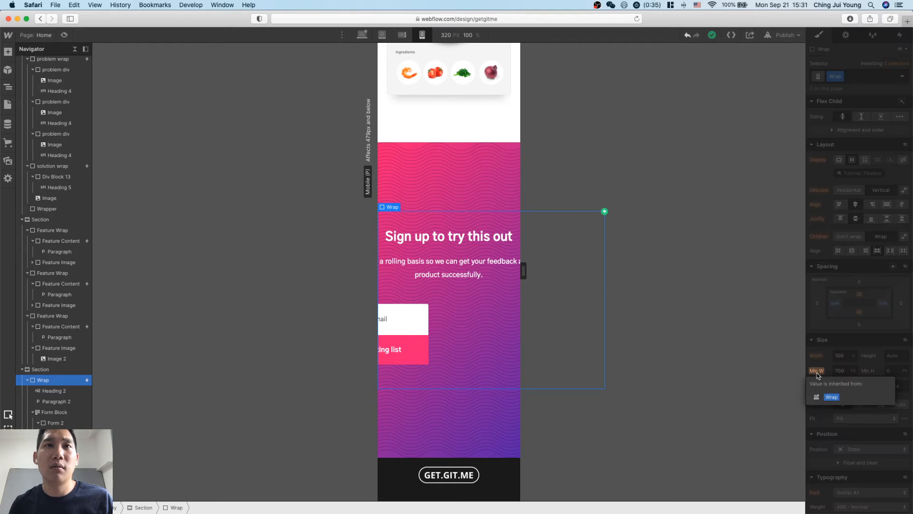
click(819, 376)
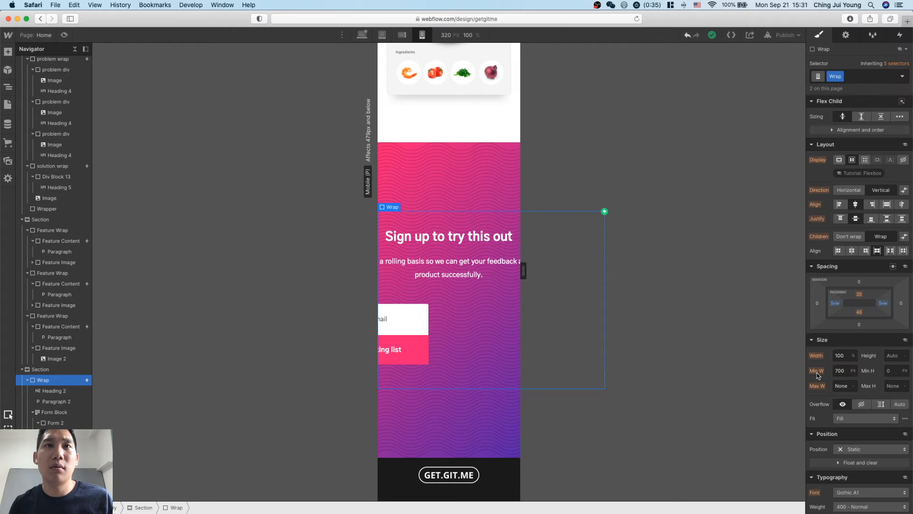
click(906, 77)
click(906, 77)
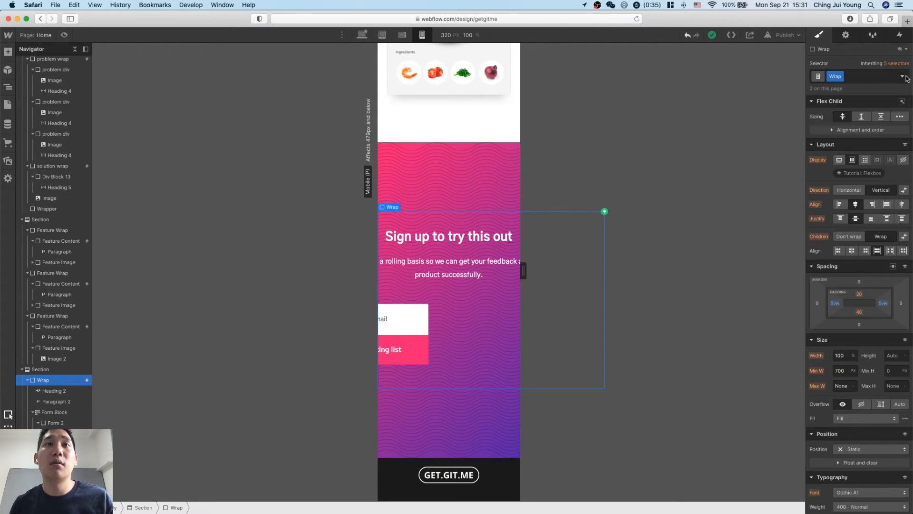
click(842, 370)
text(0)
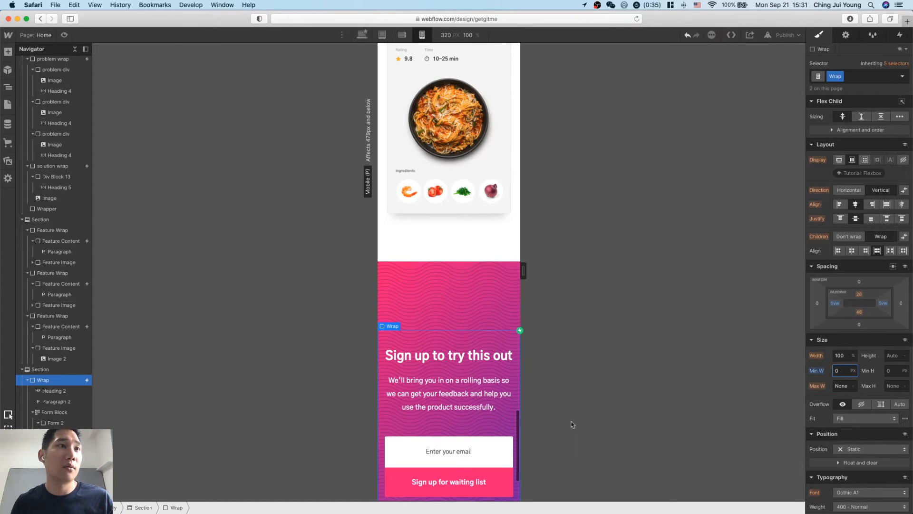
scroll(572, 424, down, 3)
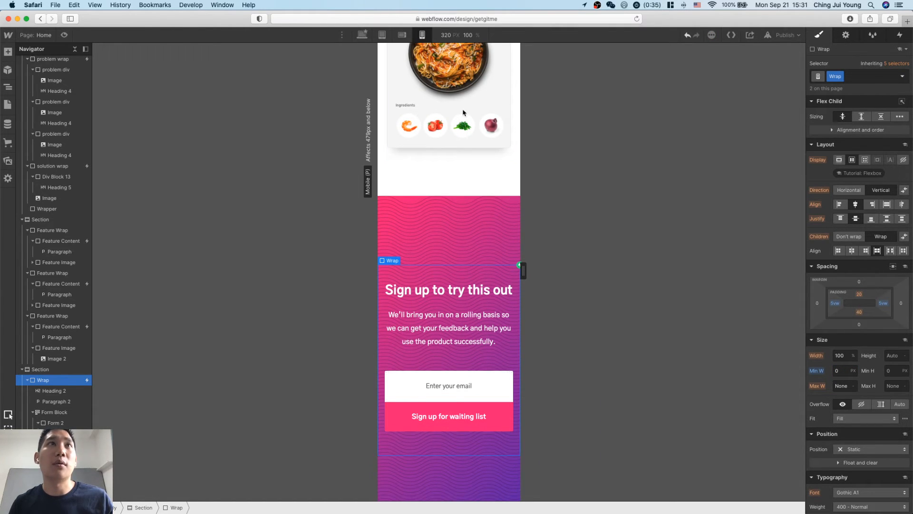
Reset the Wrap class's minimum width on the desktop breakpoint and check the sign-up section there.
click(362, 35)
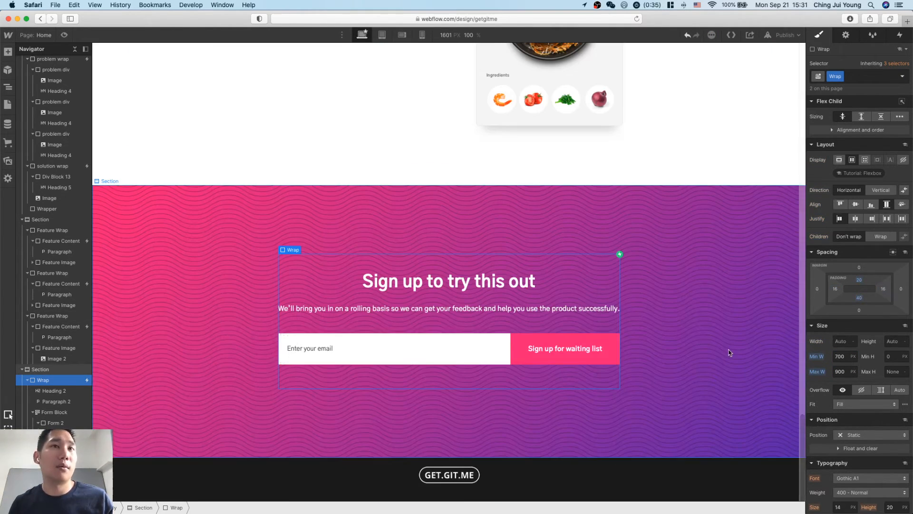
alt+click(822, 358)
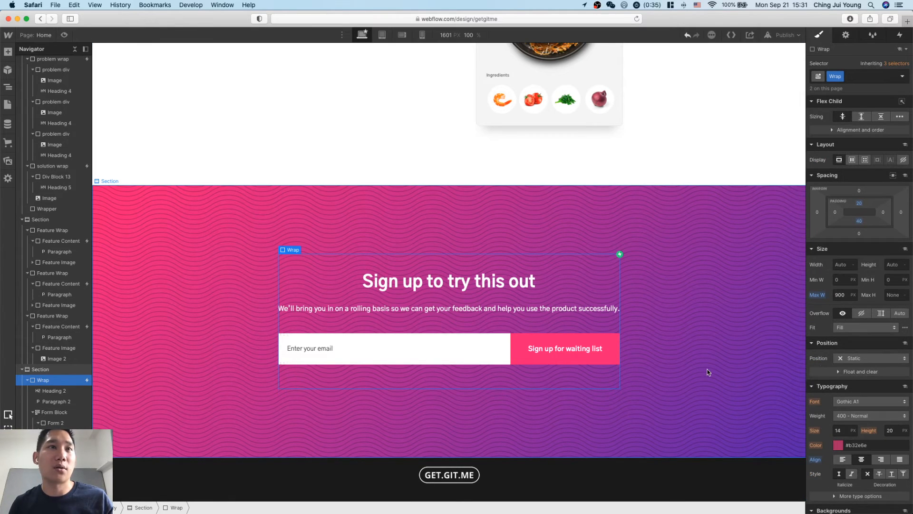
click(697, 352)
scroll(695, 345, up, 5)
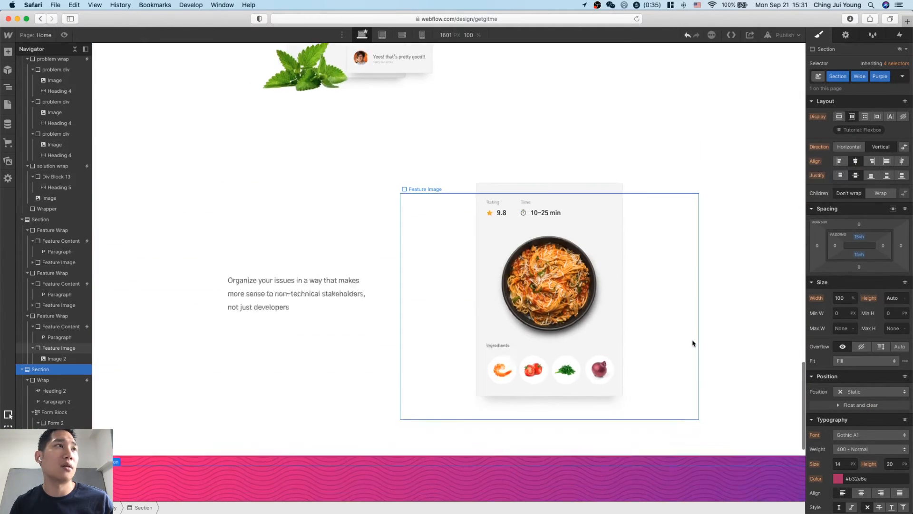
scroll(692, 342, down, 5)
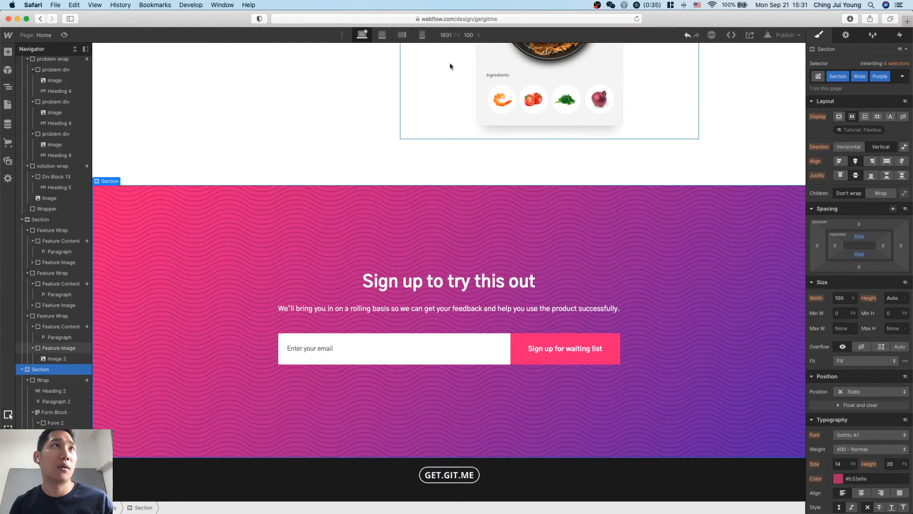
Return to mobile portrait and reset the Wrap block's own minimum width override in the sign-up section.
click(422, 34)
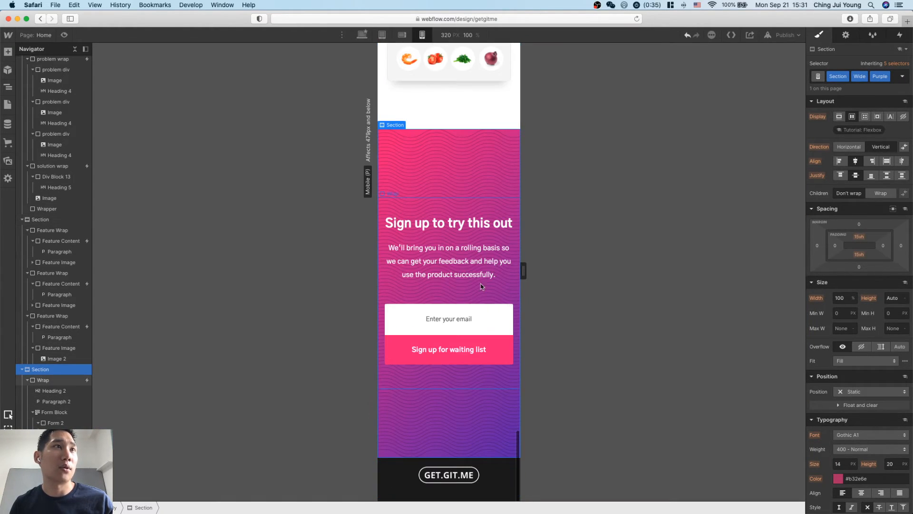
click(469, 206)
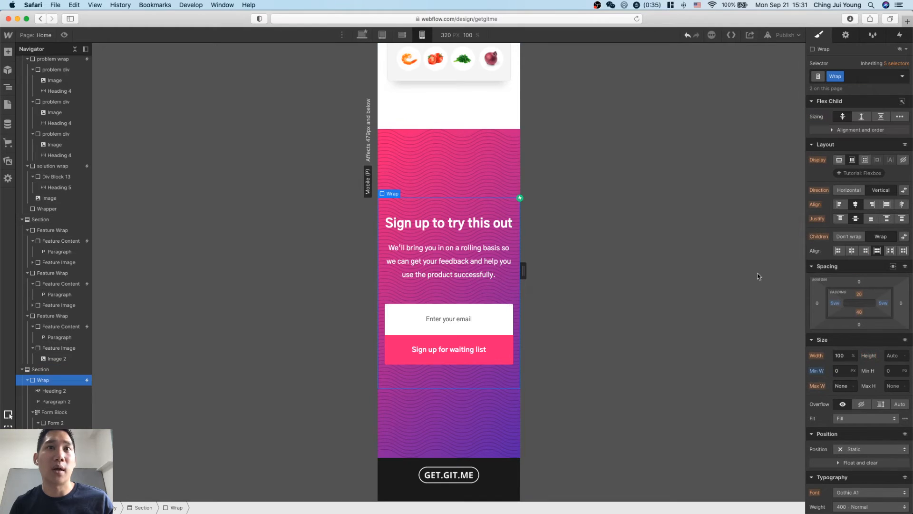
alt+click(816, 373)
scroll(513, 355, down, 3)
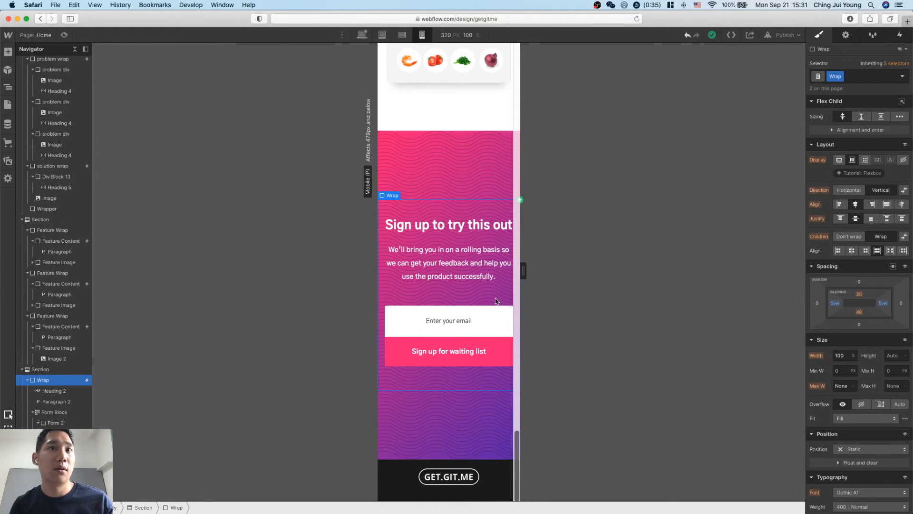
Examine the feature, sign-up and solution sections on mobile portrait, including the sign-up paragraph's styles.
scroll(490, 290, up, 7)
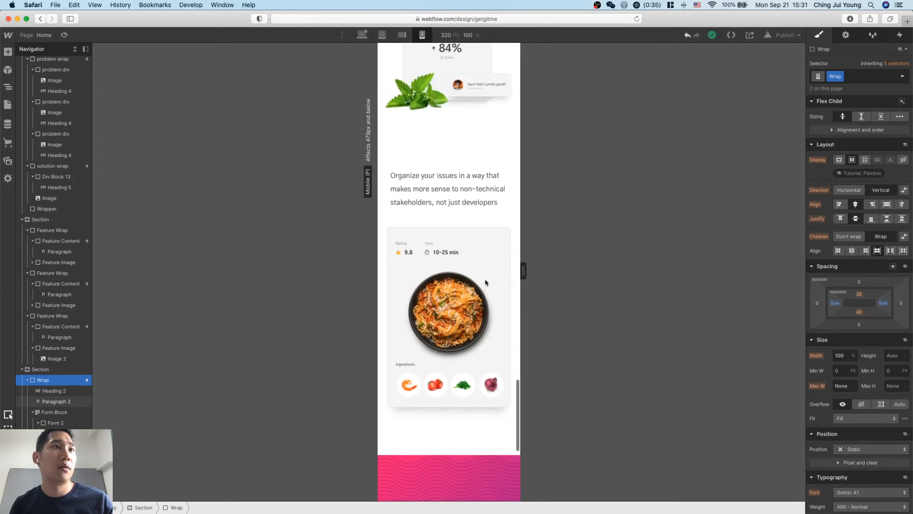
scroll(485, 283, up, 5)
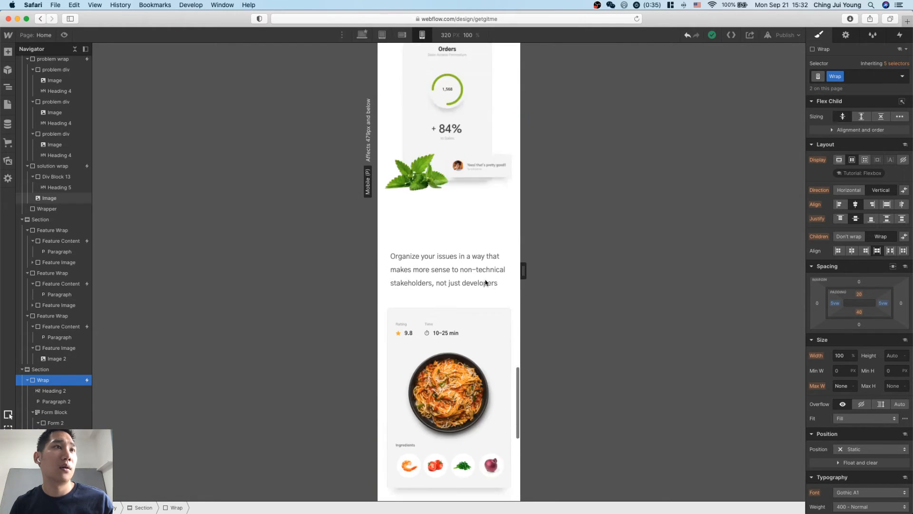
scroll(486, 283, down, 9)
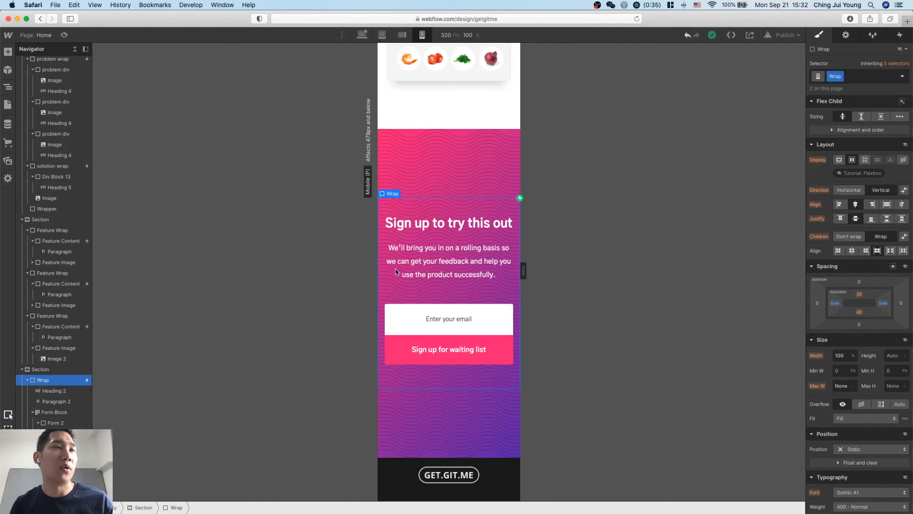
scroll(481, 323, up, 2)
scroll(466, 367, down, 2)
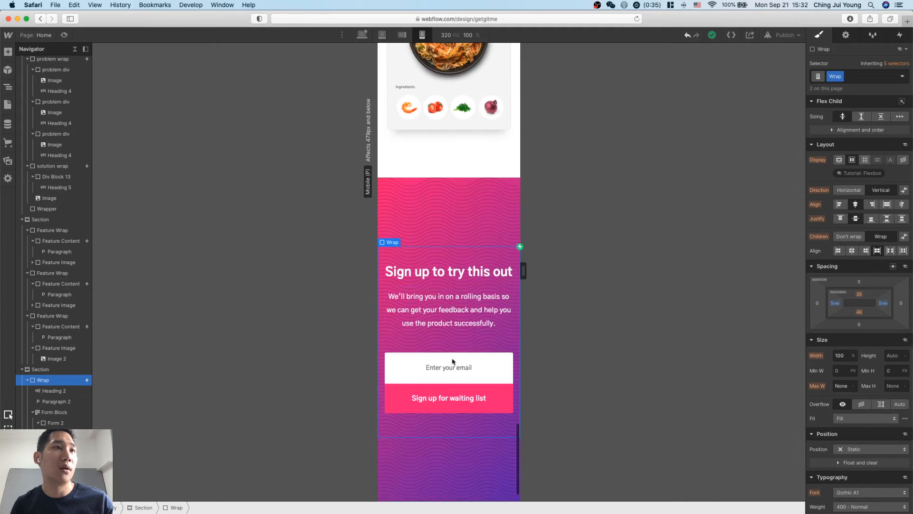
click(469, 320)
click(452, 261)
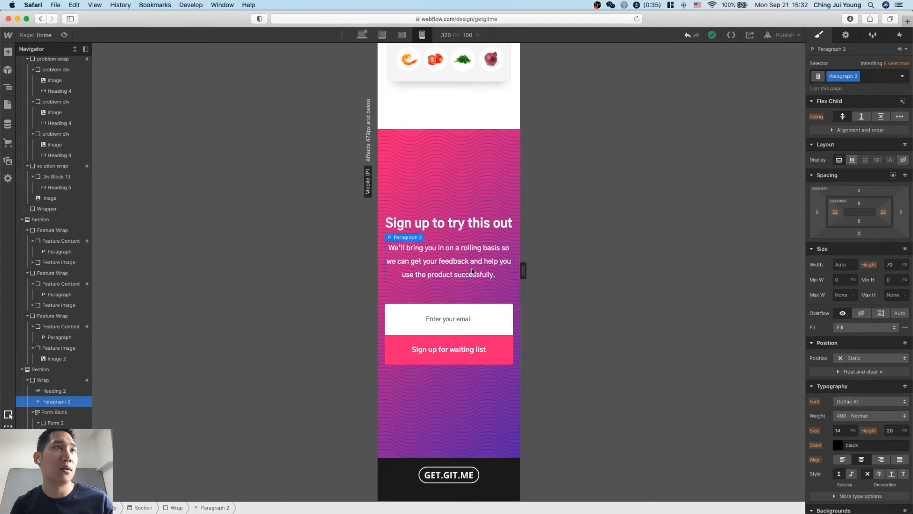
scroll(472, 271, up, 7)
scroll(476, 355, up, 5)
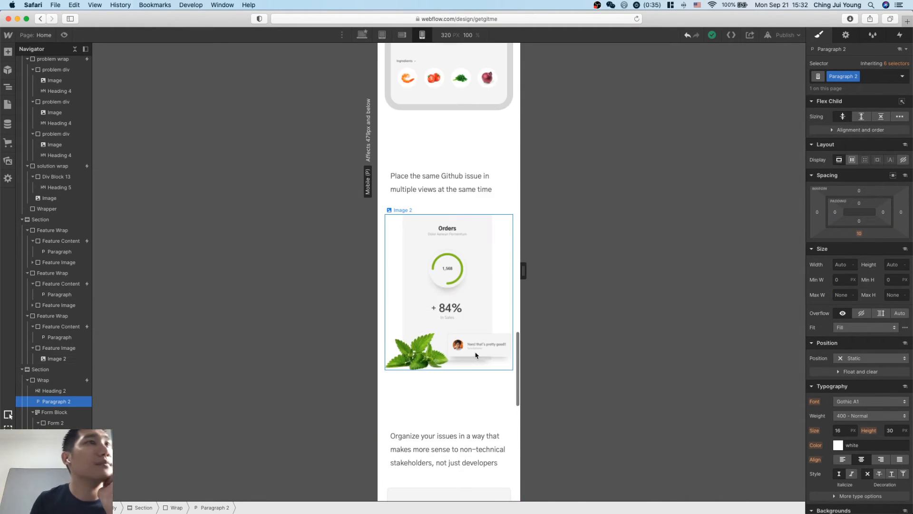
scroll(475, 355, up, 15)
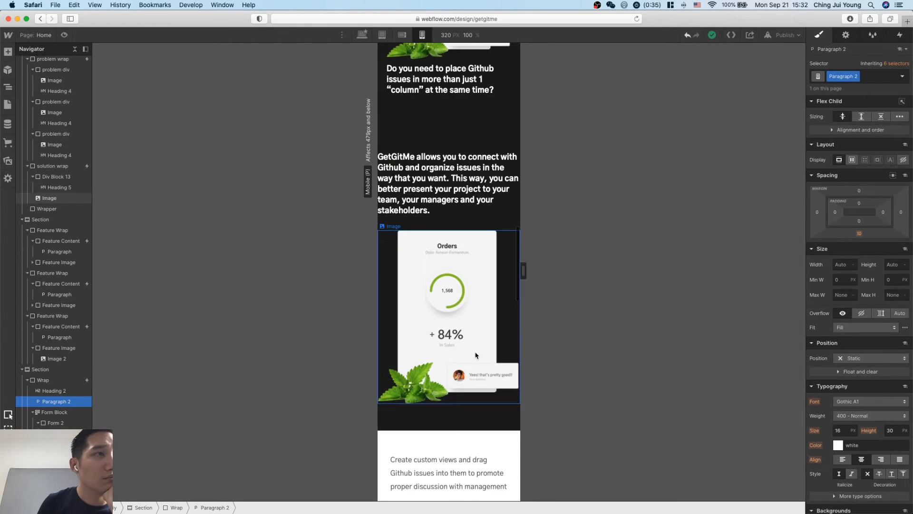
scroll(476, 362, down, 1)
Compare the spacing settings of the GetGitMe description, its div block, the "problem wrap" and the "problem div" on mobile portrait.
click(483, 442)
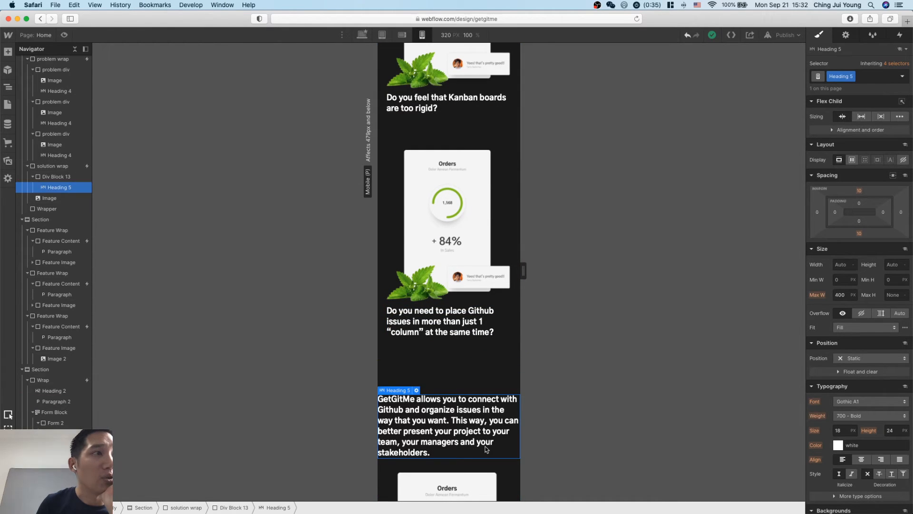
scroll(486, 449, down, 1)
click(466, 344)
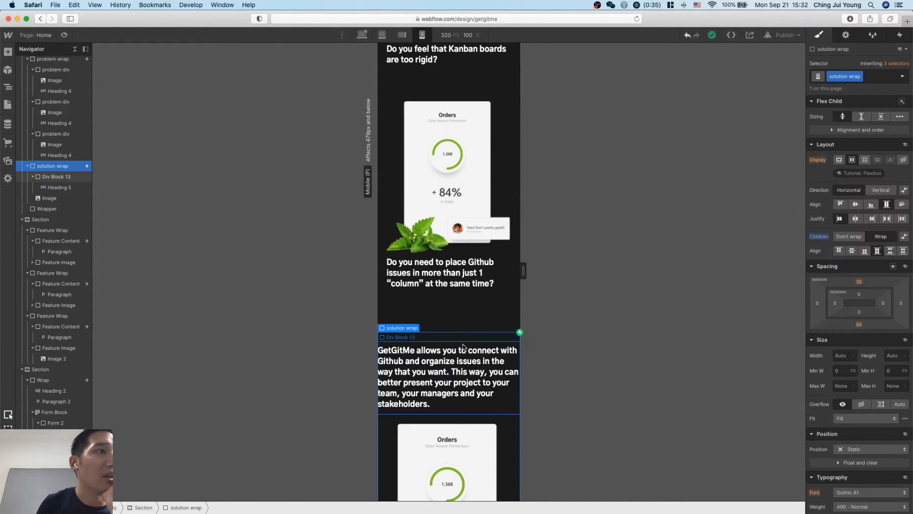
click(491, 281)
click(517, 276)
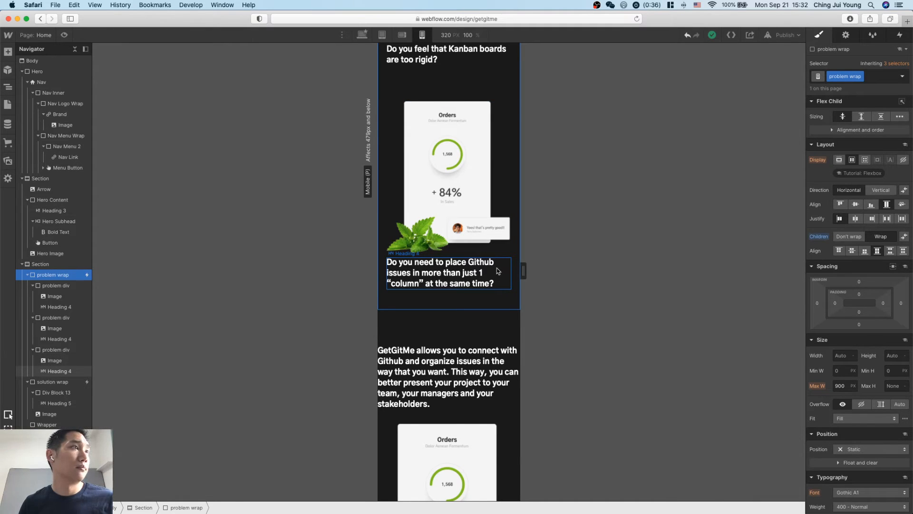
click(64, 286)
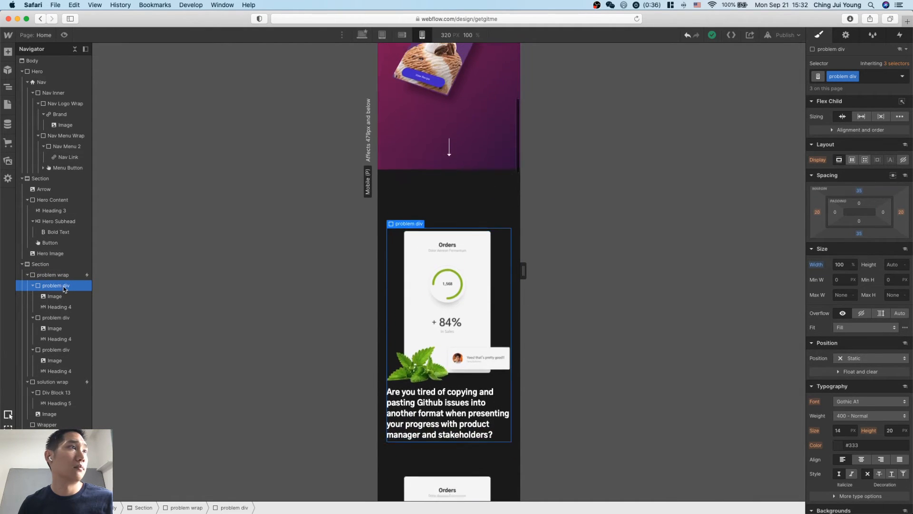
click(62, 276)
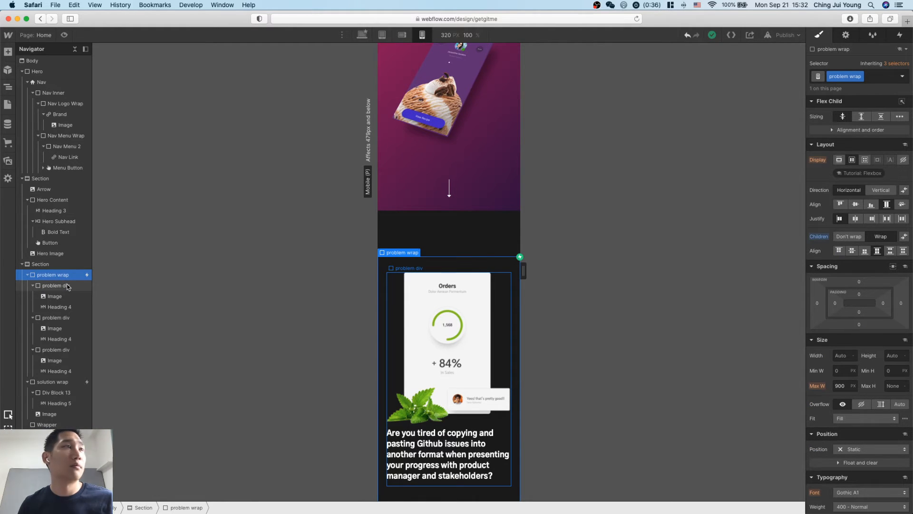
click(69, 288)
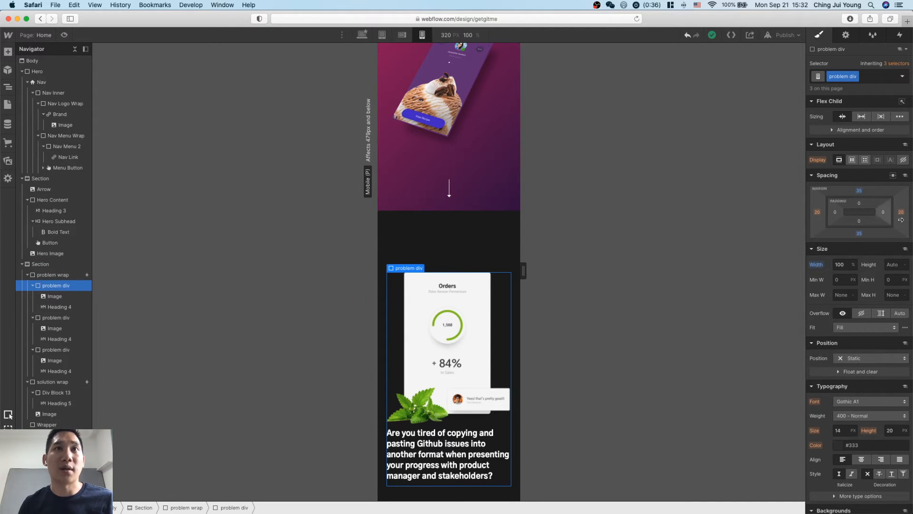
scroll(436, 379, down, 10)
scroll(436, 379, down, 5)
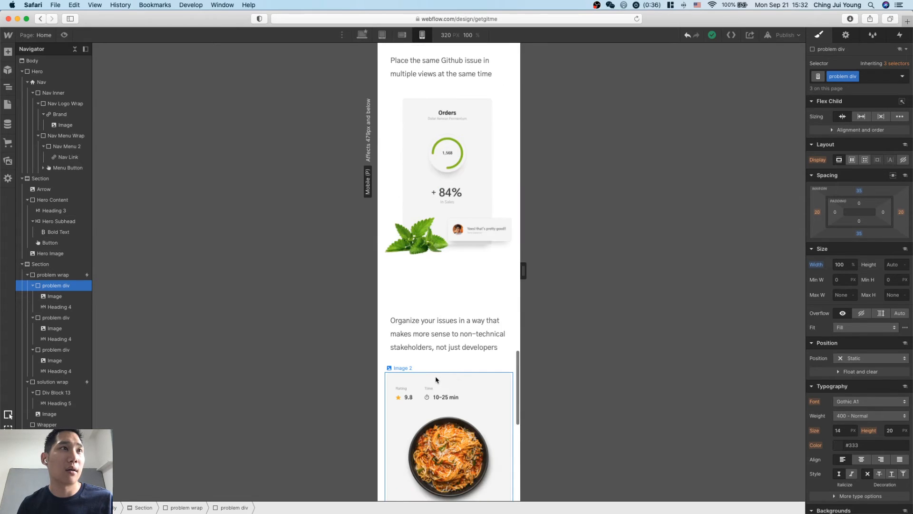
Set the left and right padding of the GetGitMe description heading in the solution section to 20 px.
scroll(436, 380, up, 8)
scroll(461, 386, down, 4)
scroll(461, 386, up, 10)
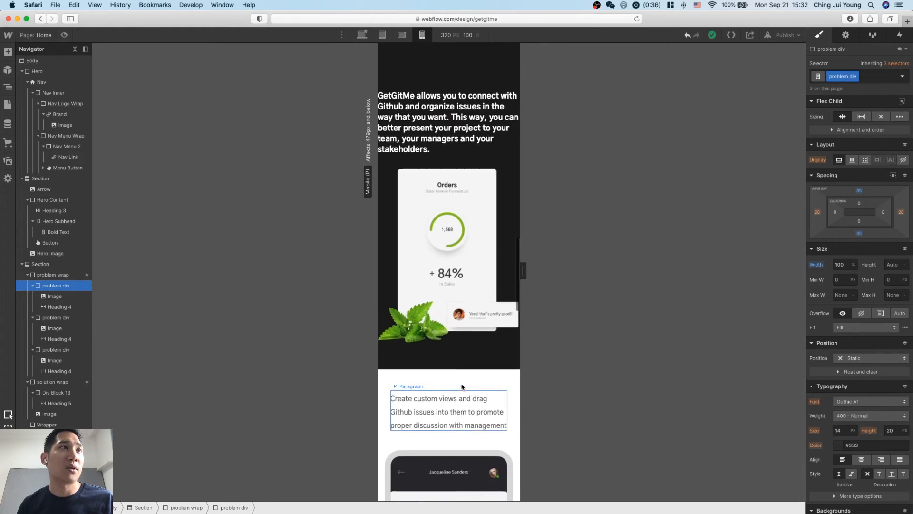
click(447, 119)
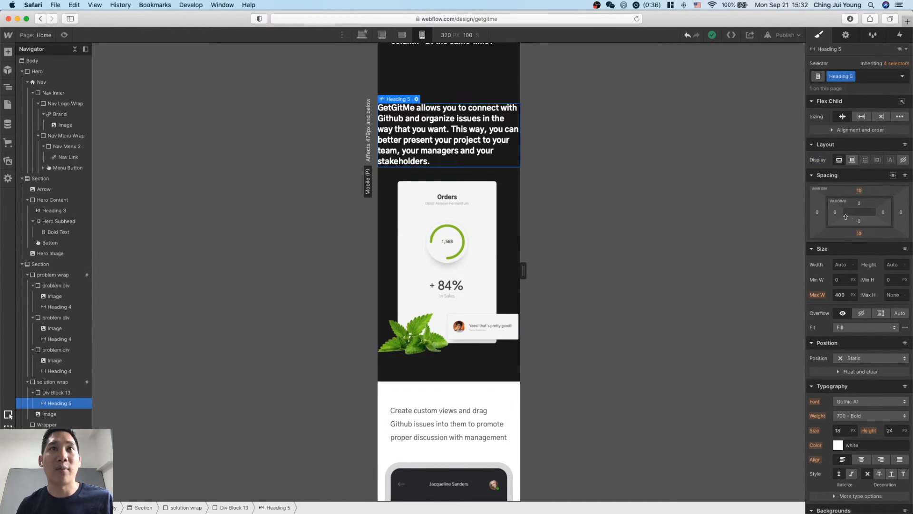
drag(837, 213, 848, 214)
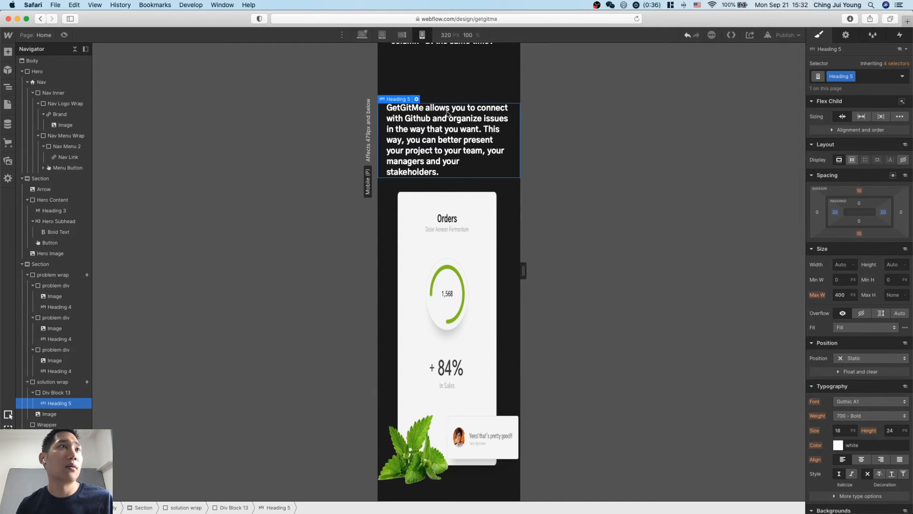
Replace the Orders image below the GetGitMe description with app-06.png from the site's assets.
click(509, 316)
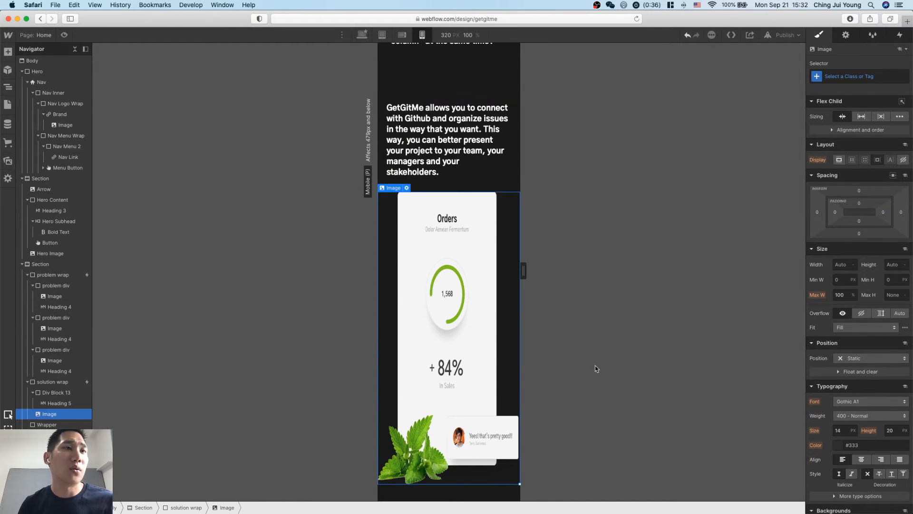
scroll(478, 345, down, 2)
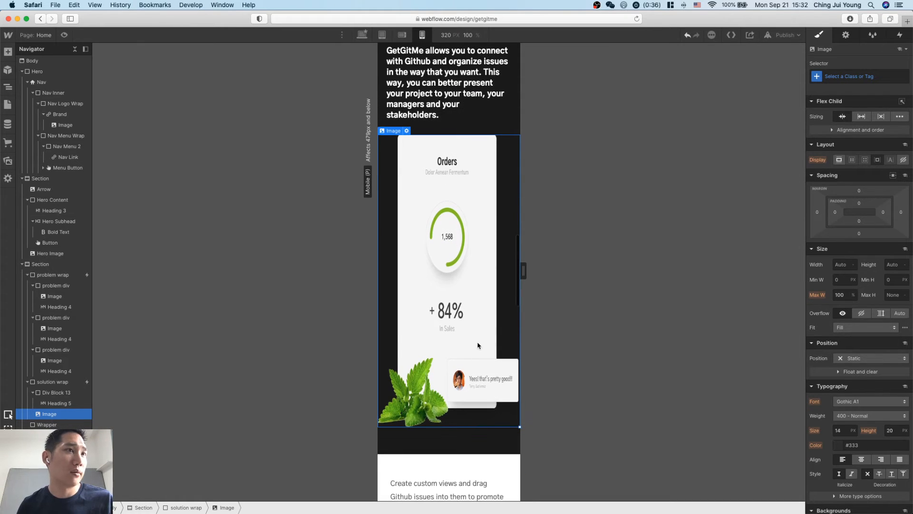
scroll(515, 370, down, 10)
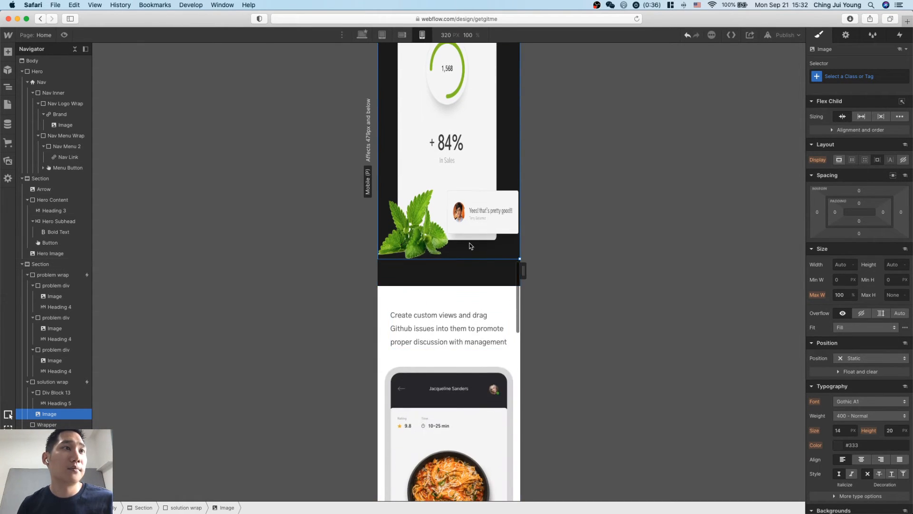
scroll(471, 245, up, 11)
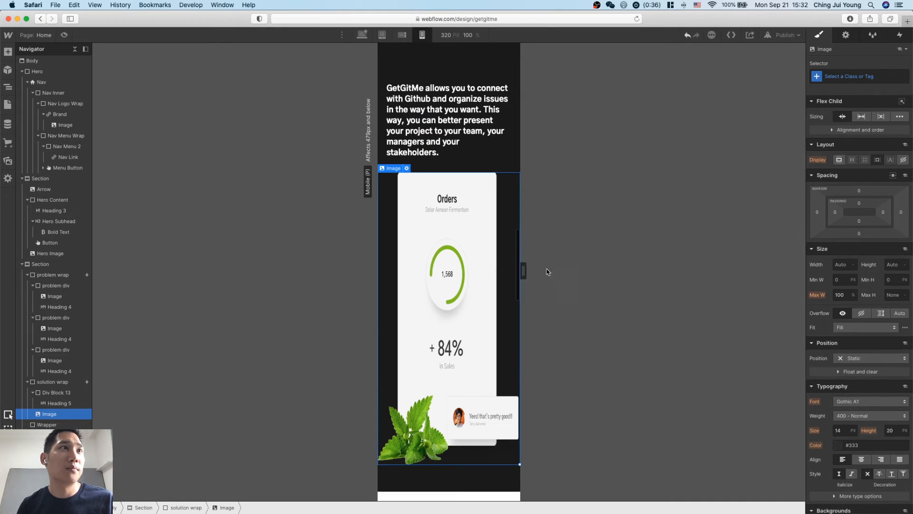
double_click(465, 232)
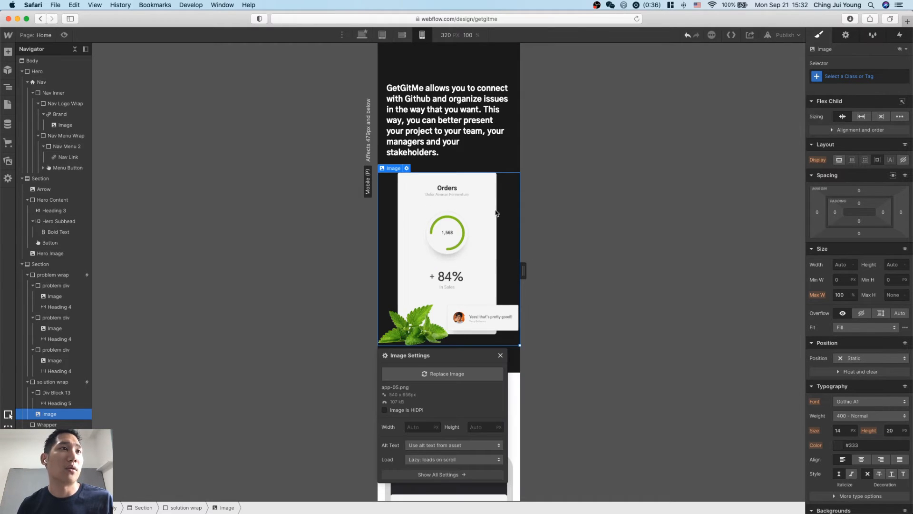
click(443, 374)
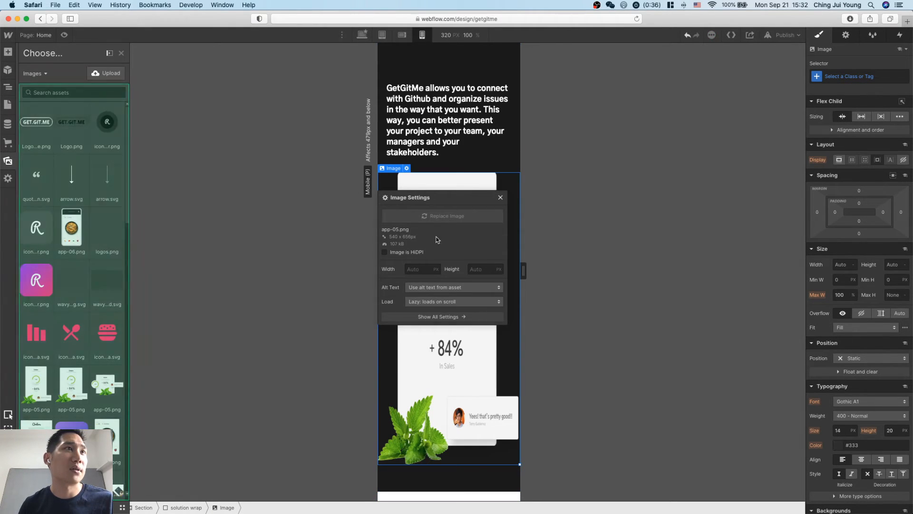
click(72, 228)
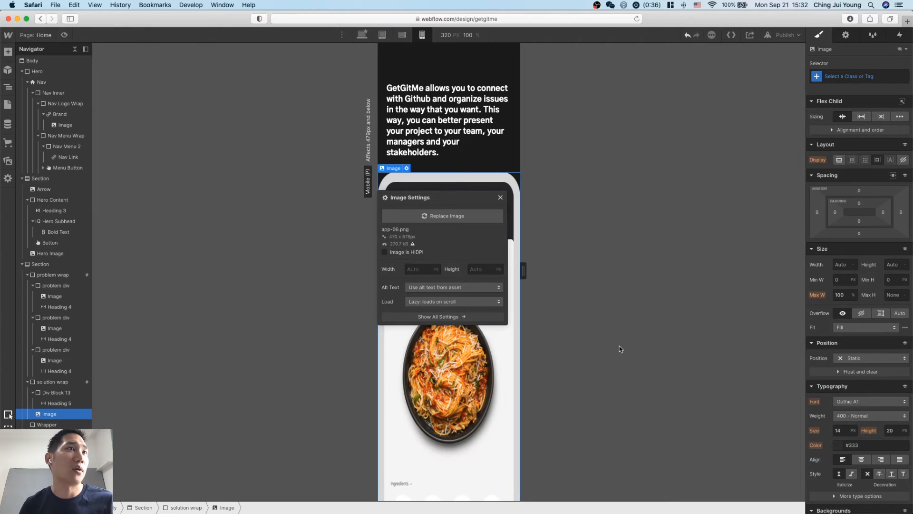
click(500, 199)
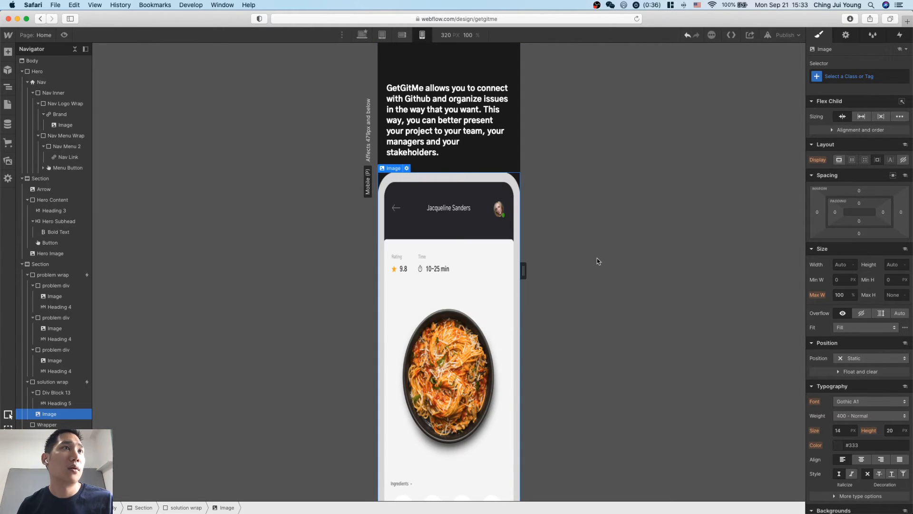
Check the mobile page down to the sign-up section and publish the site to getgitme.webflow.io.
scroll(462, 275, down, 10)
scroll(453, 299, down, 20)
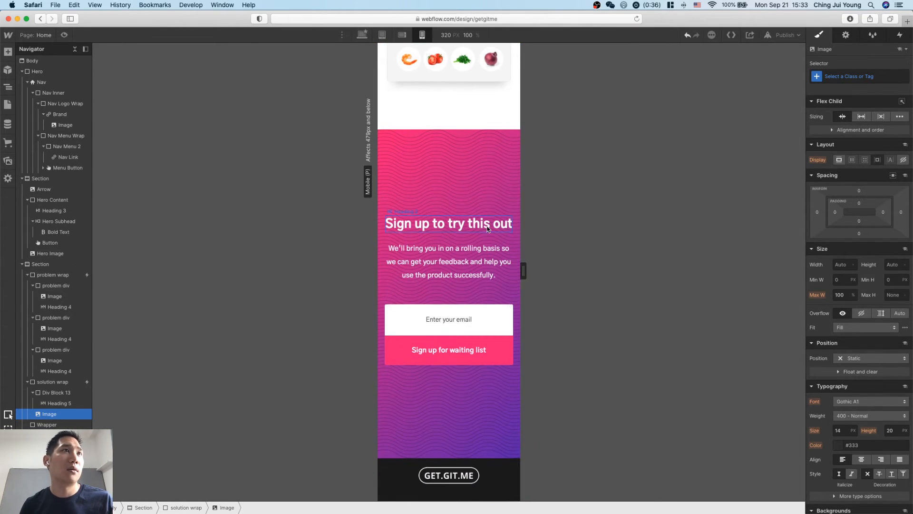
scroll(476, 266, up, 20)
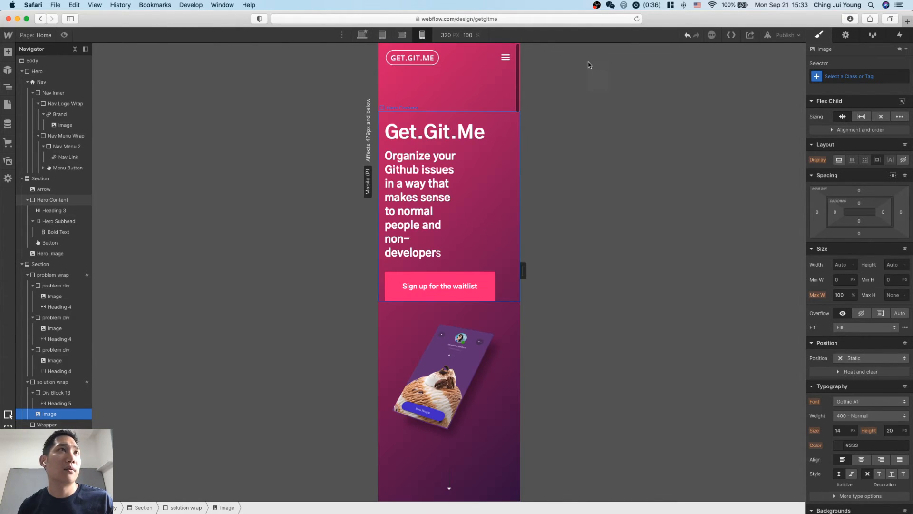
click(505, 57)
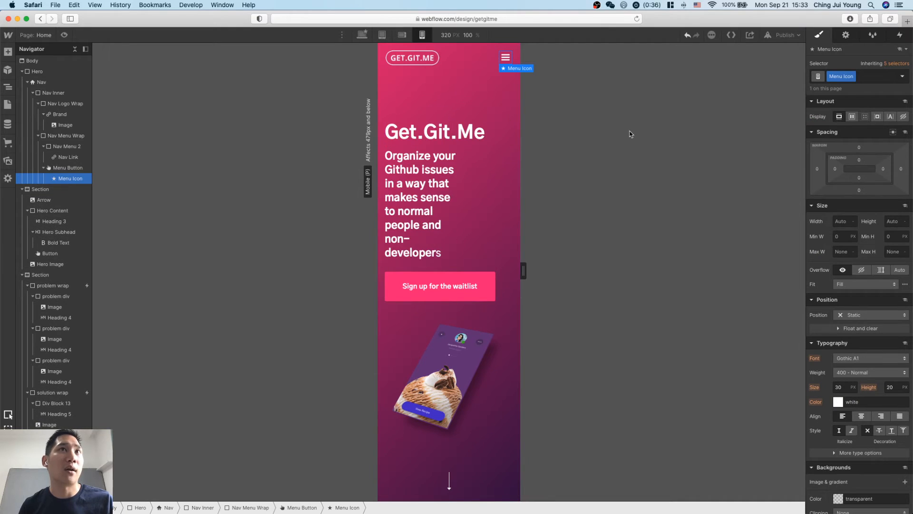
click(784, 35)
click(750, 179)
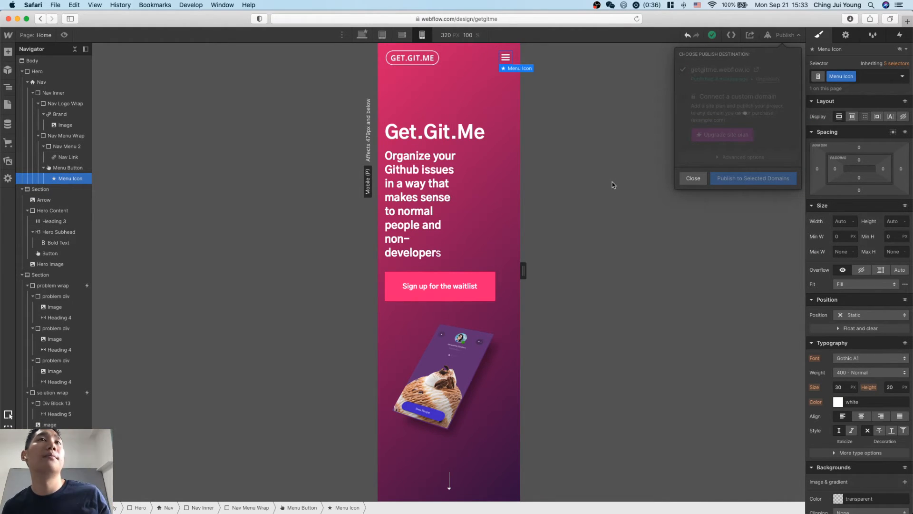
Preview the page on mobile portrait and follow the Sign up link in the navigation menu.
click(64, 35)
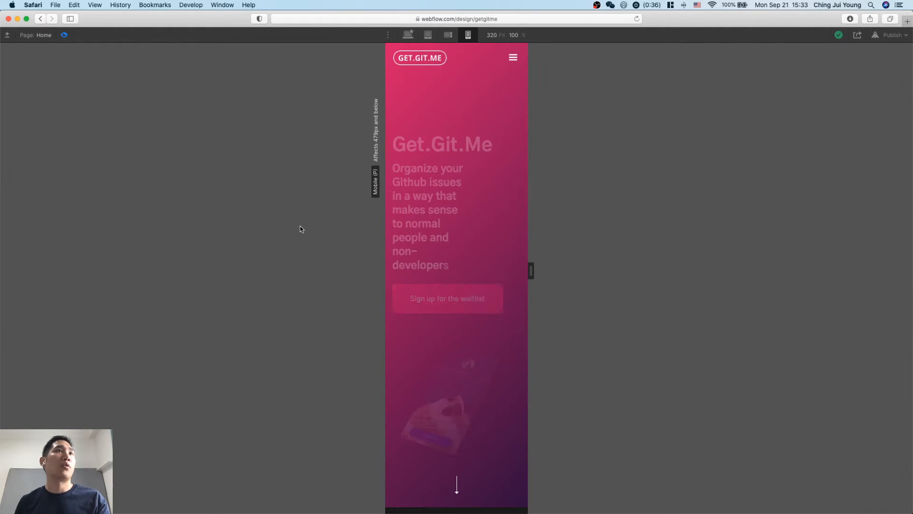
click(514, 61)
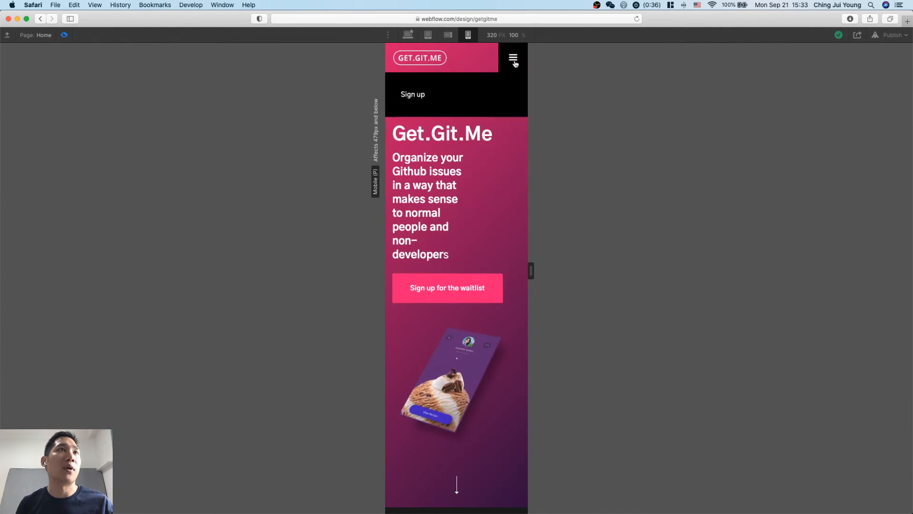
click(409, 98)
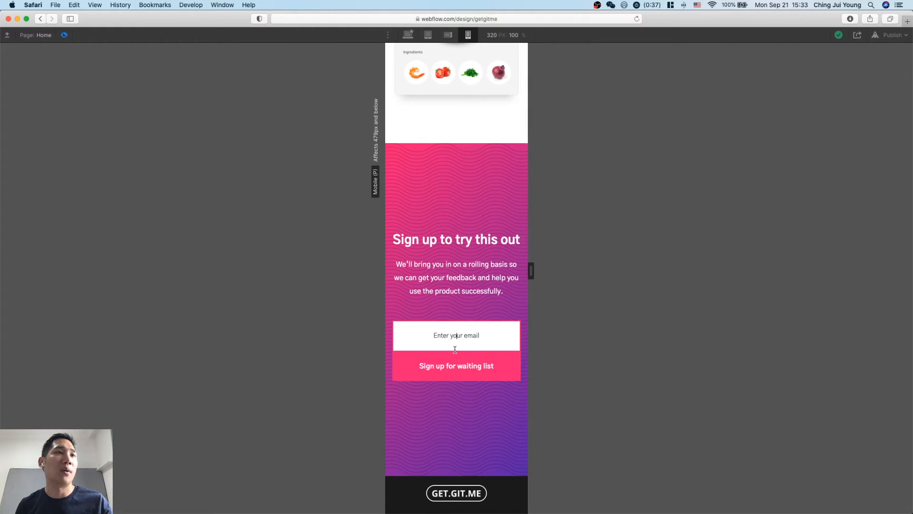
Review the whole mobile portrait preview, from the hero through the problem and solution sections to the sign-up form.
scroll(457, 355, up, 1)
scroll(457, 355, down, 1)
scroll(472, 341, up, 20)
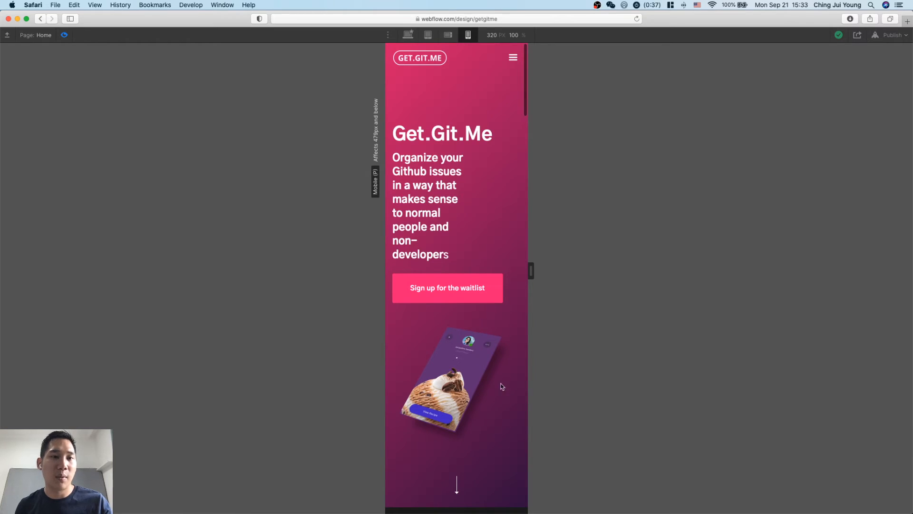
scroll(471, 269, down, 10)
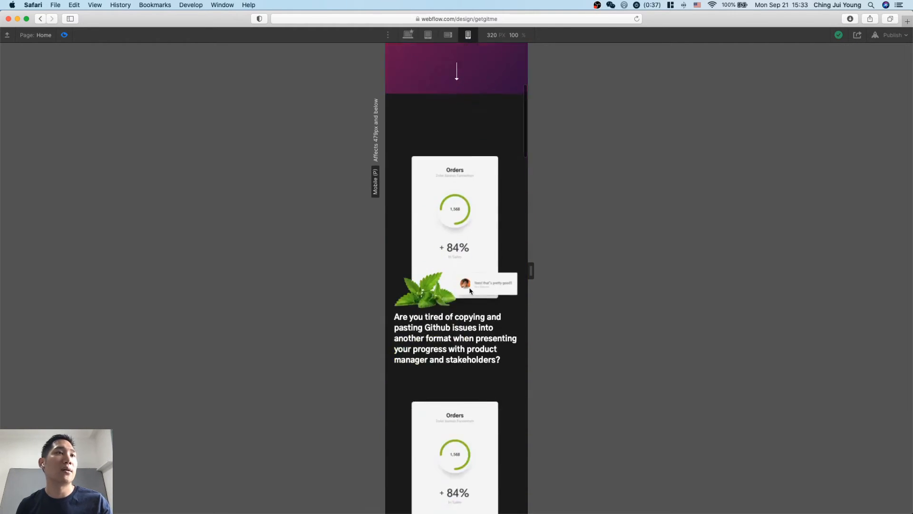
scroll(470, 291, down, 10)
scroll(469, 266, up, 20)
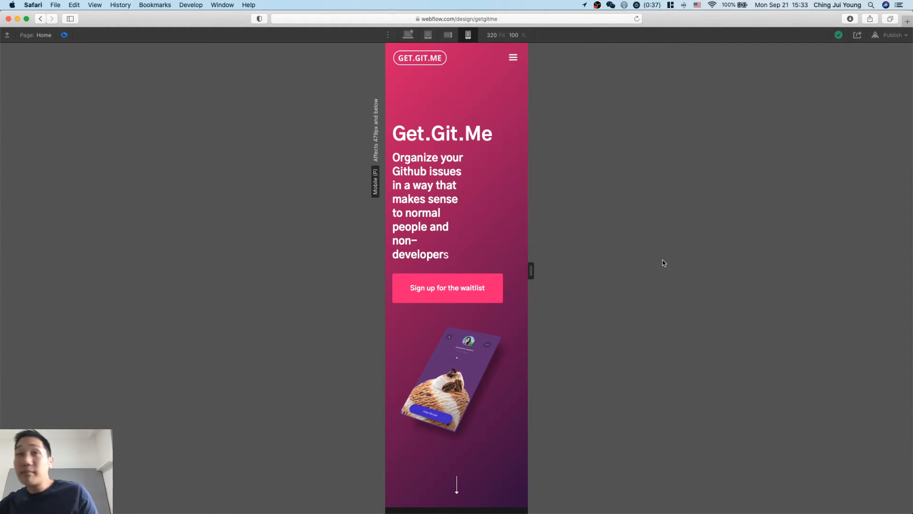
scroll(451, 220, down, 6)
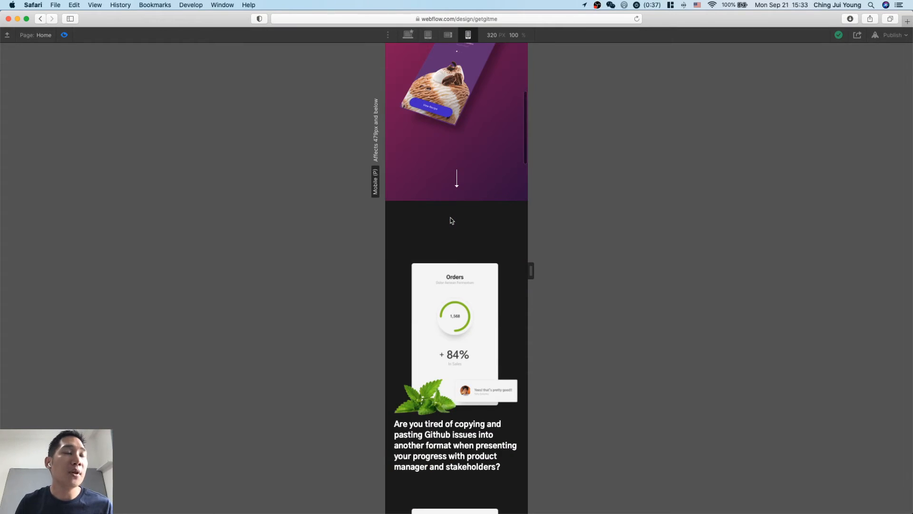
scroll(452, 220, up, 7)
scroll(520, 338, down, 16)
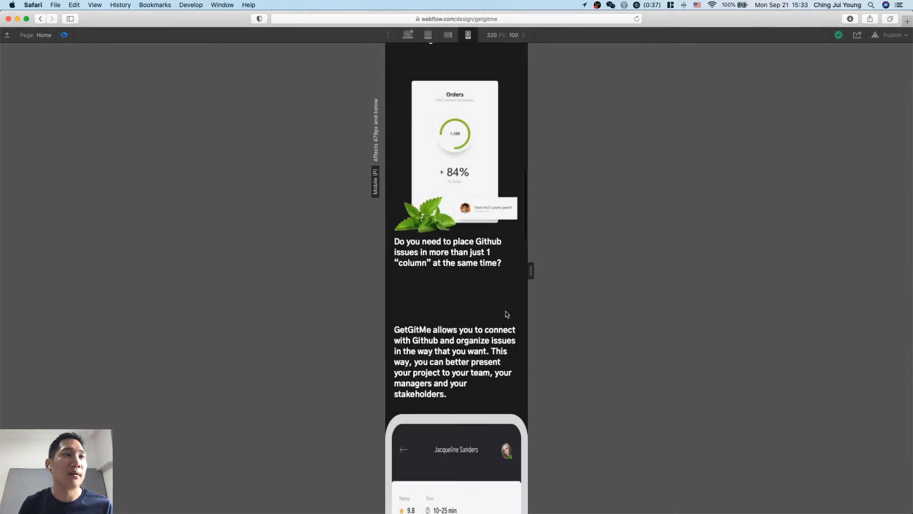
scroll(506, 314, down, 12)
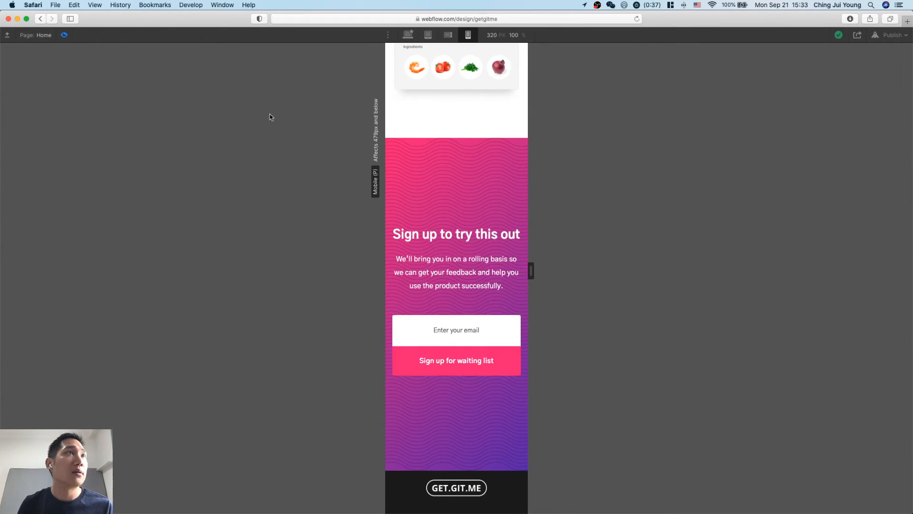
Check the sign-up form in the desktop preview and return to the editing view.
click(408, 35)
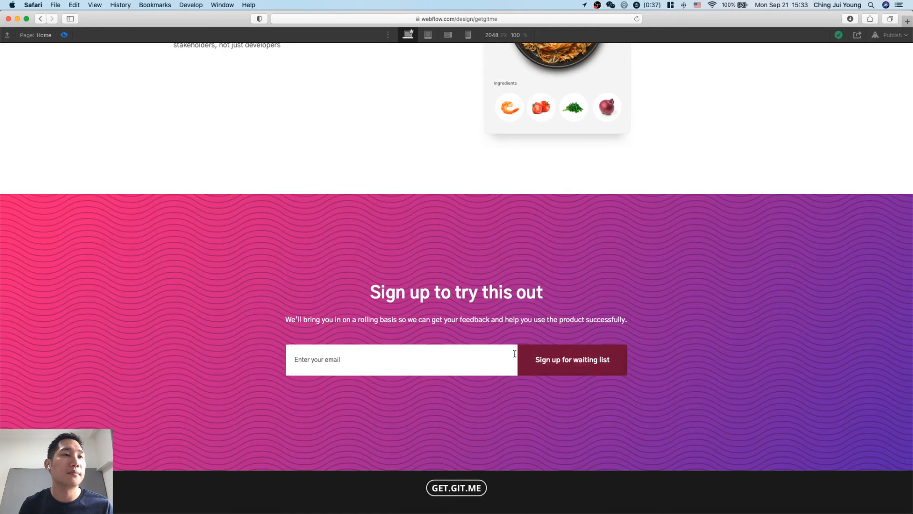
click(433, 351)
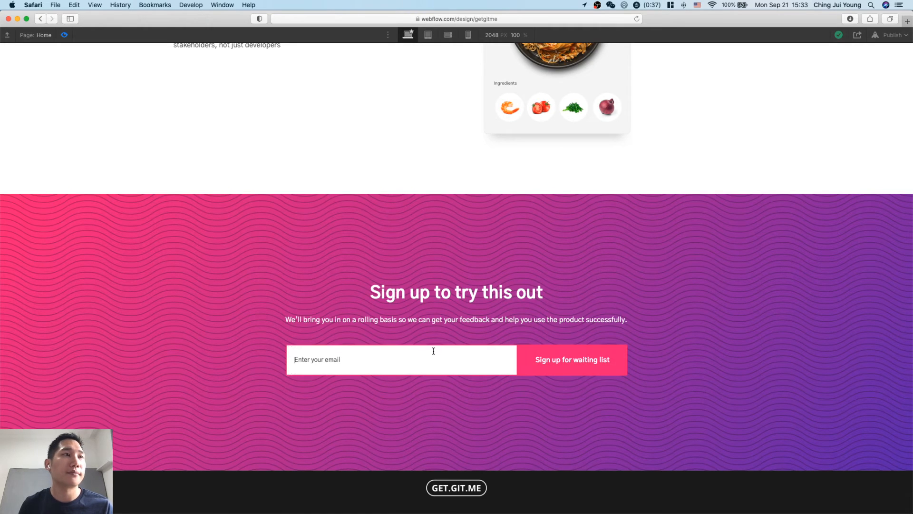
click(64, 35)
Inspect the element settings of the sign-up Form Block and of the section that contains it.
click(367, 409)
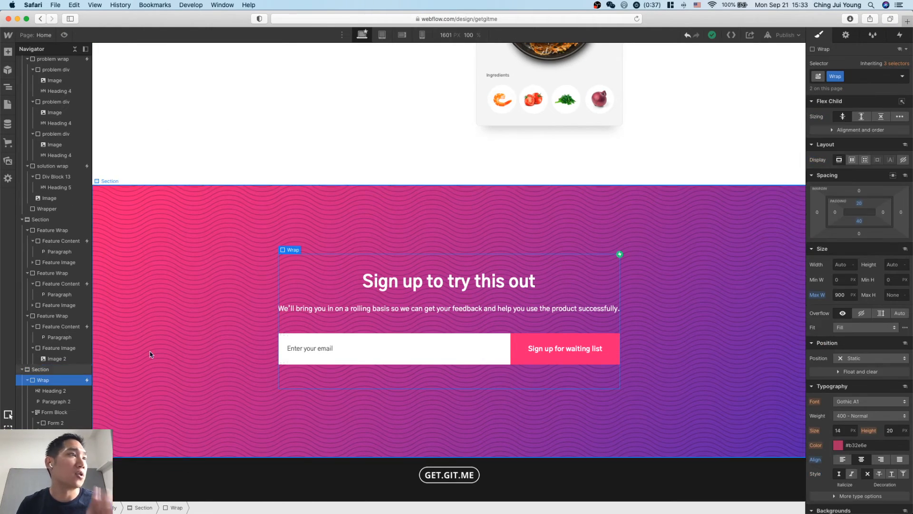
click(54, 412)
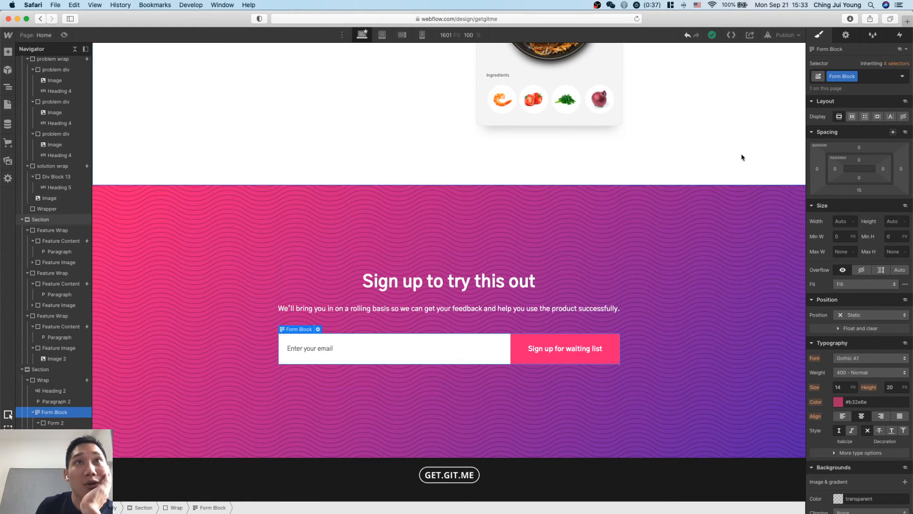
click(845, 36)
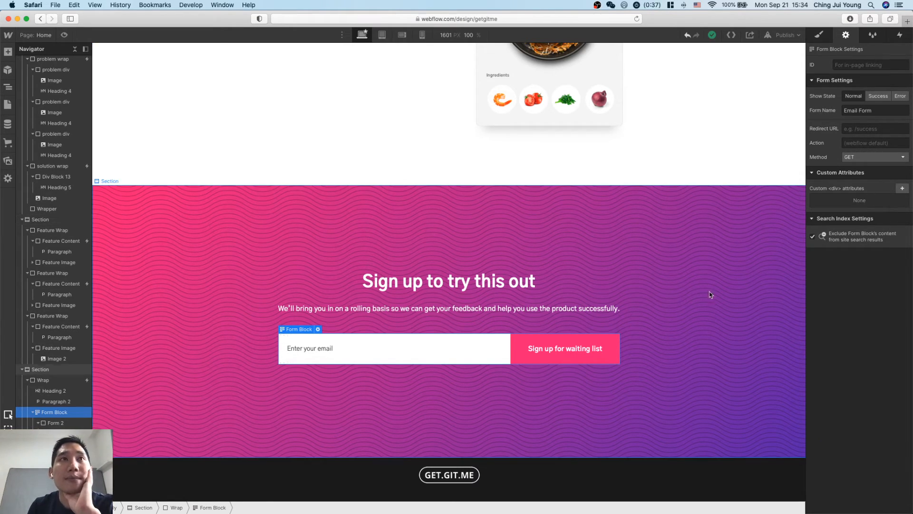
click(680, 305)
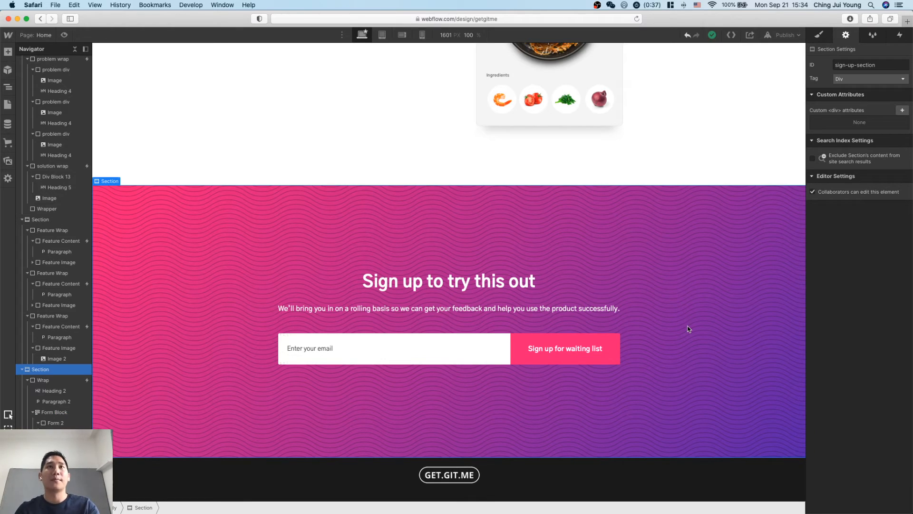
Search Google in a new Safari window for "create email list mailchimp webflow".
key(super+n)
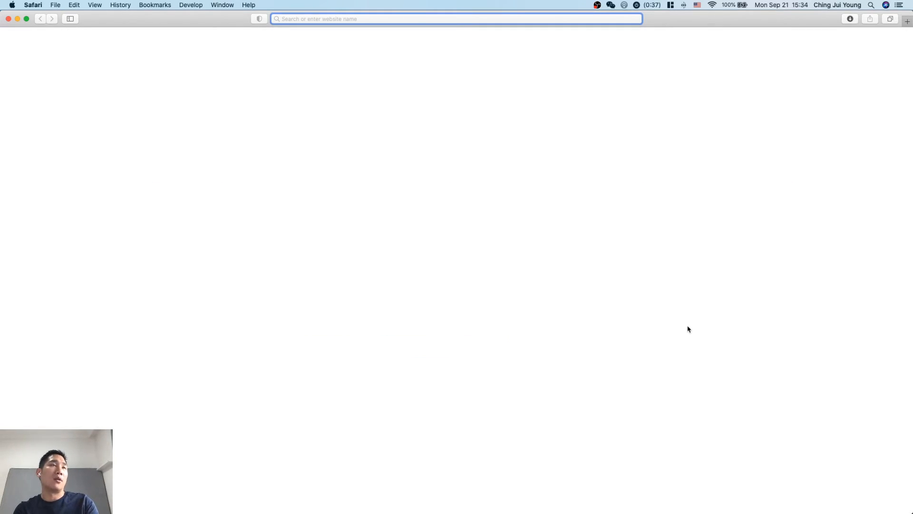
text(create )
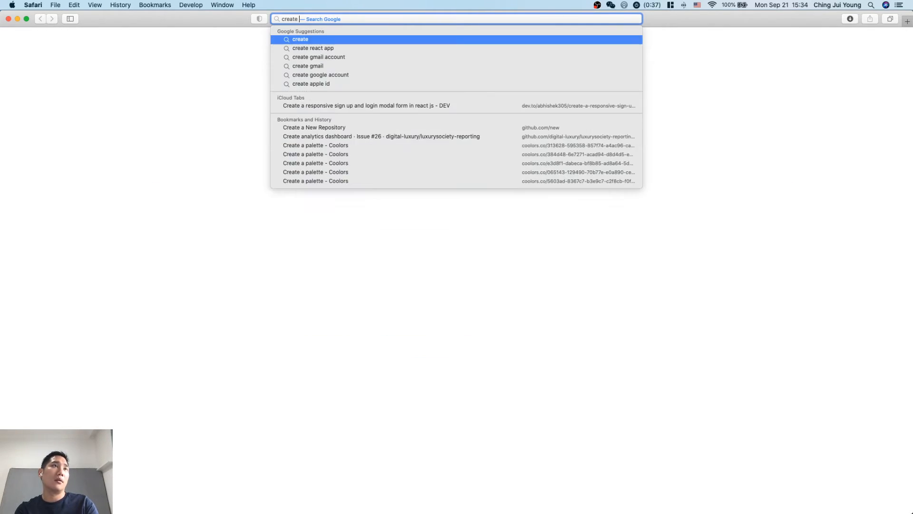
text(email list )
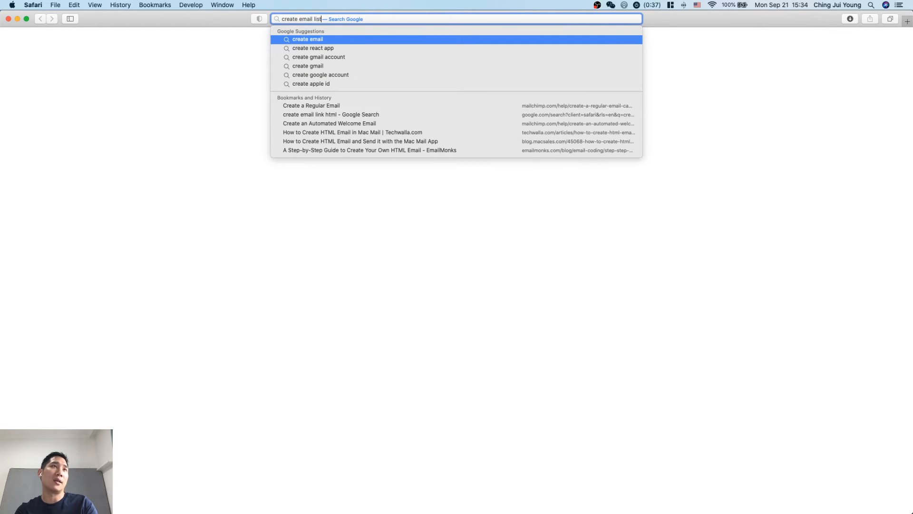
text(ma)
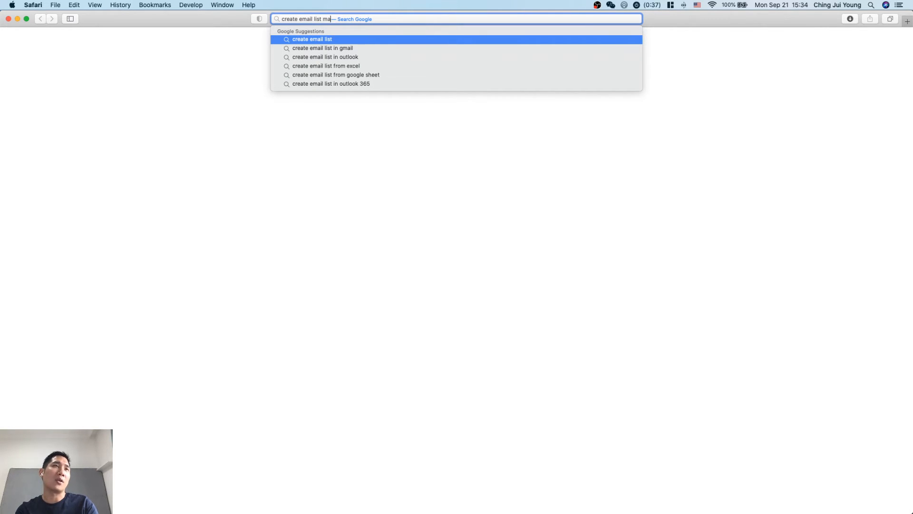
text(ilchimp webflow)
key(Return)
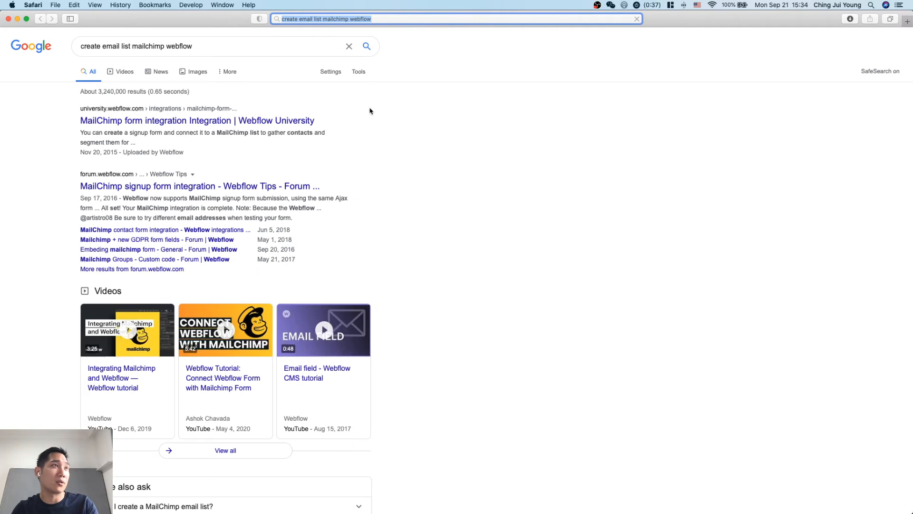
Open the Webflow University MailChimp form integration result and the Webflow forum signup form result in new tabs, and show the University guide.
super+click(314, 120)
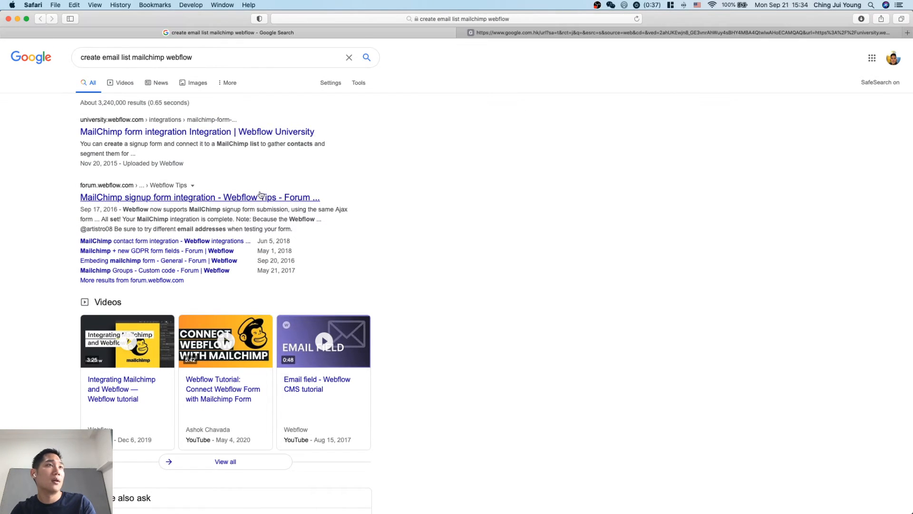
super+click(262, 186)
scroll(327, 339, down, 3)
scroll(409, 323, up, 3)
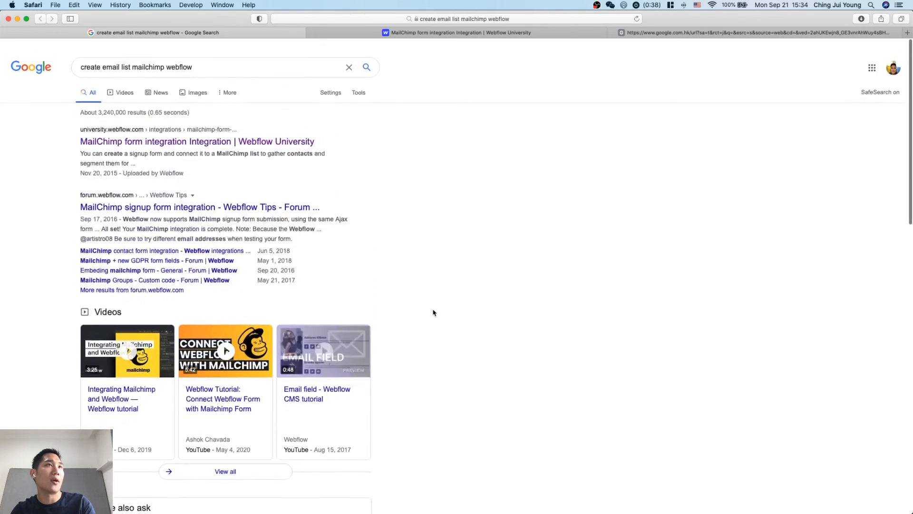
key(ctrl+Tab)
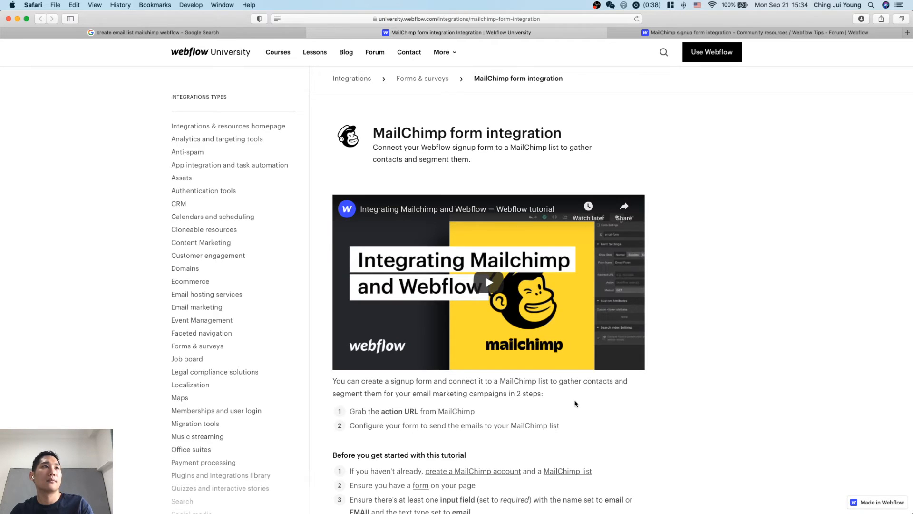
Read the MailChimp form integration guide, covering the prerequisites, grabbing the action URL, configuring the form, common questions and troubleshooting.
scroll(576, 403, down, 5)
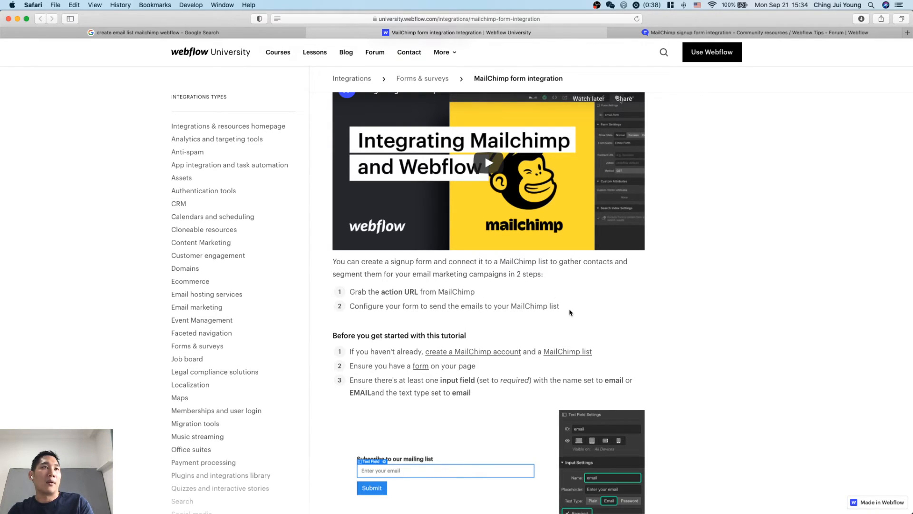
scroll(571, 312, down, 1)
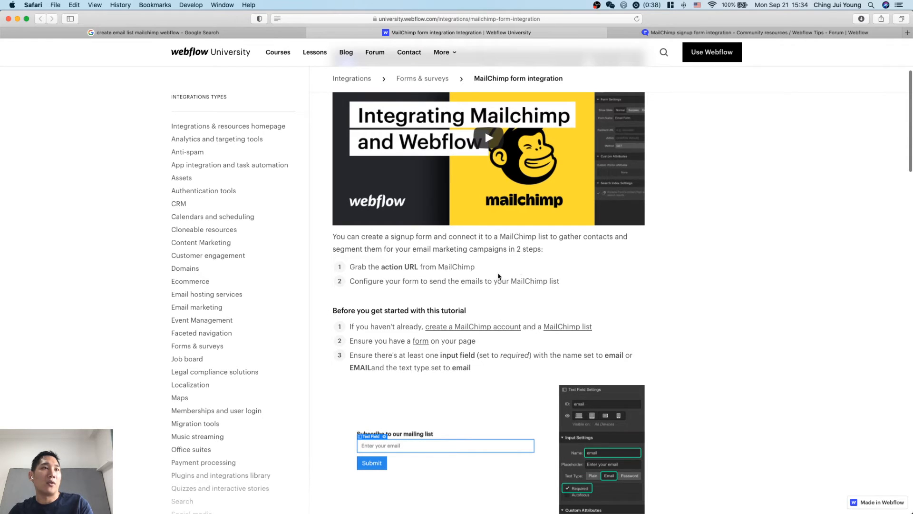
scroll(579, 281, down, 1)
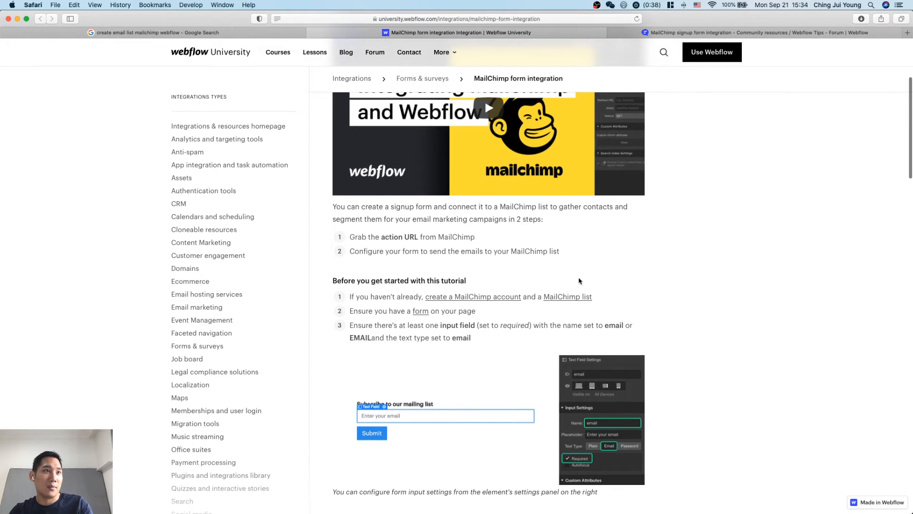
scroll(591, 282, down, 1)
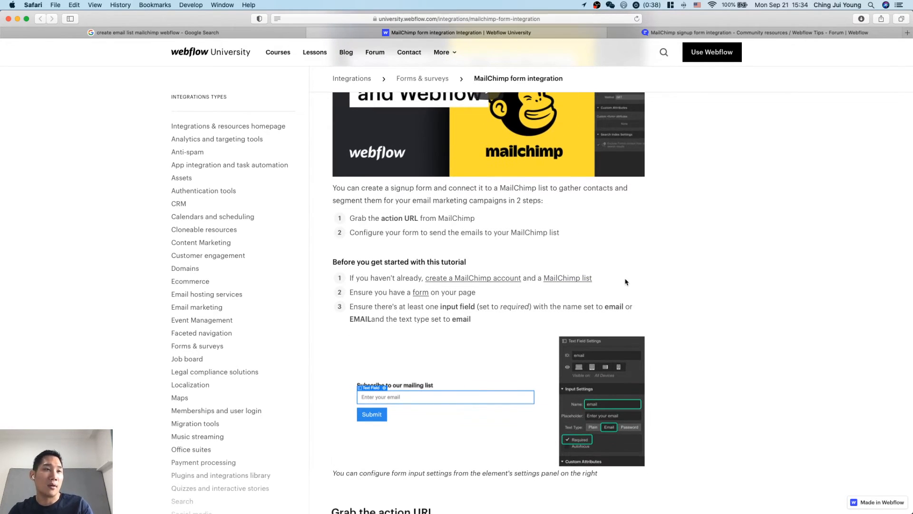
scroll(450, 310, down, 1)
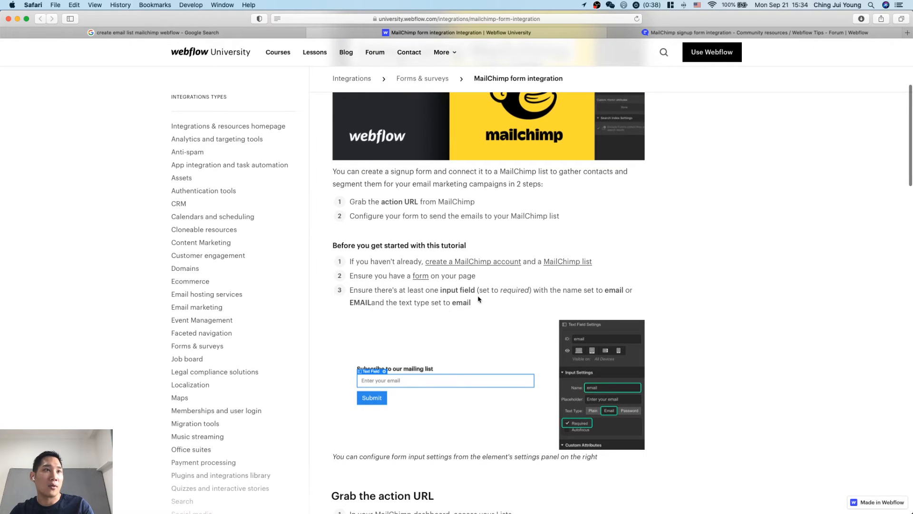
scroll(498, 303, down, 4)
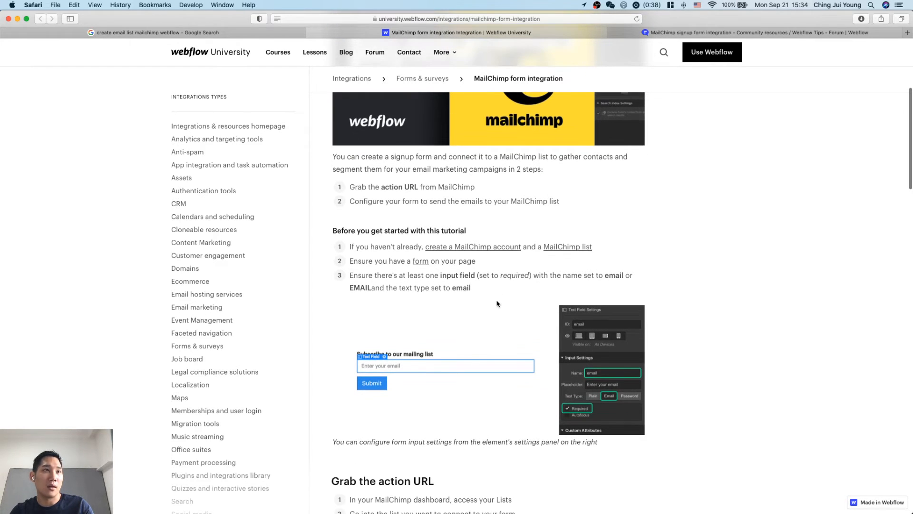
scroll(497, 303, down, 4)
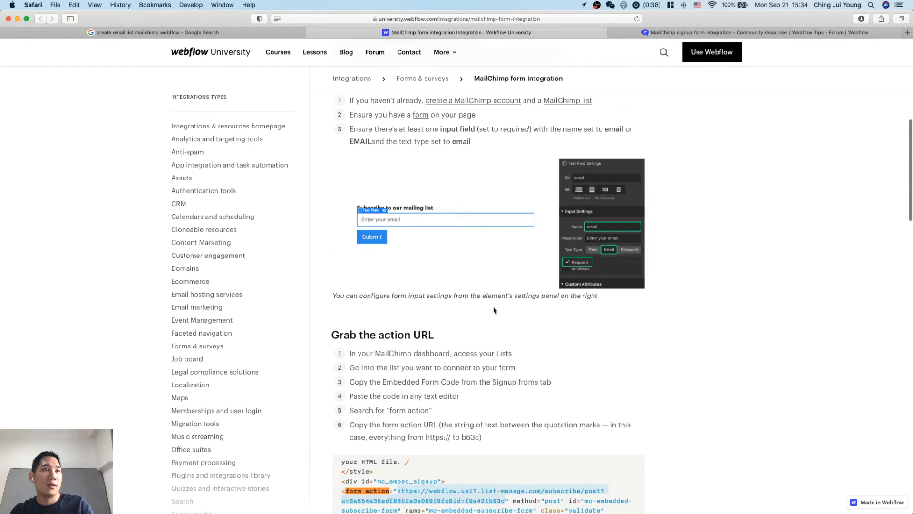
scroll(493, 310, down, 7)
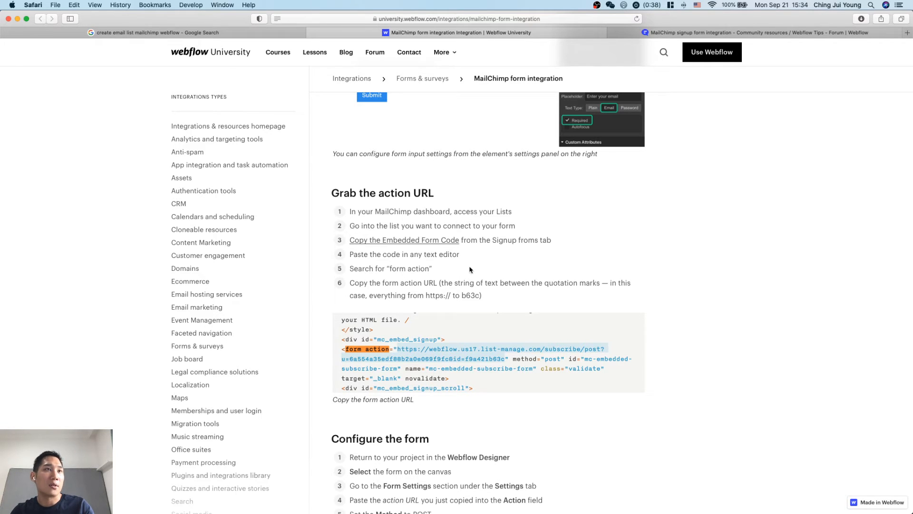
scroll(469, 270, down, 3)
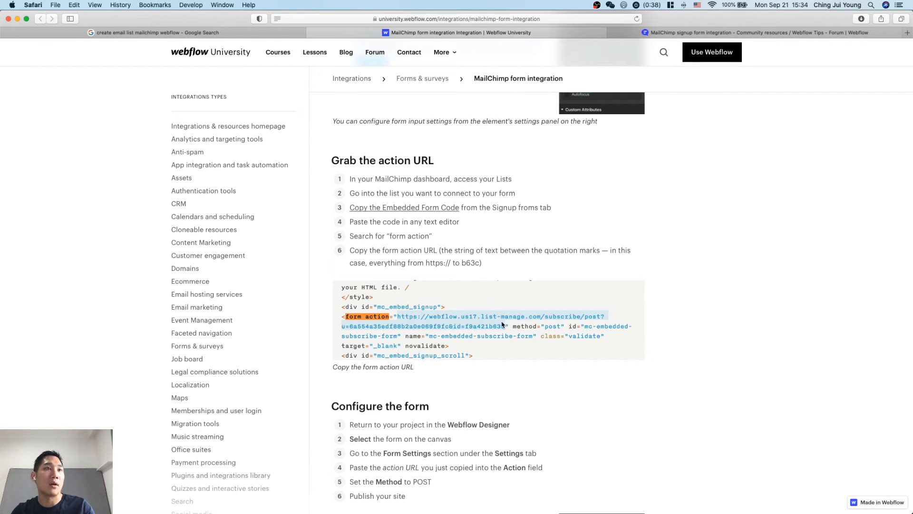
scroll(500, 324, down, 6)
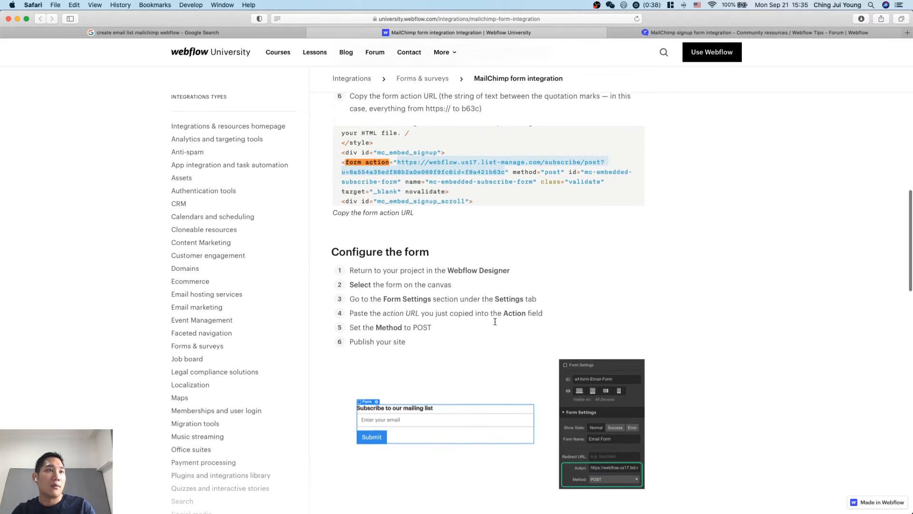
scroll(475, 289, down, 1)
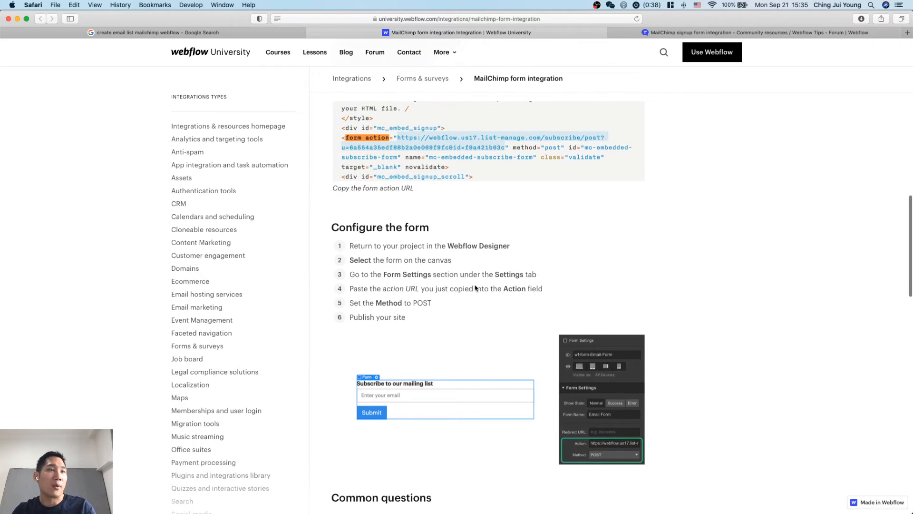
scroll(464, 312, down, 1)
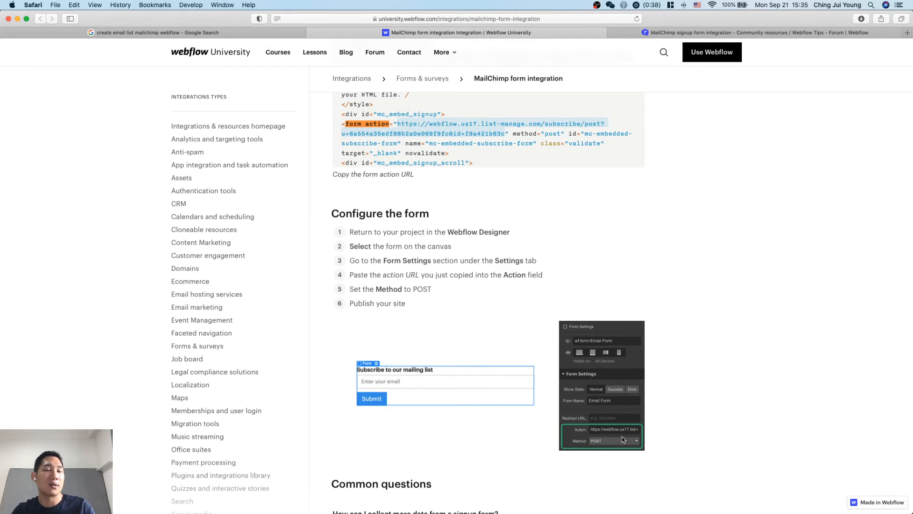
scroll(573, 380, down, 7)
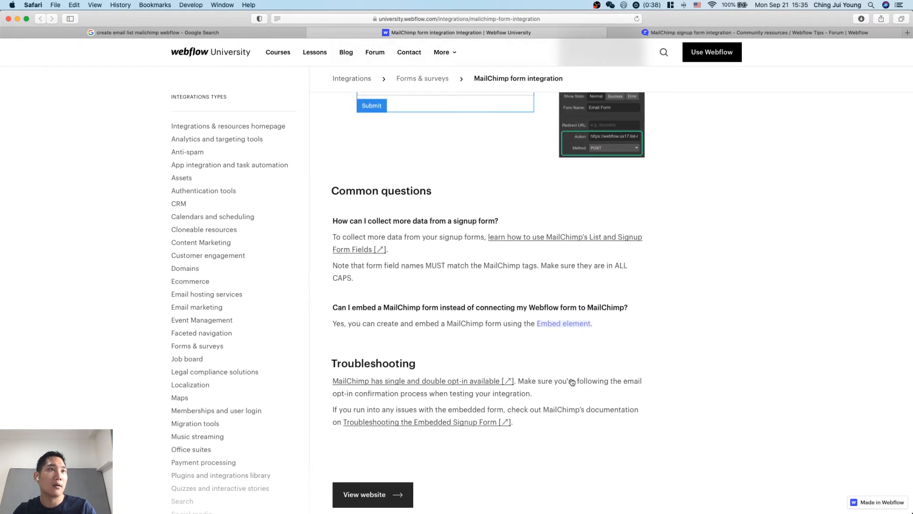
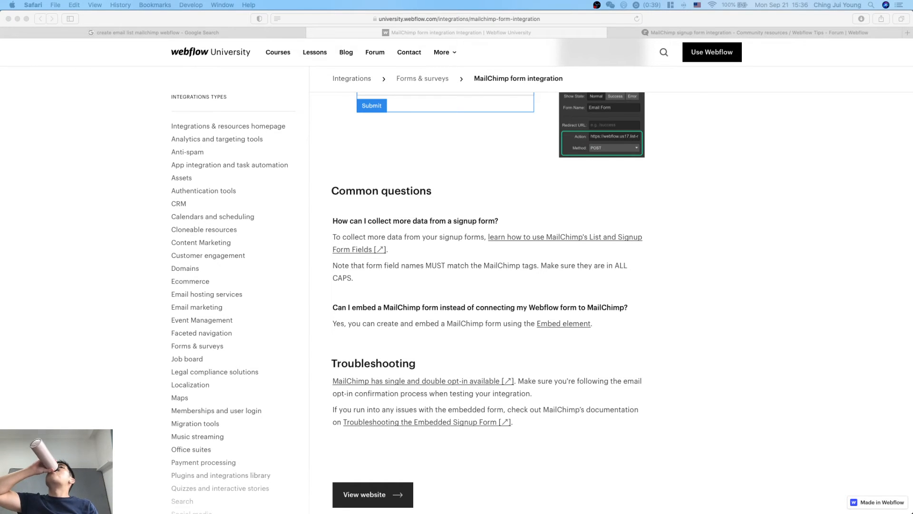
Switch to the Webflow Designer window and compare the sign-up section at the tablet, mobile portrait and desktop breakpoints.
key(ctrl+Up)
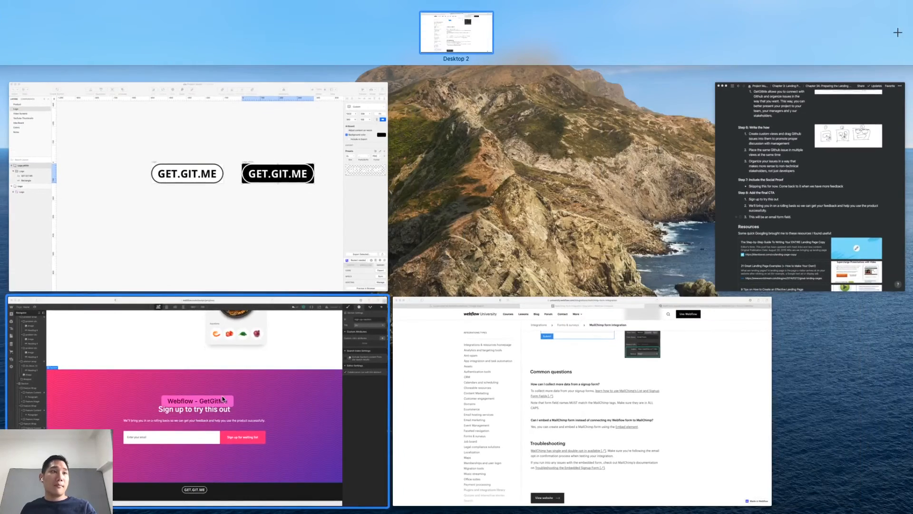
click(222, 399)
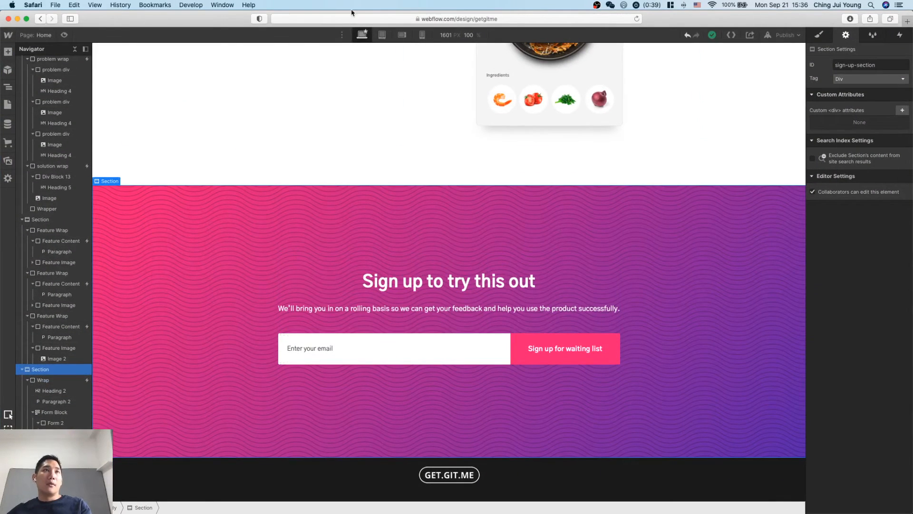
click(382, 35)
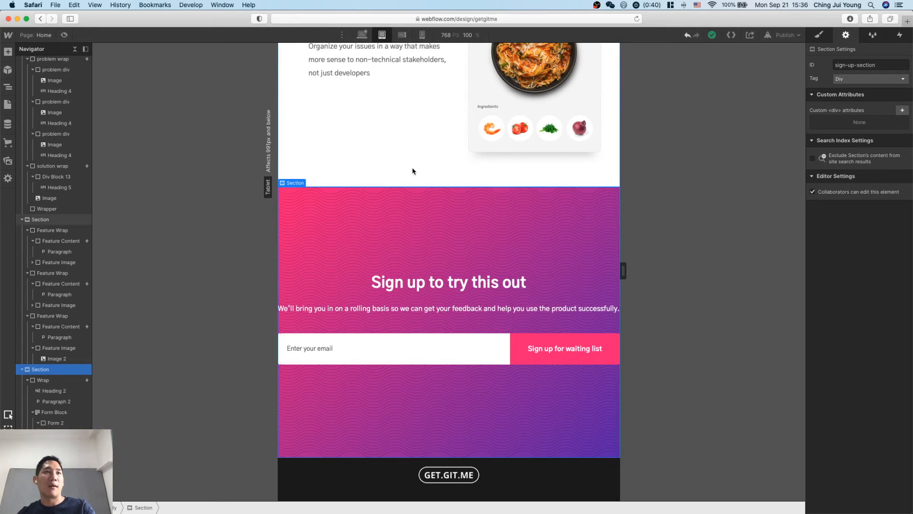
scroll(412, 172, up, 3)
scroll(413, 171, down, 3)
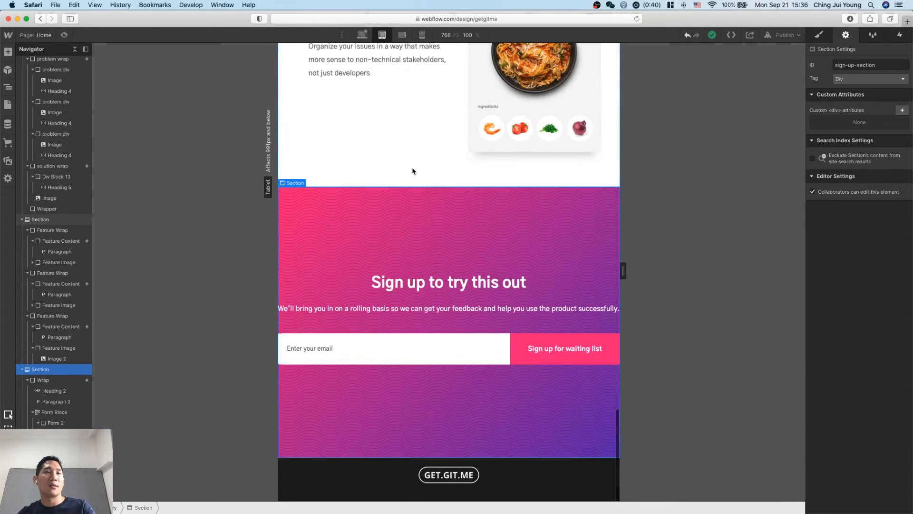
click(422, 35)
click(362, 34)
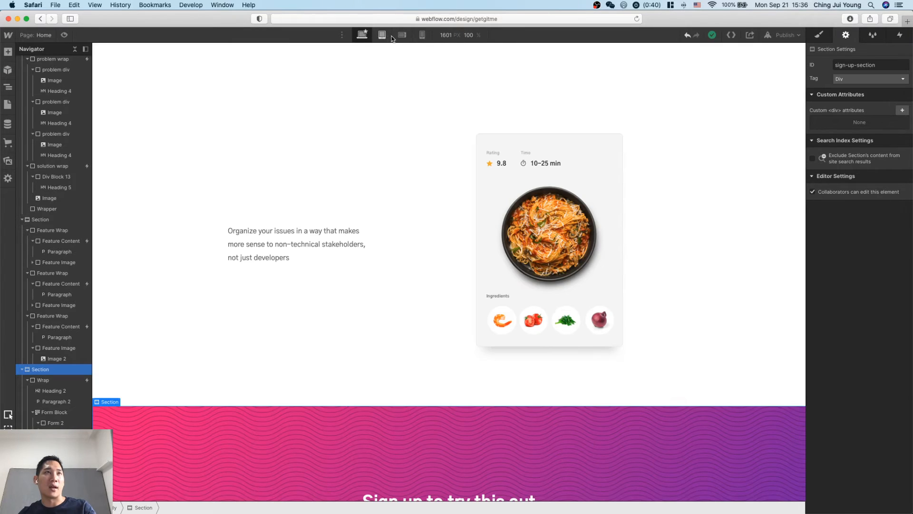
scroll(400, 167, down, 3)
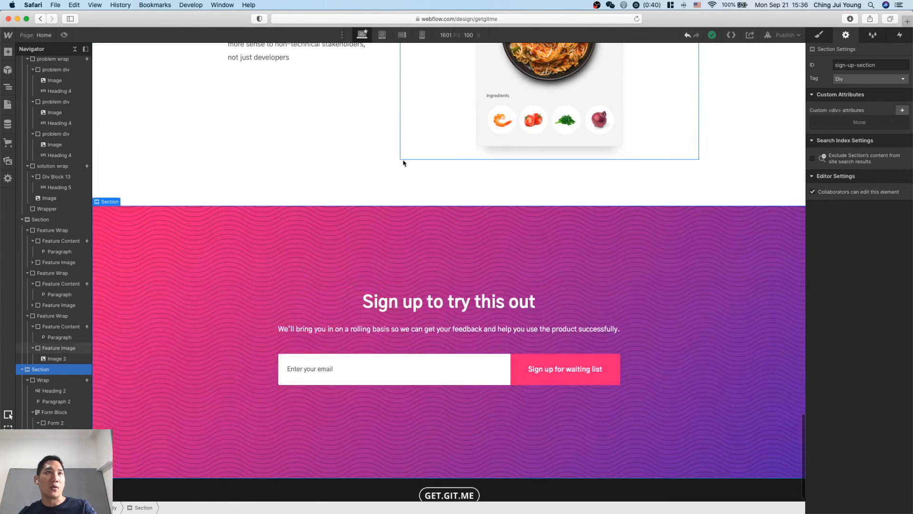
click(422, 35)
scroll(486, 351, down, 5)
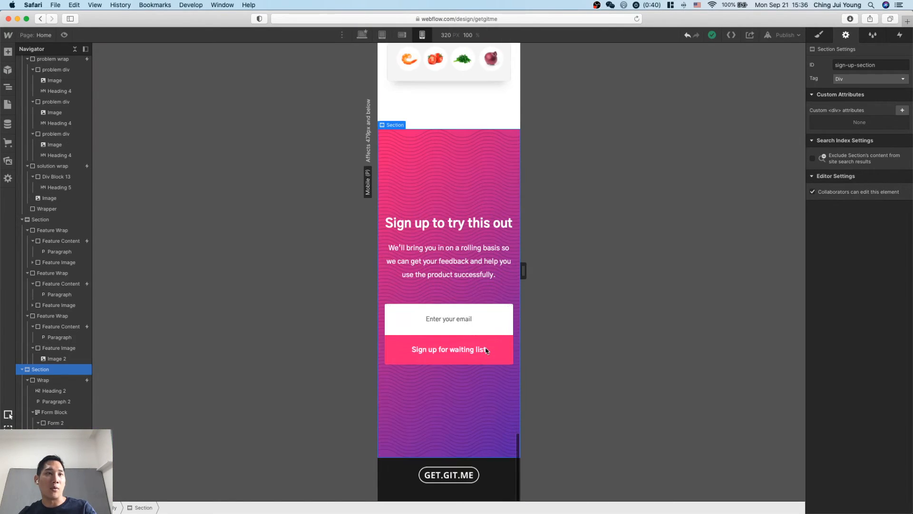
Set the left and right padding of the sign-up section's Wrap to 30 px at the tablet breakpoint.
click(510, 217)
click(818, 34)
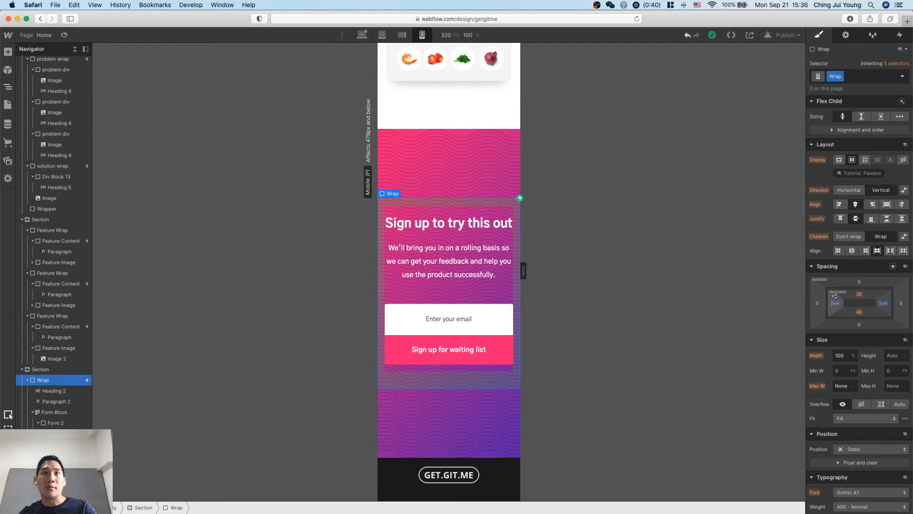
click(382, 35)
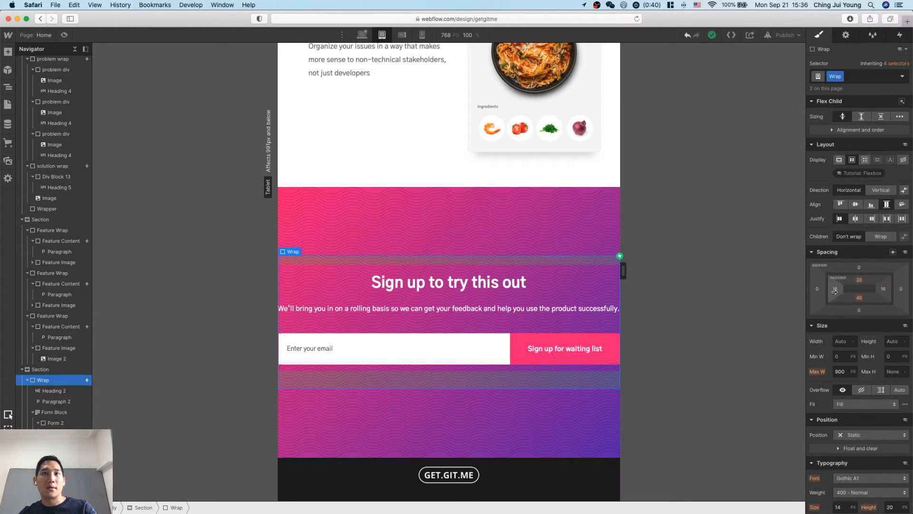
drag(837, 292, 843, 289)
key(alt)
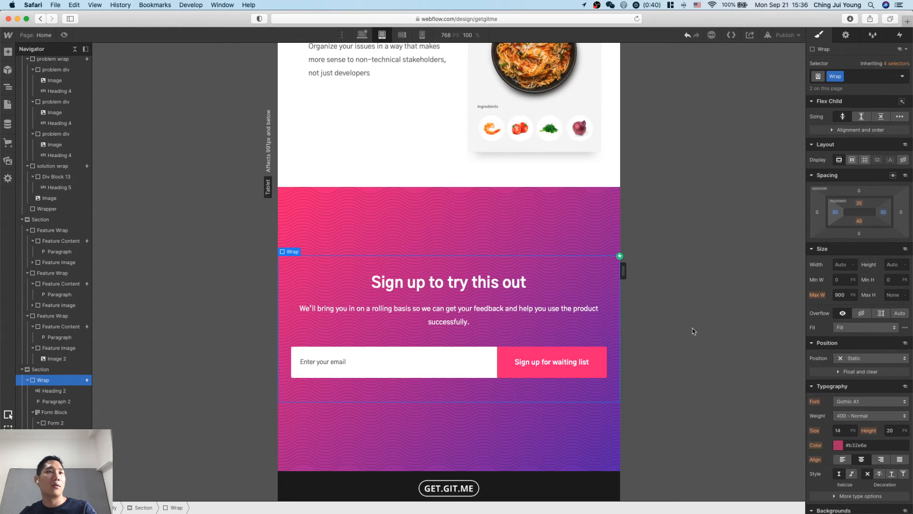
Examine the layout of the problem and solution sections at the tablet and mobile portrait breakpoints.
scroll(592, 325, up, 1)
scroll(592, 325, up, 15)
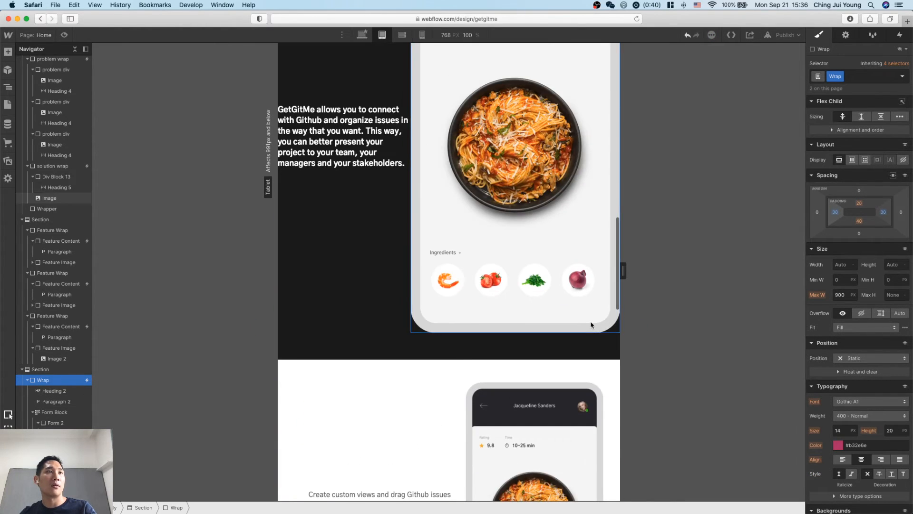
scroll(593, 325, up, 3)
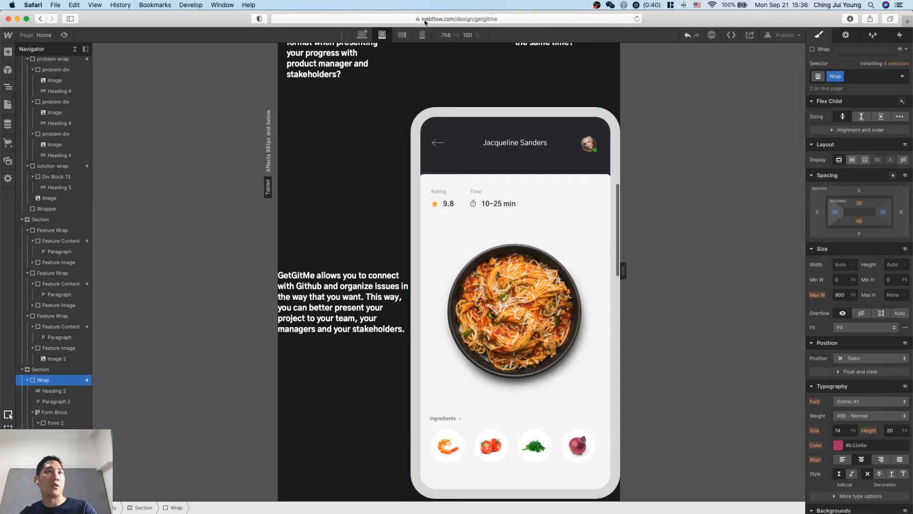
click(422, 34)
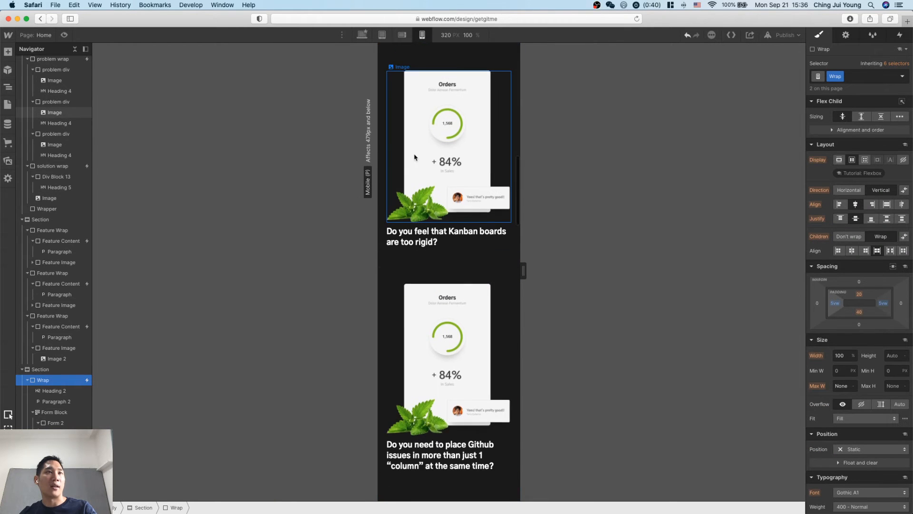
click(394, 337)
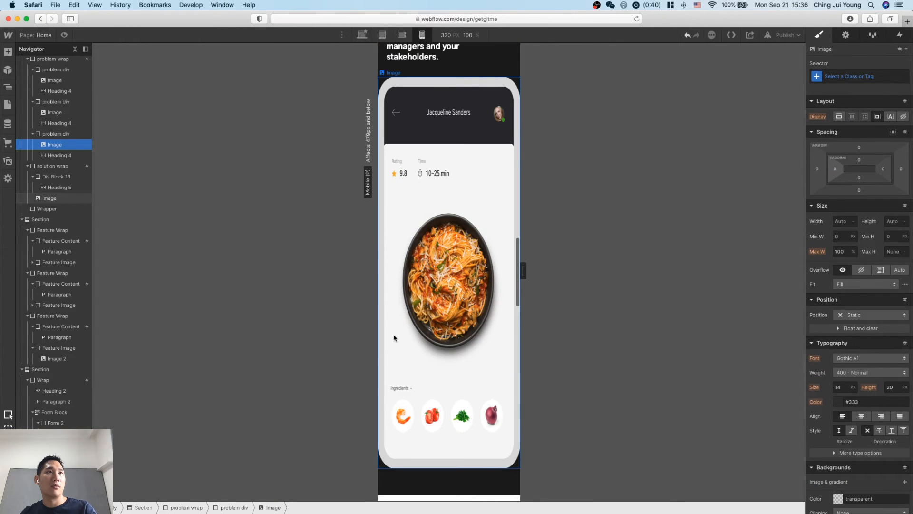
scroll(483, 261, up, 2)
scroll(508, 218, up, 4)
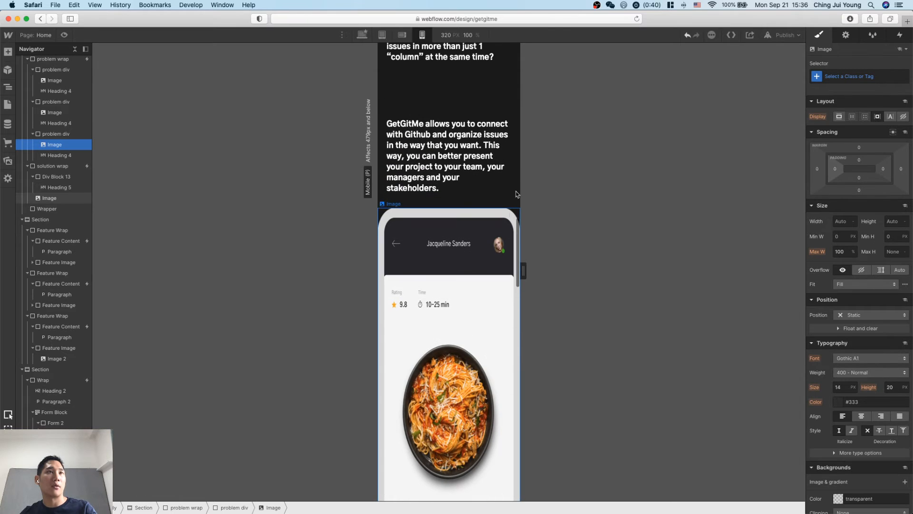
click(60, 135)
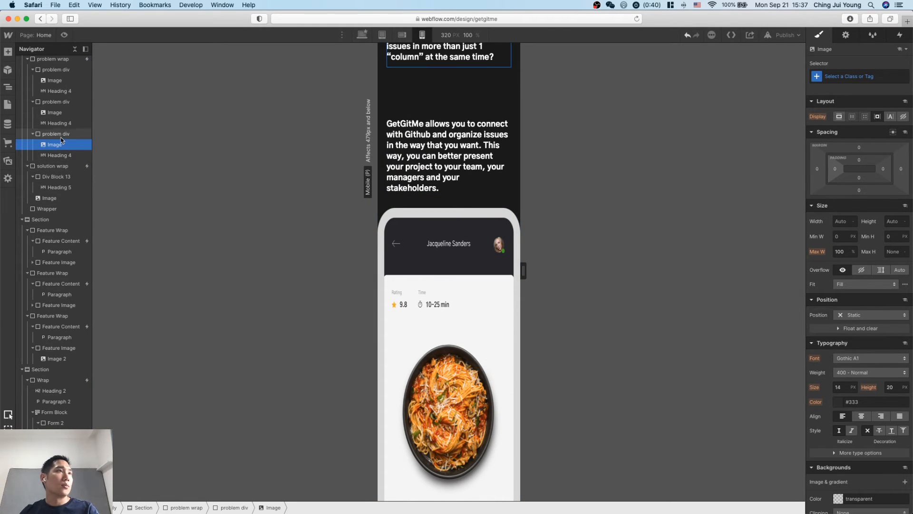
Set the bottom and top margins of Div Block 13 in the solution wrap to 20 px for mobile portrait.
click(57, 178)
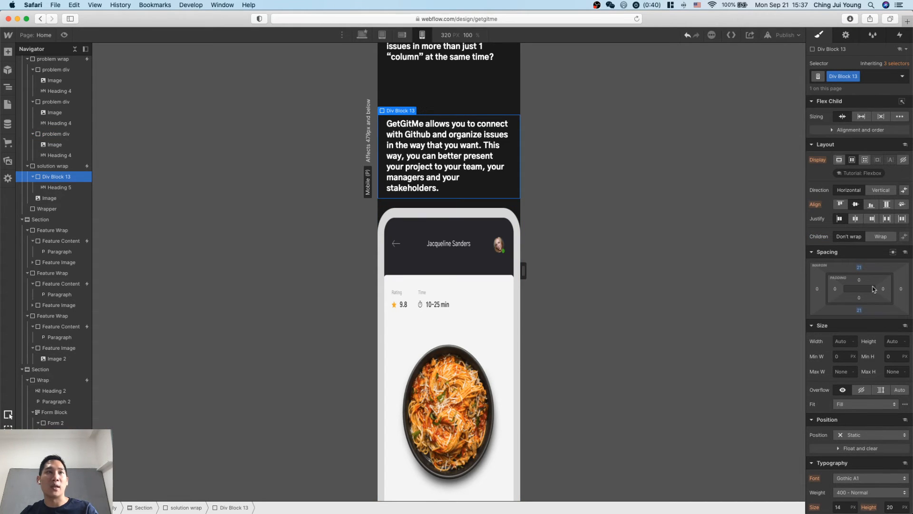
click(860, 311)
text(20)
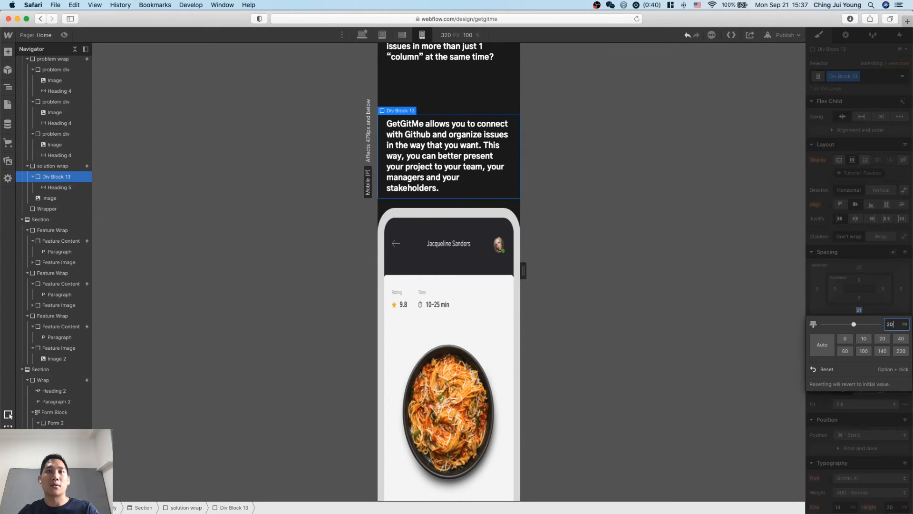
key(Return)
click(876, 276)
text(20)
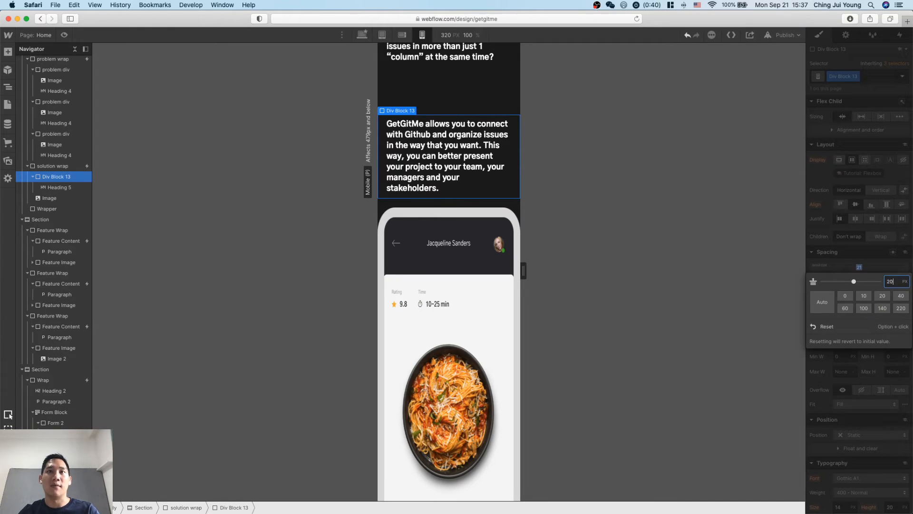
key(Return)
Reset the left and right padding of the solution text's Heading 5 in mobile portrait.
click(59, 188)
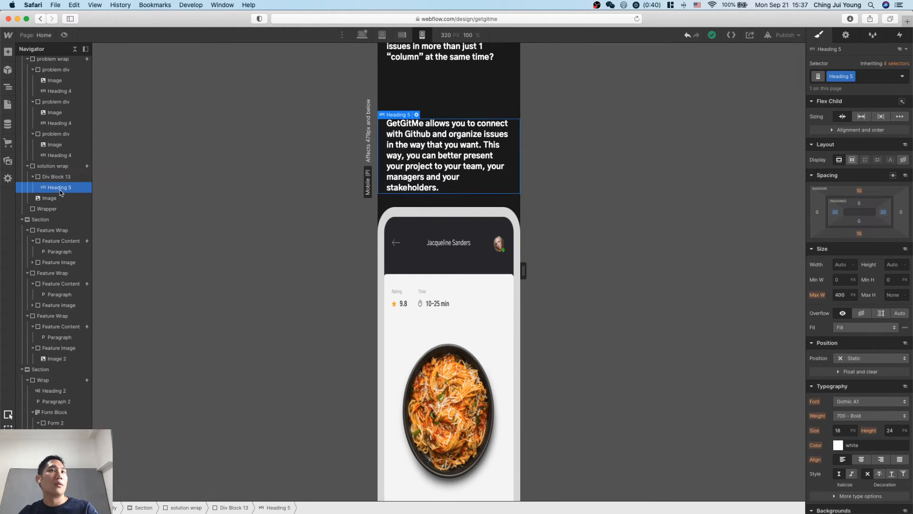
alt+click(834, 211)
alt+click(876, 224)
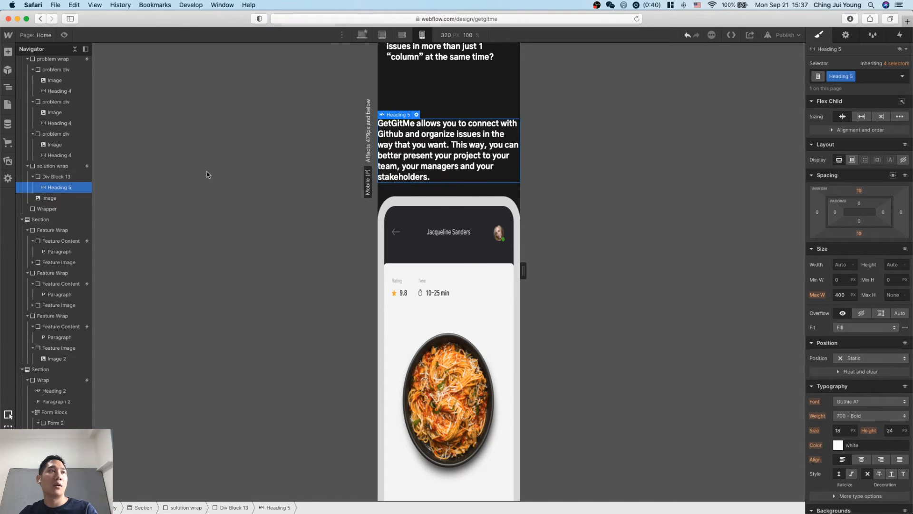
Give the solution wrap 20 px of left and right padding in mobile portrait.
click(41, 168)
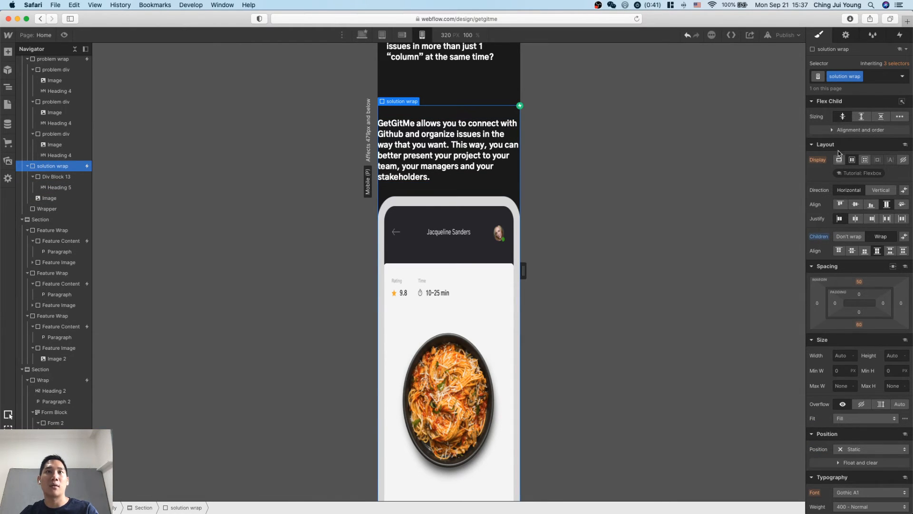
scroll(839, 293, down, 1)
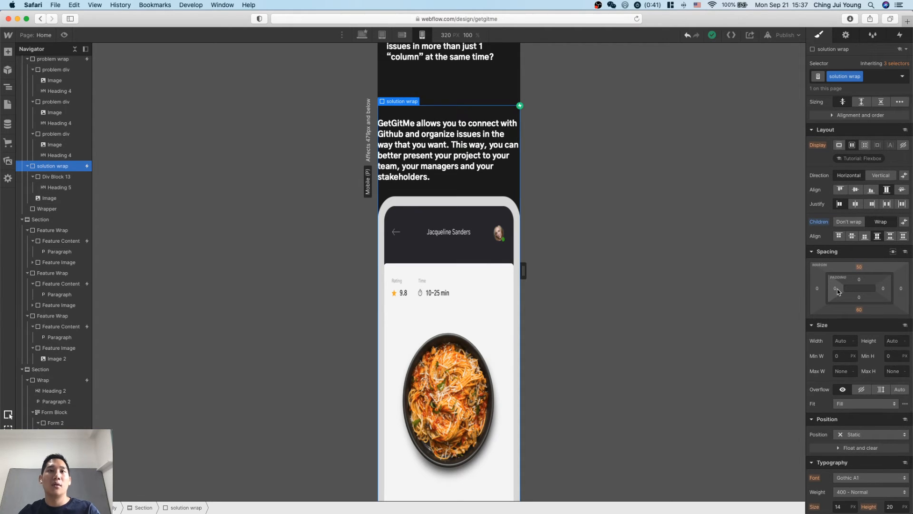
drag(838, 292, 893, 305)
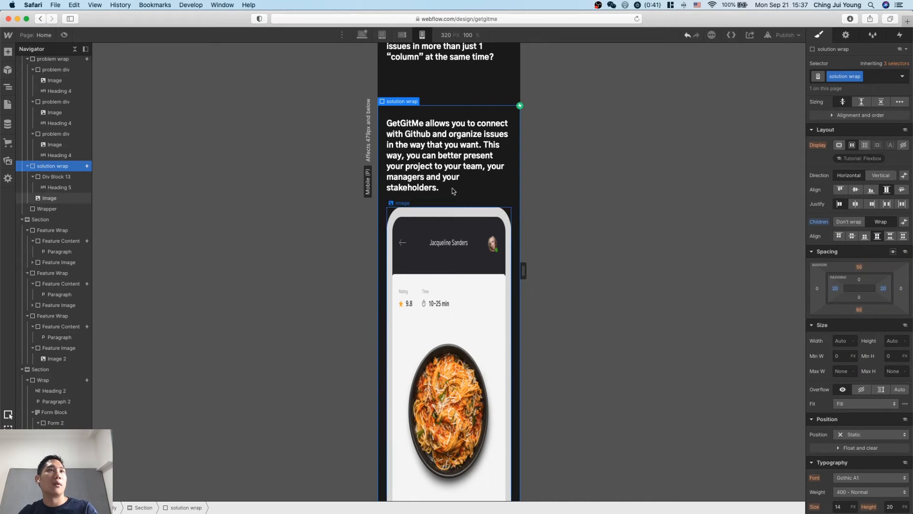
Set the solution wrap's left and right padding to 20 px at the tablet breakpoint.
click(382, 34)
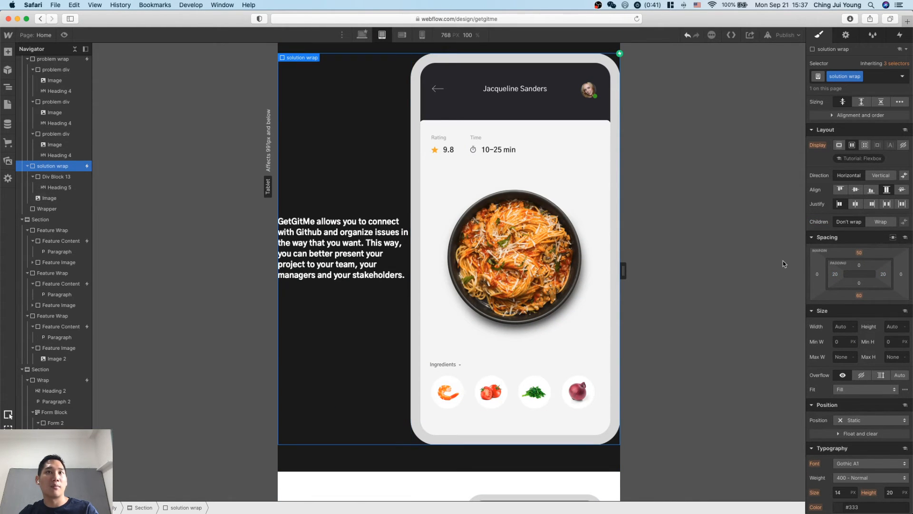
click(836, 275)
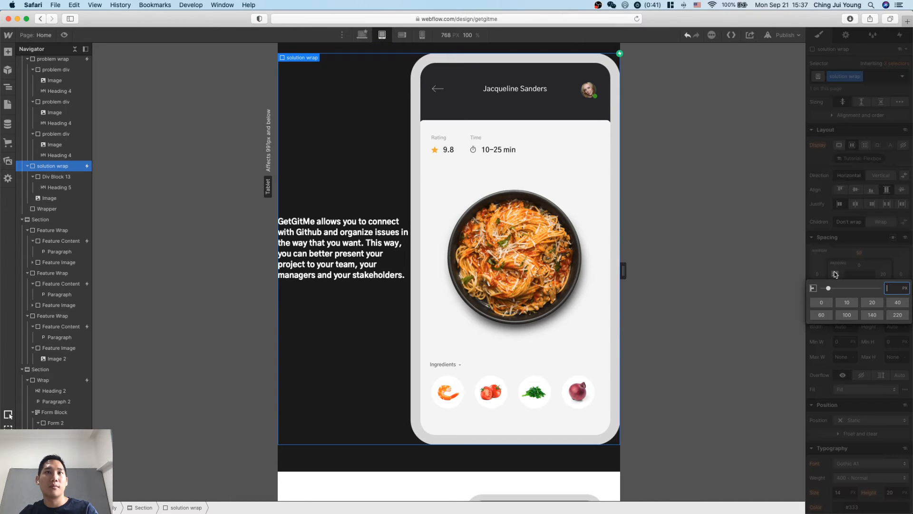
text(20)
key(Return)
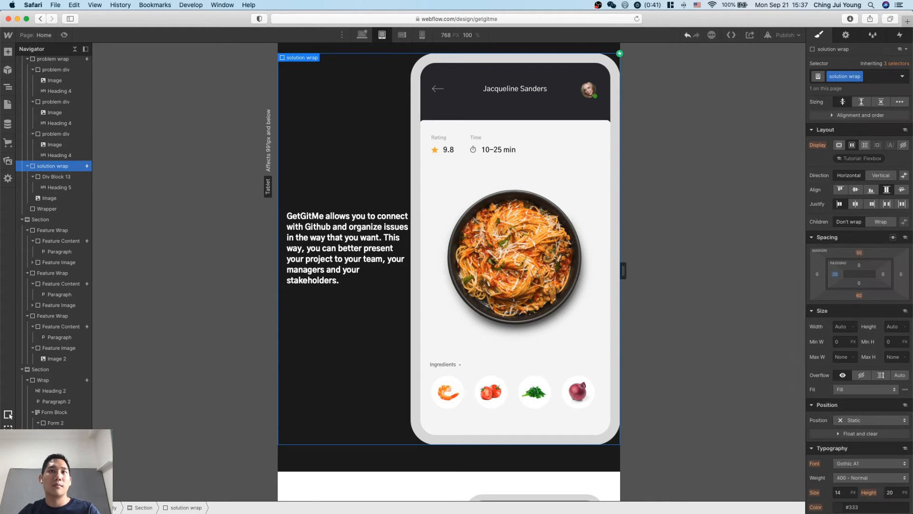
click(886, 275)
text(20)
key(Return)
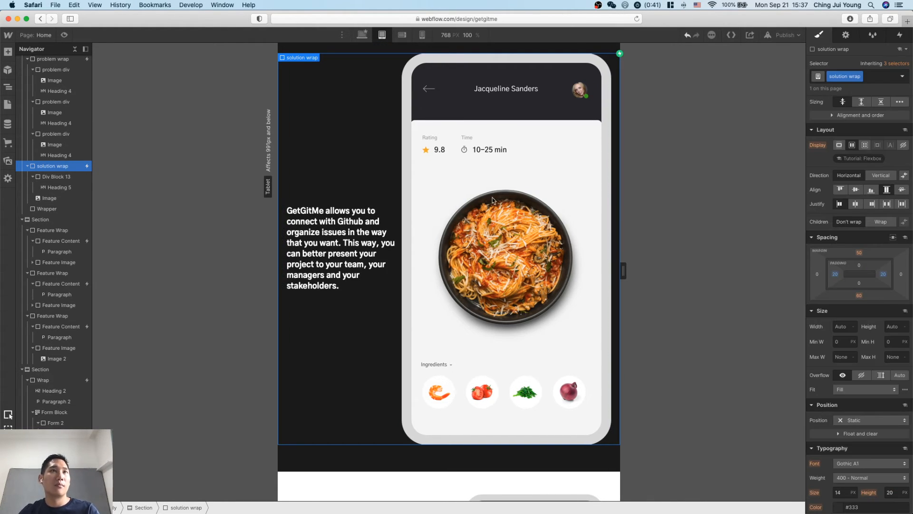
Reset the solution wrap's left and right padding overrides in mobile portrait so they inherit the tablet values.
click(422, 34)
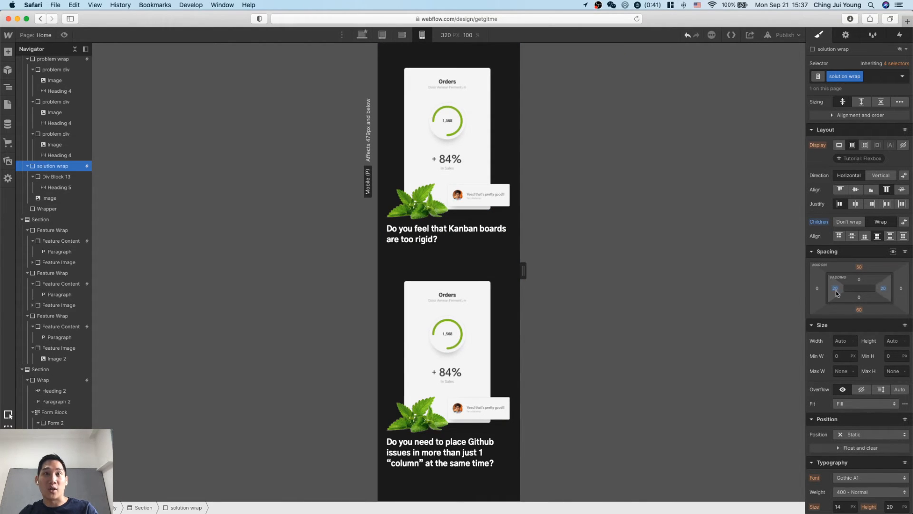
alt+click(837, 291)
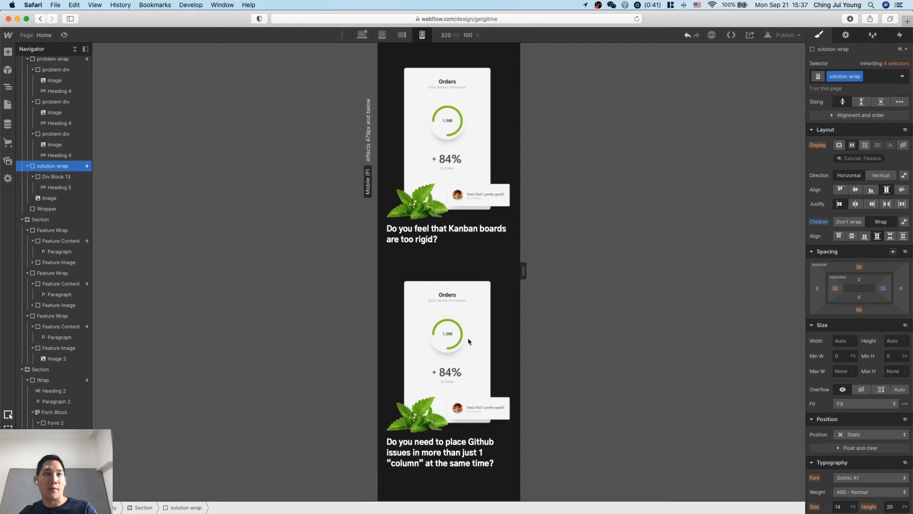
scroll(470, 342, down, 5)
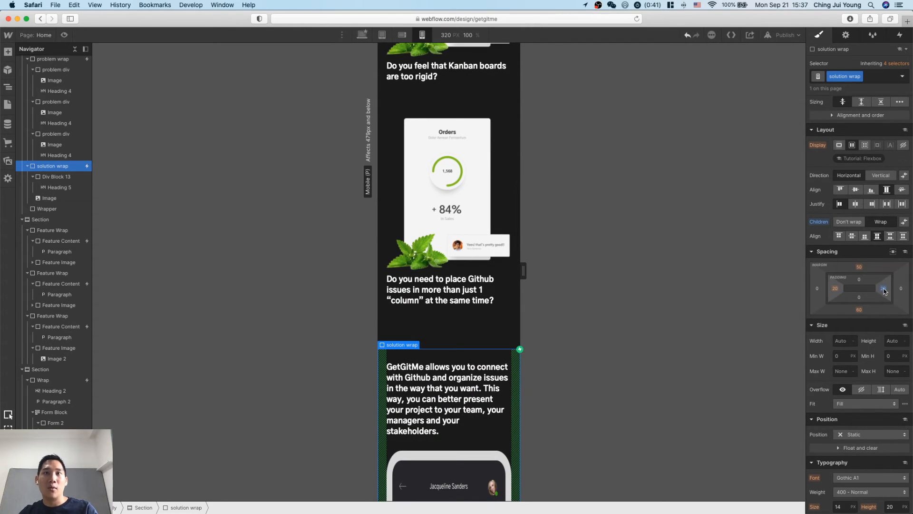
Check the solution wrap's padding at tablet and mobile portrait, and review the problem and solution sections in mobile portrait.
click(381, 36)
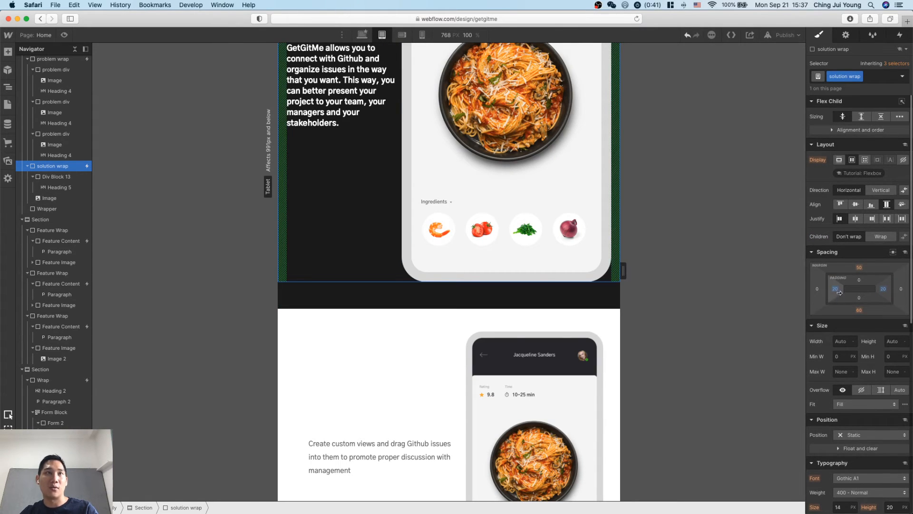
click(422, 35)
scroll(414, 333, down, 7)
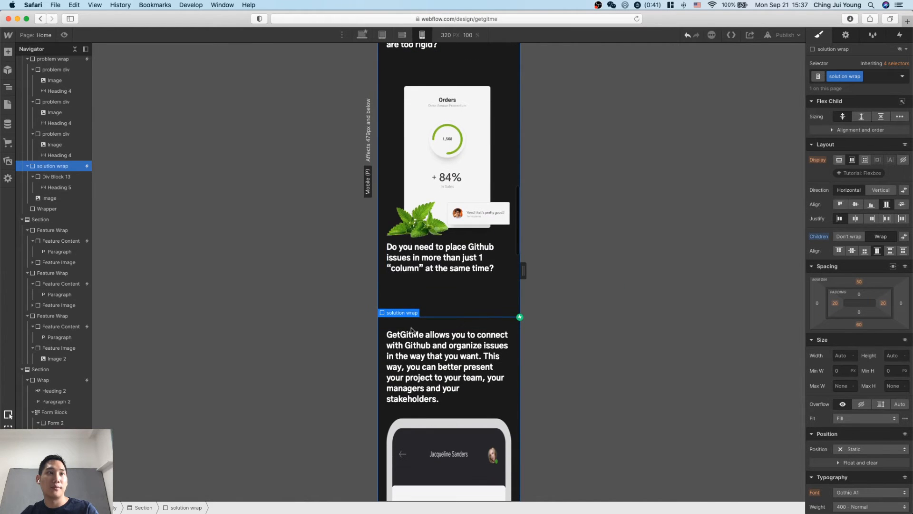
scroll(412, 371, up, 15)
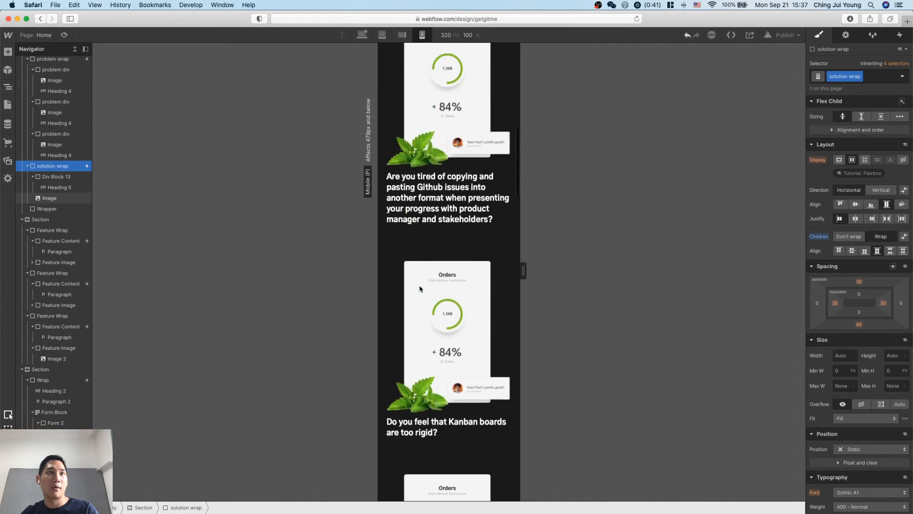
scroll(420, 287, down, 10)
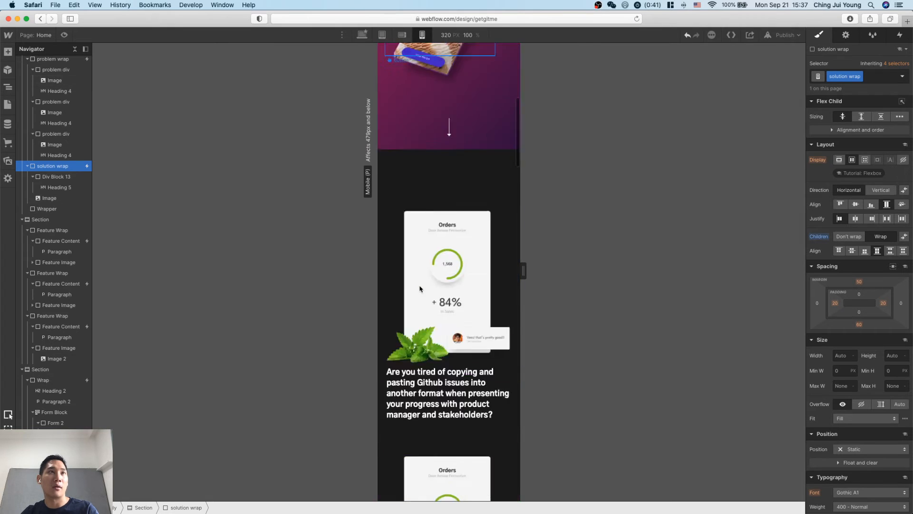
Review the tablet layout from the problem section down to the sign-up section and footer.
key(shift+2)
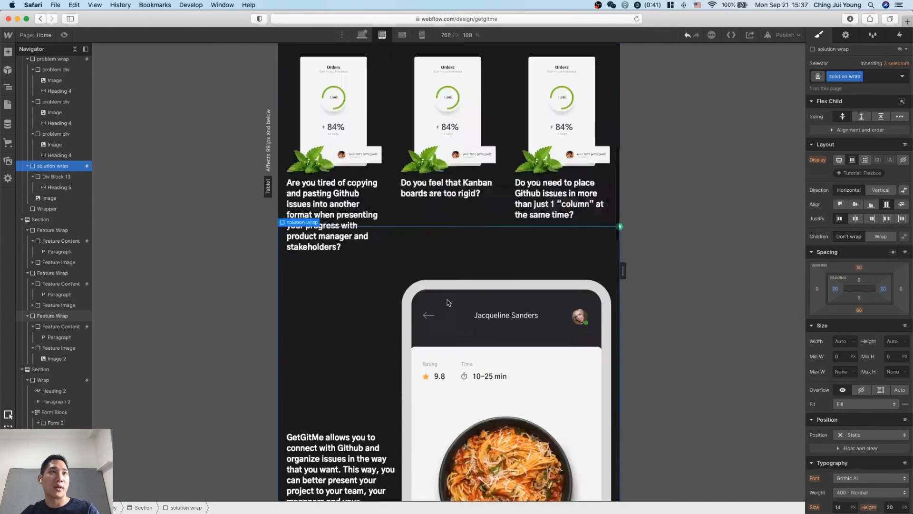
scroll(486, 174, down, 5)
scroll(488, 173, down, 4)
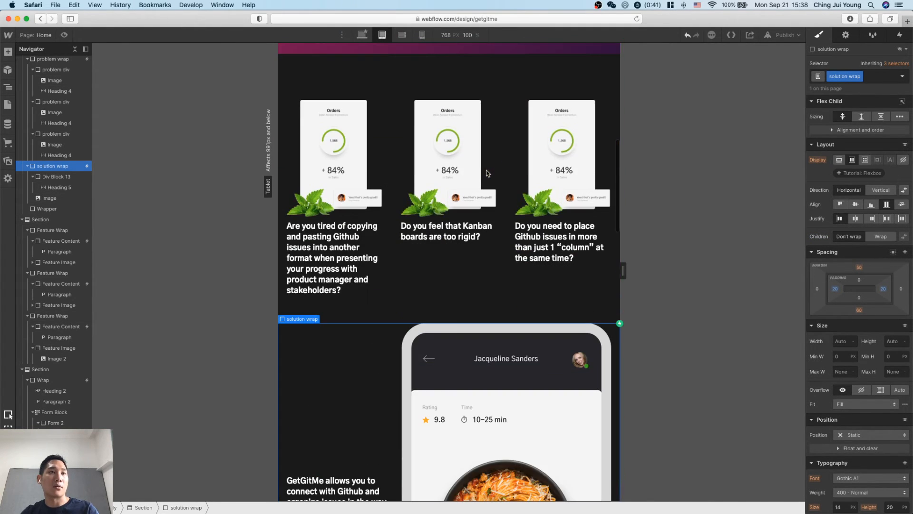
scroll(587, 270, down, 10)
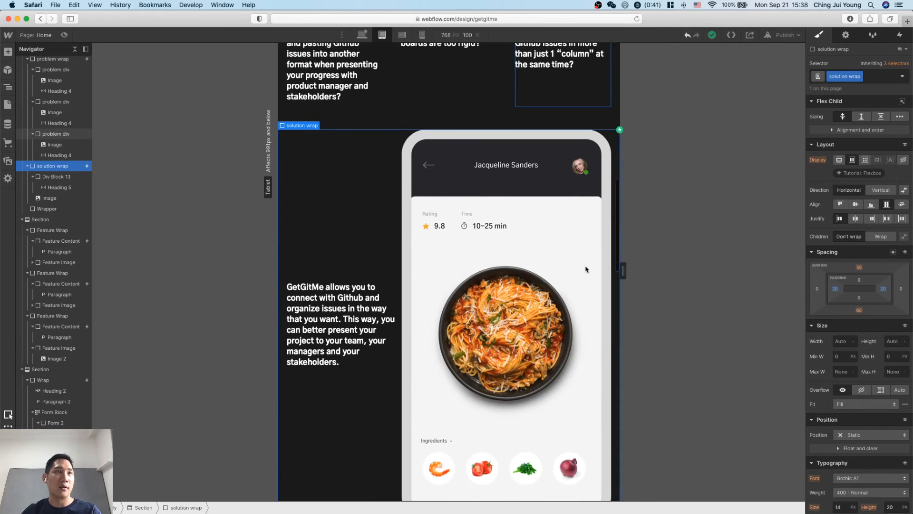
scroll(587, 269, down, 5)
scroll(587, 269, down, 5)
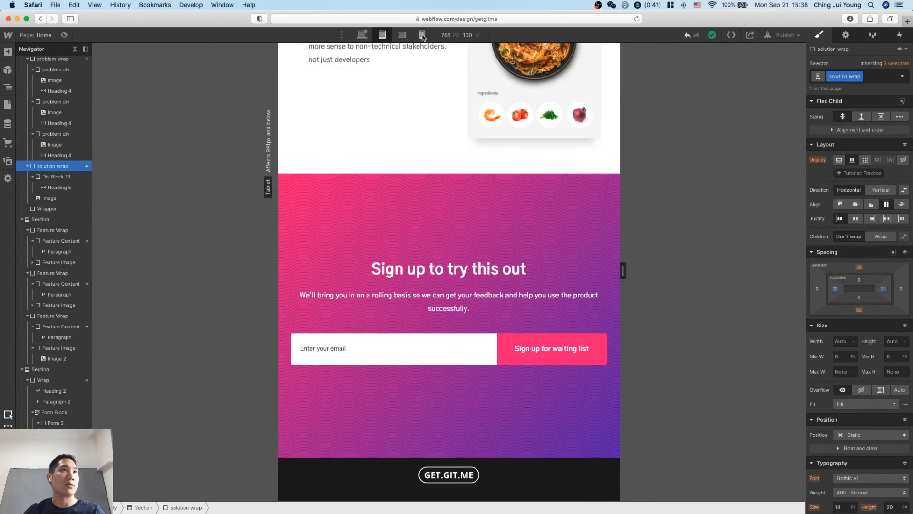
Switch to the mobile landscape breakpoint and examine the solution section's text block and phone image.
click(402, 34)
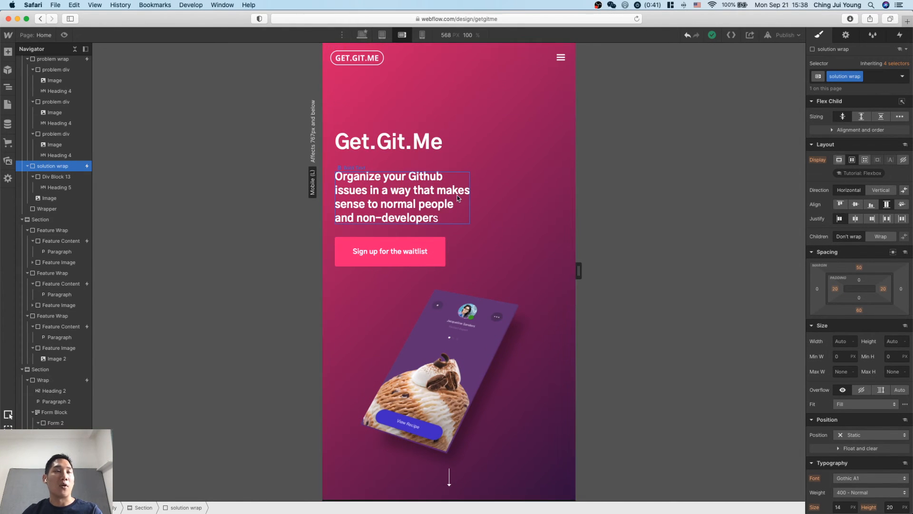
scroll(459, 198, down, 10)
scroll(458, 198, down, 4)
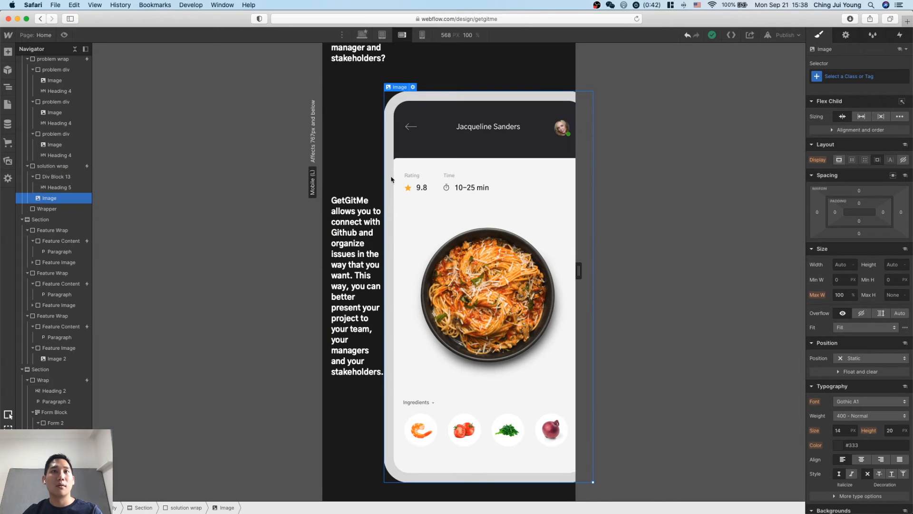
click(350, 158)
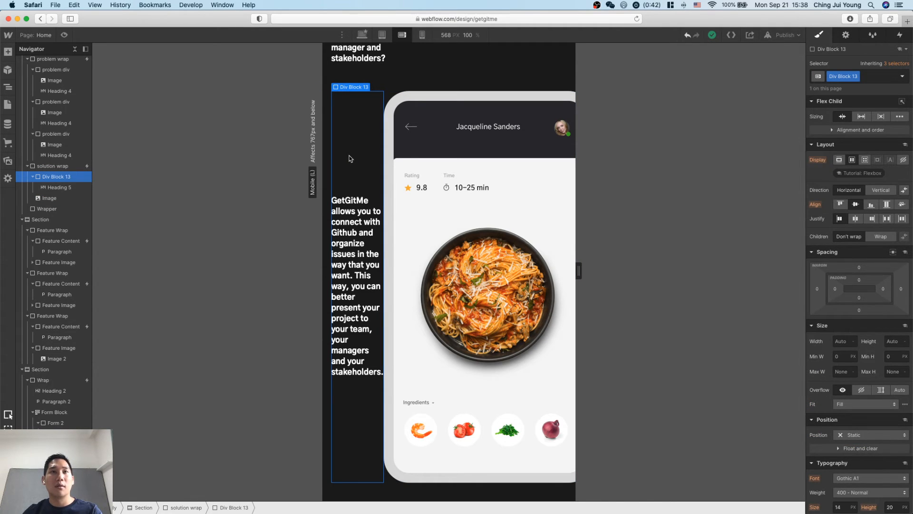
click(402, 140)
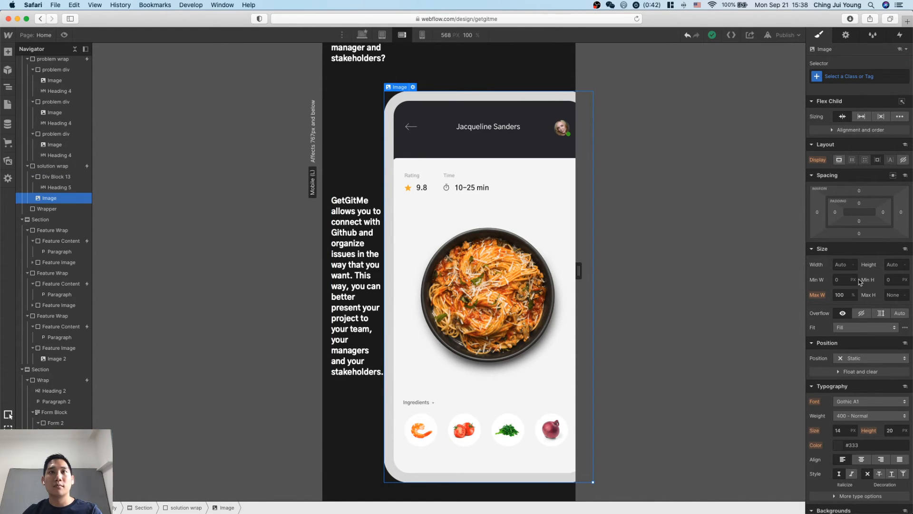
Try an 84 px left margin and automatic side margins on the solution image in mobile landscape.
drag(821, 214, 780, 216)
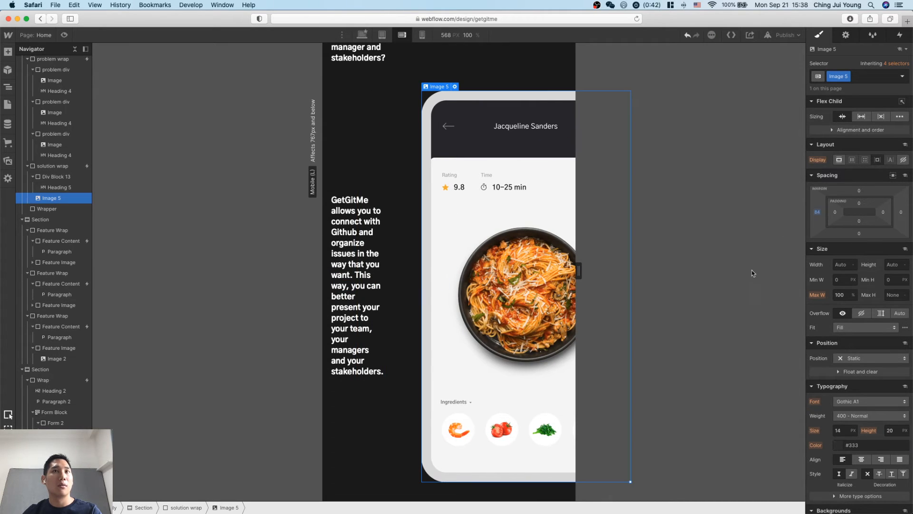
click(893, 176)
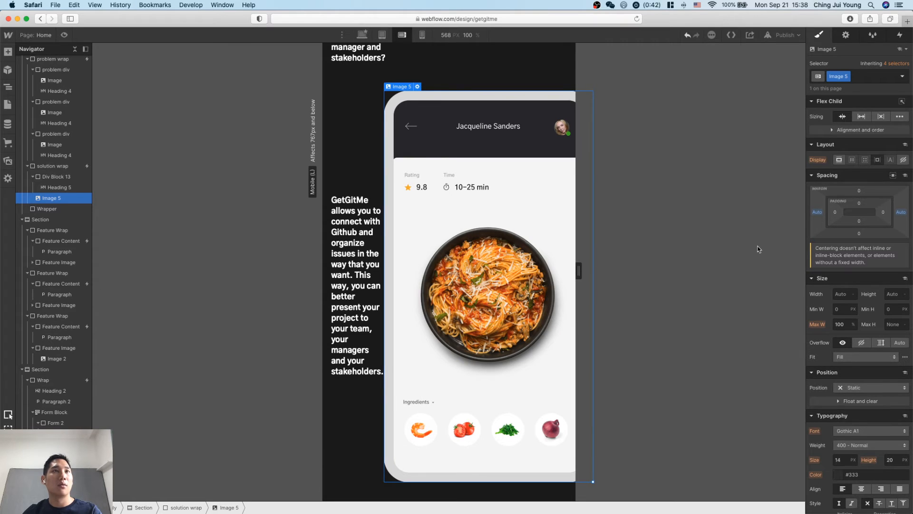
click(894, 176)
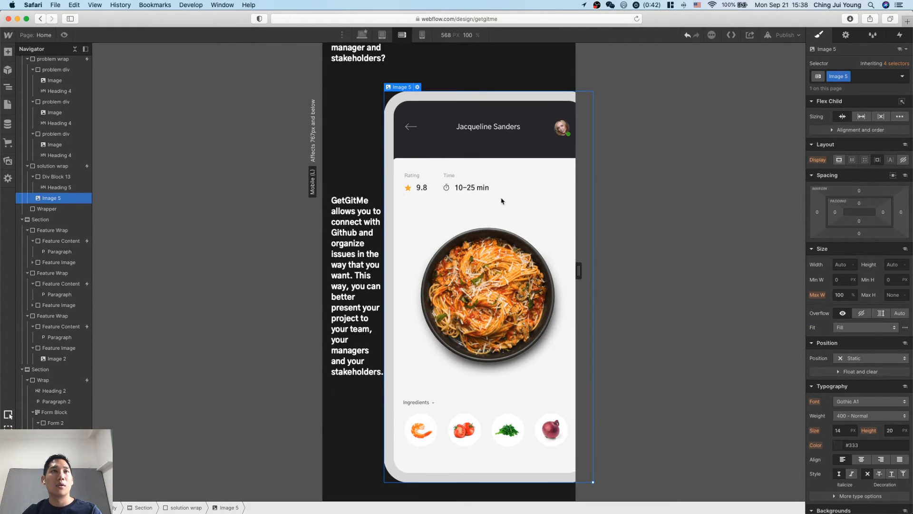
Set the solution wrap's children to wrap in mobile landscape and give its text block, Div Block 13, a width of 100%.
click(356, 130)
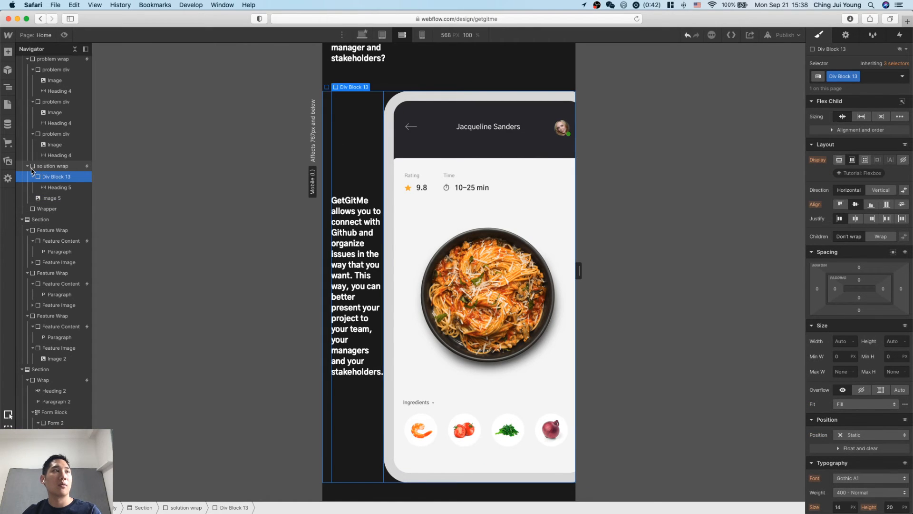
click(880, 236)
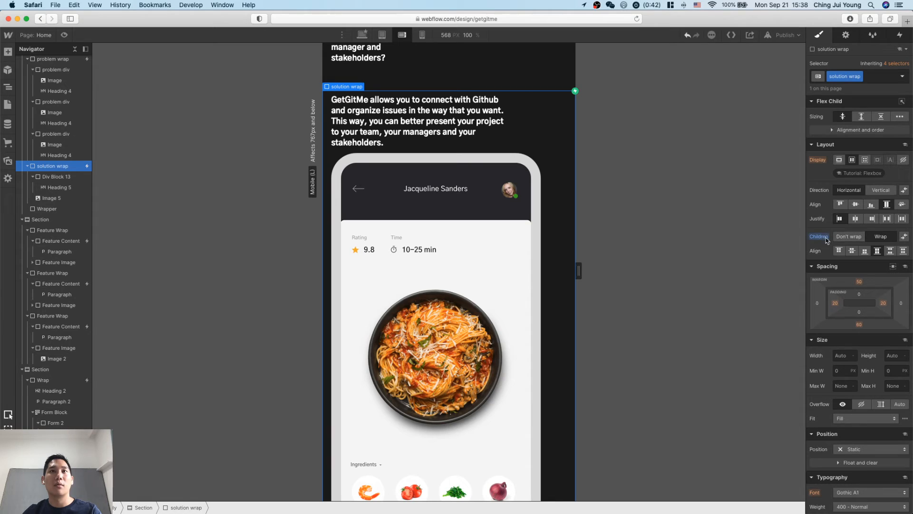
click(61, 176)
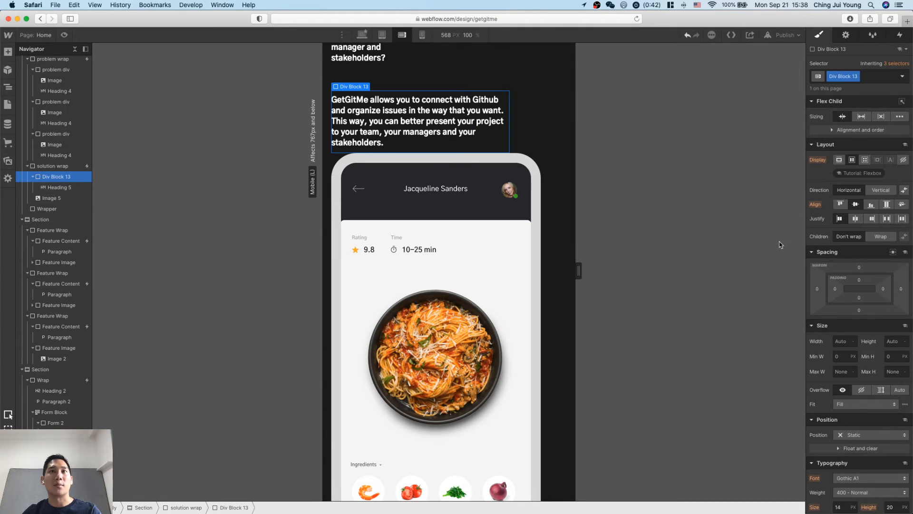
scroll(888, 366, down, 3)
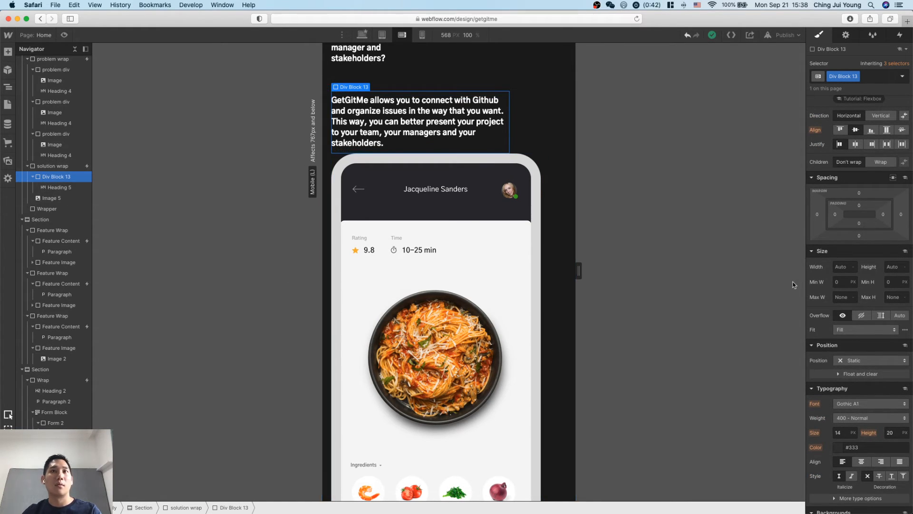
click(842, 266)
text(100%)
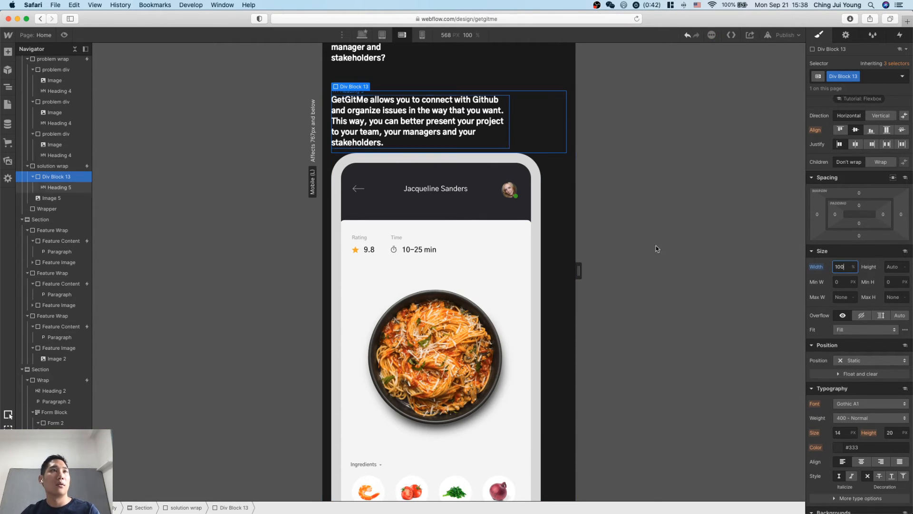
click(862, 463)
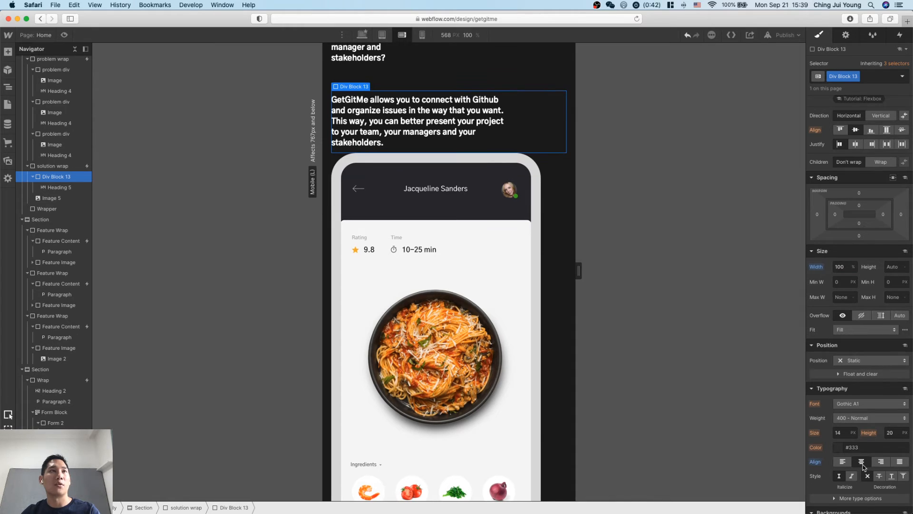
key(super+z)
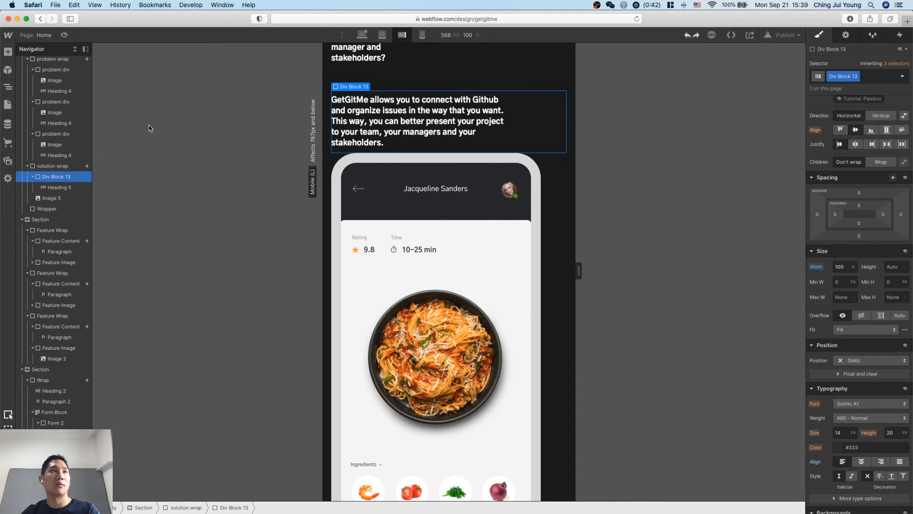
Give the solution heading, Heading 5, a width of 100% and center its text in mobile landscape.
click(42, 189)
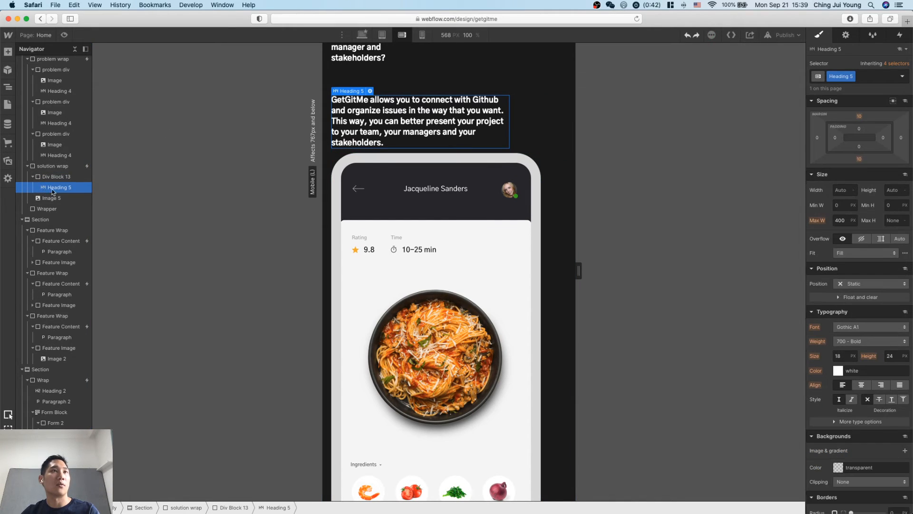
click(848, 191)
text(100%)
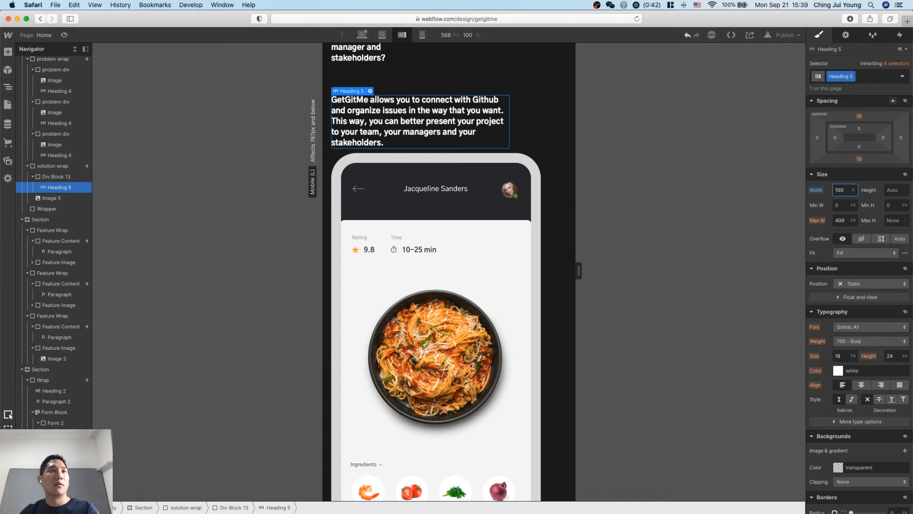
click(861, 385)
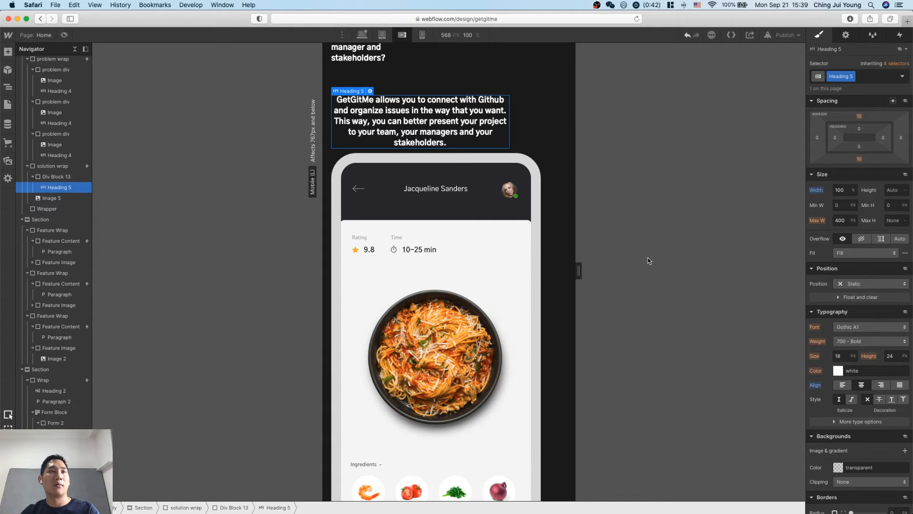
Set the maximum width of the solution heading to None in mobile landscape.
click(52, 177)
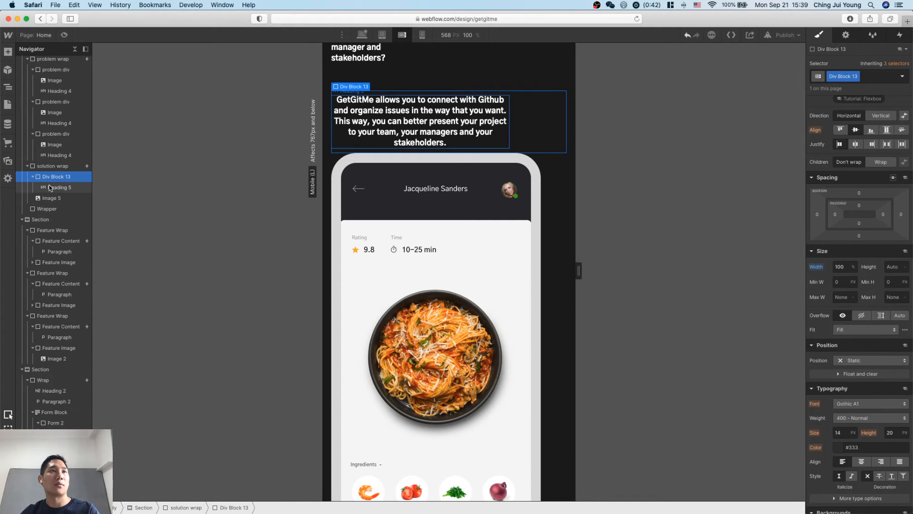
click(50, 188)
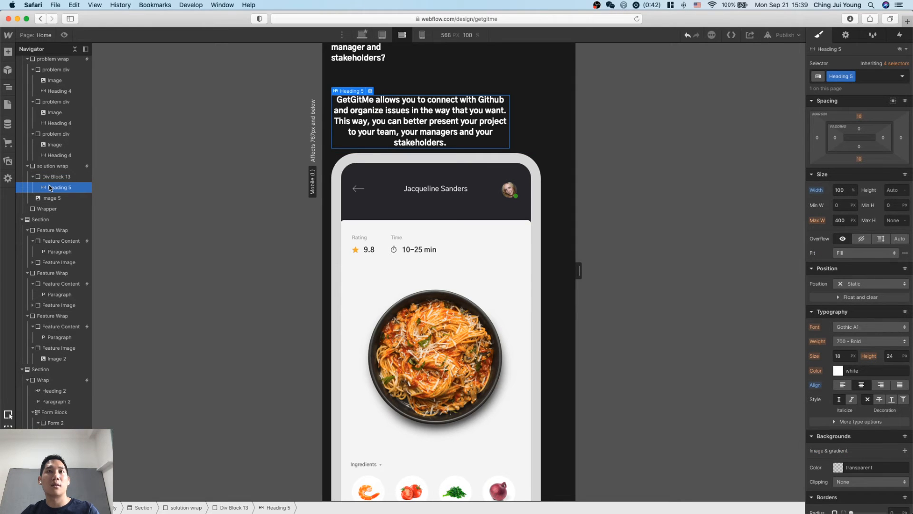
click(849, 216)
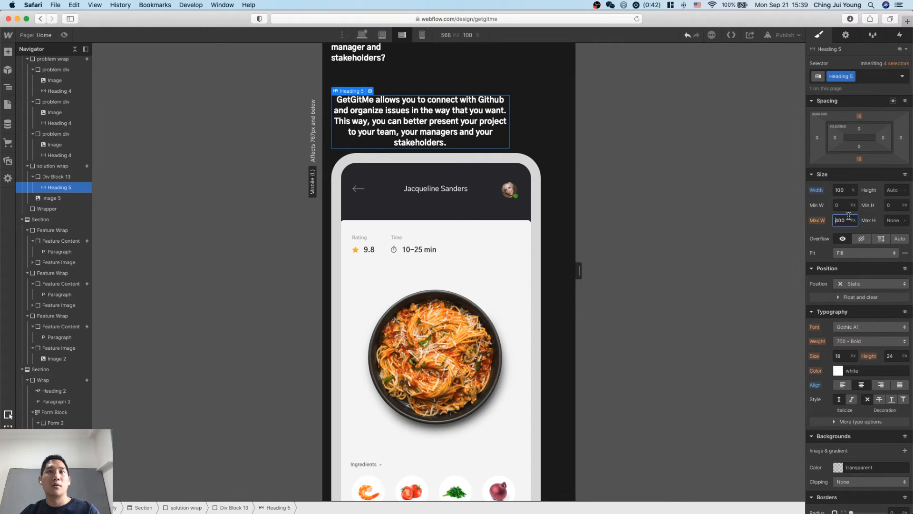
double_click(849, 216)
key(BackSpace)
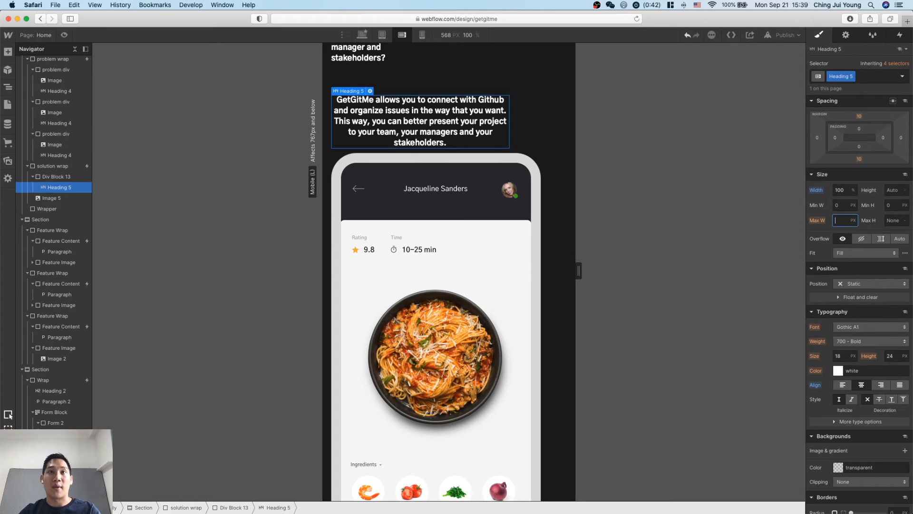
key(Return)
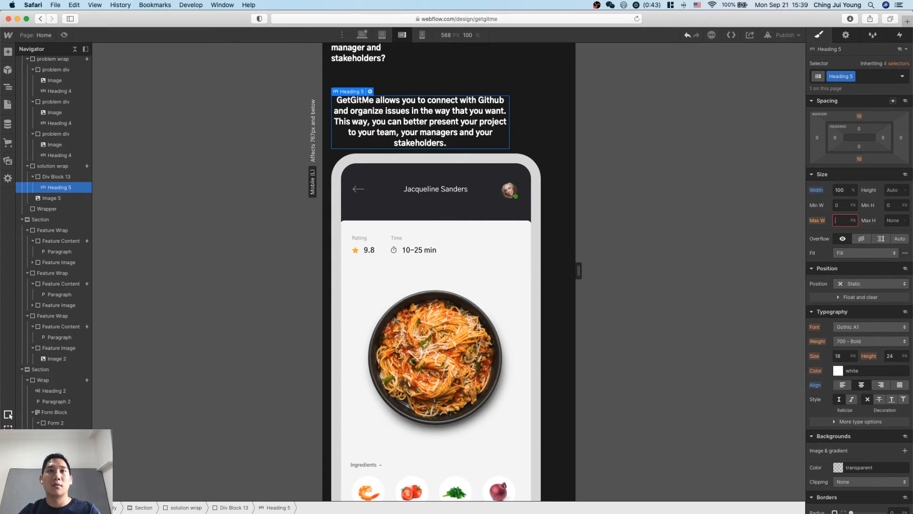
click(820, 220)
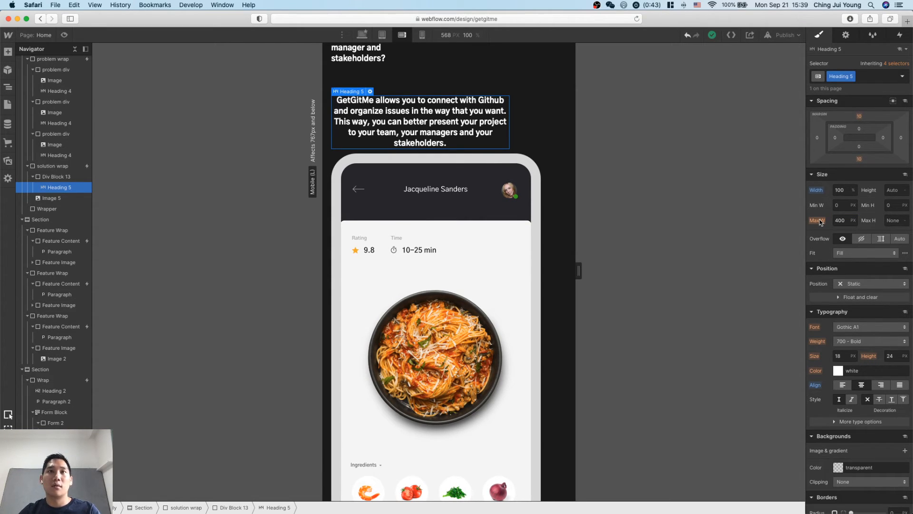
click(854, 221)
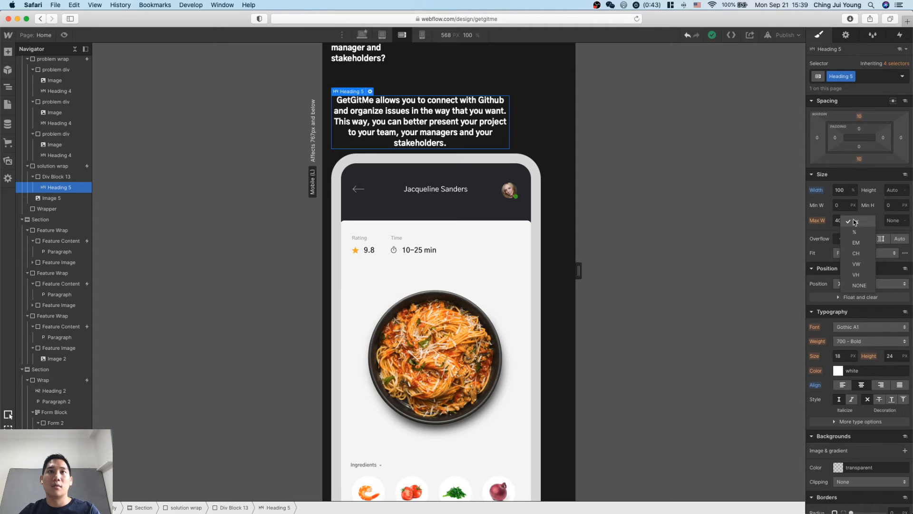
click(859, 285)
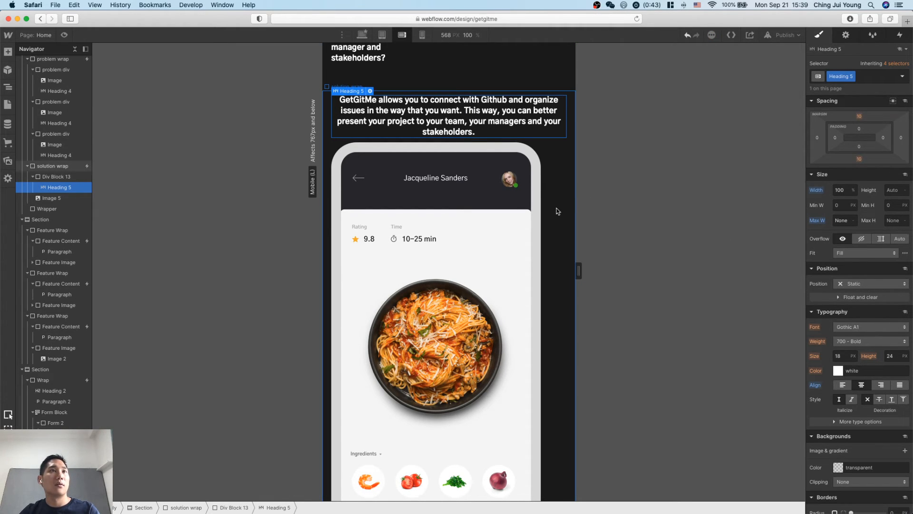
Set the maximum width of the solution wrap's phone image to None in mobile landscape.
click(544, 211)
click(526, 213)
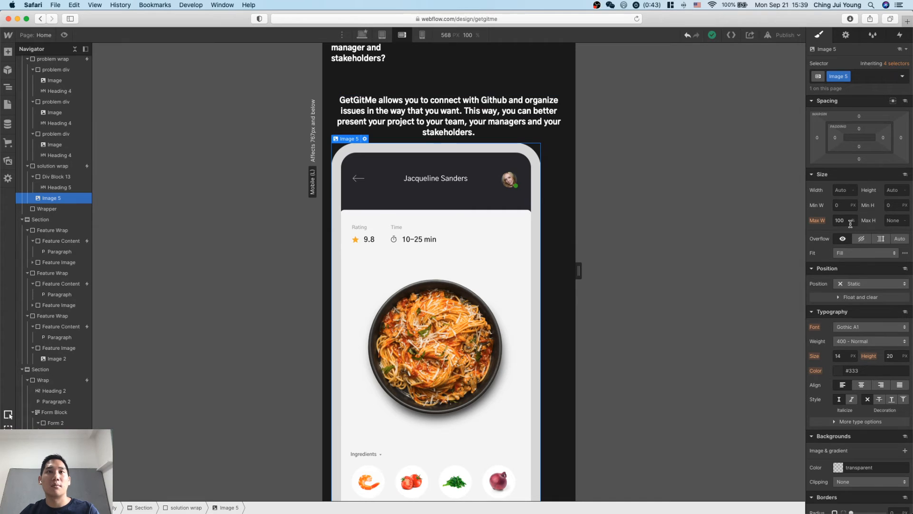
scroll(849, 220, down, 1)
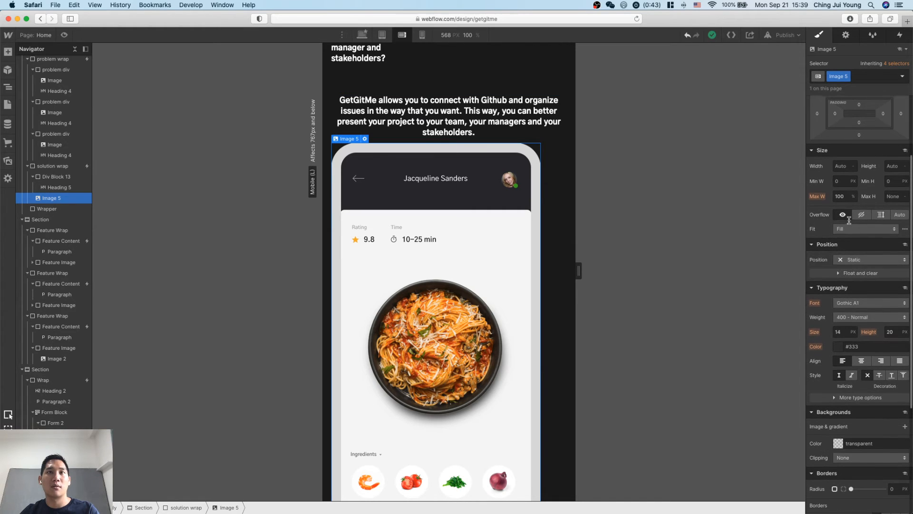
click(855, 196)
click(856, 251)
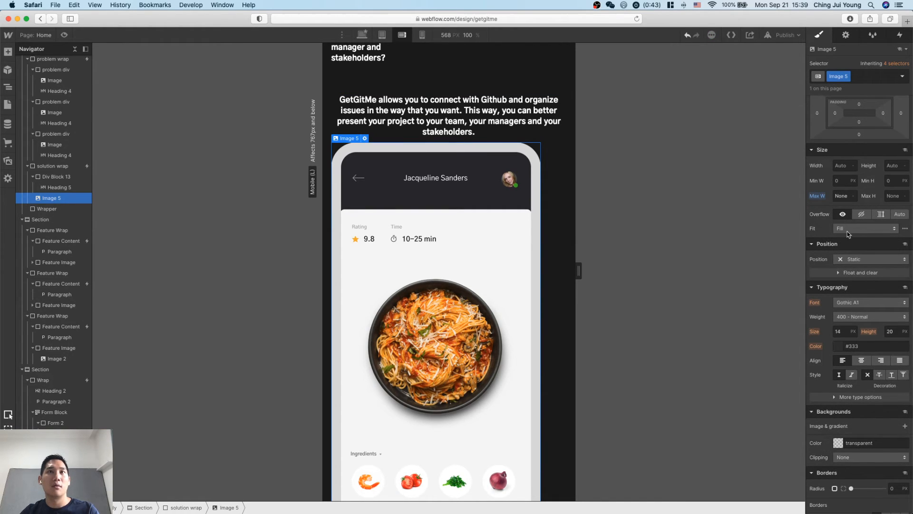
Try a minimum width of 100% on the solution wrap's phone image in mobile landscape.
click(845, 181)
text(100%)
key(Return)
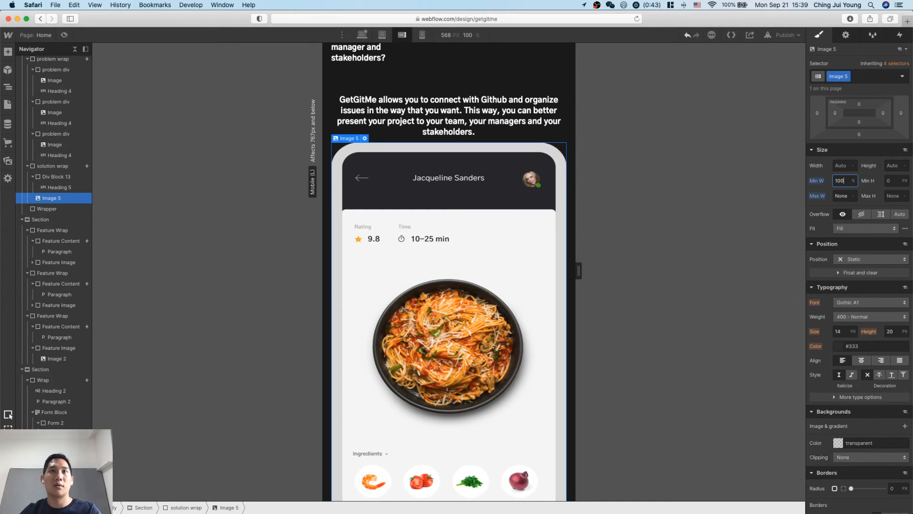
scroll(505, 321, down, 5)
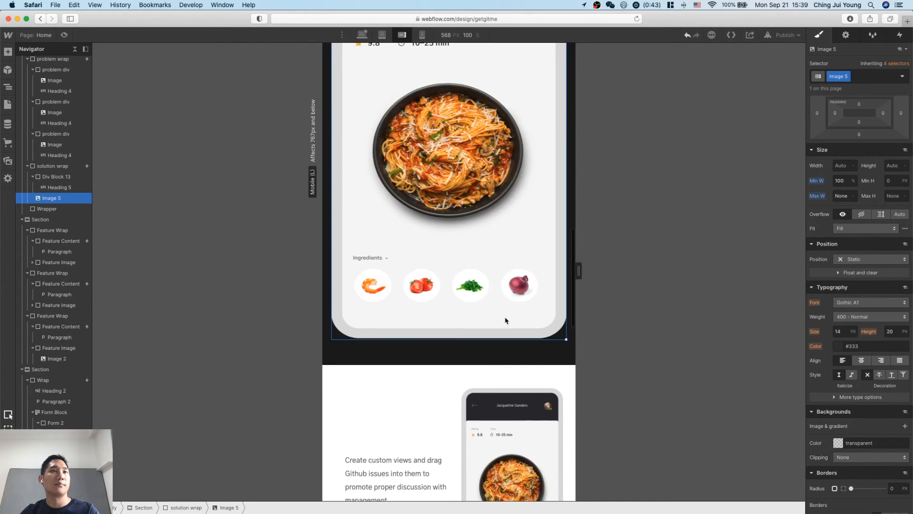
alt+click(823, 184)
Clear the minimum width of the solution wrap's phone image and set its width to 100% in mobile landscape.
click(842, 167)
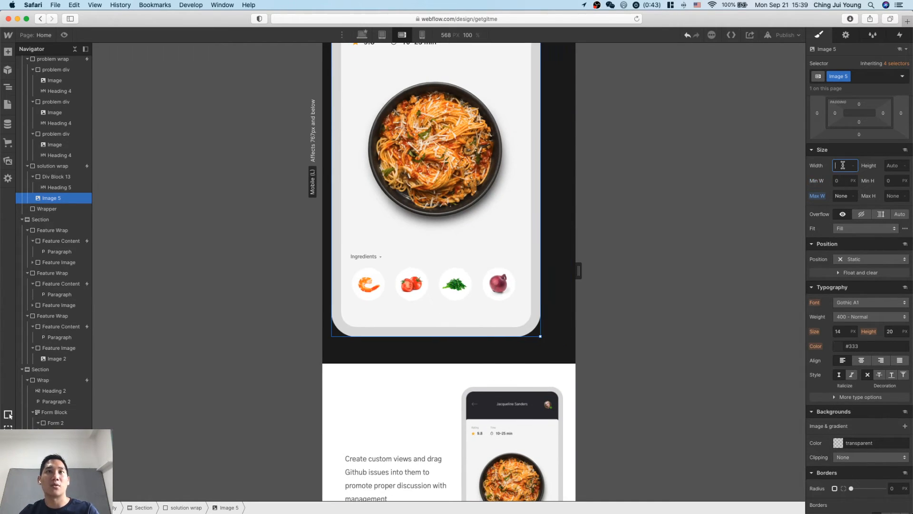
text(100%)
key(Return)
scroll(429, 238, up, 8)
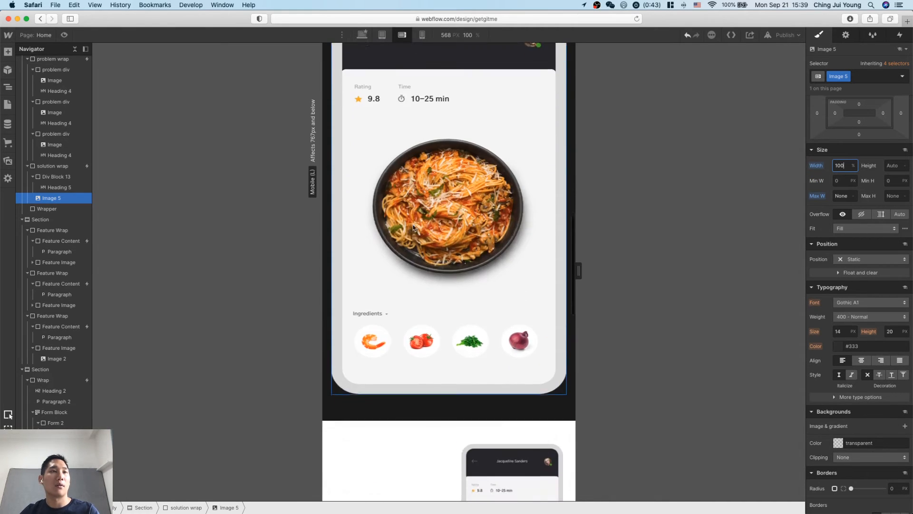
scroll(469, 299, up, 5)
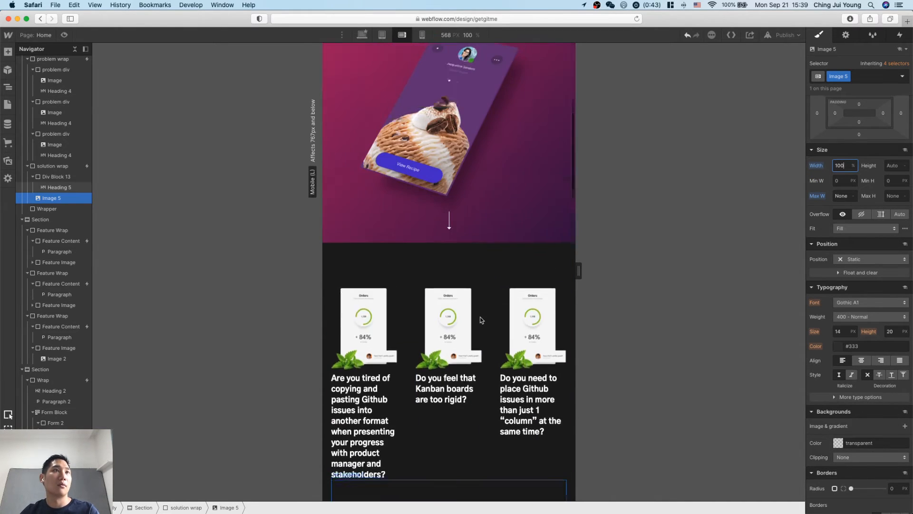
Review the page sections in mobile landscape, mobile portrait and desktop views to check the layout at each breakpoint.
click(466, 393)
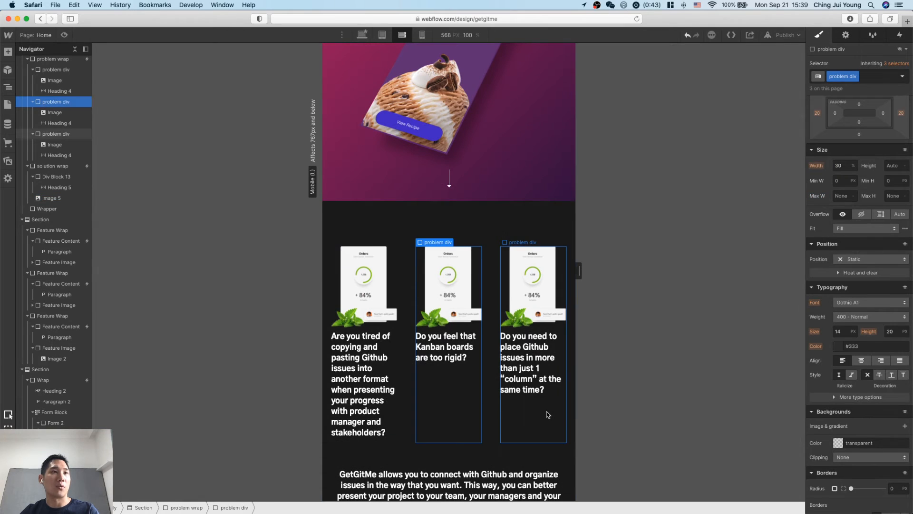
click(548, 415)
scroll(547, 414, up, 8)
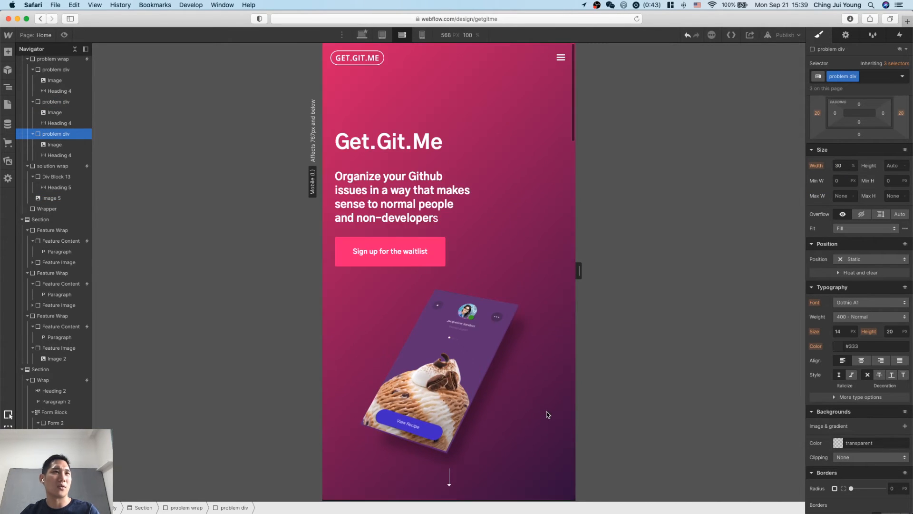
scroll(547, 414, down, 20)
scroll(547, 414, down, 5)
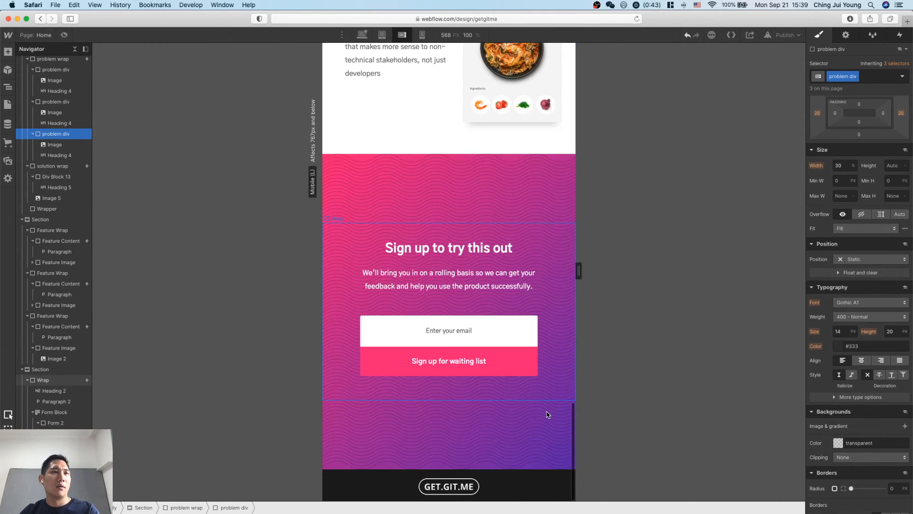
click(422, 34)
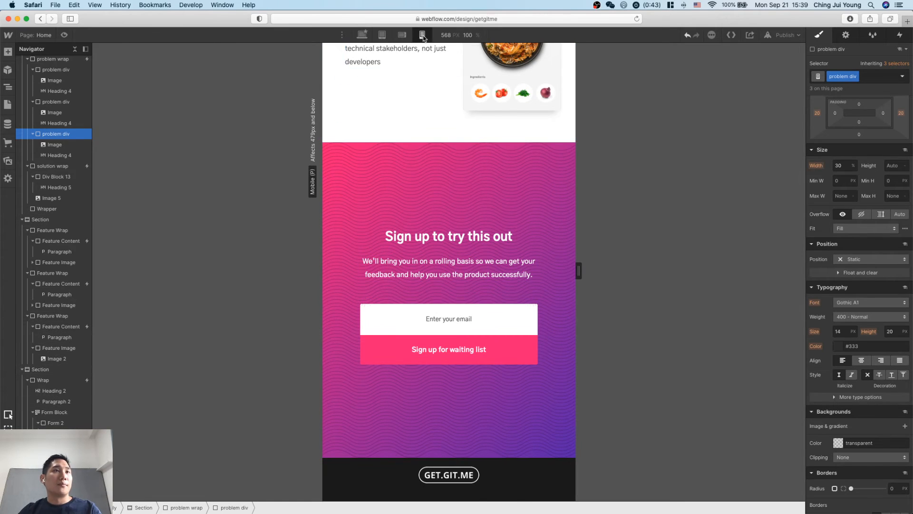
scroll(497, 252, down, 12)
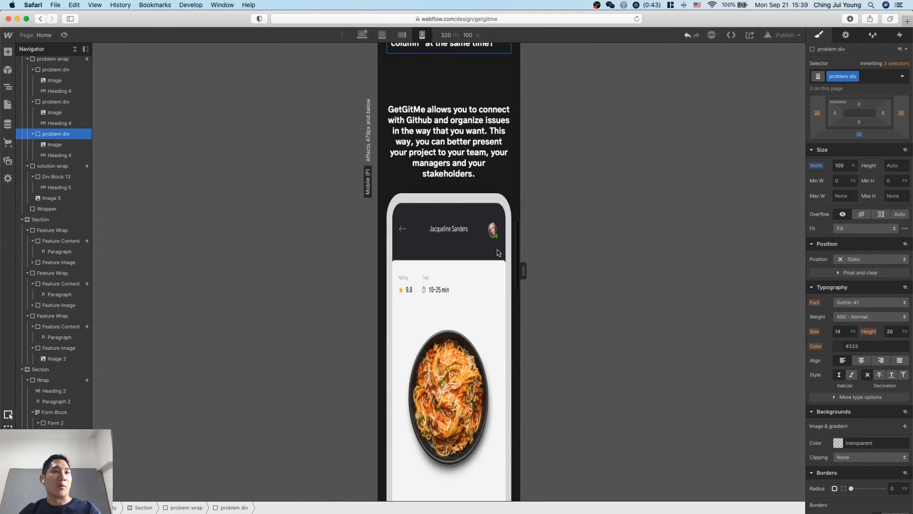
scroll(497, 252, up, 13)
scroll(499, 253, up, 15)
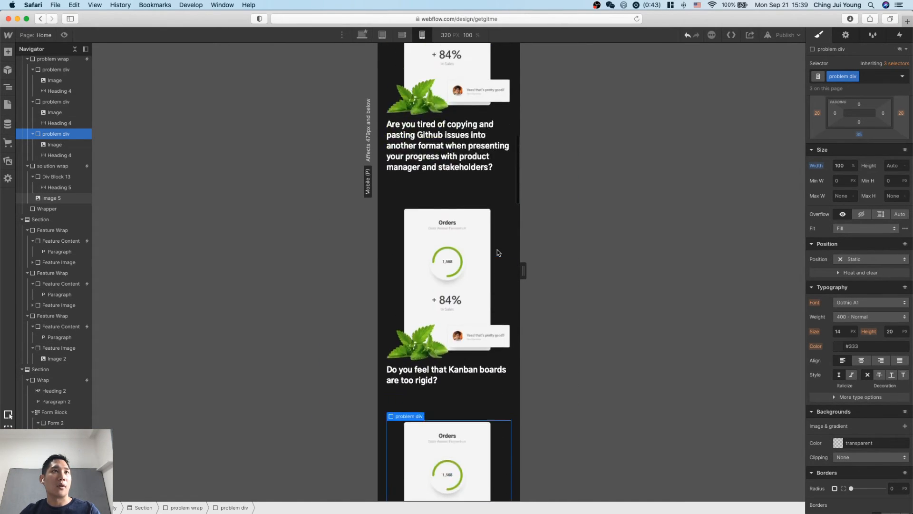
click(362, 35)
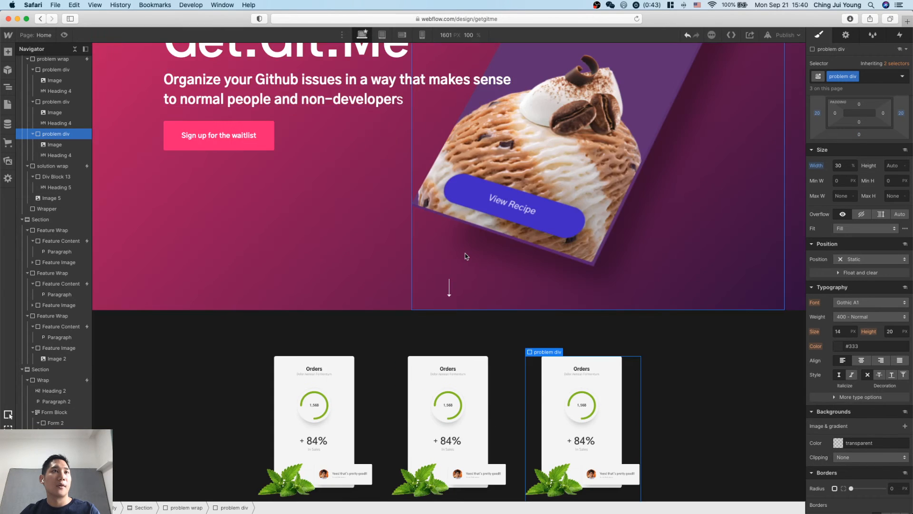
scroll(466, 256, down, 15)
scroll(465, 256, down, 5)
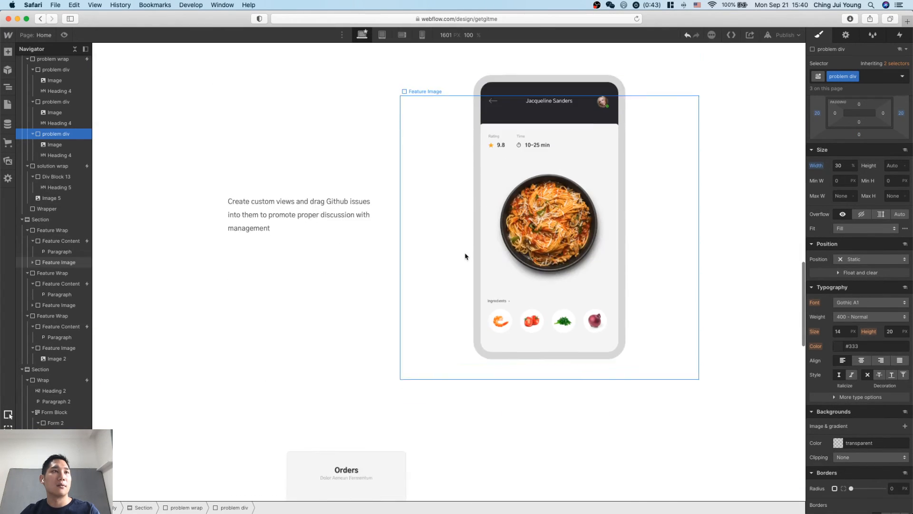
key(ctrl+Up)
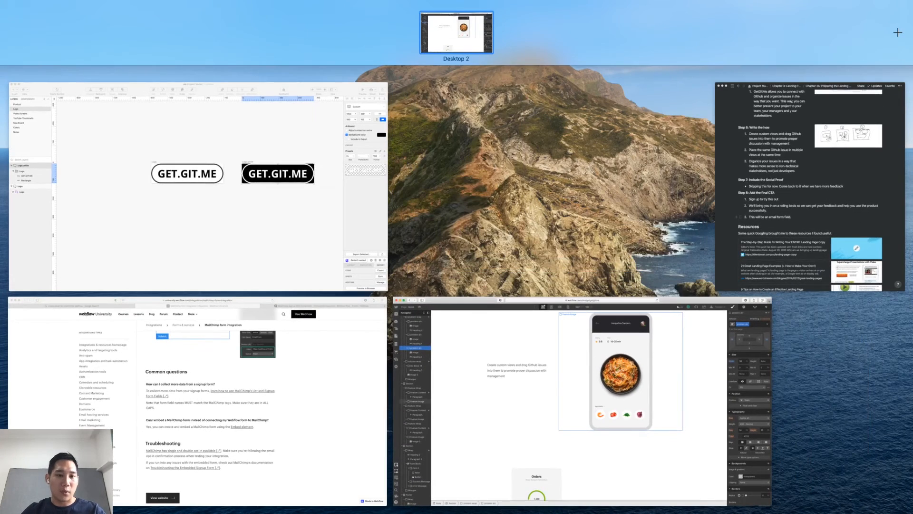
key(ctrl+Up)
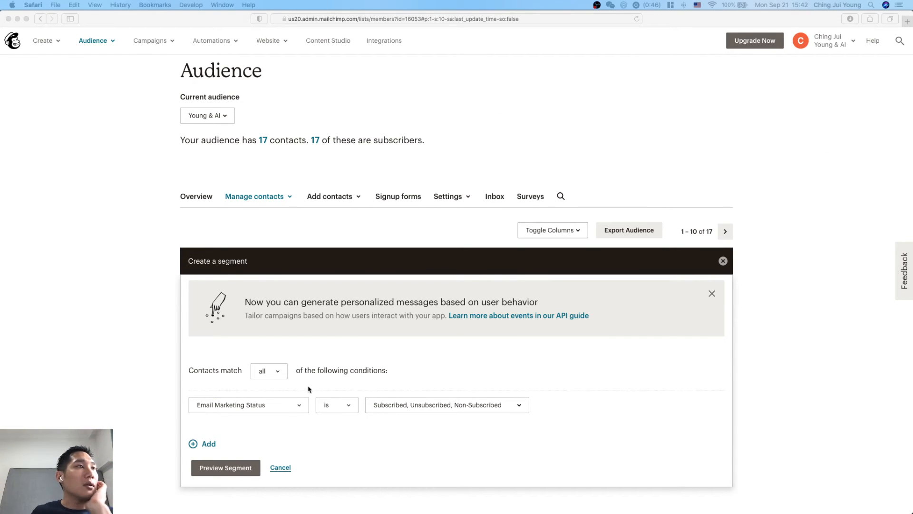
click(281, 409)
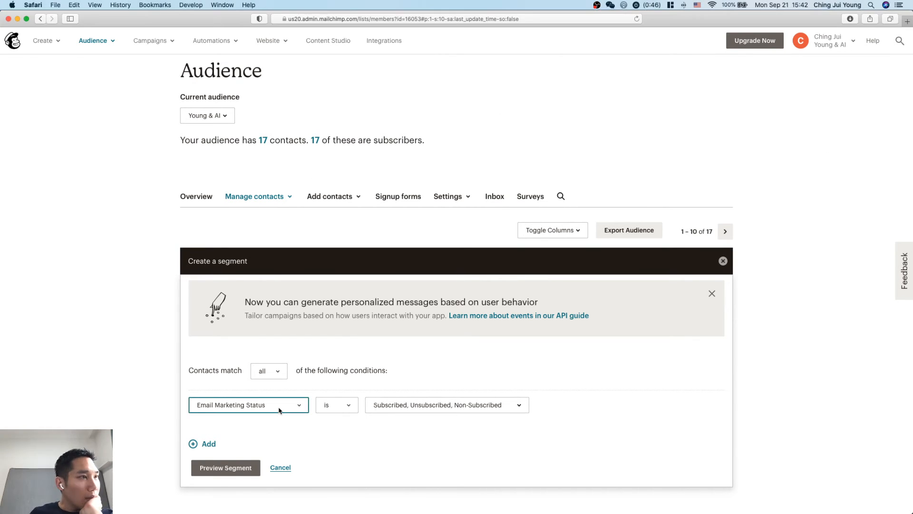
click(271, 371)
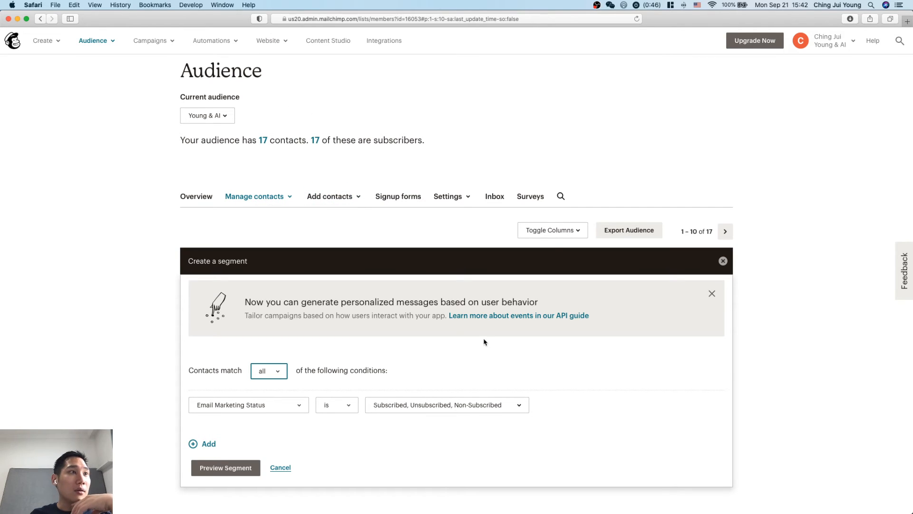
click(206, 200)
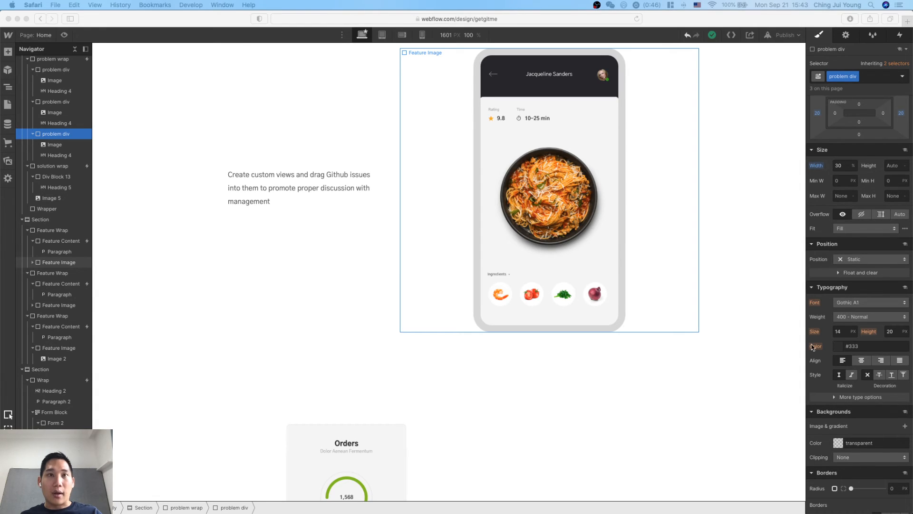
Switch to Webflow University's MailChimp form integration guide and read the prerequisites and the section on grabbing the action URL.
key(ctrl+Up)
click(367, 401)
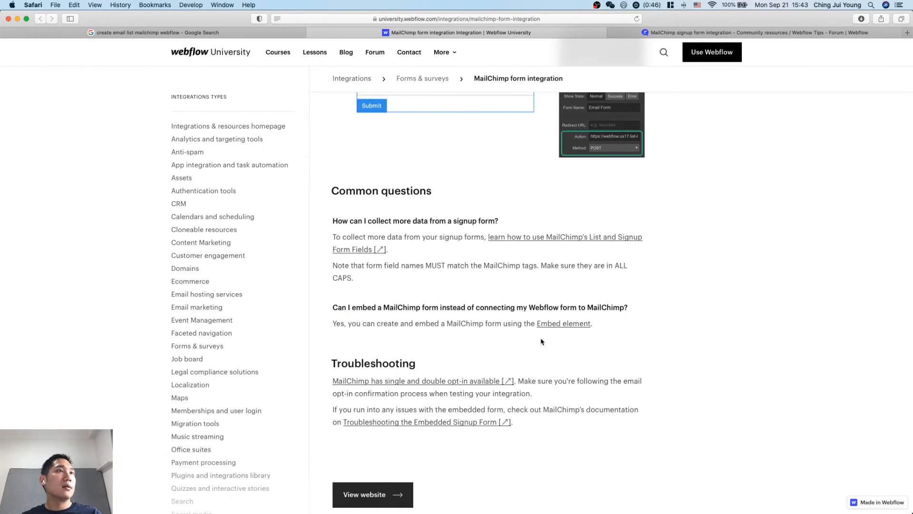
scroll(482, 287, up, 15)
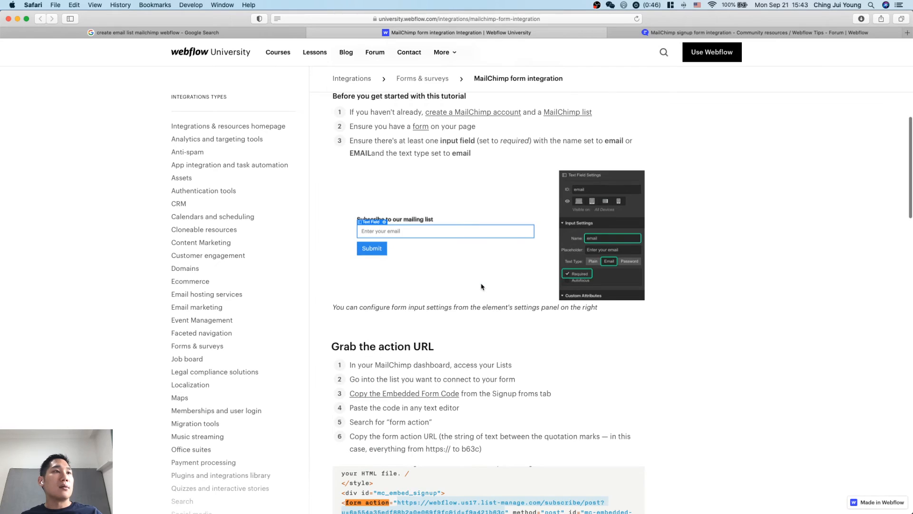
scroll(482, 287, down, 5)
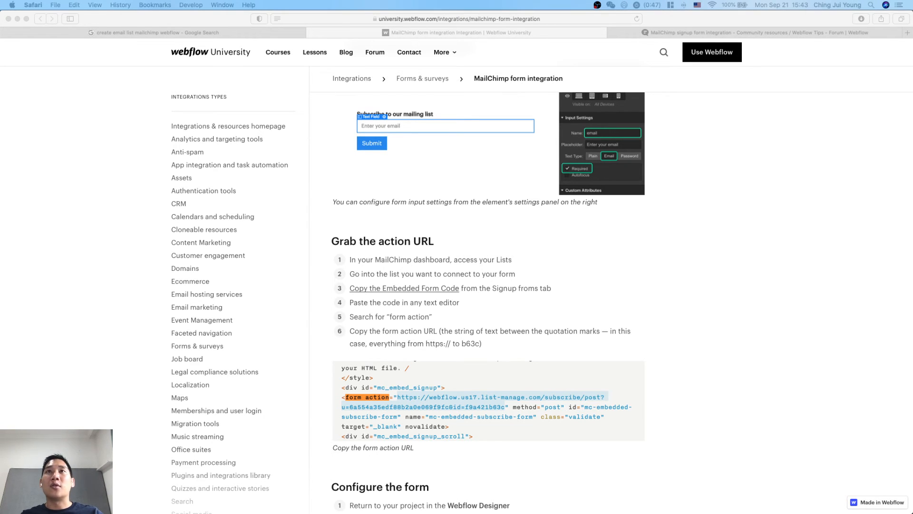
Switch to Notion and paste the Mailchimp embedded form code below the text of the Chapter 3B: Designing the Landing Page document.
key(super+Tab)
scroll(777, 277, down, 3)
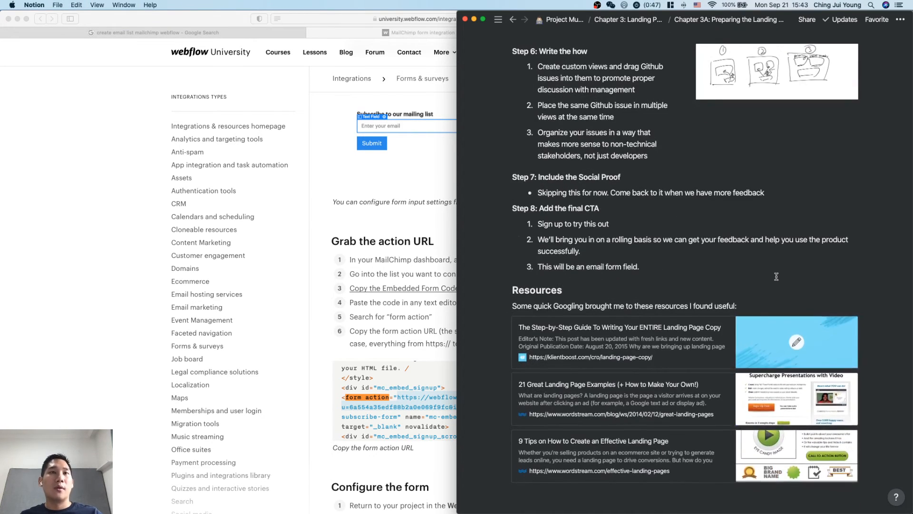
mouse_move(461, 176)
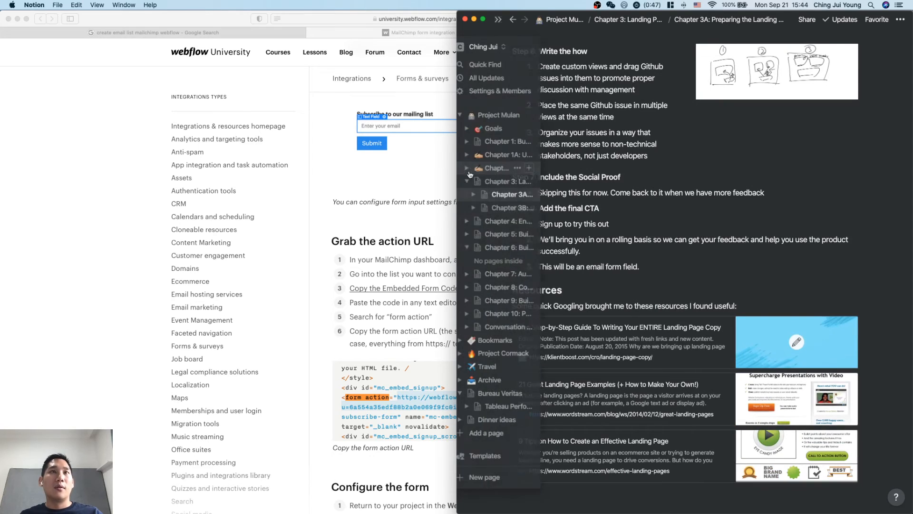
click(505, 208)
key(Return)
key(Return)
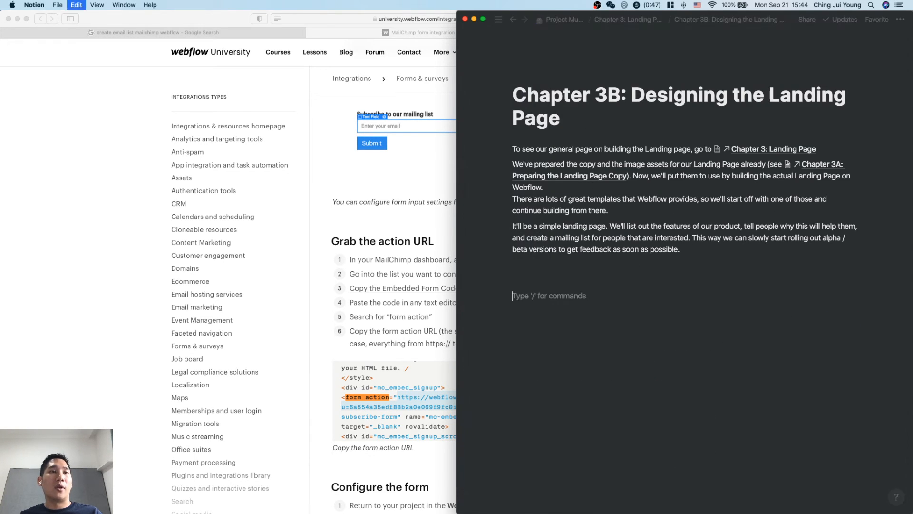
key(super+v)
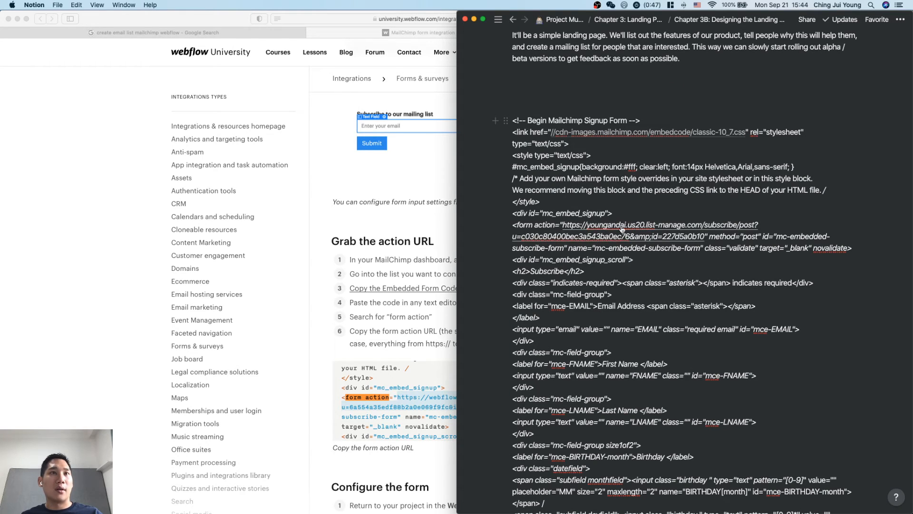
Copy the form action URL from the pasted Mailchimp code and switch back to the Webflow Designer.
drag(705, 237, 563, 224)
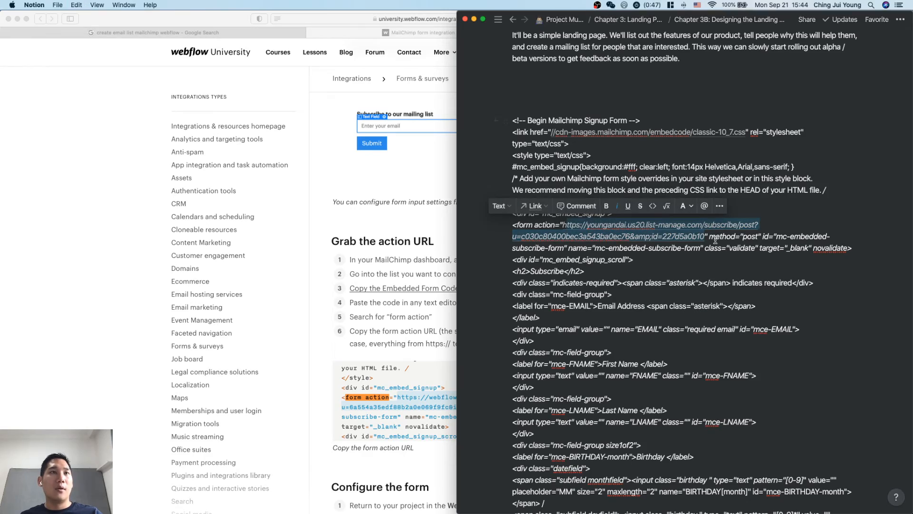
key(ctrl+Up)
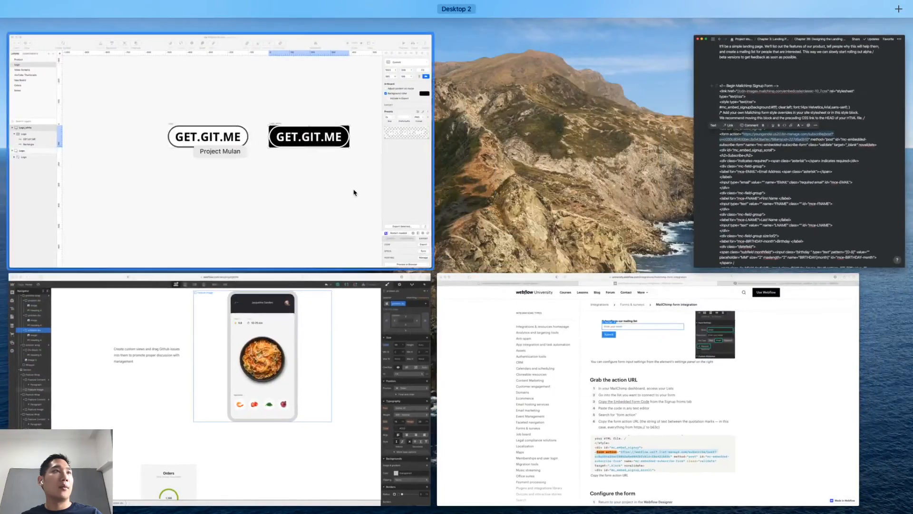
click(353, 193)
key(ctrl+Up)
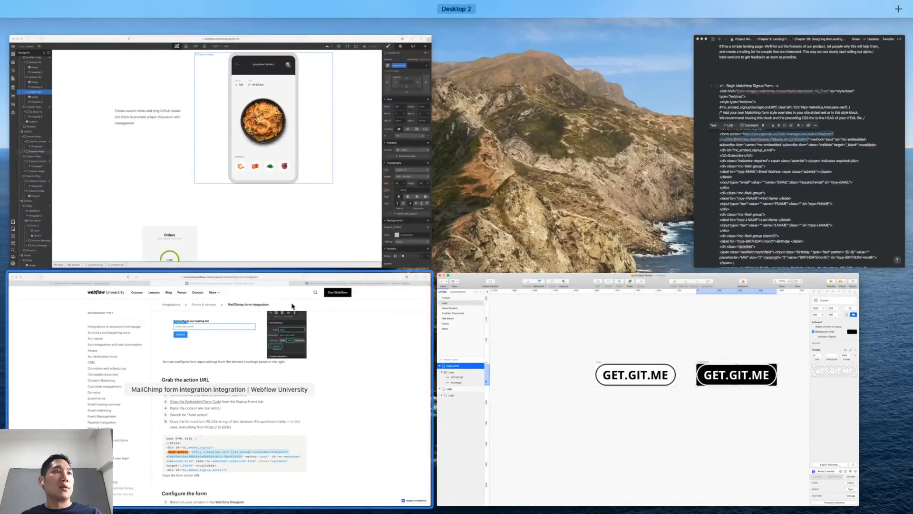
click(274, 196)
Set both the name and the ID of the sign-up form's email text field to Email.
scroll(632, 217, down, 15)
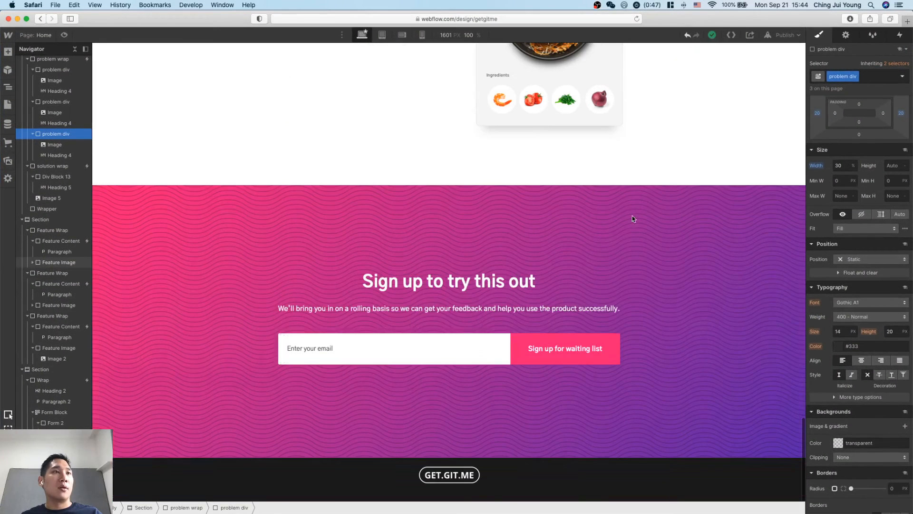
click(462, 354)
click(846, 35)
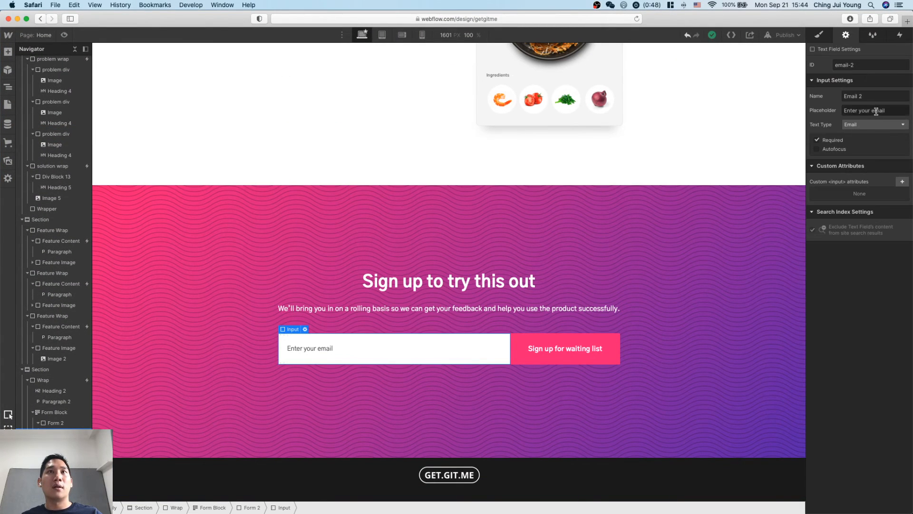
click(879, 92)
click(879, 95)
key(BackSpace)
key(BackSpace)
click(866, 67)
key(BackSpace)
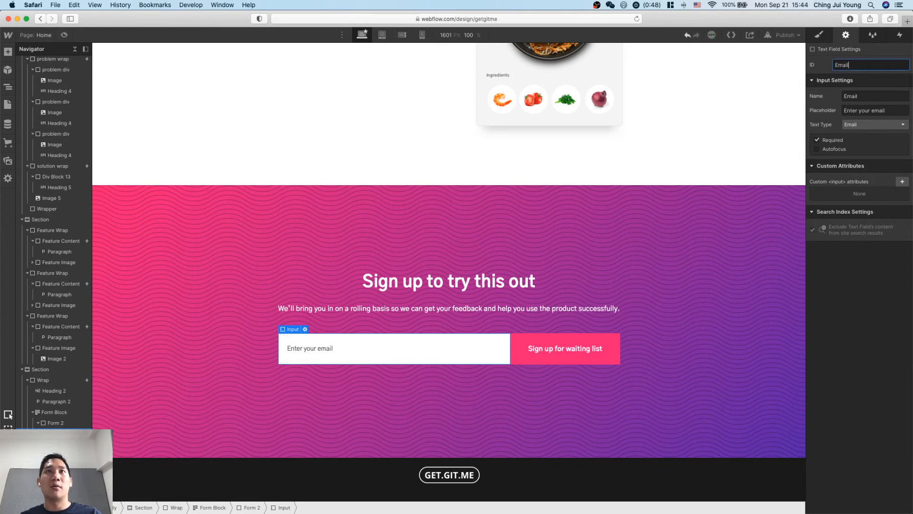
click(869, 342)
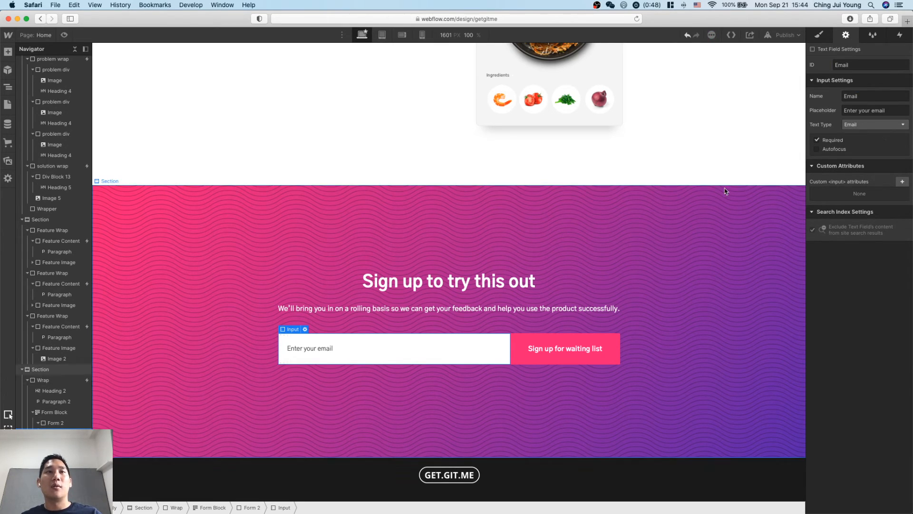
Paste the Mailchimp form action URL as the sign-up Form Block's action and check the start of the URL.
click(64, 423)
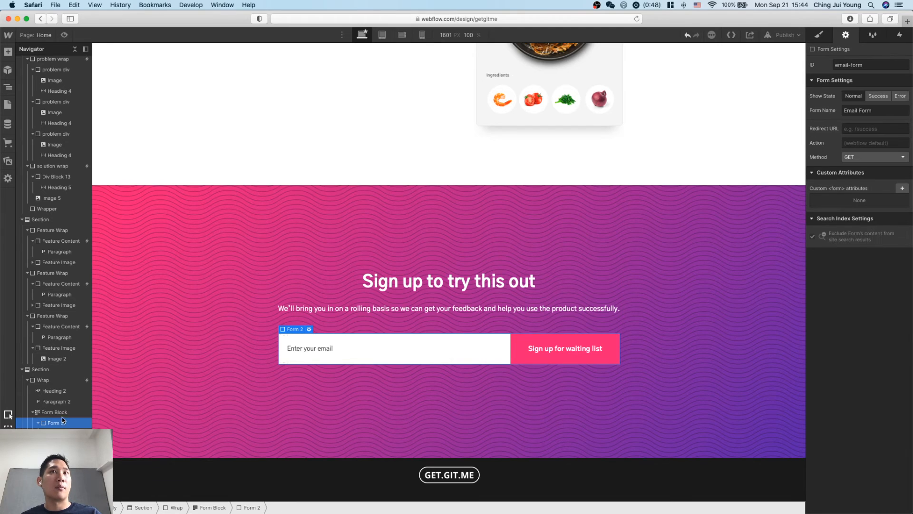
click(54, 412)
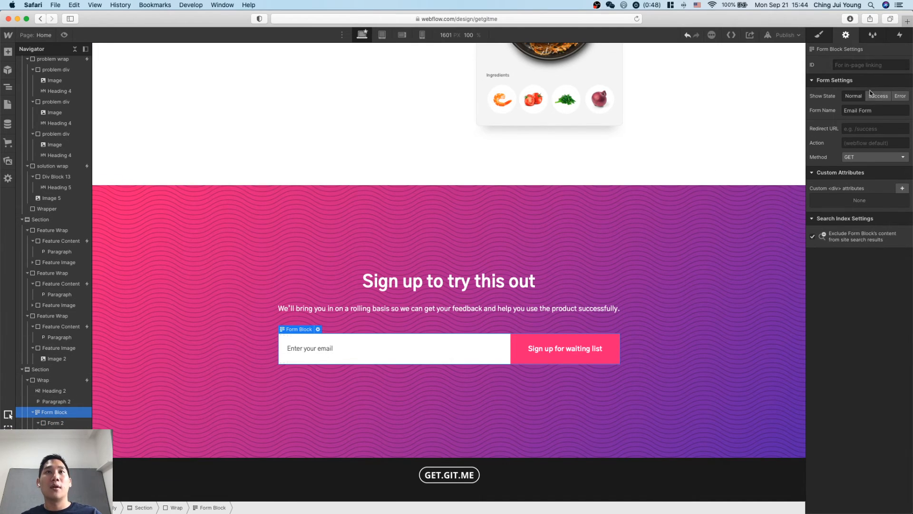
click(867, 143)
key(super+v)
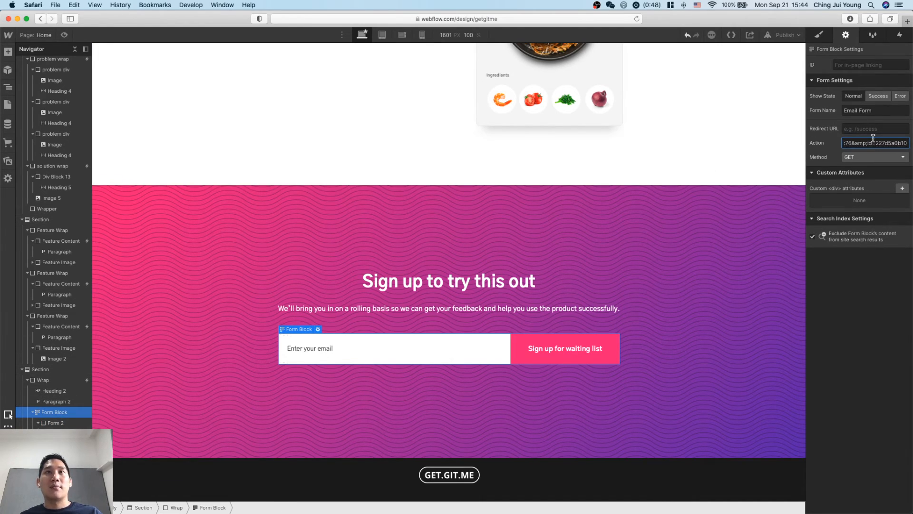
key(alt+Left)
key(alt+Left)
key(alt+Left)
key(alt+Left)
key(alt+Left)
key(alt+Left)
key(alt+Left)
key(alt+Left)
key(alt+Left)
key(alt+Left)
key(alt+Left)
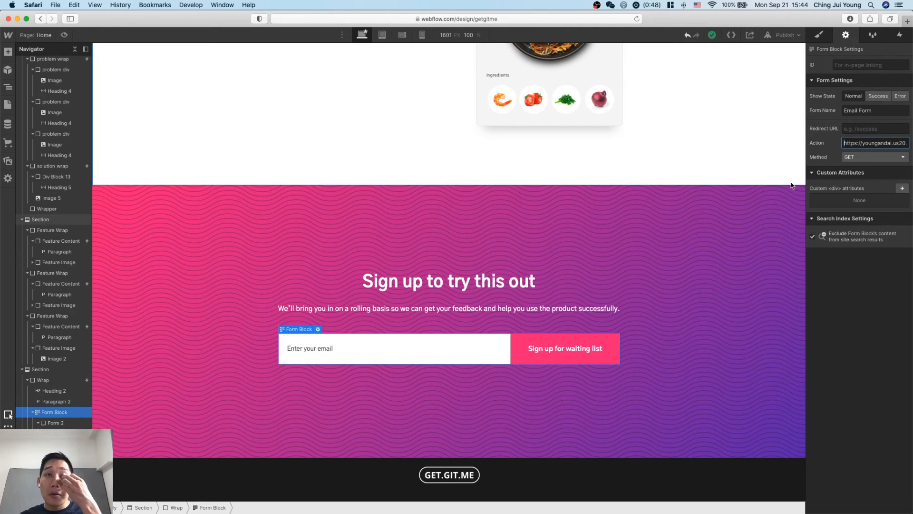
Switch to the Webflow University Mailchimp integration guide and read its Configure the form instructions.
key(ctrl+Up)
click(397, 162)
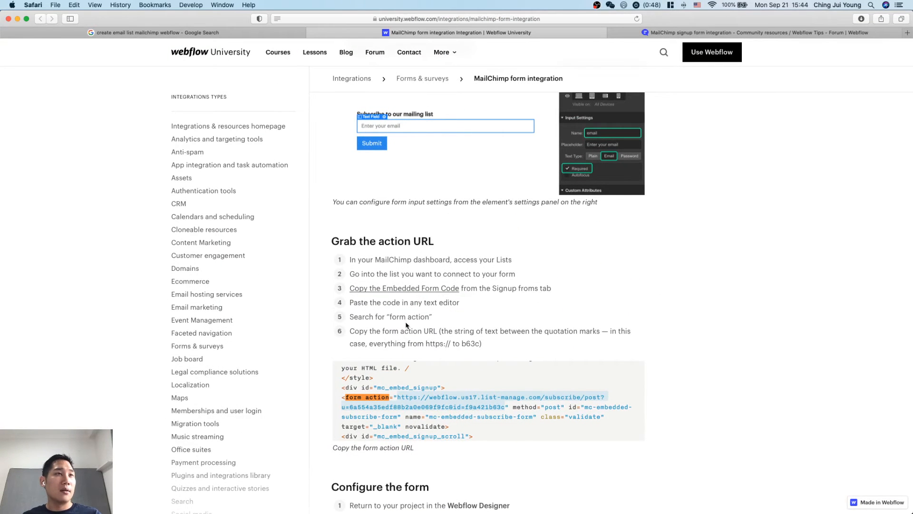
scroll(408, 326, down, 5)
scroll(416, 396, down, 1)
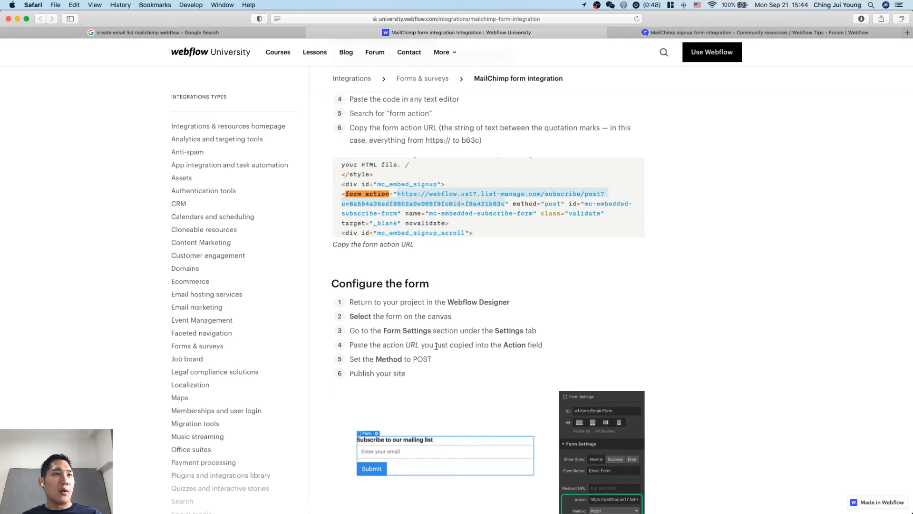
Switch back to the Webflow Designer and set the sign-up Form Block's method to POST.
key(super+Tab)
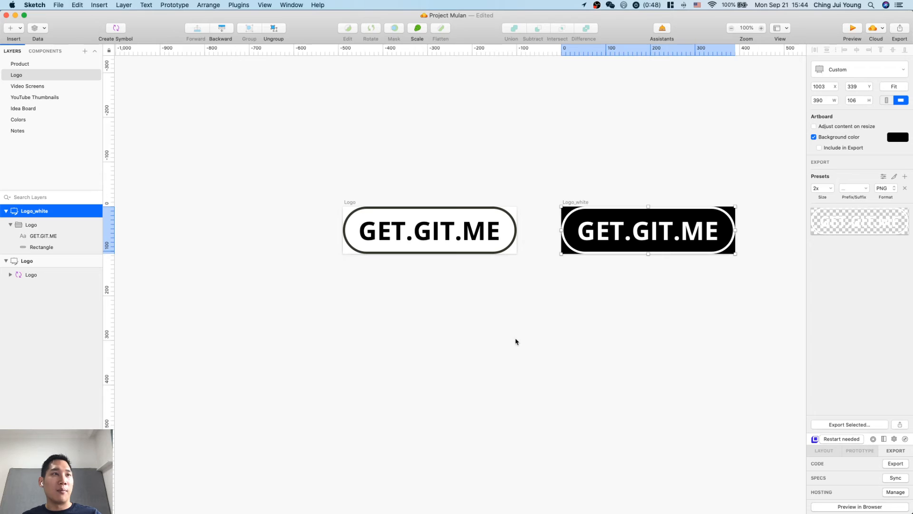
key(super+Tab)
key(ctrl+Up)
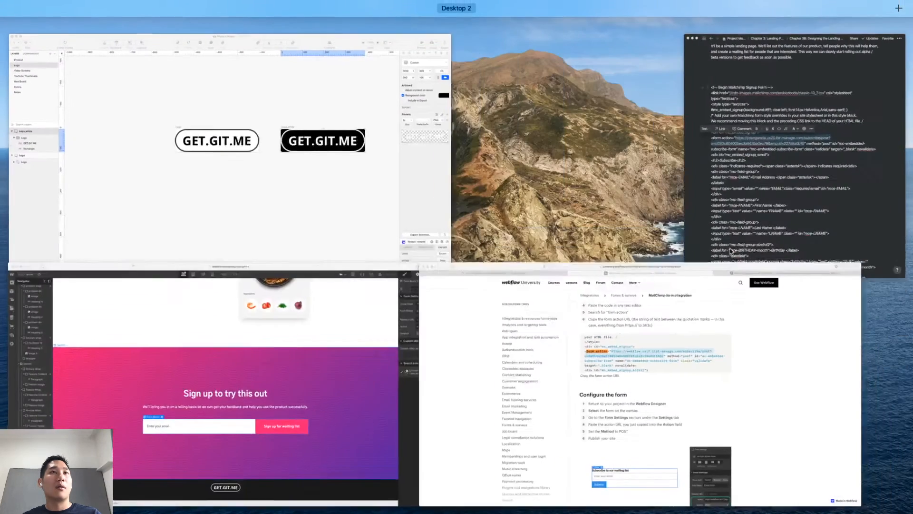
click(300, 387)
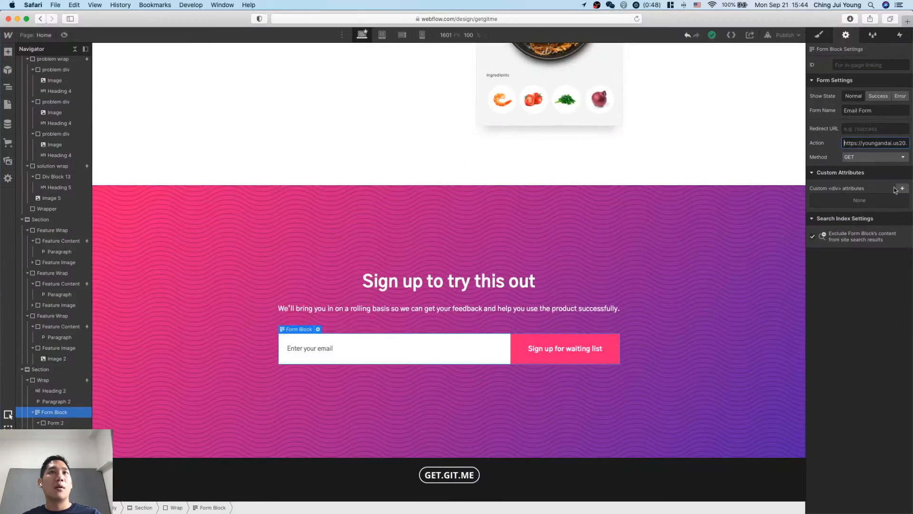
click(884, 157)
click(885, 176)
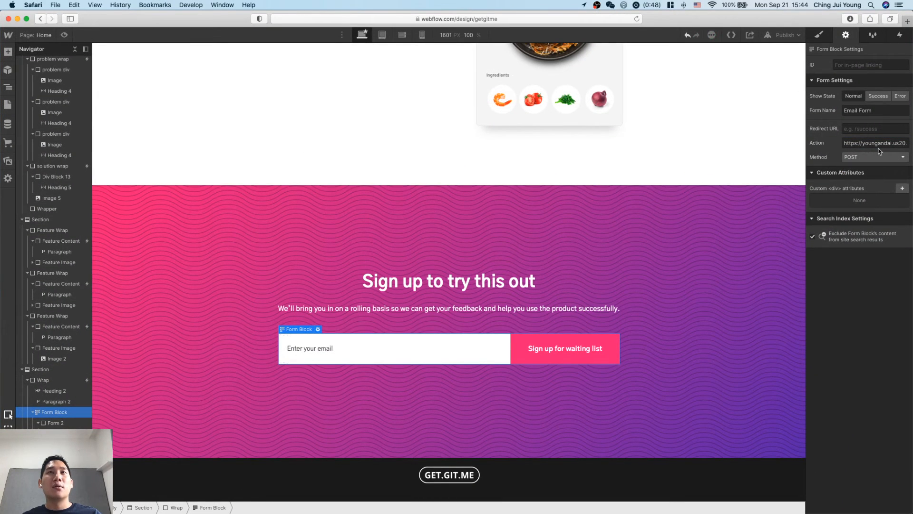
Show the form's success state and reword its message to "Thank you! We'll inform you when the product is ready for you to test out.".
click(879, 97)
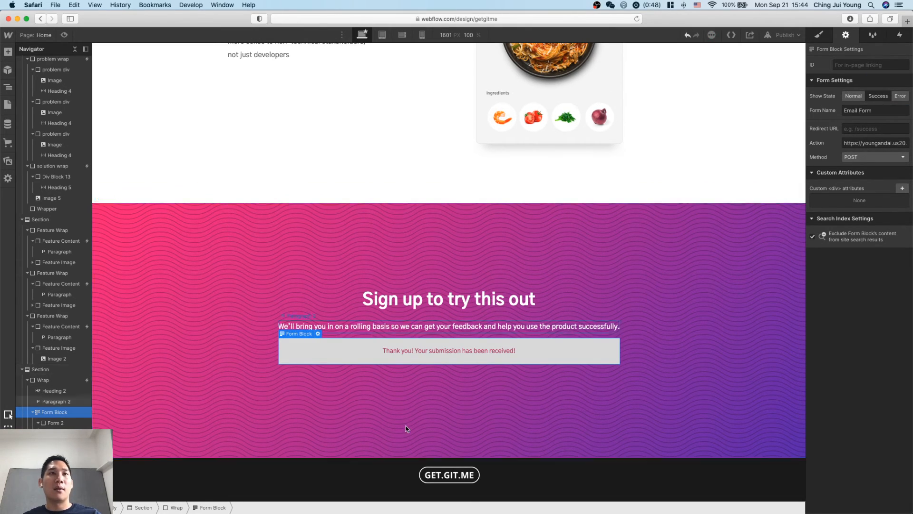
click(478, 351)
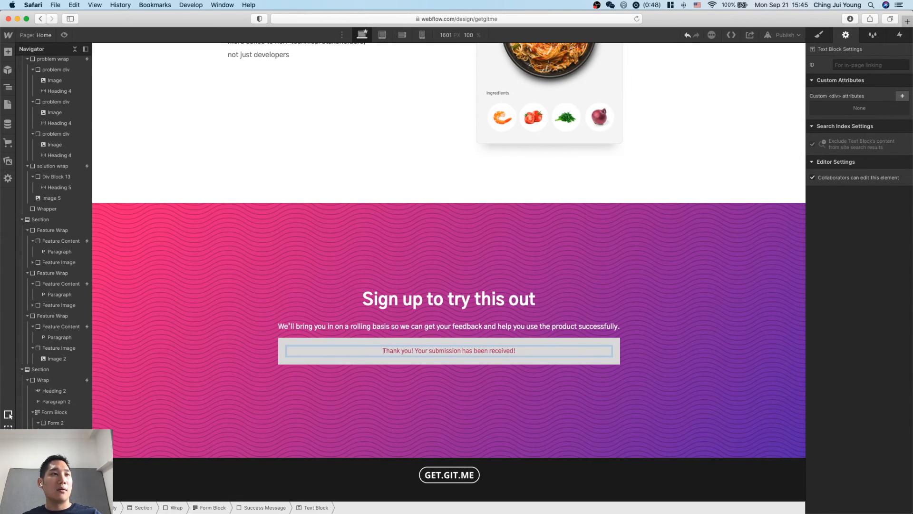
key(shift+alt+Right)
key(shift+alt+Right)
key(shift+alt+Right)
key(shift+alt+Right)
key(shift+alt+Right)
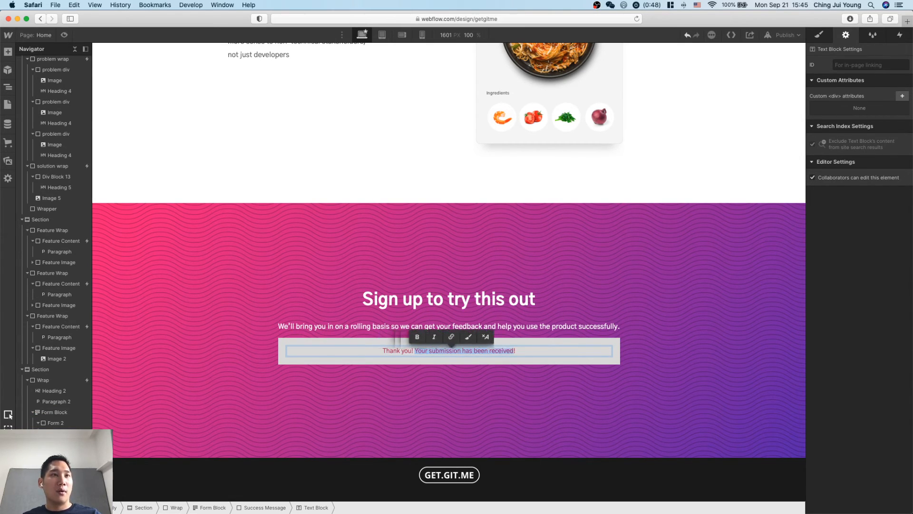
key(BackSpace)
text(We'll)
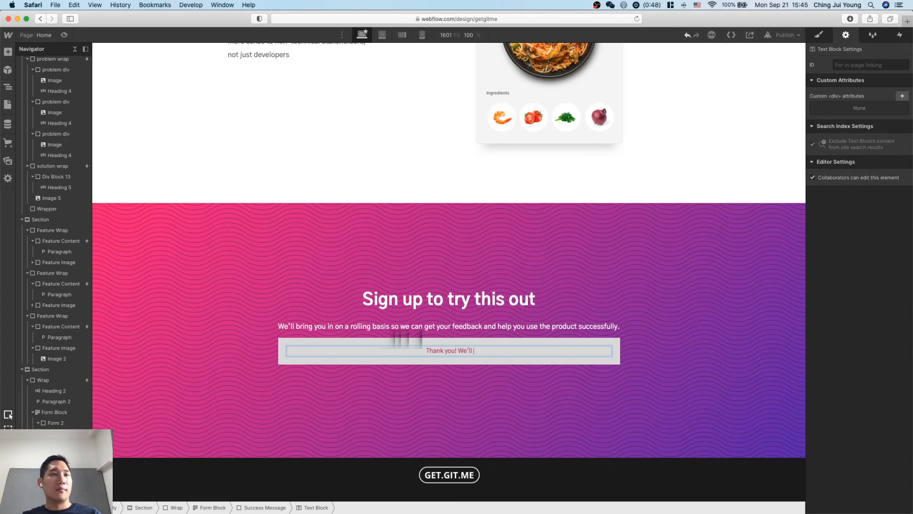
text( inform you when)
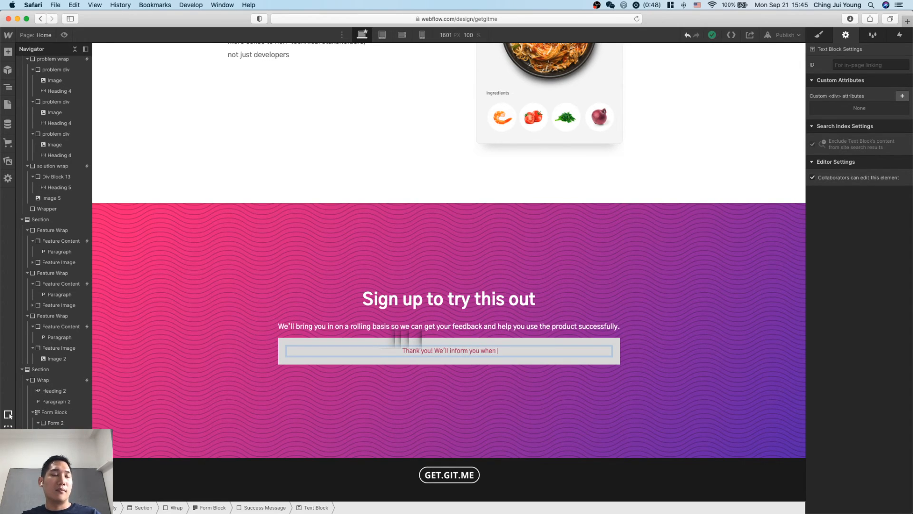
text( the product is)
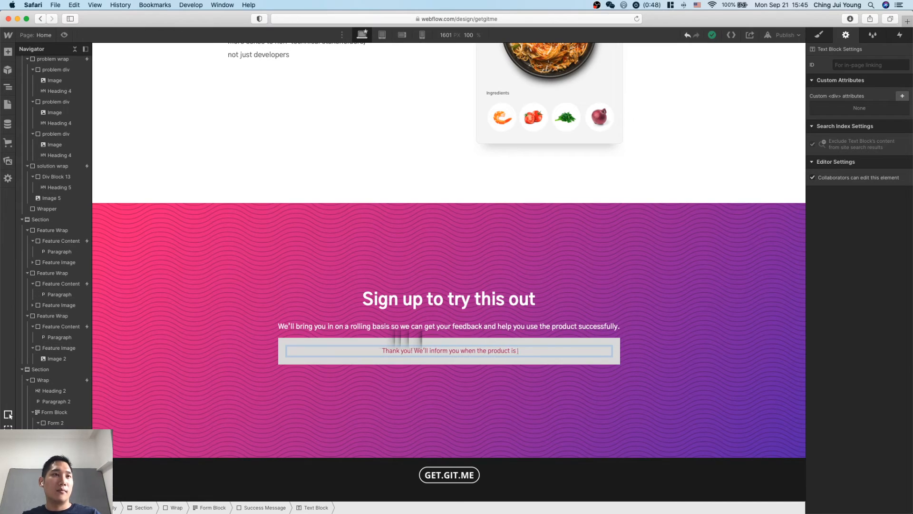
text( ready for you to t)
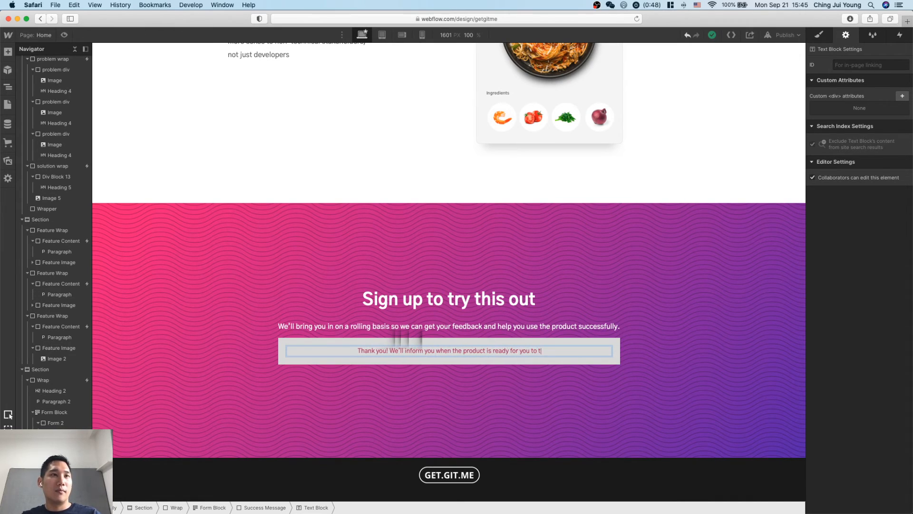
text(est out.)
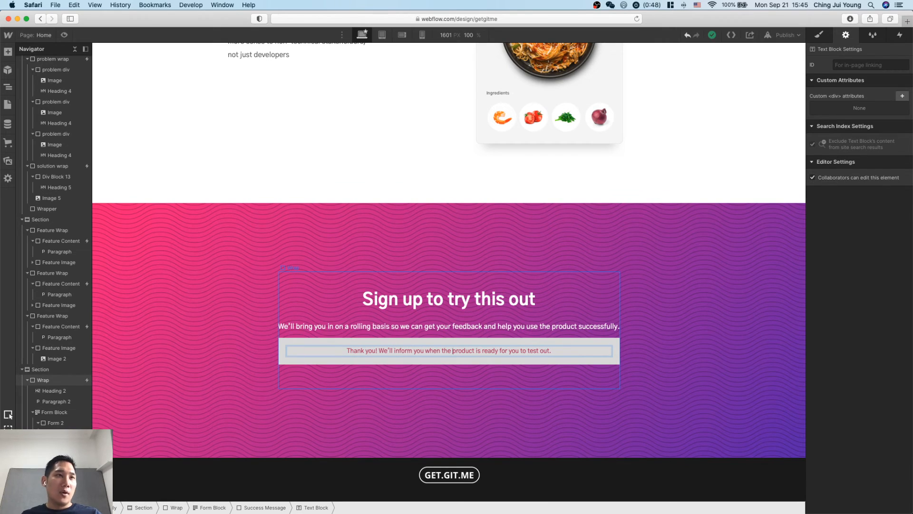
Replace the word "inform" with "email" in the form's success message.
double_click(409, 351)
text(email)
click(619, 404)
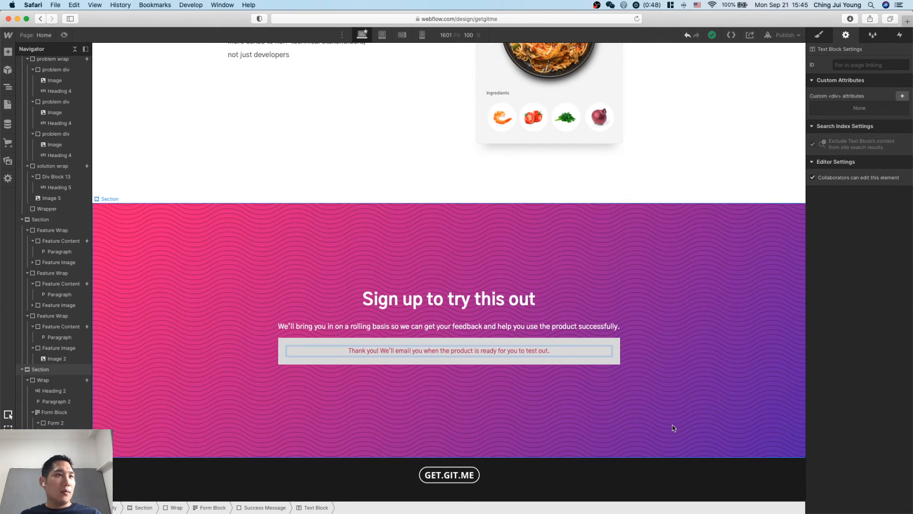
click(547, 350)
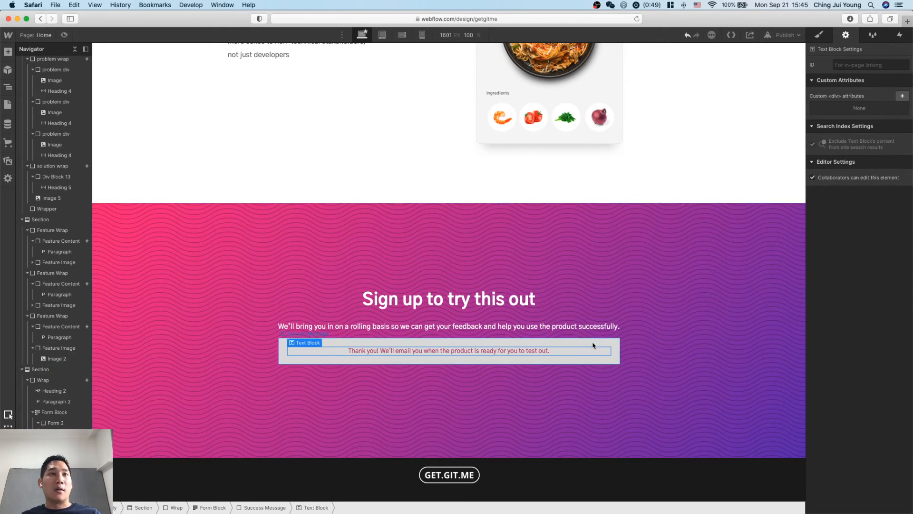
Show the sign-up form's error state and check its message in the sign-up section.
click(900, 96)
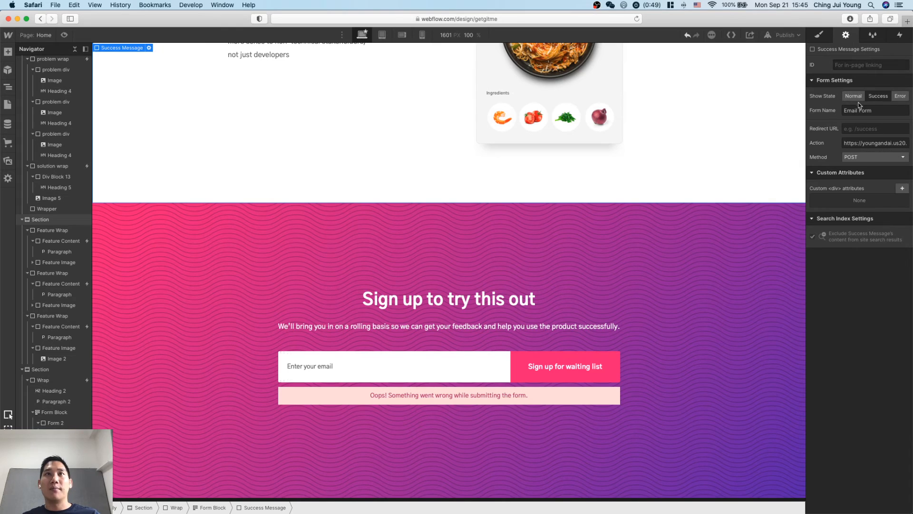
scroll(699, 346, down, 2)
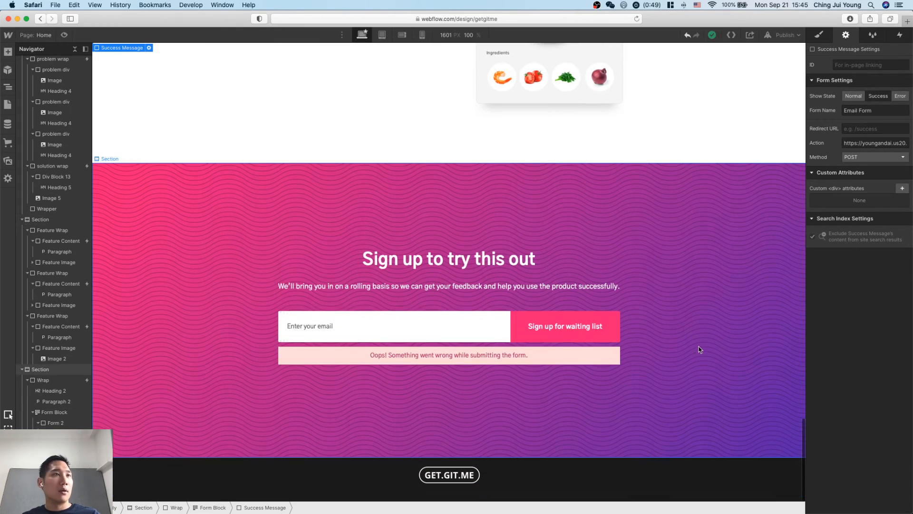
click(698, 346)
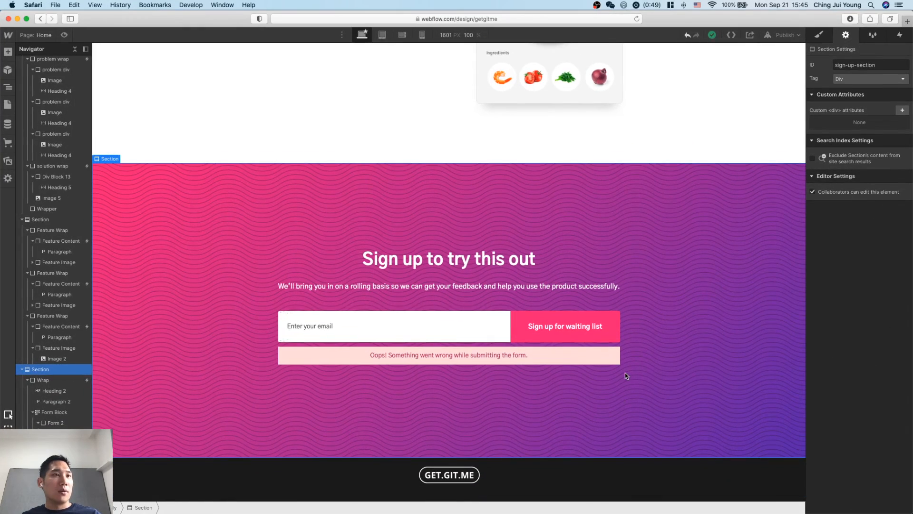
Publish the site to getgitme.webflow.io and open the live page in the browser.
key(ctrl+Up)
click(625, 391)
scroll(618, 333, up, 10)
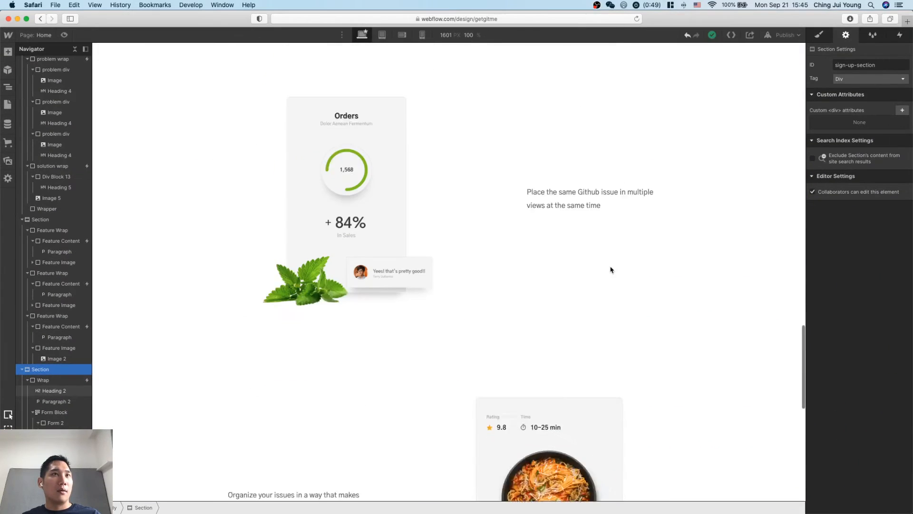
click(773, 40)
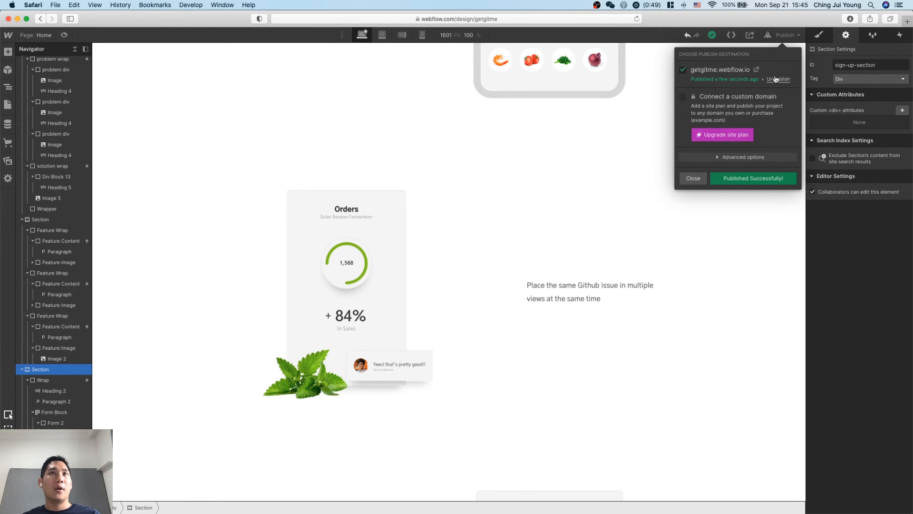
click(757, 71)
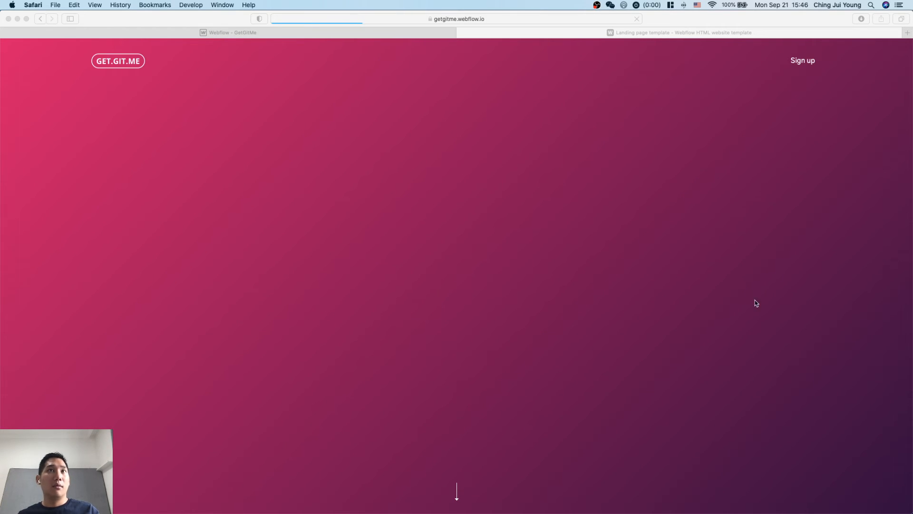
Review the published landing page from the hero through the problem, solution and feature sections to the sign-up section.
click(758, 294)
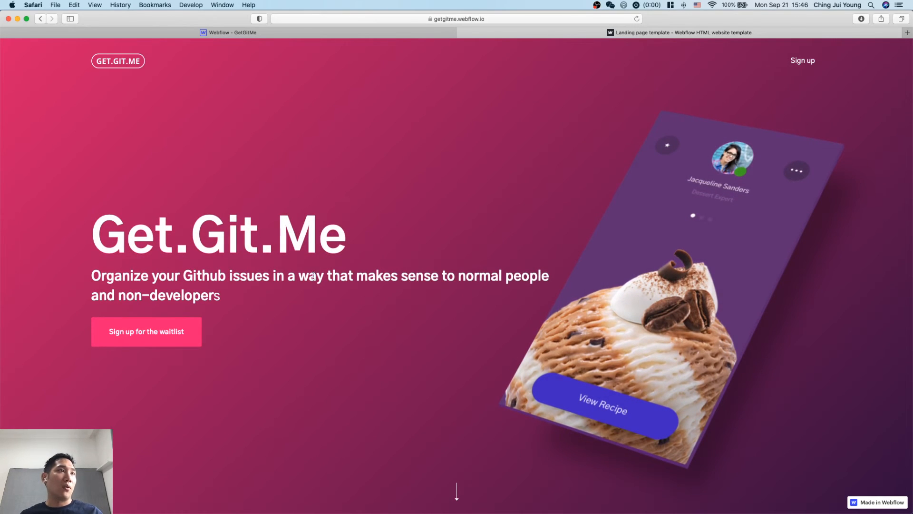
scroll(389, 256, down, 3)
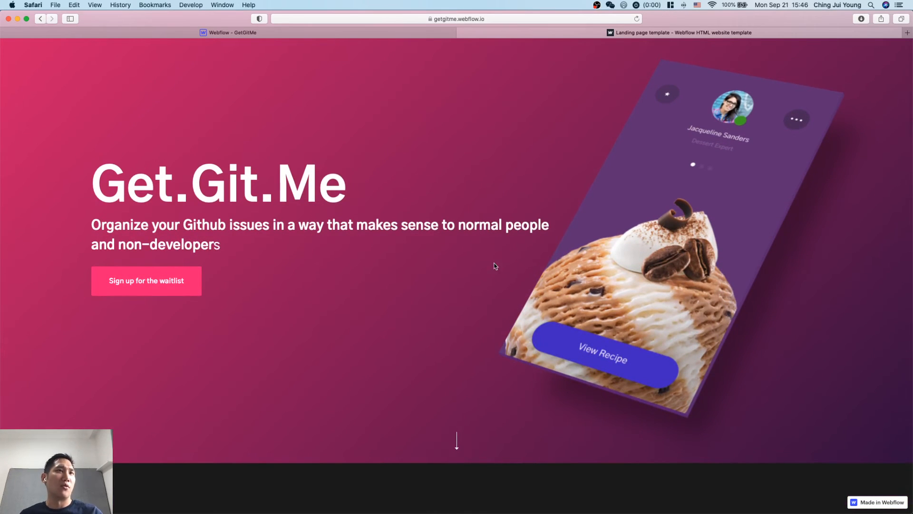
scroll(483, 212, down, 5)
scroll(482, 212, up, 5)
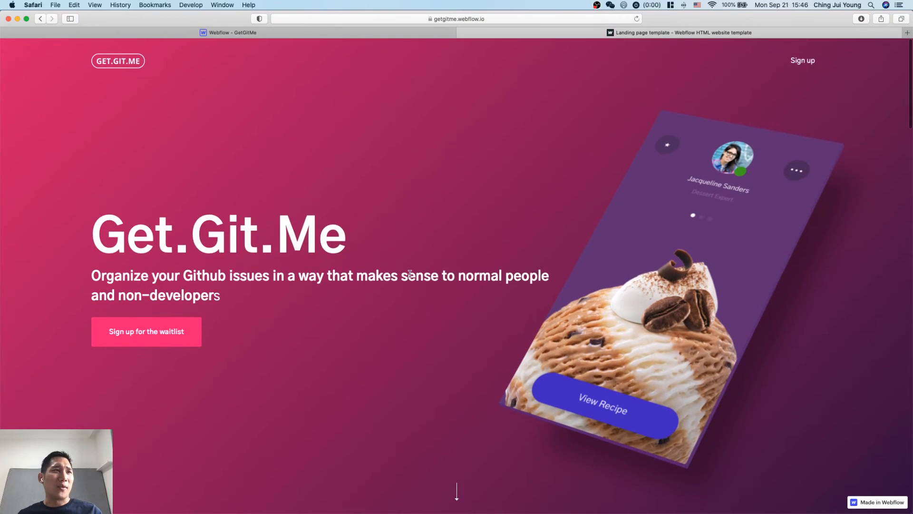
scroll(493, 309, down, 20)
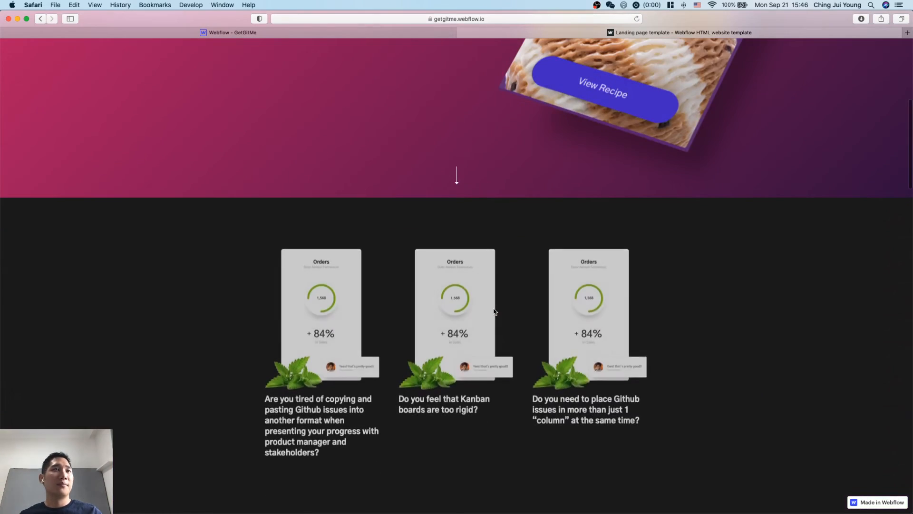
scroll(449, 259, up, 12)
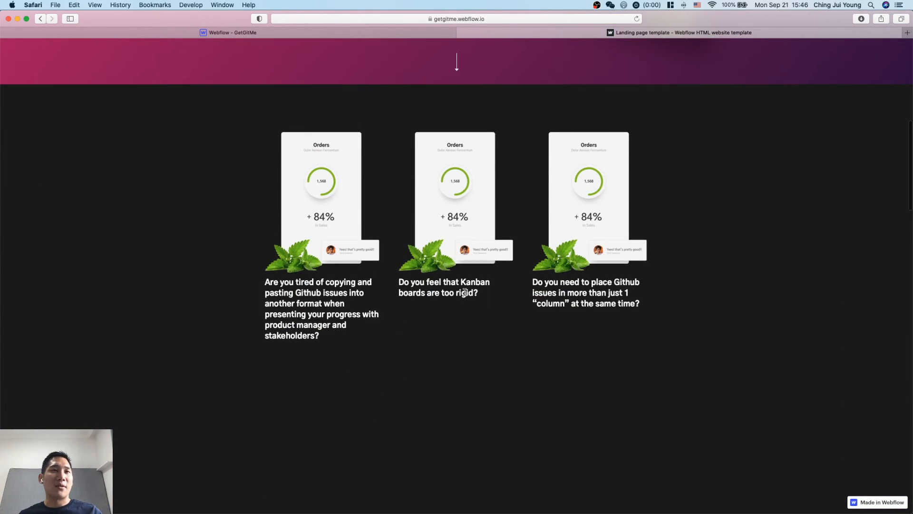
scroll(465, 295, down, 9)
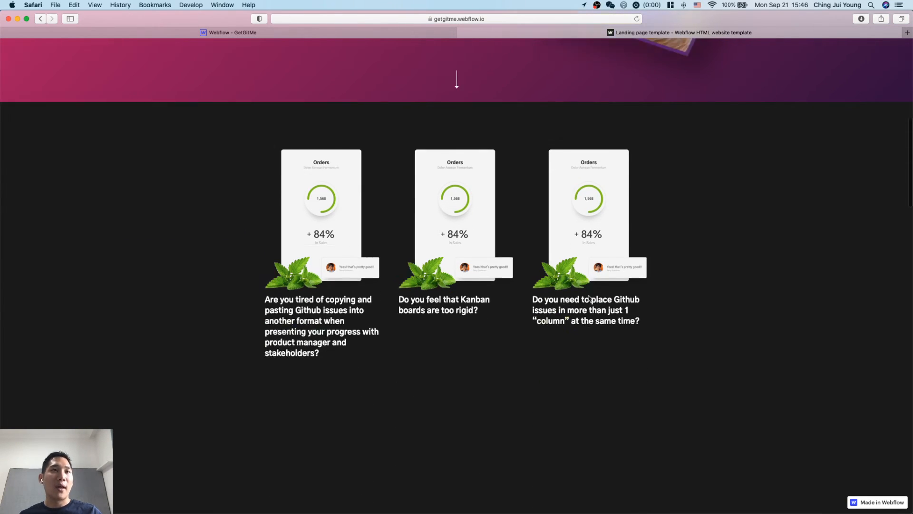
scroll(577, 212, down, 12)
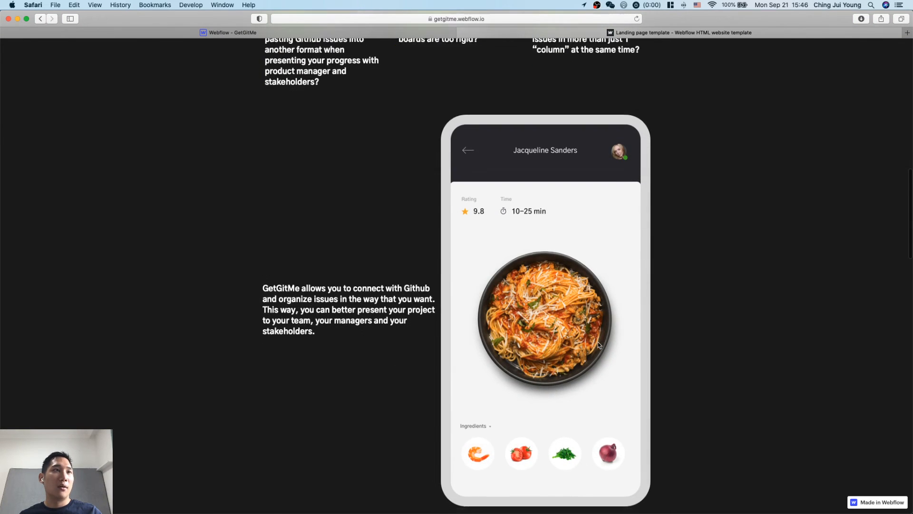
scroll(599, 345, down, 20)
scroll(599, 345, up, 3)
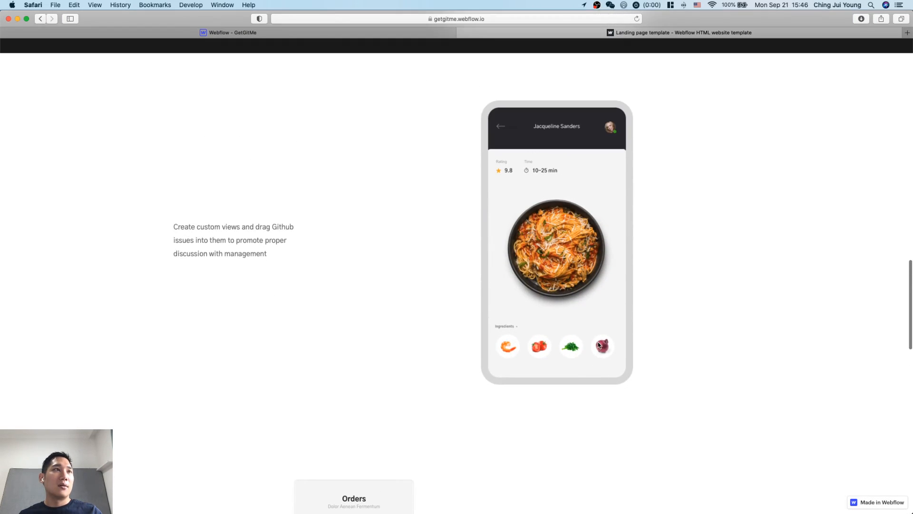
scroll(369, 241, down, 10)
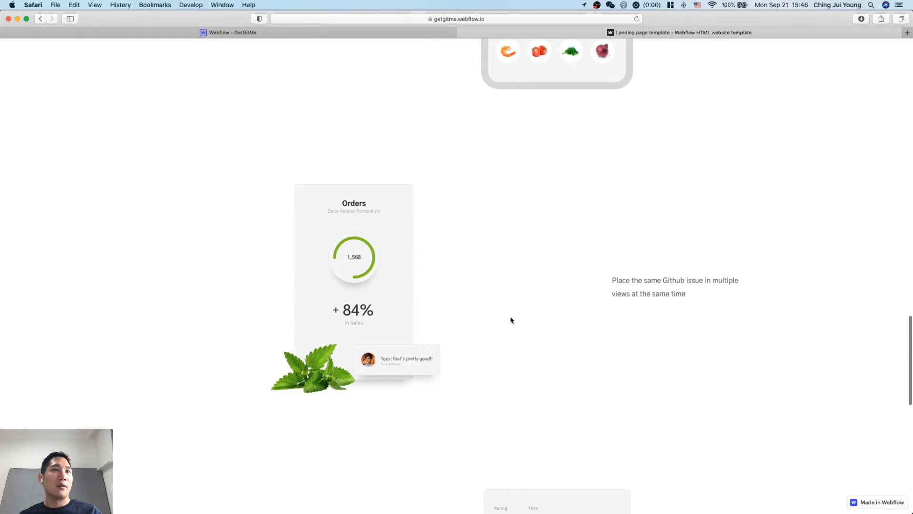
scroll(628, 287, down, 4)
scroll(628, 287, down, 8)
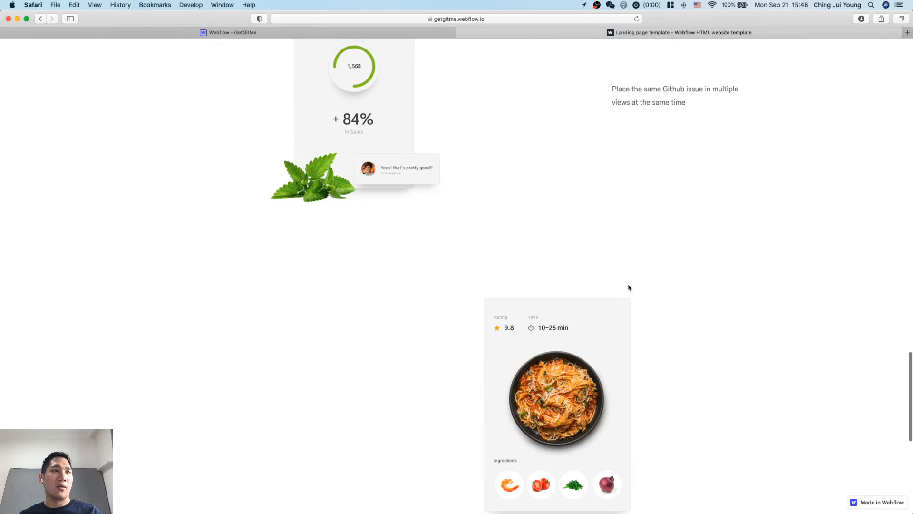
scroll(291, 318, down, 5)
scroll(359, 358, down, 5)
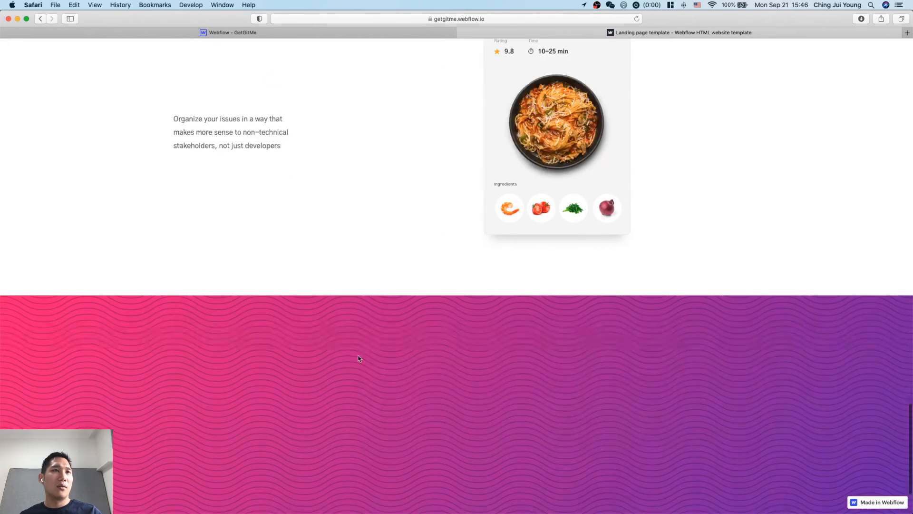
Submit the live page's waiting-list form with the tester's own e-mail address.
drag(479, 316, 478, 313)
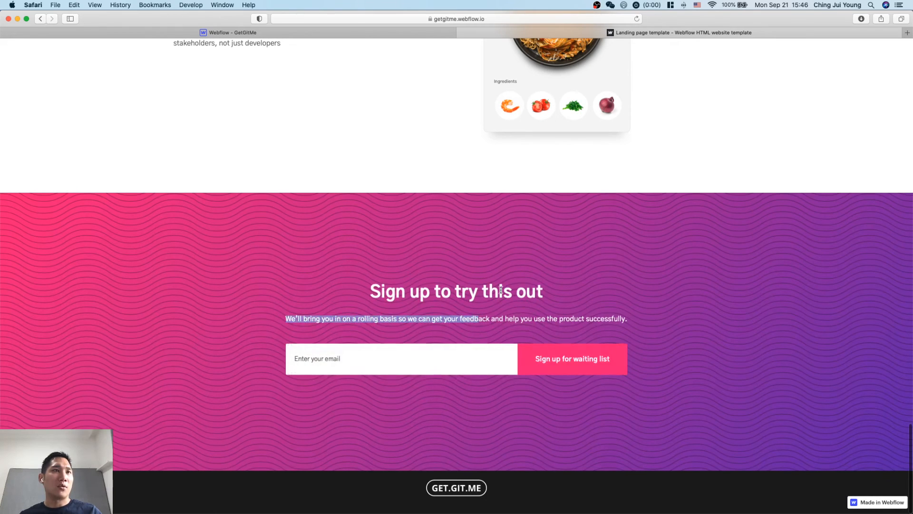
click(505, 284)
click(417, 348)
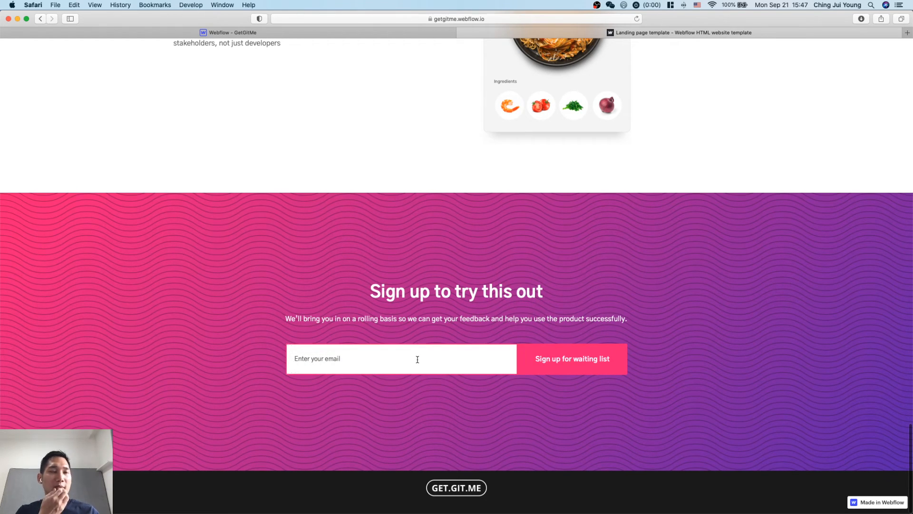
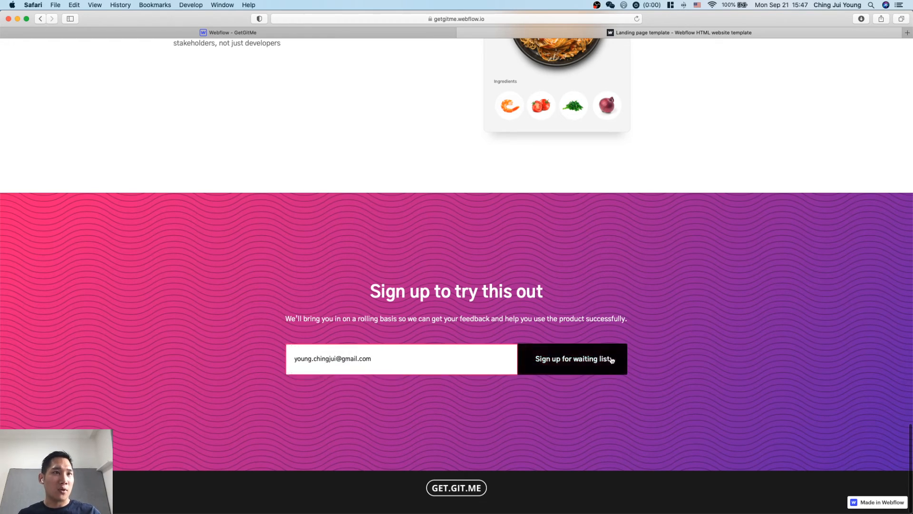
click(608, 359)
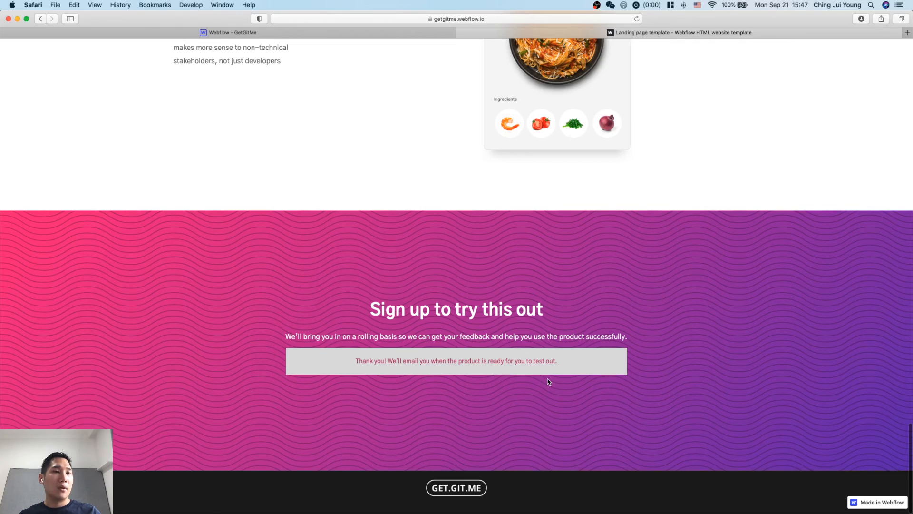
key(ctrl+Up)
key(ctrl+Up)
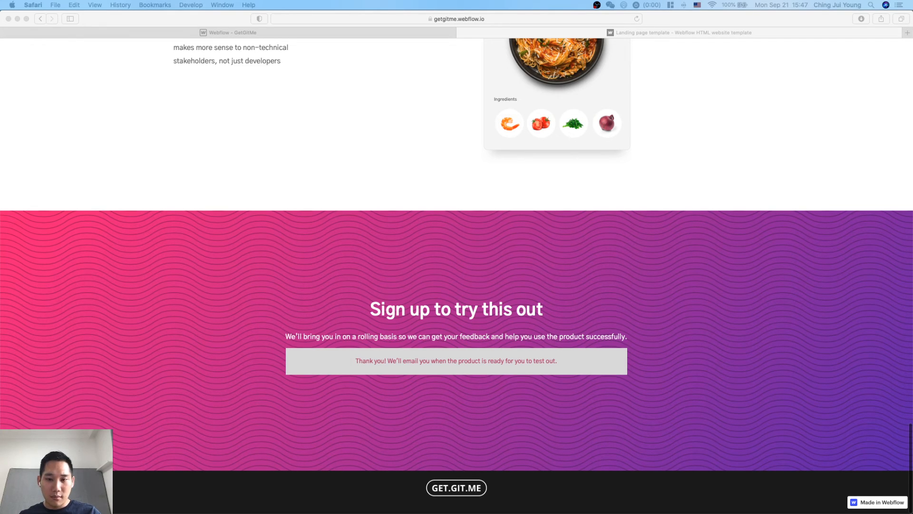
Reload the live page and submit the waiting-list form again with a made-up test e-mail address.
click(504, 385)
key(super+r)
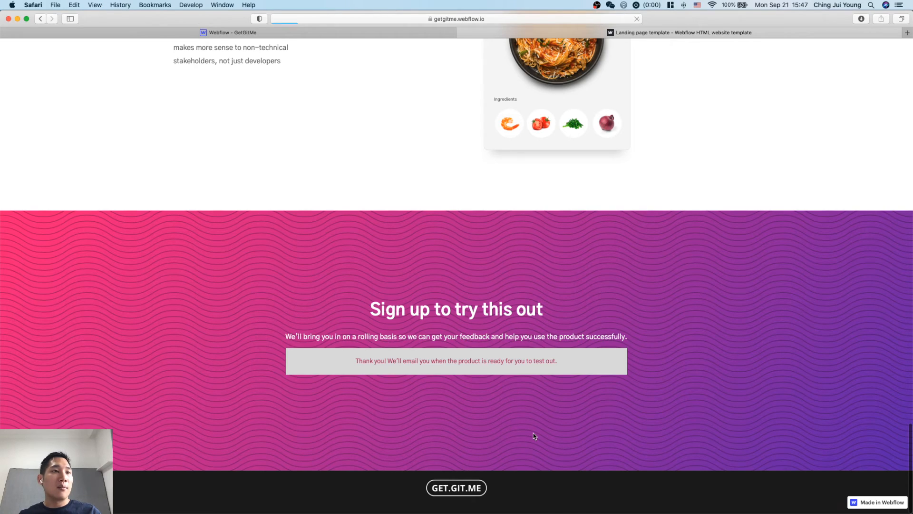
click(416, 374)
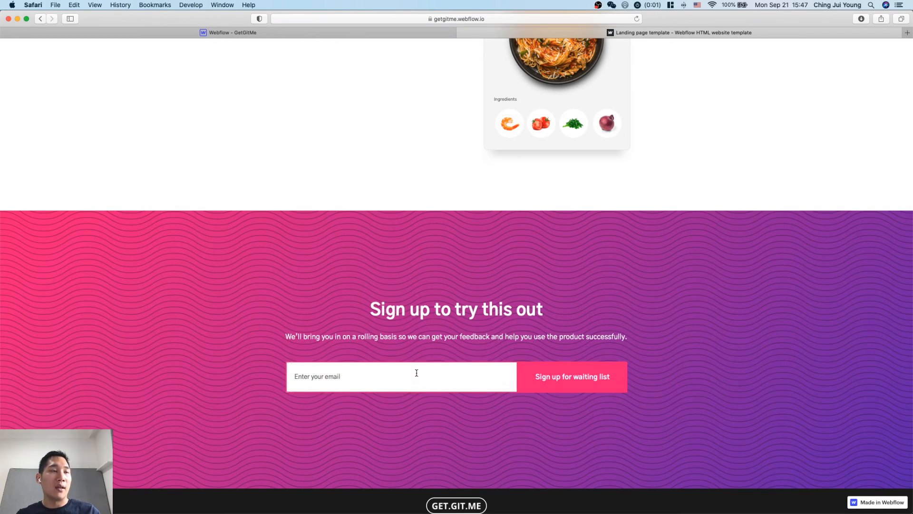
text(afakeemailaddres)
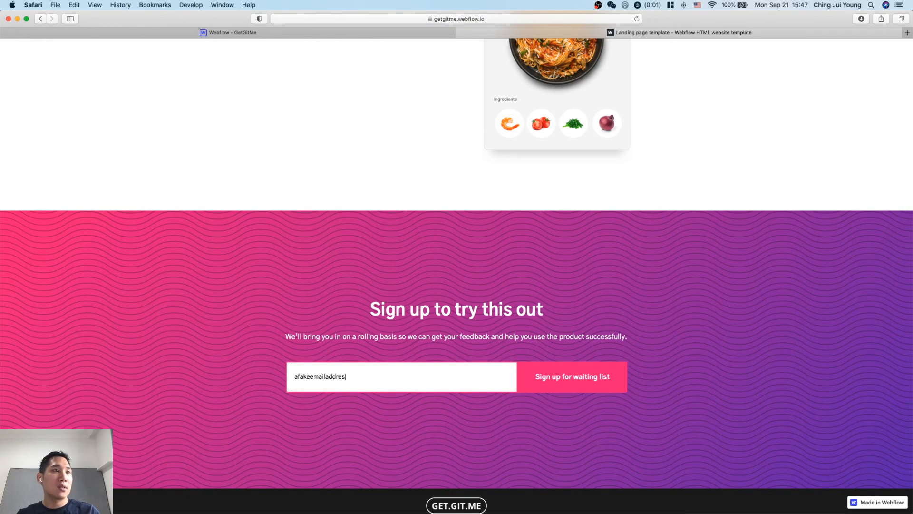
text(s.com@gmail.com)
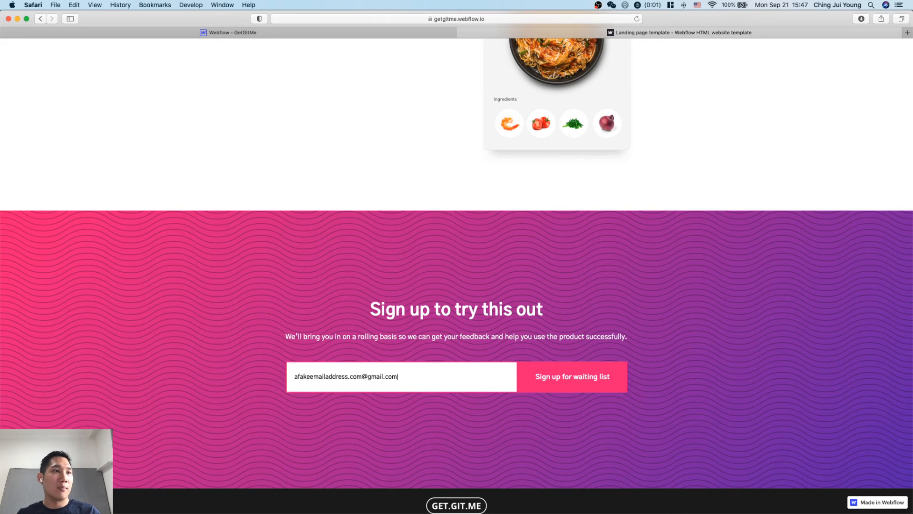
key(BackSpace)
key(BackSpace)
key(BackSpace)
key(BackSpace)
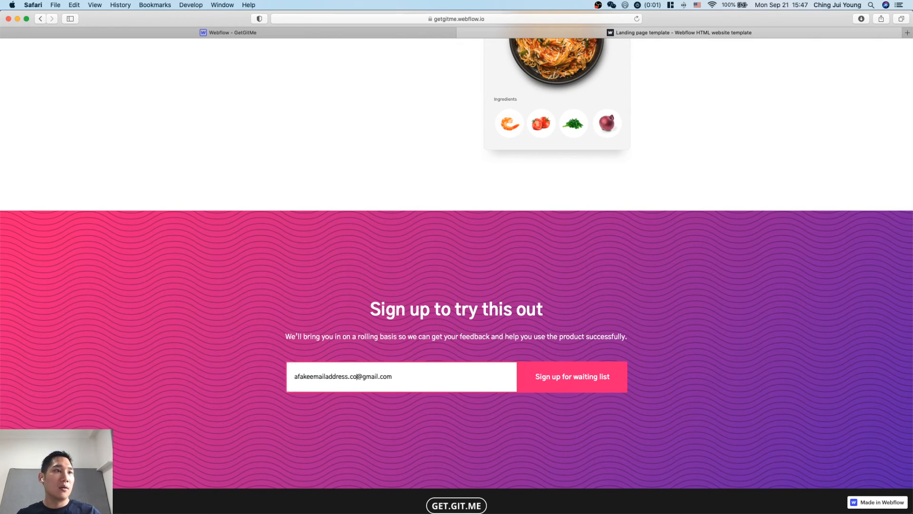
click(601, 385)
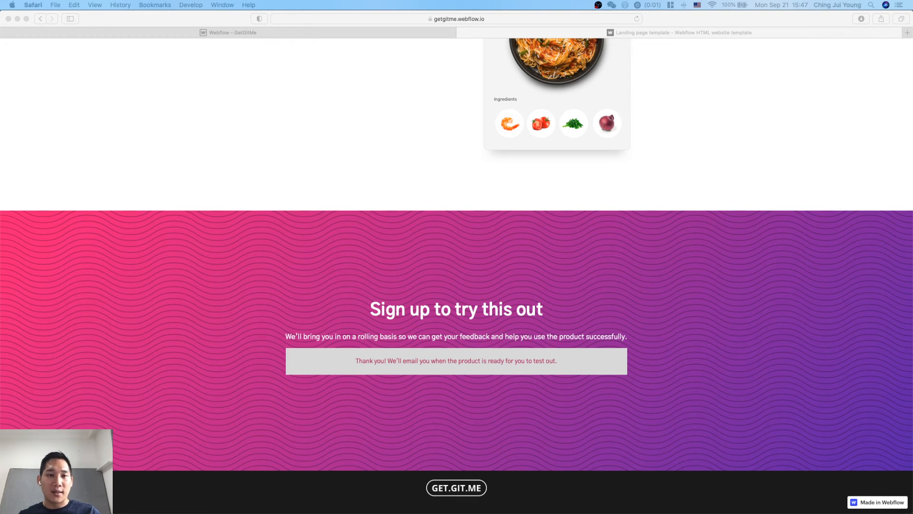
click(724, 329)
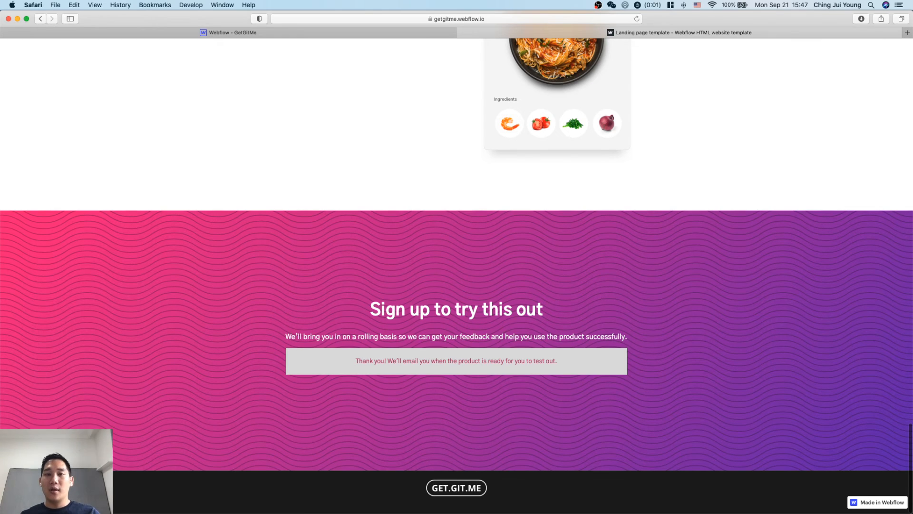
key(super+Tab)
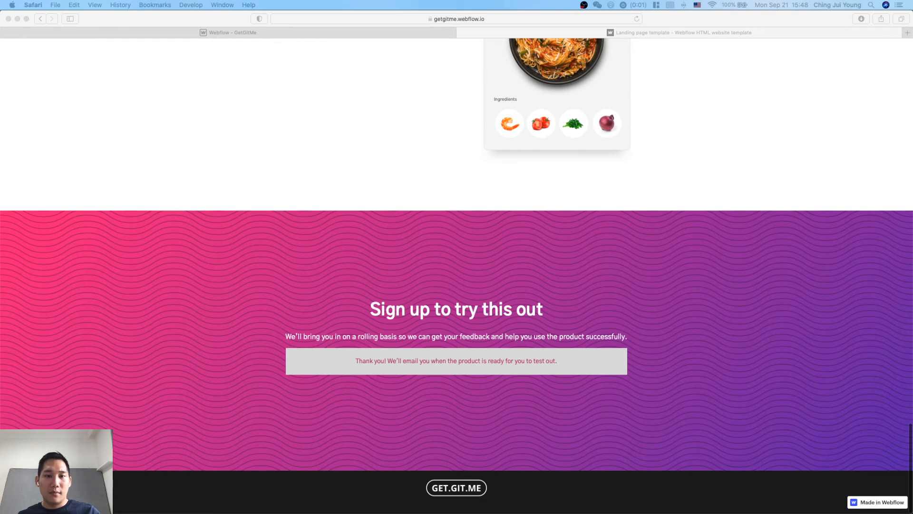
Review the live page's feature, hero and problem sections, close it, and dismiss the publish dialog in the Webflow Designer.
click(689, 213)
scroll(689, 213, up, 18)
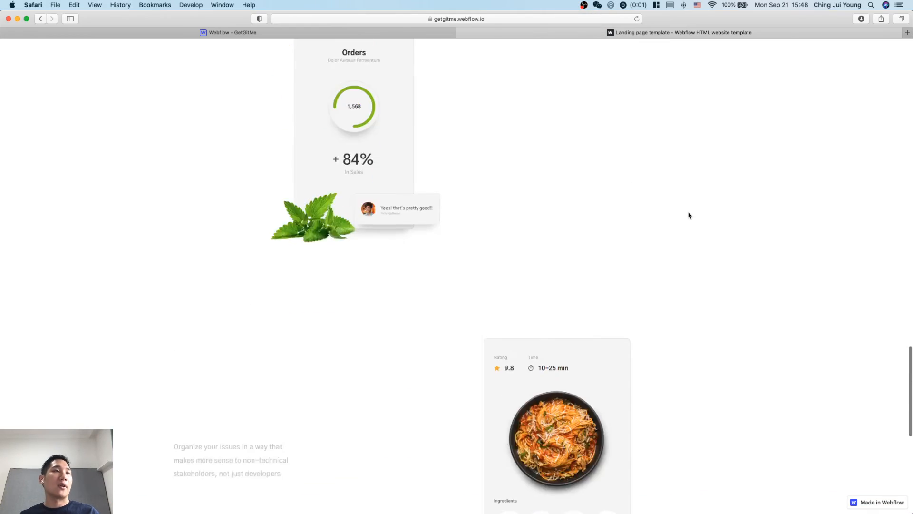
scroll(689, 213, down, 11)
scroll(688, 214, up, 4)
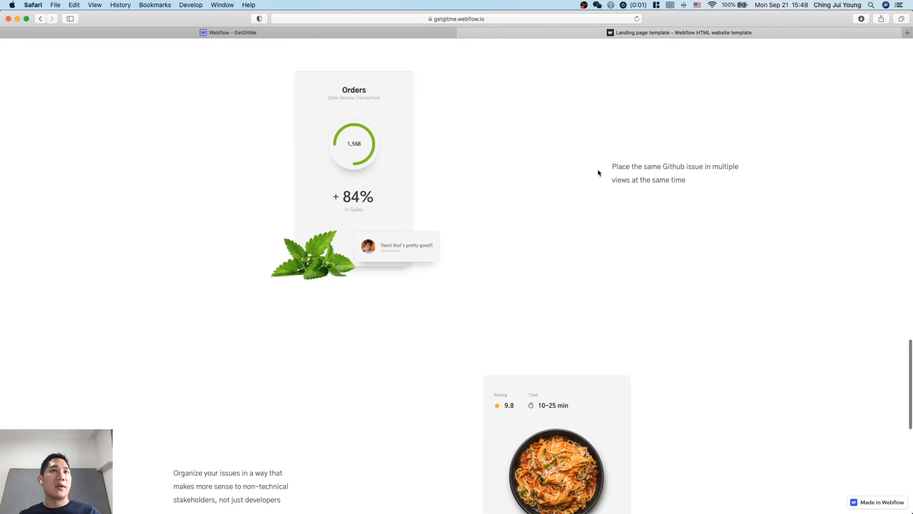
scroll(520, 237, up, 20)
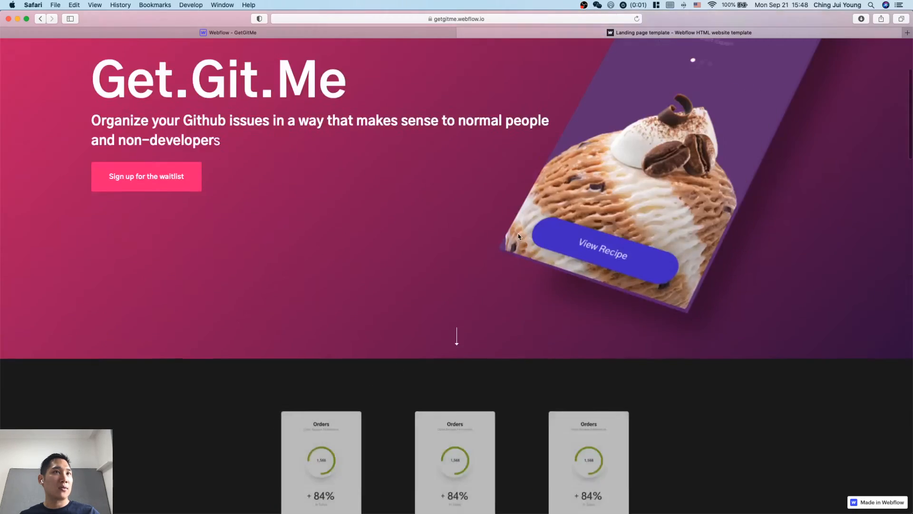
scroll(520, 237, down, 13)
scroll(520, 237, up, 15)
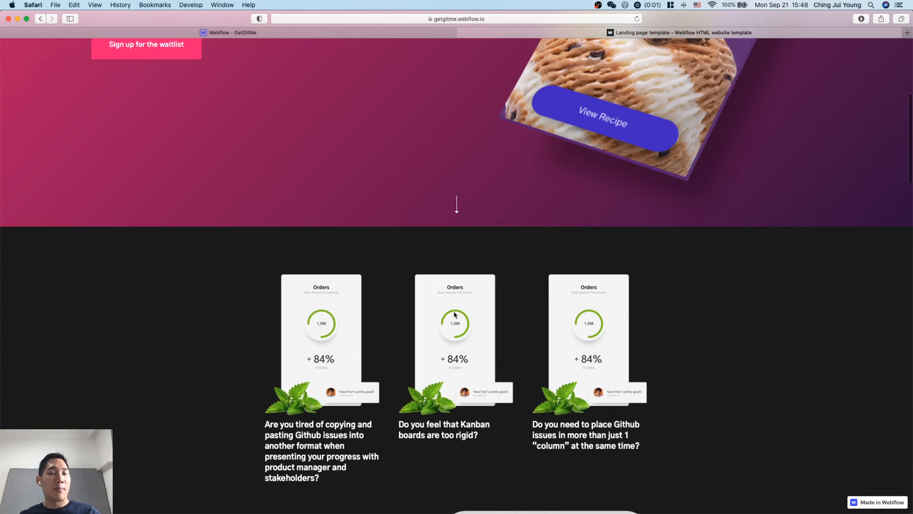
key(super+w)
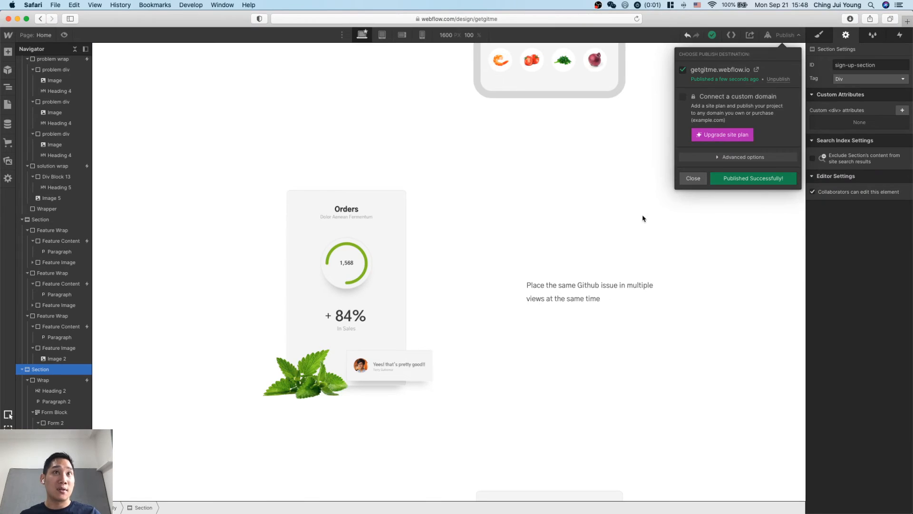
click(642, 218)
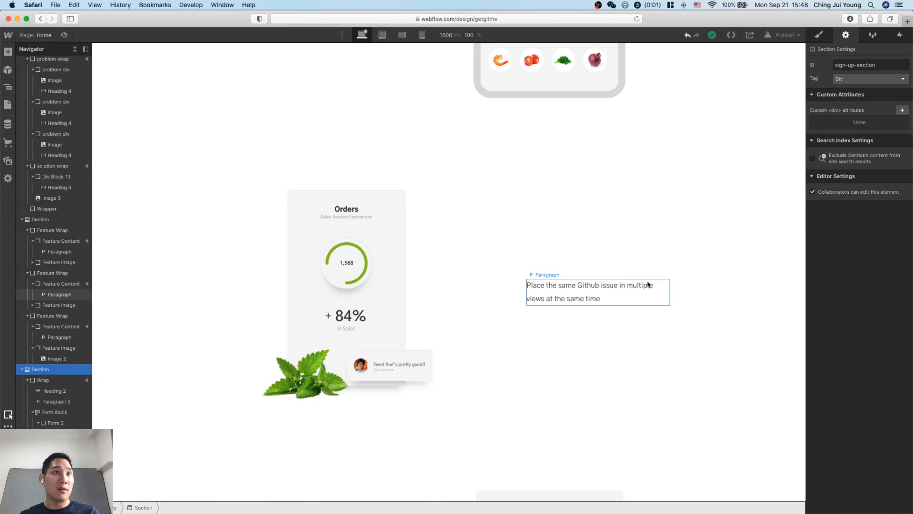
Reset the width of the Feature Image class to Auto, using the middle feature's image block.
click(470, 298)
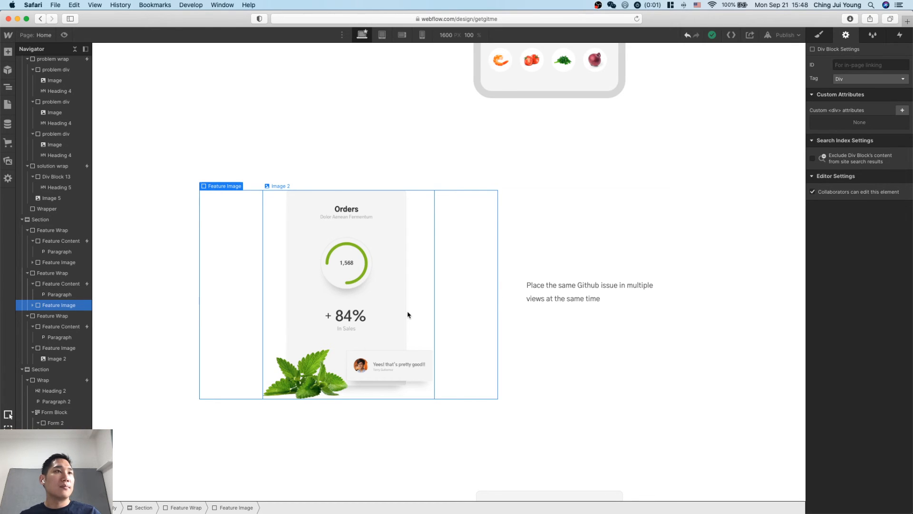
scroll(407, 314, up, 8)
scroll(408, 314, down, 5)
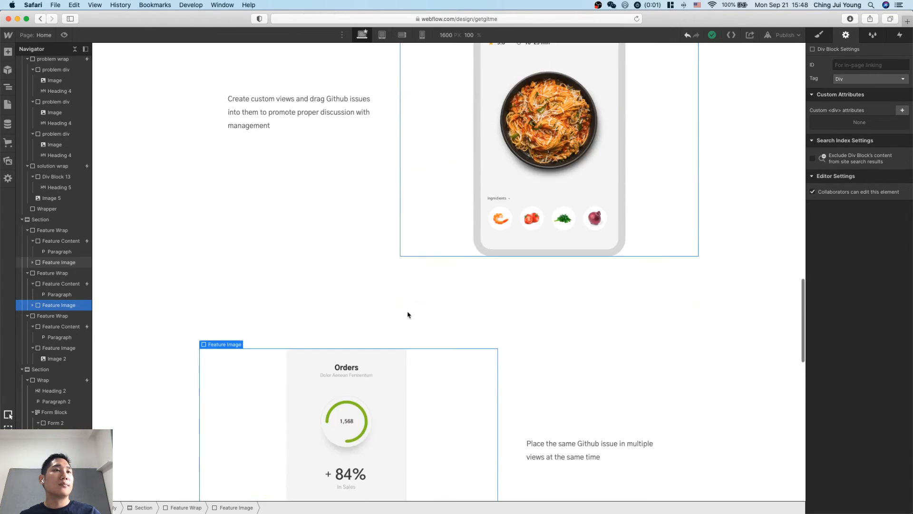
scroll(408, 315, down, 4)
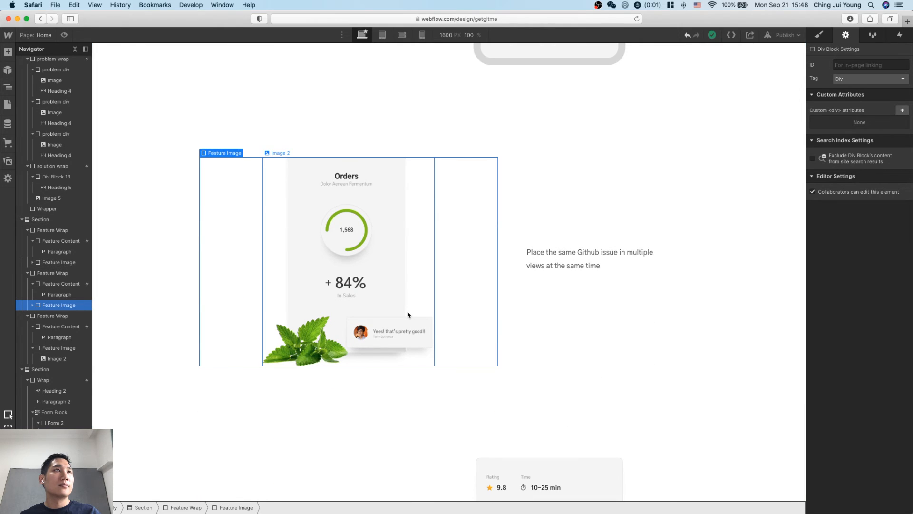
click(32, 305)
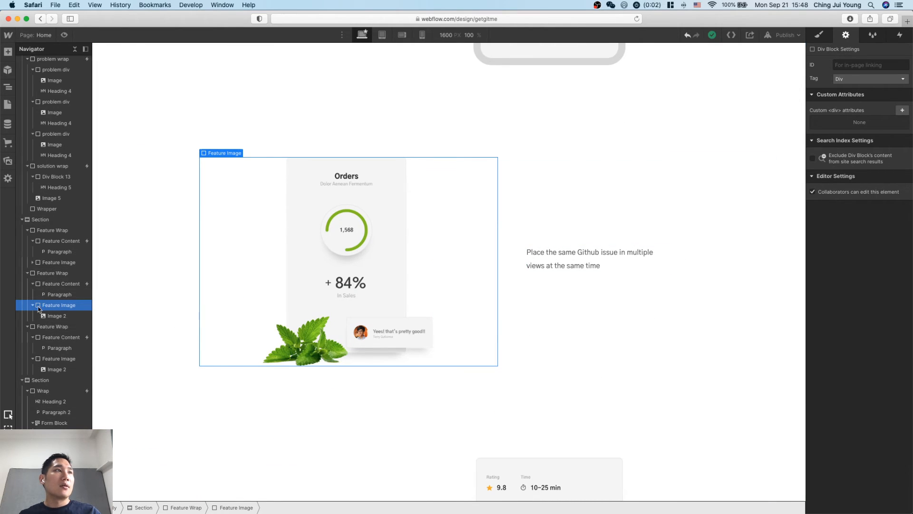
click(819, 35)
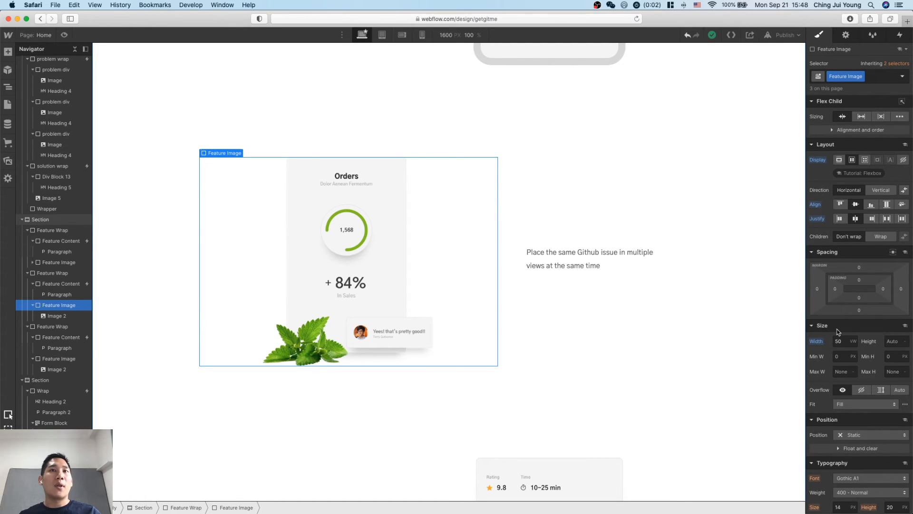
alt+click(816, 341)
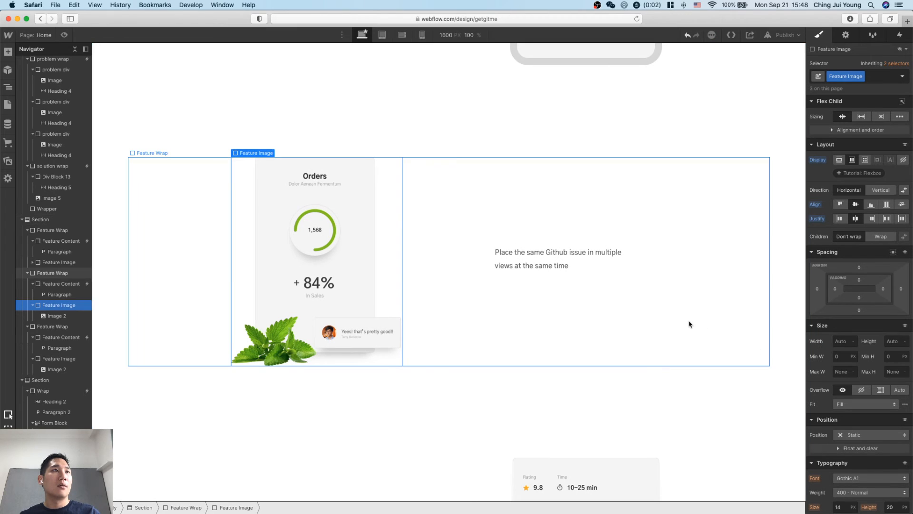
scroll(490, 219, up, 6)
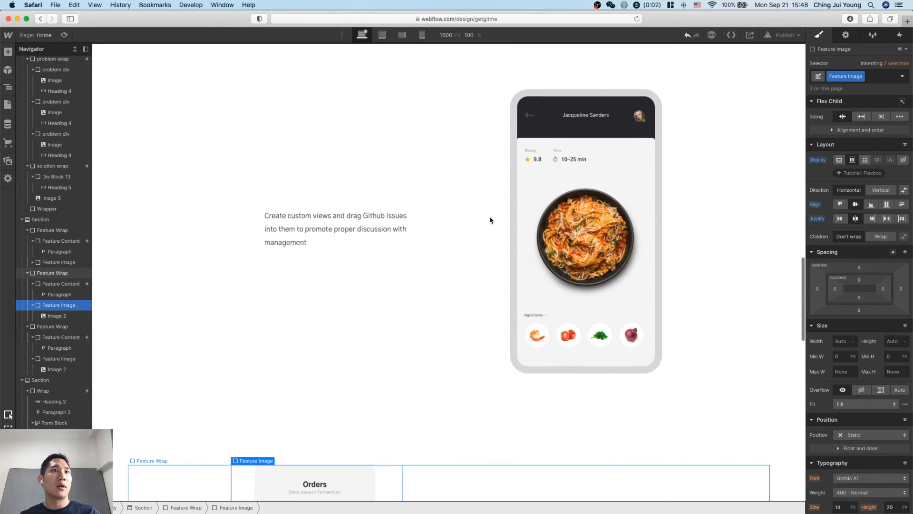
scroll(489, 219, down, 8)
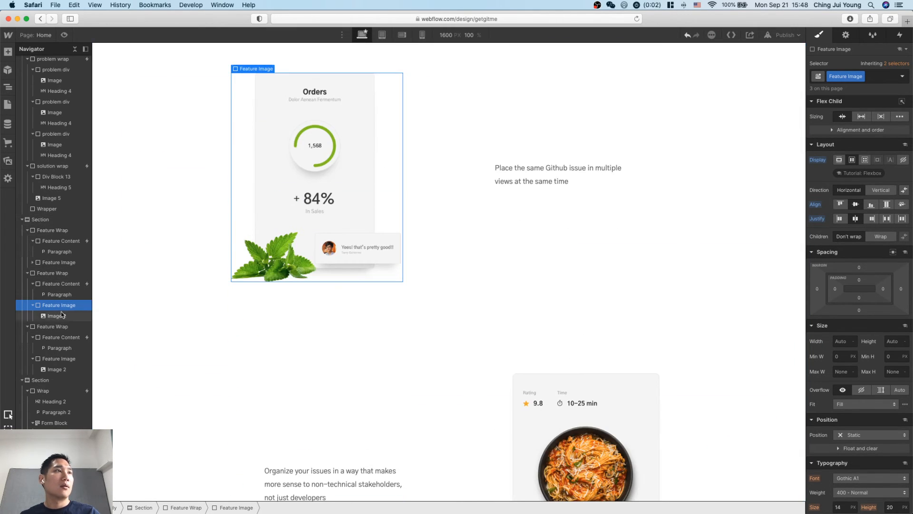
Center-justify the contents of the middle feature's reversed Feature Wrap.
click(65, 317)
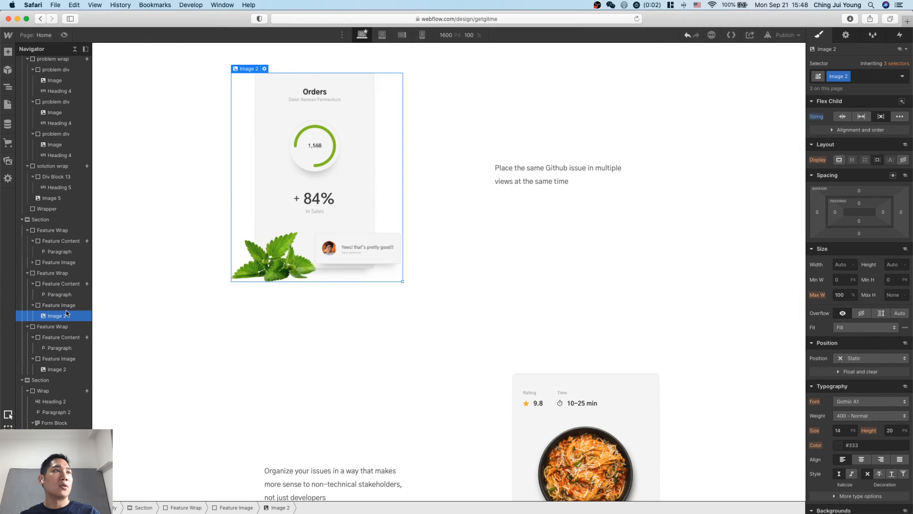
click(68, 306)
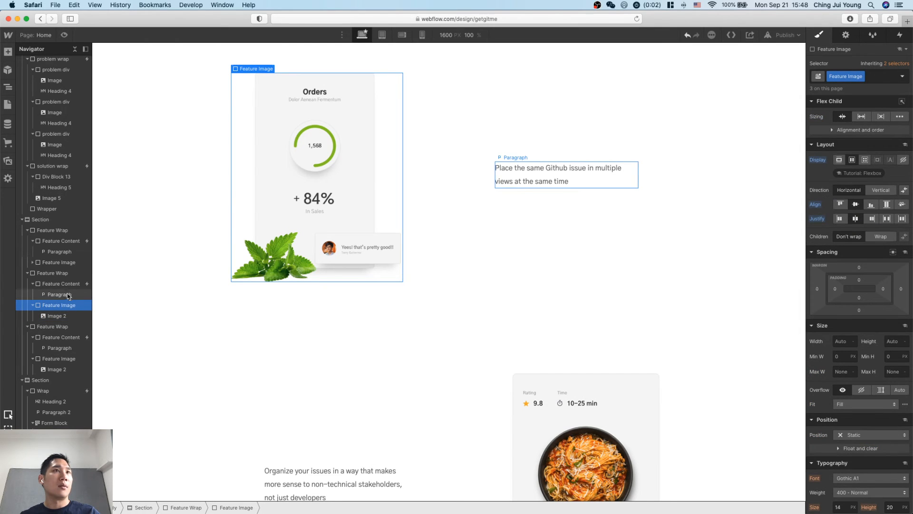
click(68, 285)
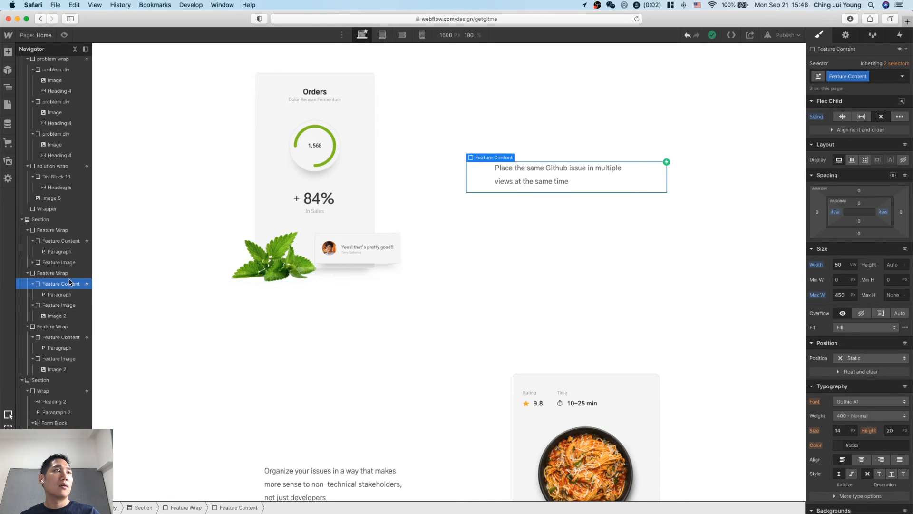
click(67, 273)
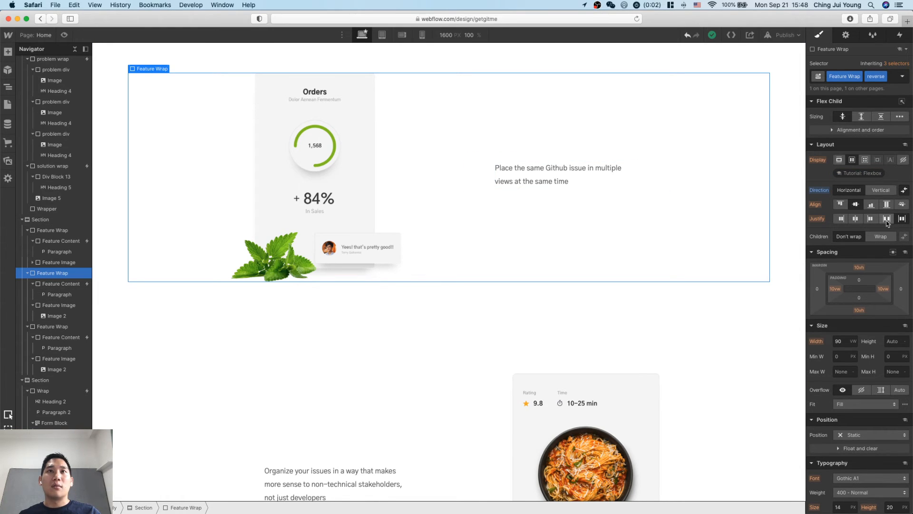
click(856, 220)
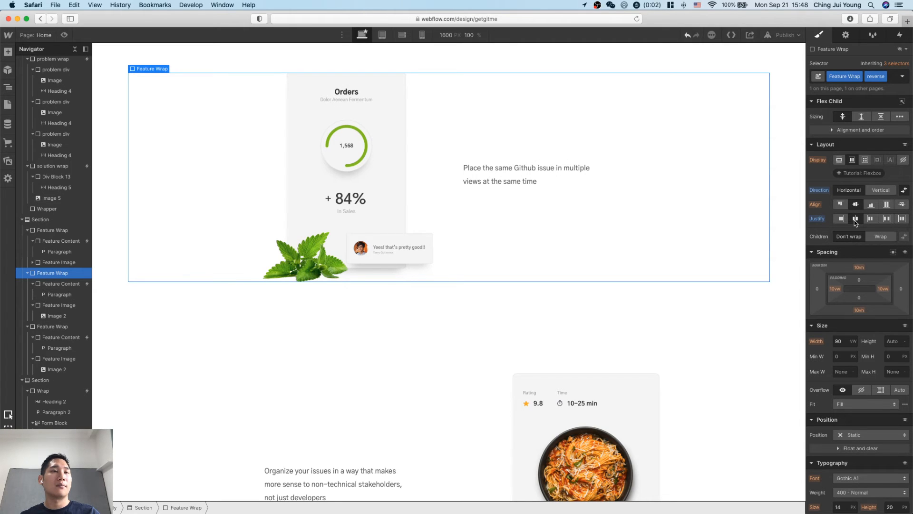
Center-justify the contents of the base Feature Wrap class, using the first feature's wrap.
scroll(630, 228, up, 6)
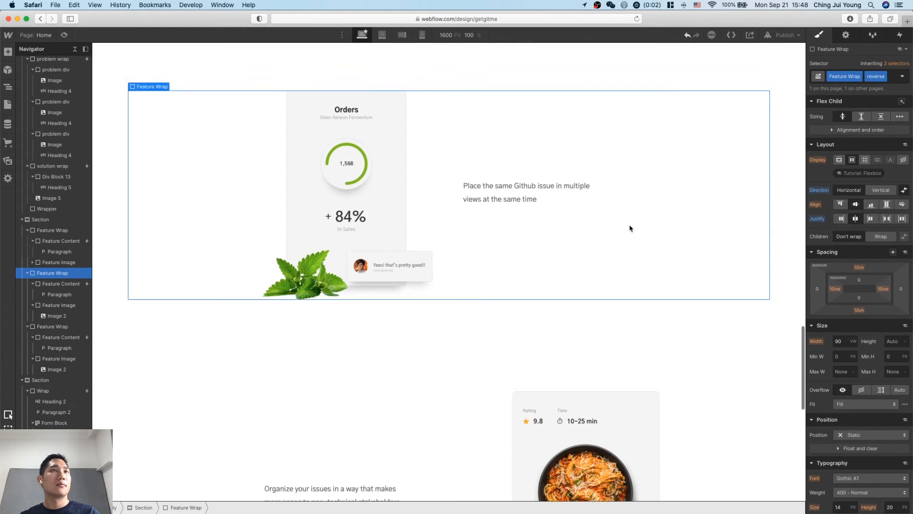
scroll(630, 228, up, 1)
click(698, 229)
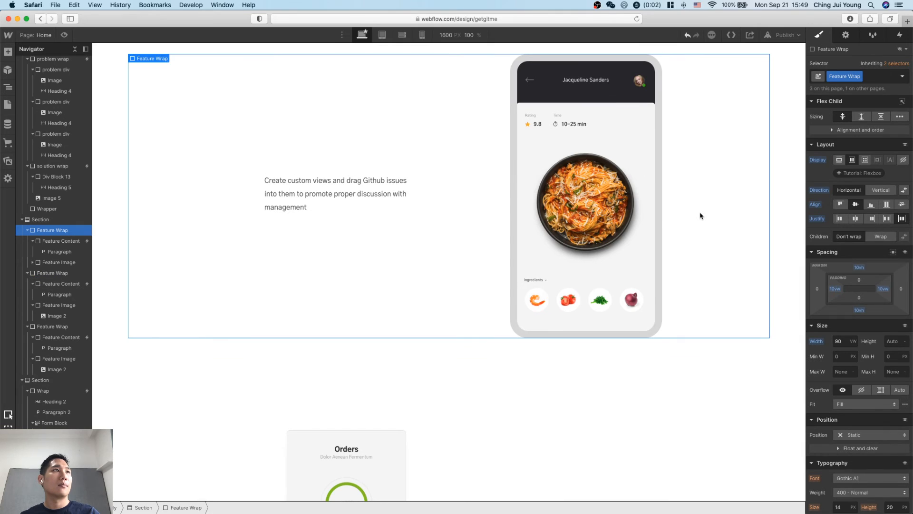
click(64, 241)
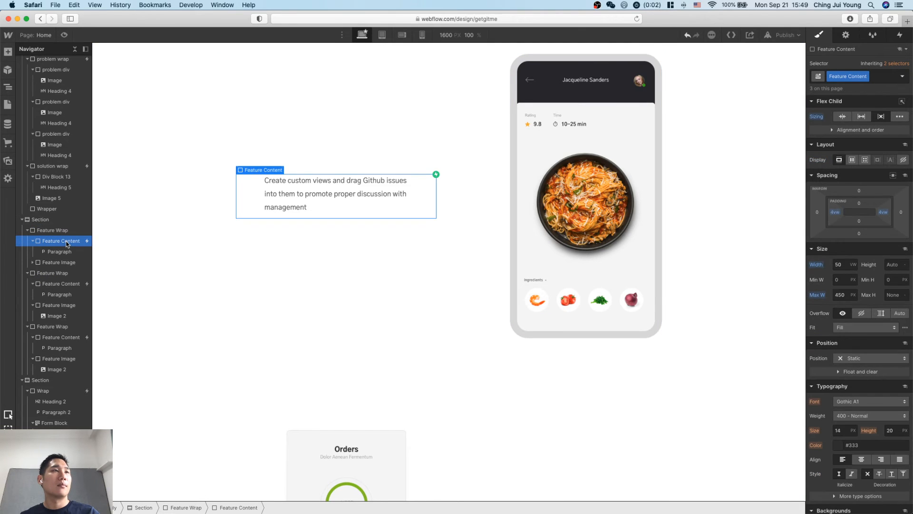
click(62, 263)
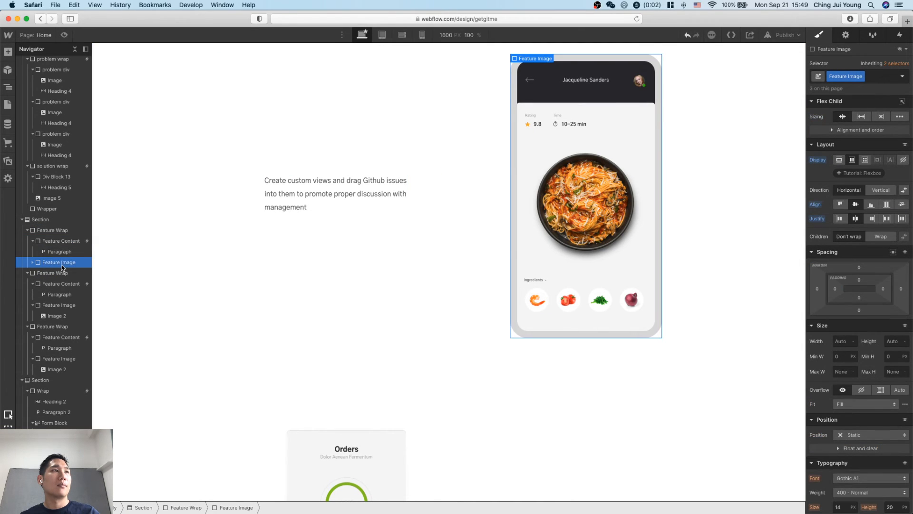
click(65, 231)
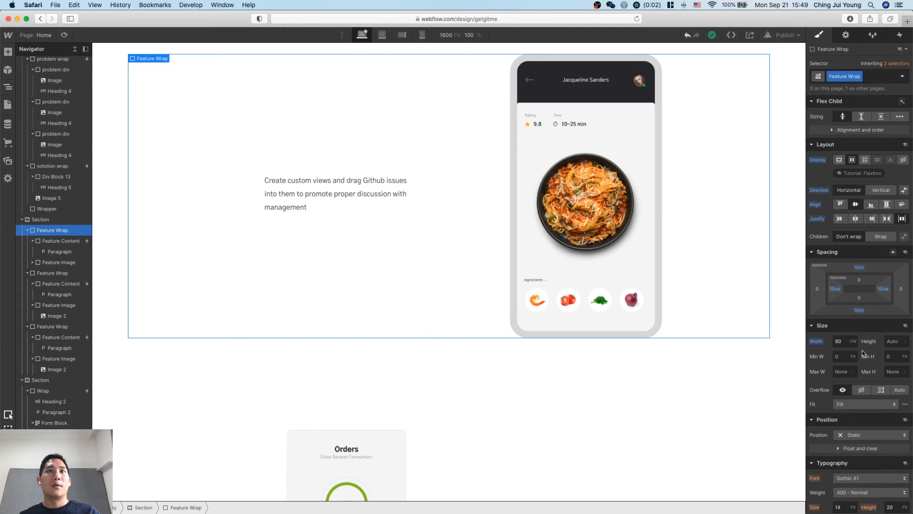
click(855, 218)
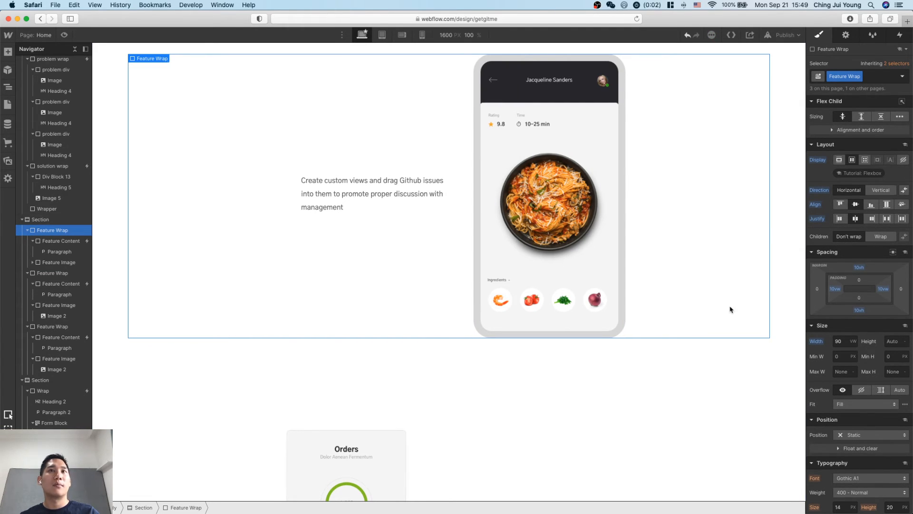
Review the horizontal alignment of all three feature sections on the canvas, checking the layout settings of the second and third Feature Wraps.
scroll(731, 309, down, 10)
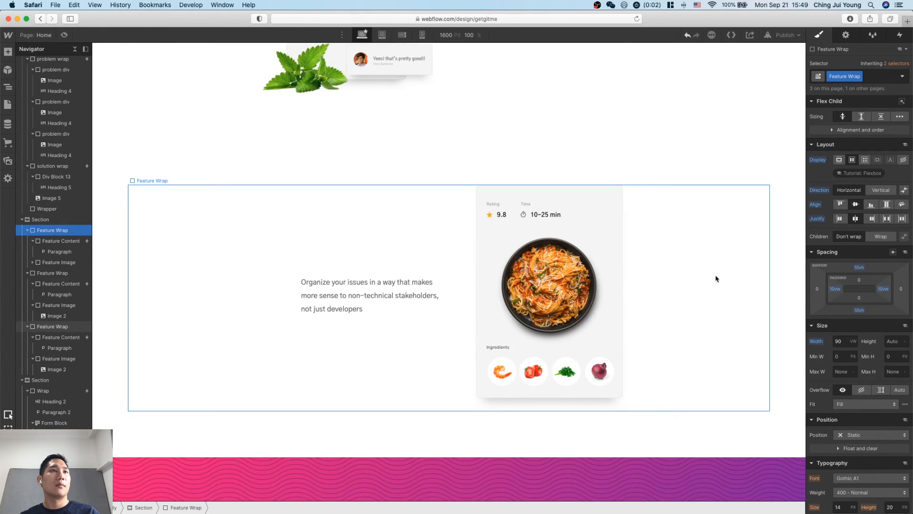
scroll(716, 277, up, 5)
scroll(683, 320, down, 6)
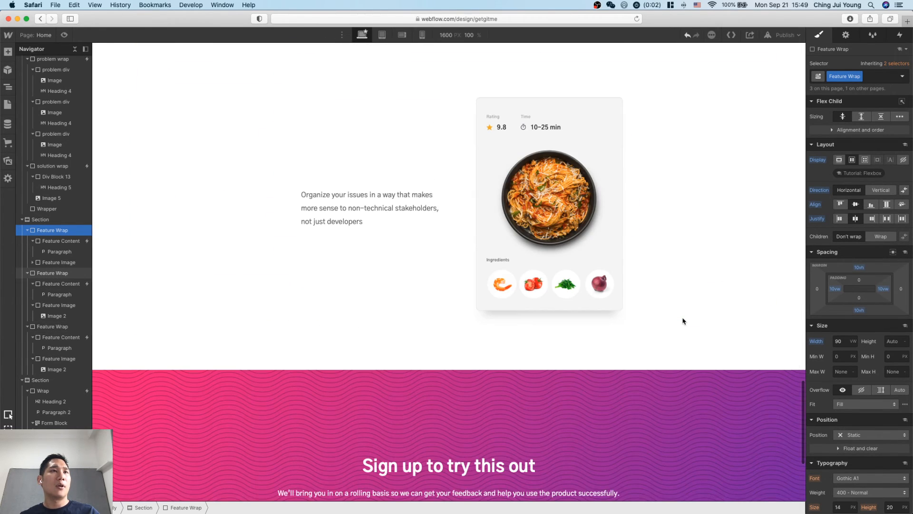
click(681, 237)
scroll(704, 214, up, 5)
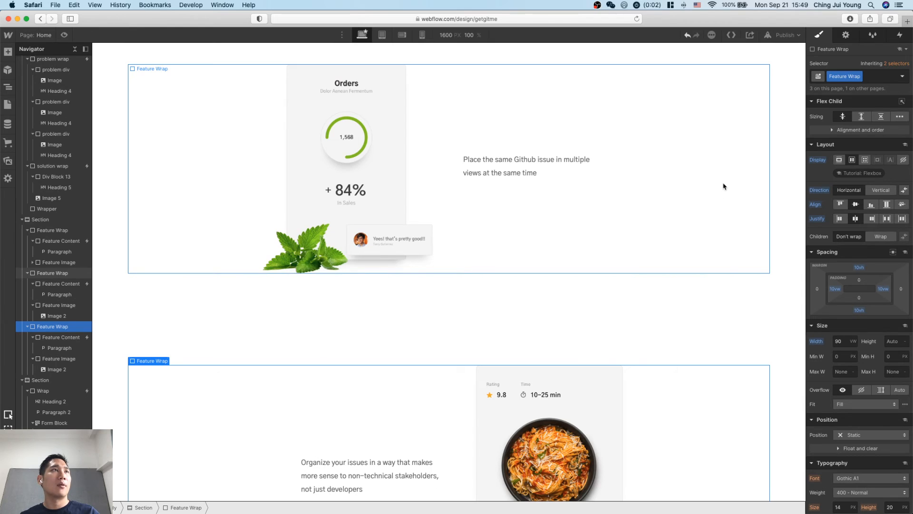
click(723, 186)
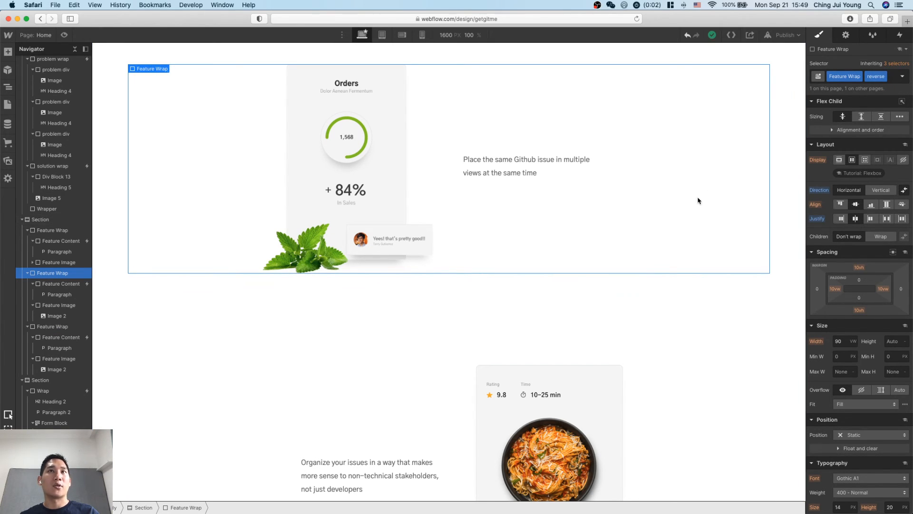
scroll(662, 164, up, 3)
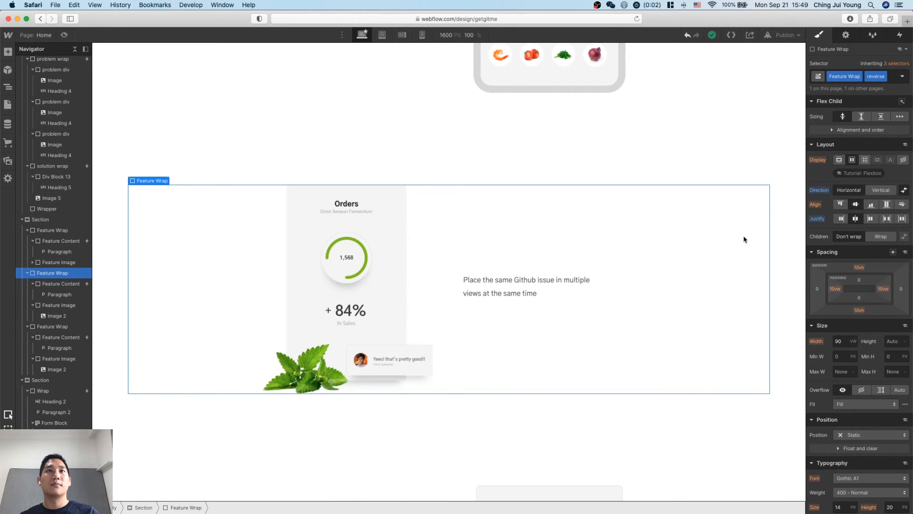
scroll(745, 239, up, 6)
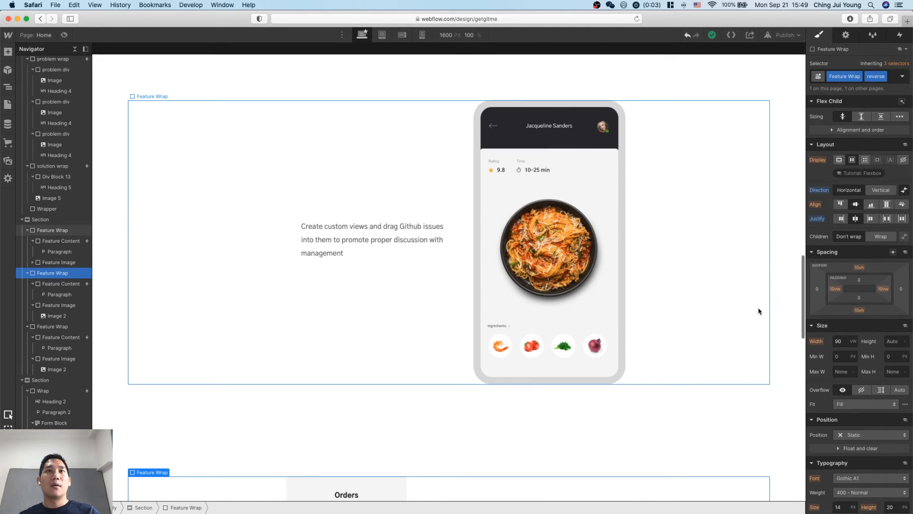
scroll(759, 312, down, 2)
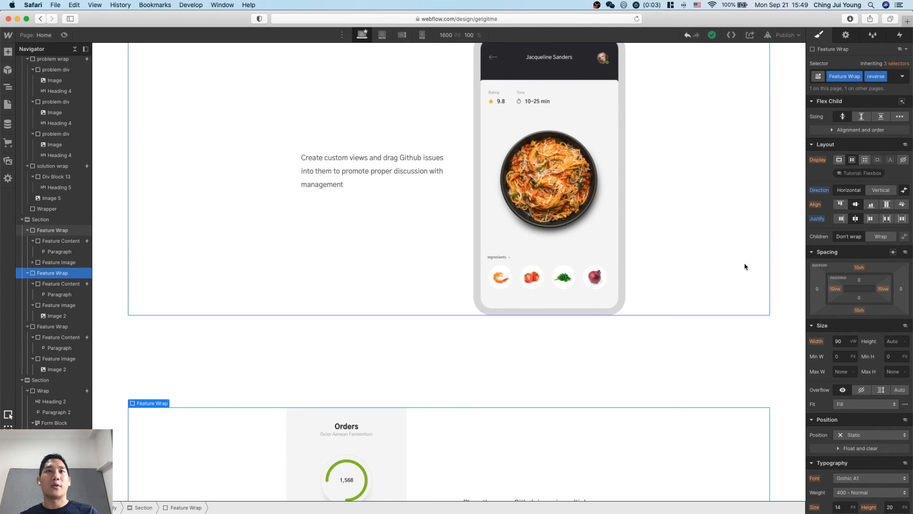
scroll(746, 265, up, 1)
scroll(738, 331, down, 1)
scroll(738, 332, down, 10)
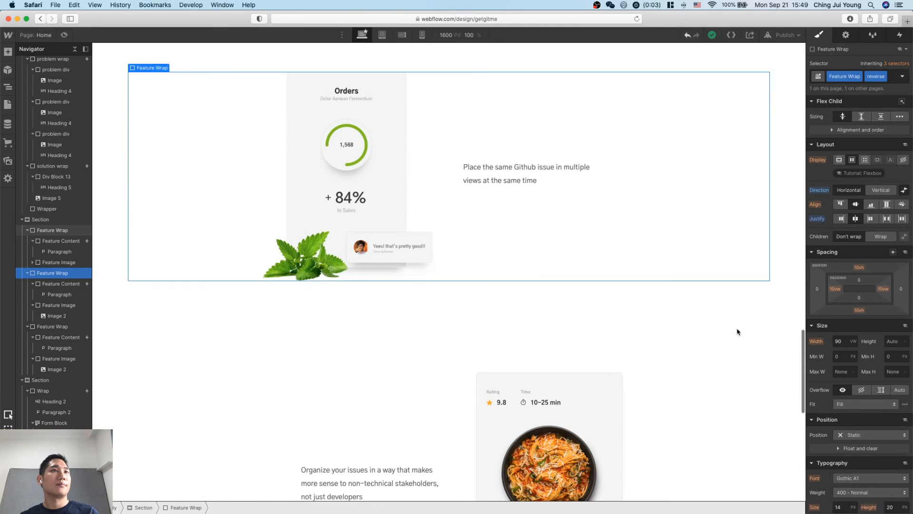
scroll(739, 338, down, 6)
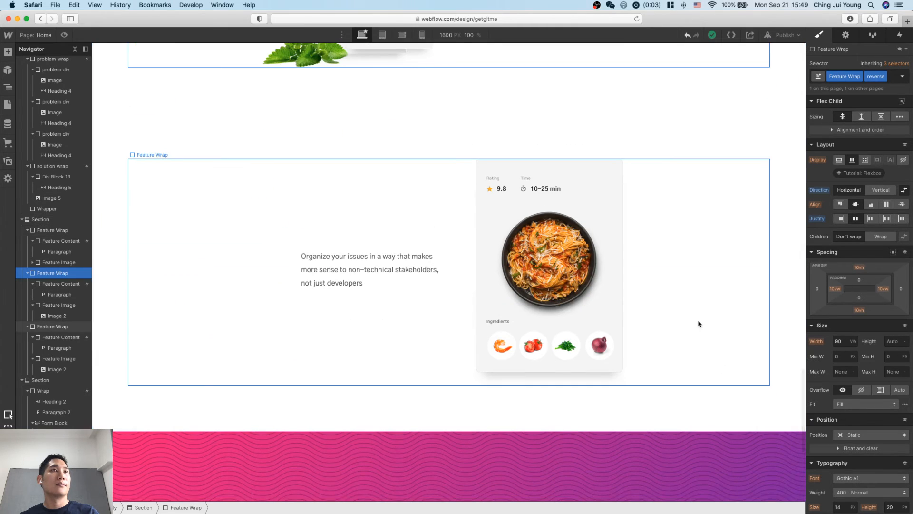
click(728, 327)
scroll(720, 326, up, 9)
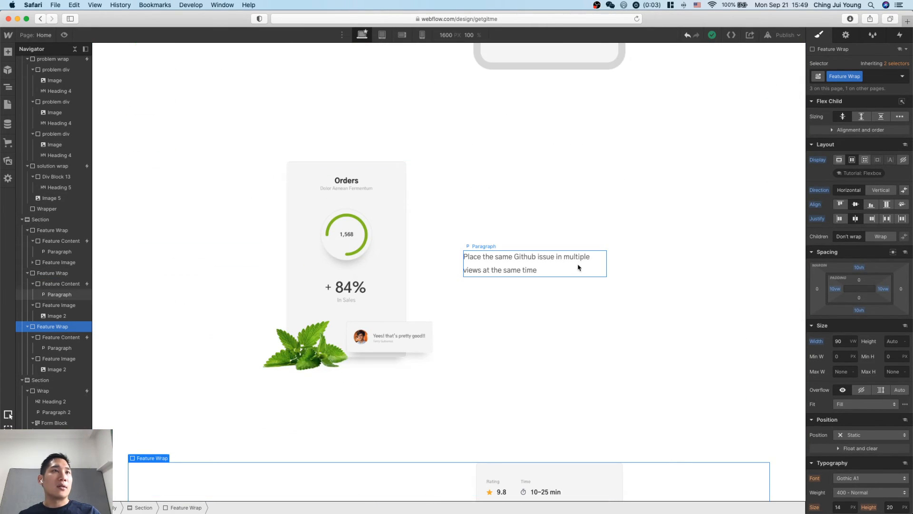
scroll(579, 265, up, 9)
scroll(619, 227, up, 4)
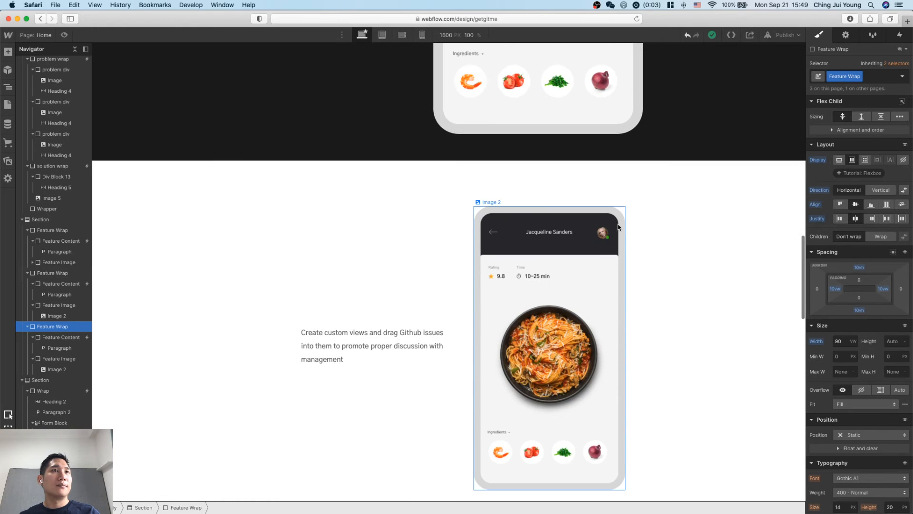
Select the problem wrap in the dark problem section and open its Scroll into view interaction.
scroll(638, 286, up, 15)
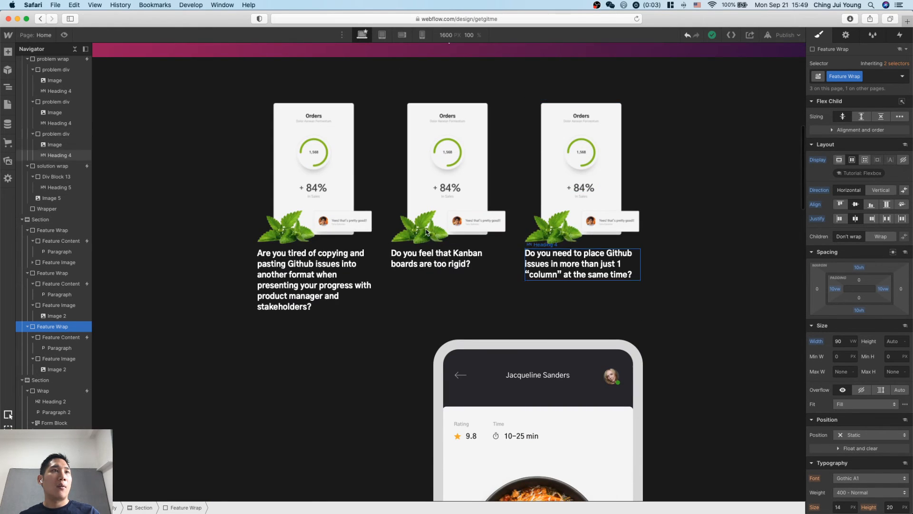
click(369, 243)
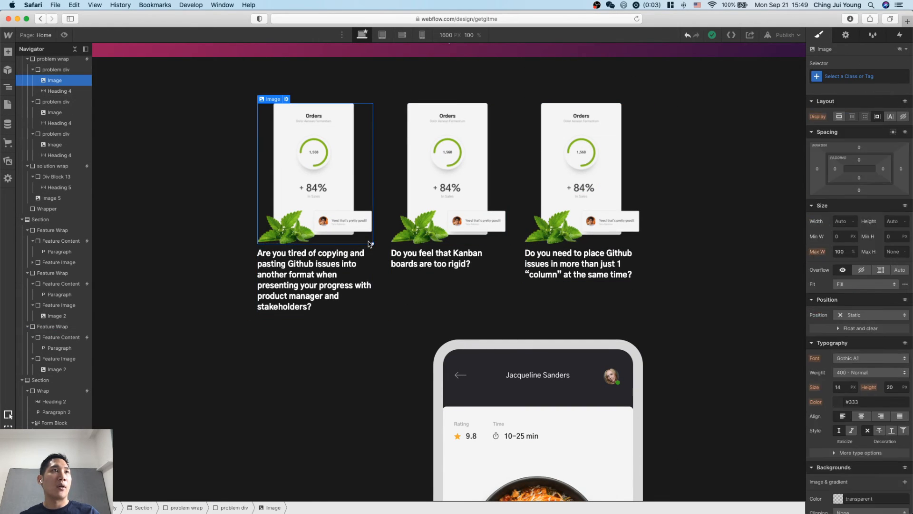
click(63, 71)
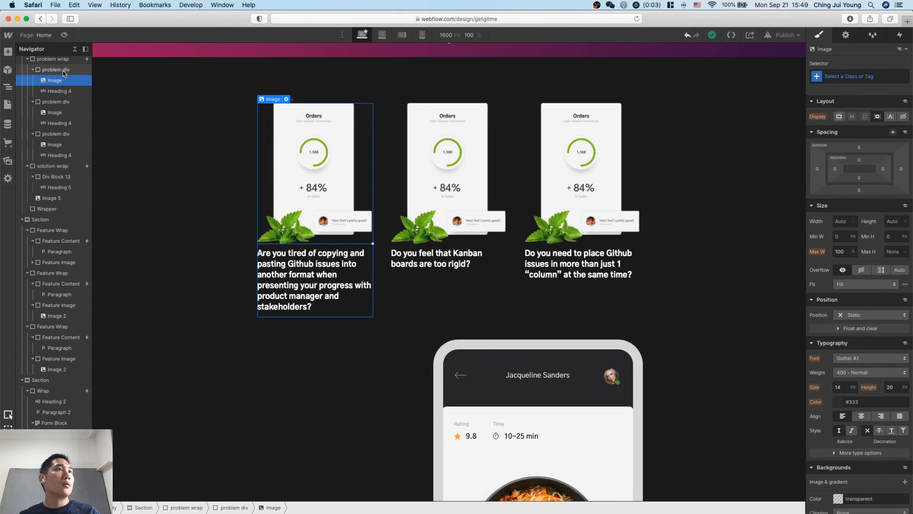
click(61, 61)
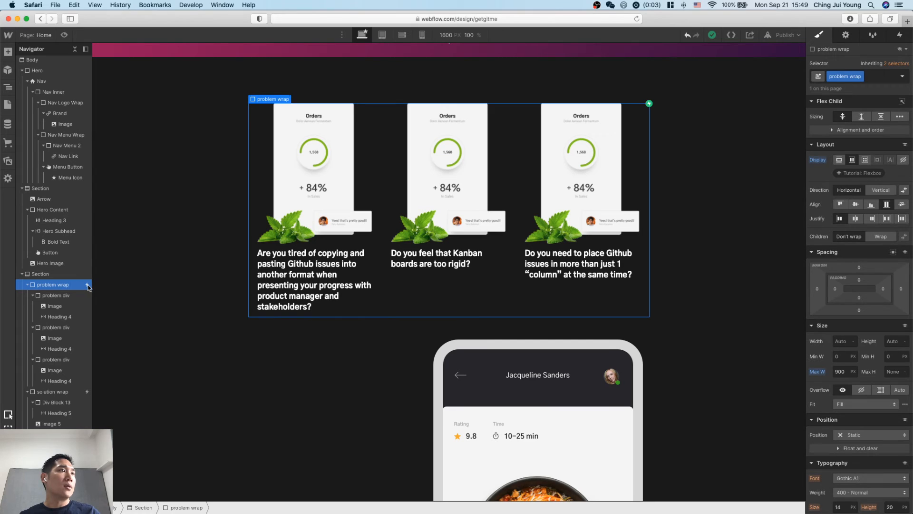
click(901, 37)
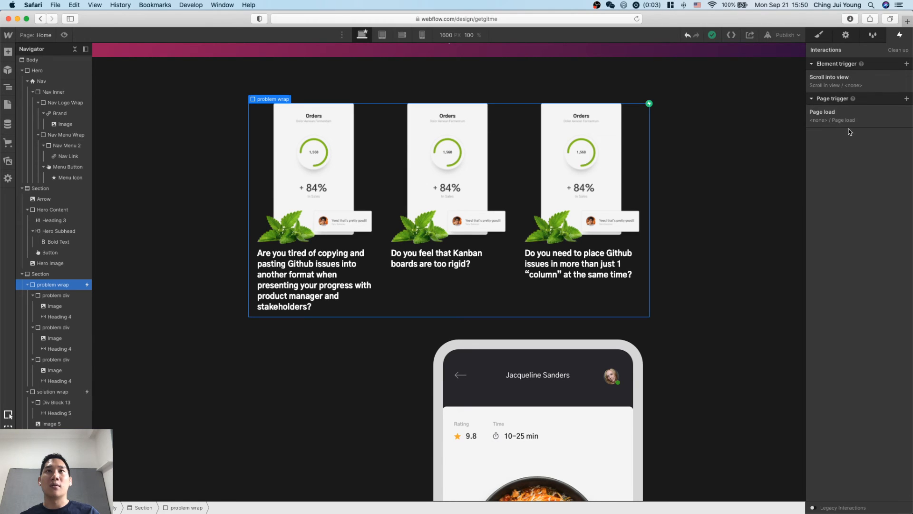
click(851, 78)
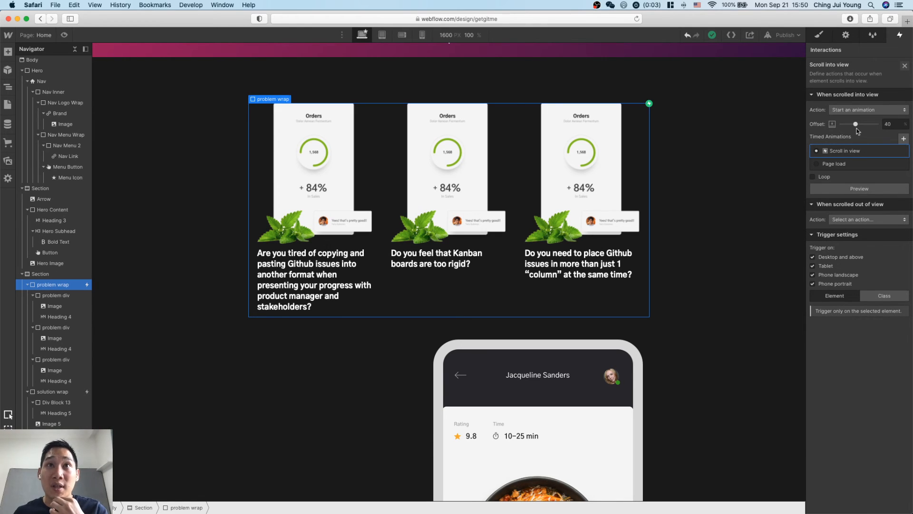
Preview the problem wrap's Scroll in view animation twice and check its action options, keeping Start an animation.
click(850, 189)
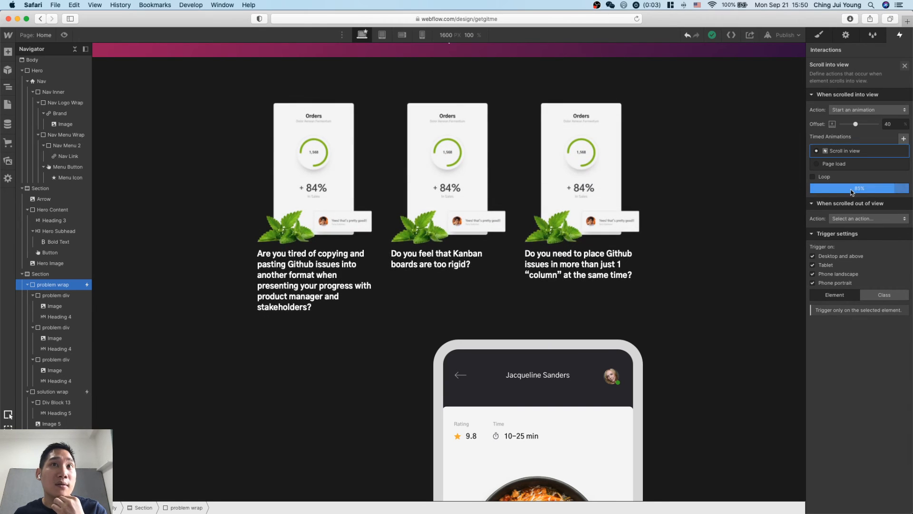
click(859, 190)
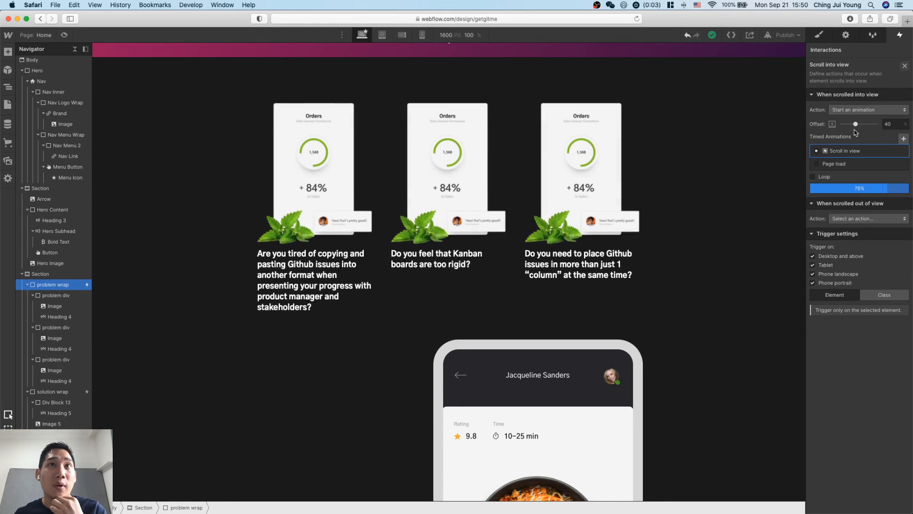
click(870, 111)
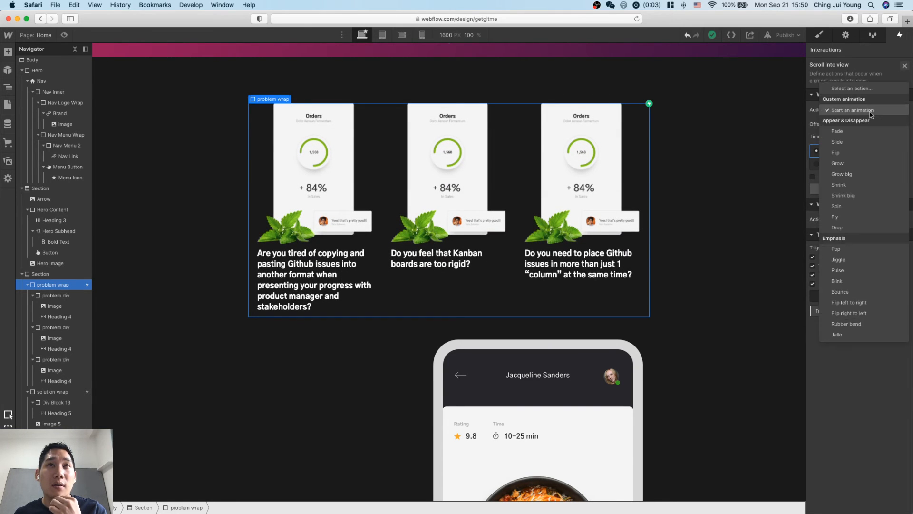
click(871, 113)
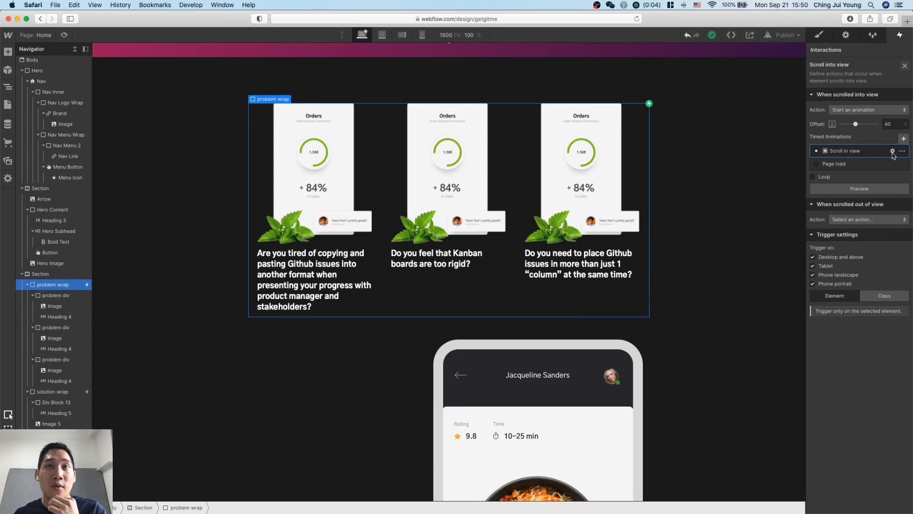
Inspect the Move and Opacity actions of the Scroll in view animation, and leave the animation editor.
click(893, 152)
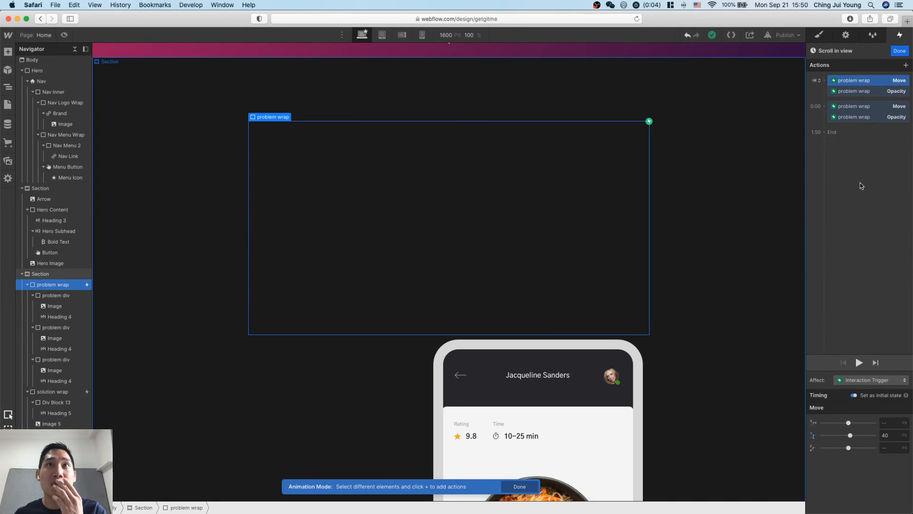
click(861, 91)
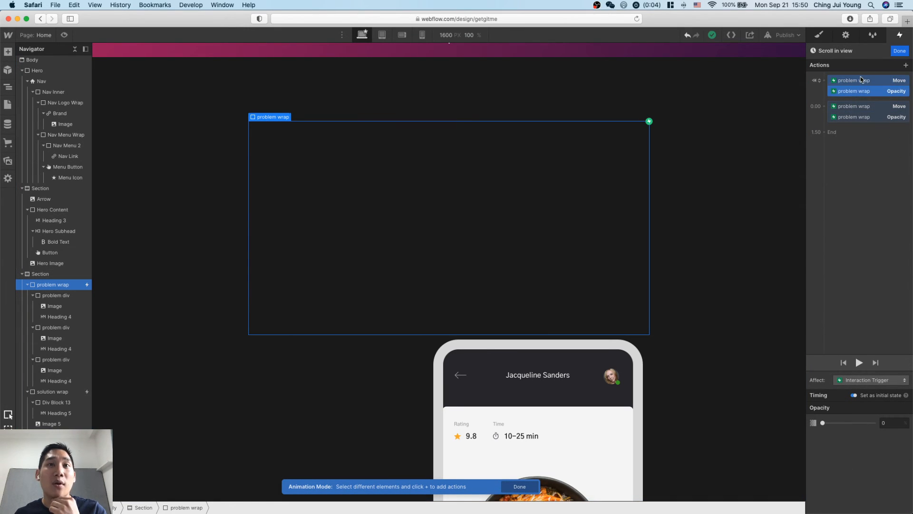
drag(861, 107, 859, 125)
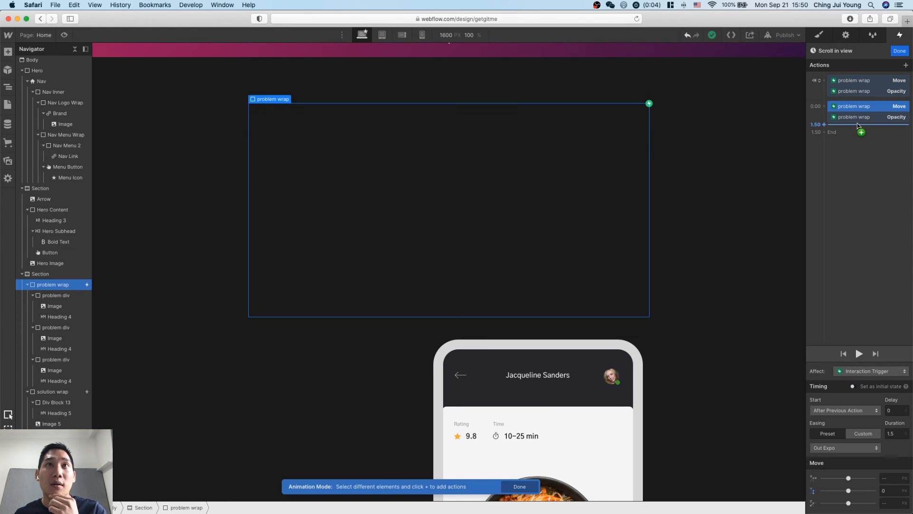
click(857, 126)
click(836, 60)
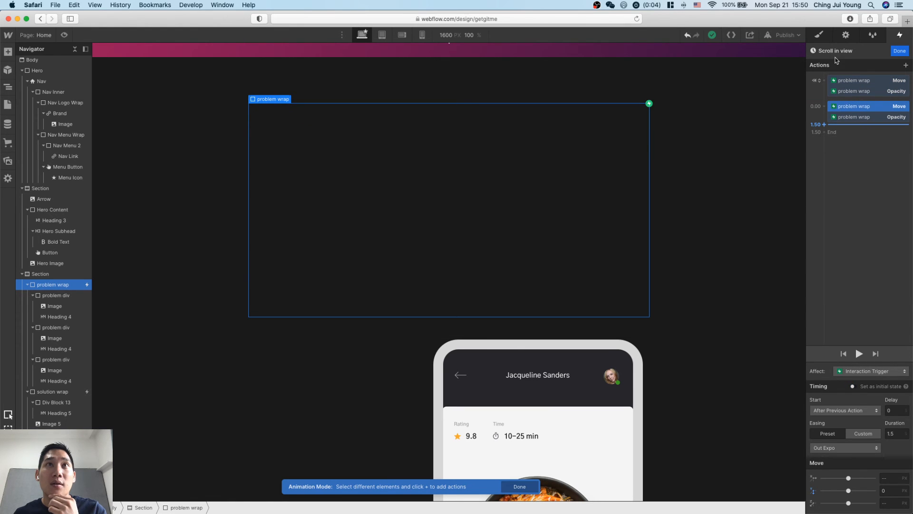
click(898, 51)
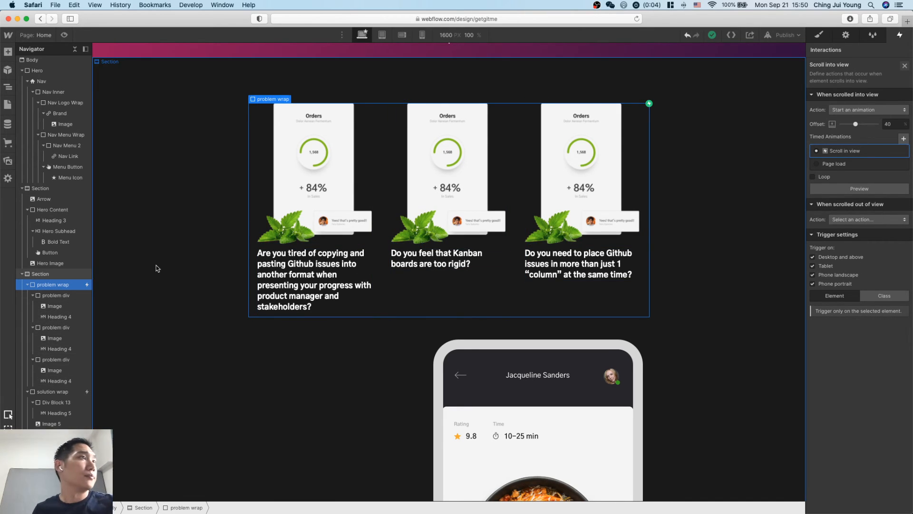
Close the trigger settings and remove the Scroll into view trigger from the problem wrap.
scroll(55, 285, down, 2)
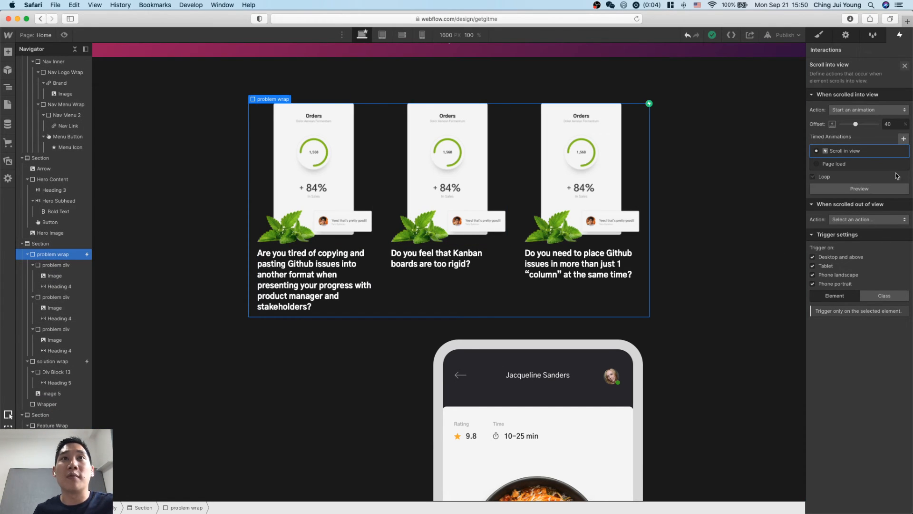
click(905, 66)
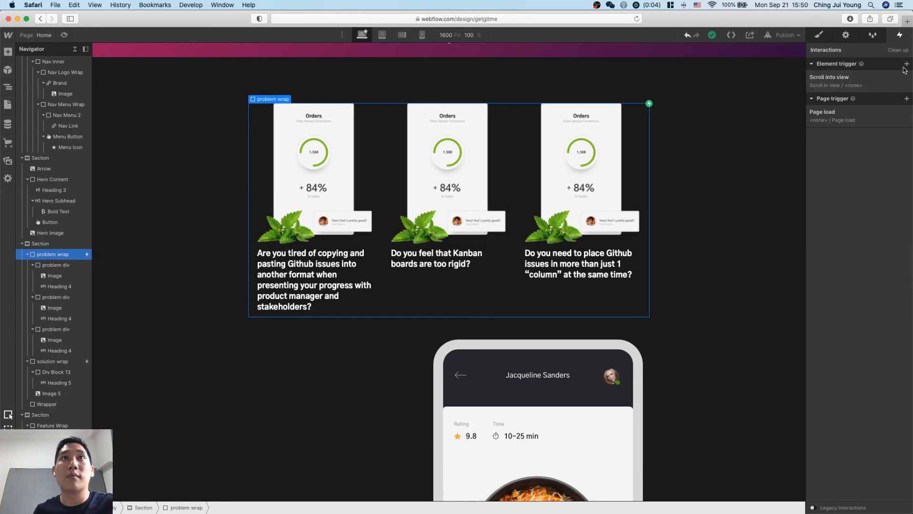
click(907, 77)
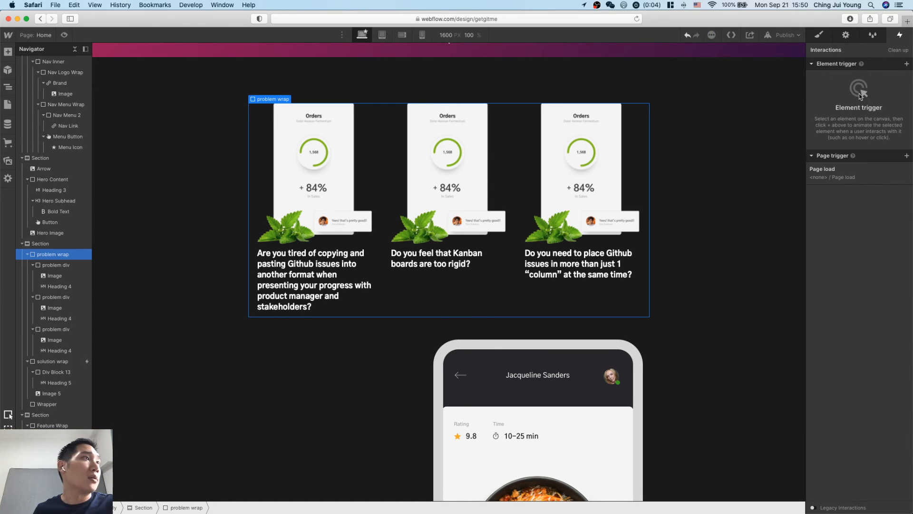
Add a Scroll into view trigger to the first problem div that starts the Scroll in view animation.
click(53, 265)
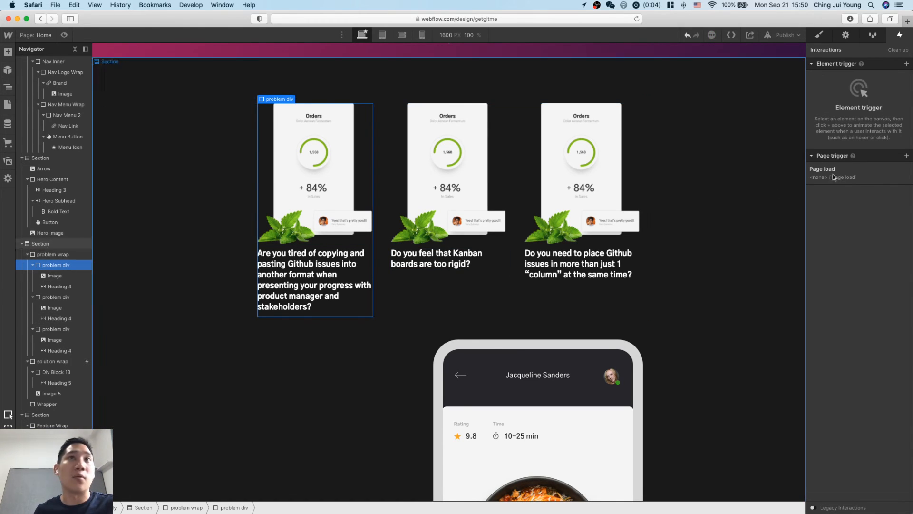
click(908, 64)
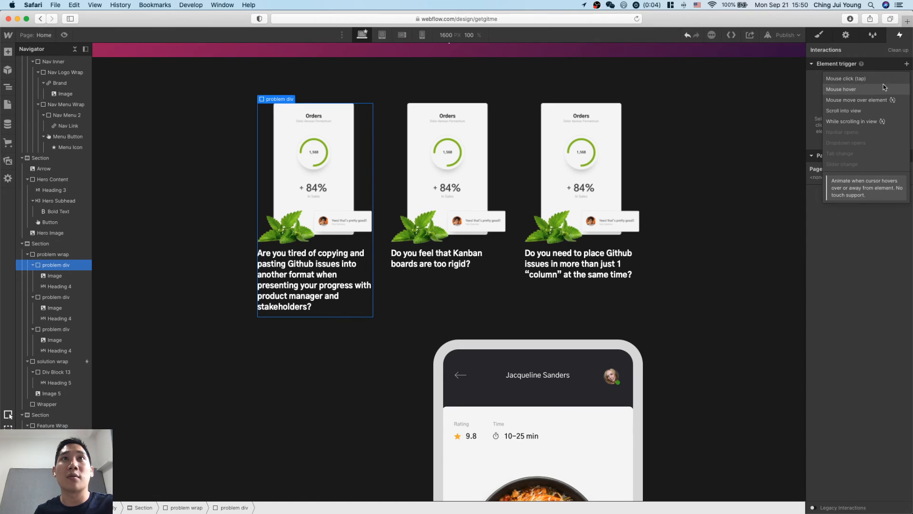
click(880, 111)
click(879, 112)
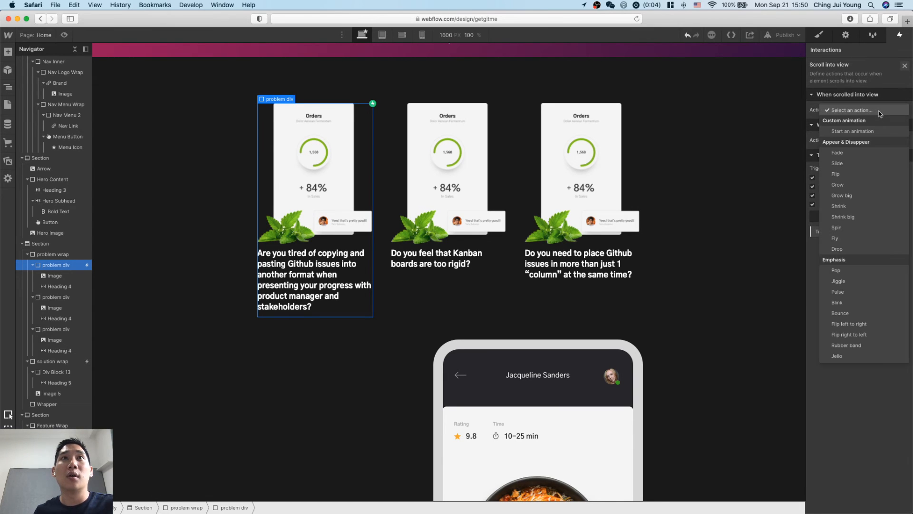
click(874, 131)
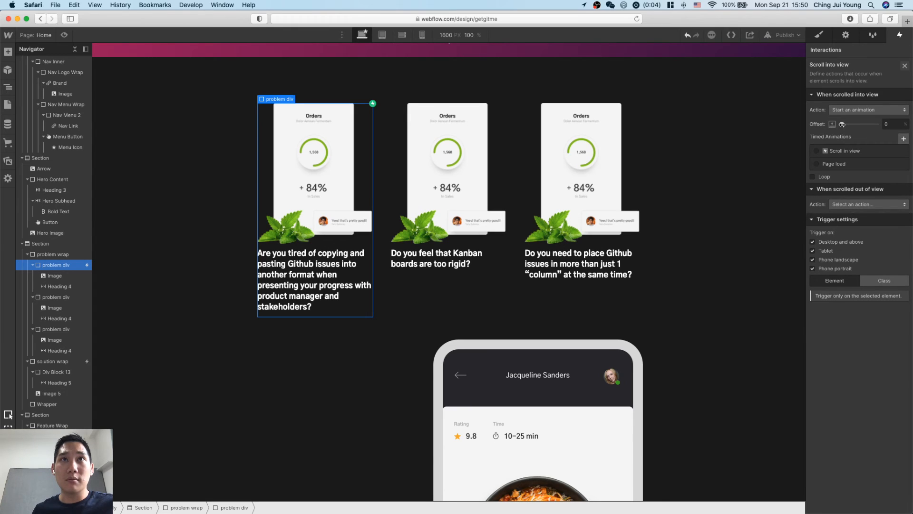
click(817, 152)
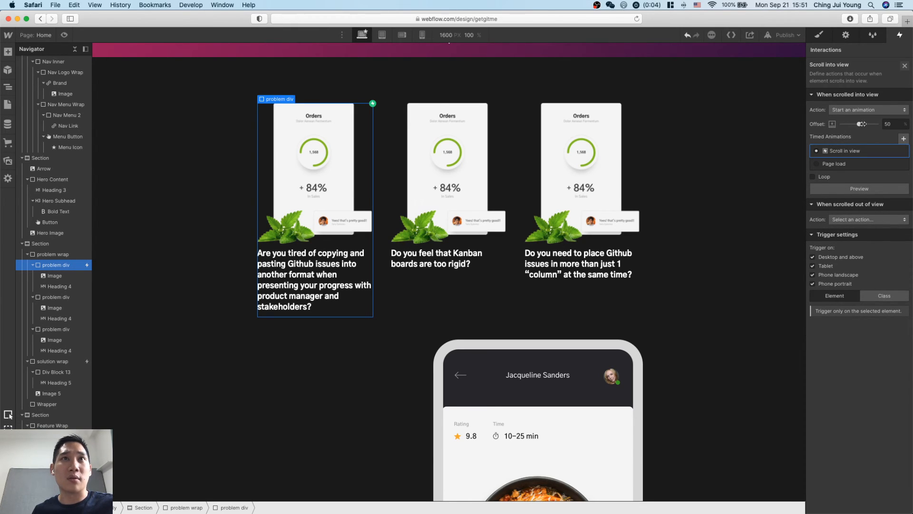
Preview the first problem div's Scroll in view animation repeatedly, setting the trigger offset back to 0%.
click(867, 189)
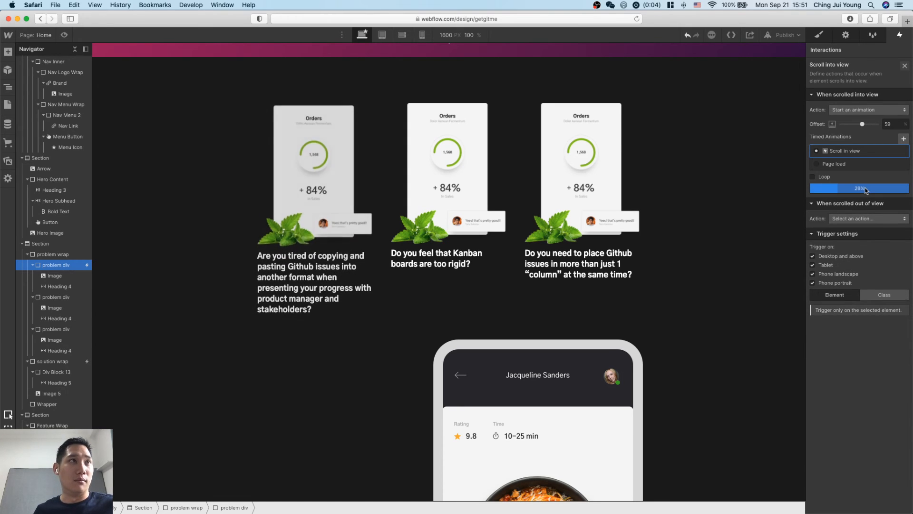
drag(863, 124, 828, 127)
click(856, 190)
click(848, 187)
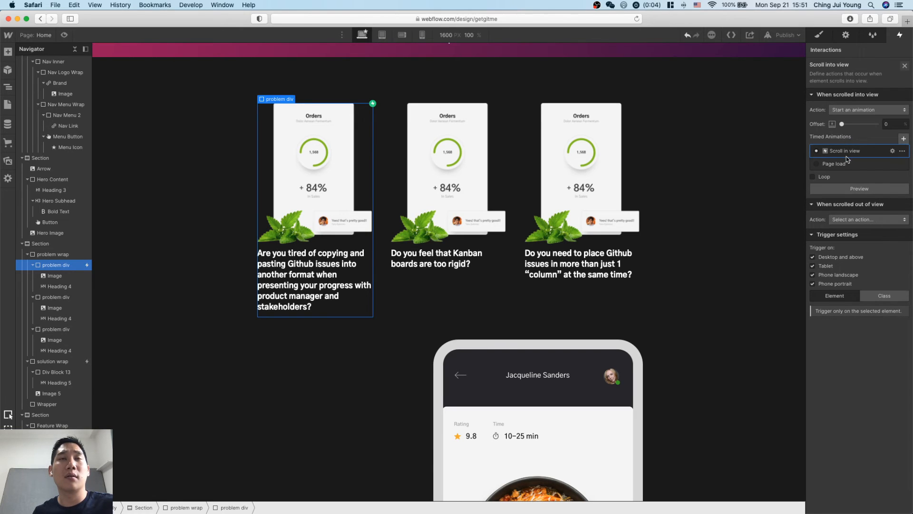
click(855, 189)
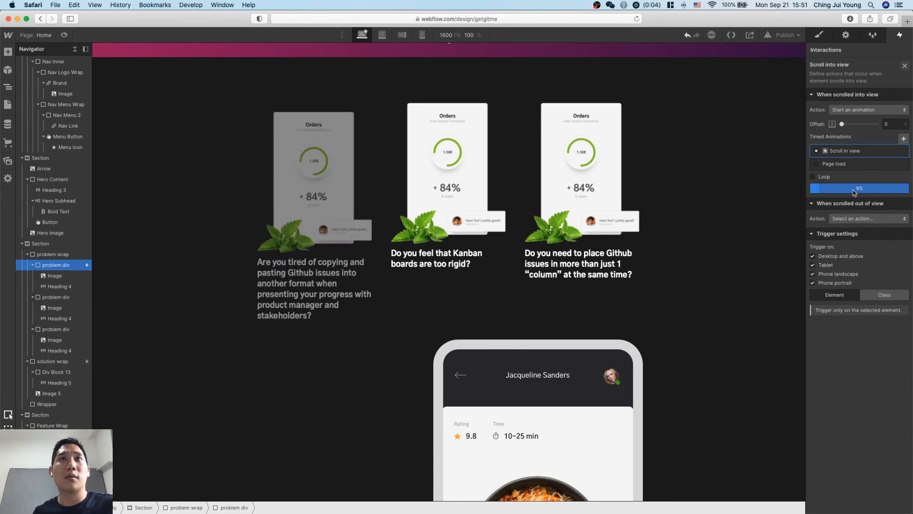
click(905, 138)
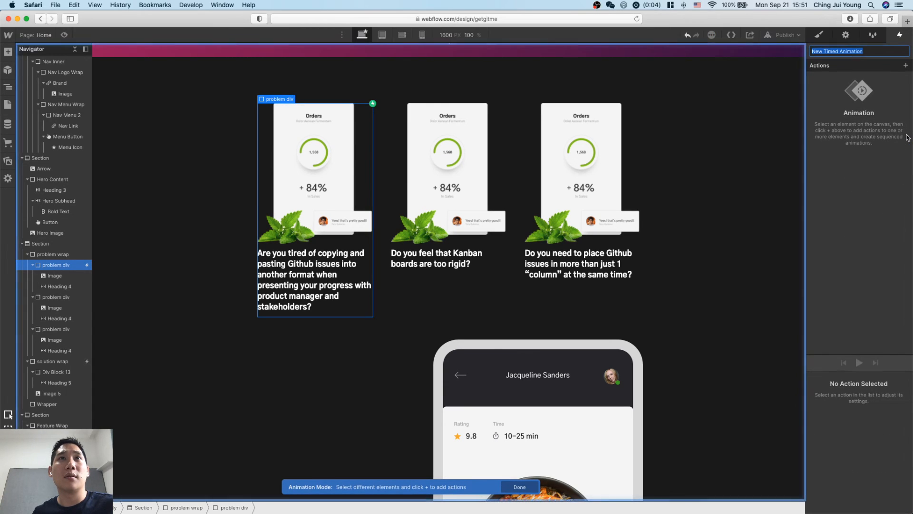
key(Return)
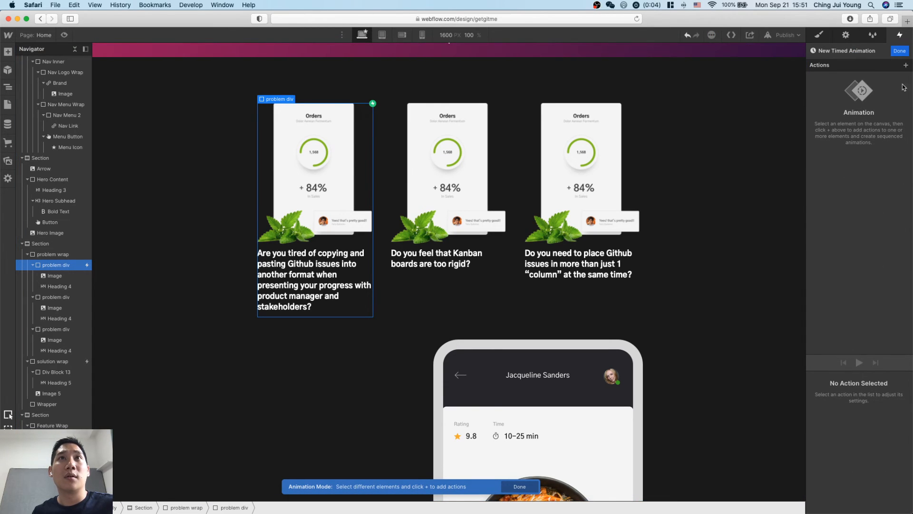
click(899, 51)
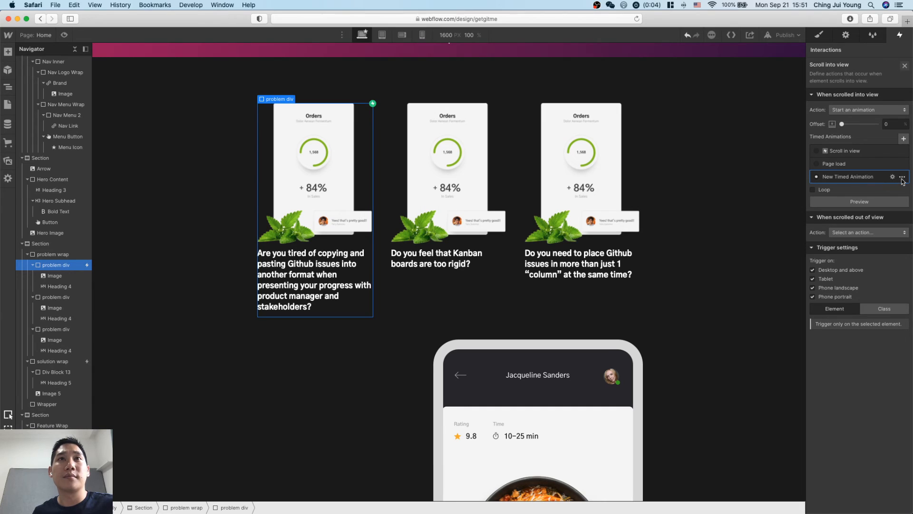
click(902, 179)
click(886, 224)
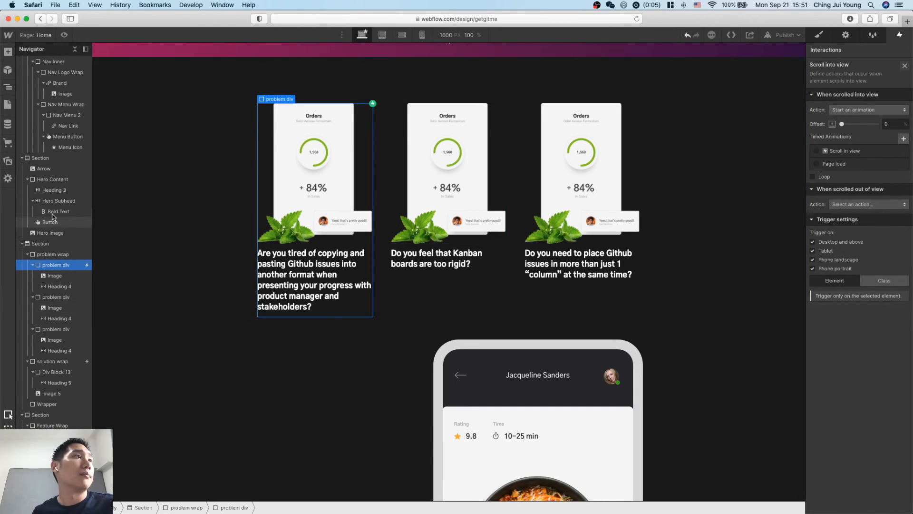
Open the page preview at the hero section and try to reload it, choosing to stay on the page.
click(187, 252)
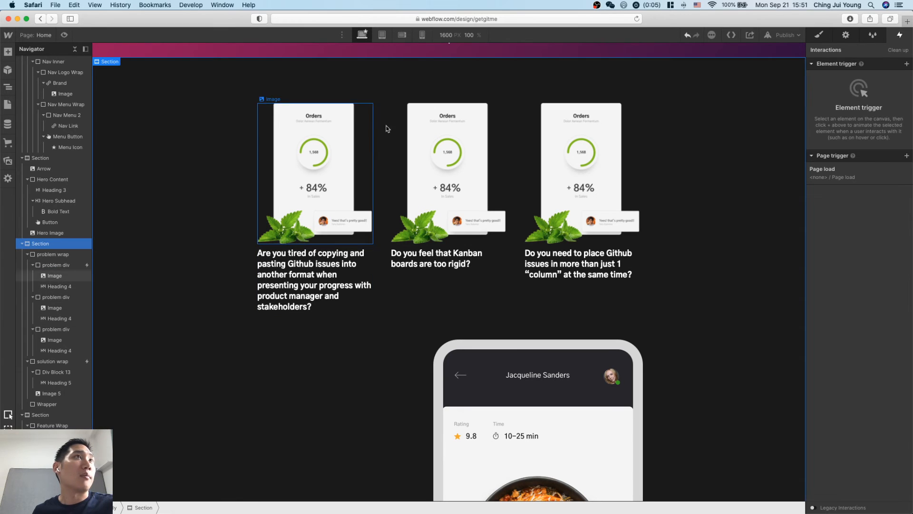
click(65, 34)
scroll(246, 154, up, 9)
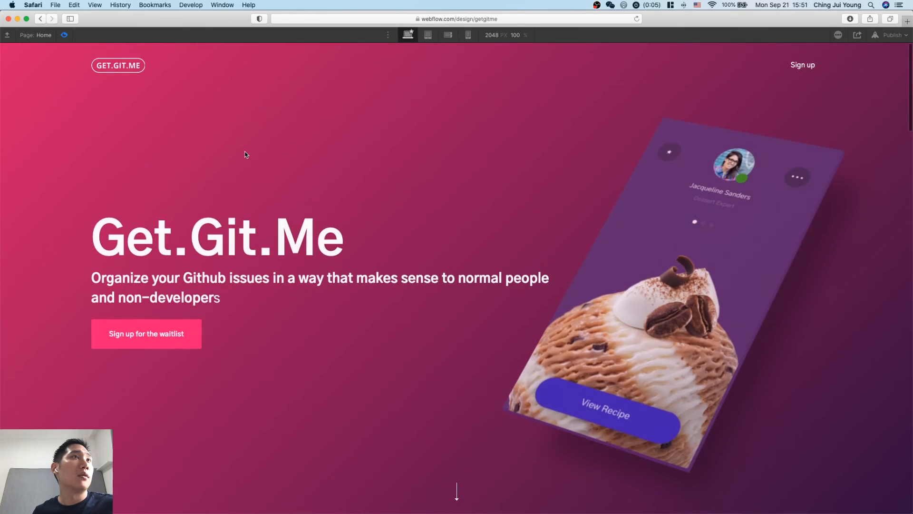
key(super+r)
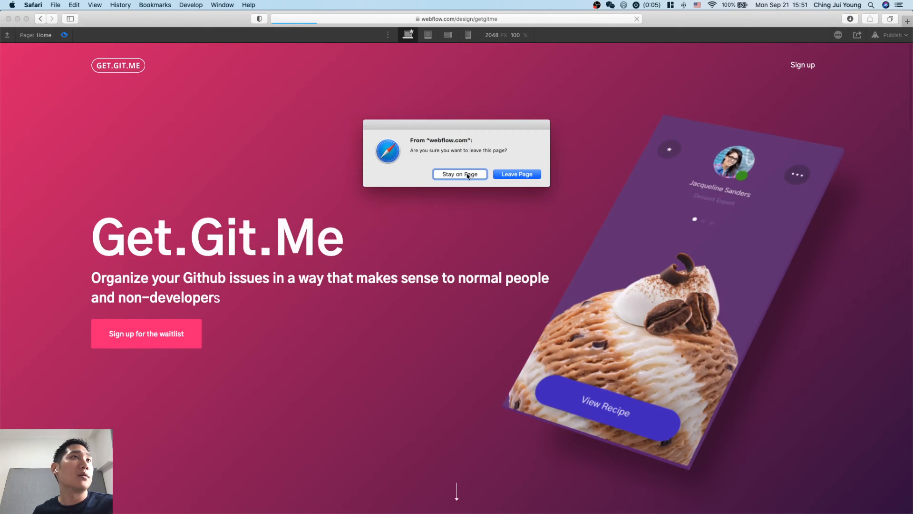
click(460, 174)
scroll(463, 252, down, 5)
scroll(459, 294, up, 5)
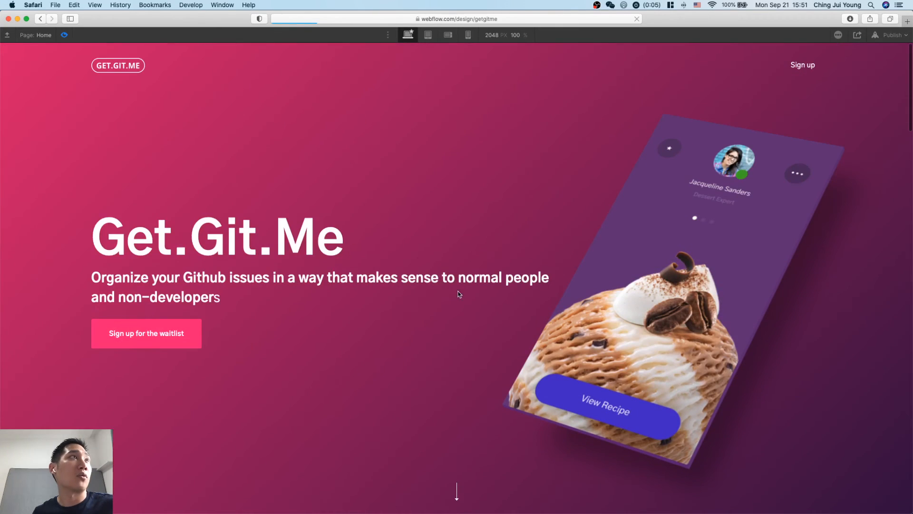
Restart the page preview, check how the problem cards animate on scroll, and return to the editor.
click(65, 35)
click(65, 36)
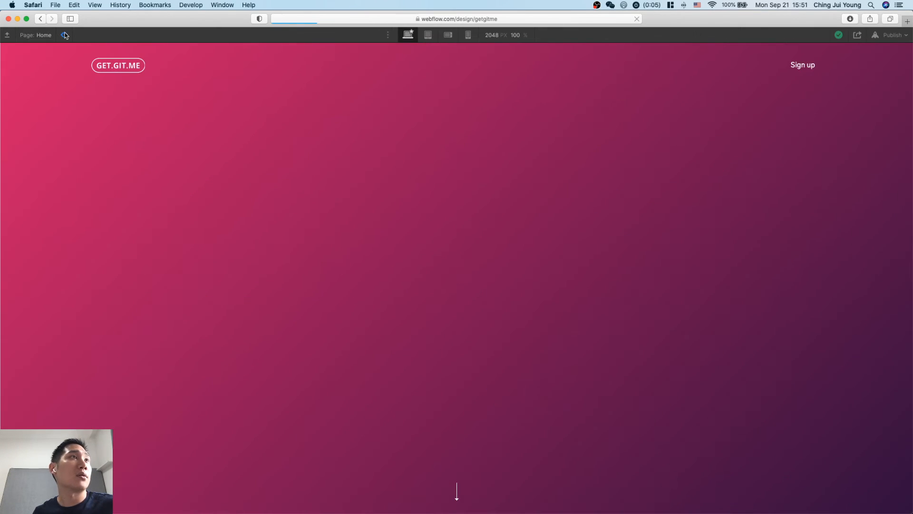
scroll(266, 261, down, 10)
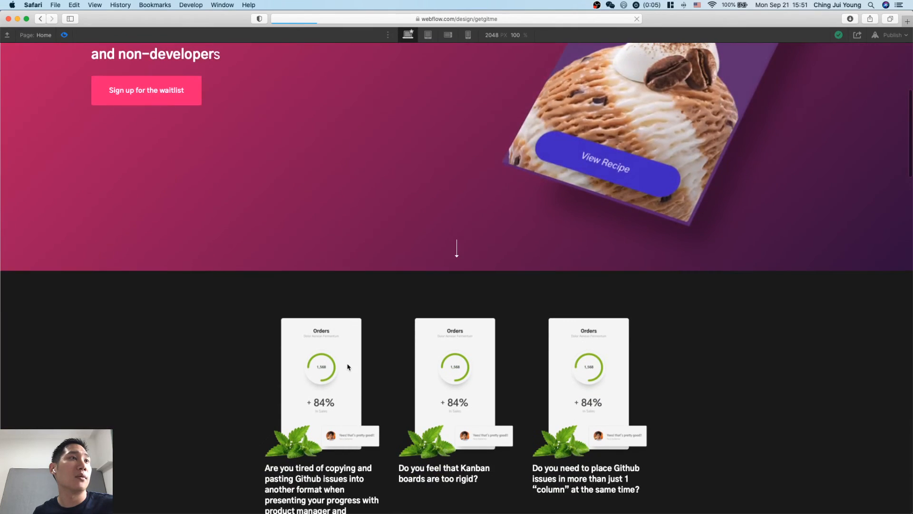
scroll(272, 202, up, 10)
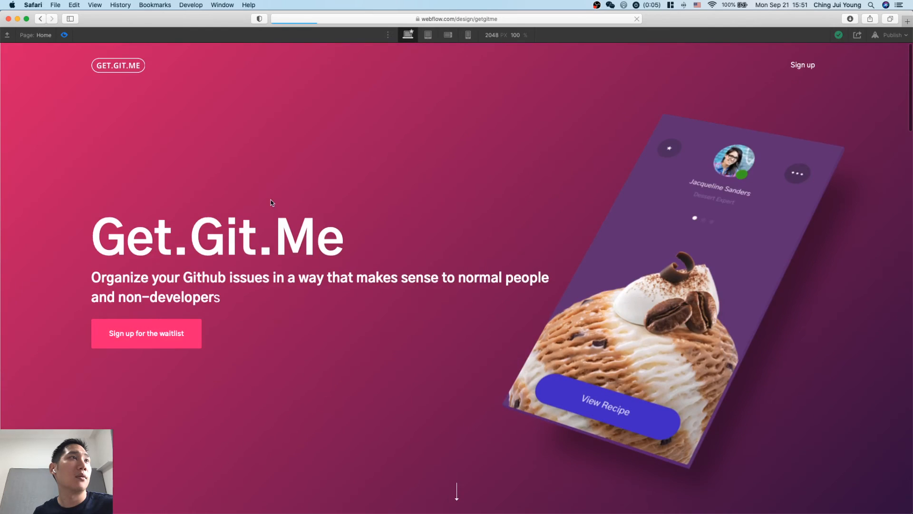
click(63, 35)
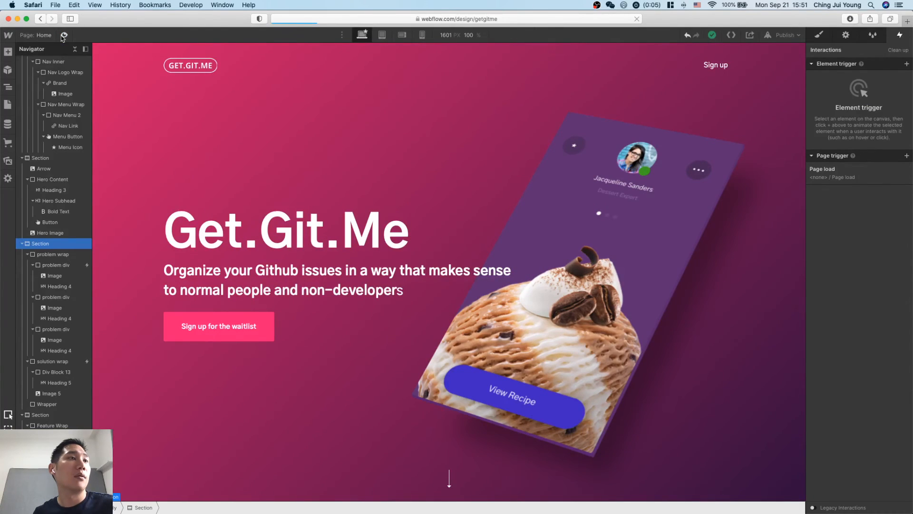
Open the first problem div's Scroll into view trigger and assign the Scroll in view animation to it.
scroll(305, 314, down, 5)
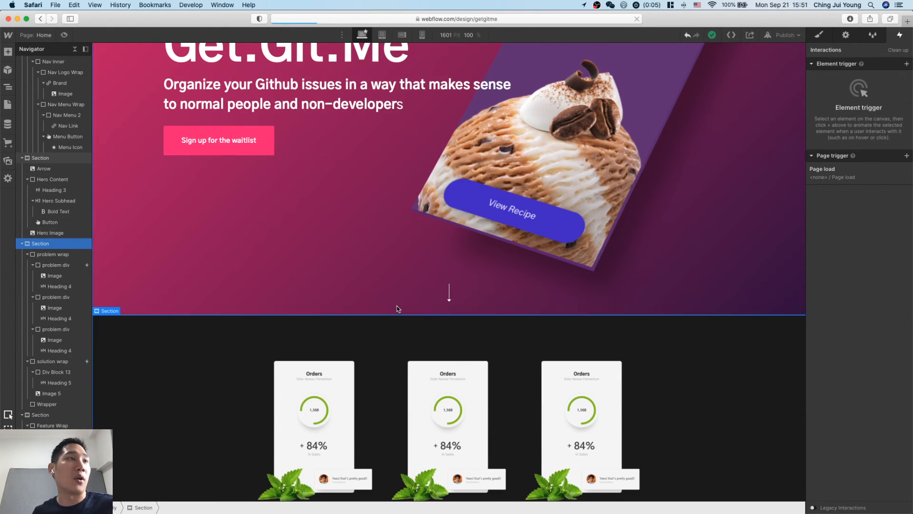
click(364, 373)
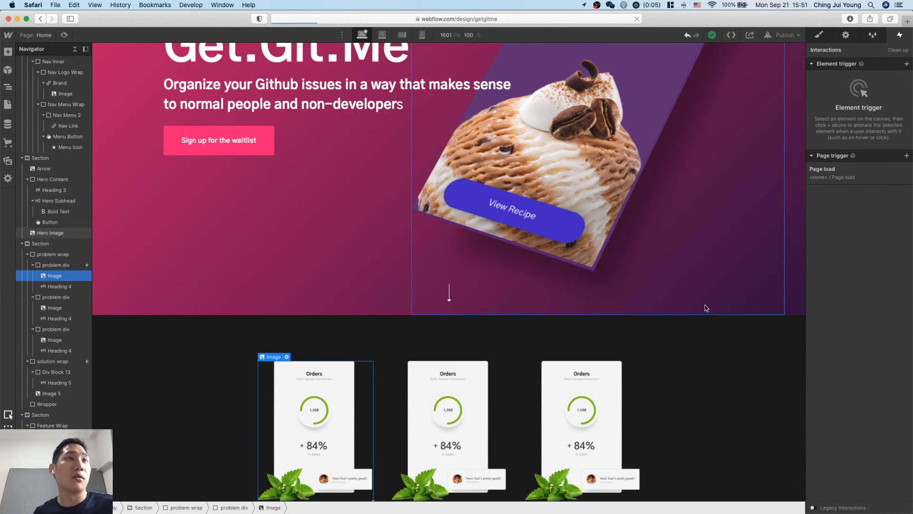
click(56, 265)
click(866, 86)
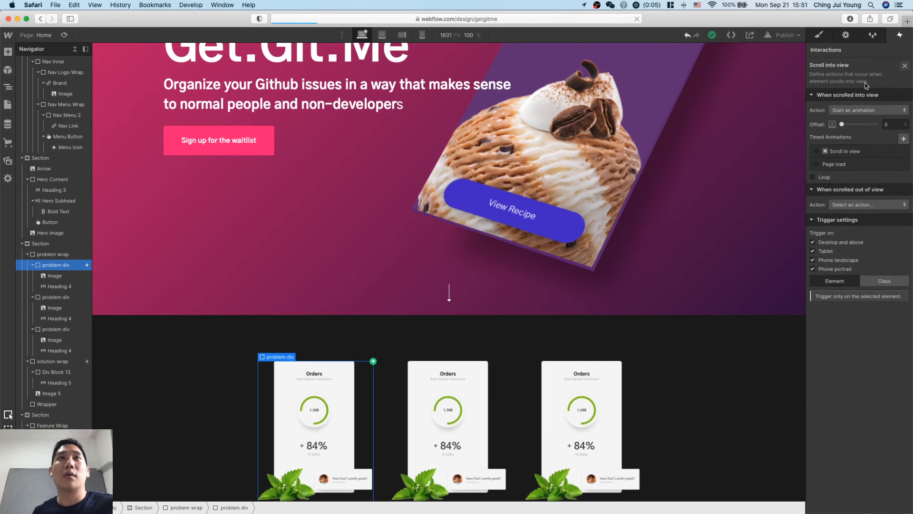
click(828, 154)
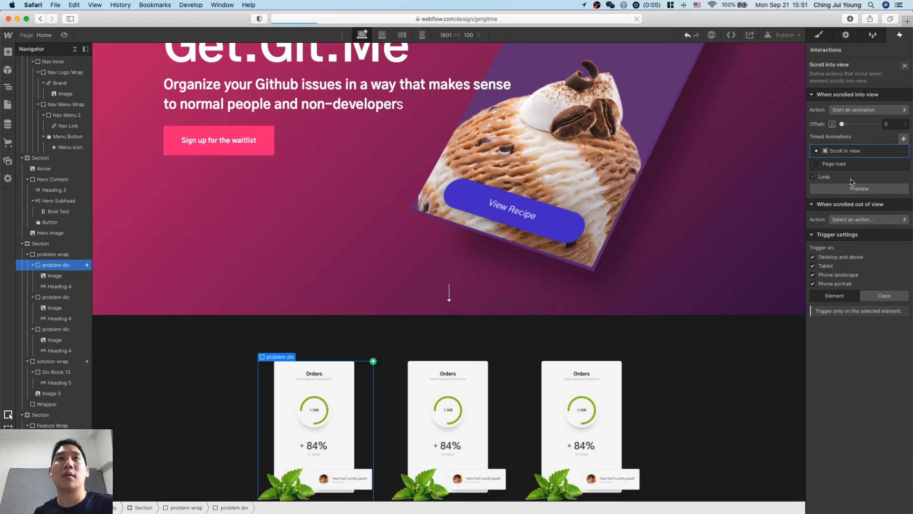
Preview the page and scroll repeatedly between the hero and problem sections to examine the first card's entrance animation.
scroll(282, 144, up, 4)
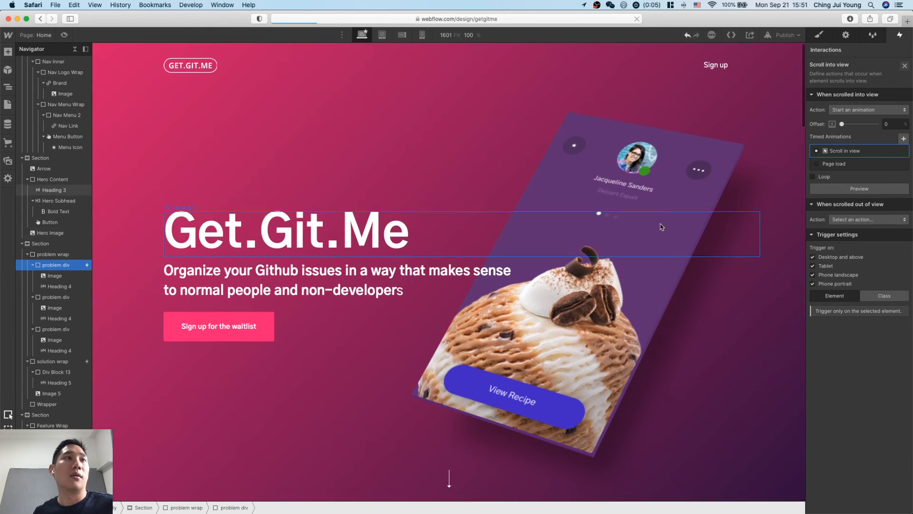
key(super+shift+p)
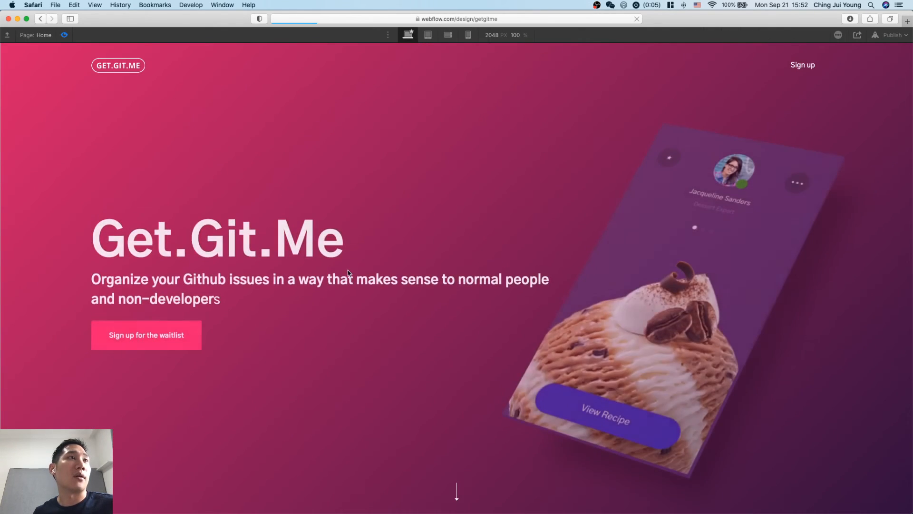
scroll(349, 274, down, 3)
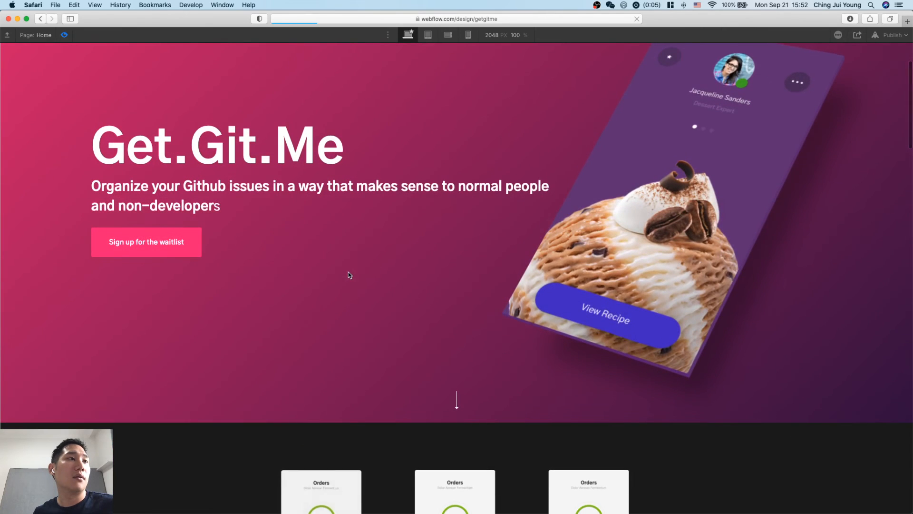
scroll(349, 275, down, 2)
scroll(345, 417, up, 5)
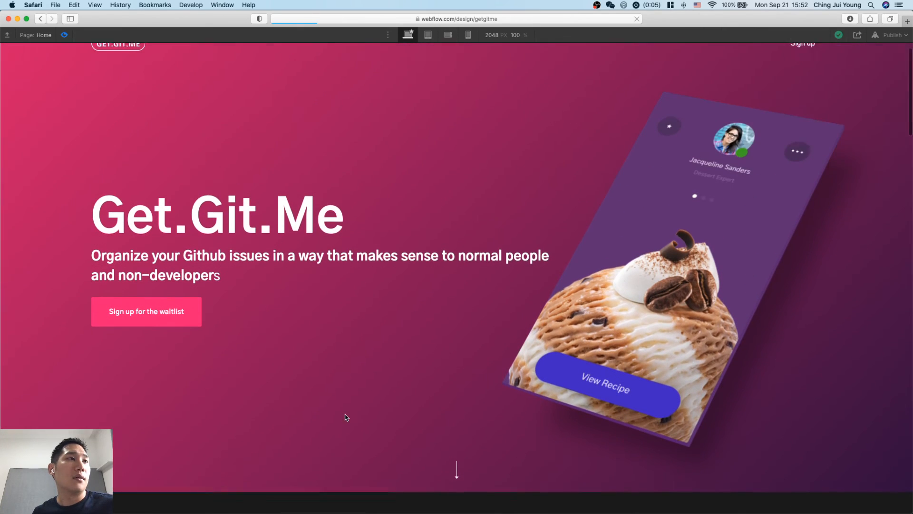
scroll(215, 219, down, 5)
scroll(300, 302, up, 5)
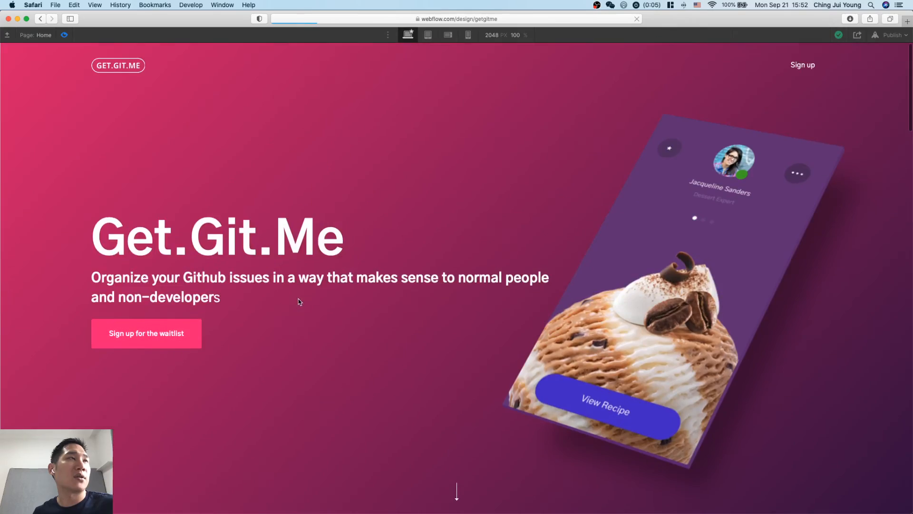
double_click(64, 35)
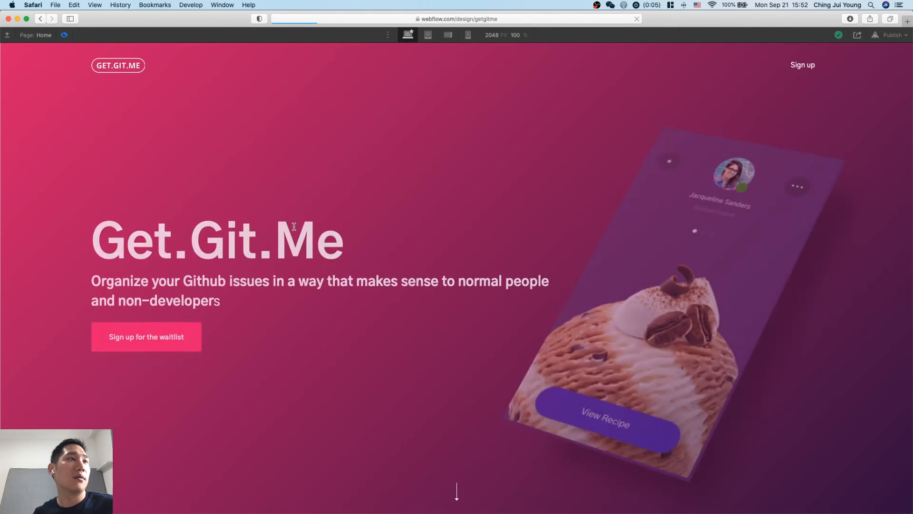
scroll(371, 375, down, 1)
scroll(370, 375, down, 2)
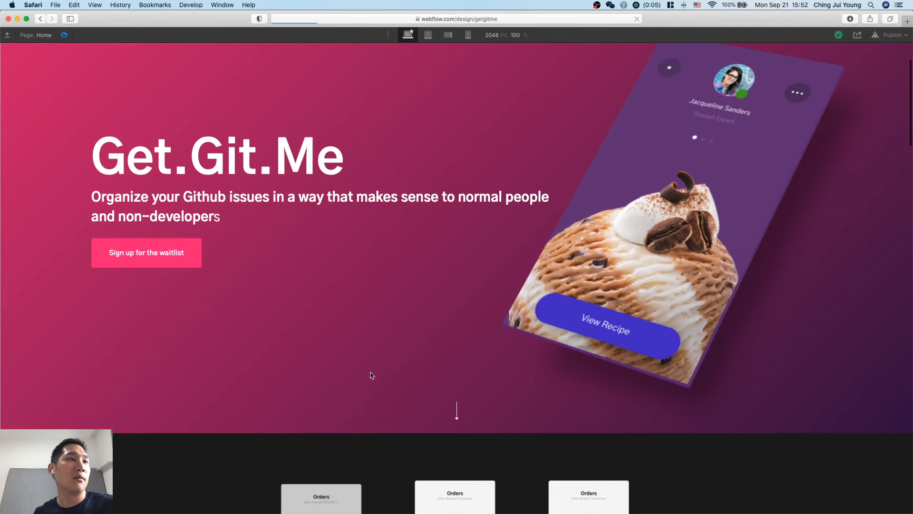
Set the first problem div's scroll trigger offset to 100% and preview its entrance again from the top of the page.
click(65, 34)
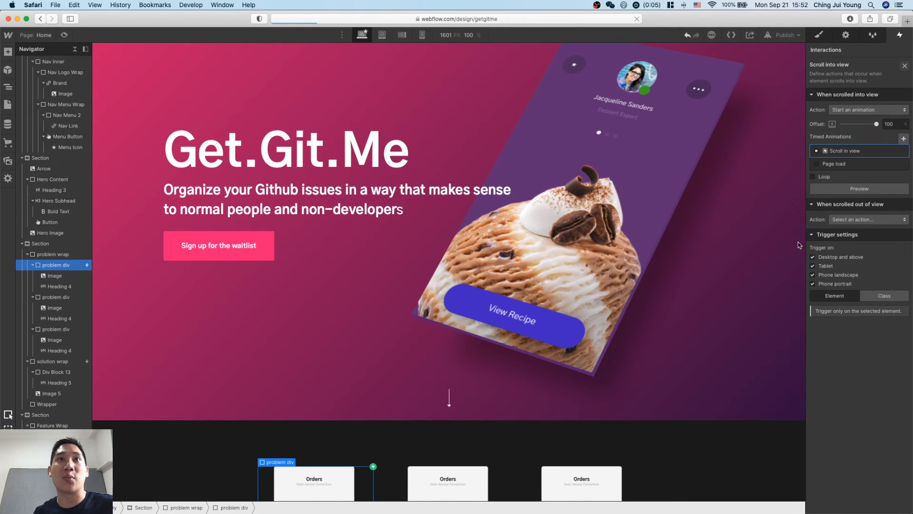
scroll(527, 185, up, 2)
click(64, 34)
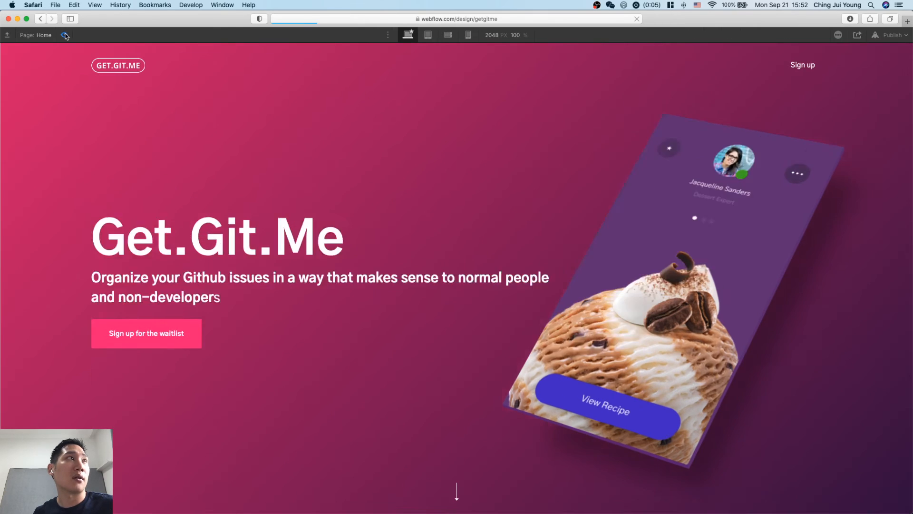
scroll(215, 159, down, 2)
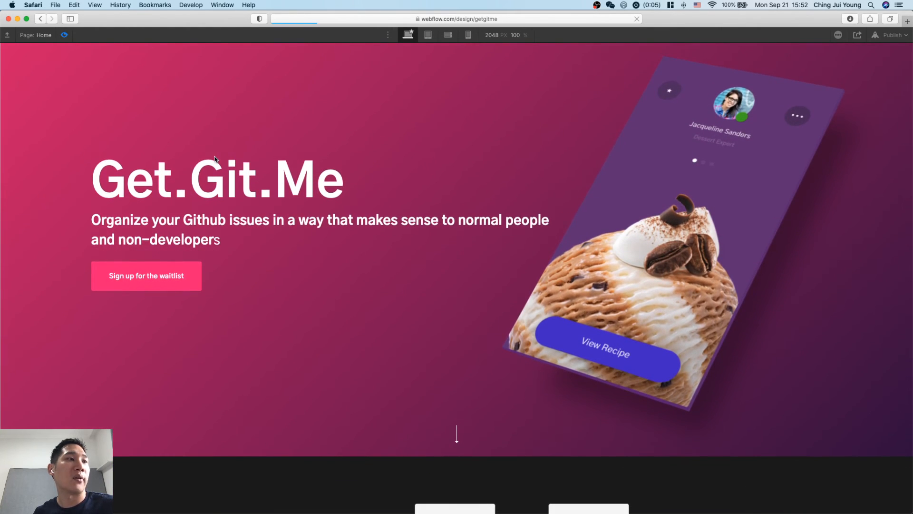
scroll(405, 329, down, 3)
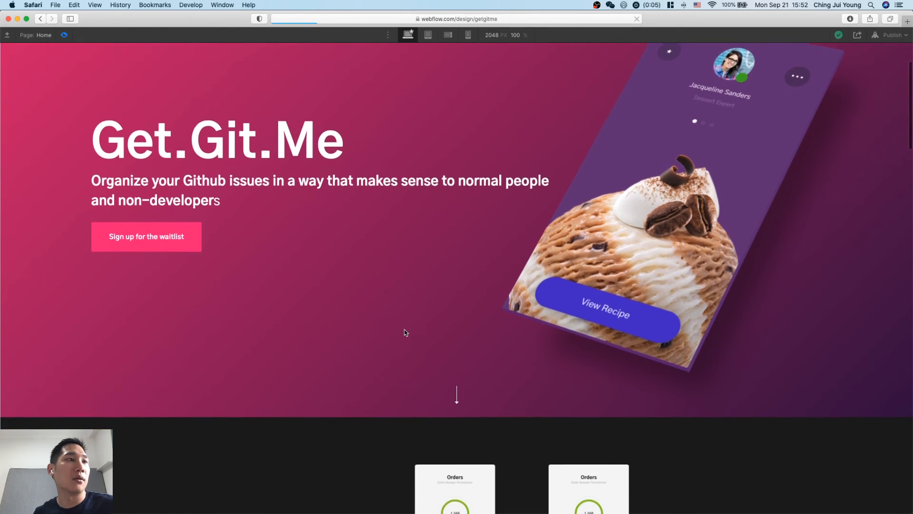
Scroll the page preview between the hero, problem and solution sections to examine the first problem card's entrance, and return to the editor.
scroll(413, 374, down, 2)
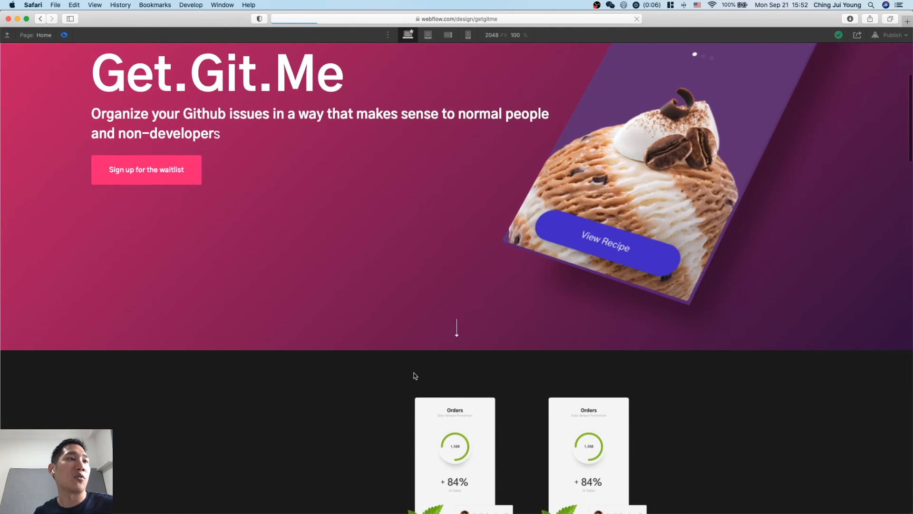
scroll(414, 376, down, 3)
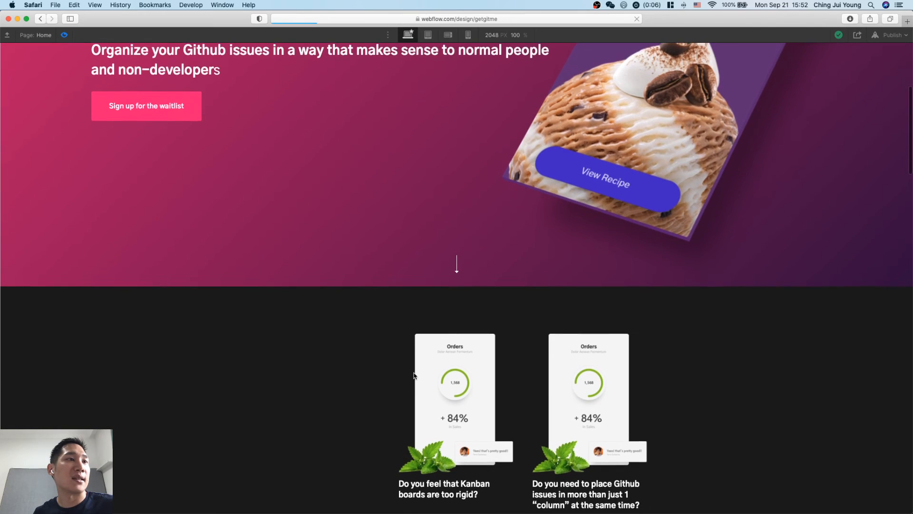
scroll(414, 376, down, 7)
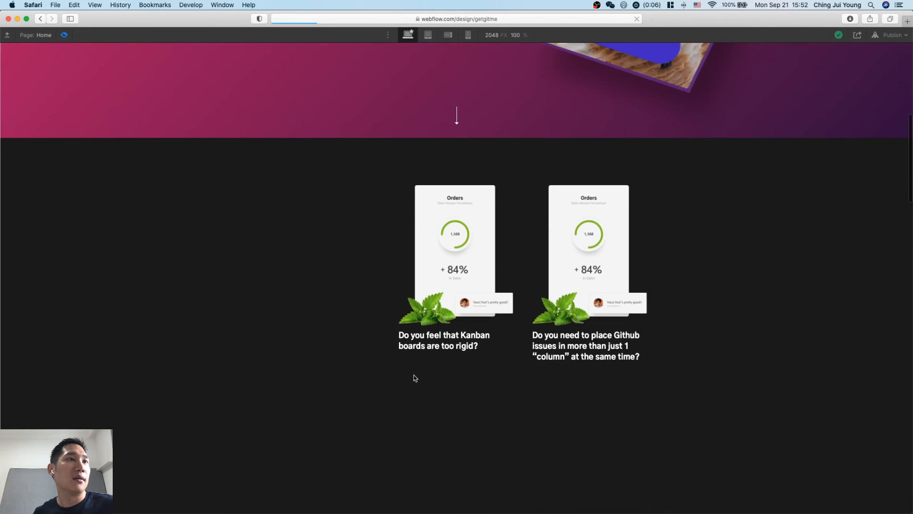
scroll(415, 378, down, 3)
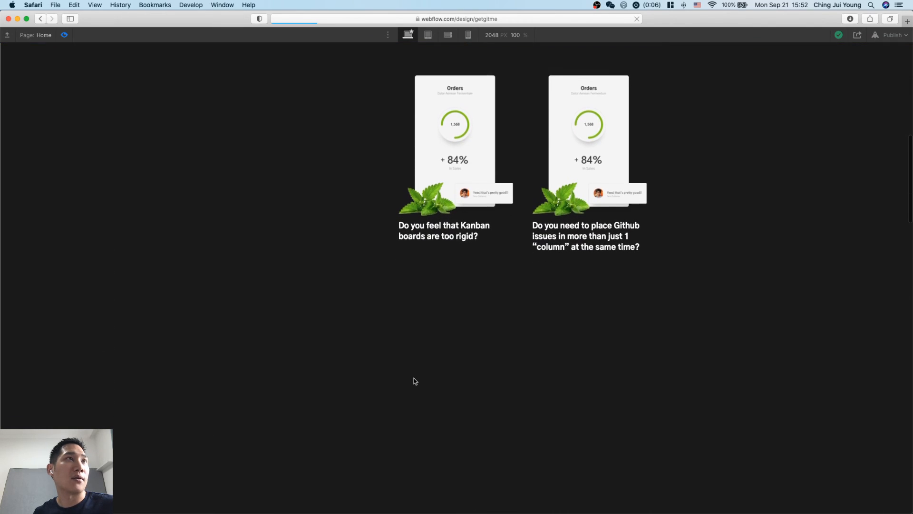
scroll(415, 380, down, 12)
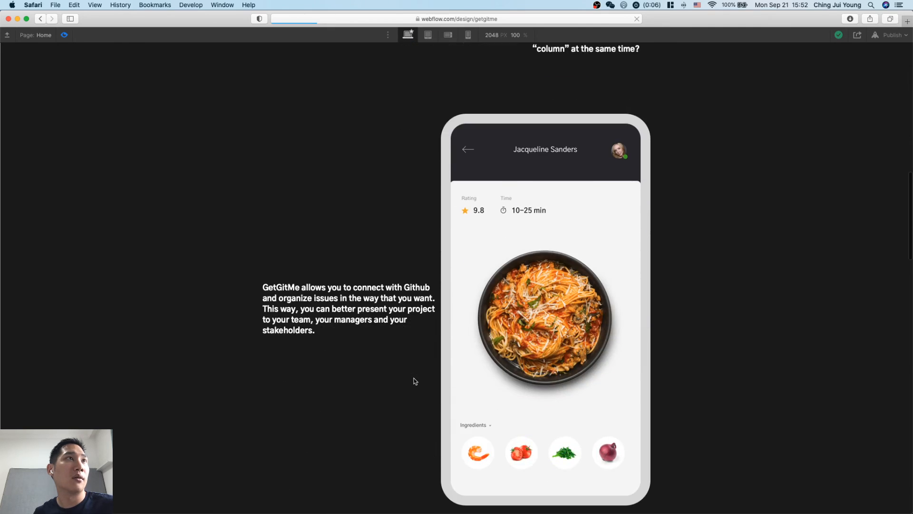
scroll(414, 380, up, 6)
scroll(414, 381, up, 5)
scroll(415, 381, down, 20)
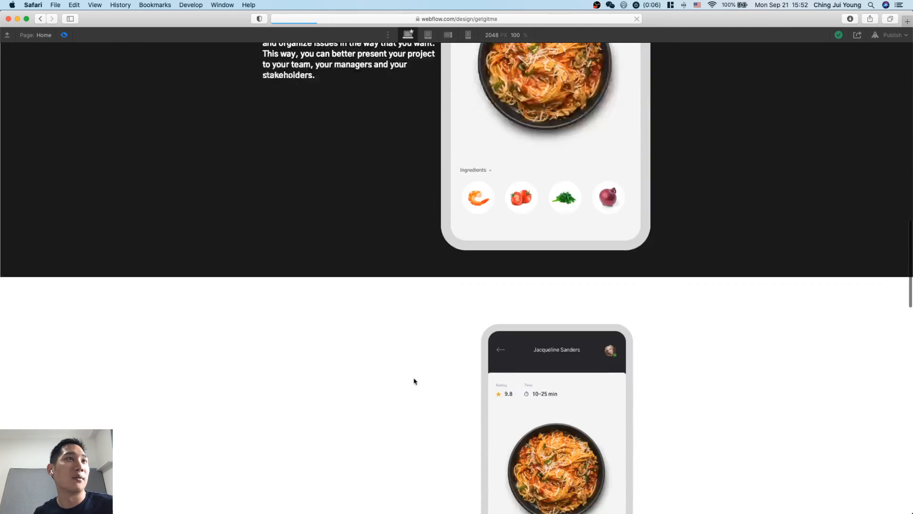
scroll(415, 381, up, 15)
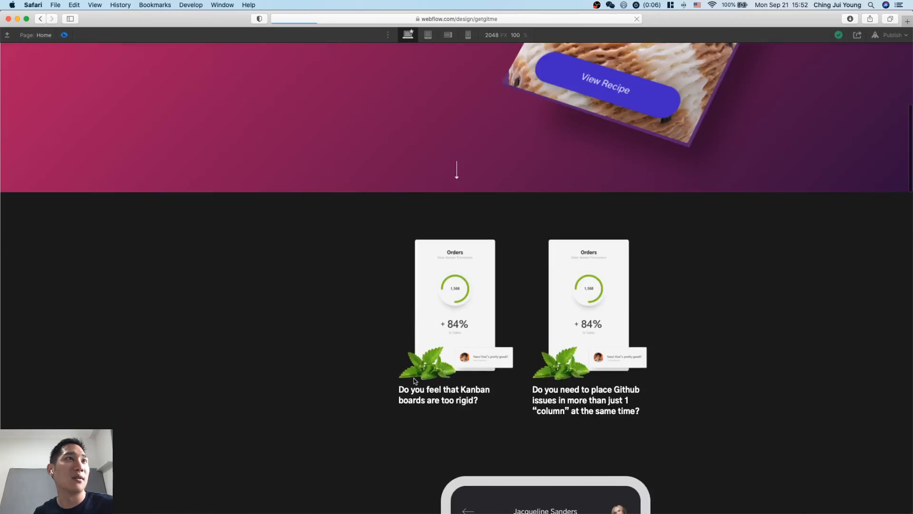
scroll(415, 381, down, 15)
scroll(415, 381, up, 20)
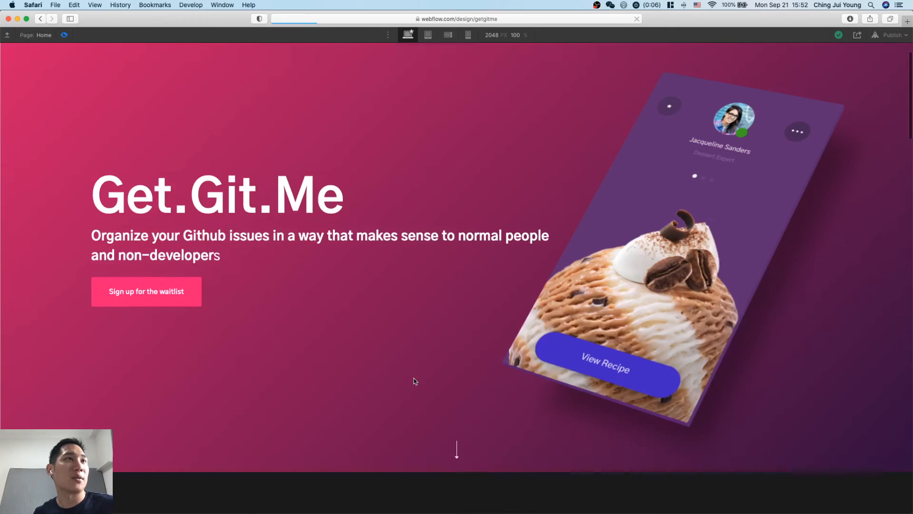
scroll(415, 381, down, 10)
scroll(414, 380, up, 3)
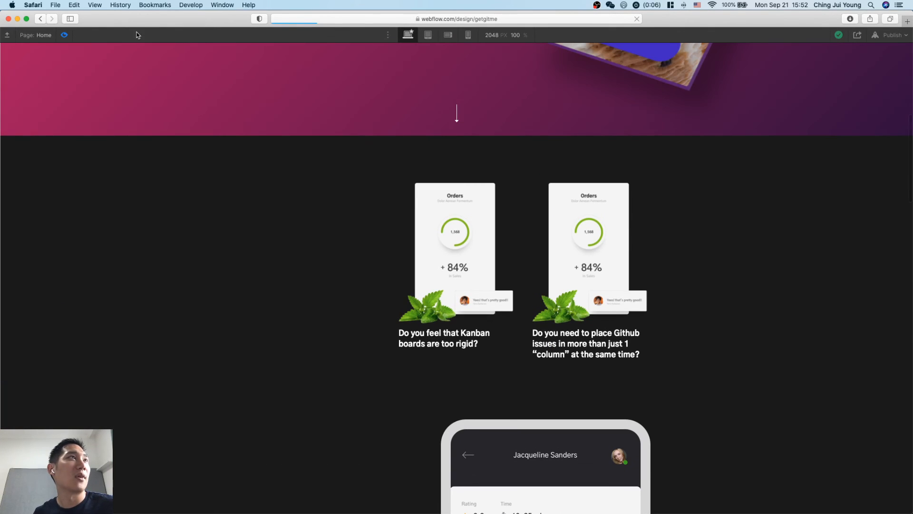
click(61, 37)
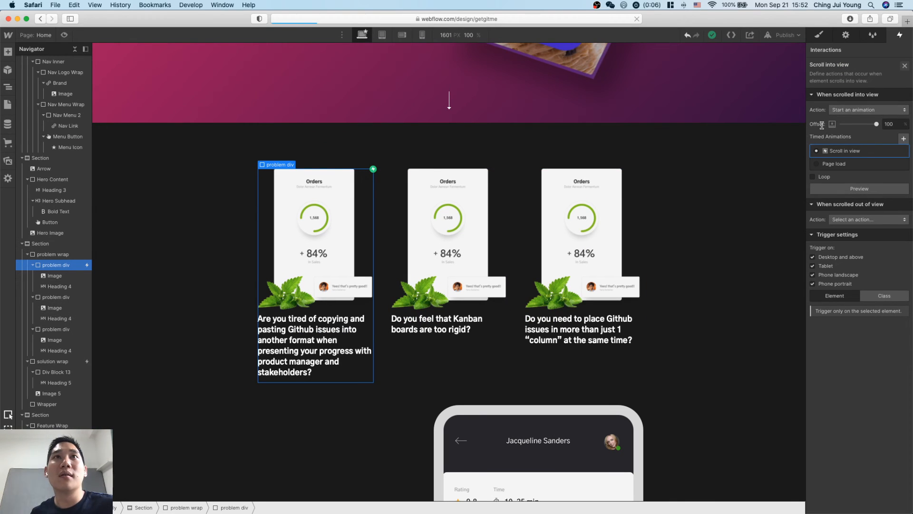
click(738, 210)
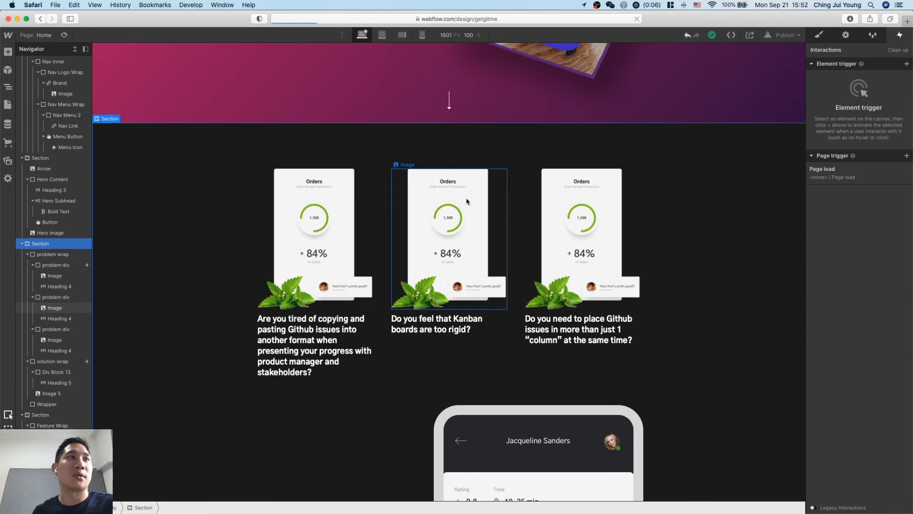
Search the web for "webflow animation offset" in a new browser tab.
key(super+t)
text(web)
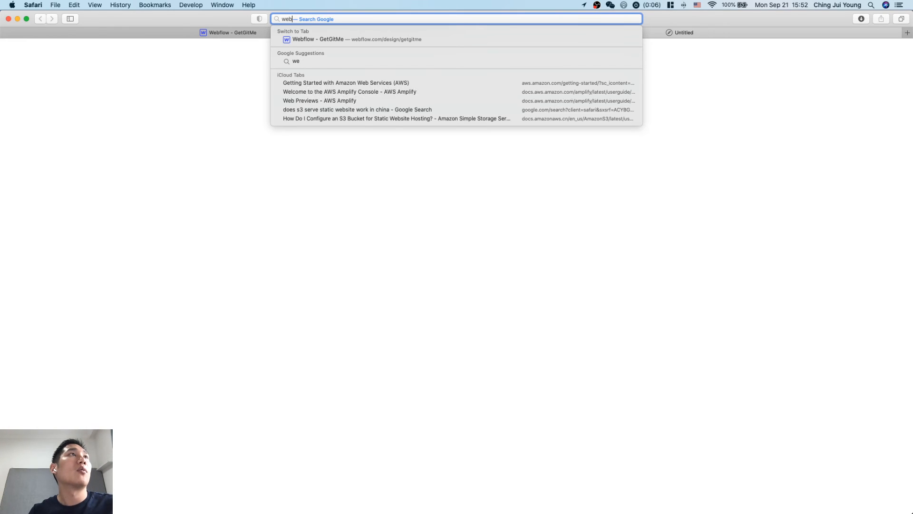
text(flow animation offset)
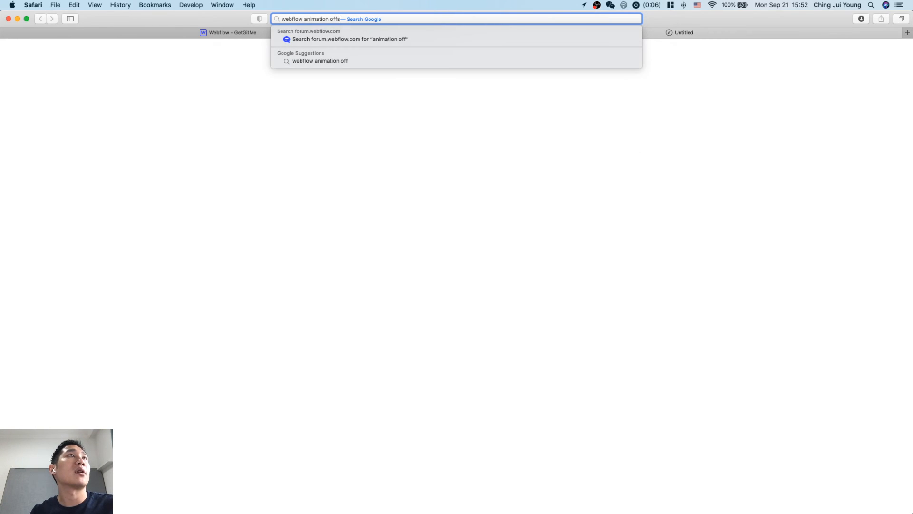
key(Return)
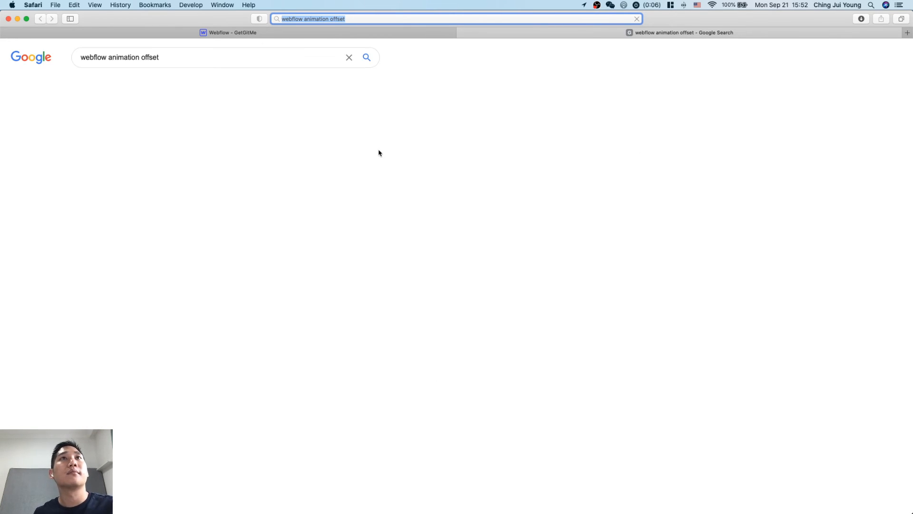
Open the "What is offset in Interactions?" thread, the scroll trigger help result and the thread's linked article, and read the offset explanation in the thread.
super+click(276, 135)
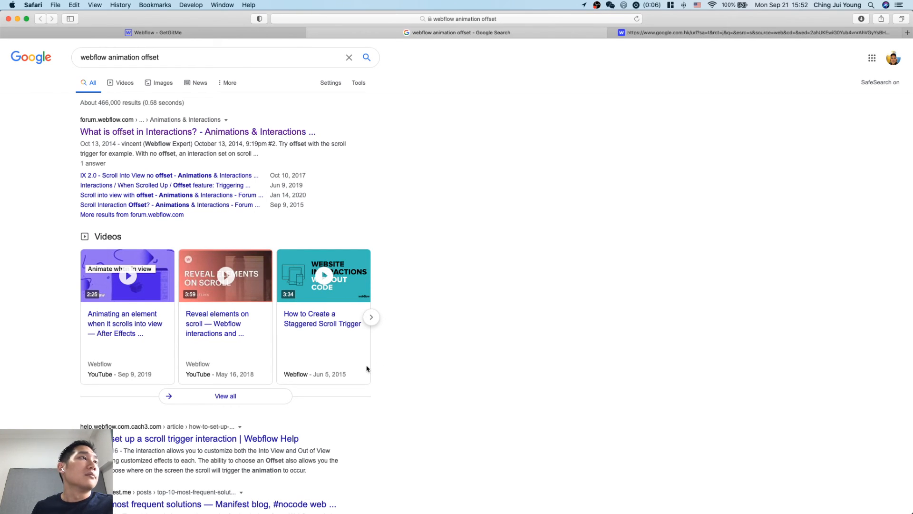
super+click(233, 441)
key(ctrl+Tab)
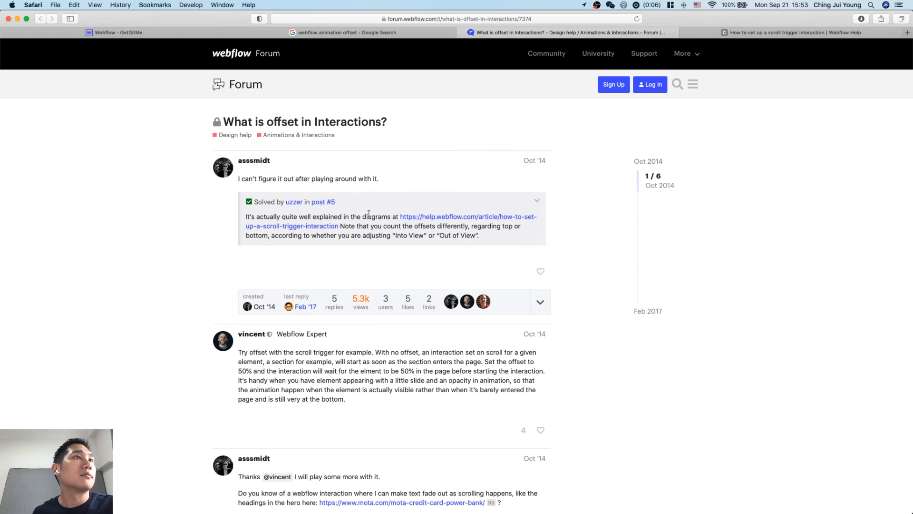
super+click(435, 216)
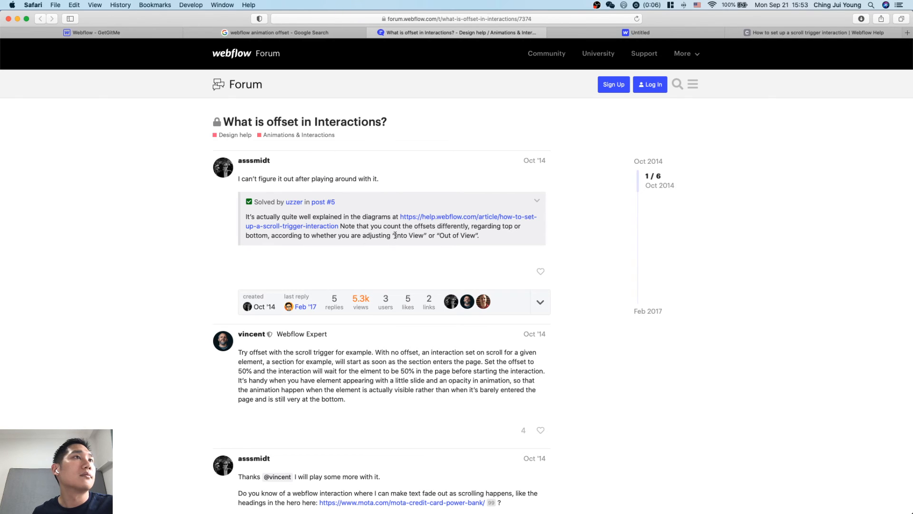
scroll(394, 235, down, 5)
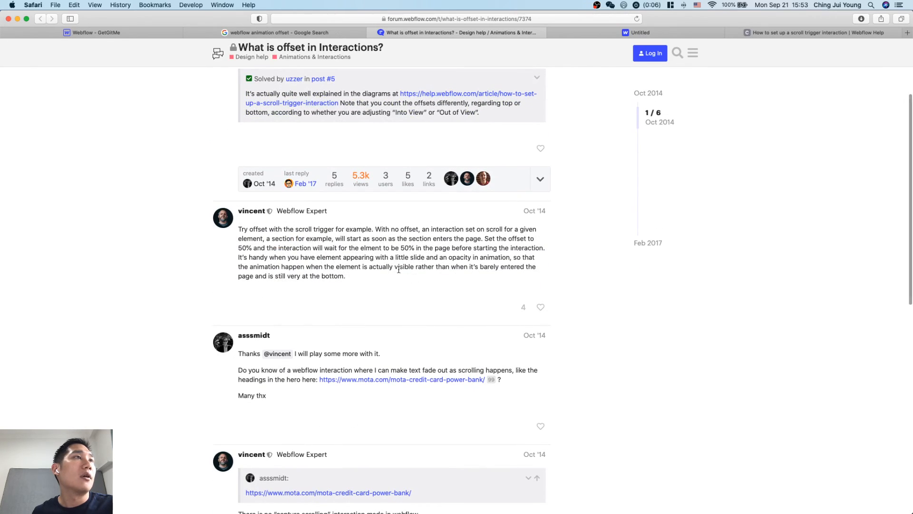
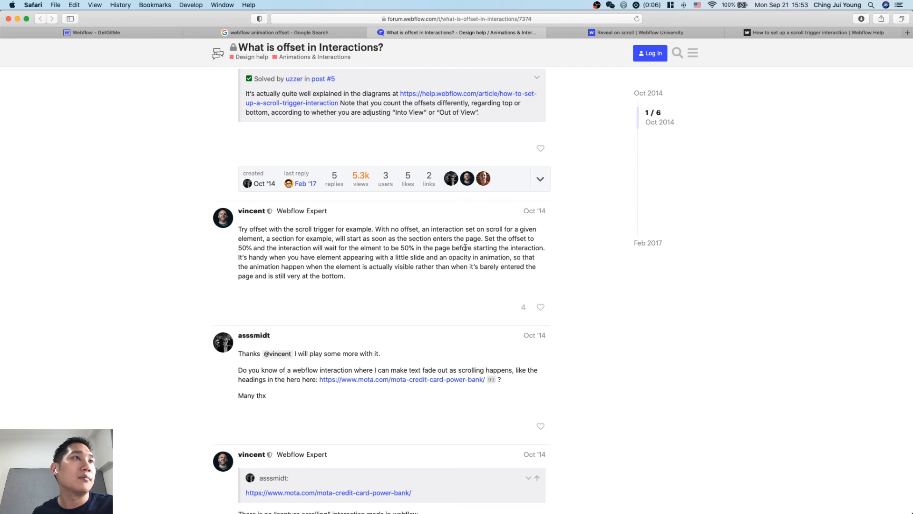
Switch to the GetGitMe project in Webflow and preview the Scroll in view animation on the first problem div.
key(ctrl+Tab)
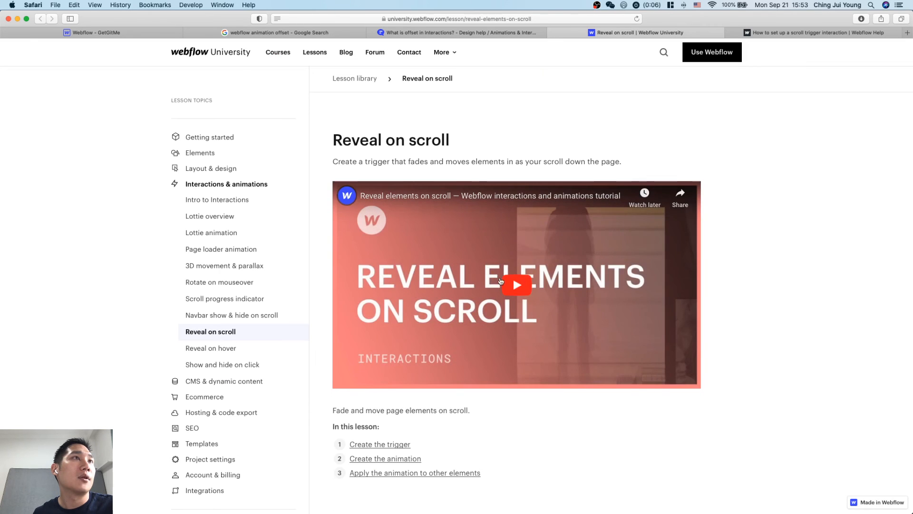
key(ctrl+Tab)
key(ctrl+Tab)
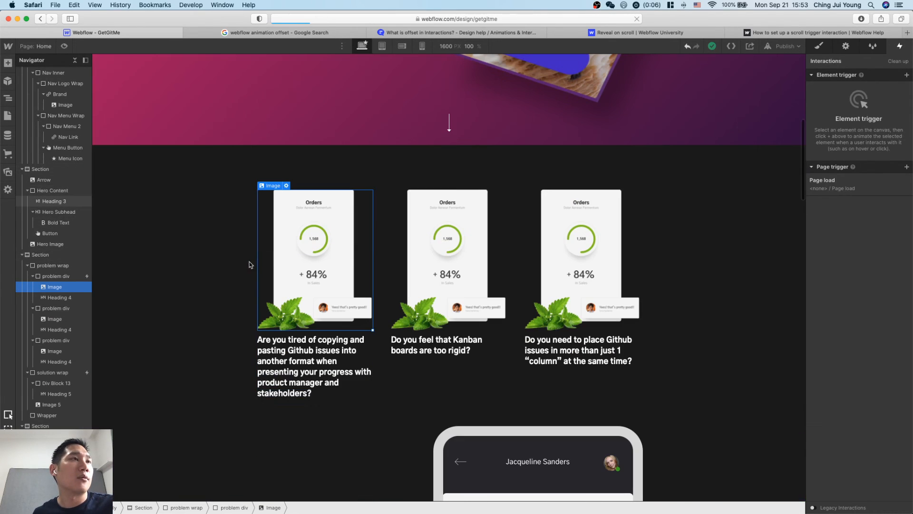
click(56, 276)
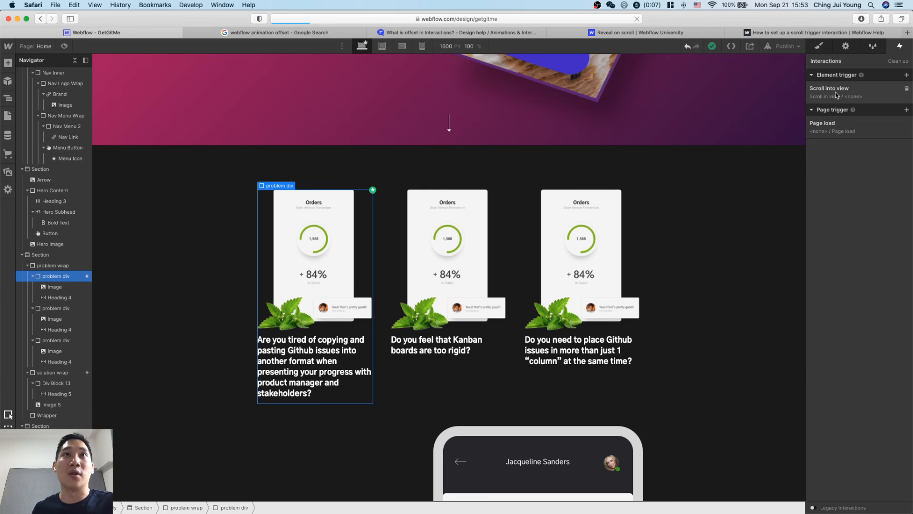
click(863, 99)
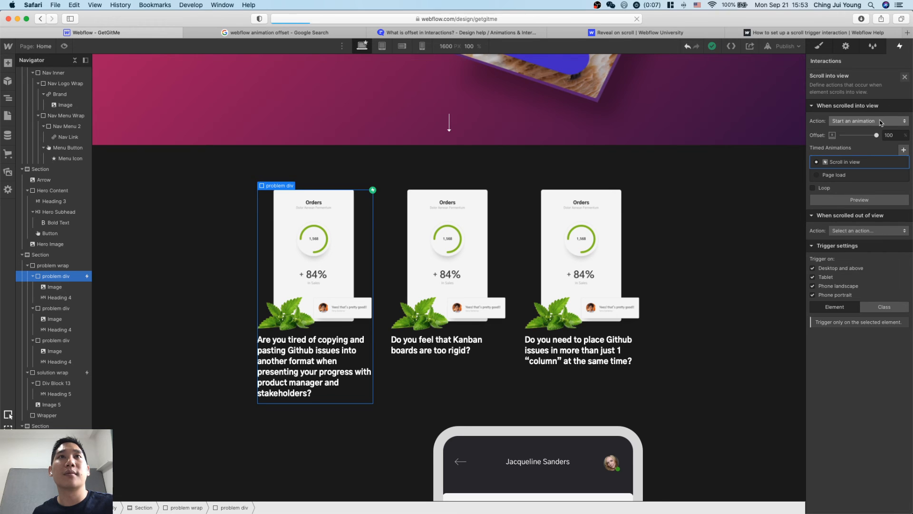
click(867, 203)
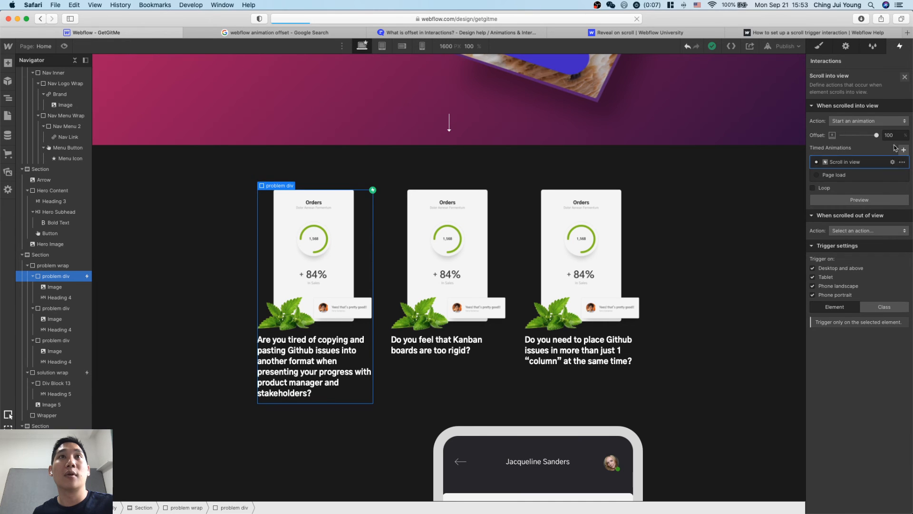
click(905, 77)
Preview the page and check how the first problem div reveals while scrolling through the problem section.
scroll(595, 309, up, 10)
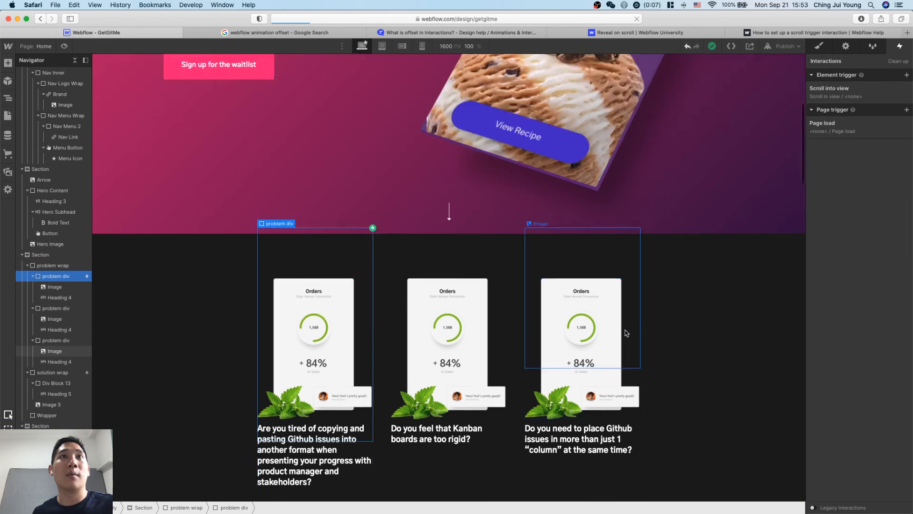
click(64, 46)
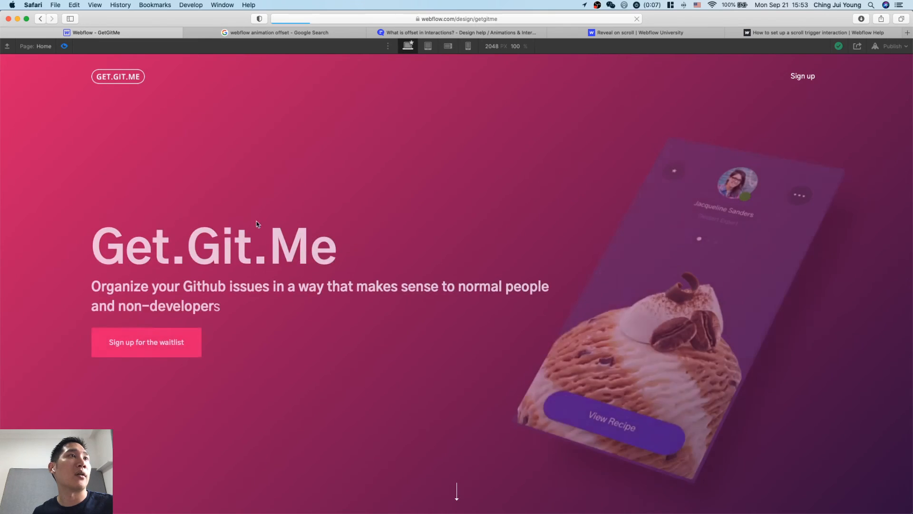
scroll(278, 265, down, 5)
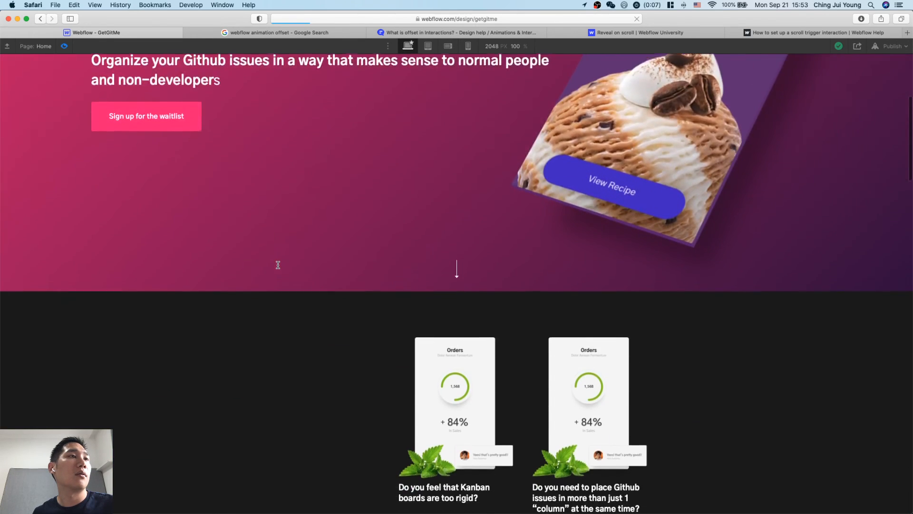
scroll(277, 265, down, 7)
scroll(278, 265, up, 5)
scroll(278, 265, down, 6)
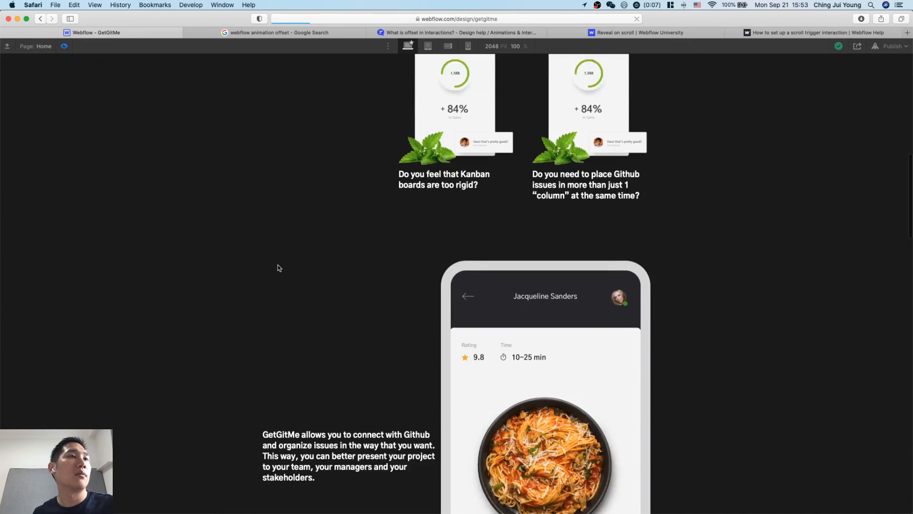
click(65, 46)
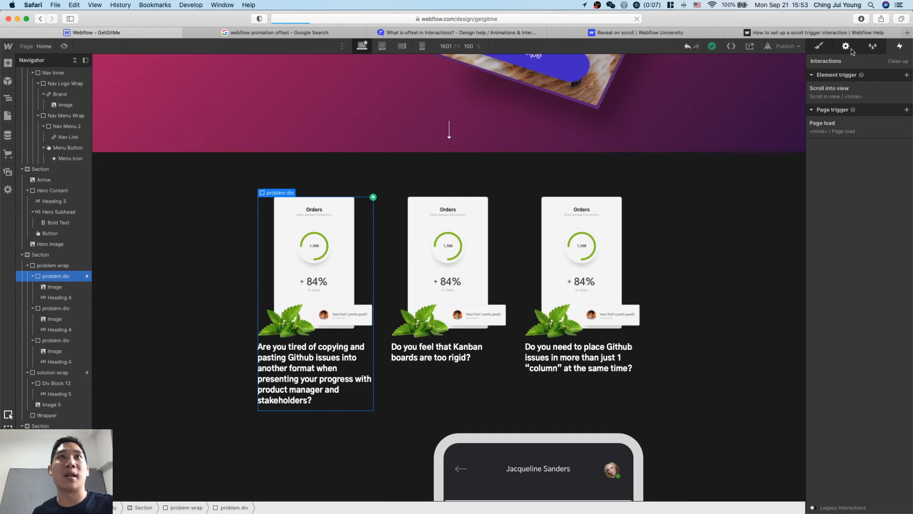
Lower the scroll-into-view offset of the first problem div and test the reveal in a page preview.
click(858, 98)
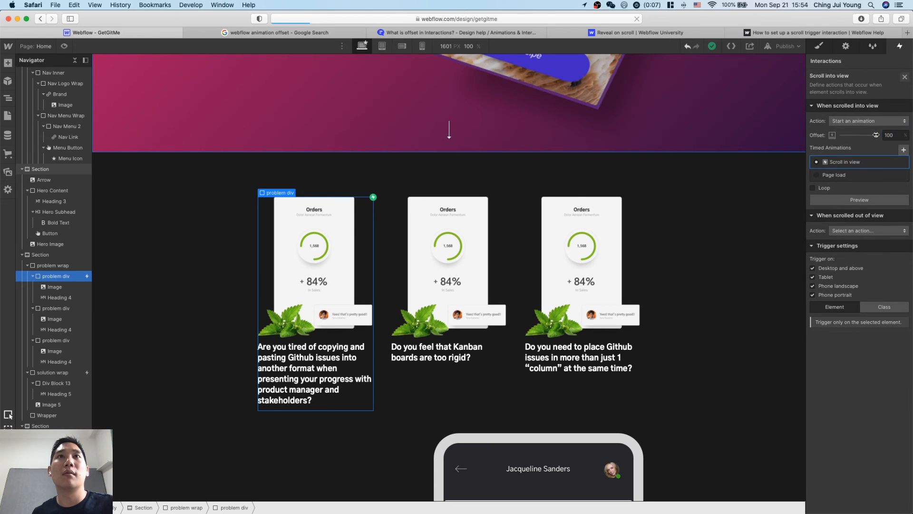
click(779, 368)
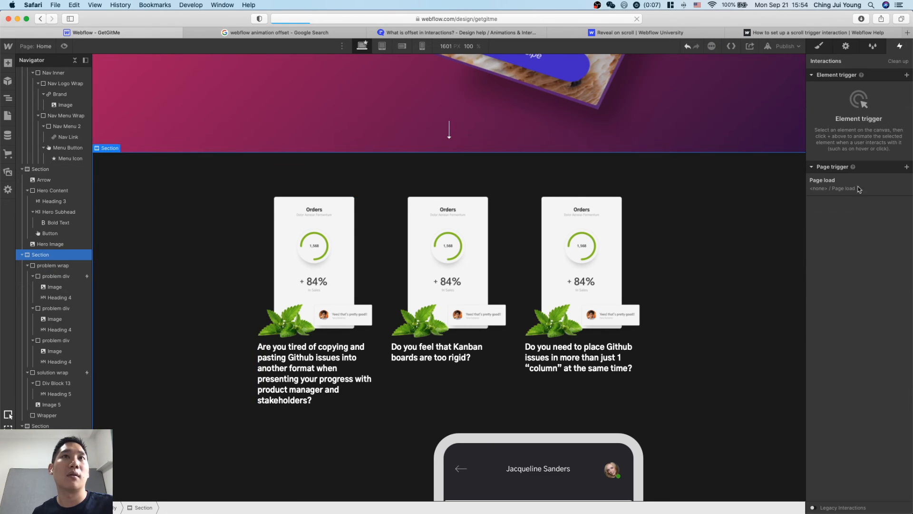
scroll(594, 172, up, 5)
click(64, 47)
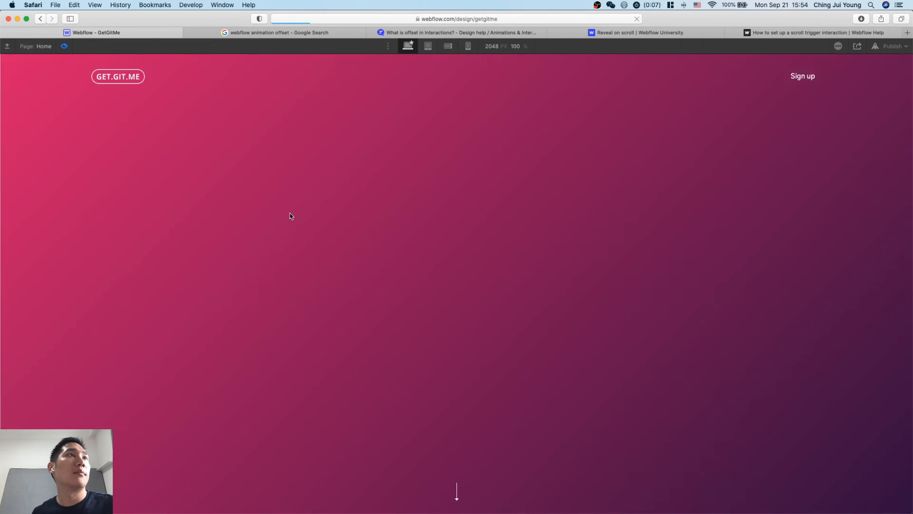
scroll(355, 306, down, 10)
scroll(356, 307, down, 3)
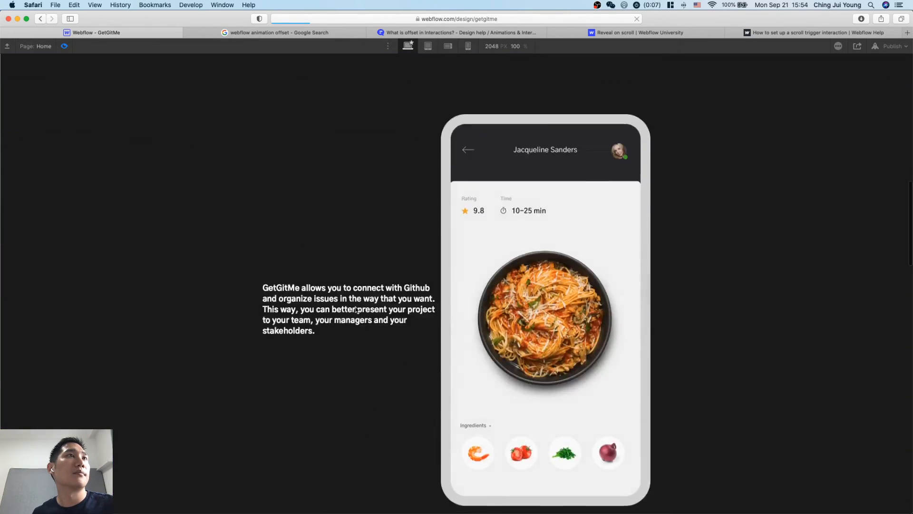
scroll(355, 306, up, 11)
scroll(355, 307, down, 20)
scroll(355, 307, up, 15)
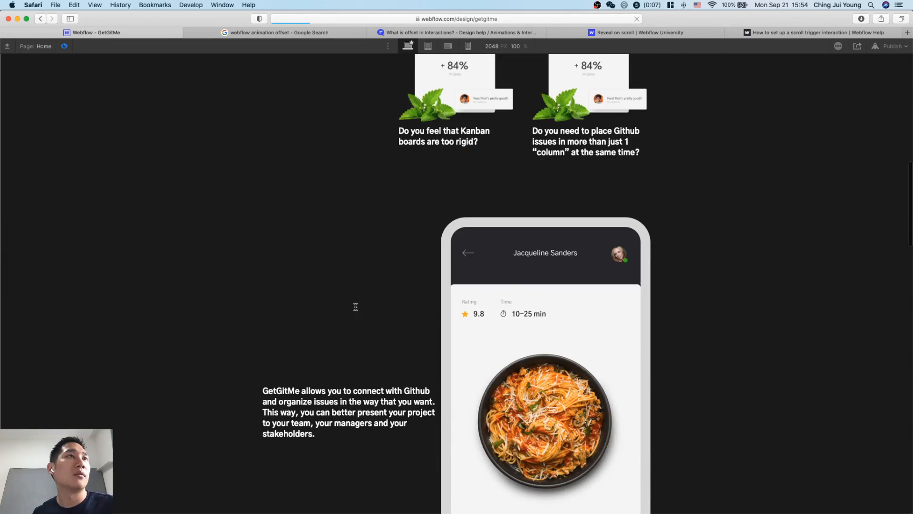
scroll(356, 309, up, 4)
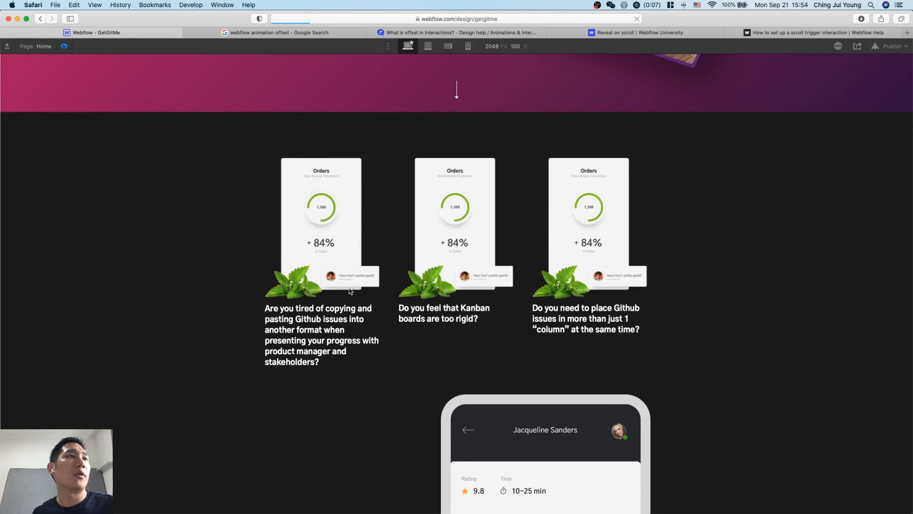
Restart the page preview and examine at which scroll position the first problem div fades in.
click(66, 51)
scroll(131, 106, up, 10)
click(68, 50)
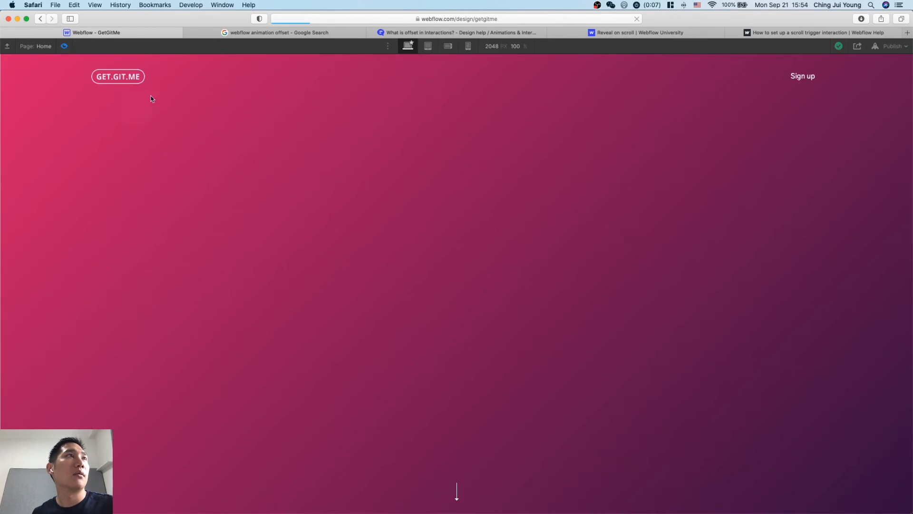
scroll(281, 239, down, 10)
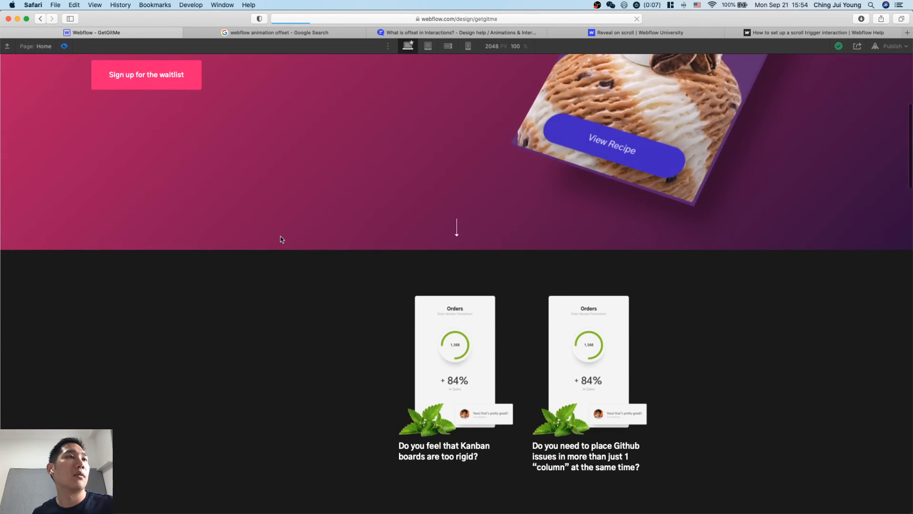
scroll(281, 239, down, 4)
scroll(281, 239, up, 4)
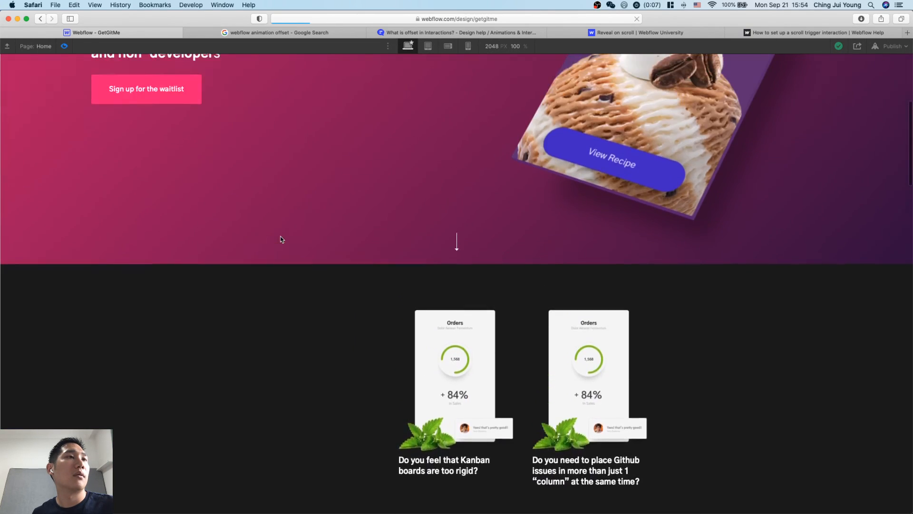
scroll(281, 239, down, 7)
scroll(282, 239, up, 6)
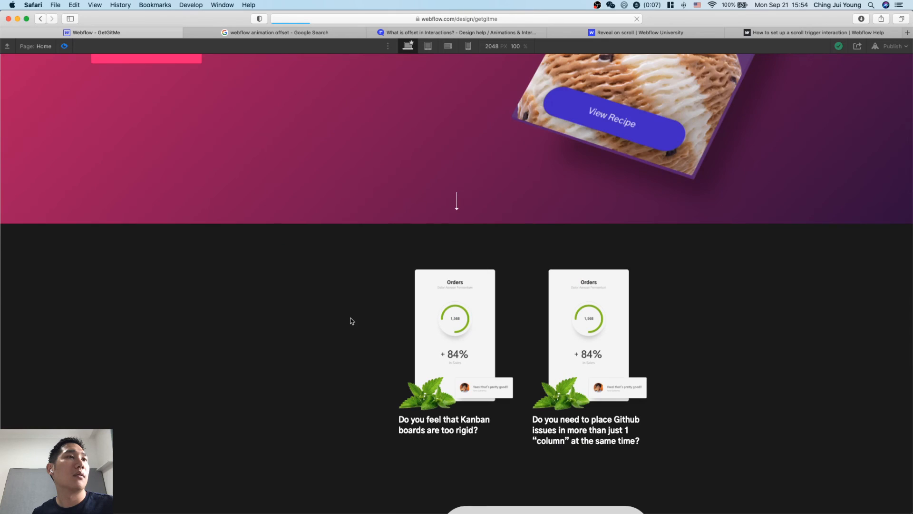
scroll(352, 321, down, 5)
scroll(352, 321, up, 5)
scroll(352, 321, down, 10)
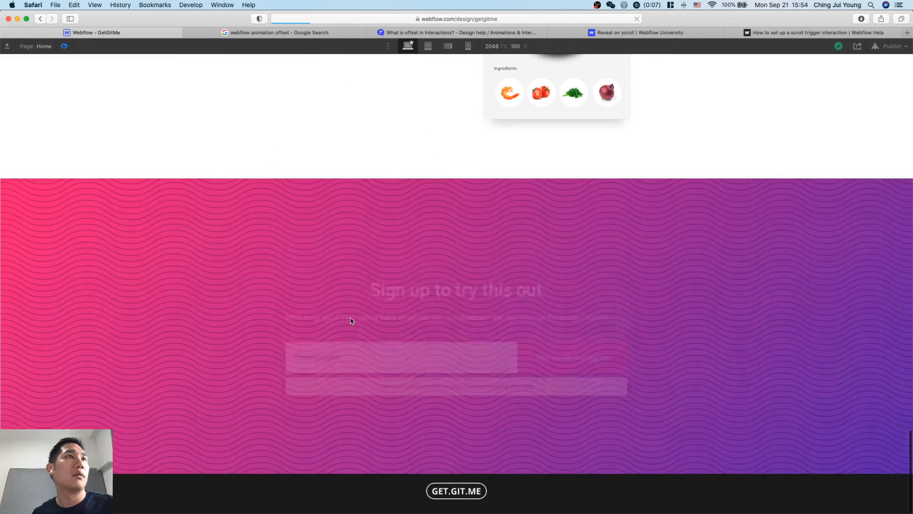
scroll(352, 321, up, 10)
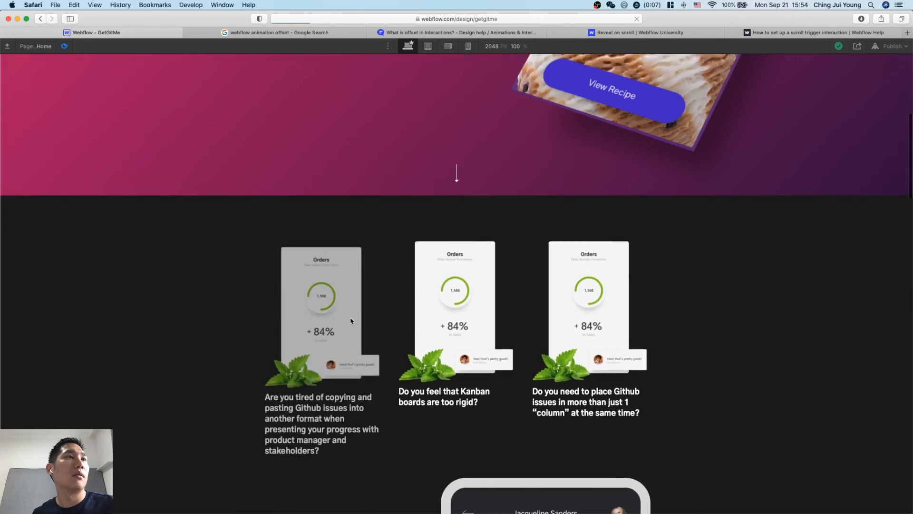
scroll(351, 321, down, 1)
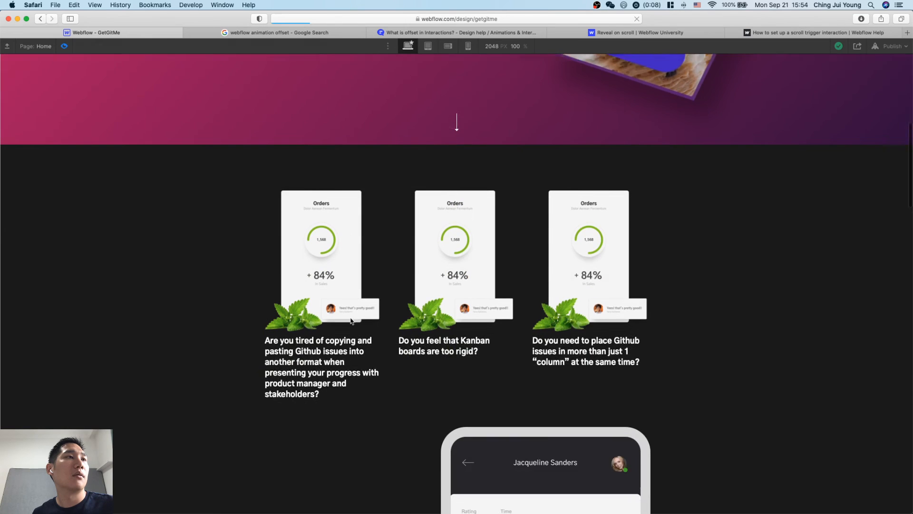
scroll(351, 321, down, 1)
scroll(291, 227, down, 7)
scroll(291, 226, up, 15)
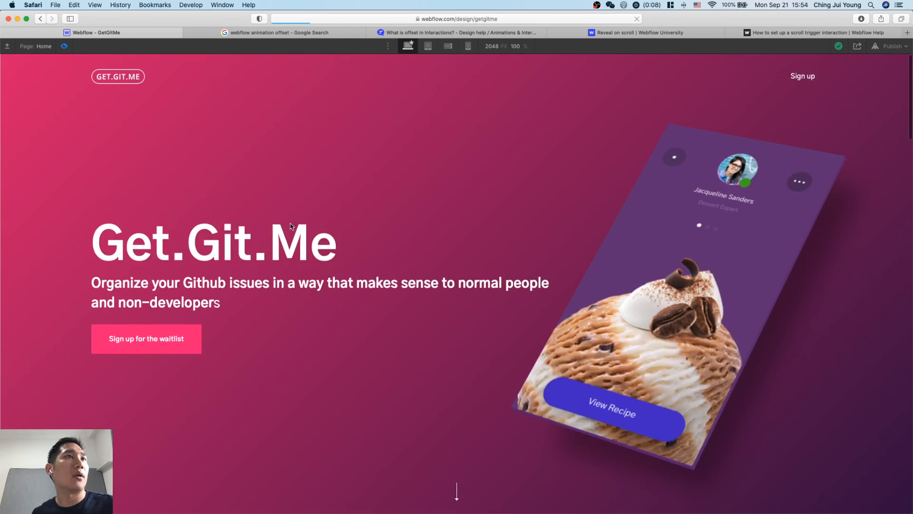
click(65, 46)
Set the first problem div's scroll-into-view offset to 0% and check the reveal timing in the page preview.
scroll(278, 167, up, 1)
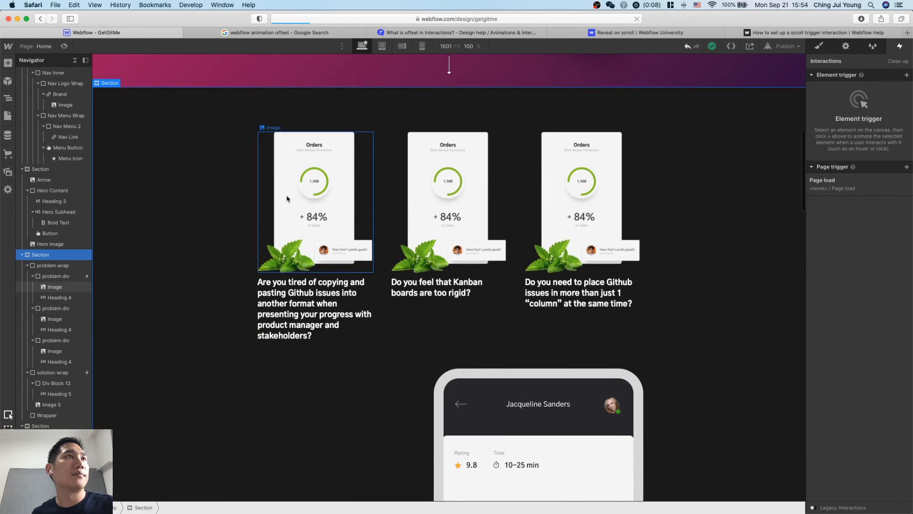
click(265, 138)
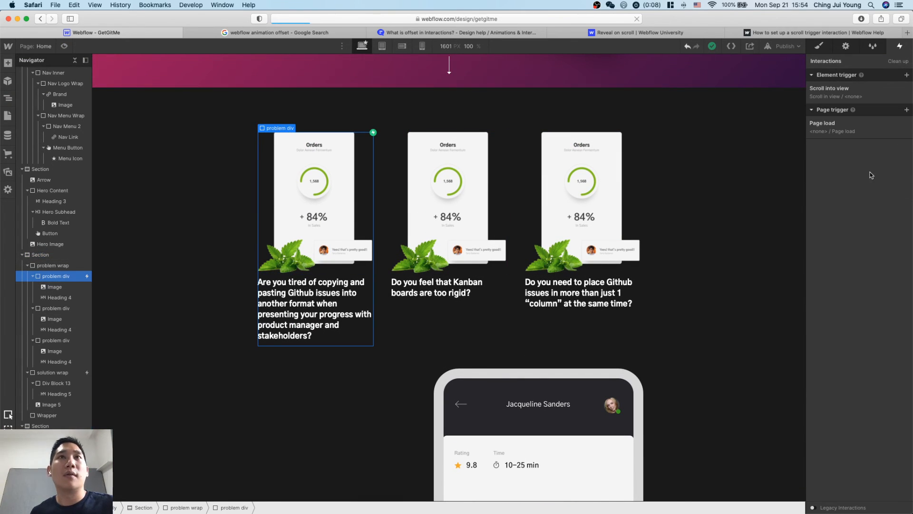
click(856, 92)
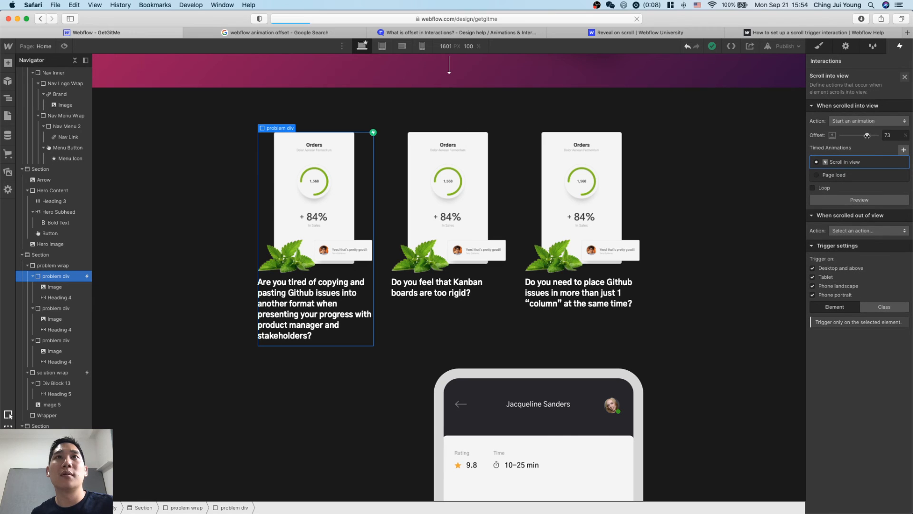
click(735, 190)
scroll(706, 206, up, 10)
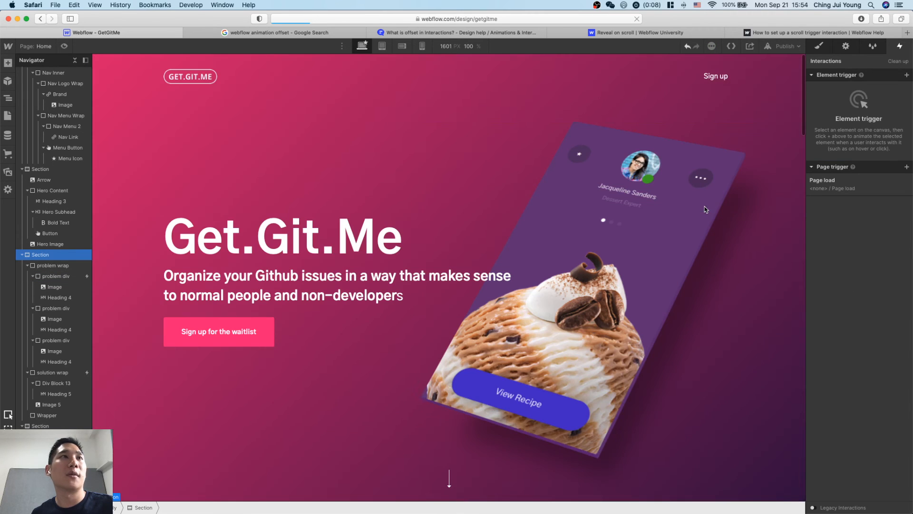
click(64, 46)
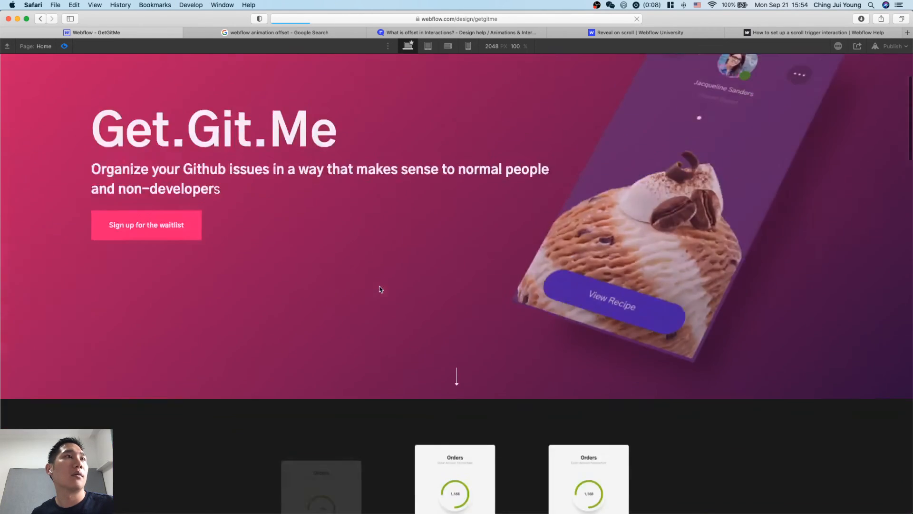
scroll(379, 287, down, 6)
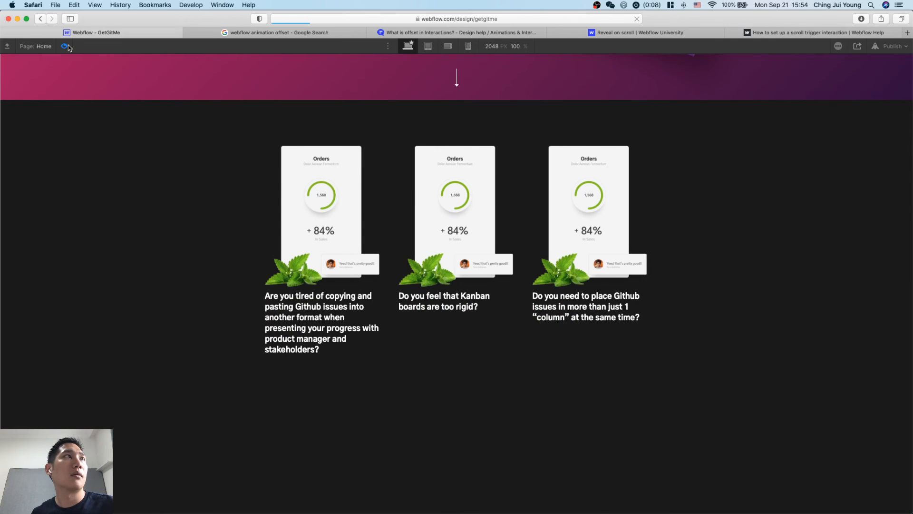
click(66, 46)
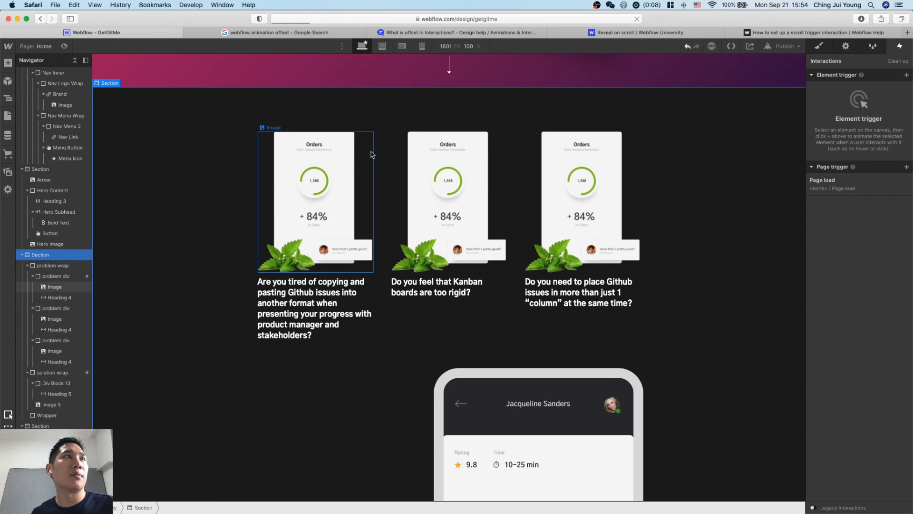
Set the first problem div's scroll-into-view offset to 40%.
click(56, 276)
click(875, 90)
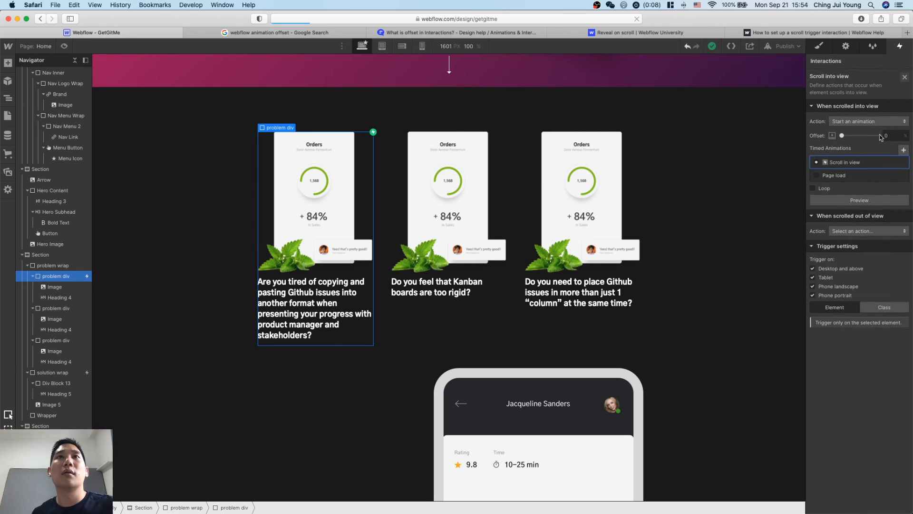
click(893, 136)
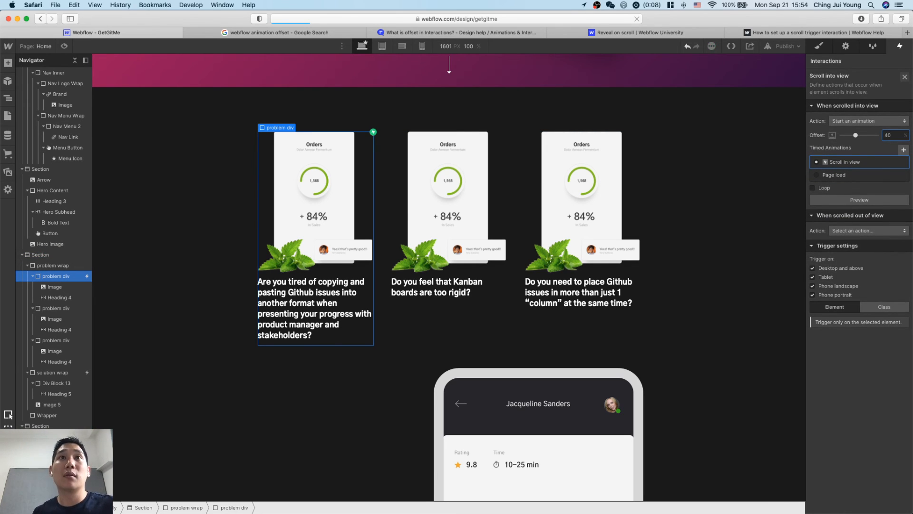
text(40)
click(724, 233)
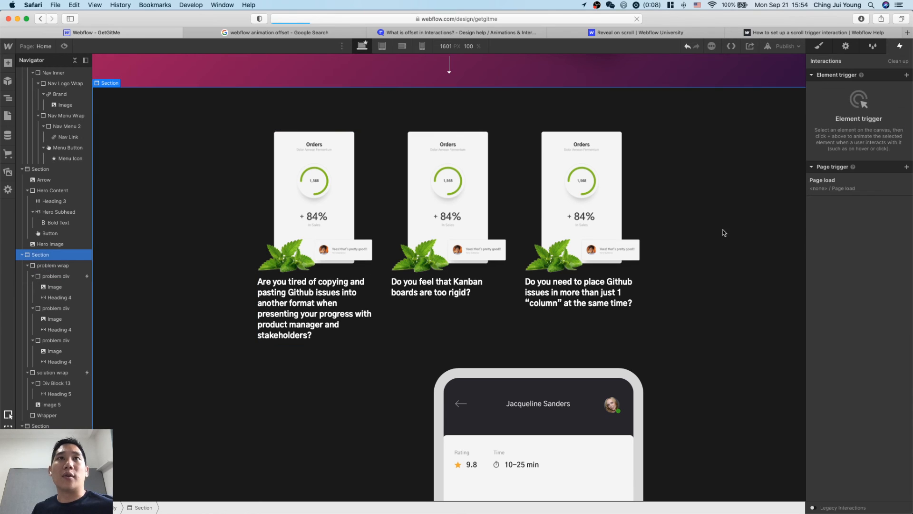
scroll(654, 234, up, 9)
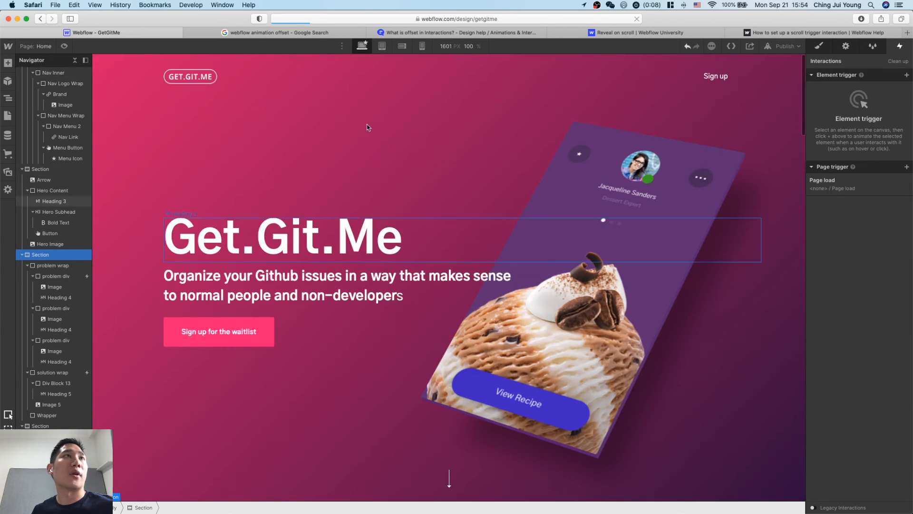
Check the problem section in a page preview and publish the site to getgitme.webflow.io.
click(64, 46)
scroll(457, 309, down, 8)
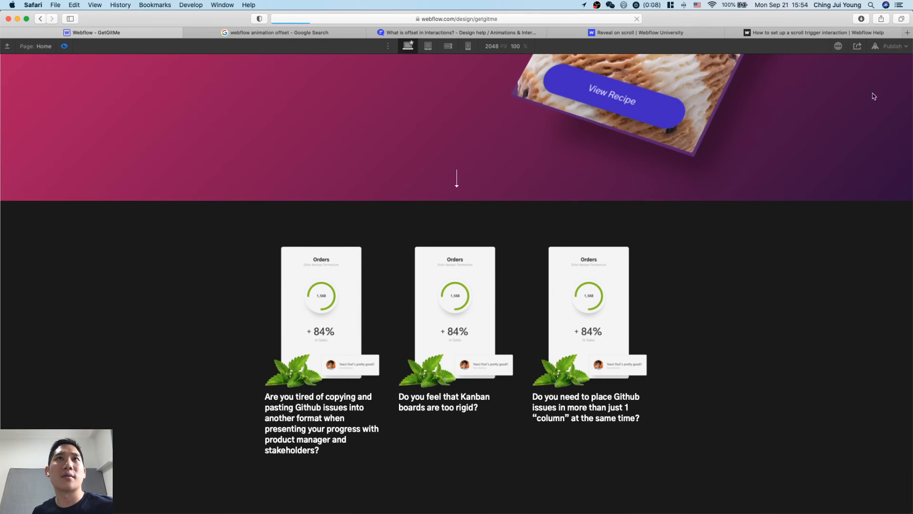
click(891, 47)
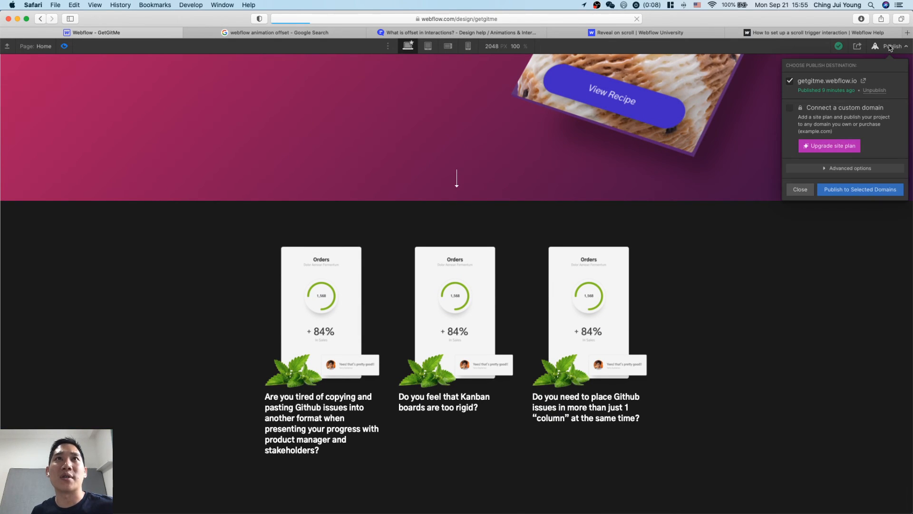
click(869, 187)
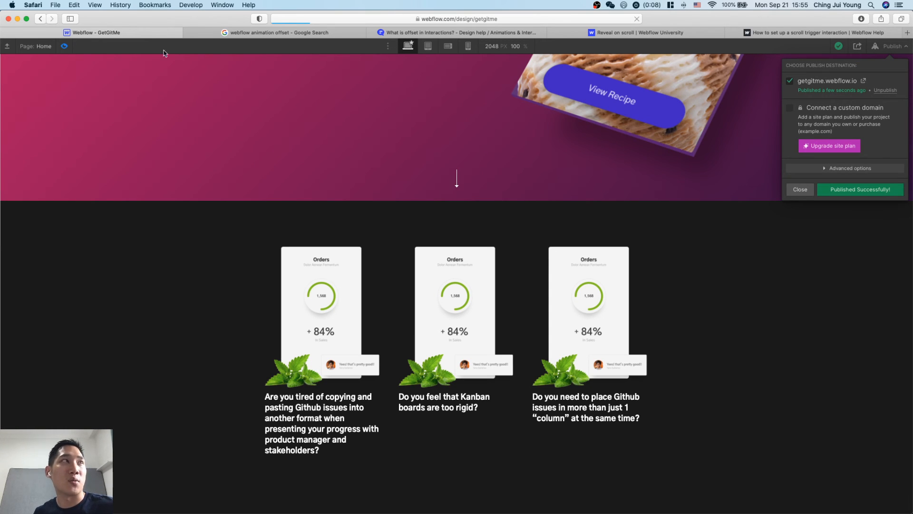
Examine the problem divs' reveal timing on the published site, close it and return to editing the page in the designer.
click(863, 81)
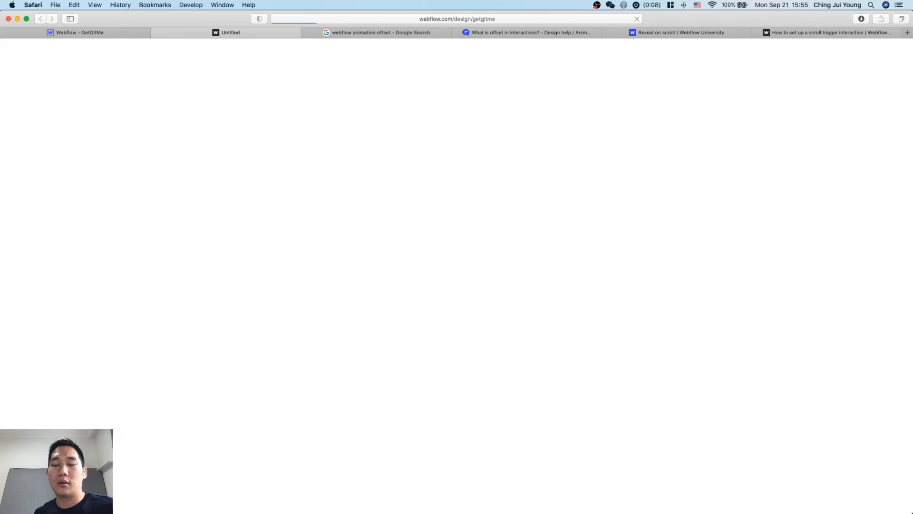
key(ctrl+Up)
key(ctrl+Up)
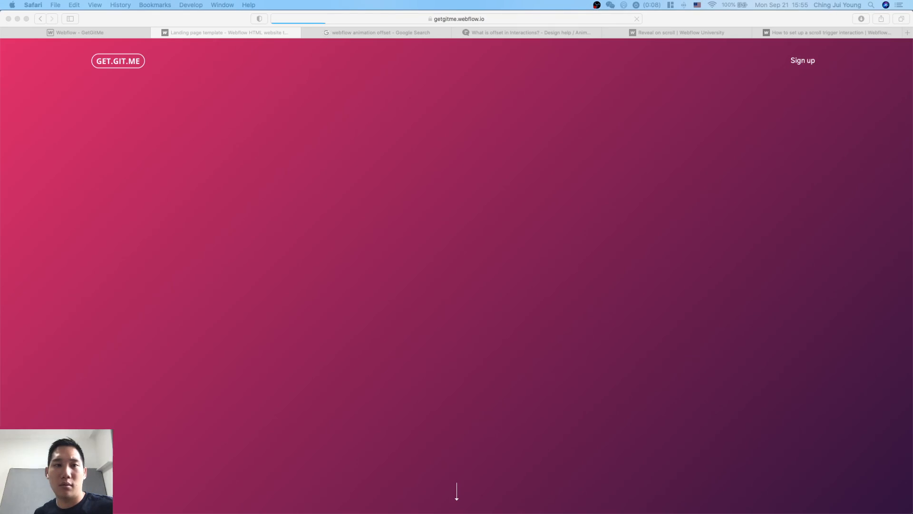
scroll(668, 250, down, 2)
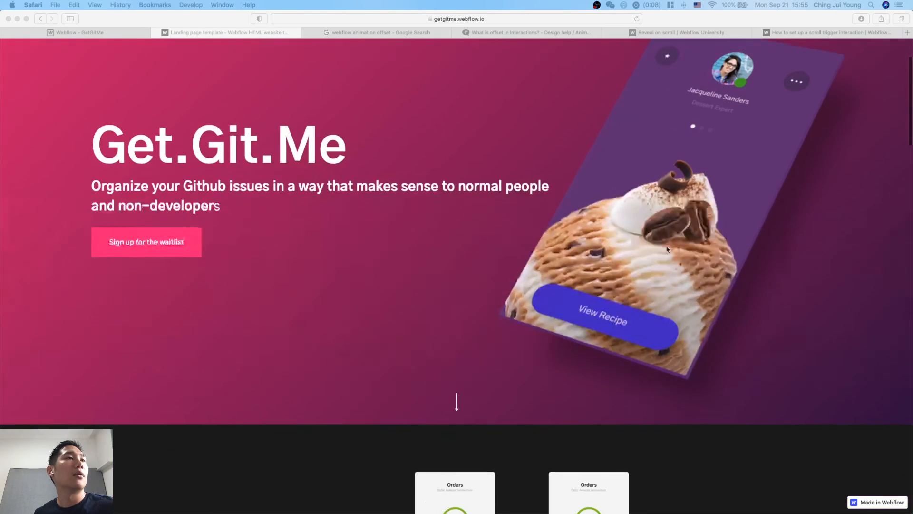
scroll(668, 250, down, 10)
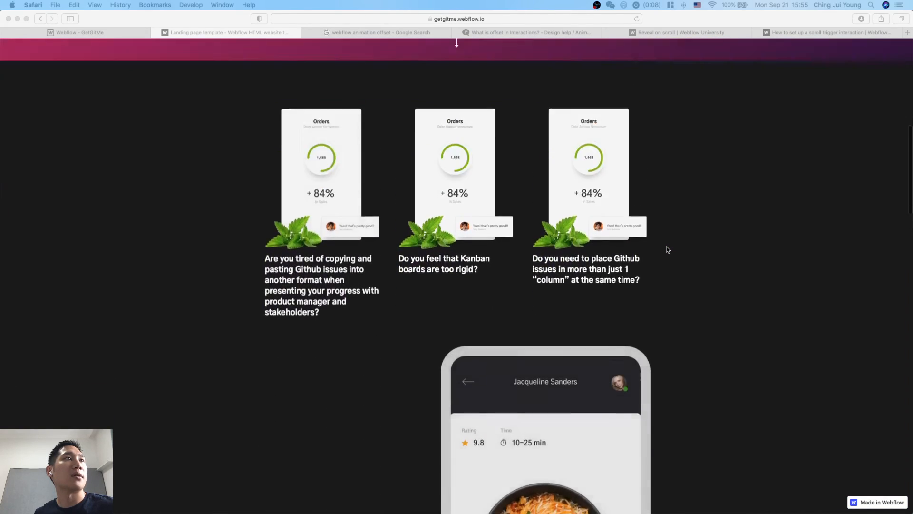
scroll(668, 250, up, 12)
key(super+w)
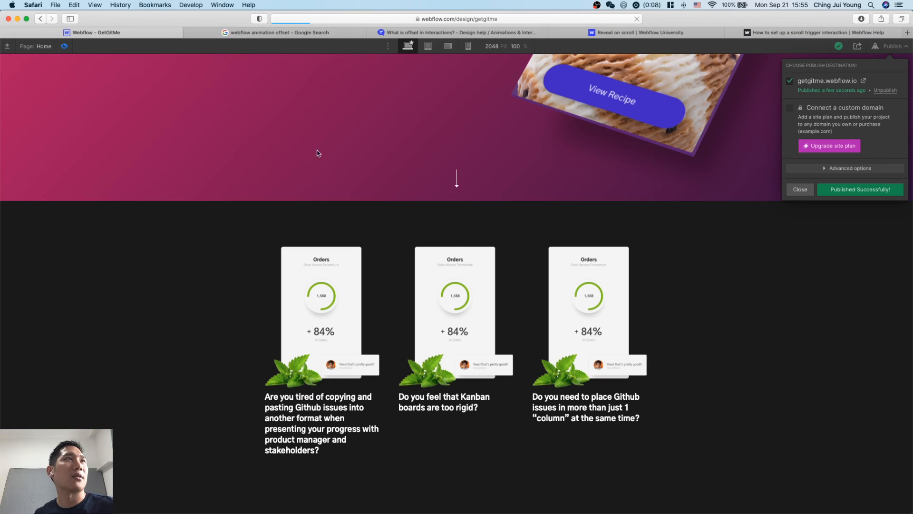
click(415, 336)
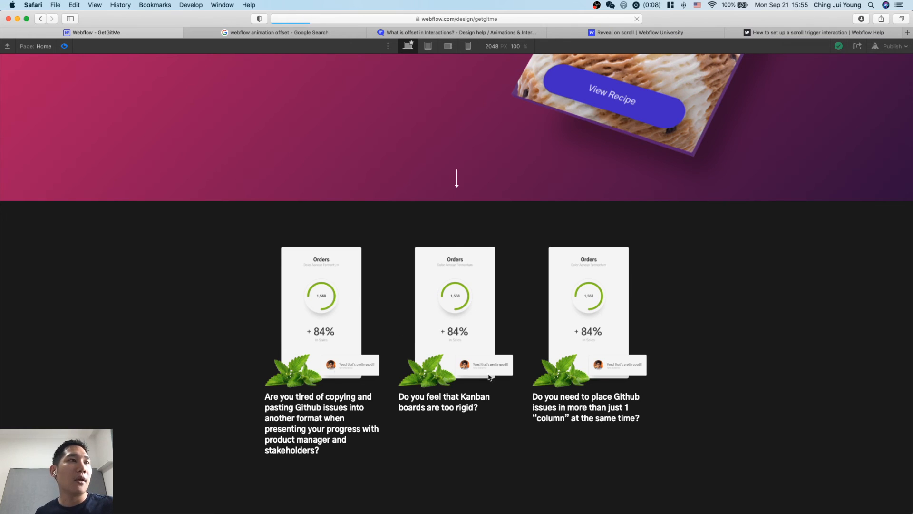
click(64, 46)
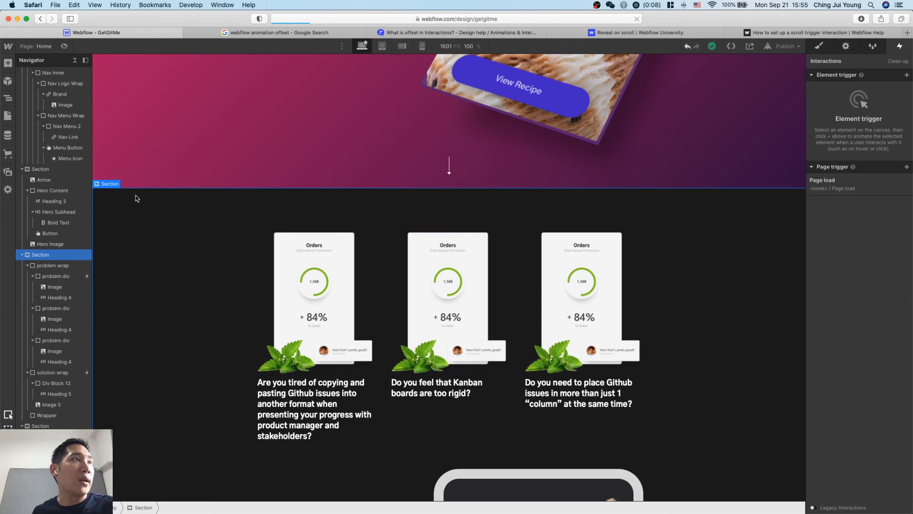
Add a scroll-into-view trigger to the second problem div.
click(57, 276)
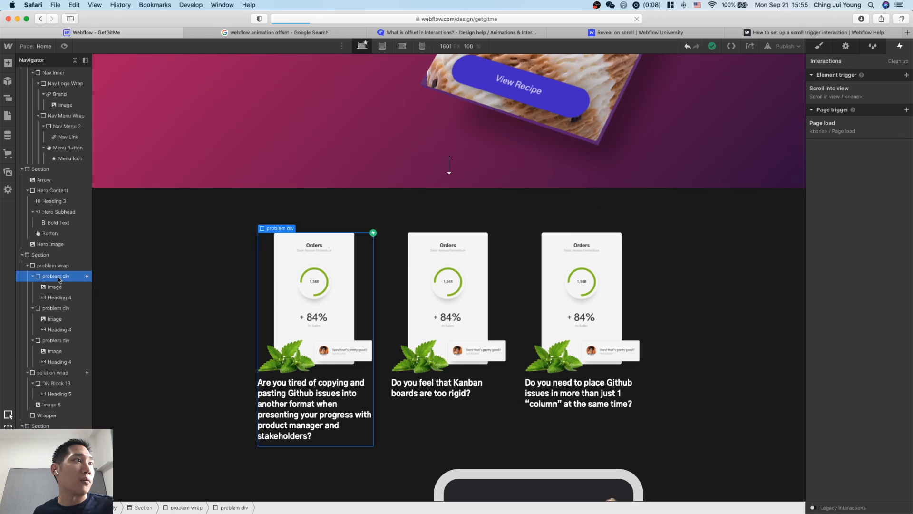
click(58, 309)
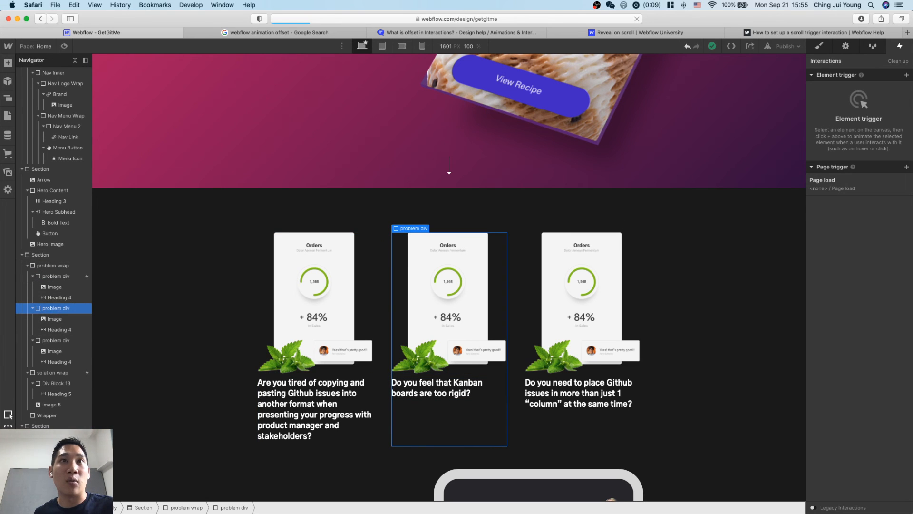
click(908, 75)
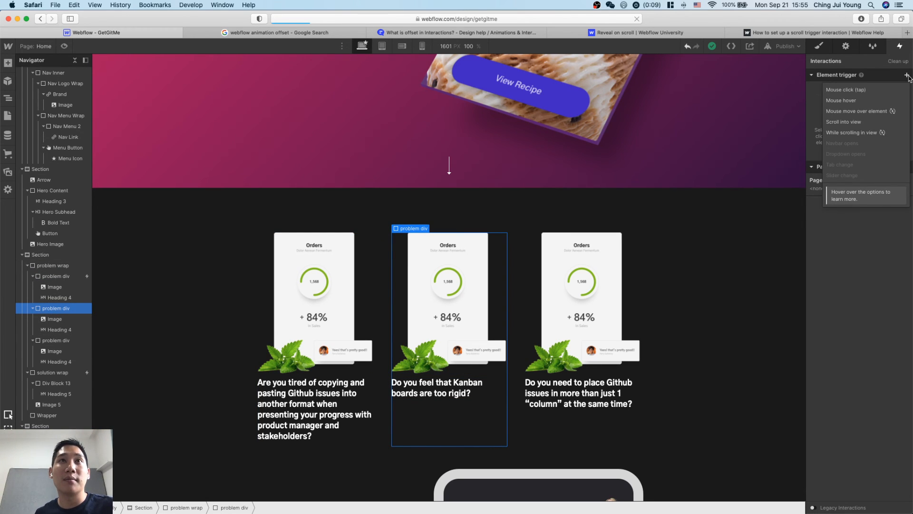
click(885, 125)
click(822, 238)
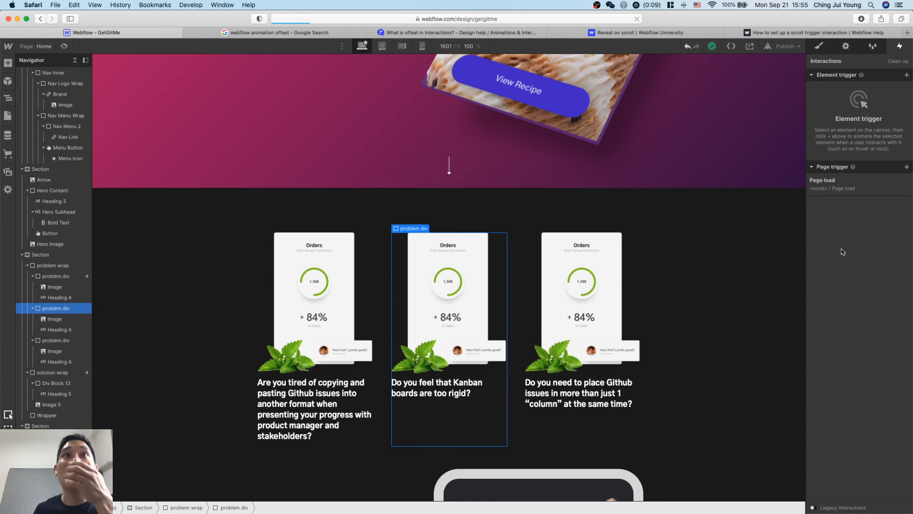
click(907, 76)
click(869, 121)
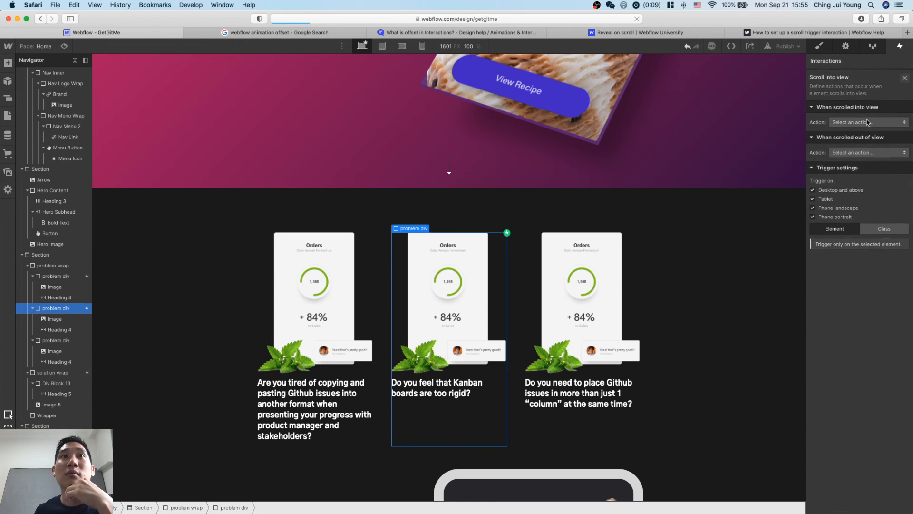
Make the second problem div's trigger start the Scroll in view animation with a 40% offset, and preview the animation.
click(867, 122)
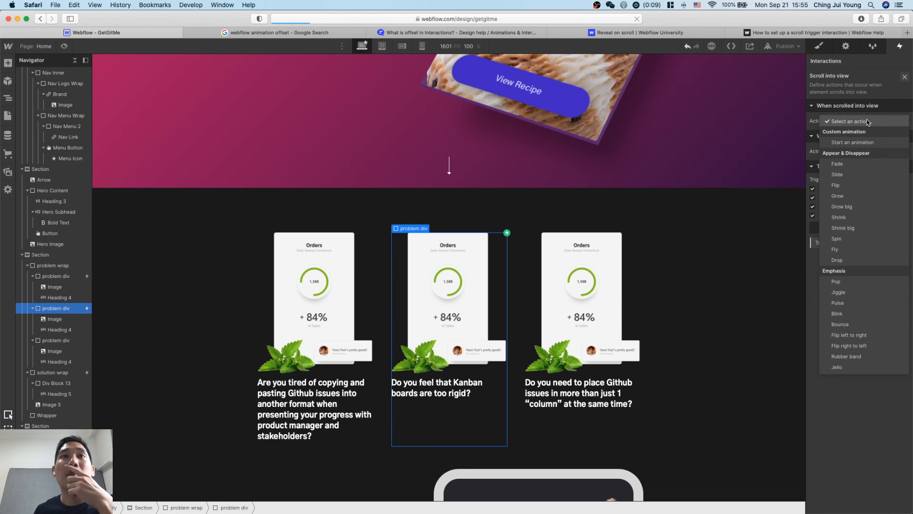
click(866, 143)
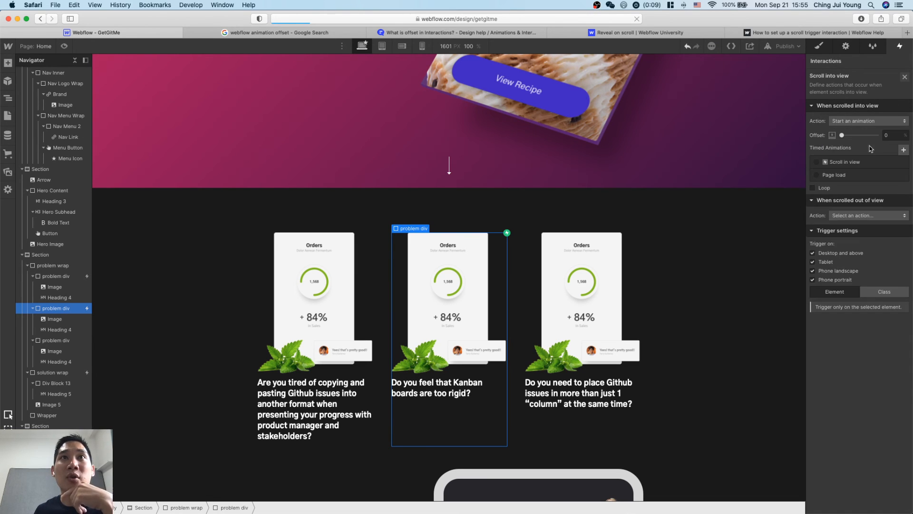
click(855, 163)
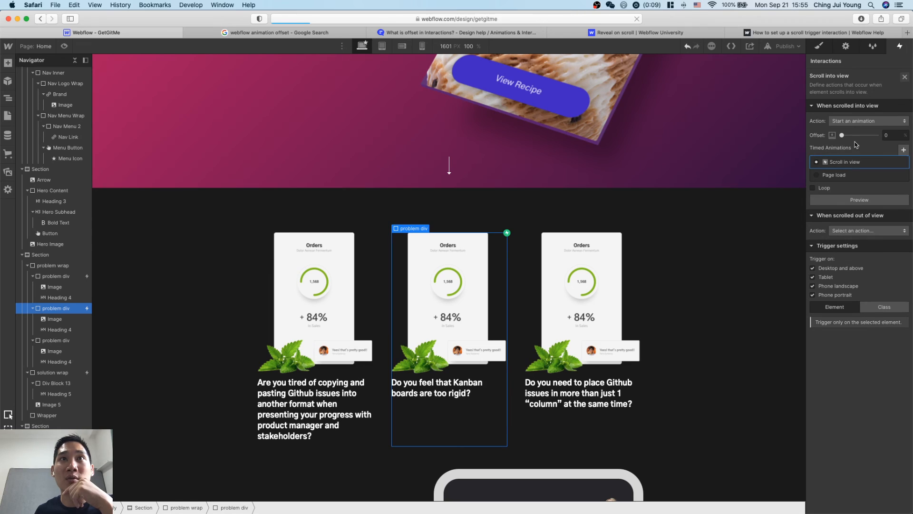
click(894, 135)
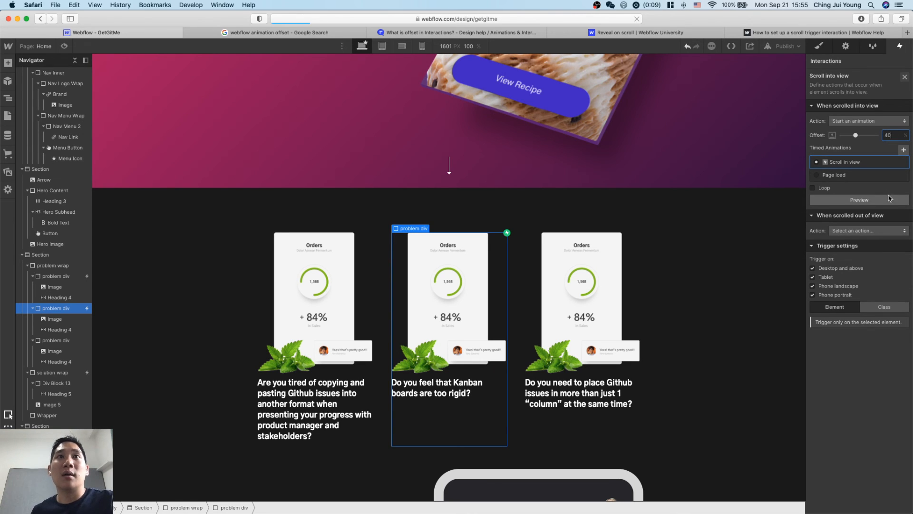
click(890, 201)
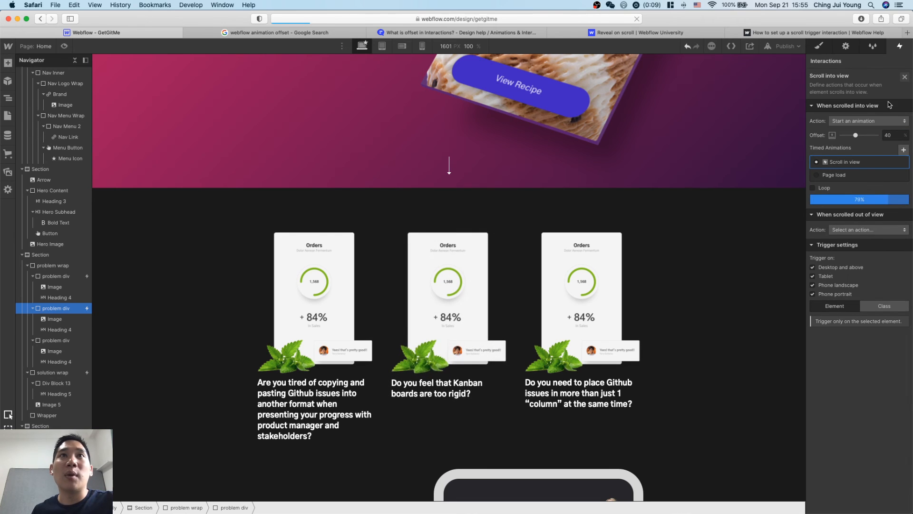
Replace the second problem div's scroll-into-view trigger with a new one that has no action assigned.
click(905, 77)
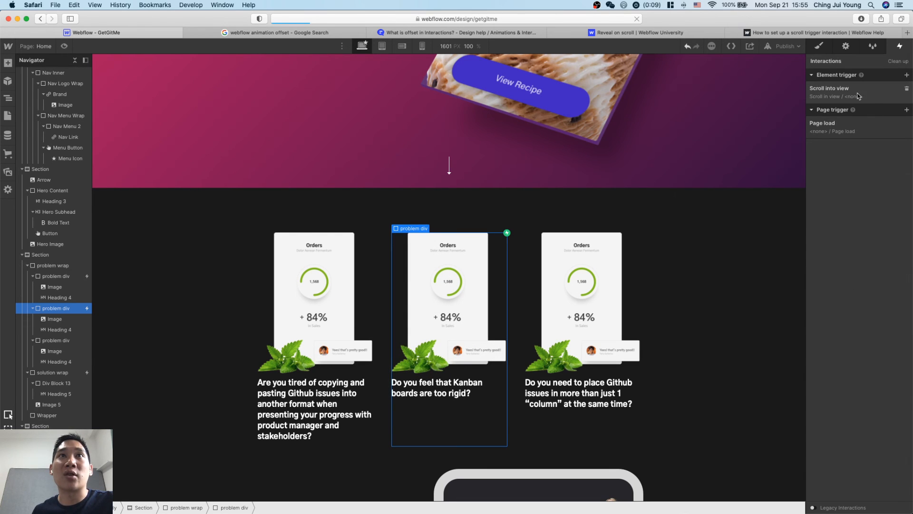
click(908, 90)
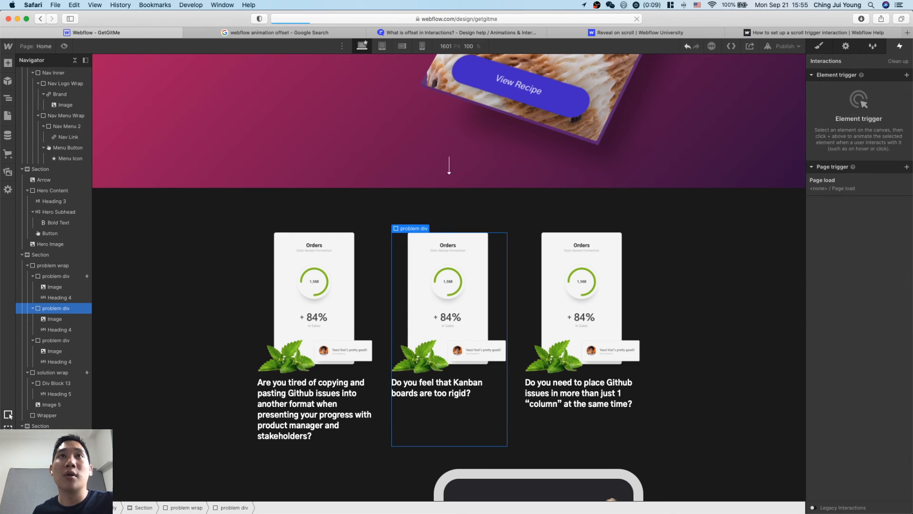
click(907, 75)
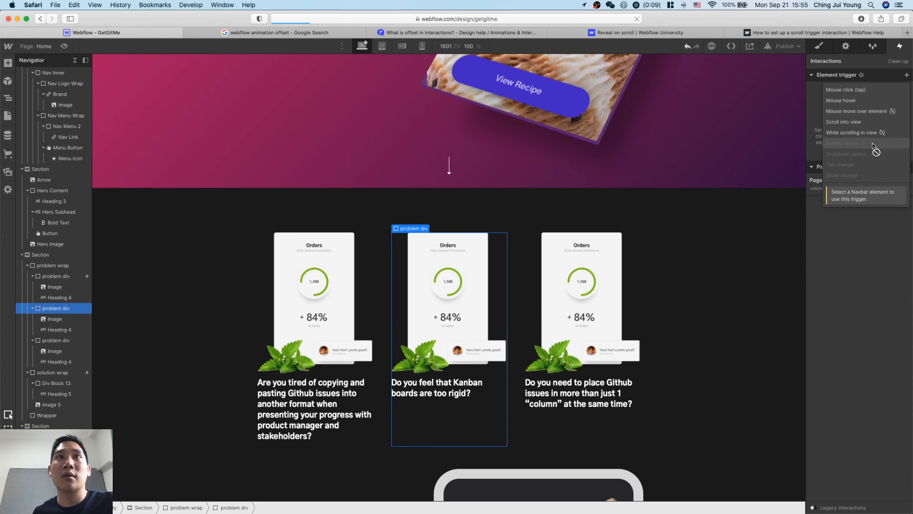
click(870, 127)
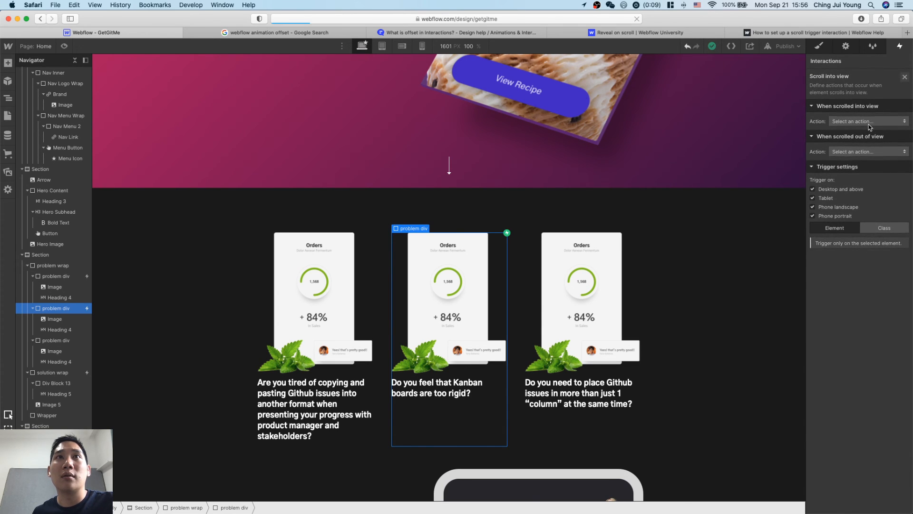
click(905, 77)
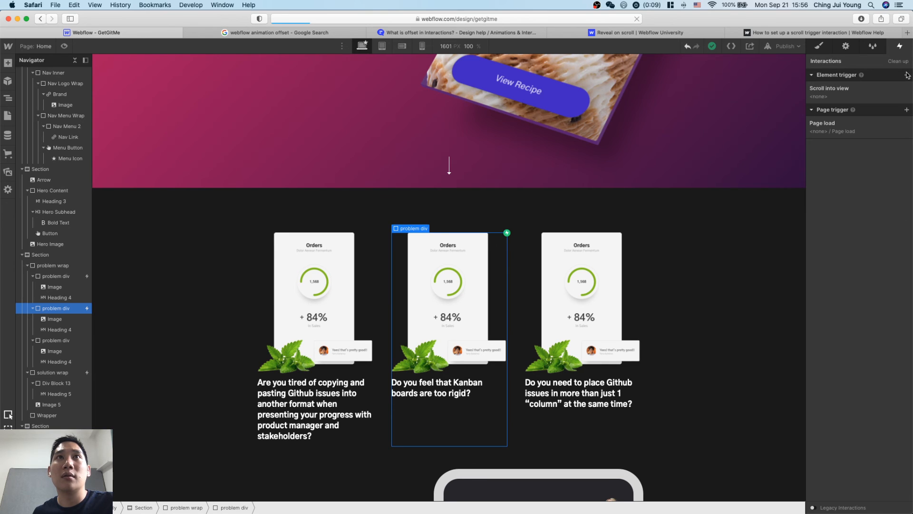
Examine the page load trigger's settings and the available page and element trigger types.
click(872, 134)
click(874, 121)
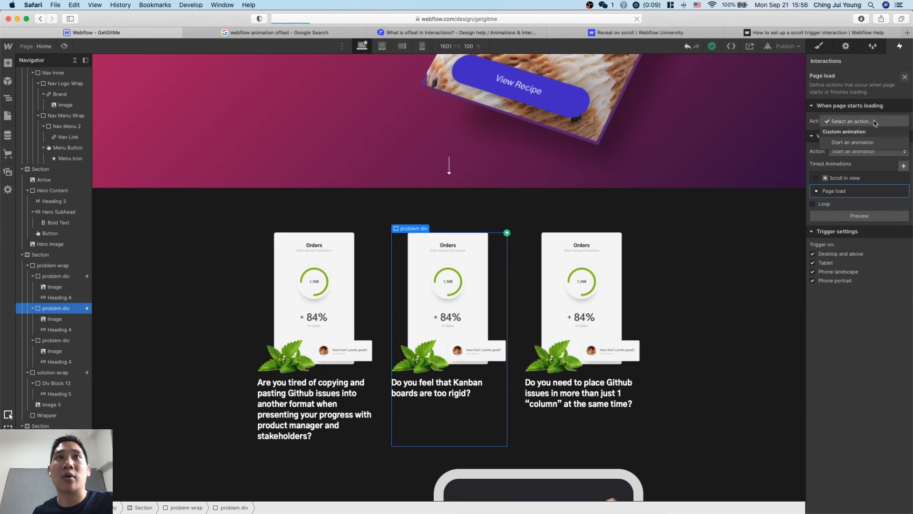
click(876, 122)
click(906, 77)
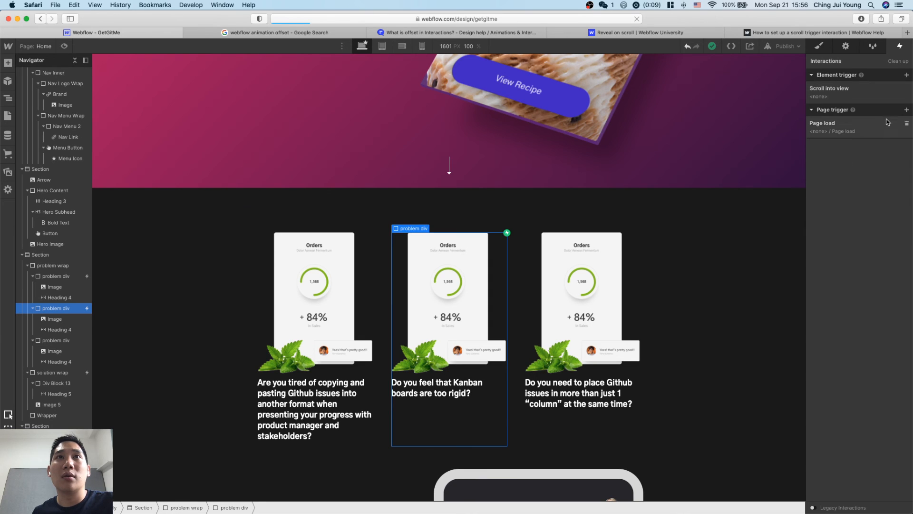
click(906, 110)
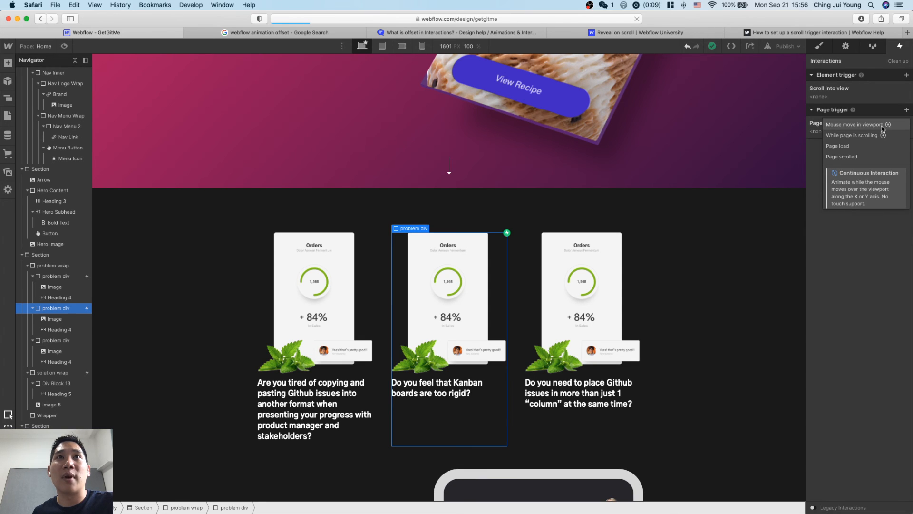
mouse_move(882, 137)
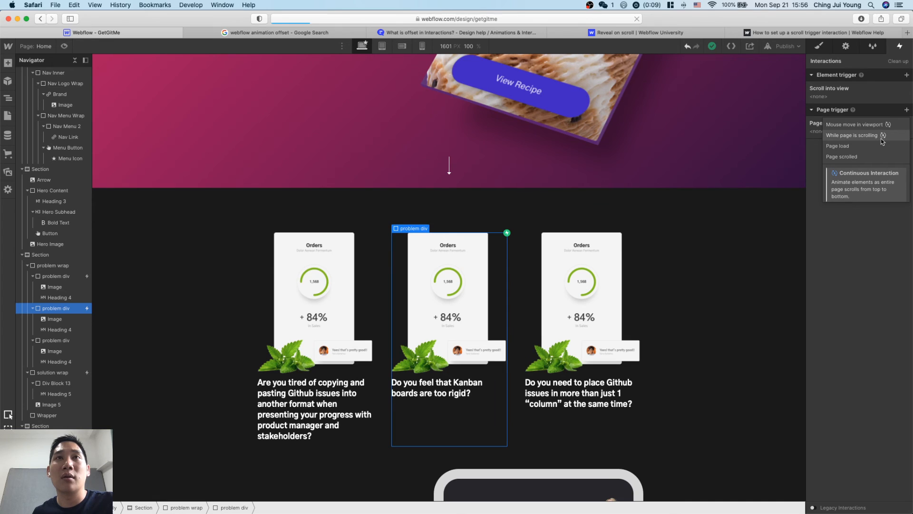
click(907, 76)
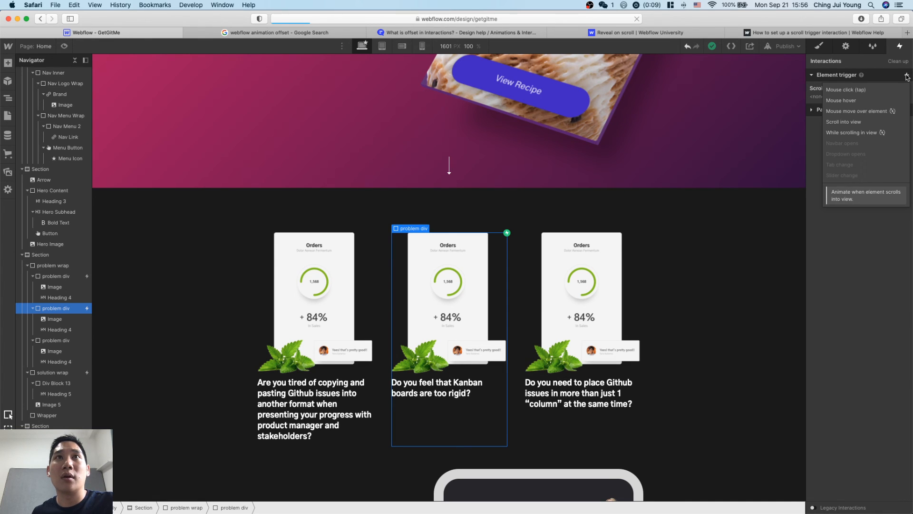
click(878, 294)
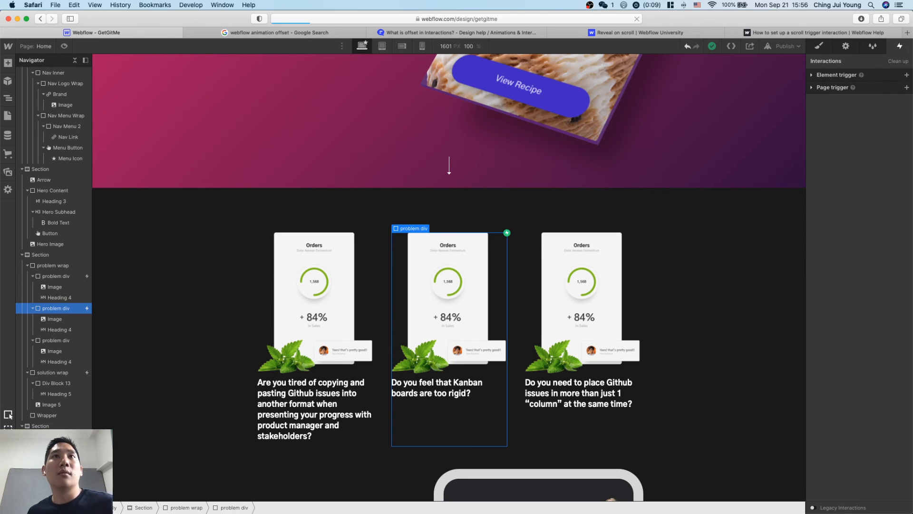
Close the scroll trigger help article, the Reveal on scroll lesson and the offset forum thread.
click(774, 33)
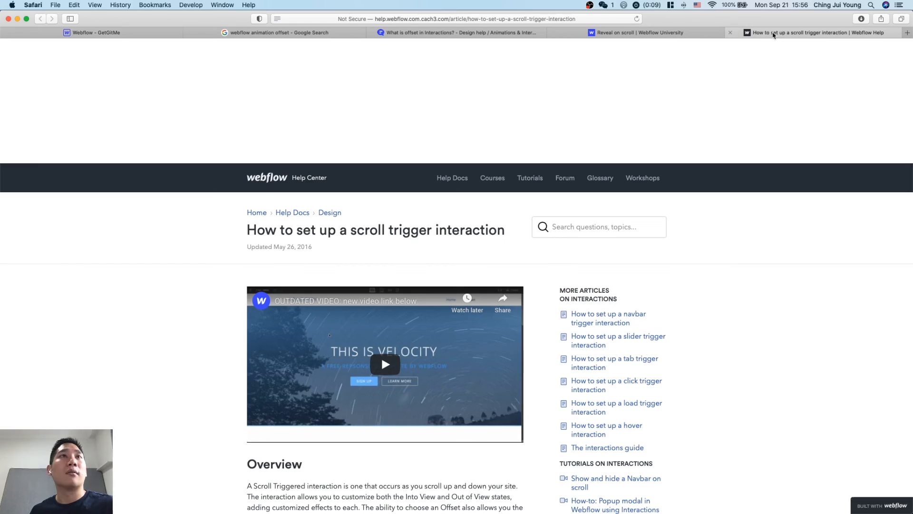
key(super+w)
key(super+w)
key(super+w)
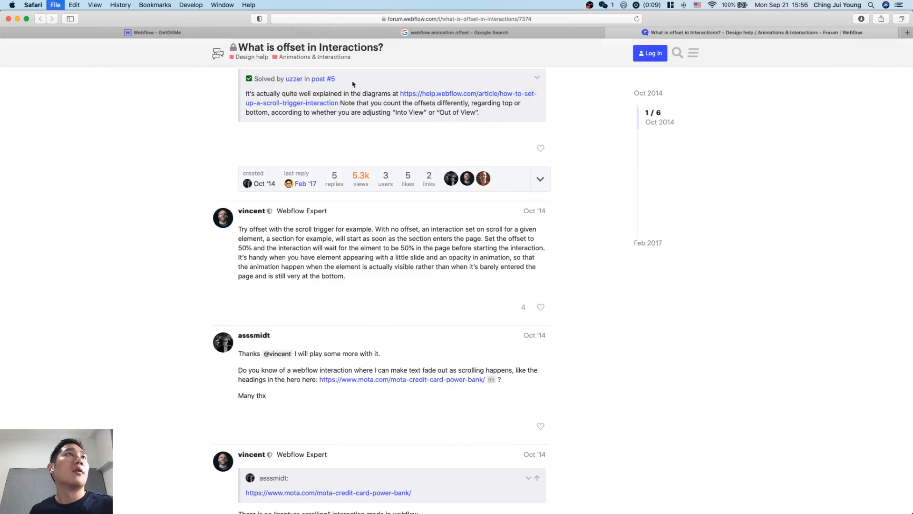
Search Google for "webflow animation delayed one after another".
click(258, 53)
key(super+a)
text(web)
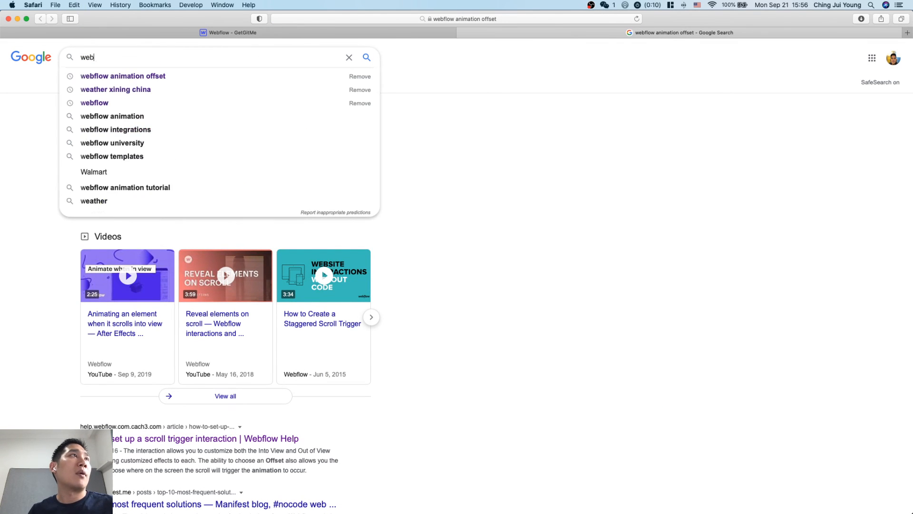
text(flow animation)
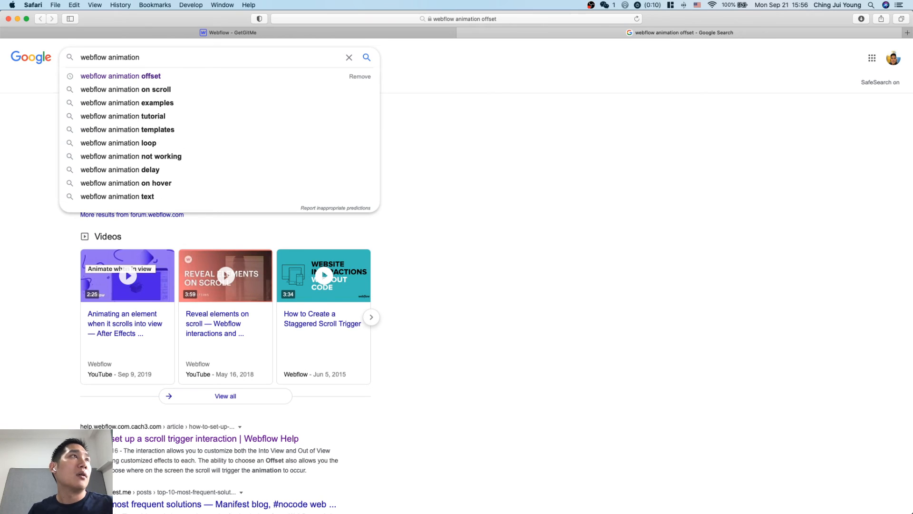
text( delayed)
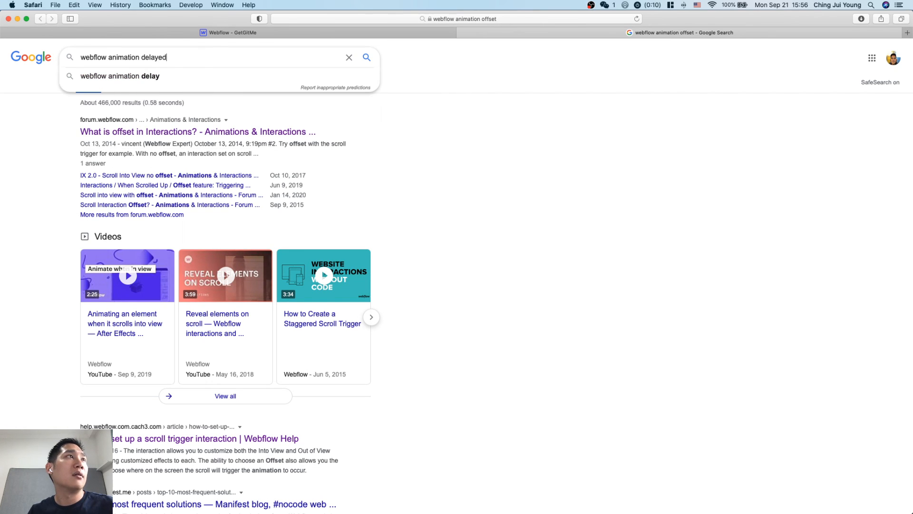
text( one after another)
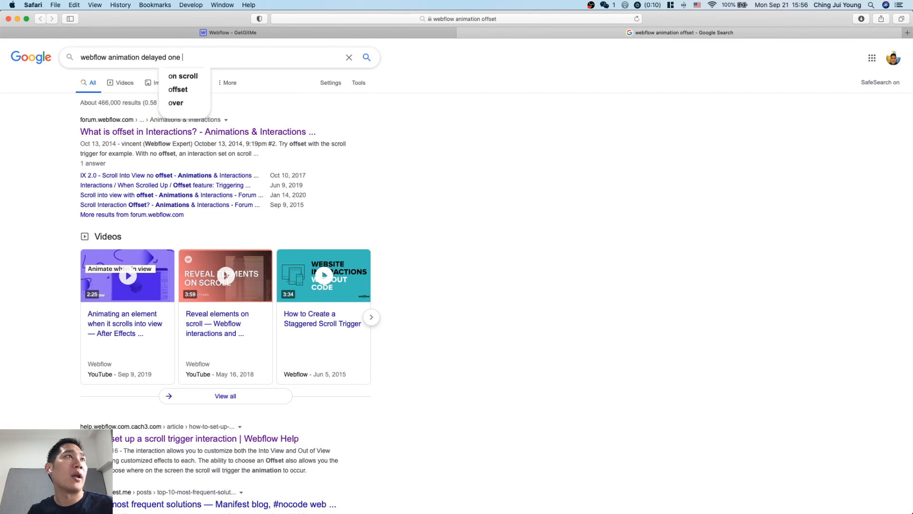
key(Return)
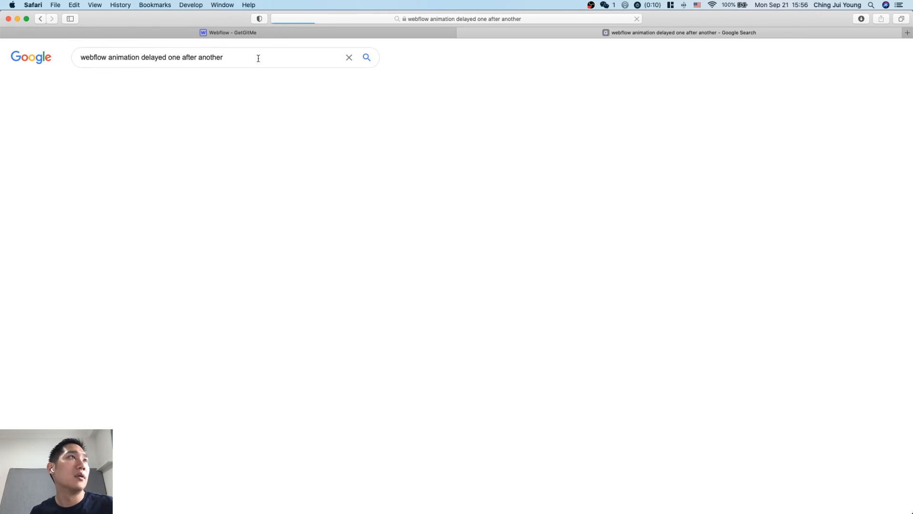
Open the Delay Interaction Start forum thread and the Design+Code animation page, and read the thread's replies on delaying interactions.
super+double_click(259, 149)
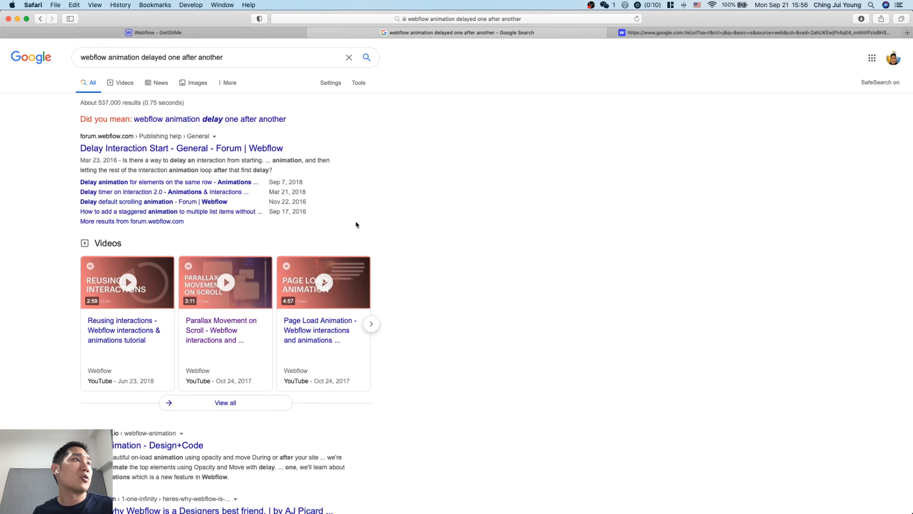
key(ctrl+Tab)
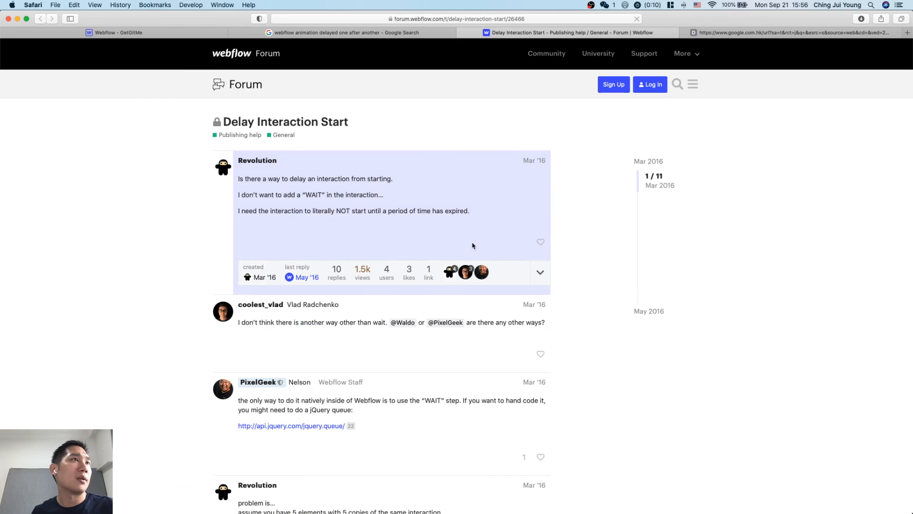
scroll(495, 321, down, 1)
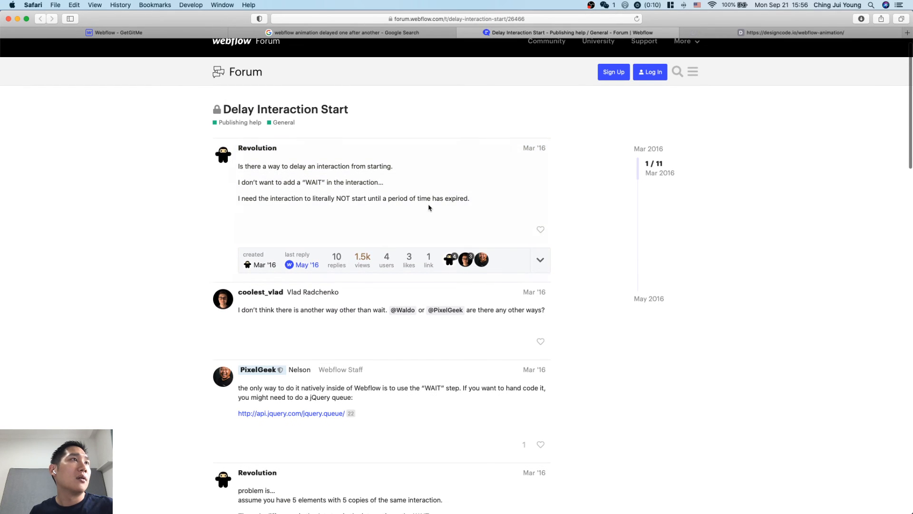
scroll(429, 207, down, 1)
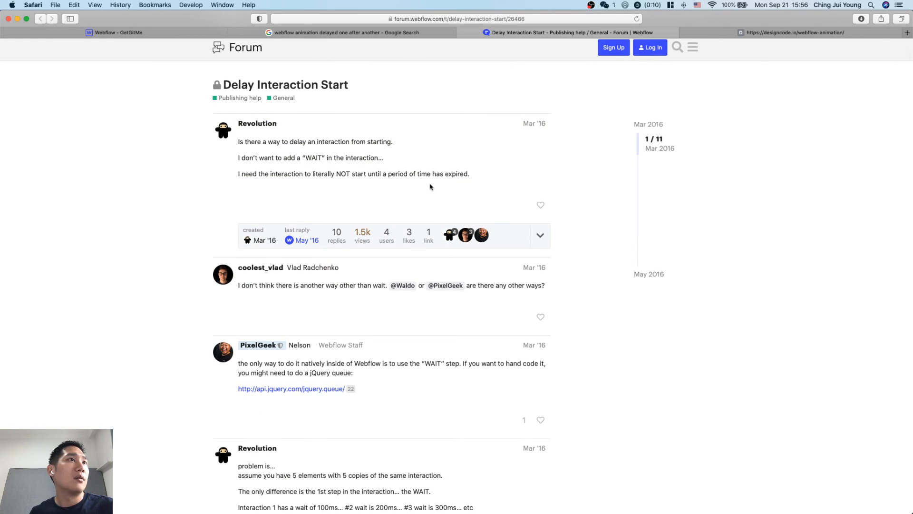
scroll(433, 200, down, 2)
scroll(446, 259, down, 3)
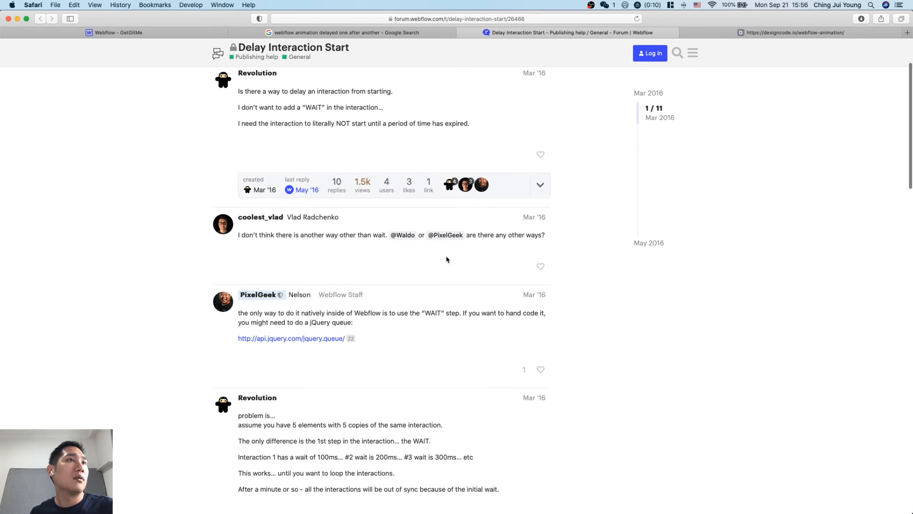
scroll(456, 310, down, 7)
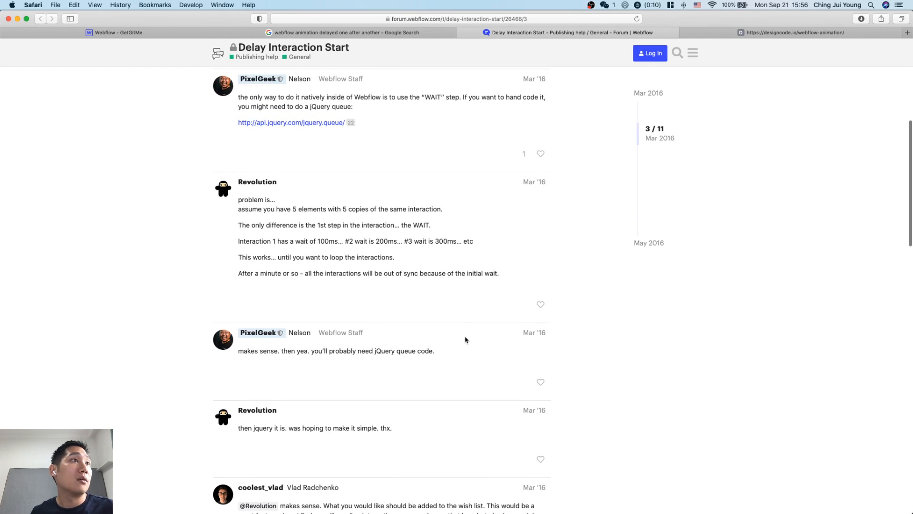
scroll(464, 338, down, 3)
scroll(478, 383, down, 3)
key(ctrl+Tab)
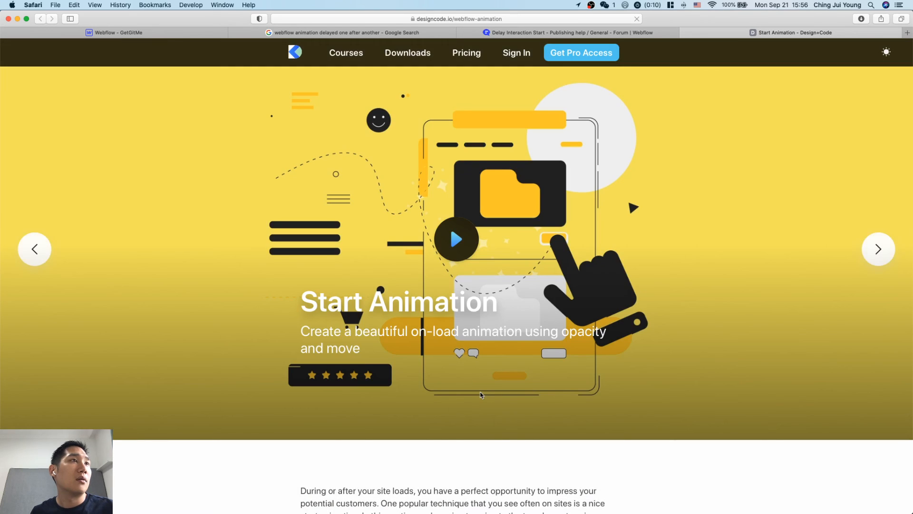
scroll(509, 491, down, 5)
key(ctrl+shift+Tab)
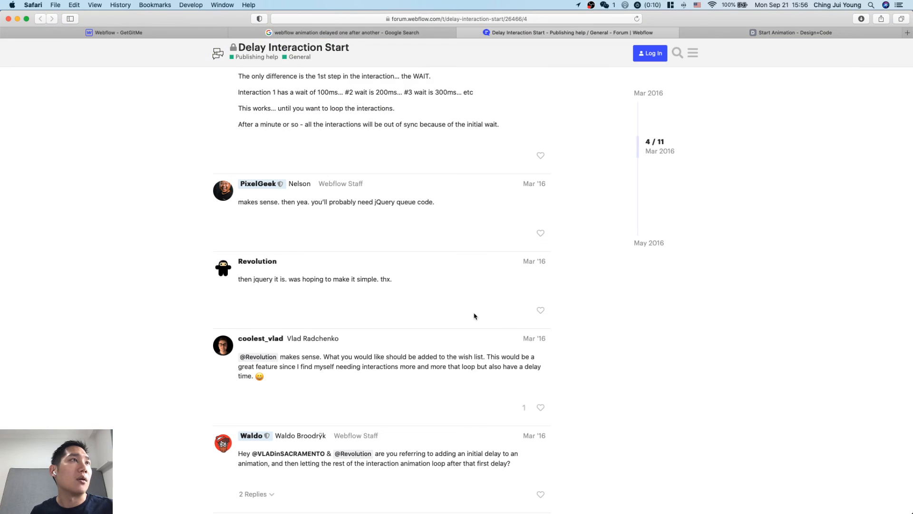
scroll(475, 316, up, 2)
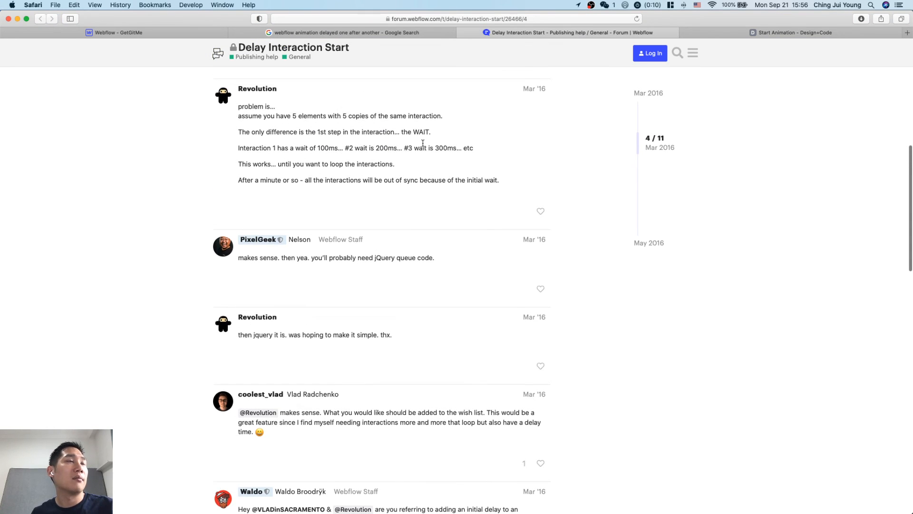
scroll(423, 143, up, 1)
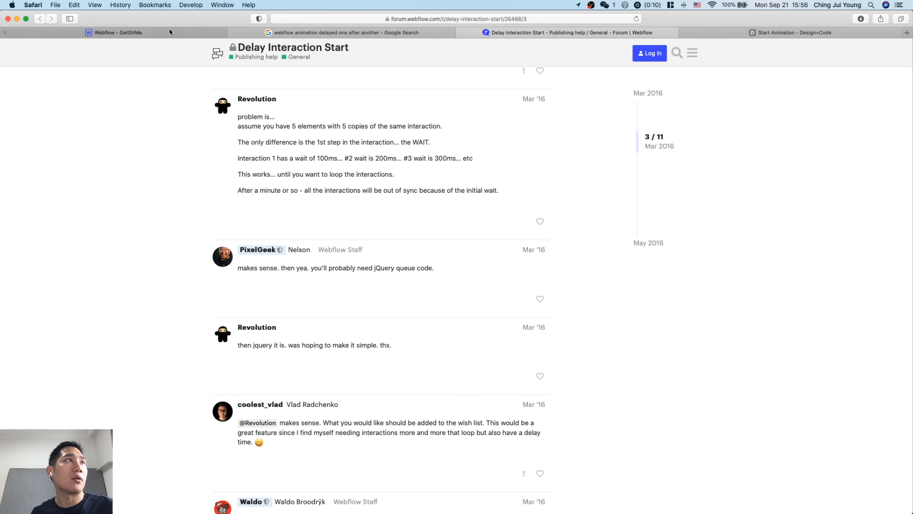
Return to the GetGitMe project in Webflow and give the second problem div a Scroll into view trigger that starts an animation.
click(114, 33)
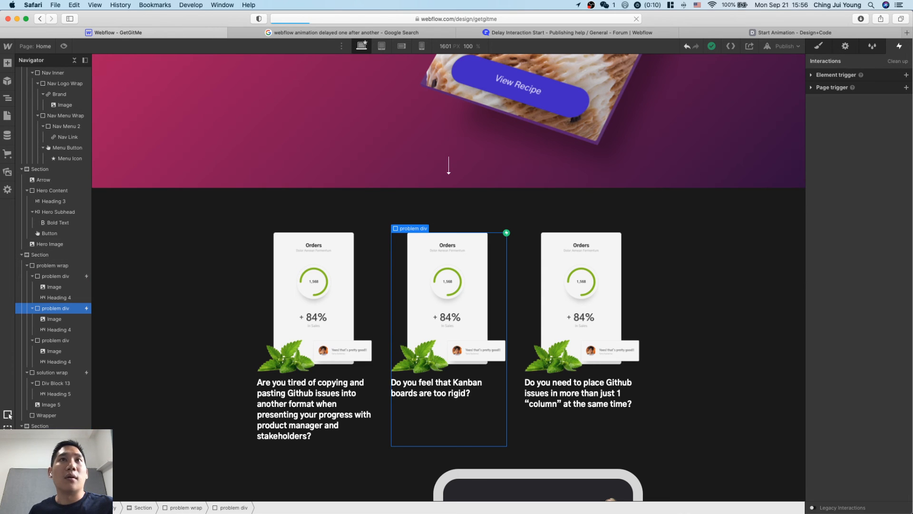
click(906, 75)
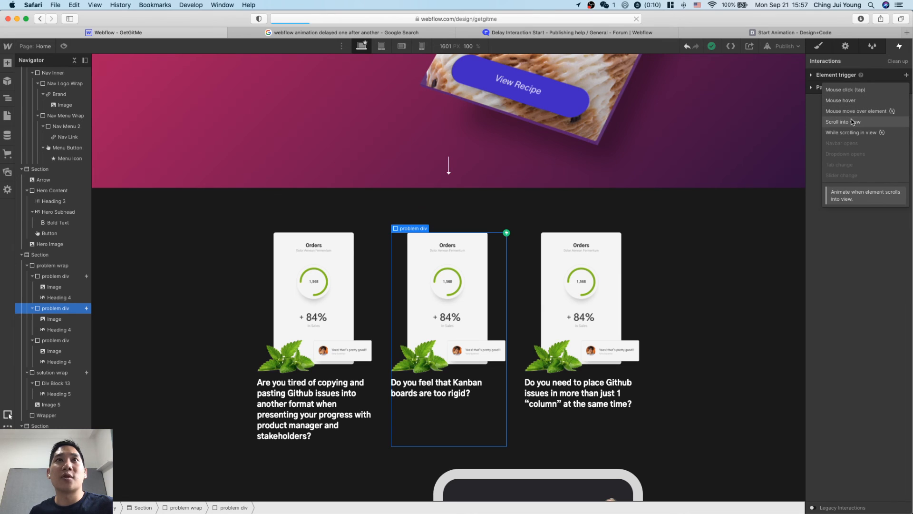
click(880, 122)
click(881, 122)
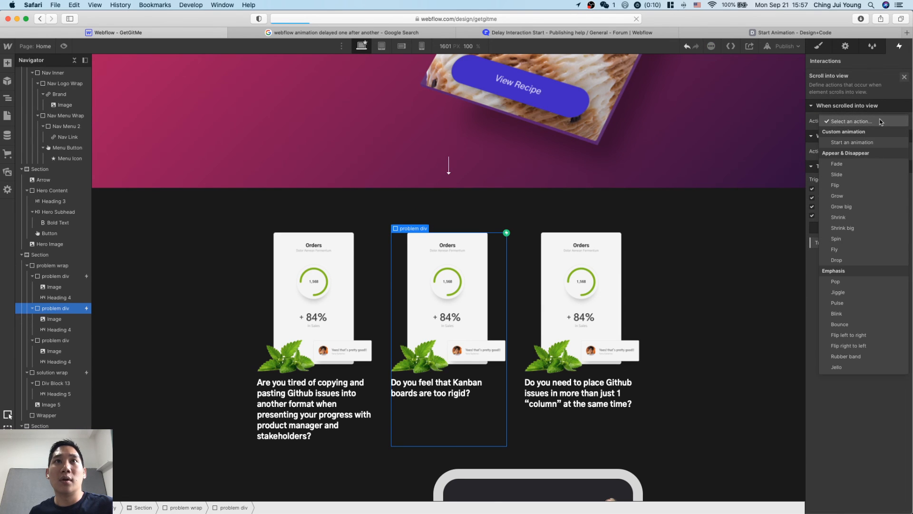
click(871, 143)
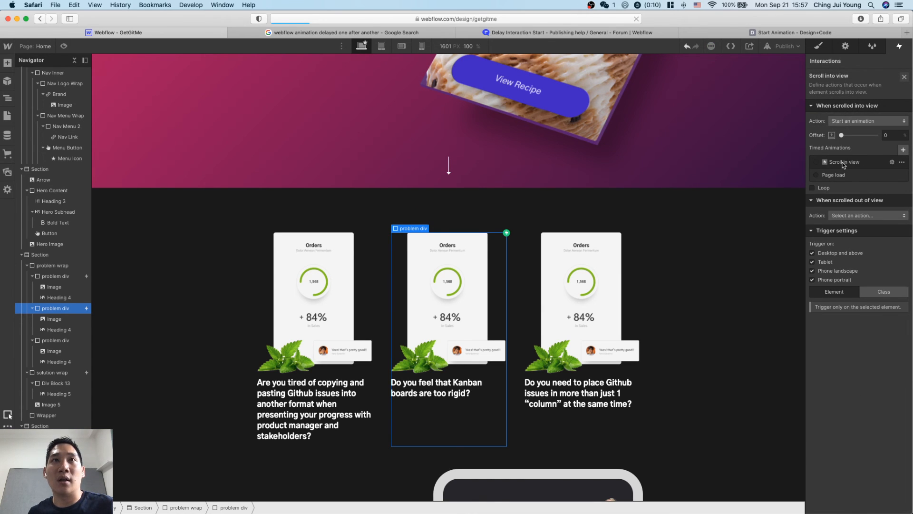
Duplicate the Scroll in view animation and rename the copy "Scroll in view 1s".
click(902, 162)
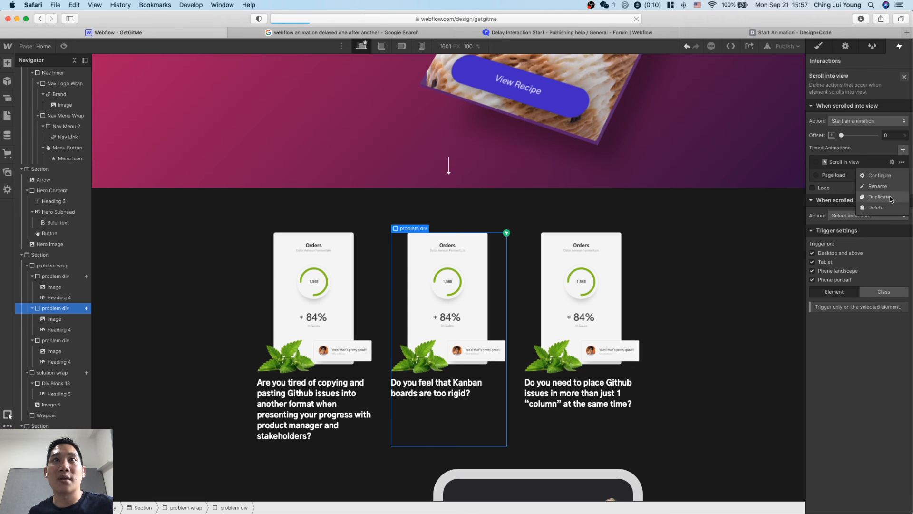
click(865, 196)
click(866, 175)
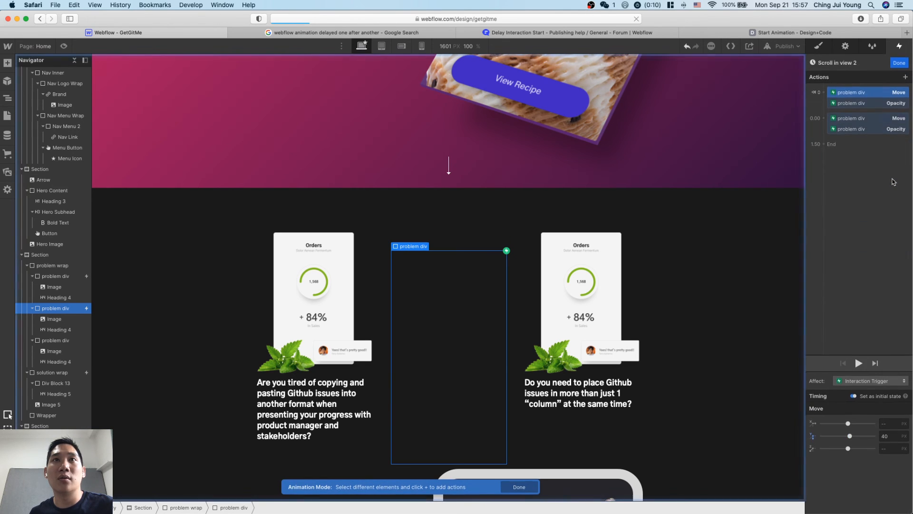
click(864, 63)
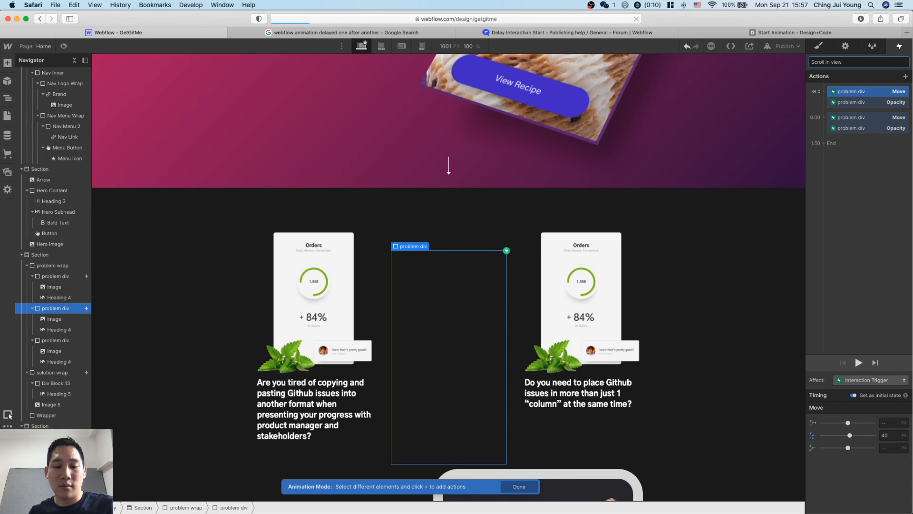
click(884, 159)
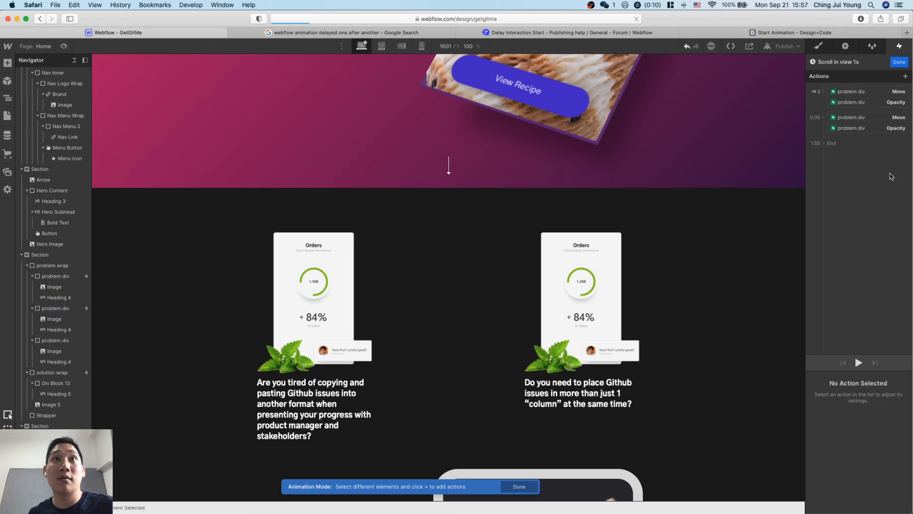
Examine the move and opacity actions of the new animation, the action types that can be added, and the affect and start options.
click(878, 104)
click(876, 91)
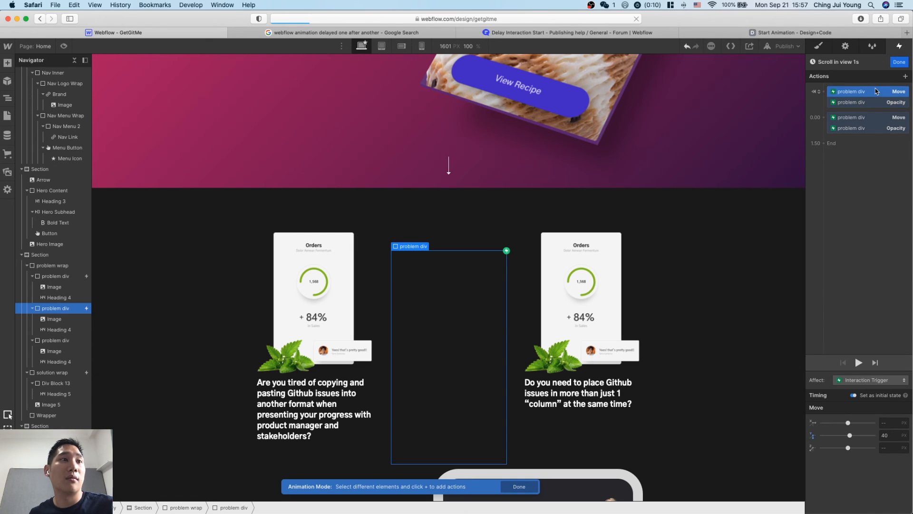
click(876, 117)
click(874, 129)
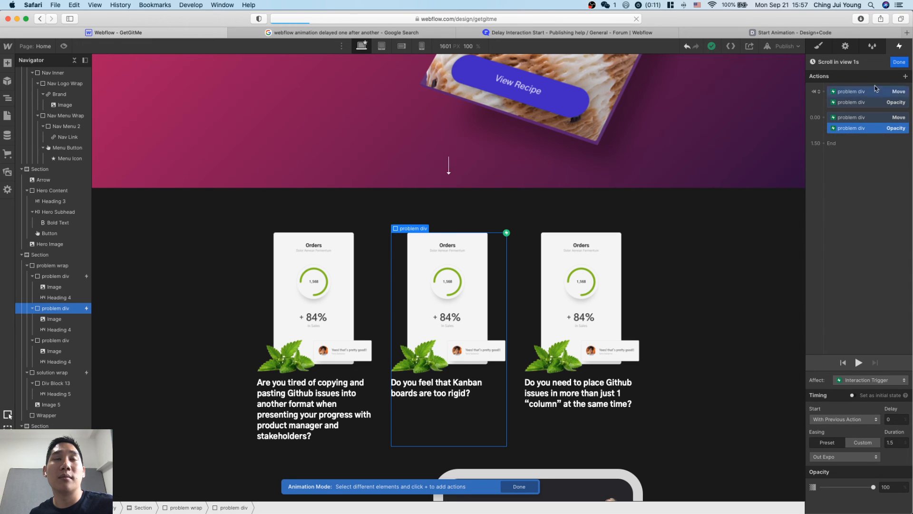
click(823, 136)
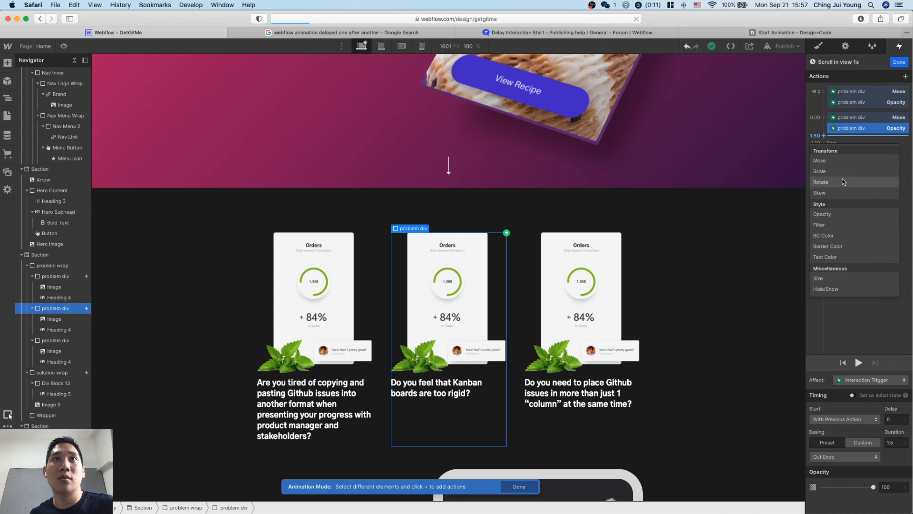
click(835, 319)
click(905, 76)
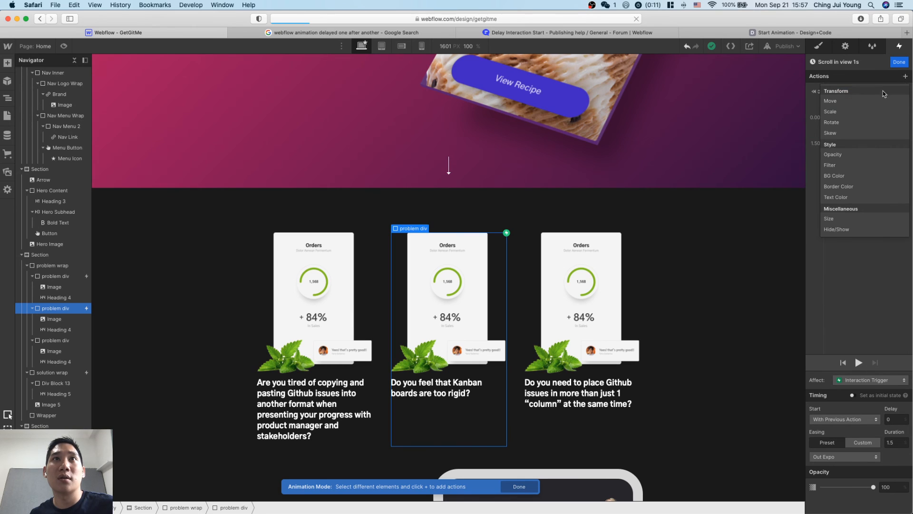
click(856, 265)
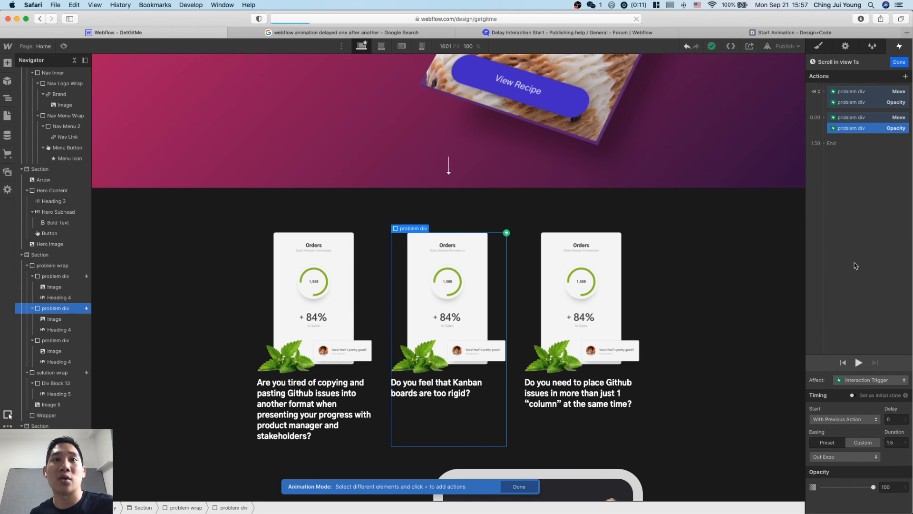
click(879, 381)
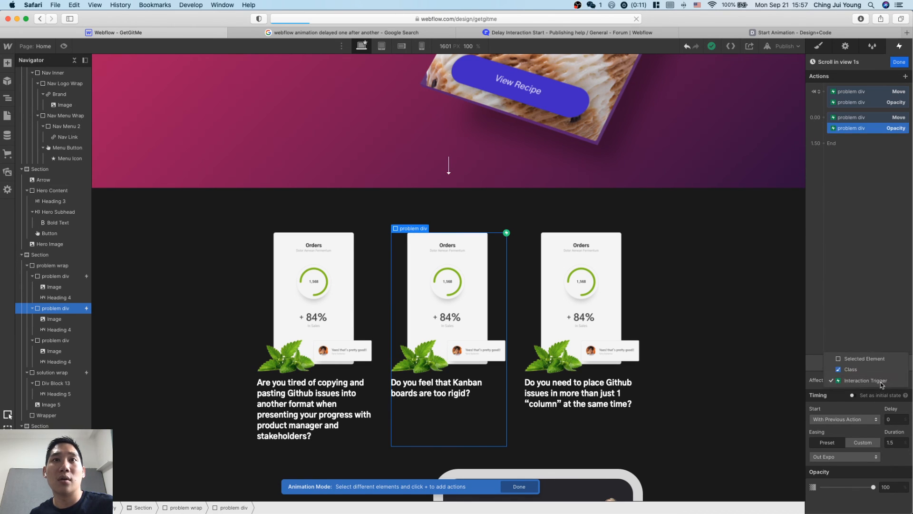
click(882, 382)
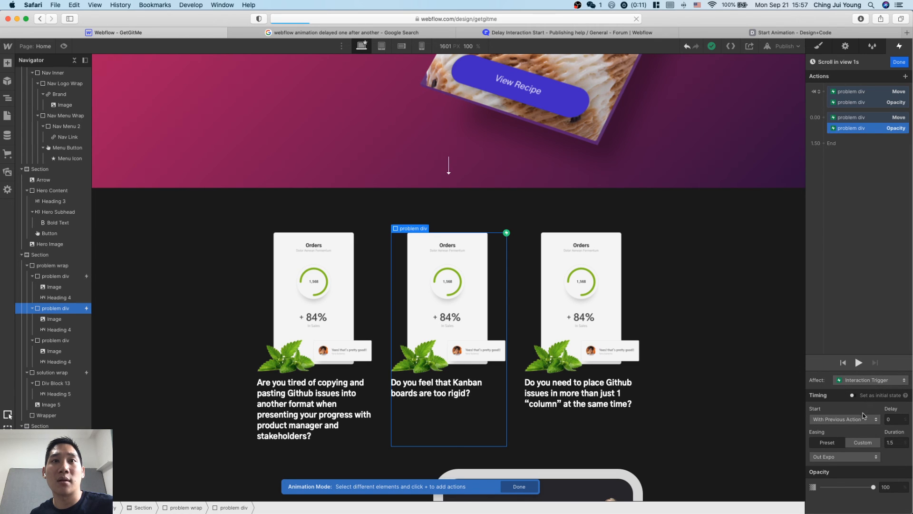
click(873, 424)
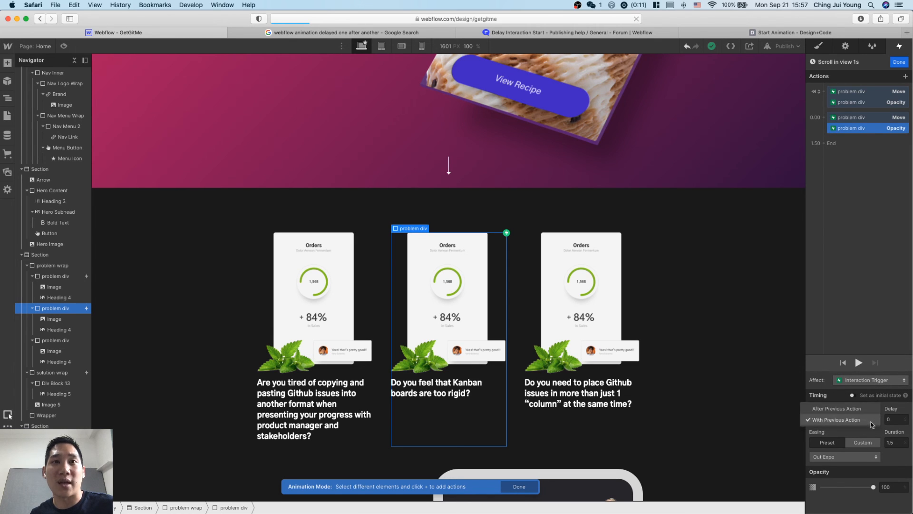
click(871, 421)
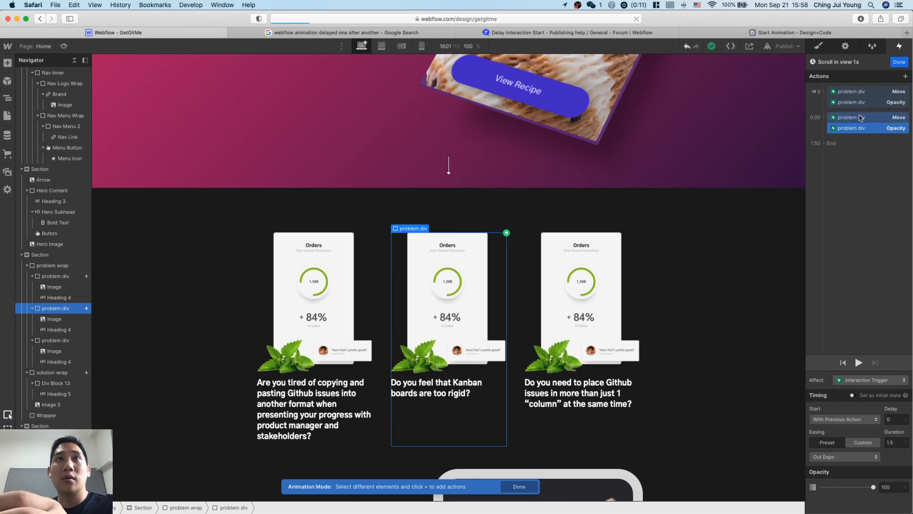
Try to shift the start time of the second Move and Opacity actions in the Scroll in view 1s timeline.
click(823, 143)
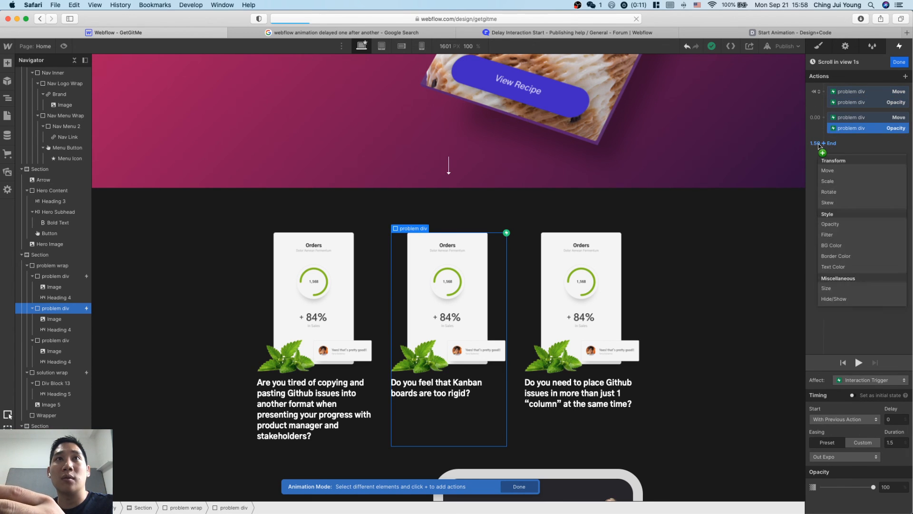
click(821, 119)
click(819, 119)
double_click(815, 119)
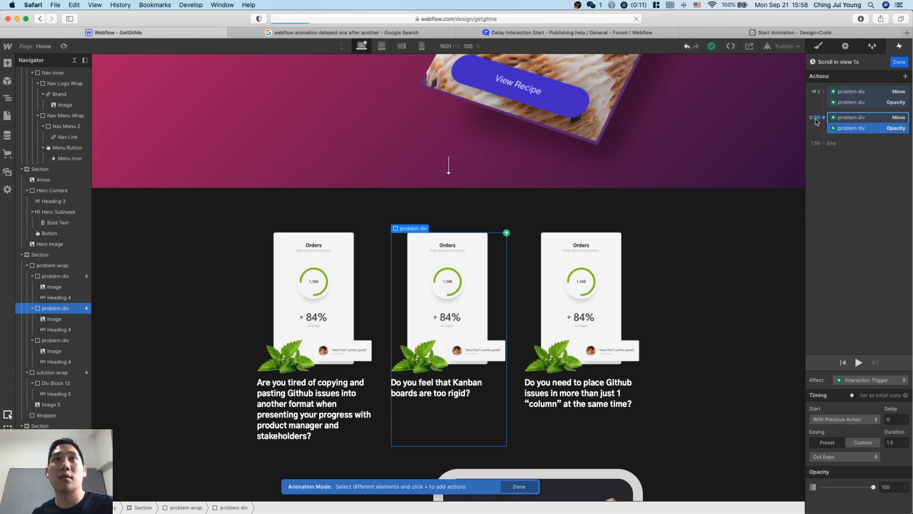
drag(840, 119, 852, 143)
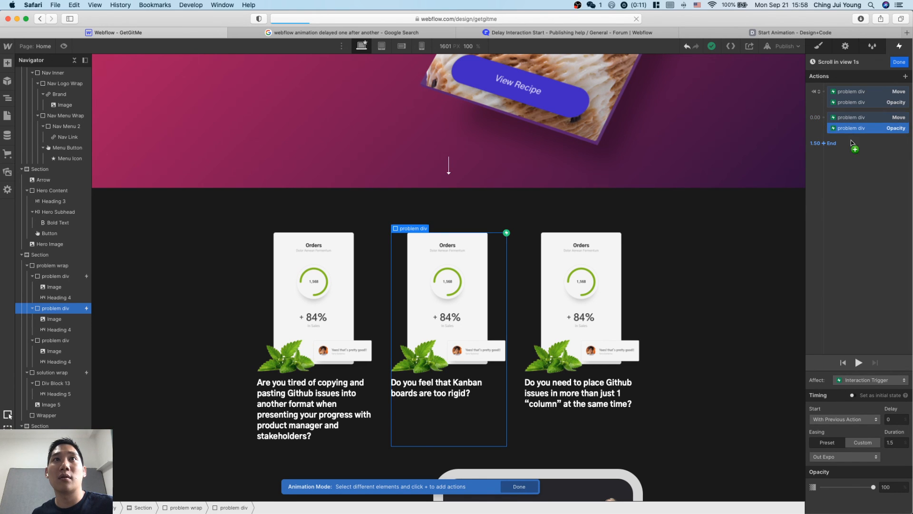
click(846, 135)
click(844, 126)
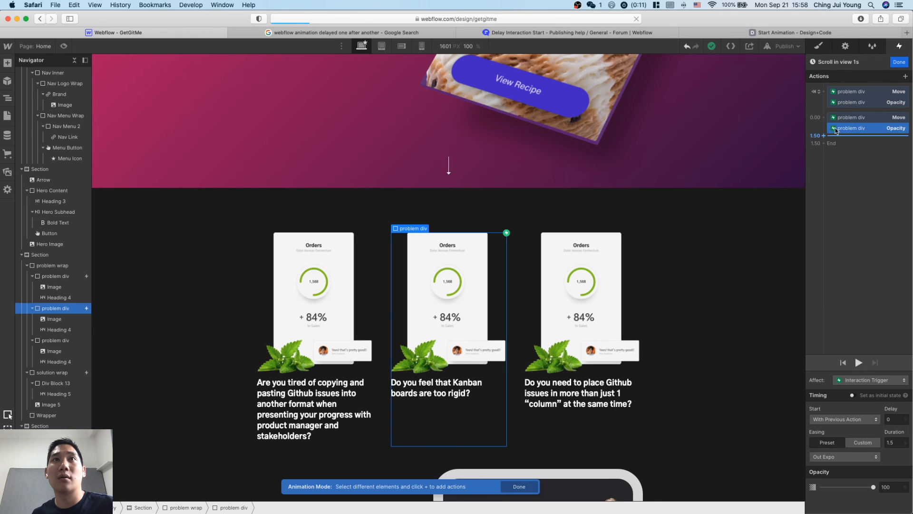
drag(845, 125, 824, 120)
click(824, 120)
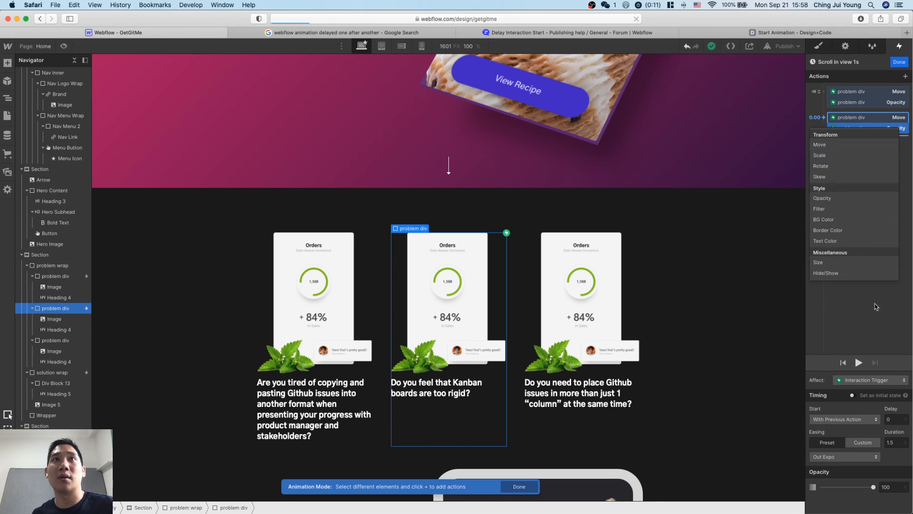
click(909, 301)
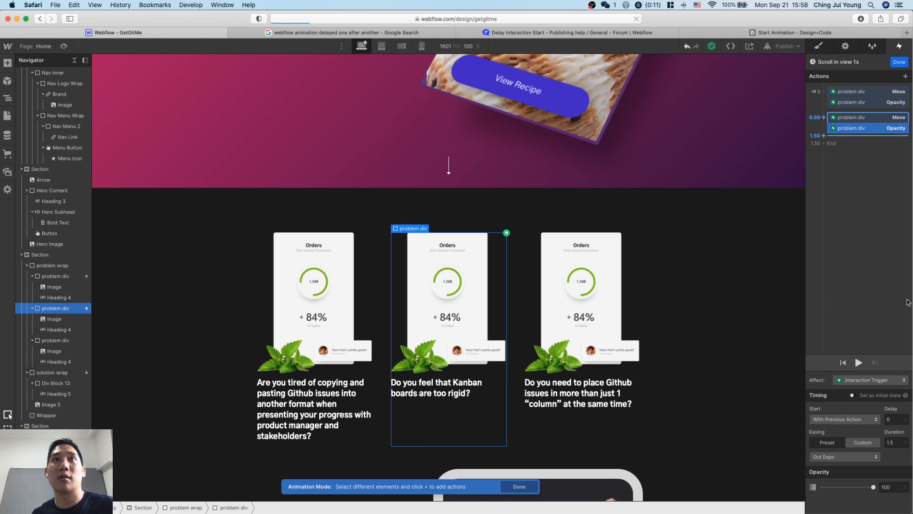
click(822, 118)
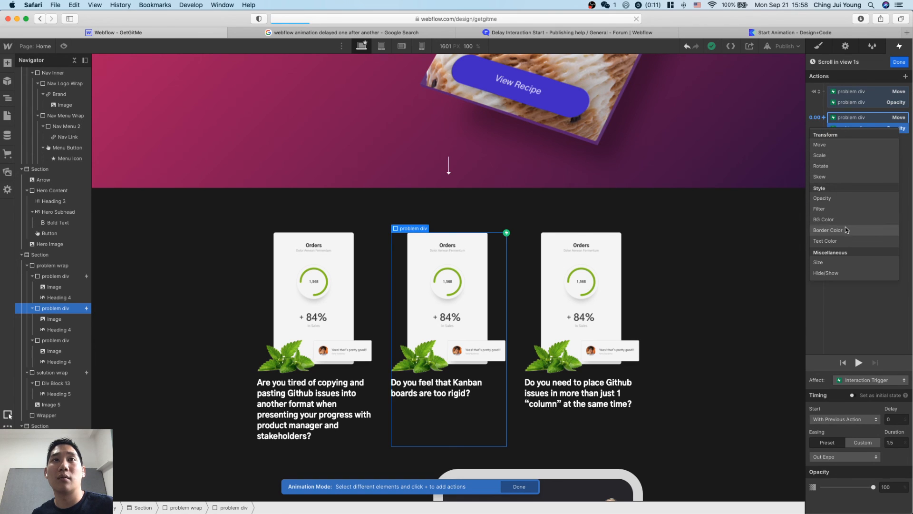
click(843, 334)
Review the Delay Interaction Start forum thread and read the Timing, Move and Duration sections of Design+Code's Start Animation page.
key(ctrl+Tab)
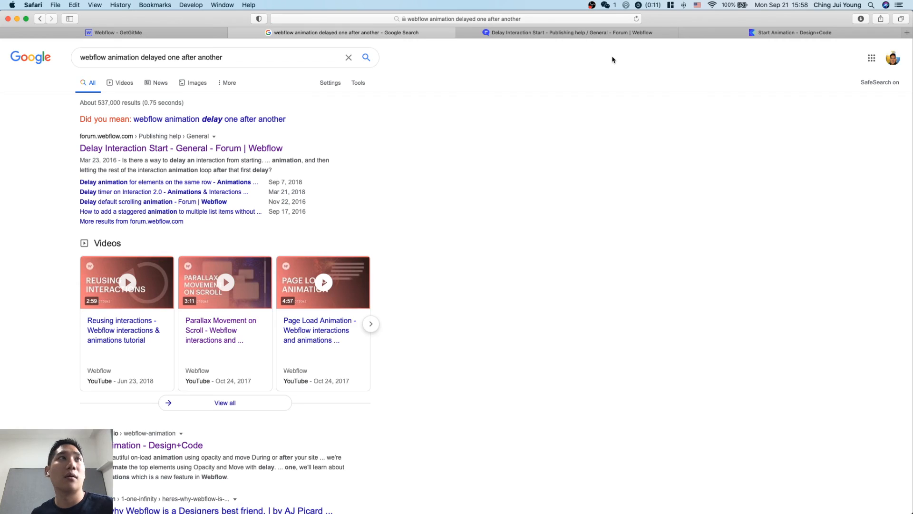
key(ctrl+Tab)
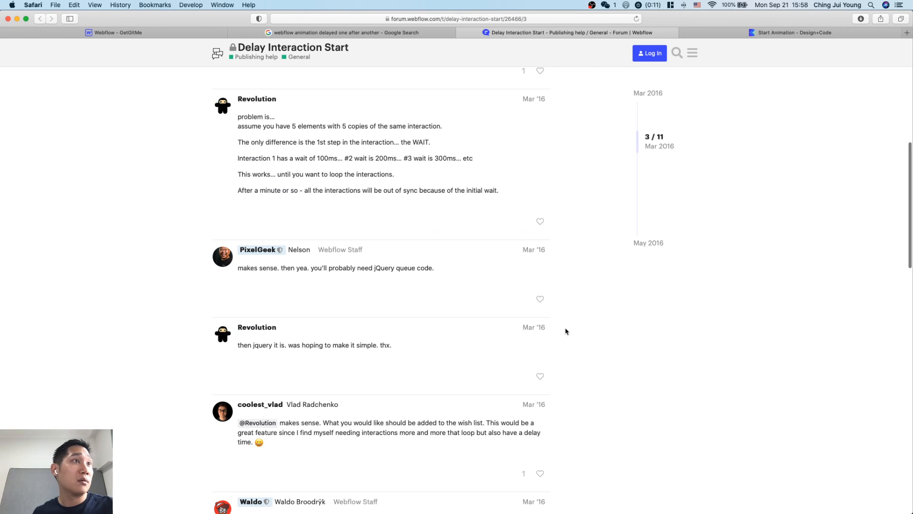
scroll(595, 404, down, 4)
key(ctrl+Tab)
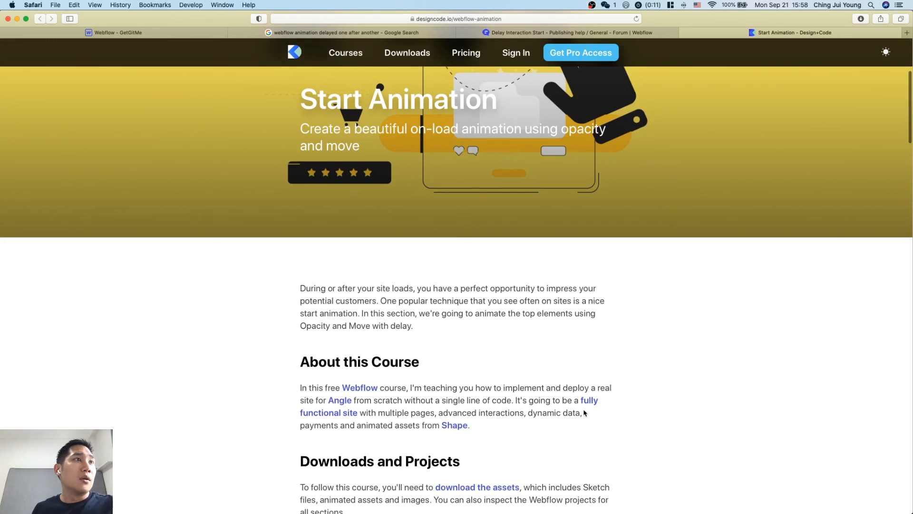
scroll(583, 405, down, 2)
scroll(547, 259, down, 10)
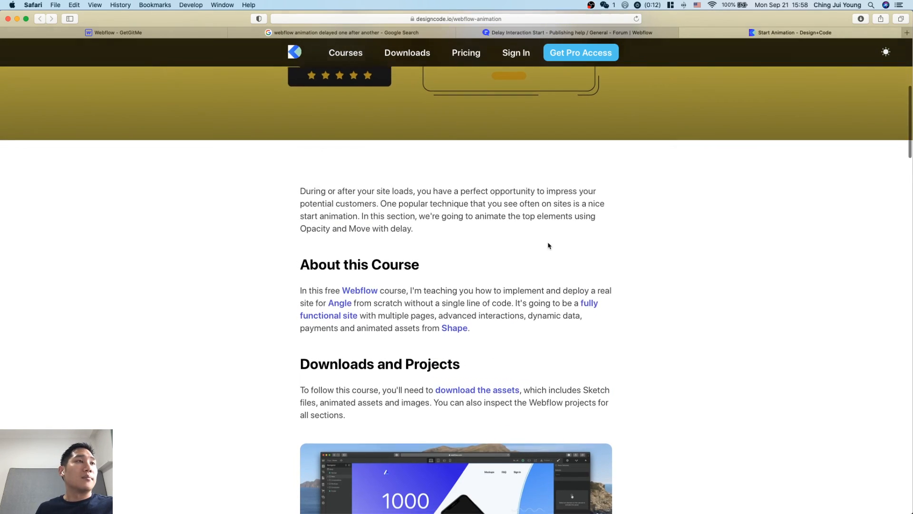
scroll(593, 301, down, 4)
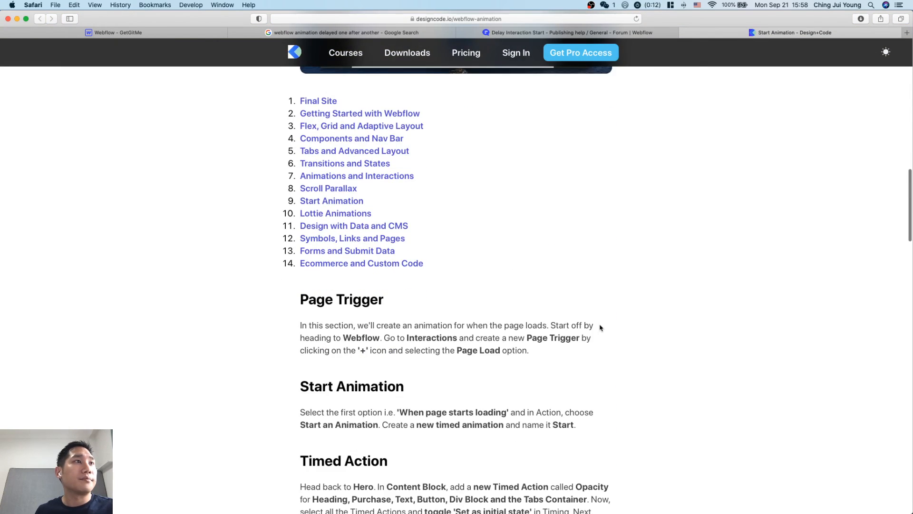
scroll(601, 328, down, 4)
scroll(584, 262, down, 4)
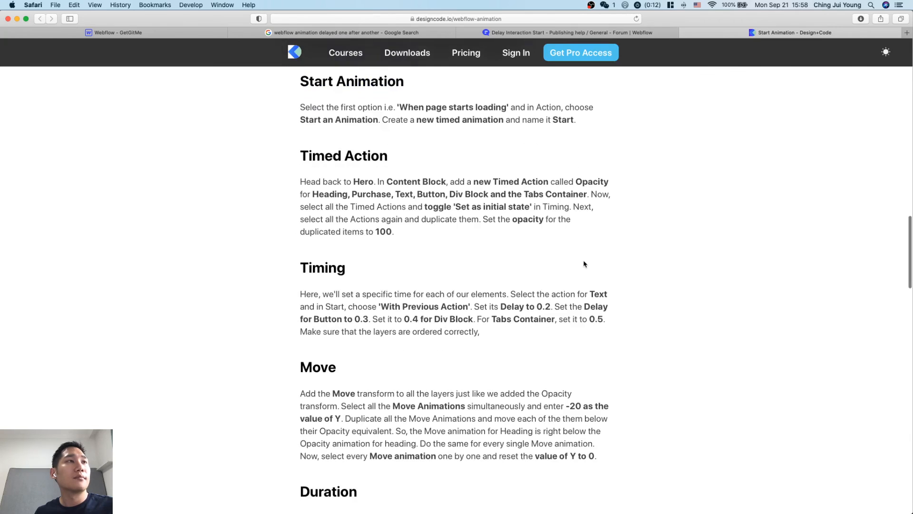
scroll(560, 229, down, 4)
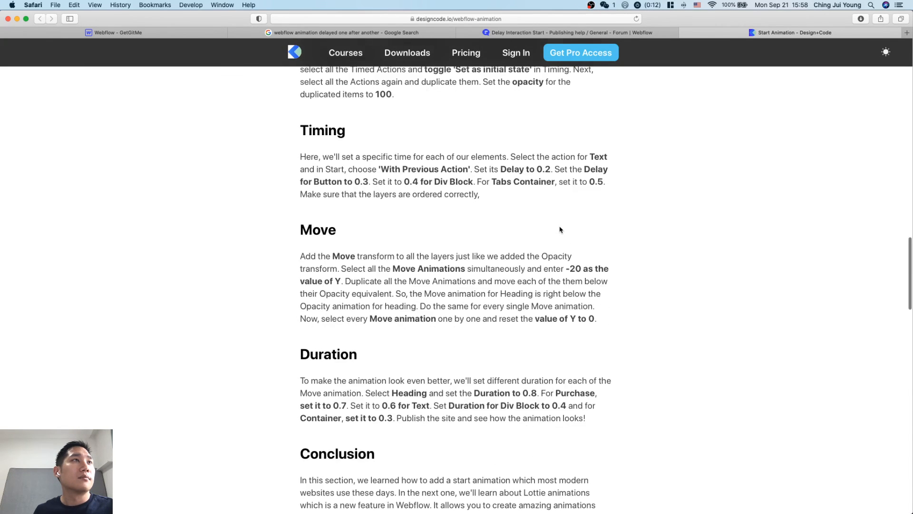
scroll(560, 230, down, 4)
Look through the Google results for "webflow animation delayed one after another" for other delay guides.
key(ctrl+shift+Tab)
key(ctrl+shift+Tab)
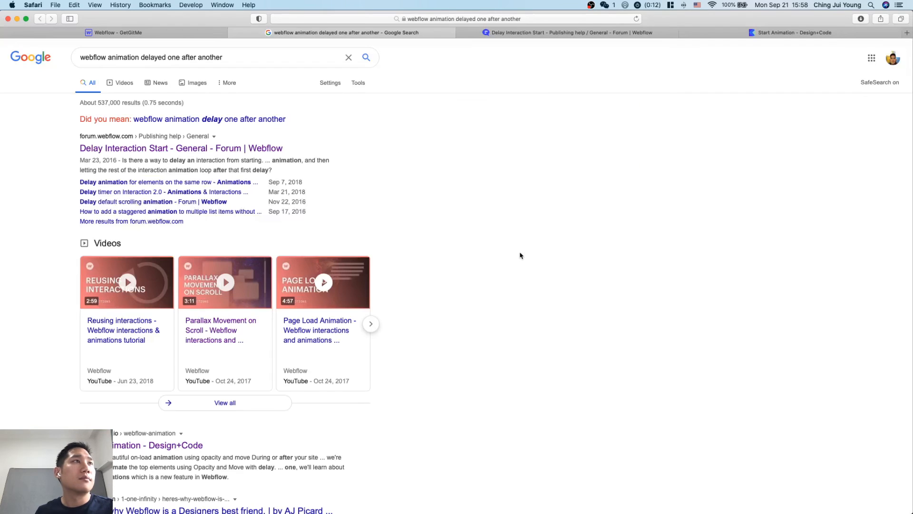
scroll(520, 256, down, 3)
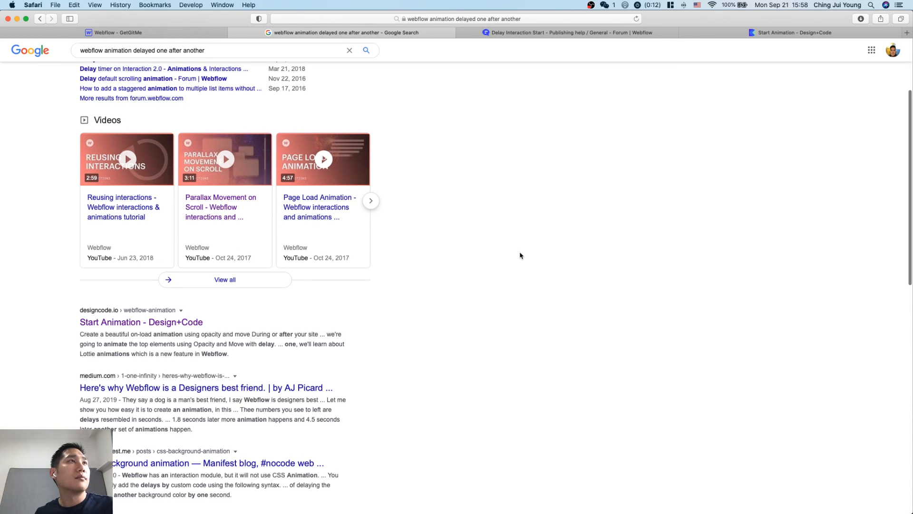
scroll(492, 217, down, 1)
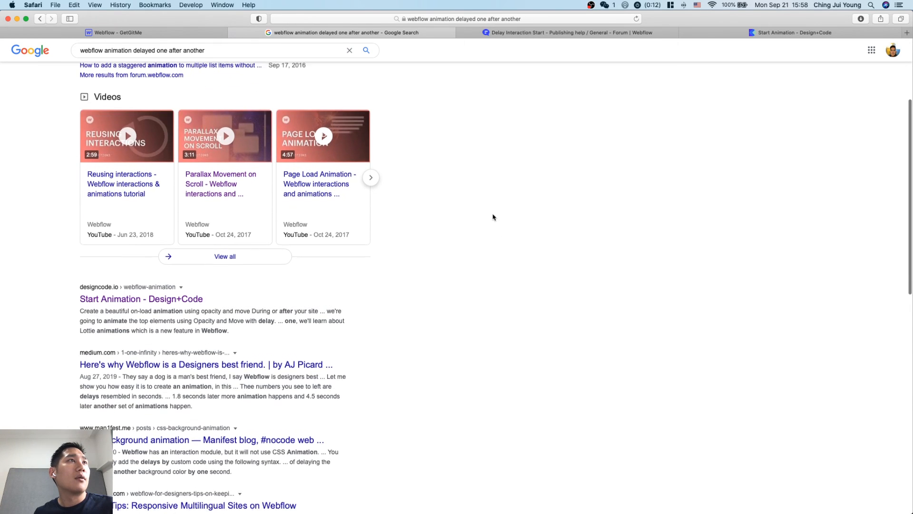
scroll(493, 217, down, 3)
scroll(492, 217, down, 2)
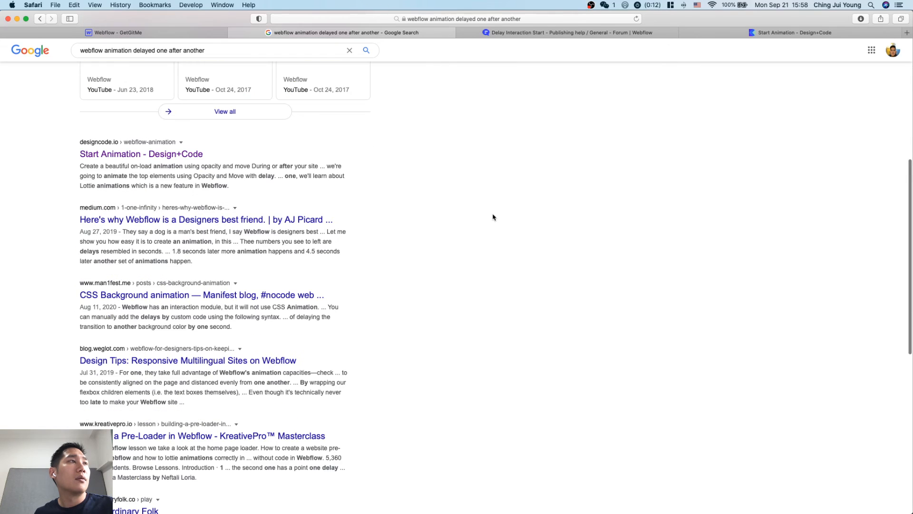
scroll(505, 280, down, 5)
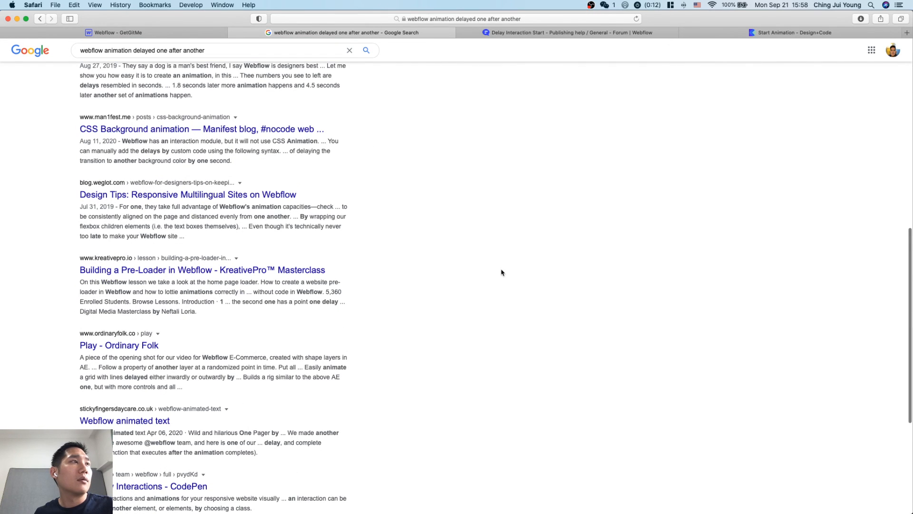
Return to the GetGitMe project in Webflow, preview the page's scroll animations through to the footer, and leave the preview.
click(161, 33)
scroll(377, 298, down, 5)
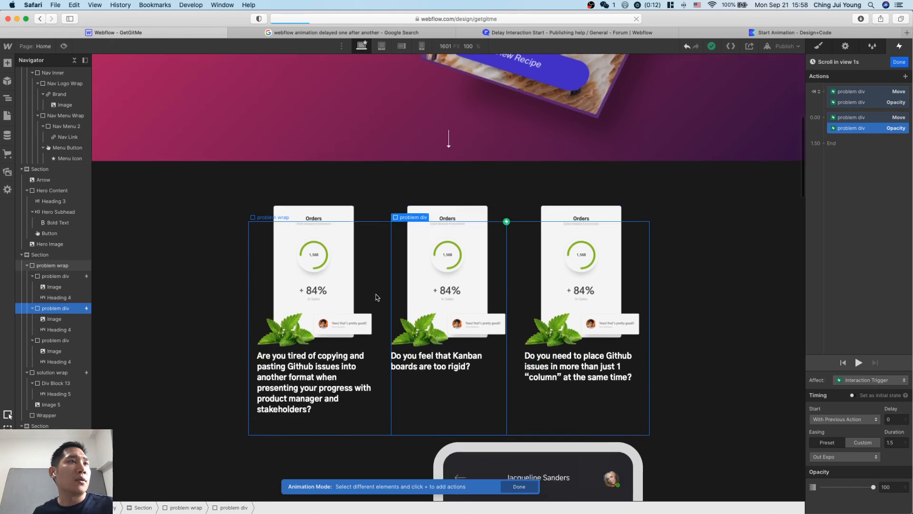
click(65, 46)
scroll(381, 273, down, 15)
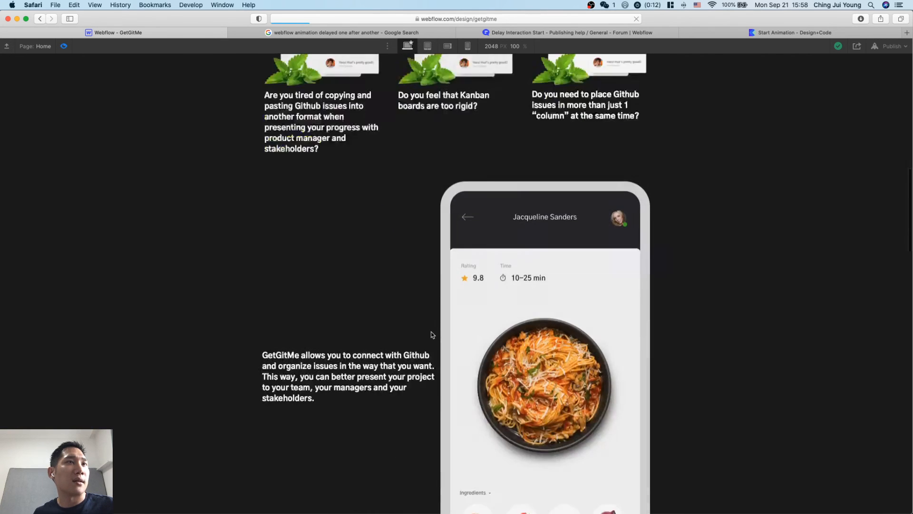
scroll(448, 366, down, 15)
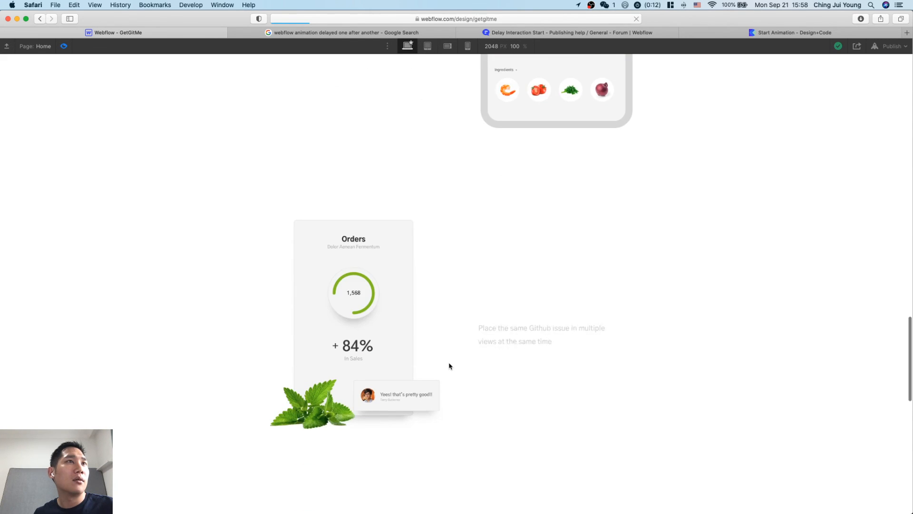
scroll(450, 365, down, 1)
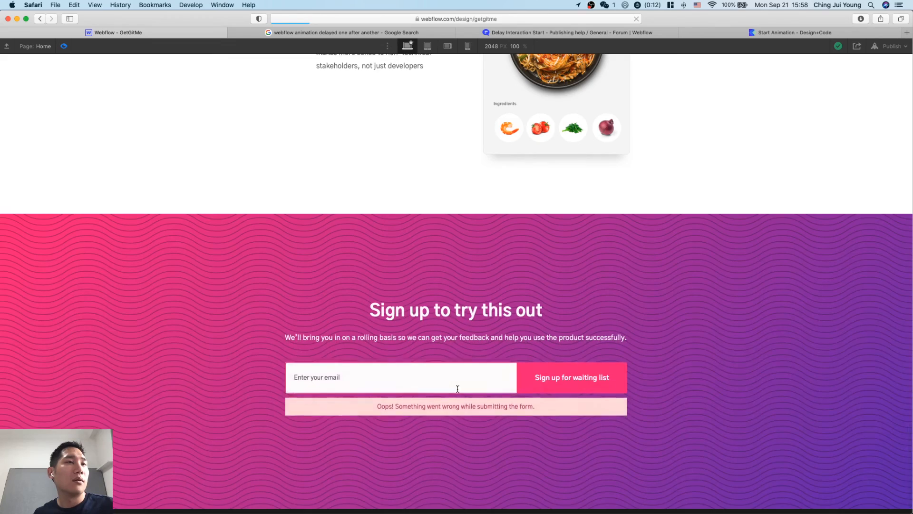
scroll(450, 363, down, 1)
scroll(454, 375, up, 10)
scroll(457, 392, up, 15)
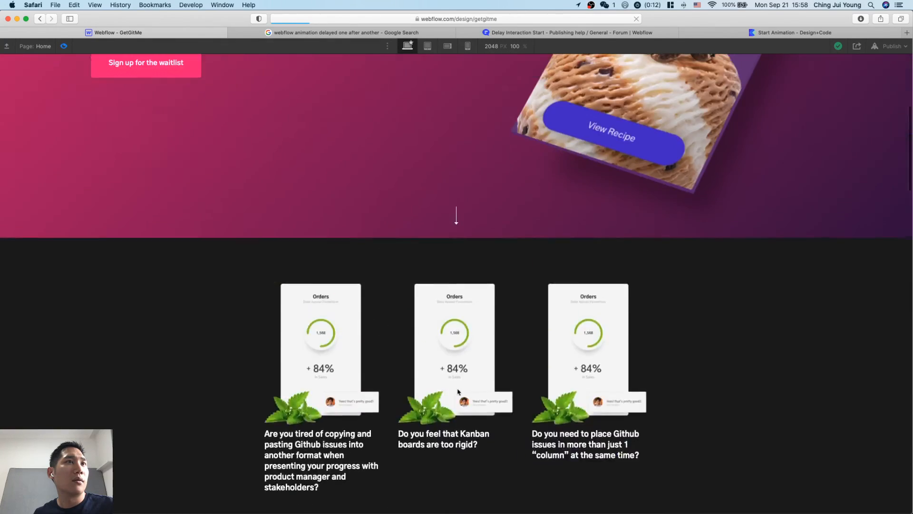
scroll(457, 392, down, 12)
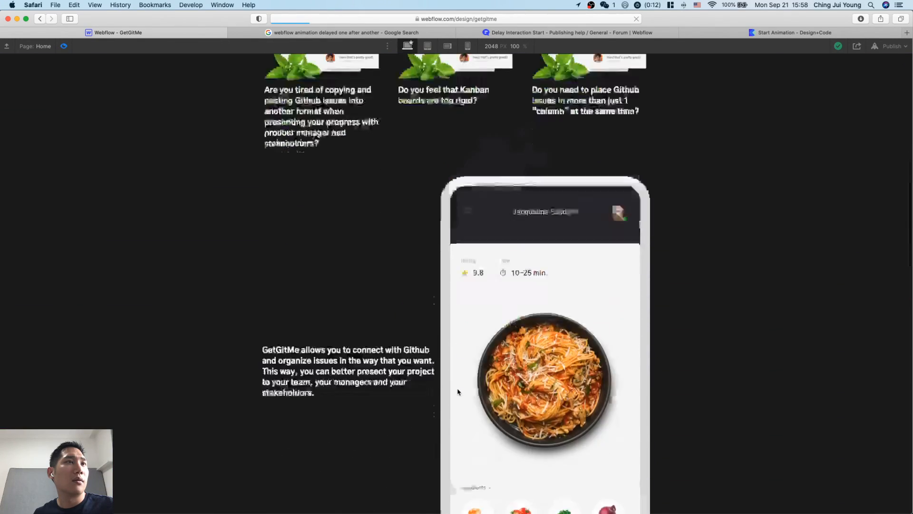
scroll(458, 392, down, 5)
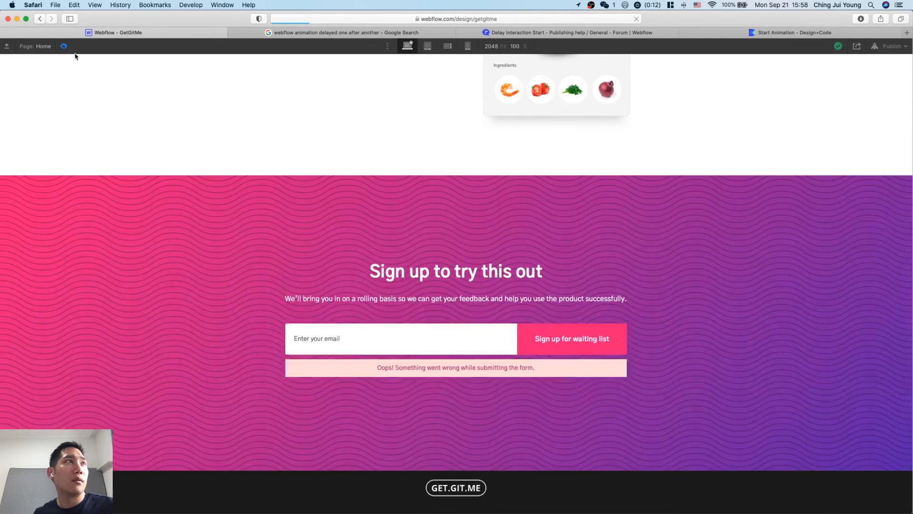
key(super+Tab)
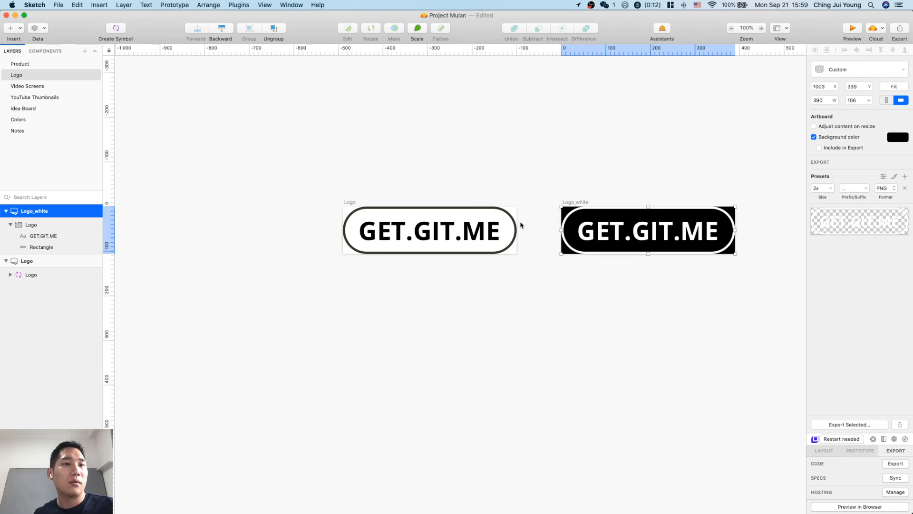
key(super+Tab)
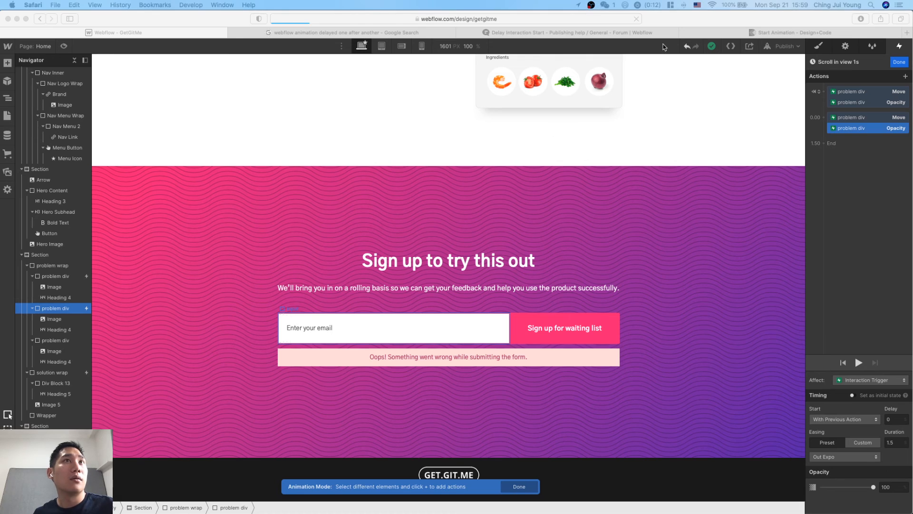
Check the Delay Interaction Start thread and the Design+Code animation page once more, and close both pages.
click(643, 33)
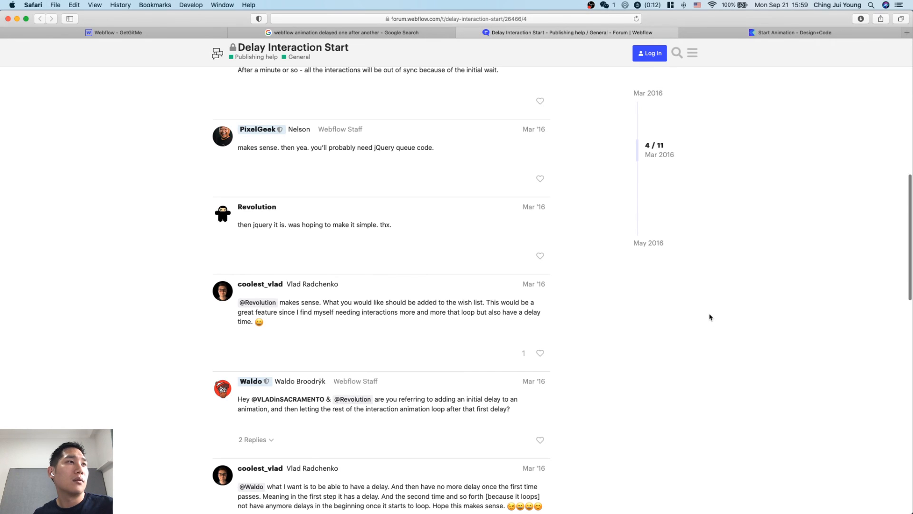
scroll(709, 317, up, 15)
click(769, 32)
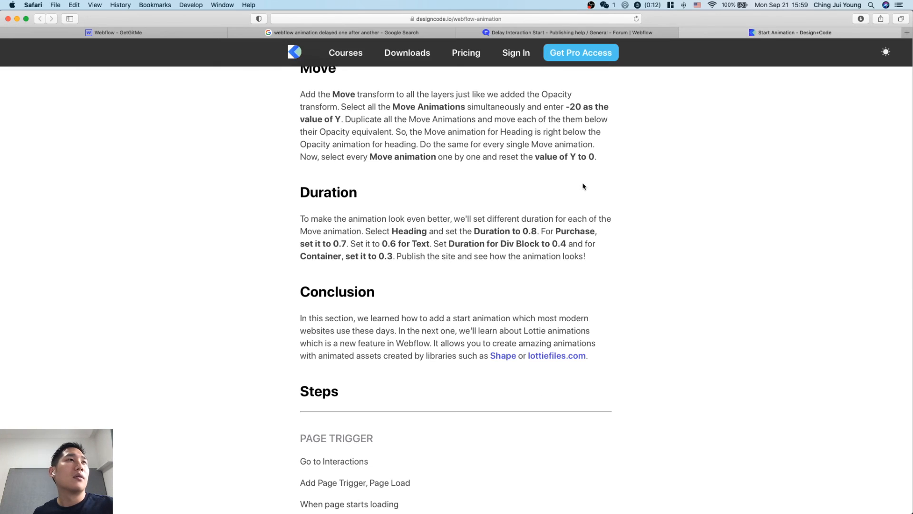
key(super+w)
key(super+w)
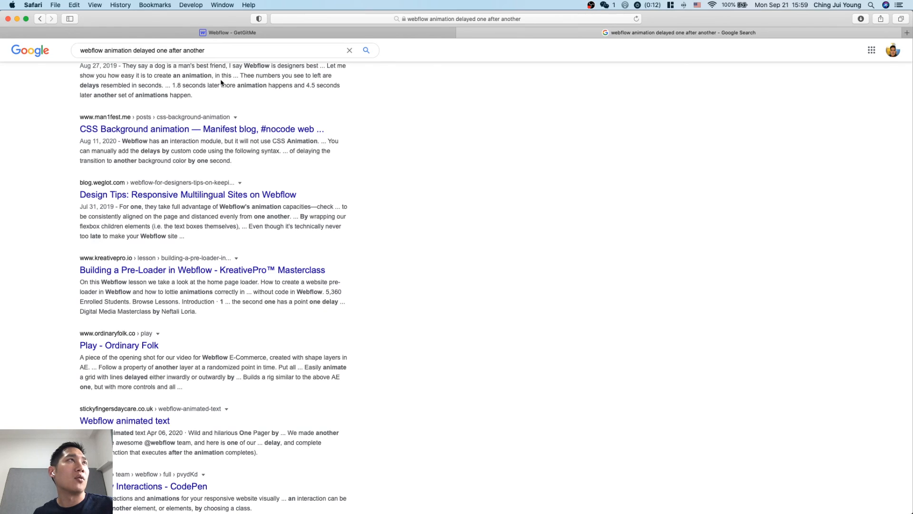
Change the Google search to "webflow animation slight delay" and run it.
click(215, 50)
click(157, 50)
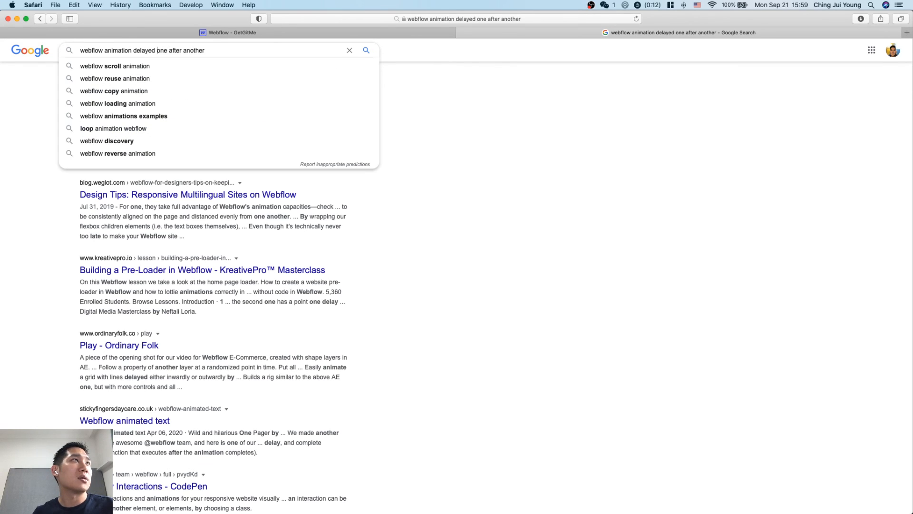
text(slight)
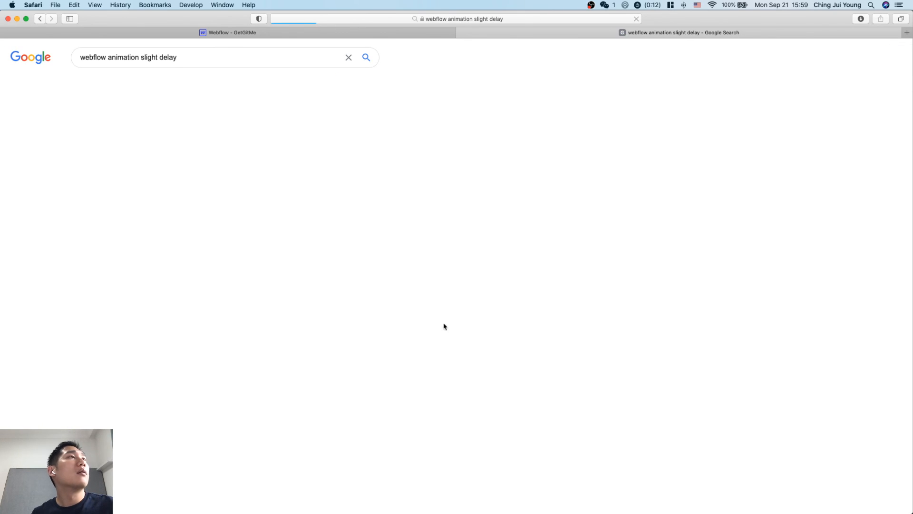
Open the same-row delay forum thread, the Webflow Guide Custom Code page and the HATCH Doula scroll offset result separately, and view the forum thread.
super+click(284, 130)
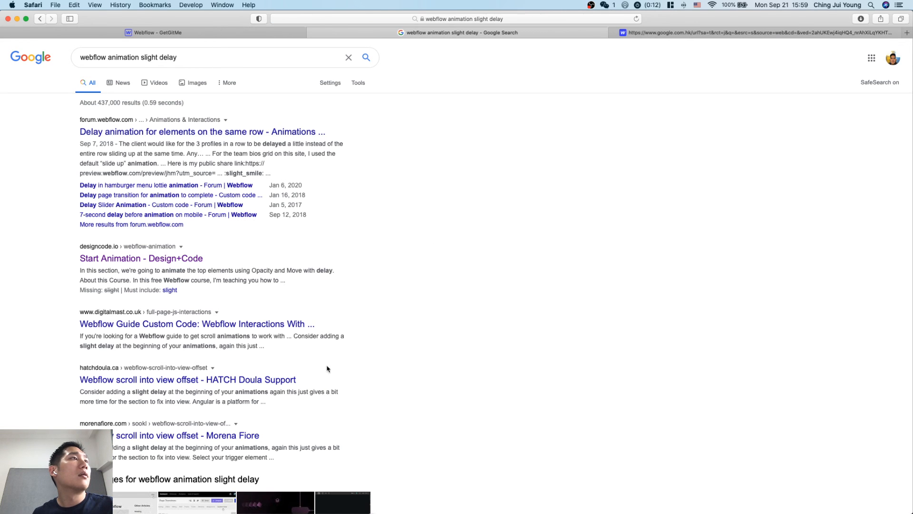
super+click(236, 327)
super+click(157, 380)
key(ctrl+Tab)
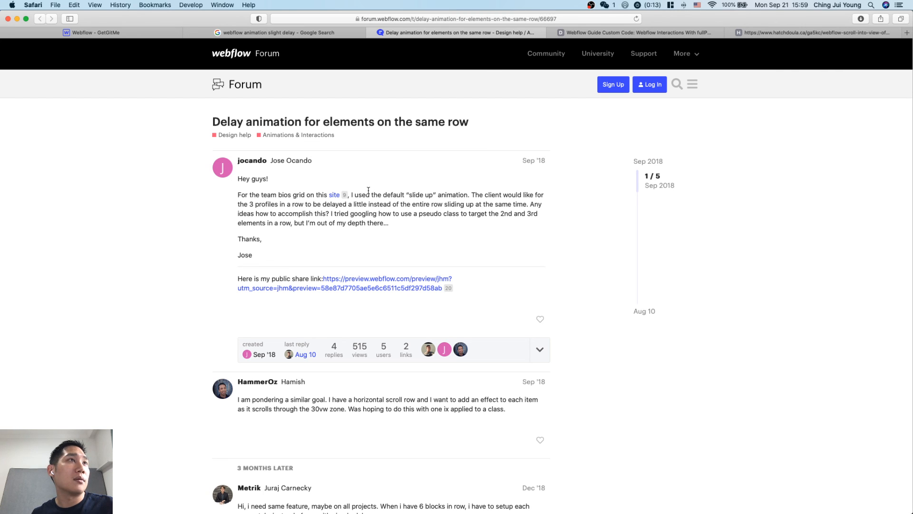
Read the same-row delay animation forum thread through to its last reply for ways to stagger the elements.
scroll(388, 210, down, 3)
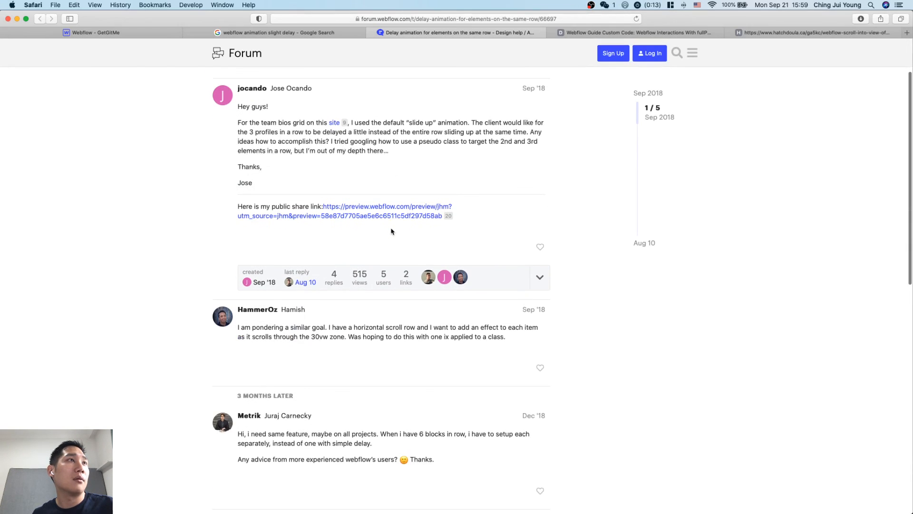
scroll(431, 370, down, 1)
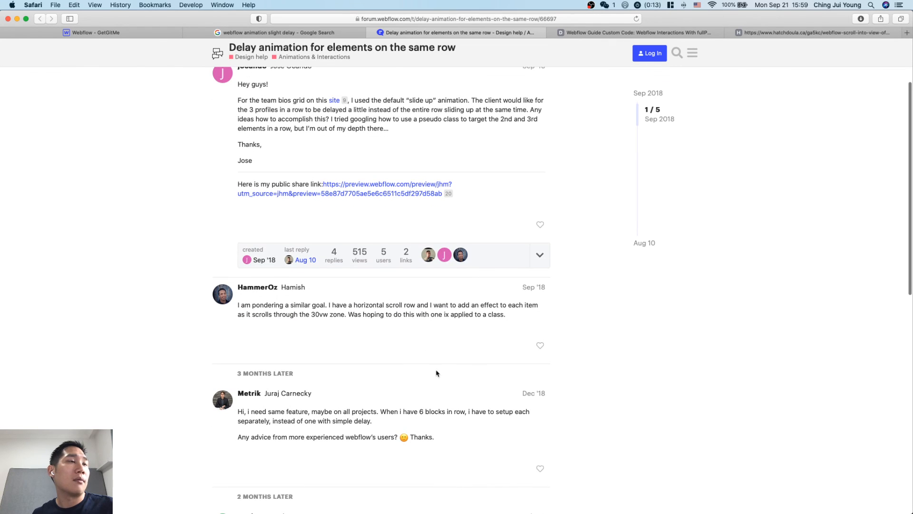
scroll(430, 328, down, 3)
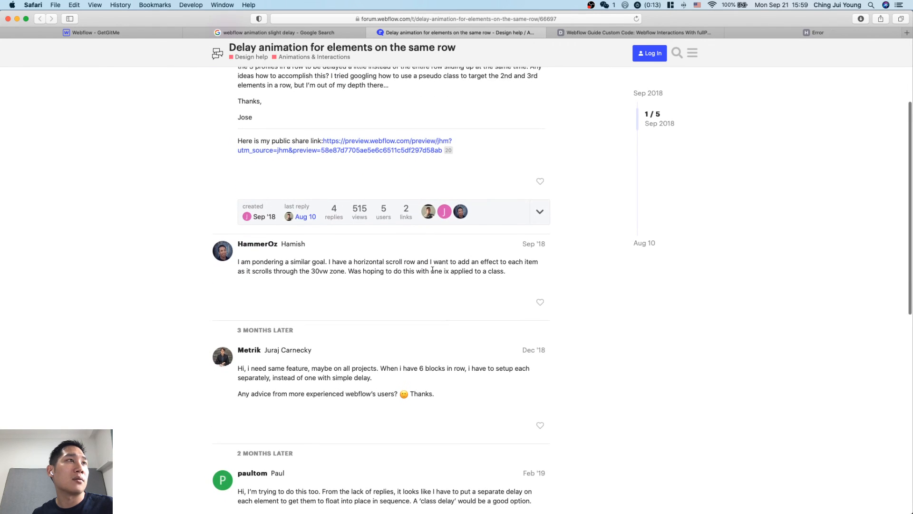
scroll(440, 307, down, 3)
scroll(397, 288, down, 6)
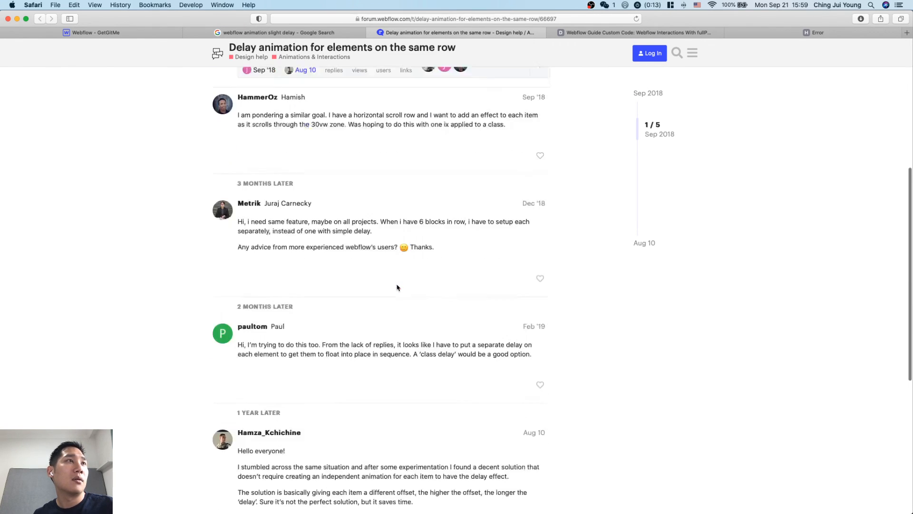
scroll(397, 285, down, 4)
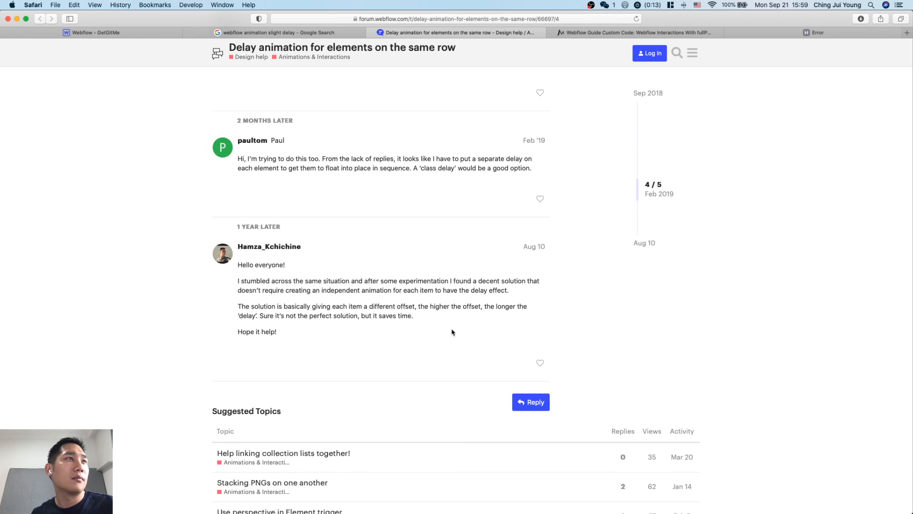
scroll(452, 332, down, 1)
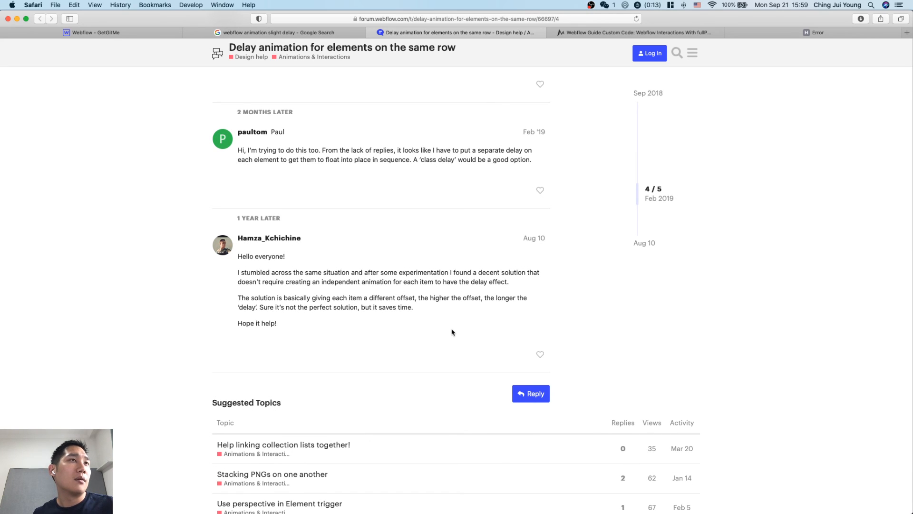
scroll(452, 333, down, 2)
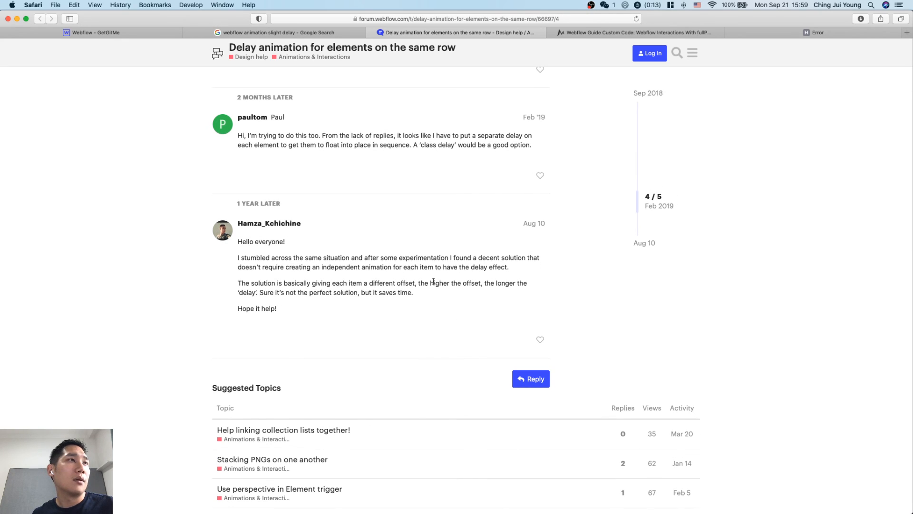
Back in the GetGitMe Webflow project, delete the Scroll in view 1s animation and give the middle problem div Scroll in view at a 50% offset.
click(126, 33)
scroll(526, 293, up, 15)
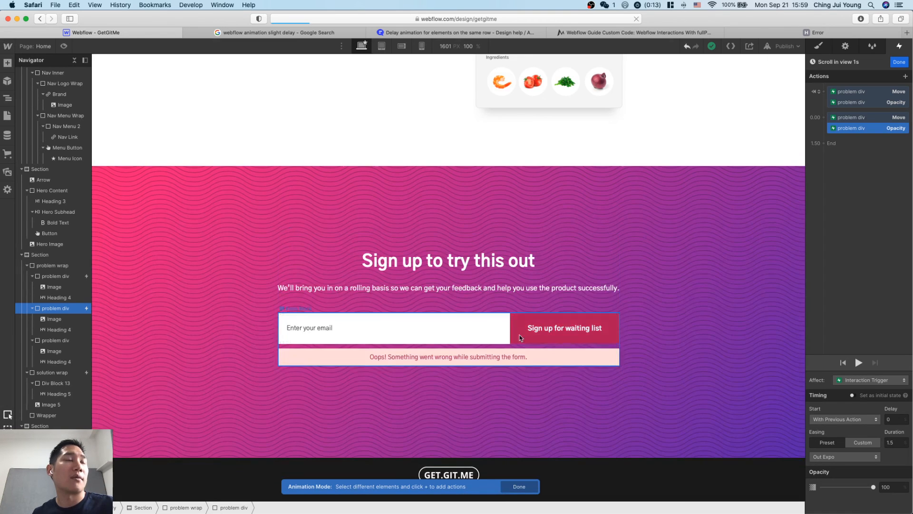
scroll(526, 293, down, 10)
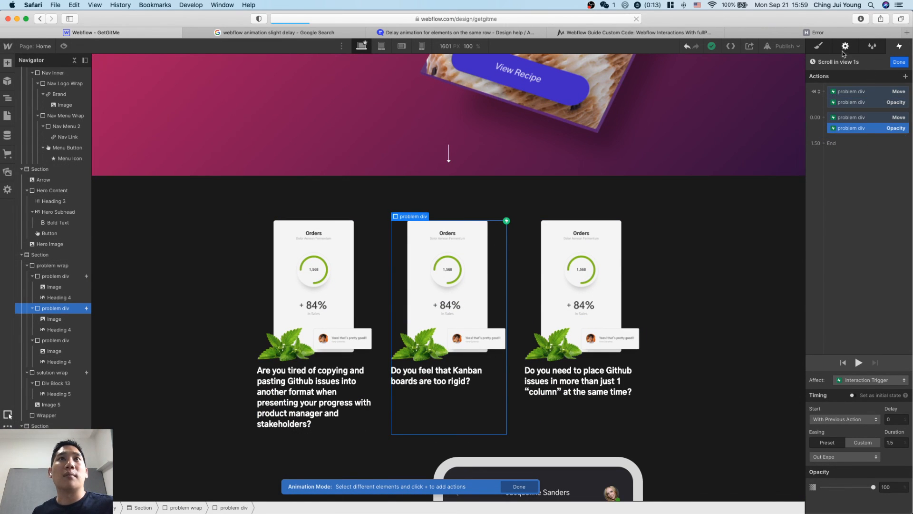
click(899, 62)
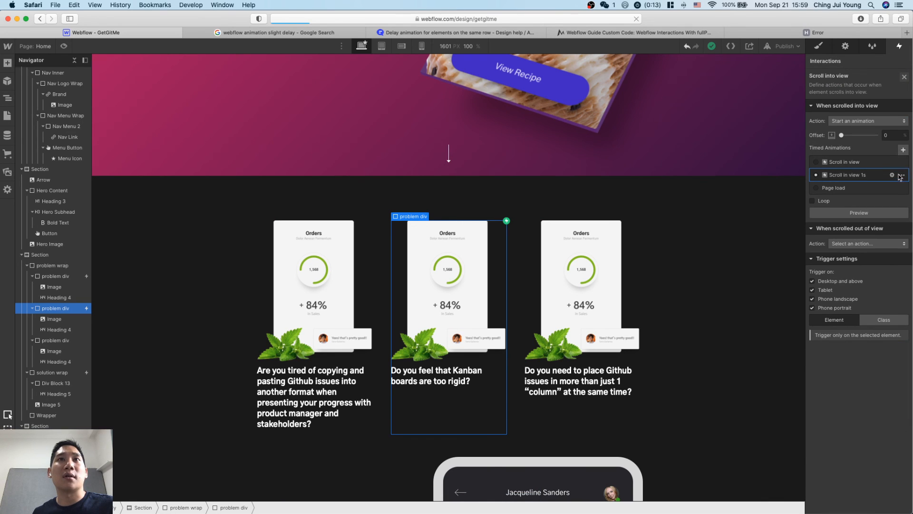
click(900, 176)
click(884, 218)
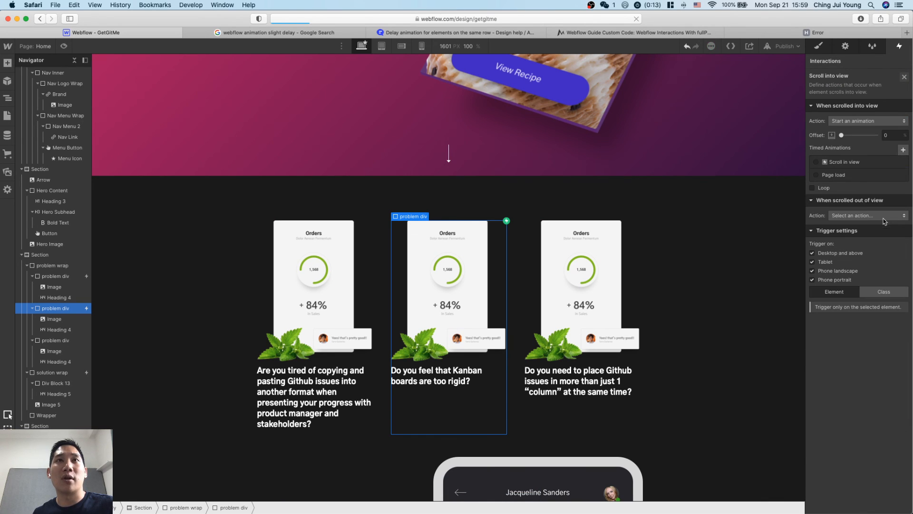
click(850, 163)
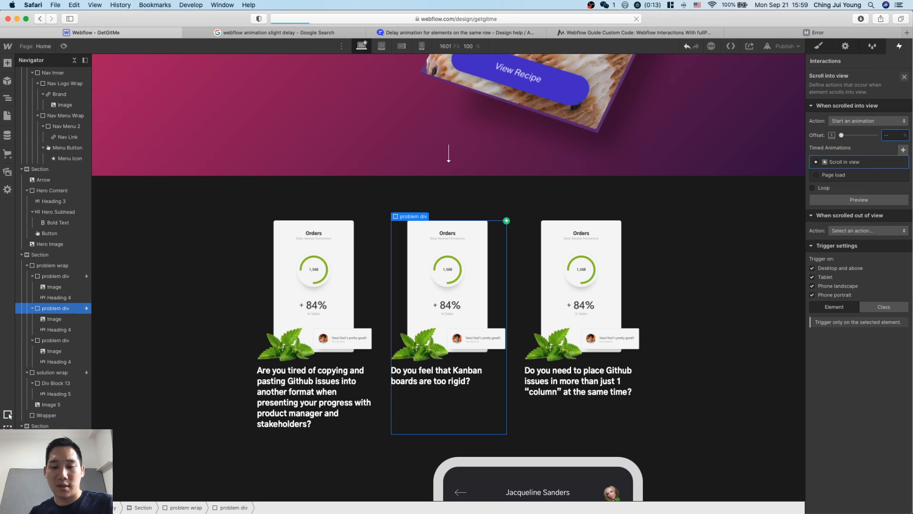
click(705, 245)
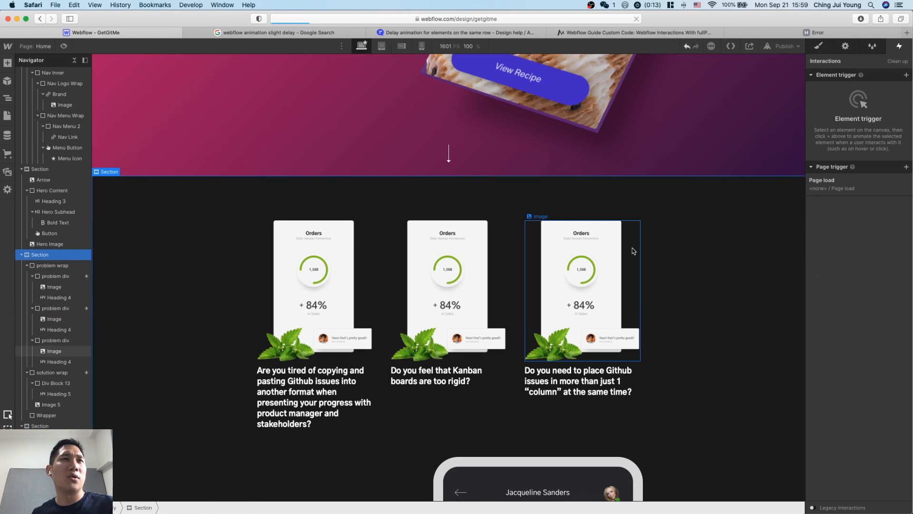
Add a Scroll into view trigger to the third problem div that starts the Scroll in view animation at a 90% offset.
click(645, 255)
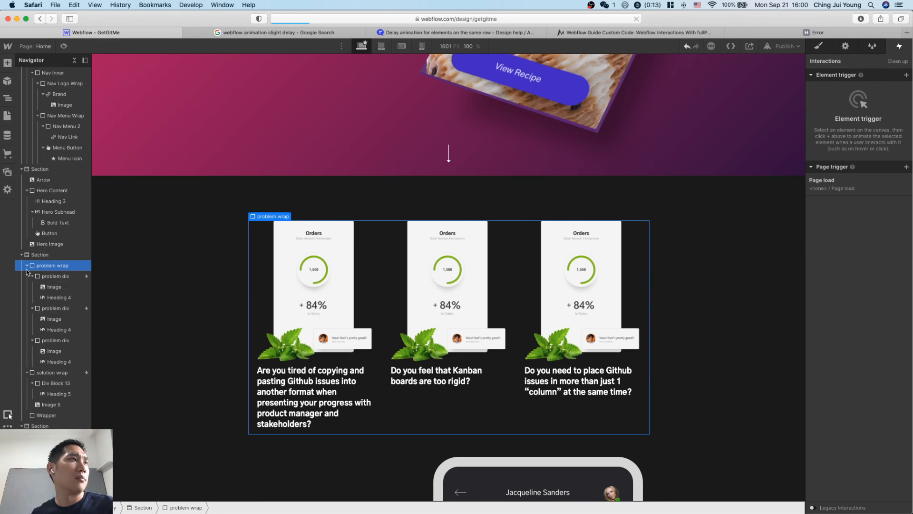
click(53, 341)
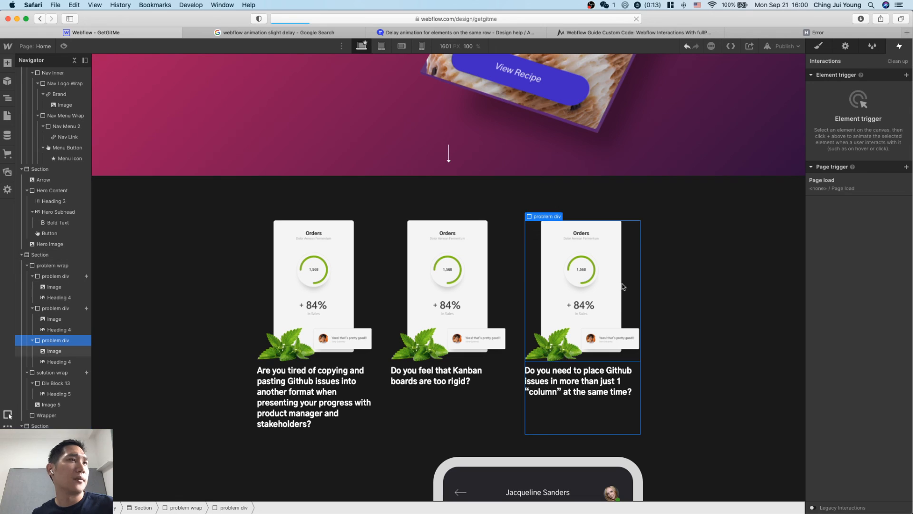
click(906, 75)
click(899, 120)
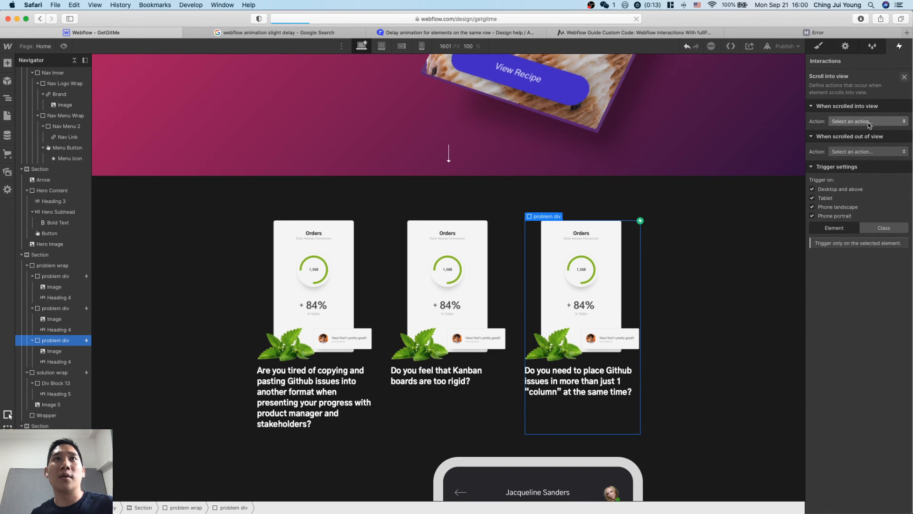
click(899, 120)
click(882, 144)
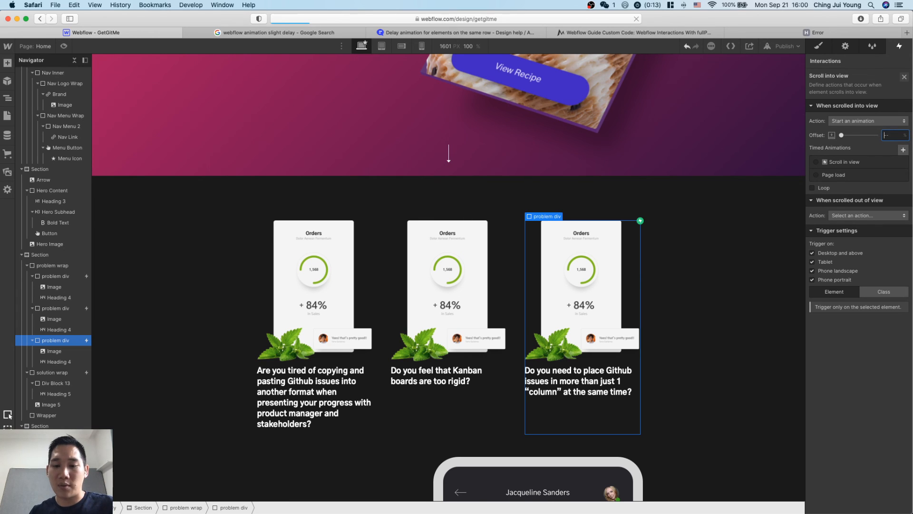
click(842, 165)
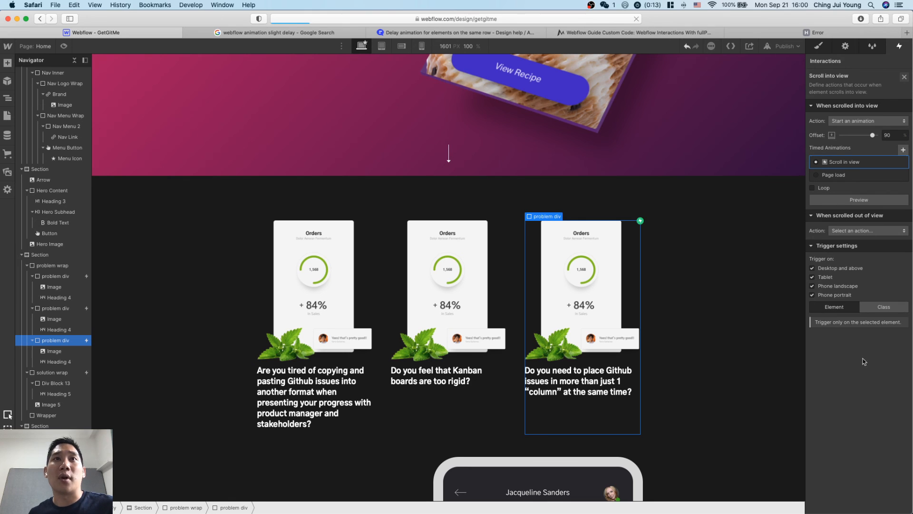
click(712, 371)
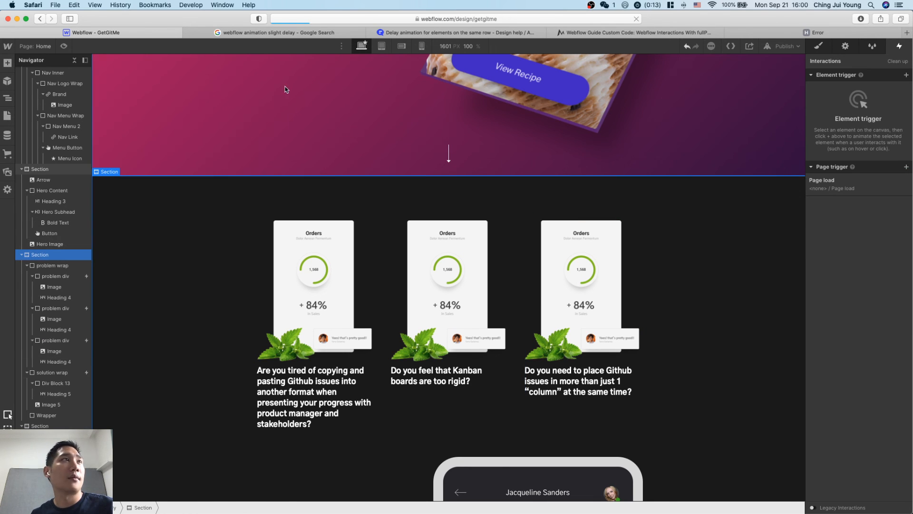
Preview the page from the hero down to the problem divs to check their staggered reveal, and leave the preview.
scroll(286, 90, up, 6)
click(63, 46)
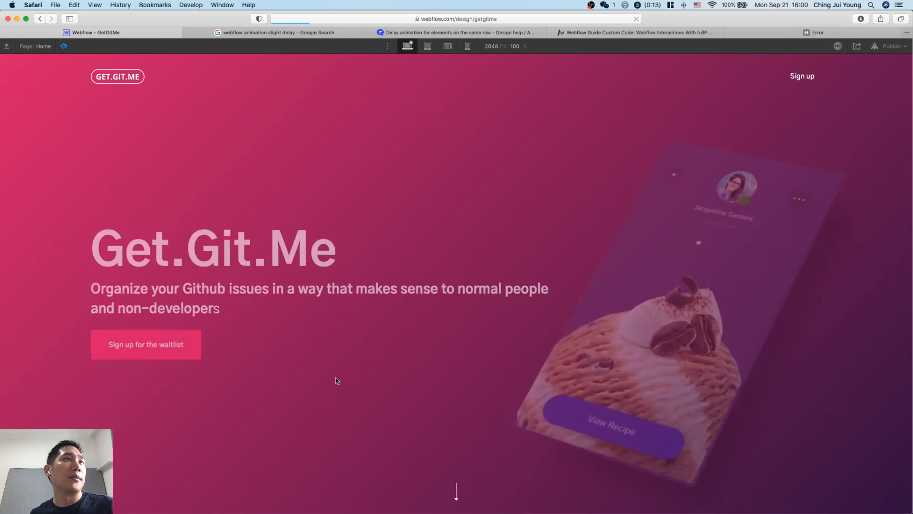
scroll(381, 423, down, 6)
scroll(381, 424, down, 6)
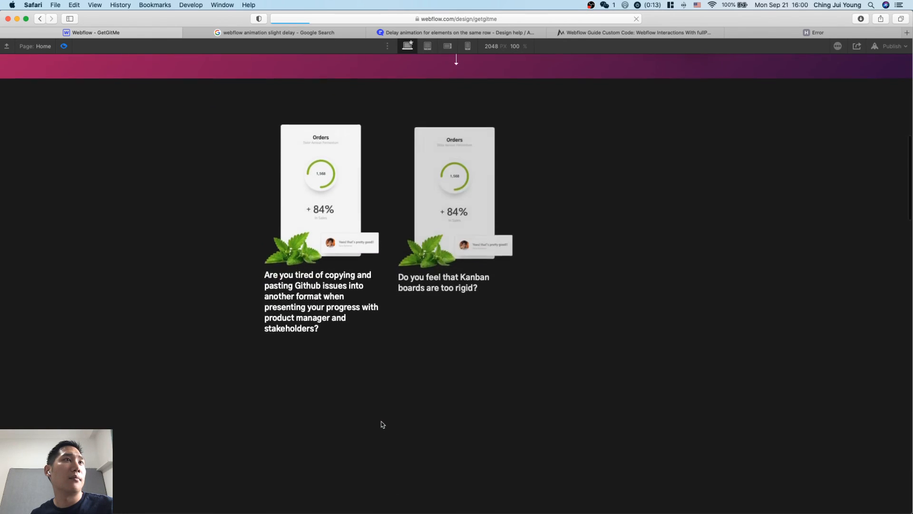
scroll(383, 424, up, 3)
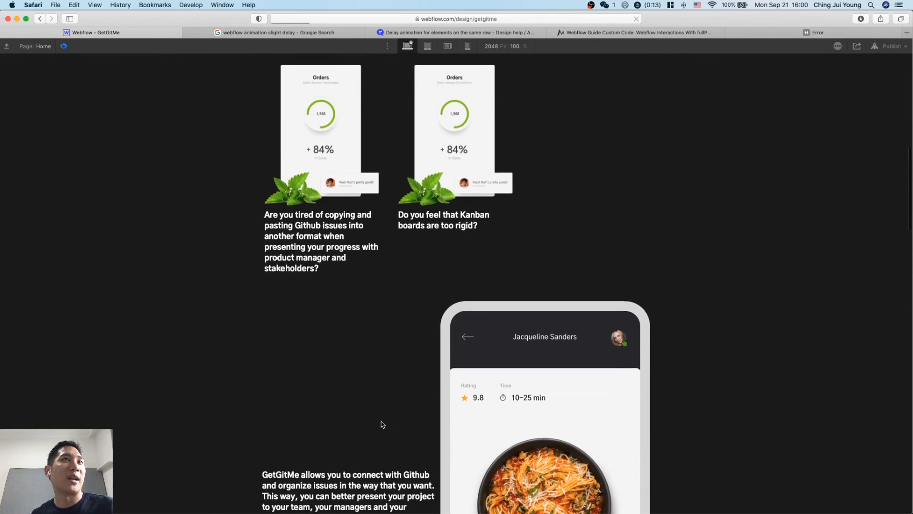
scroll(383, 425, down, 6)
scroll(383, 424, up, 5)
scroll(383, 424, up, 4)
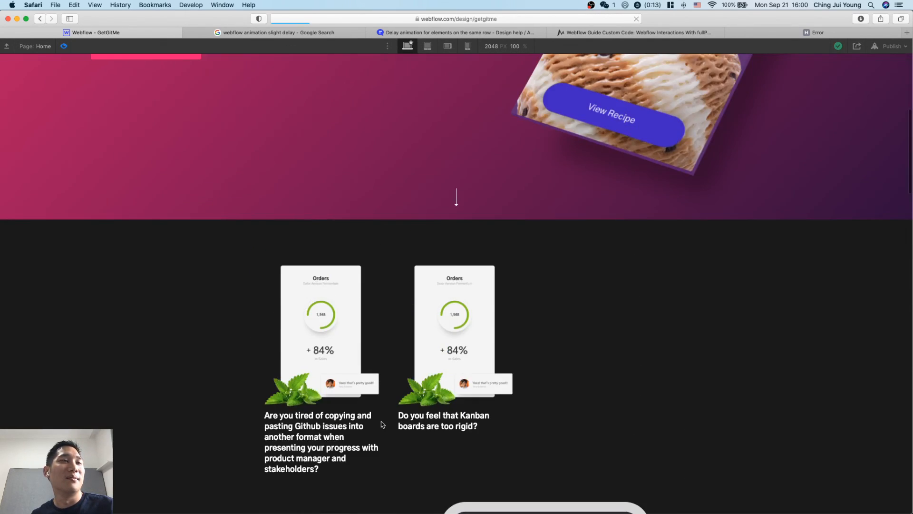
scroll(452, 295, up, 6)
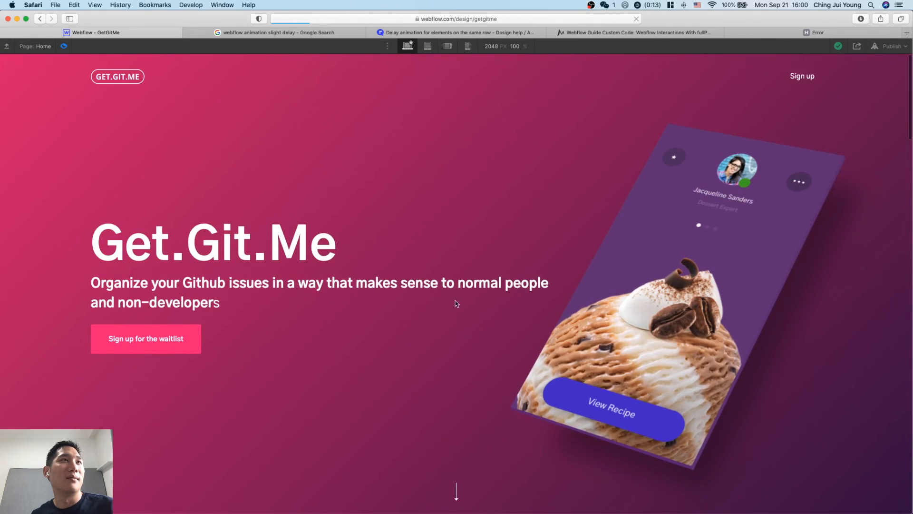
click(64, 46)
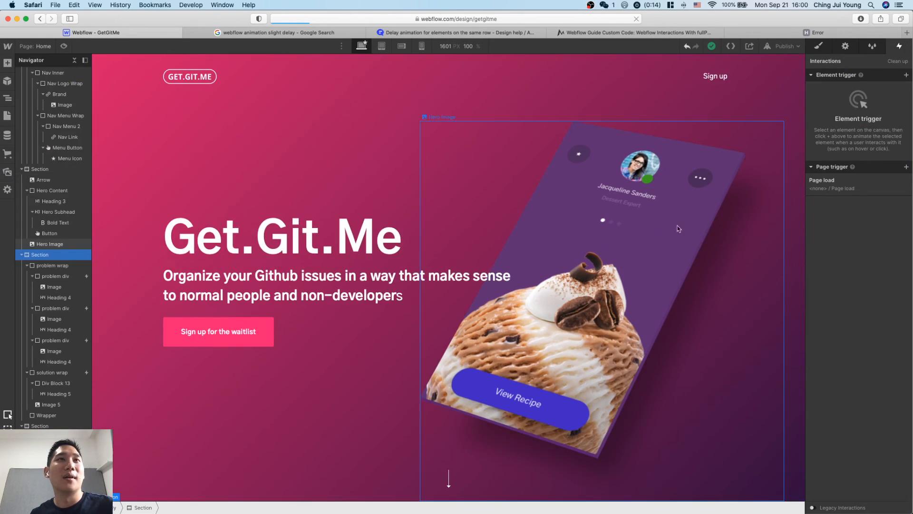
Delete the empty Scroll into view trigger from the middle problem div and open its remaining trigger to check the offset.
scroll(618, 267, down, 8)
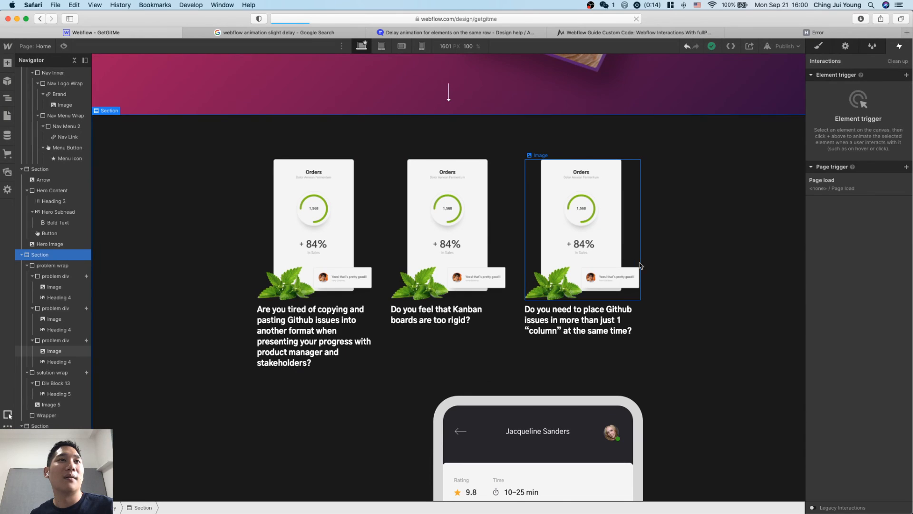
click(495, 251)
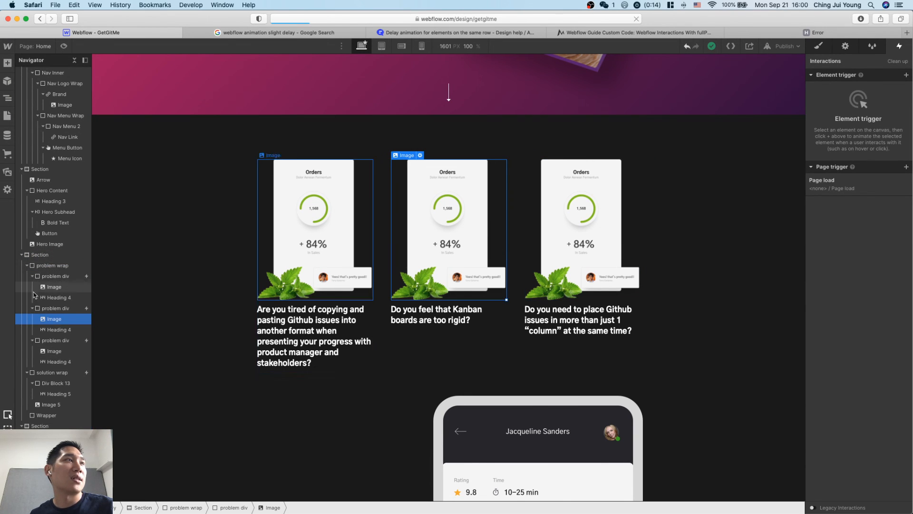
click(56, 308)
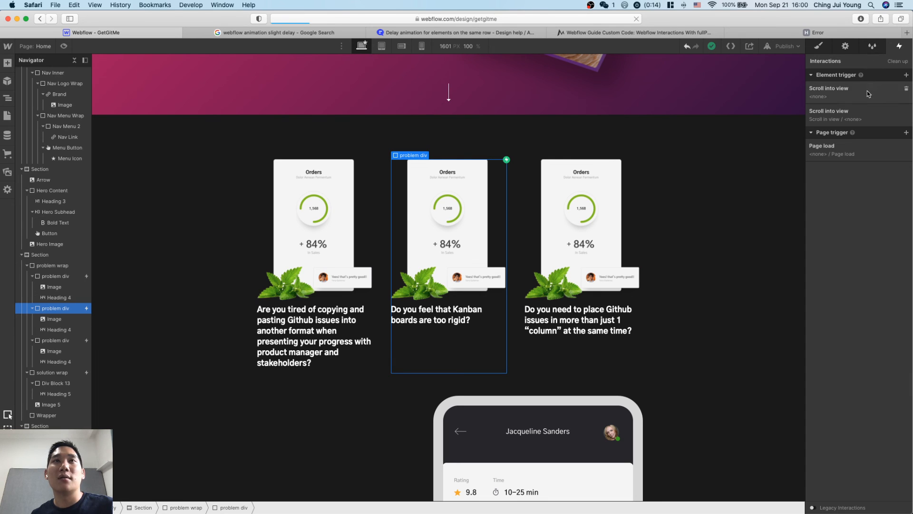
click(869, 93)
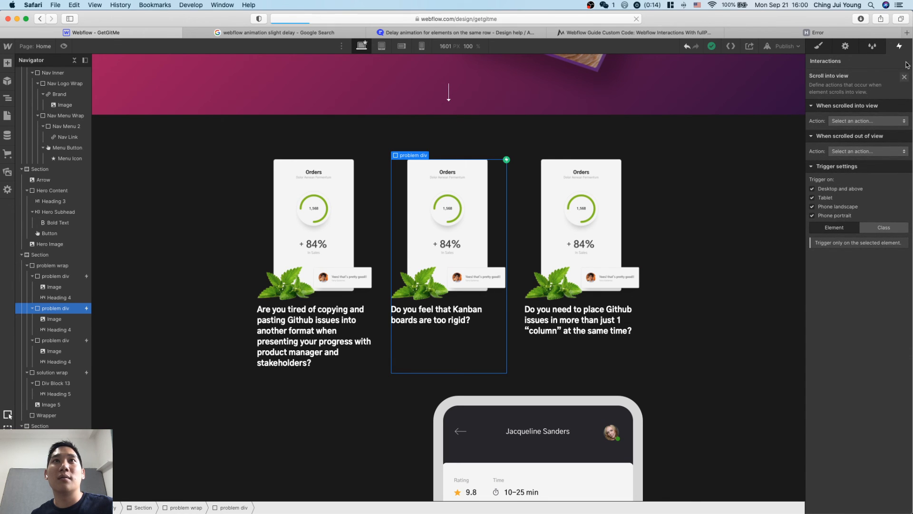
click(905, 77)
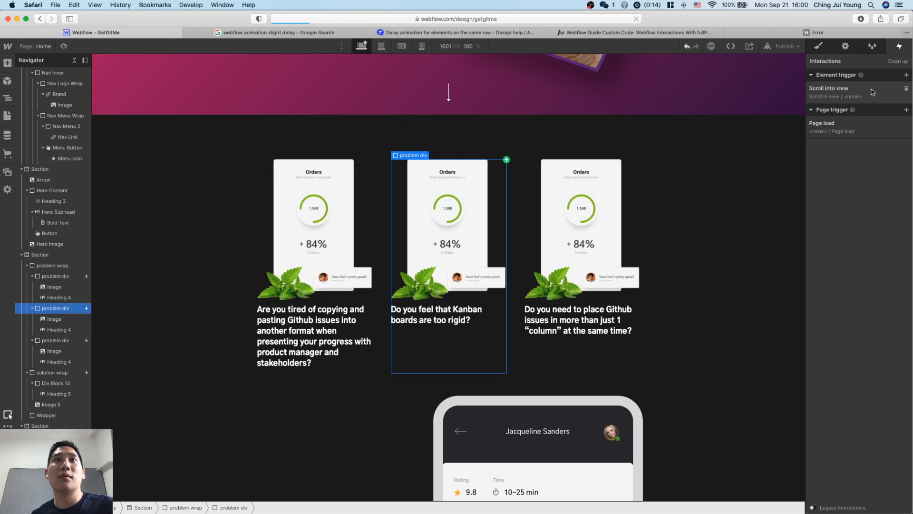
click(870, 93)
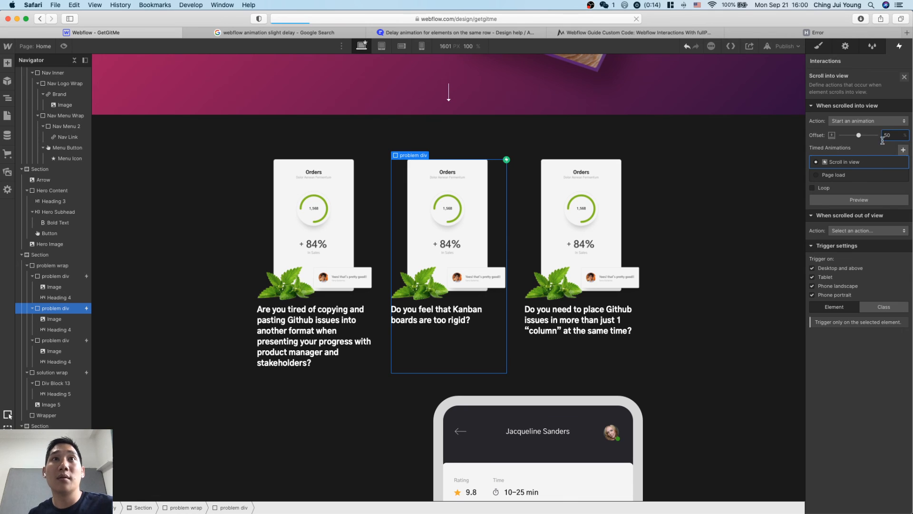
Set the offset of the third problem div's Scroll into view trigger to 60%.
click(624, 202)
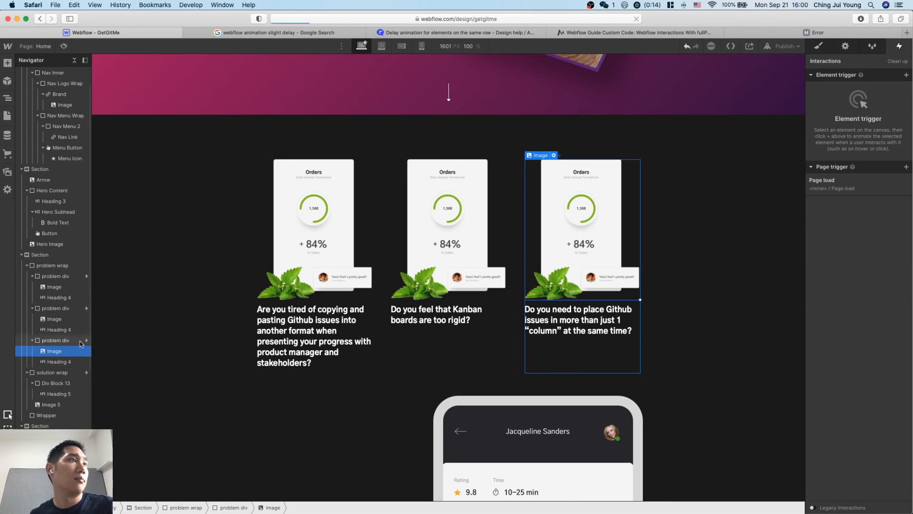
click(80, 341)
click(860, 93)
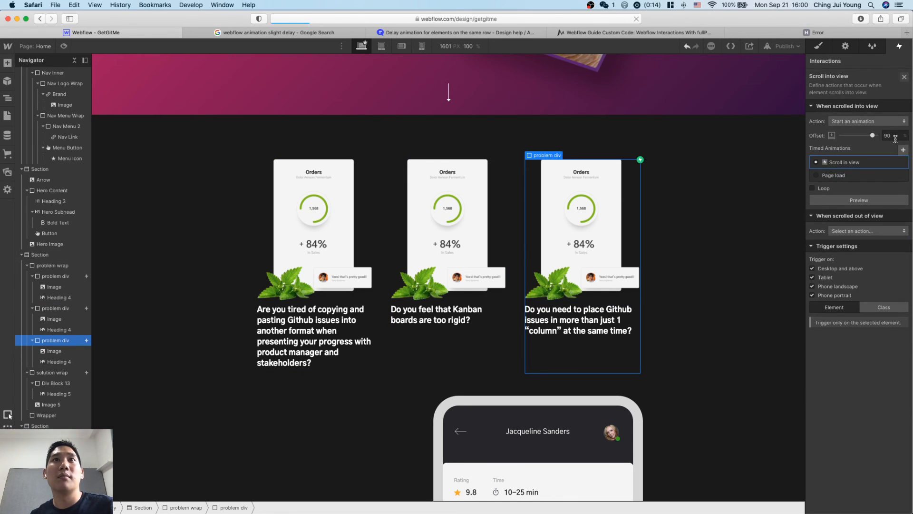
click(898, 137)
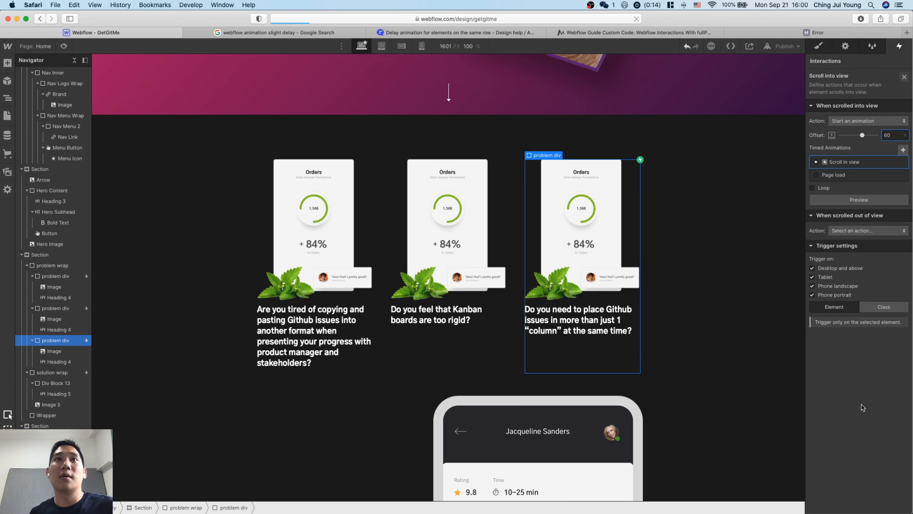
click(658, 230)
scroll(741, 140, up, 8)
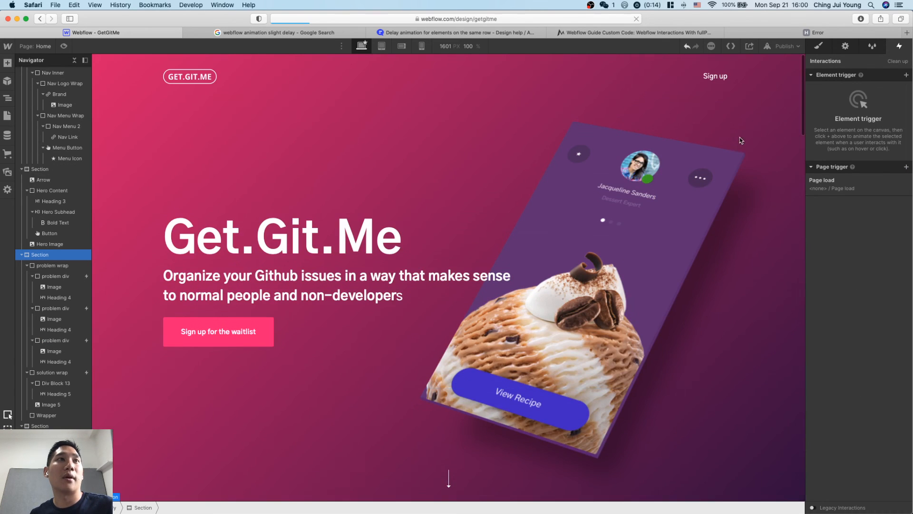
Preview the page from the hero down to the problem divs to check the third div's delayed reveal, and leave the preview.
click(64, 46)
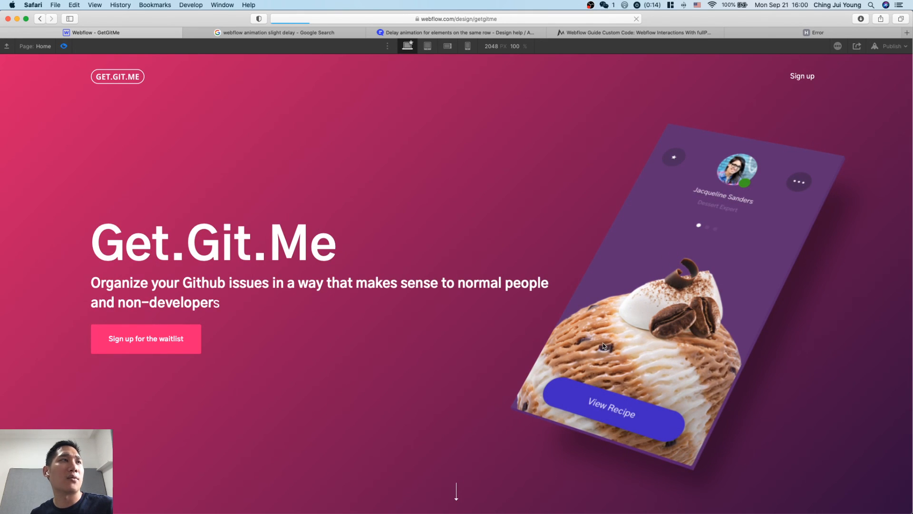
scroll(602, 456, down, 5)
scroll(601, 456, down, 8)
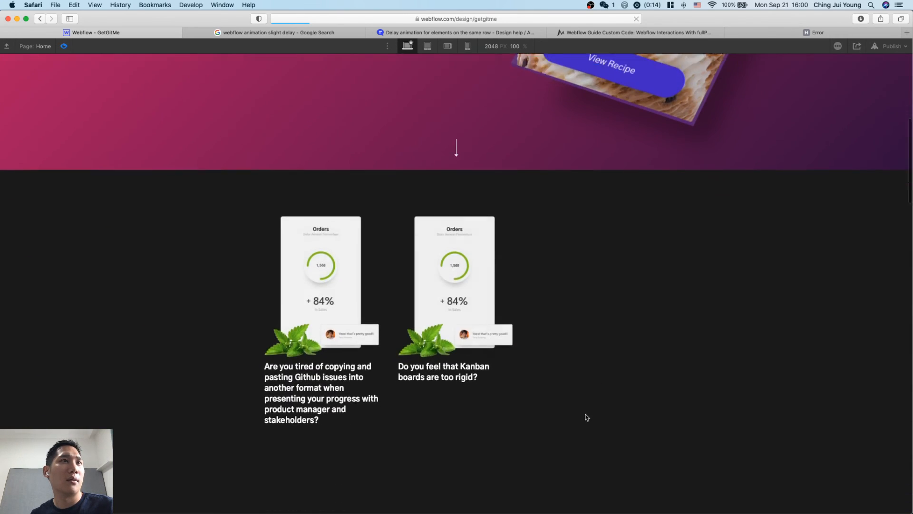
scroll(586, 417, up, 13)
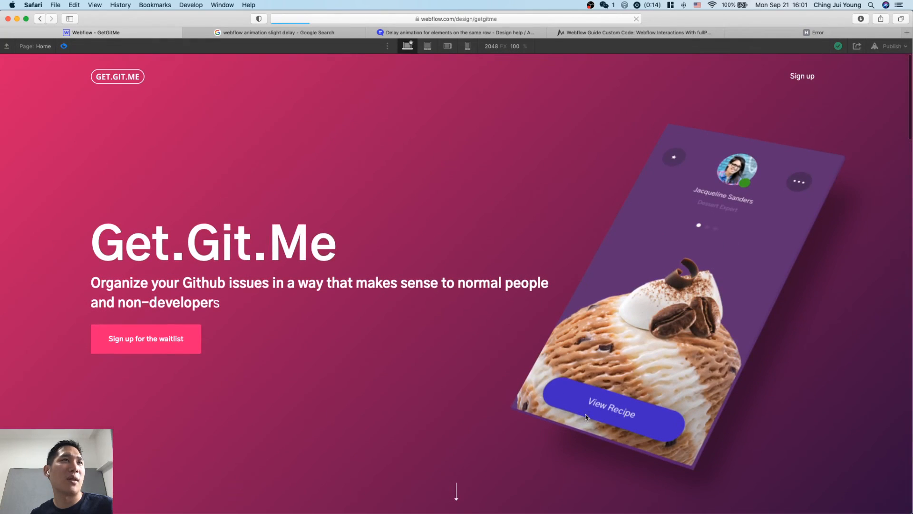
click(63, 46)
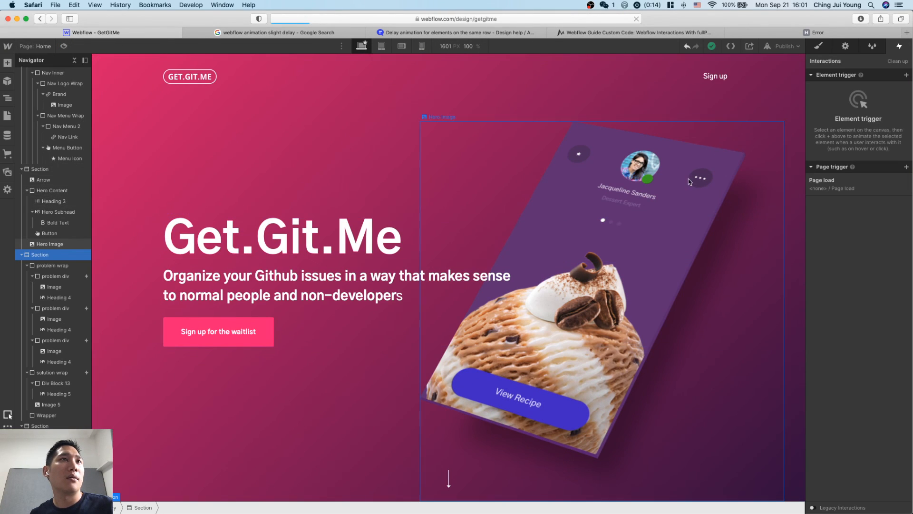
Collapse Hero Content and the section holding the problem divs in the element tree, and select the hero section.
click(706, 150)
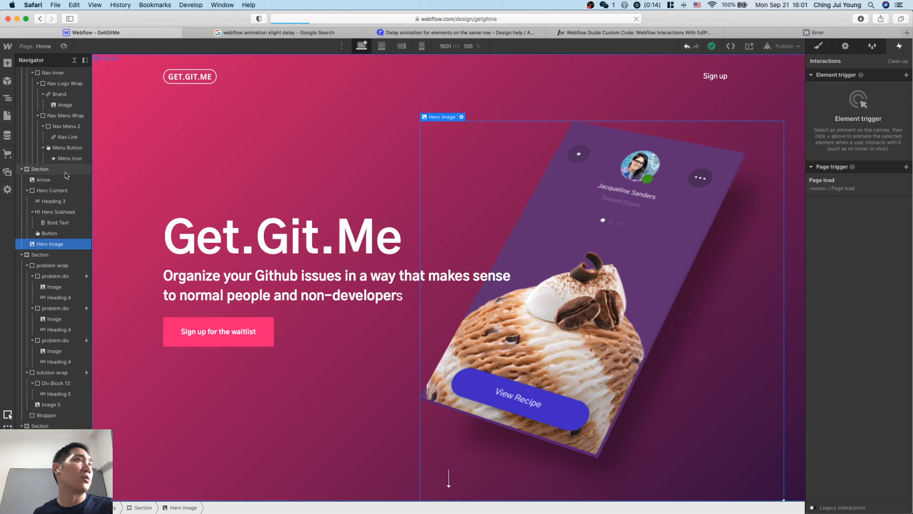
click(58, 191)
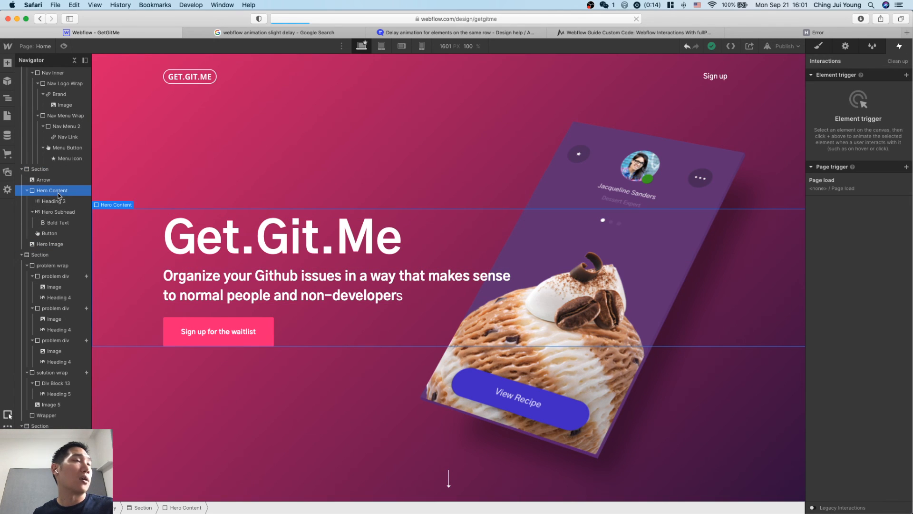
click(27, 190)
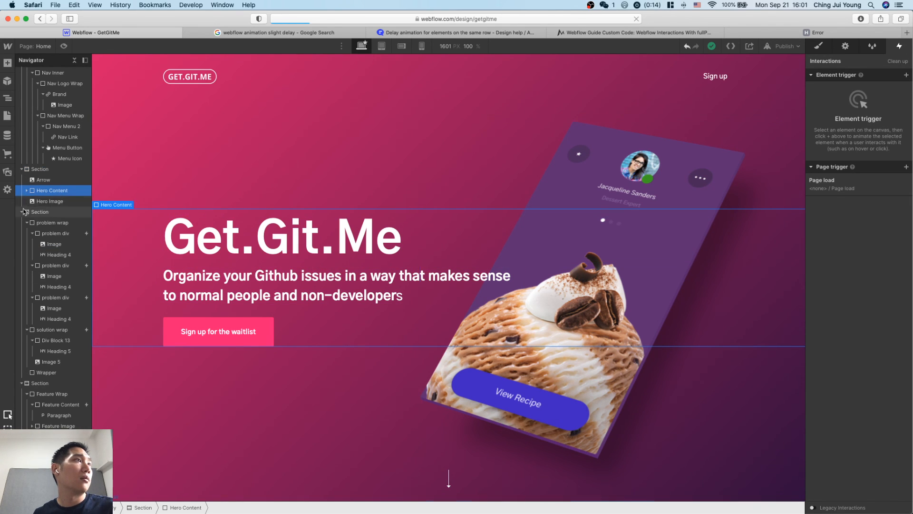
click(32, 203)
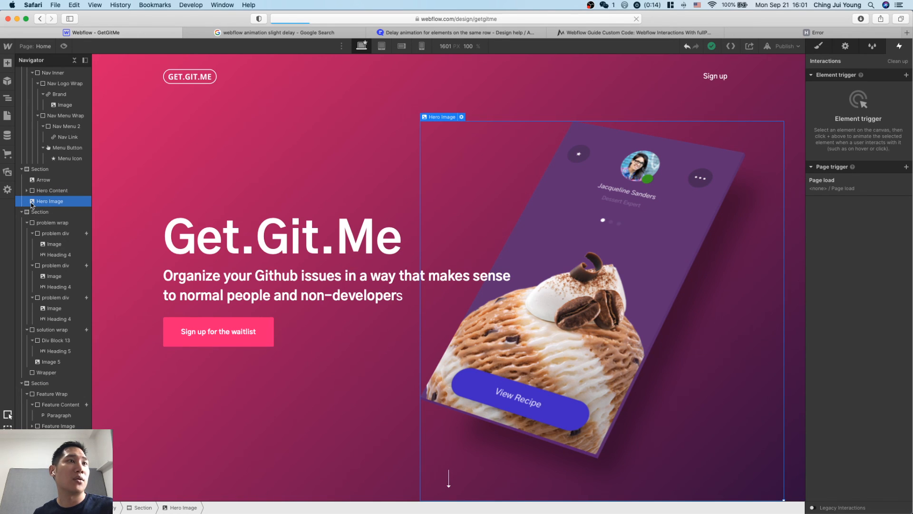
click(22, 212)
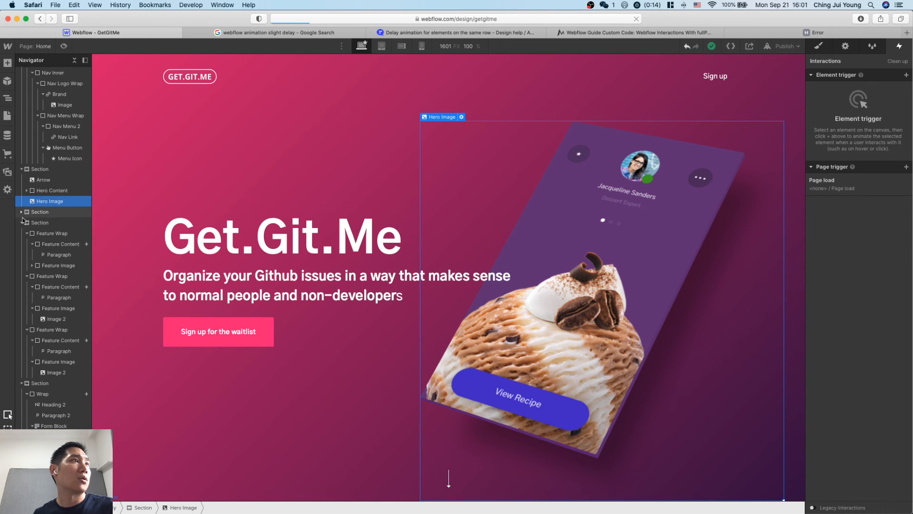
click(34, 169)
scroll(48, 142, up, 2)
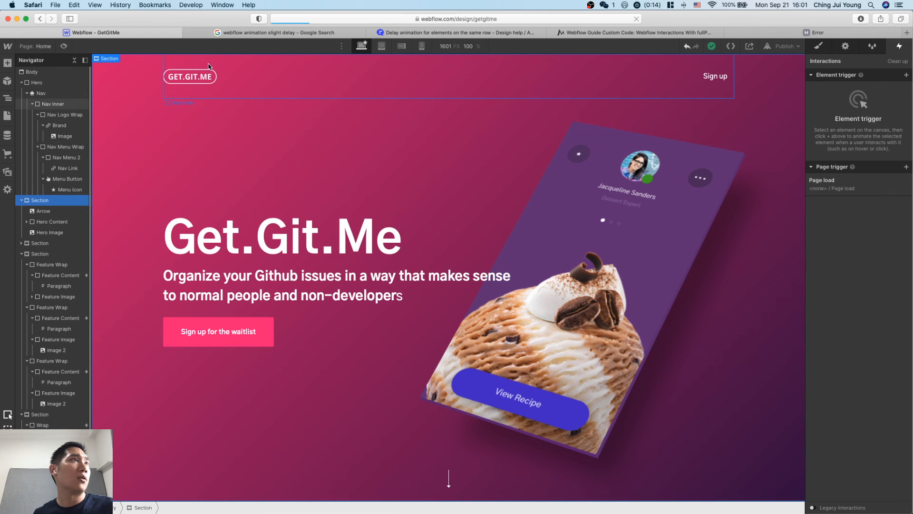
Preview the hero's entrance, and inspect the actions of the Page load animation without changing them.
click(64, 46)
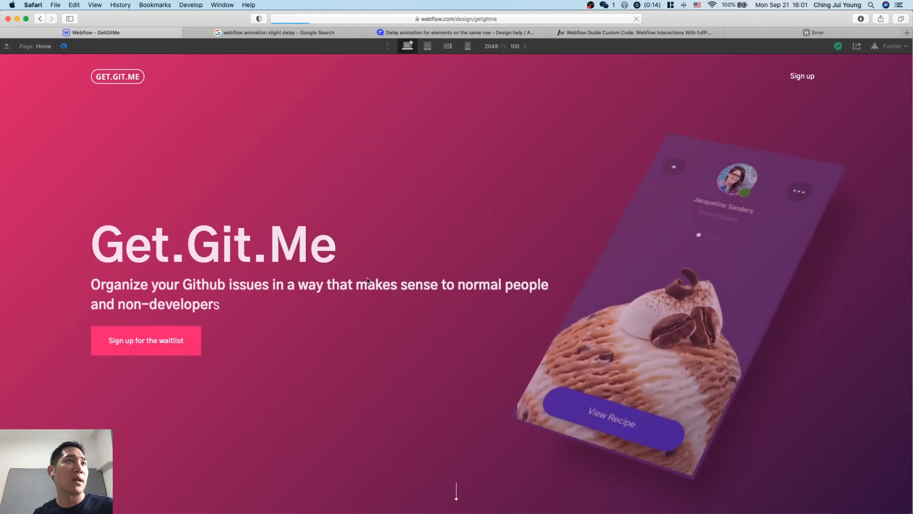
click(63, 46)
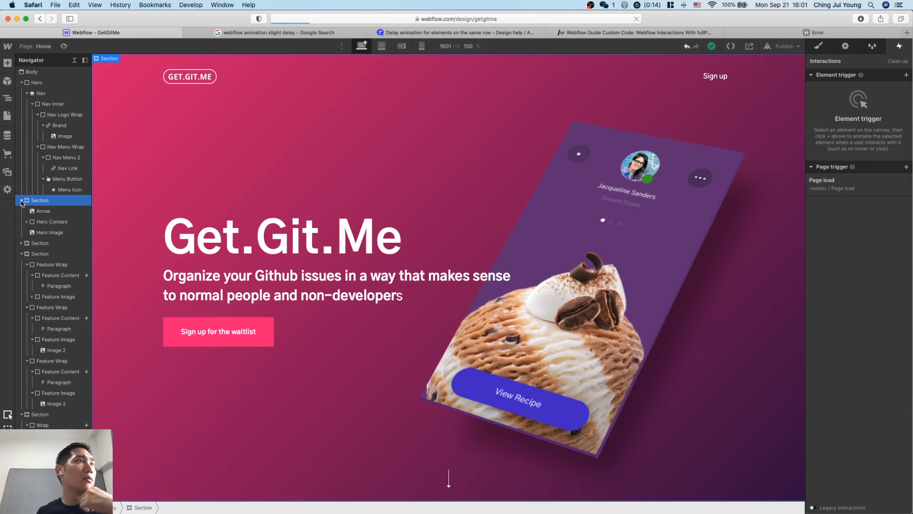
click(55, 233)
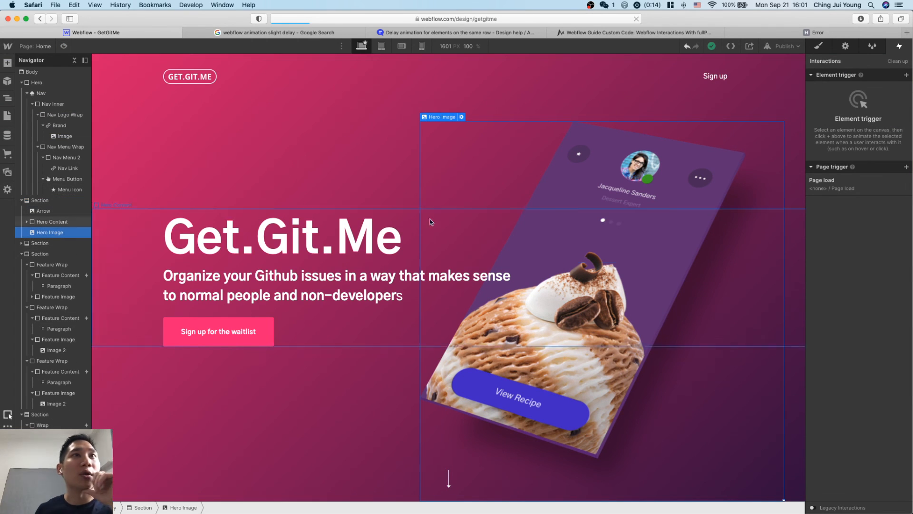
click(865, 194)
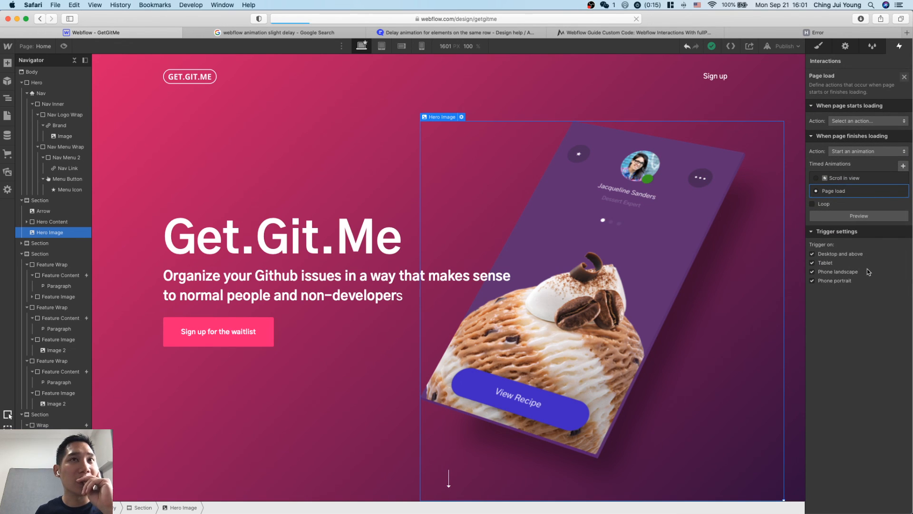
click(847, 192)
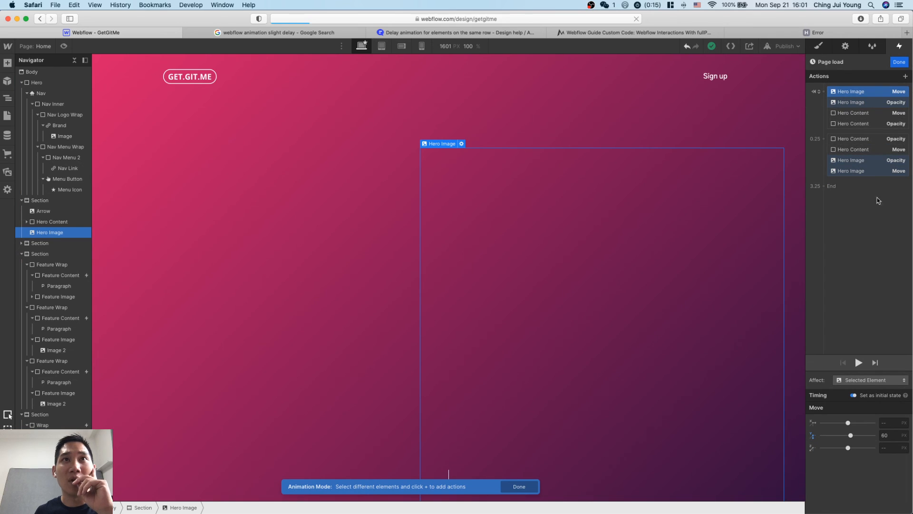
click(899, 62)
Preview the desktop page from the hero through the problem divs to the solution section and return to the hero.
scroll(666, 381, down, 5)
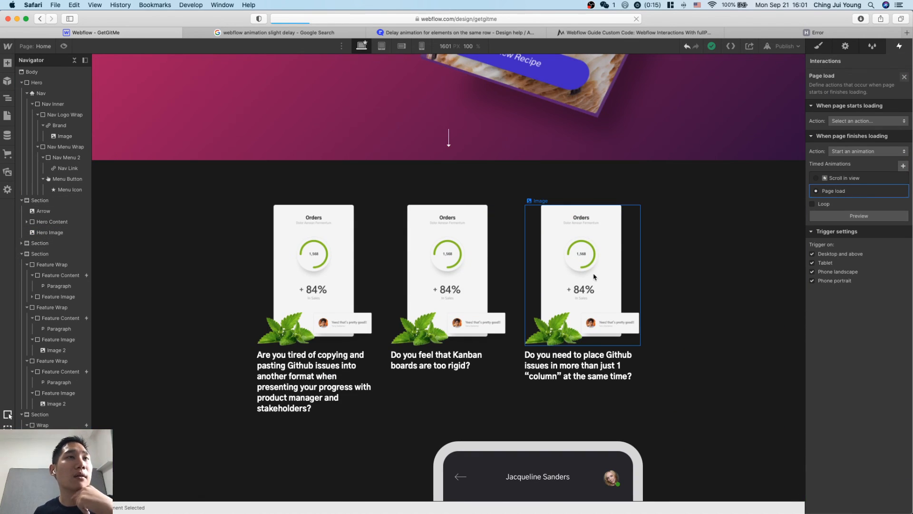
scroll(594, 276, up, 7)
click(64, 47)
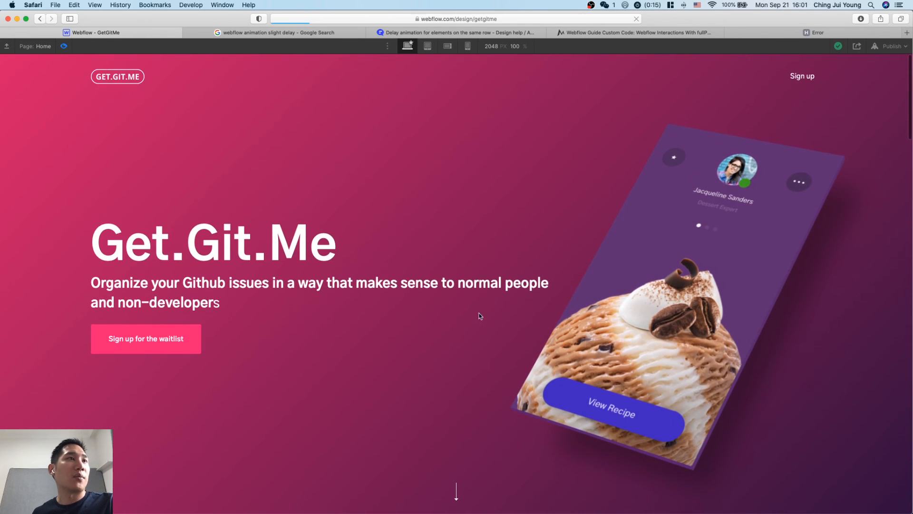
scroll(523, 309, down, 10)
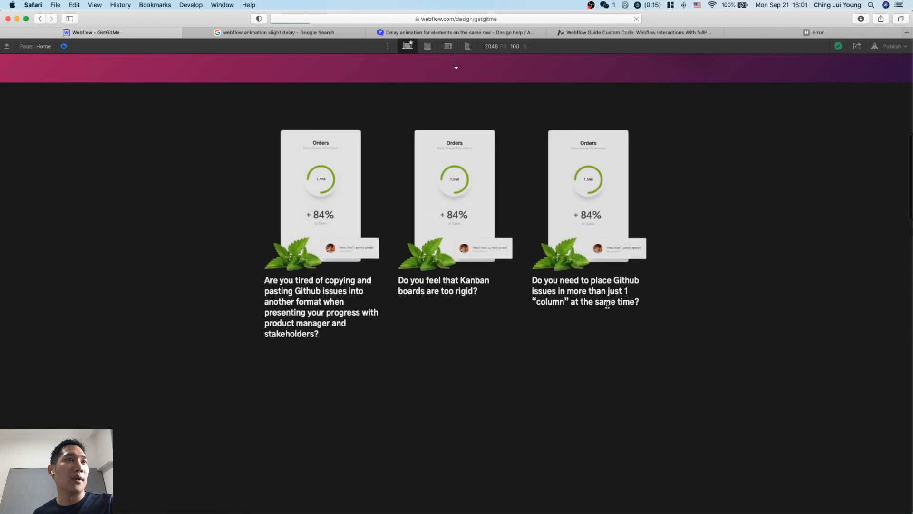
scroll(504, 247, down, 6)
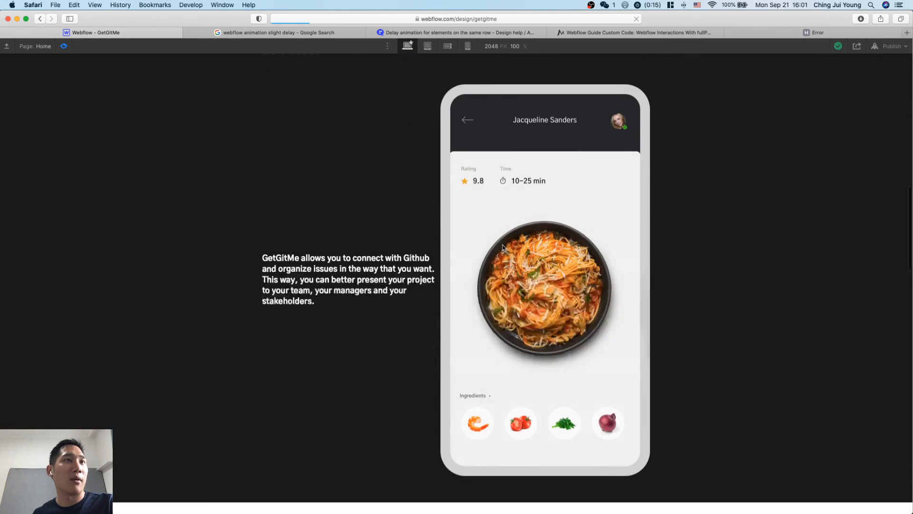
scroll(503, 247, up, 15)
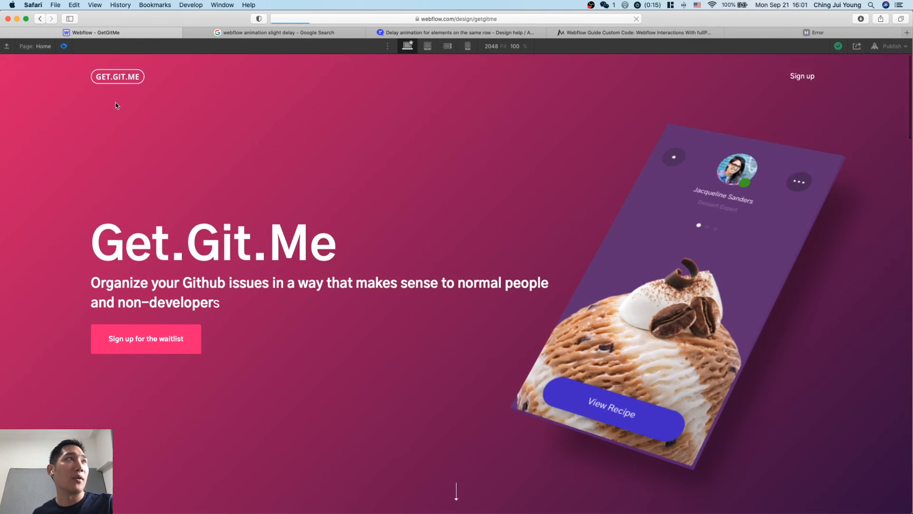
Restart the desktop preview and examine the order in which the three problem divs appear on a slower scroll.
click(65, 46)
click(64, 46)
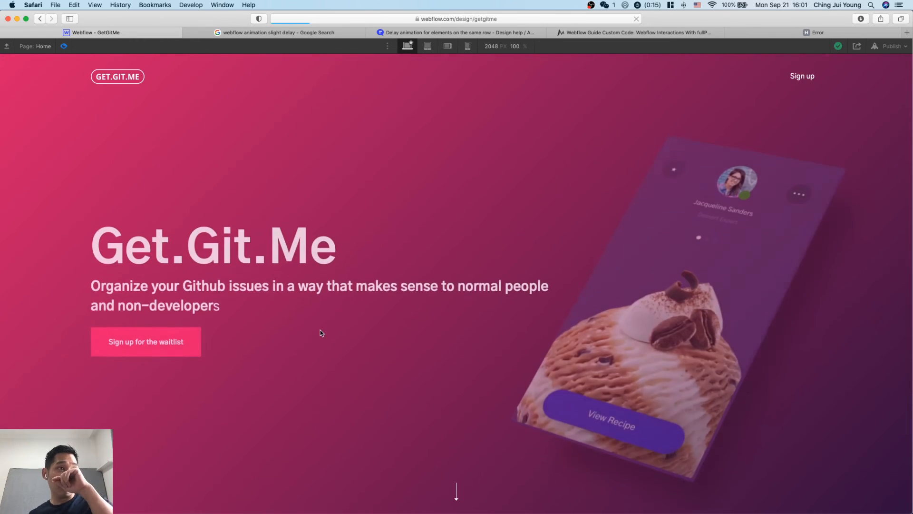
scroll(320, 330, down, 1)
scroll(320, 330, down, 5)
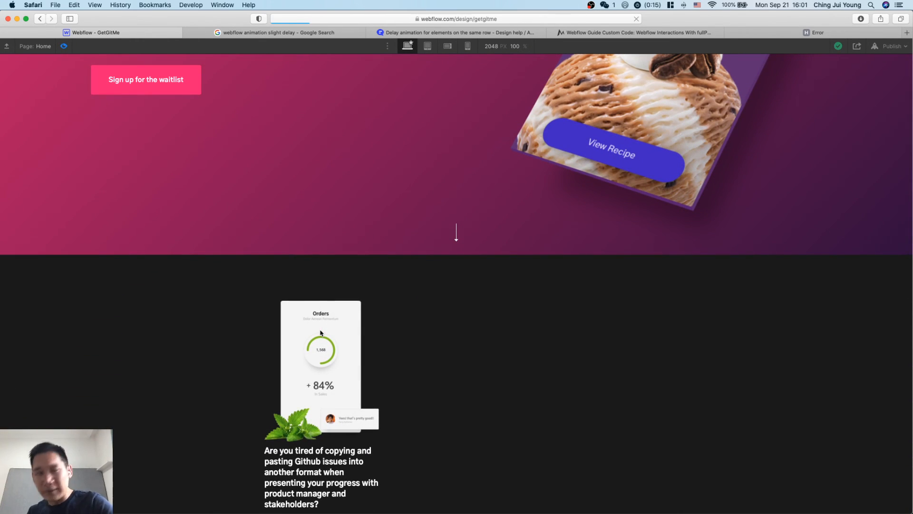
scroll(321, 332, down, 1)
scroll(321, 332, down, 5)
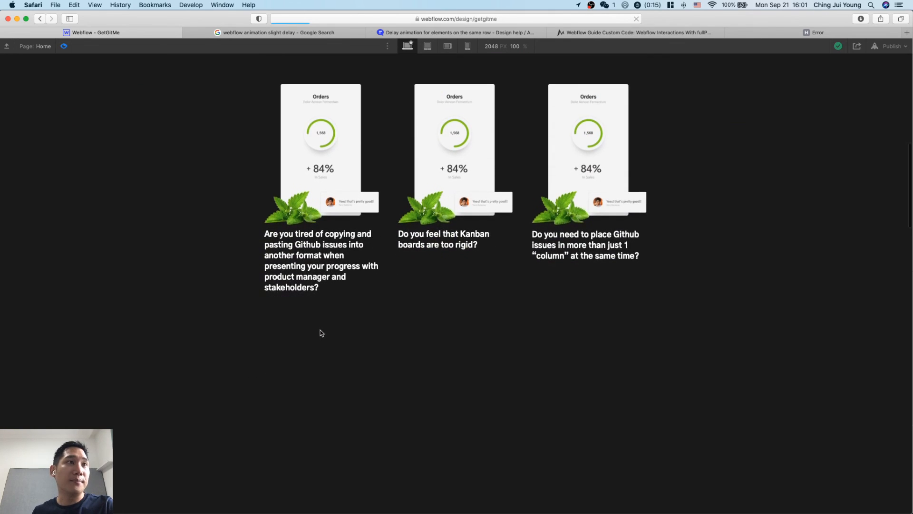
scroll(320, 332, down, 5)
scroll(320, 333, up, 20)
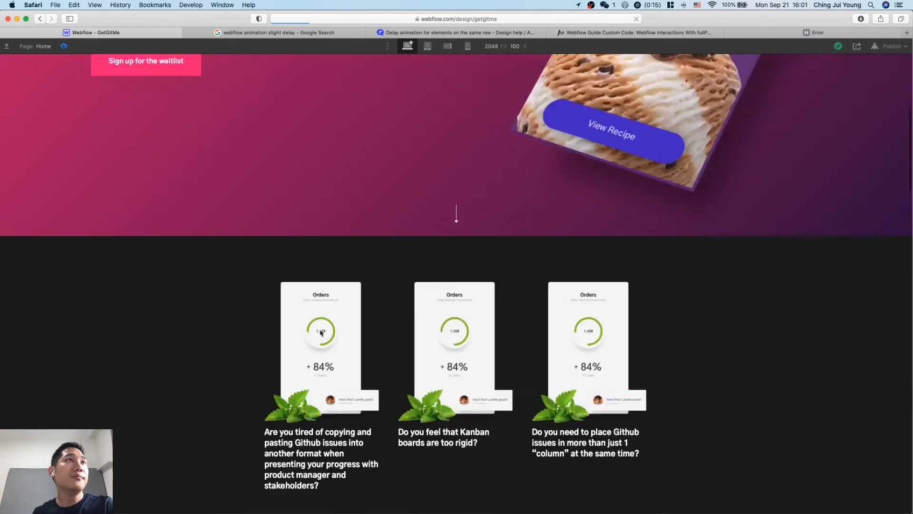
Preview the tablet layout, restarting it once, to check the hero and problem div animations at 768 px.
click(428, 47)
scroll(473, 311, down, 1)
scroll(474, 311, down, 8)
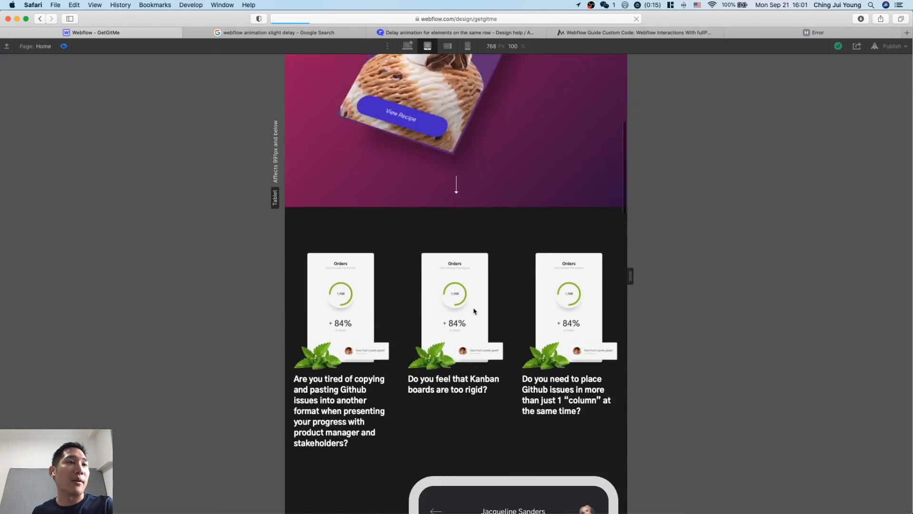
scroll(363, 172, up, 10)
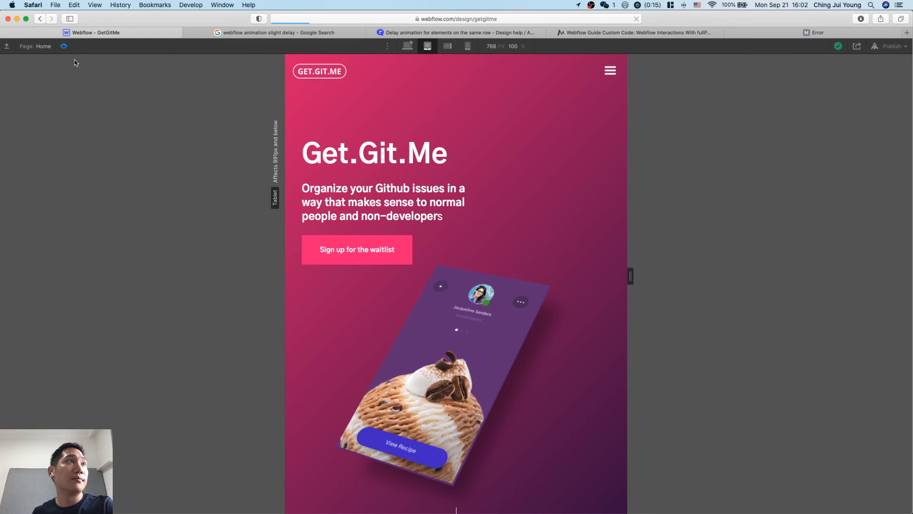
double_click(64, 47)
scroll(442, 260, down, 10)
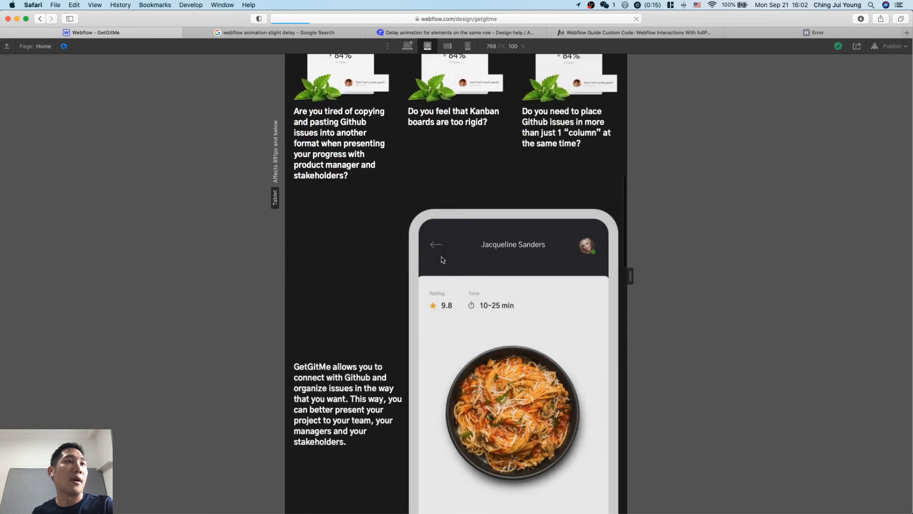
scroll(443, 260, up, 10)
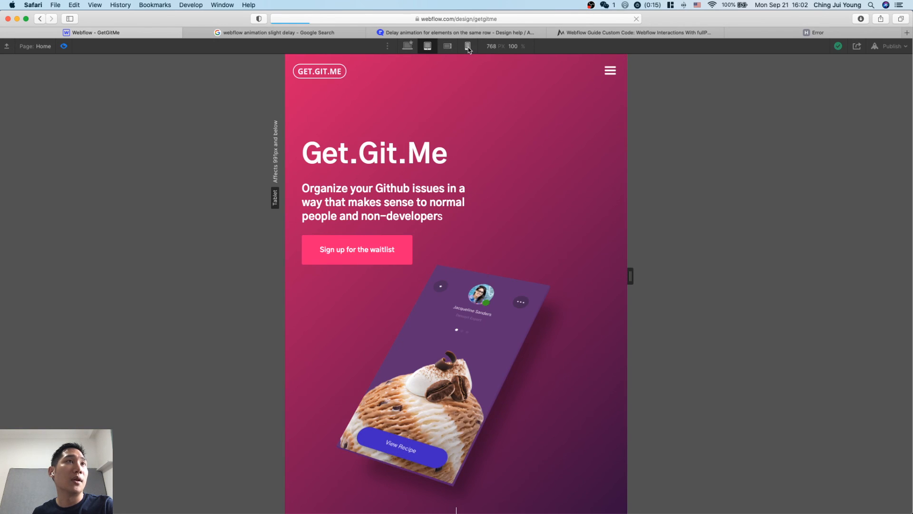
Restart the preview in the mobile portrait layout and check the scroll animations from the hero down to the sign-up section.
click(468, 46)
click(64, 46)
click(63, 47)
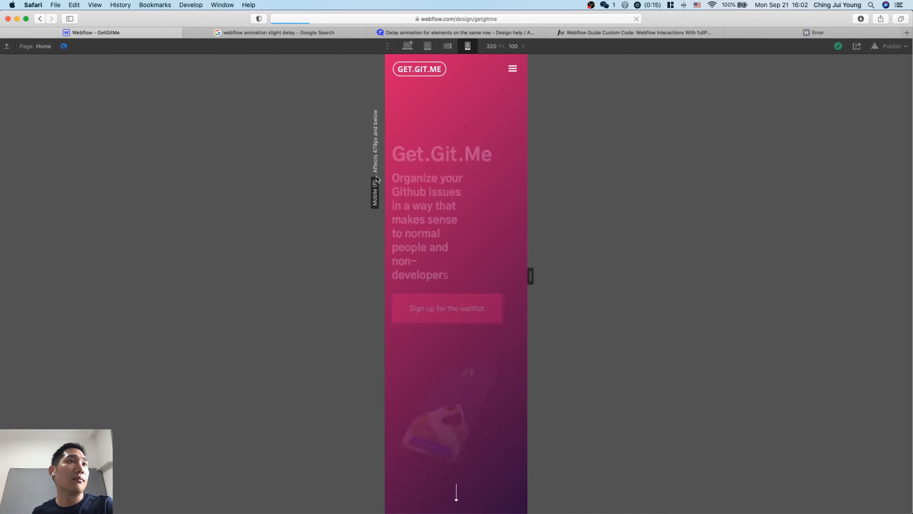
scroll(487, 274, down, 7)
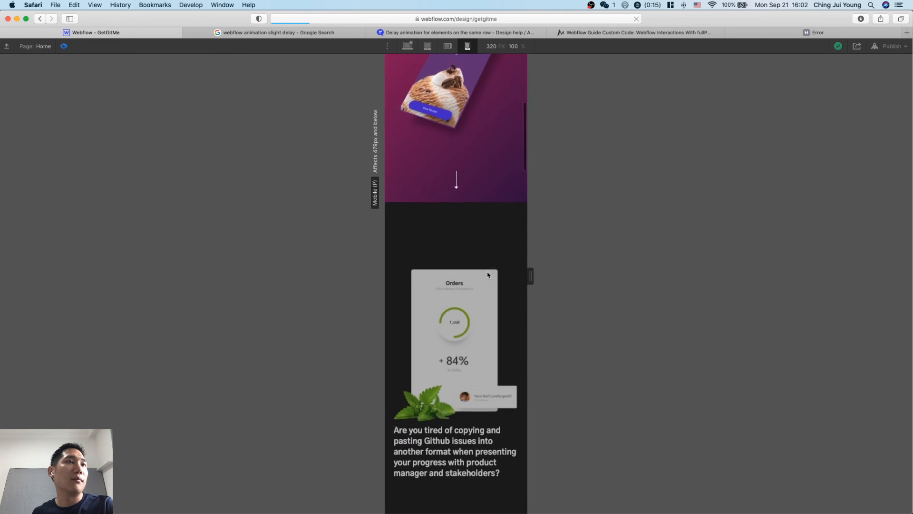
scroll(488, 275, down, 15)
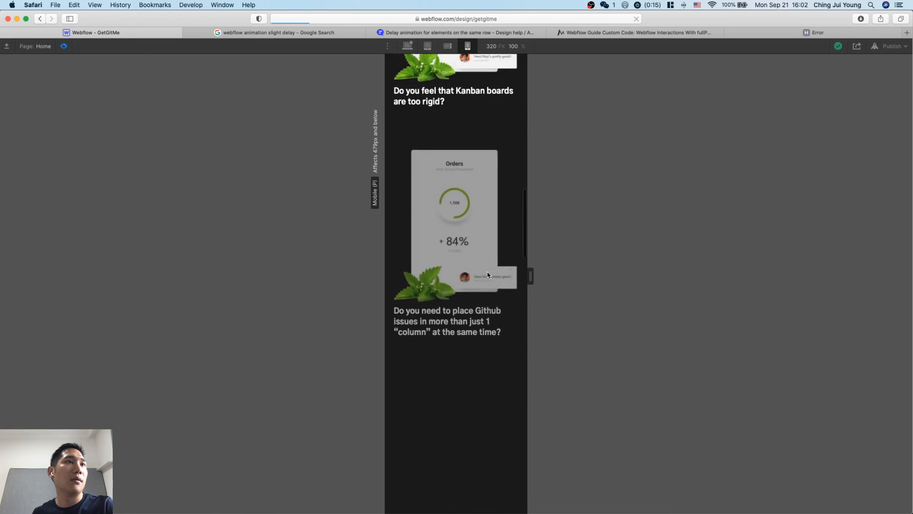
scroll(487, 275, down, 15)
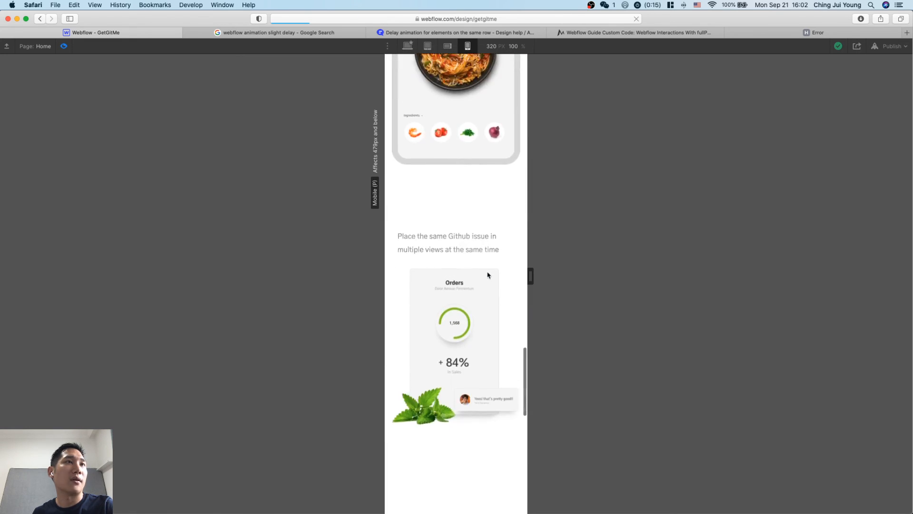
scroll(488, 275, down, 10)
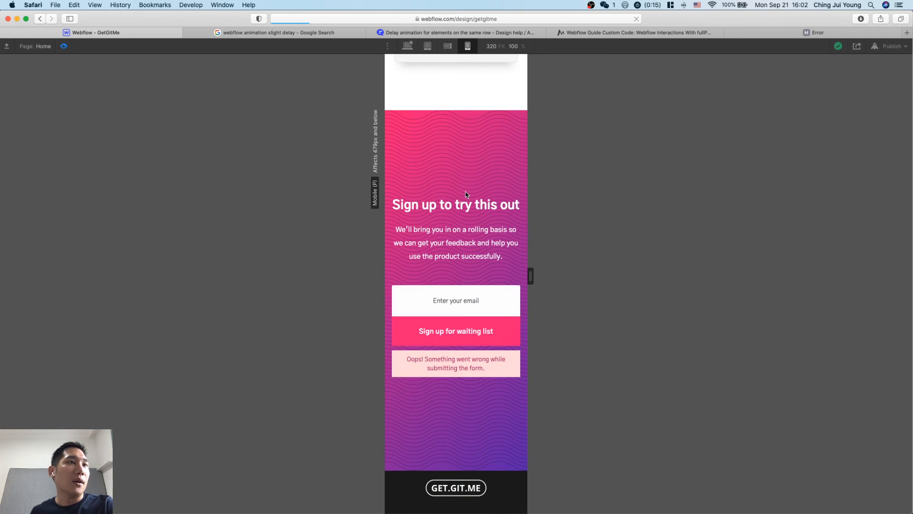
Leave the preview and switch the canvas back to the desktop breakpoint at the hero.
click(63, 46)
scroll(479, 354, up, 15)
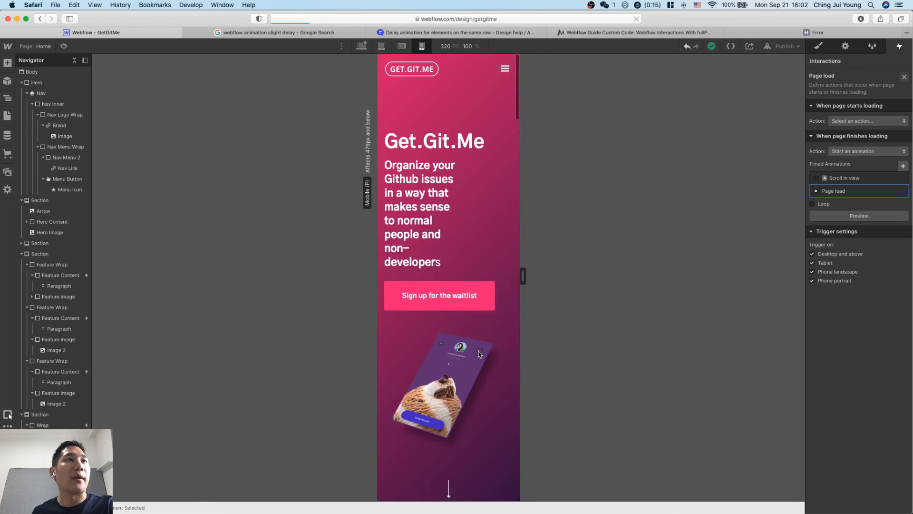
click(361, 45)
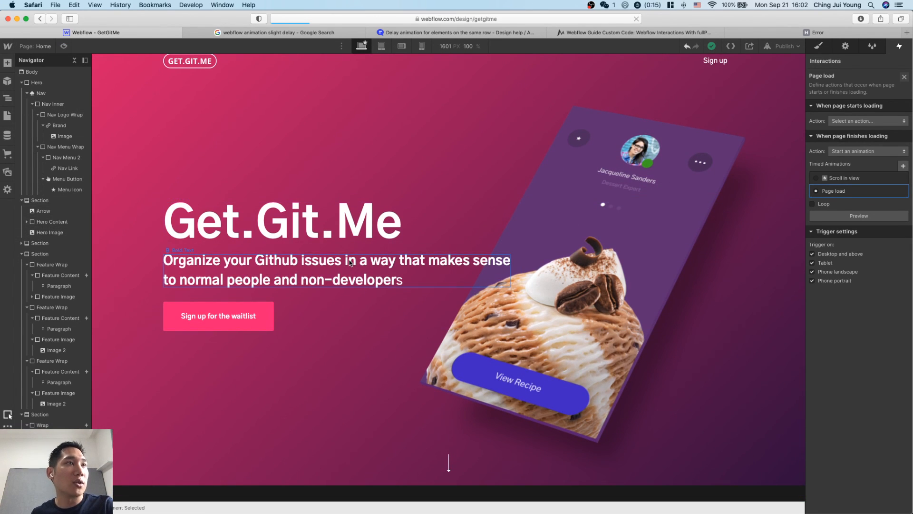
Review the landing page on the desktop canvas from the hero through the problem, solution and feature sections to the sign-up form and footer.
click(381, 281)
click(652, 245)
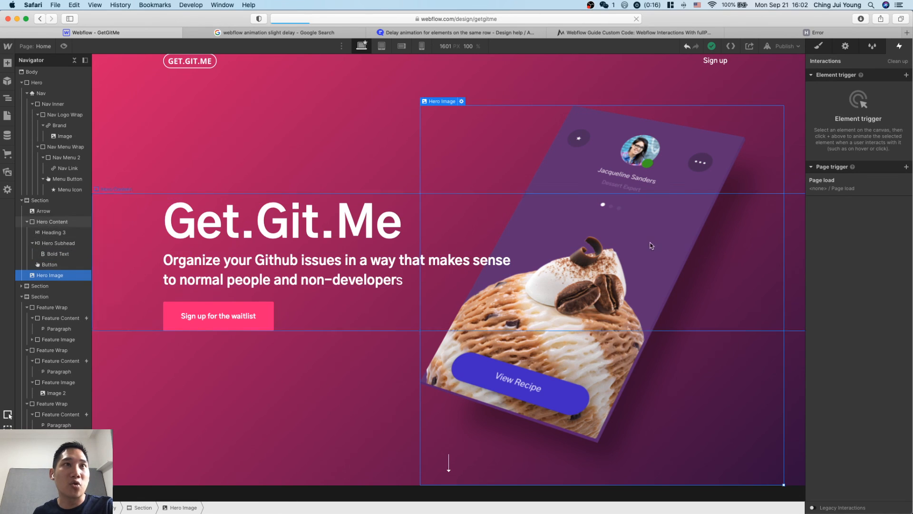
scroll(622, 275, down, 4)
scroll(622, 275, down, 3)
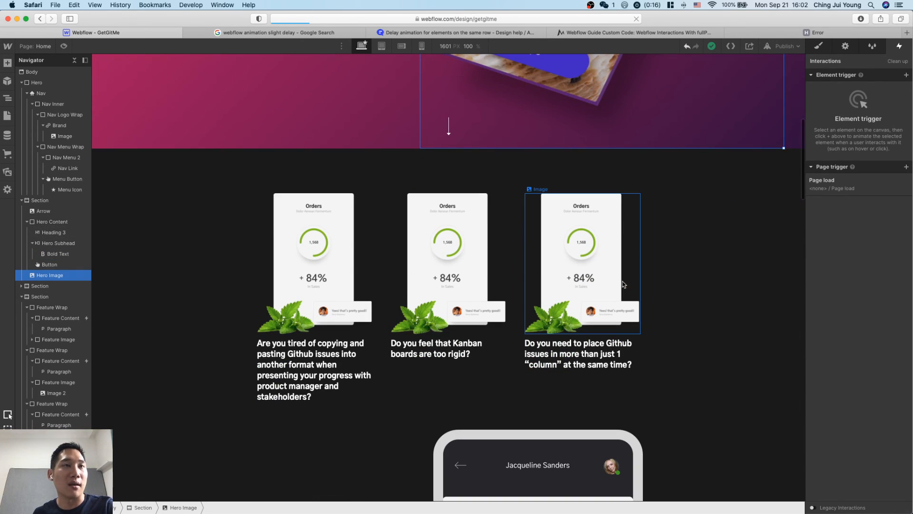
scroll(476, 257, down, 1)
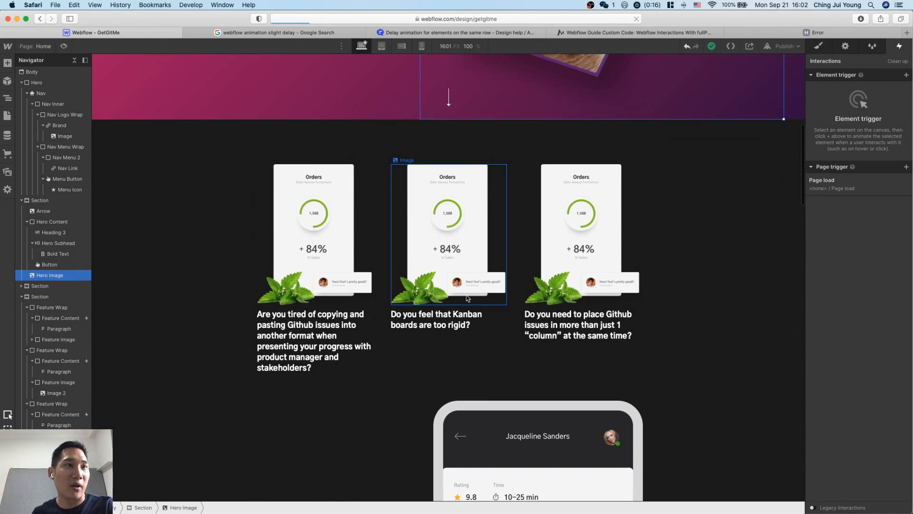
scroll(468, 298, down, 5)
click(592, 313)
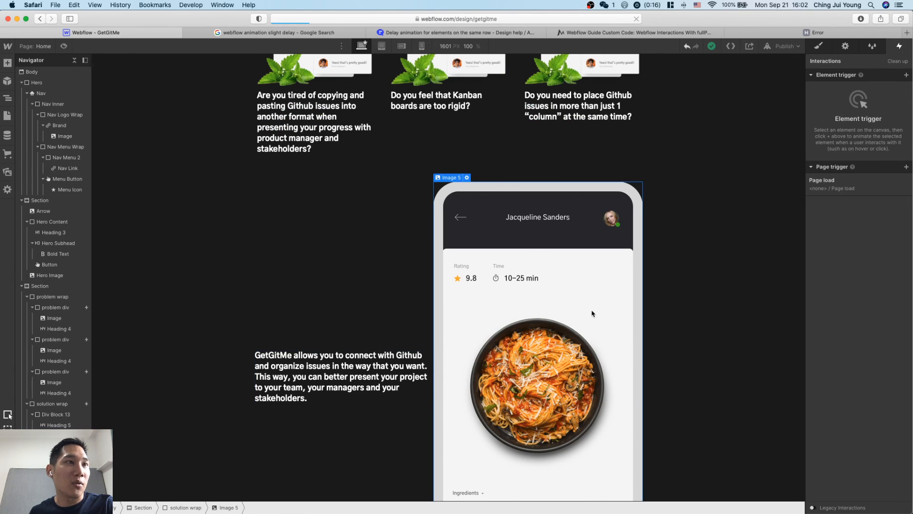
scroll(585, 317, down, 5)
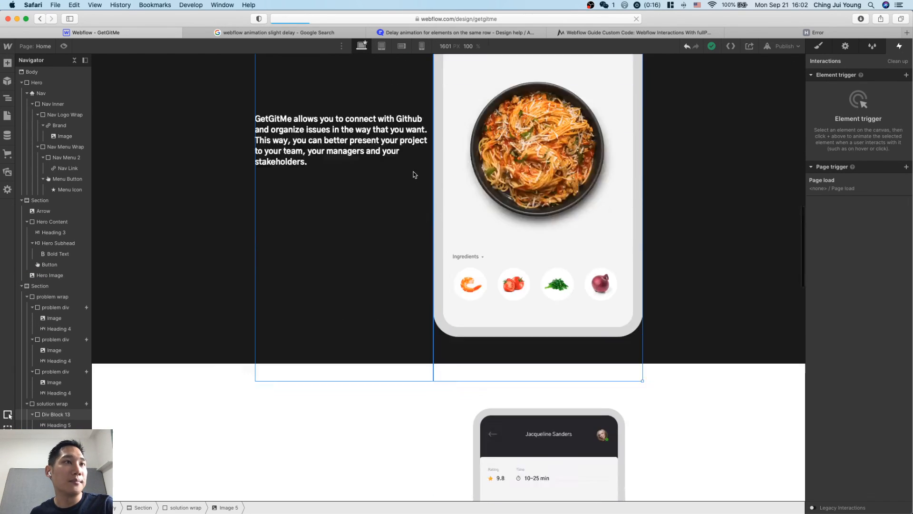
scroll(415, 174, down, 15)
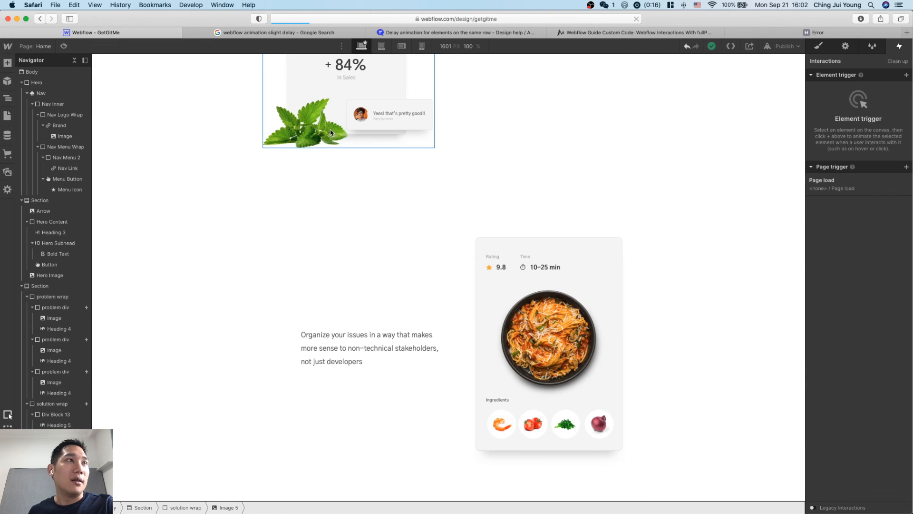
click(617, 409)
scroll(618, 410, down, 5)
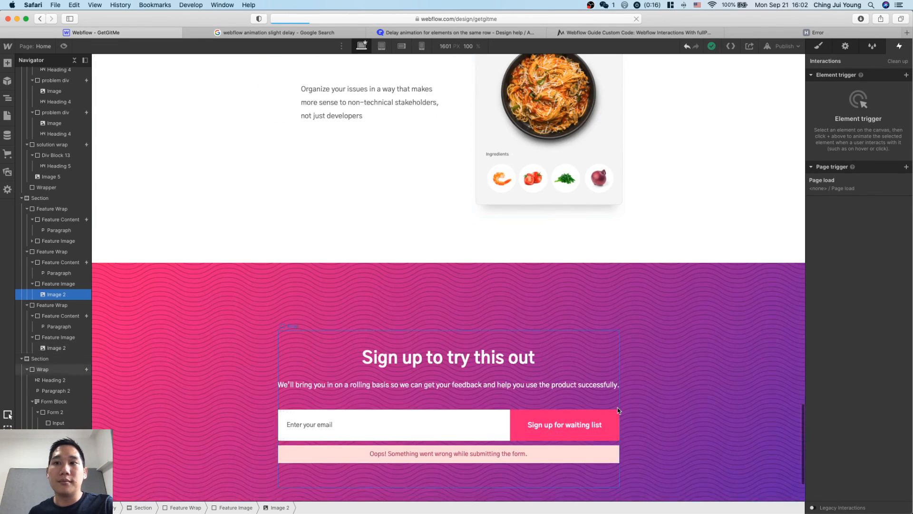
scroll(619, 410, down, 1)
scroll(571, 395, down, 1)
click(433, 370)
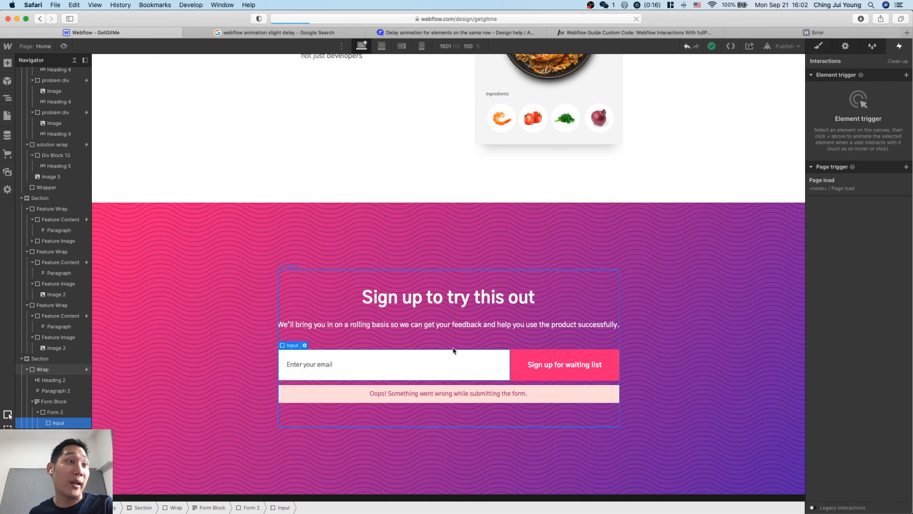
scroll(571, 266, down, 1)
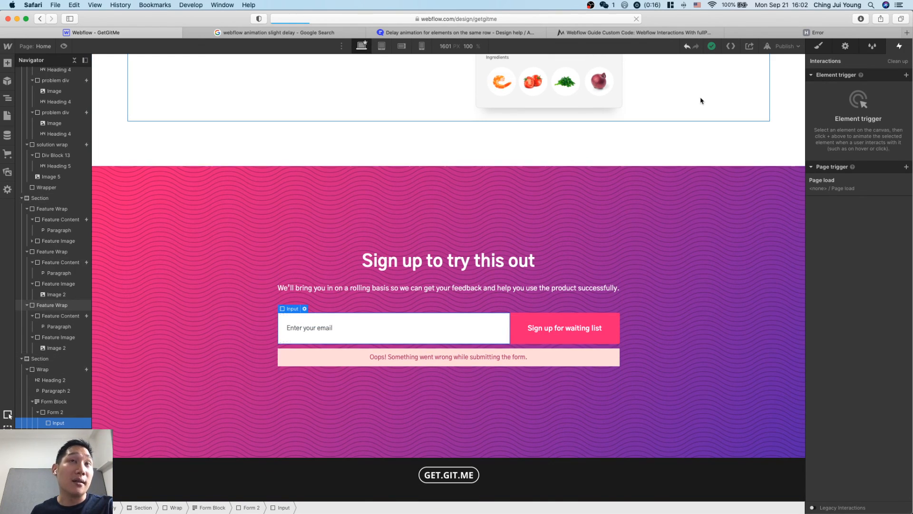
Publish the site to getgitme.webflow.io and close the publishing options.
mouse_move(804, 37)
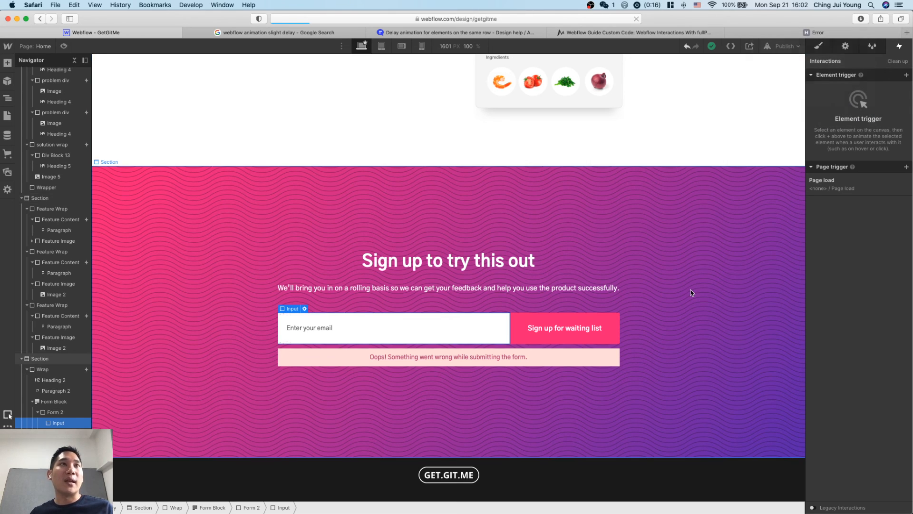
click(788, 46)
click(755, 192)
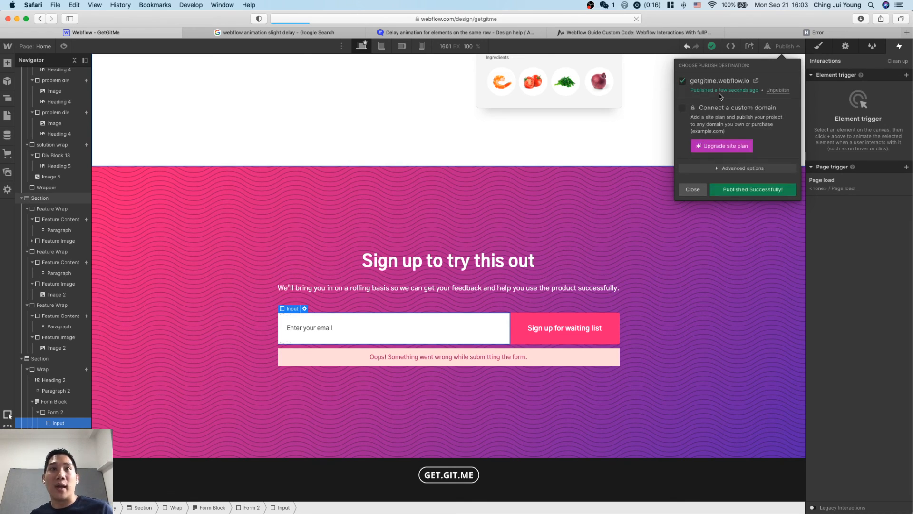
click(718, 358)
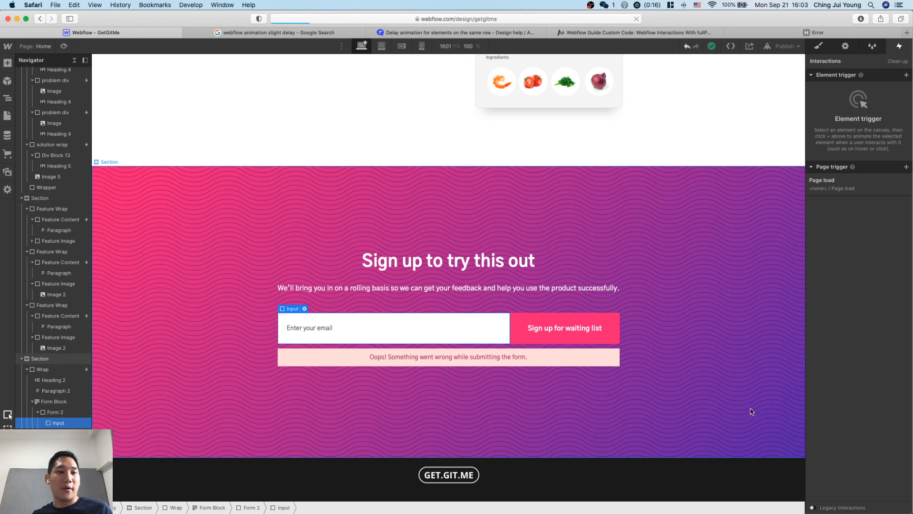
Switch to Notion and delete the pasted Mailchimp signup form code and surrounding blank lines from the Chapter 3B page.
click(749, 343)
key(ctrl+Up)
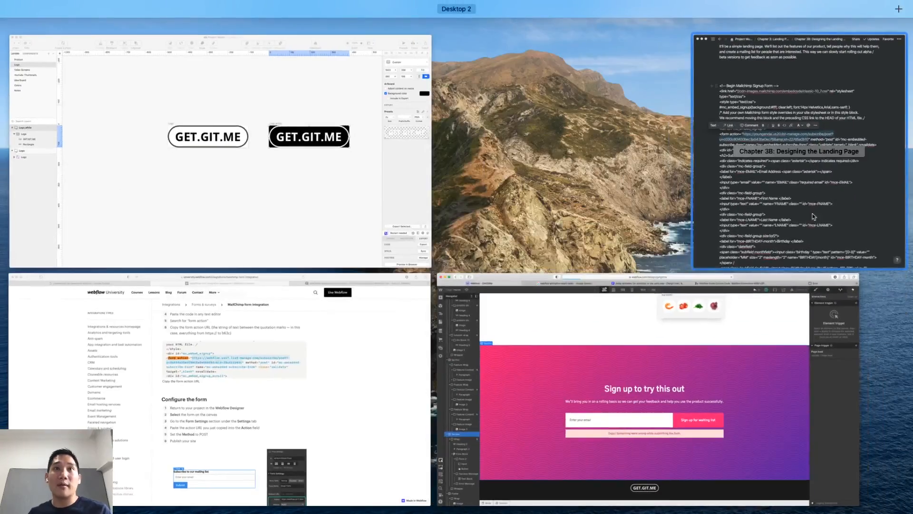
click(814, 217)
click(794, 247)
click(557, 103)
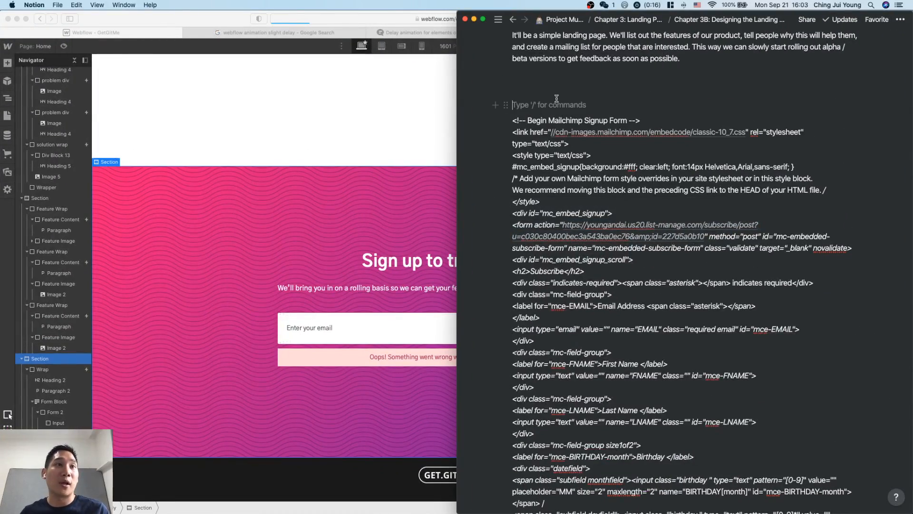
scroll(685, 394, down, 20)
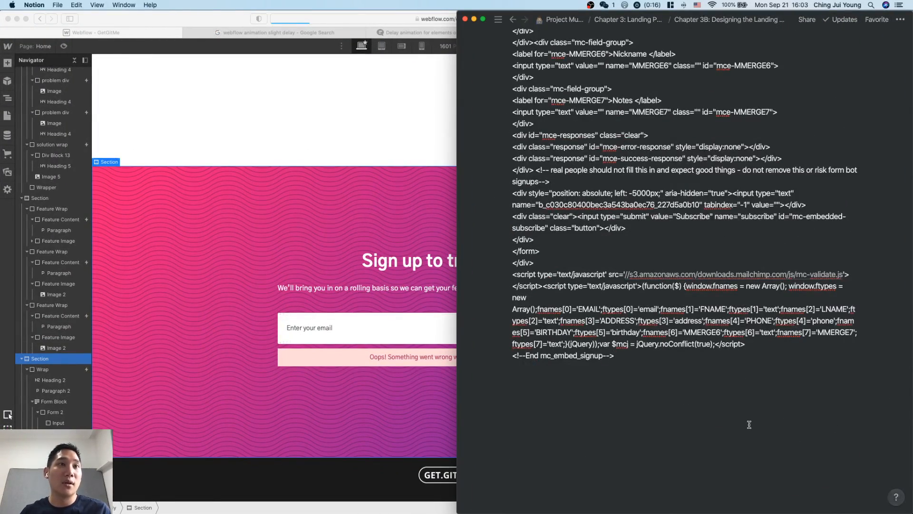
shift+click(734, 395)
scroll(735, 396, up, 20)
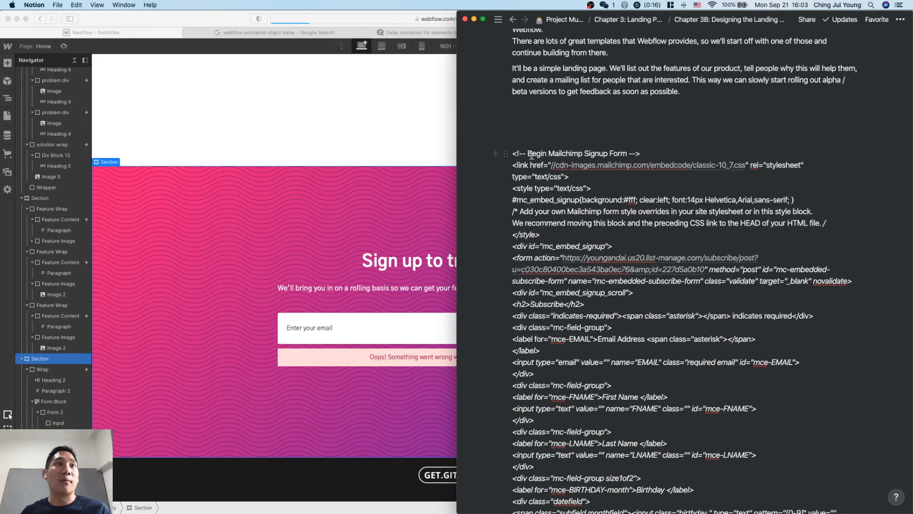
shift+click(527, 147)
key(BackSpace)
key(BackSpace)
key(BackSpace)
key(BackSpace)
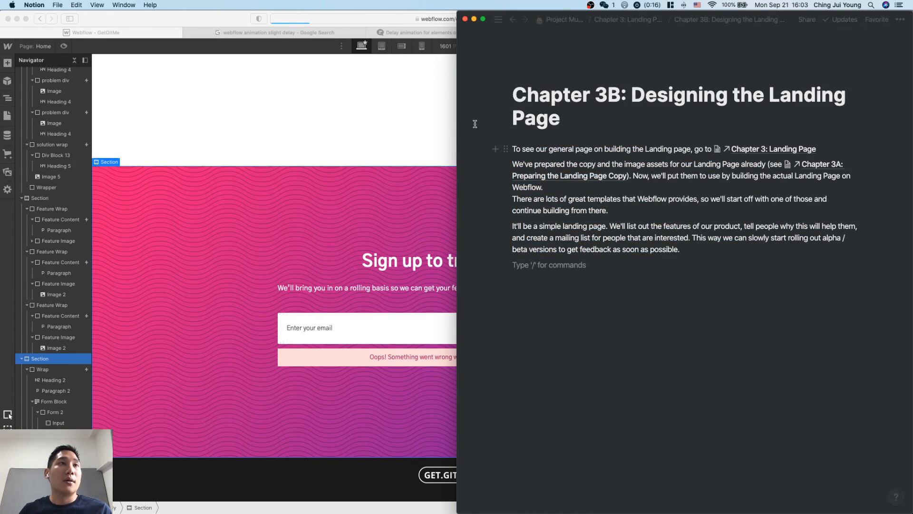
Collapse Chapter 3 in the Project Mulan page tree, open the conversation notes page and read the schedule for the upcoming chapters.
mouse_move(463, 127)
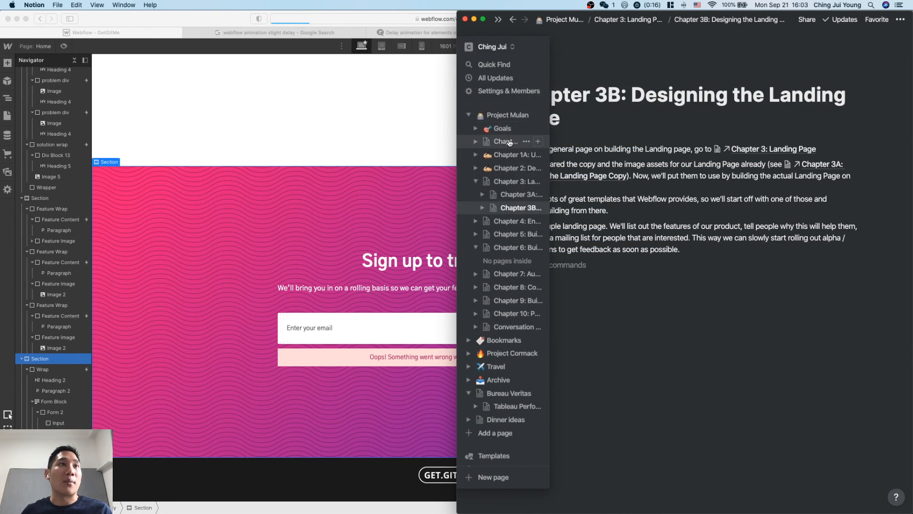
click(476, 182)
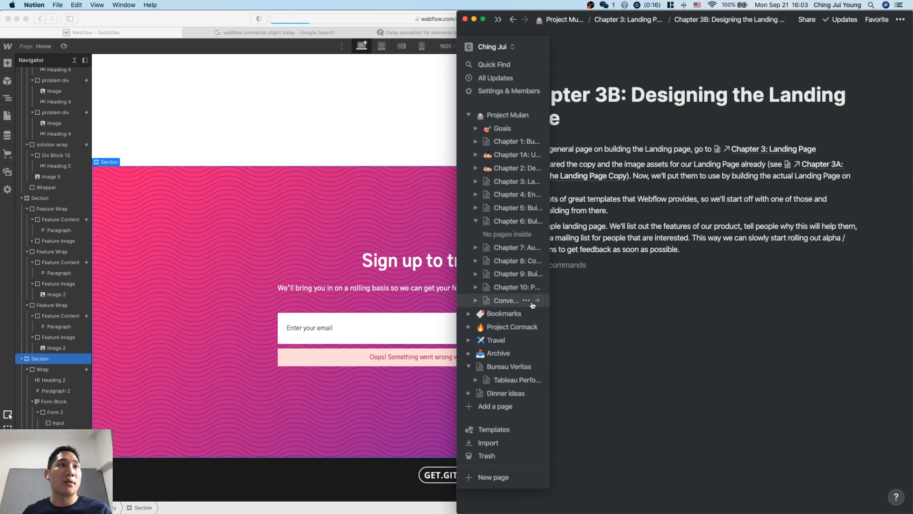
click(503, 300)
scroll(563, 158, down, 5)
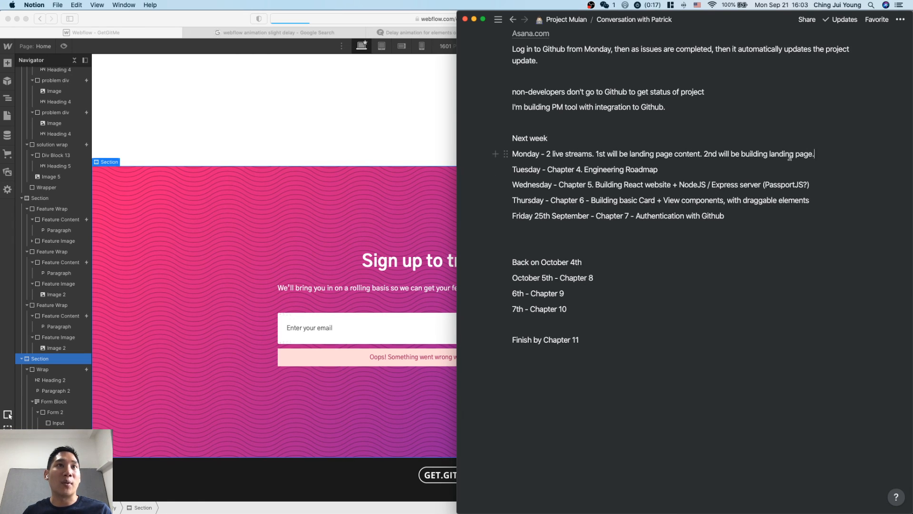
click(669, 166)
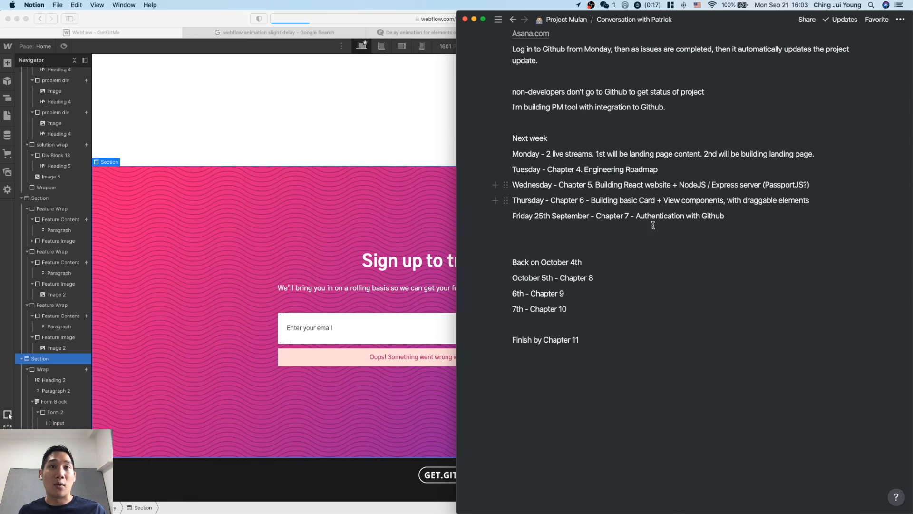
scroll(668, 247, up, 2)
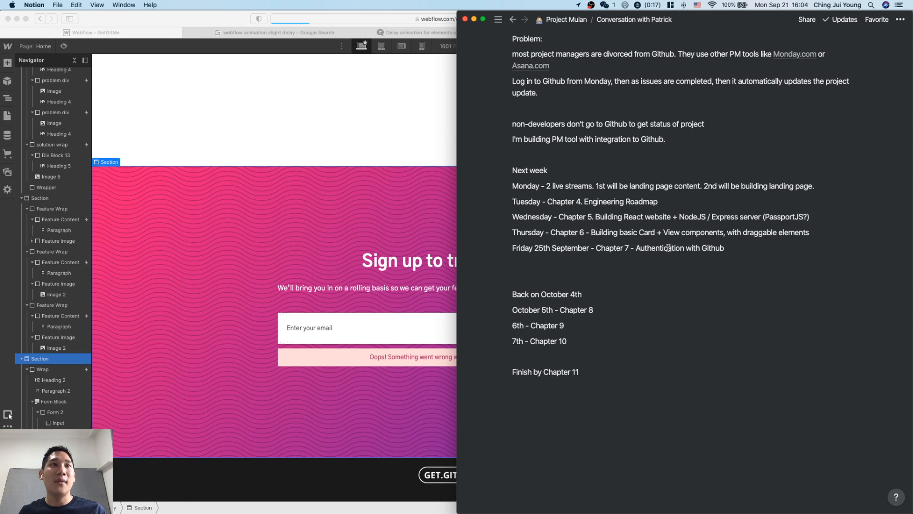